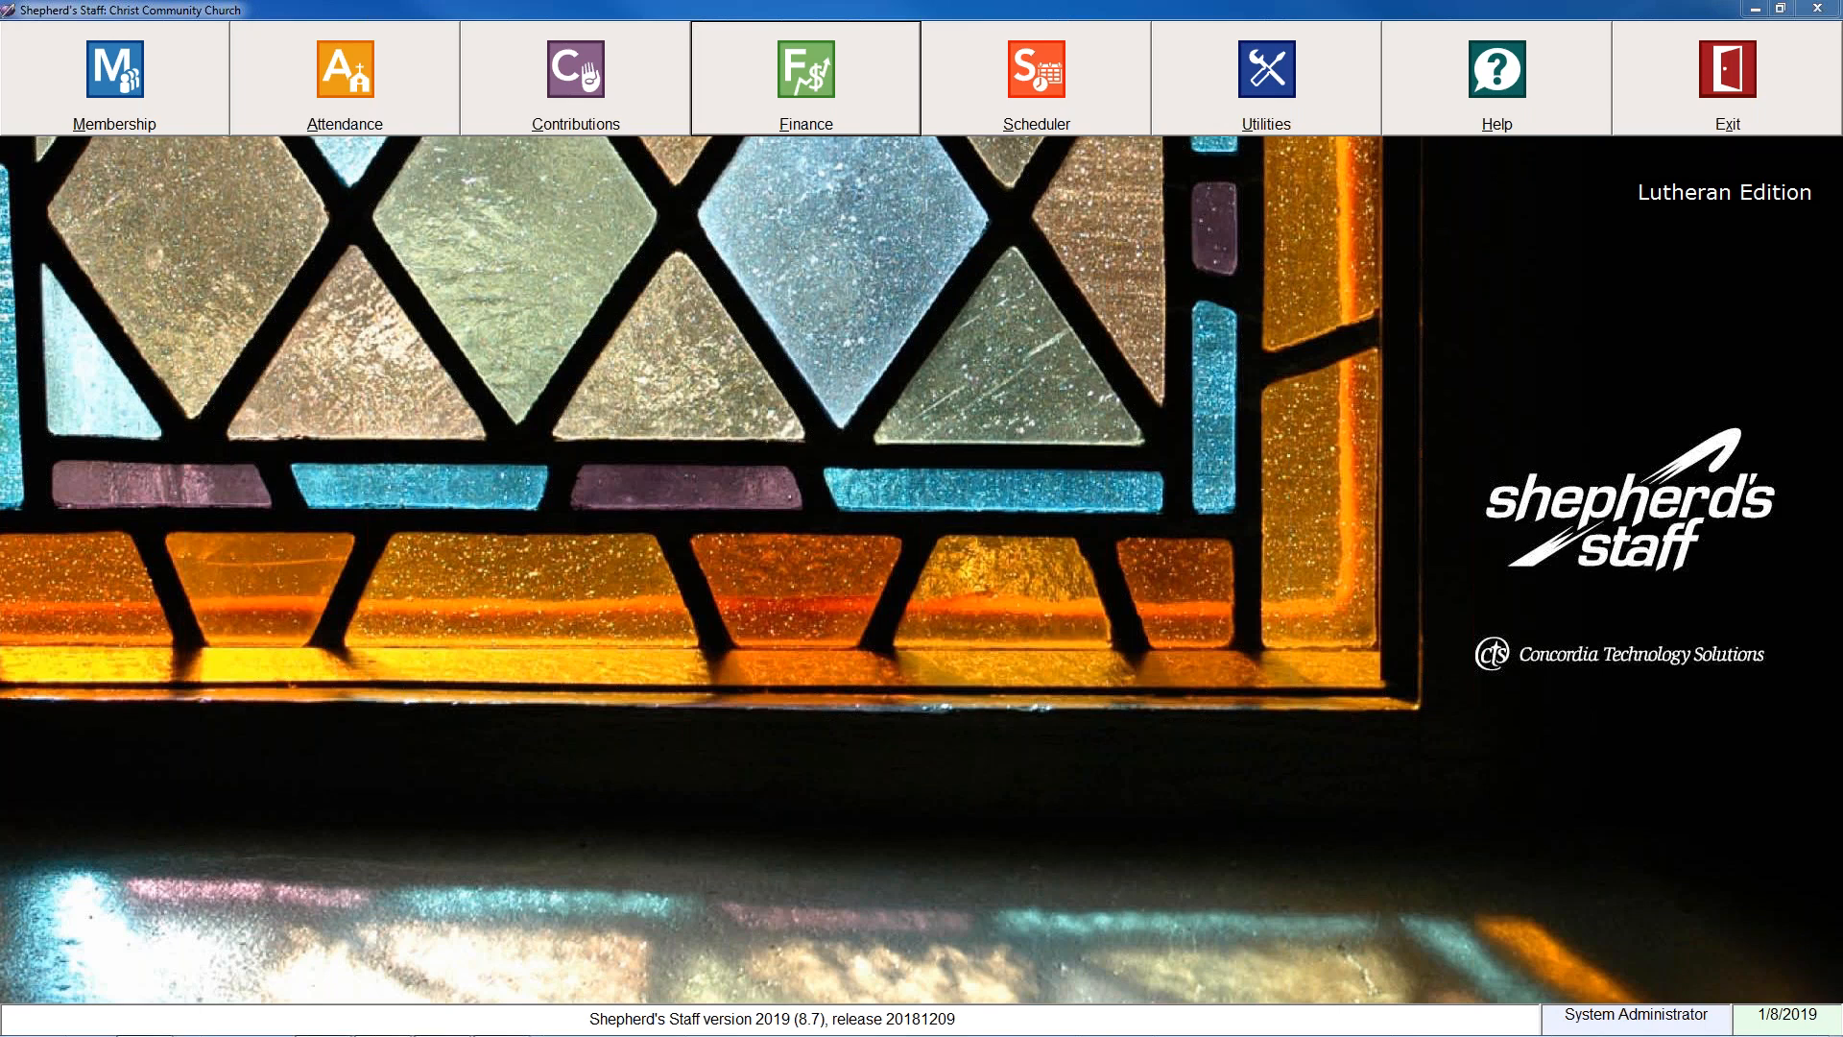
Rebuild and optimize the church database and acknowledge its completion.
click(819, 364)
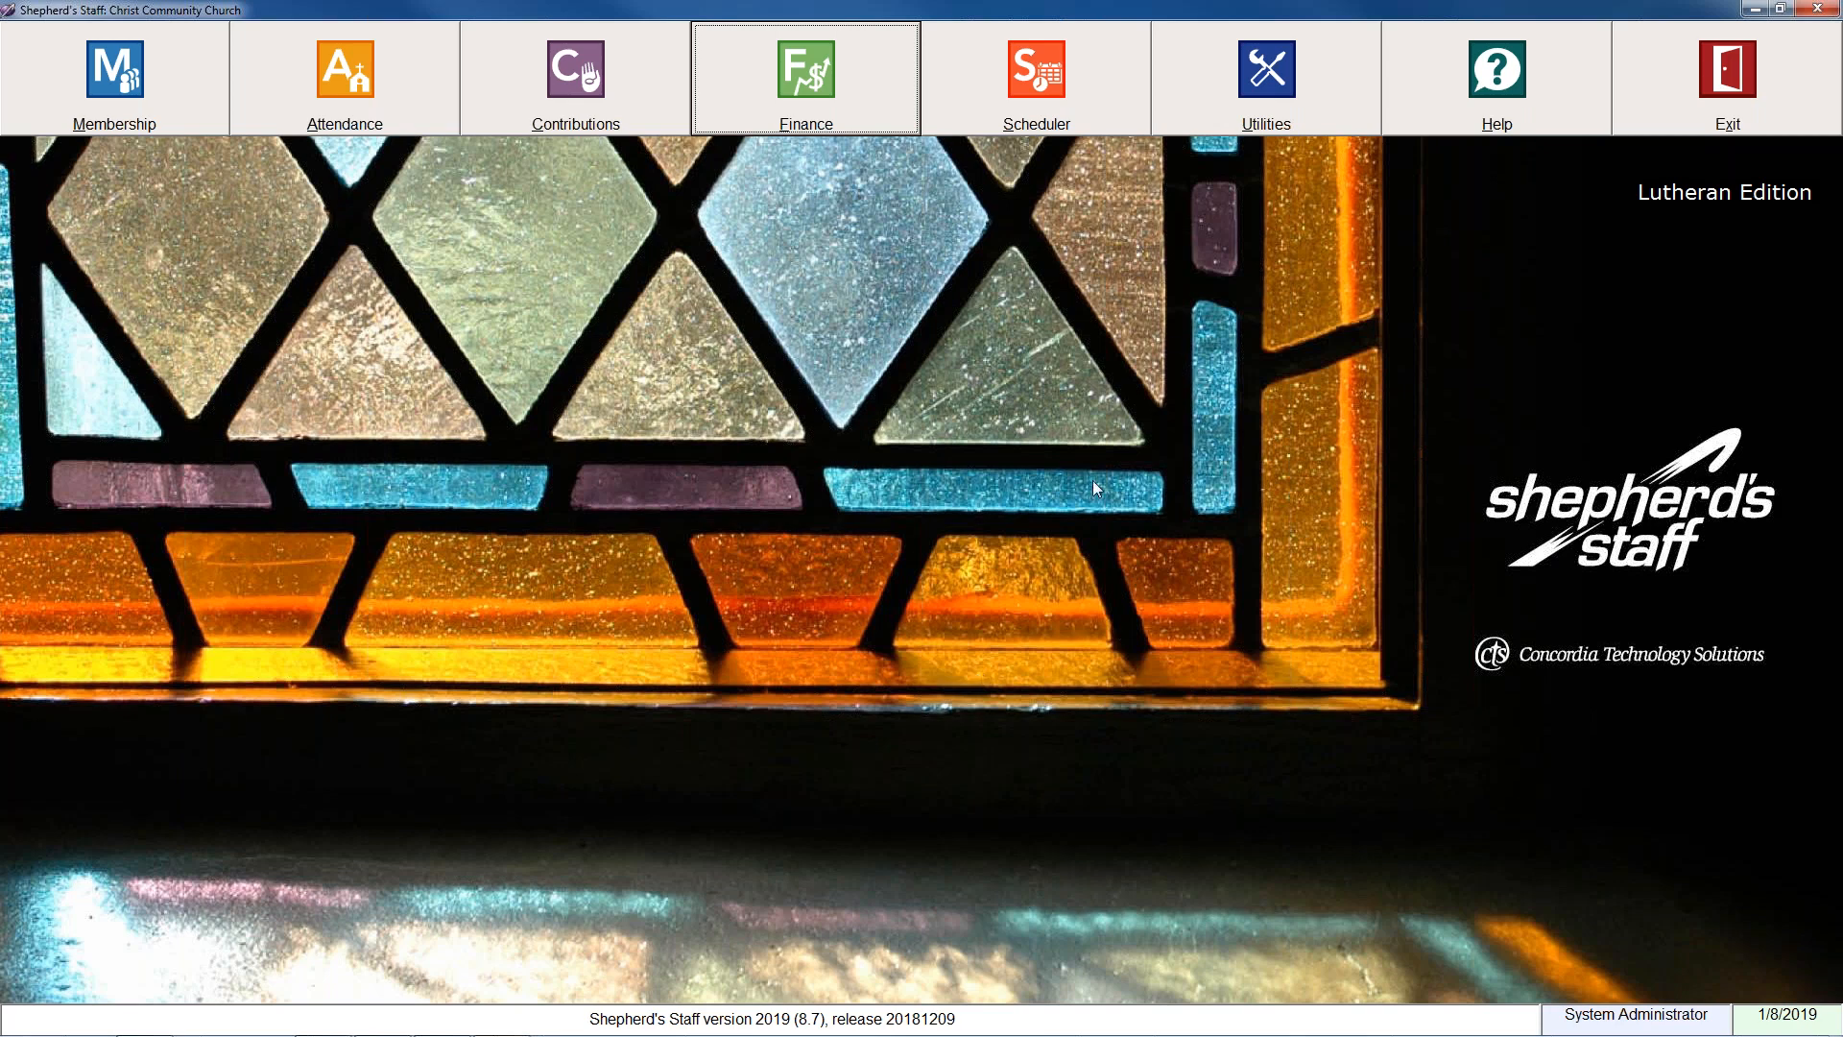
click(1253, 55)
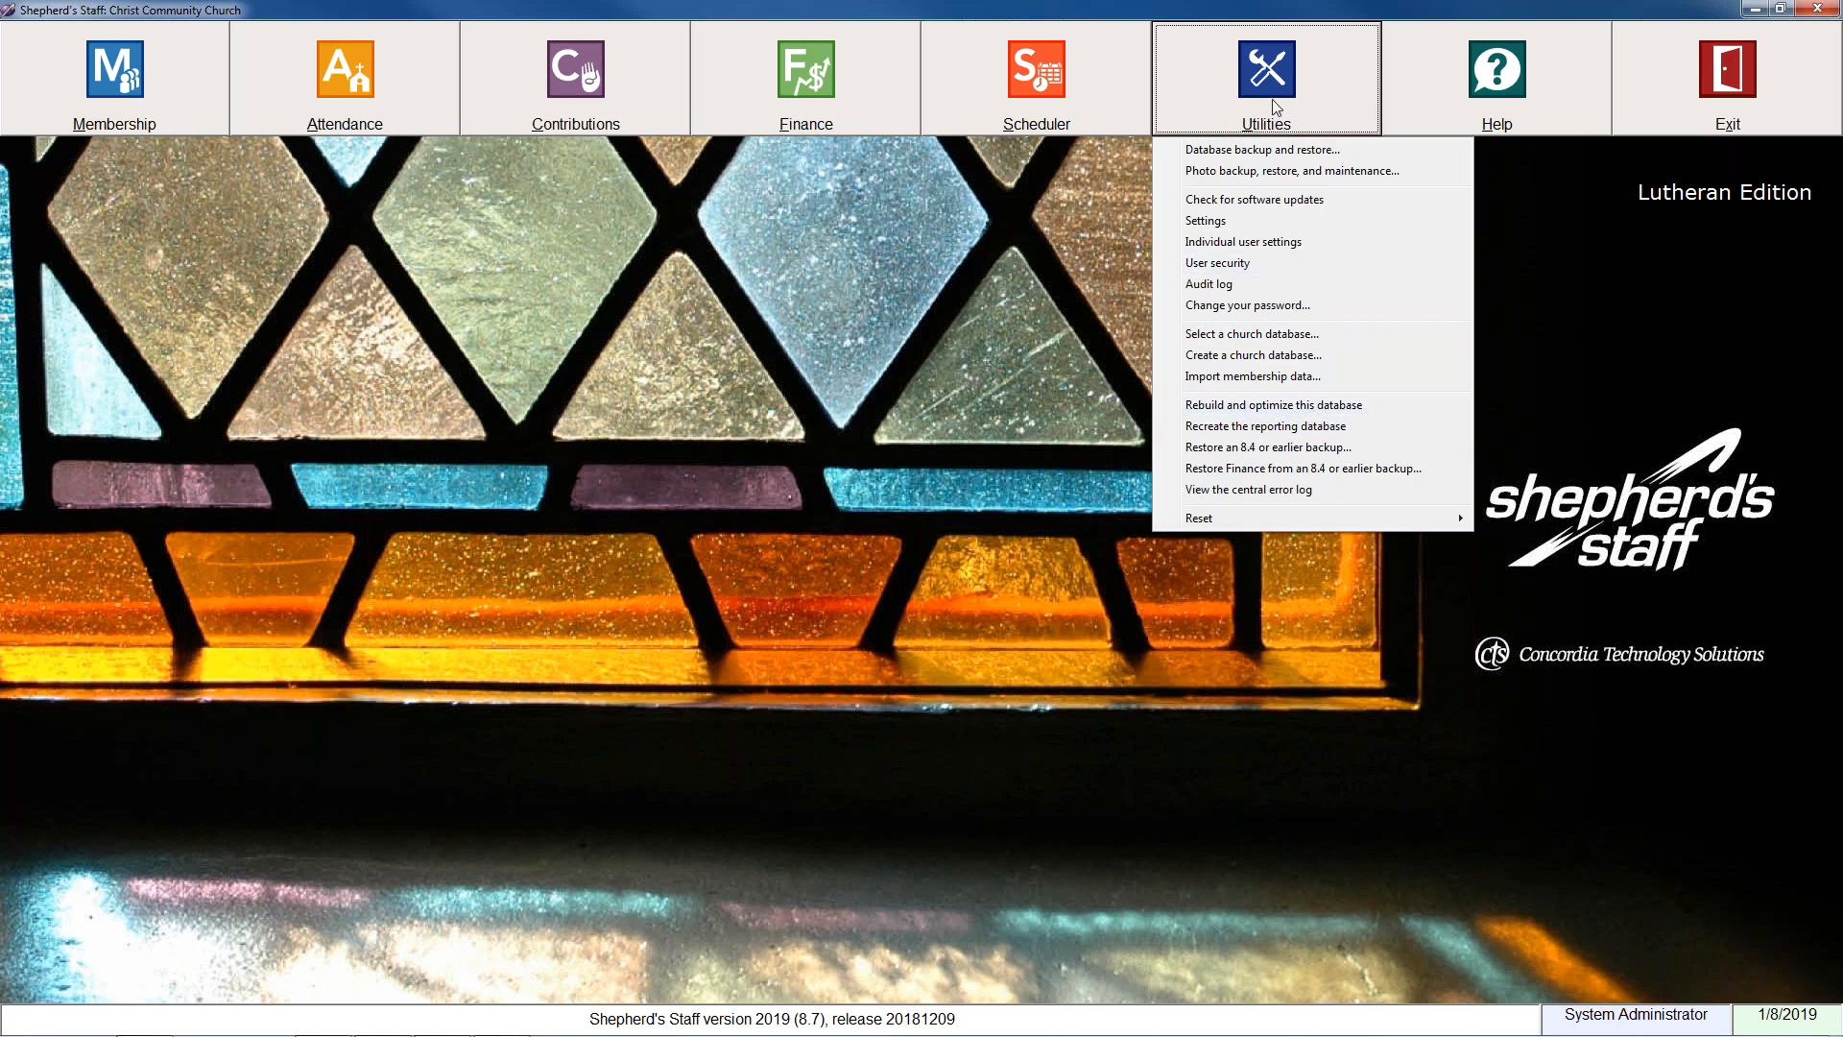
click(1298, 407)
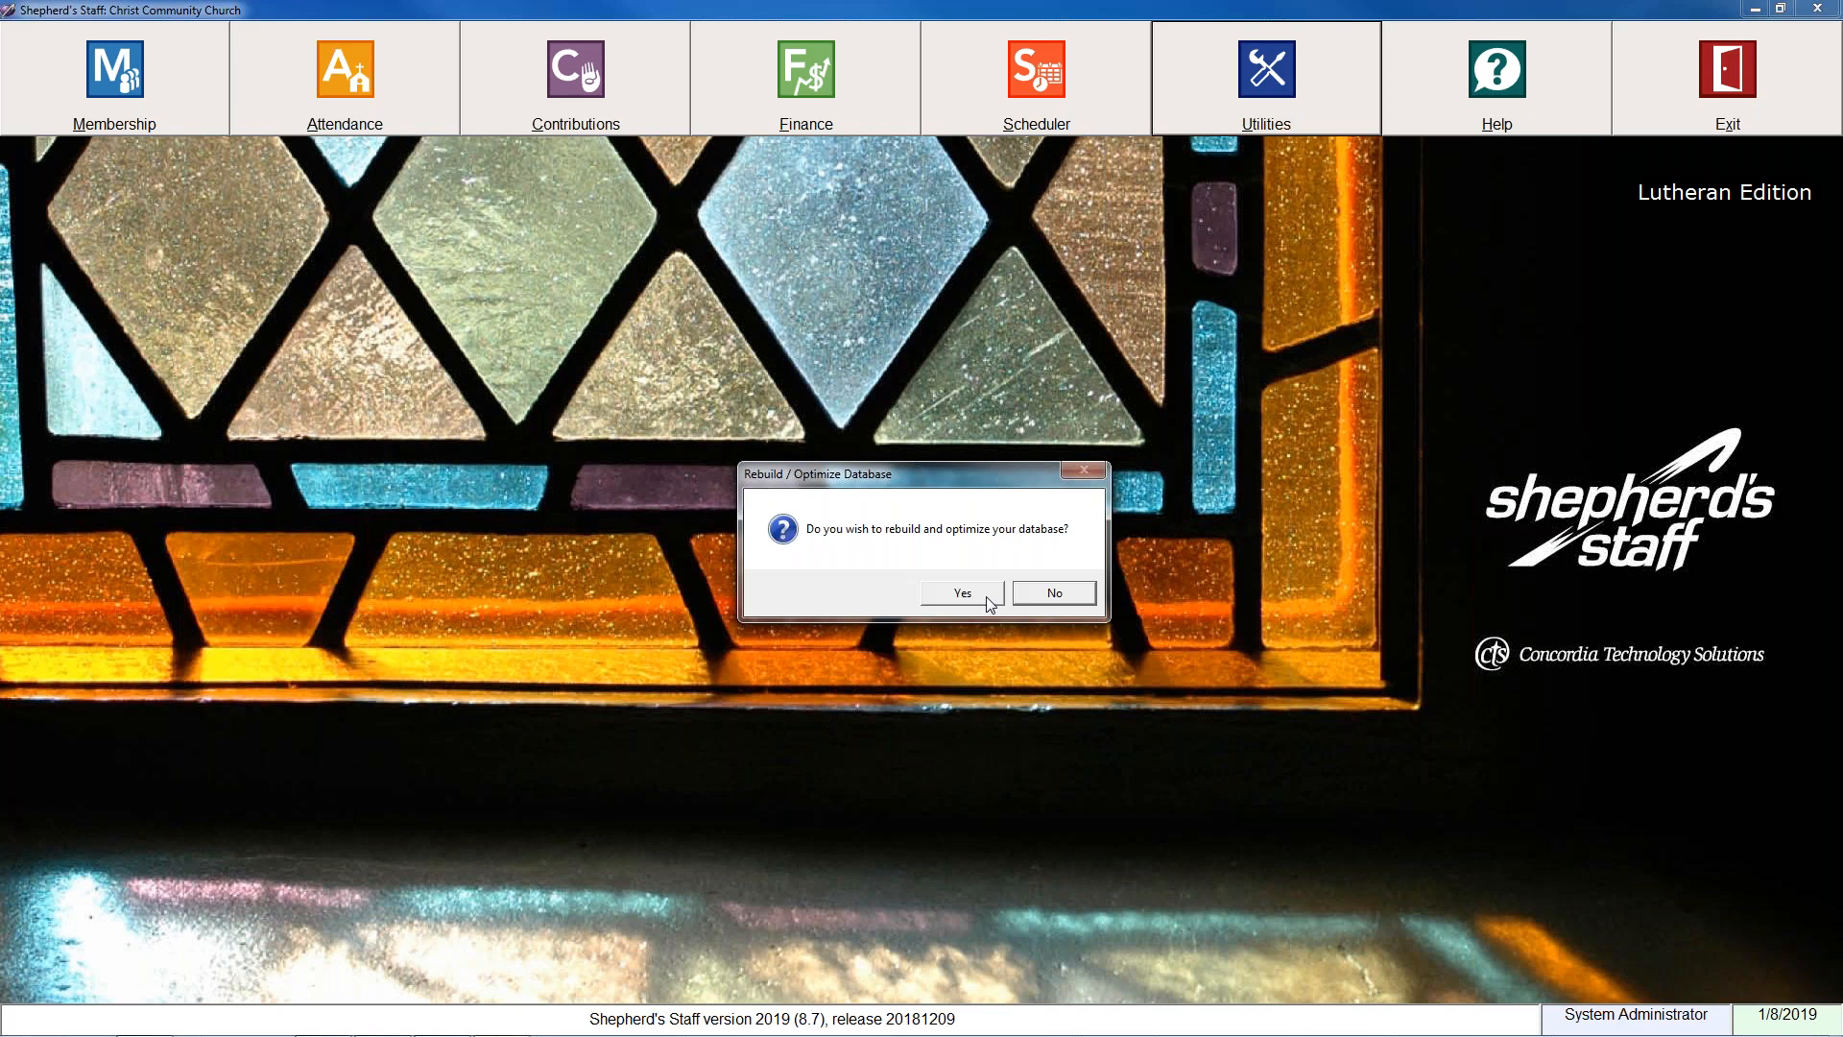
click(988, 603)
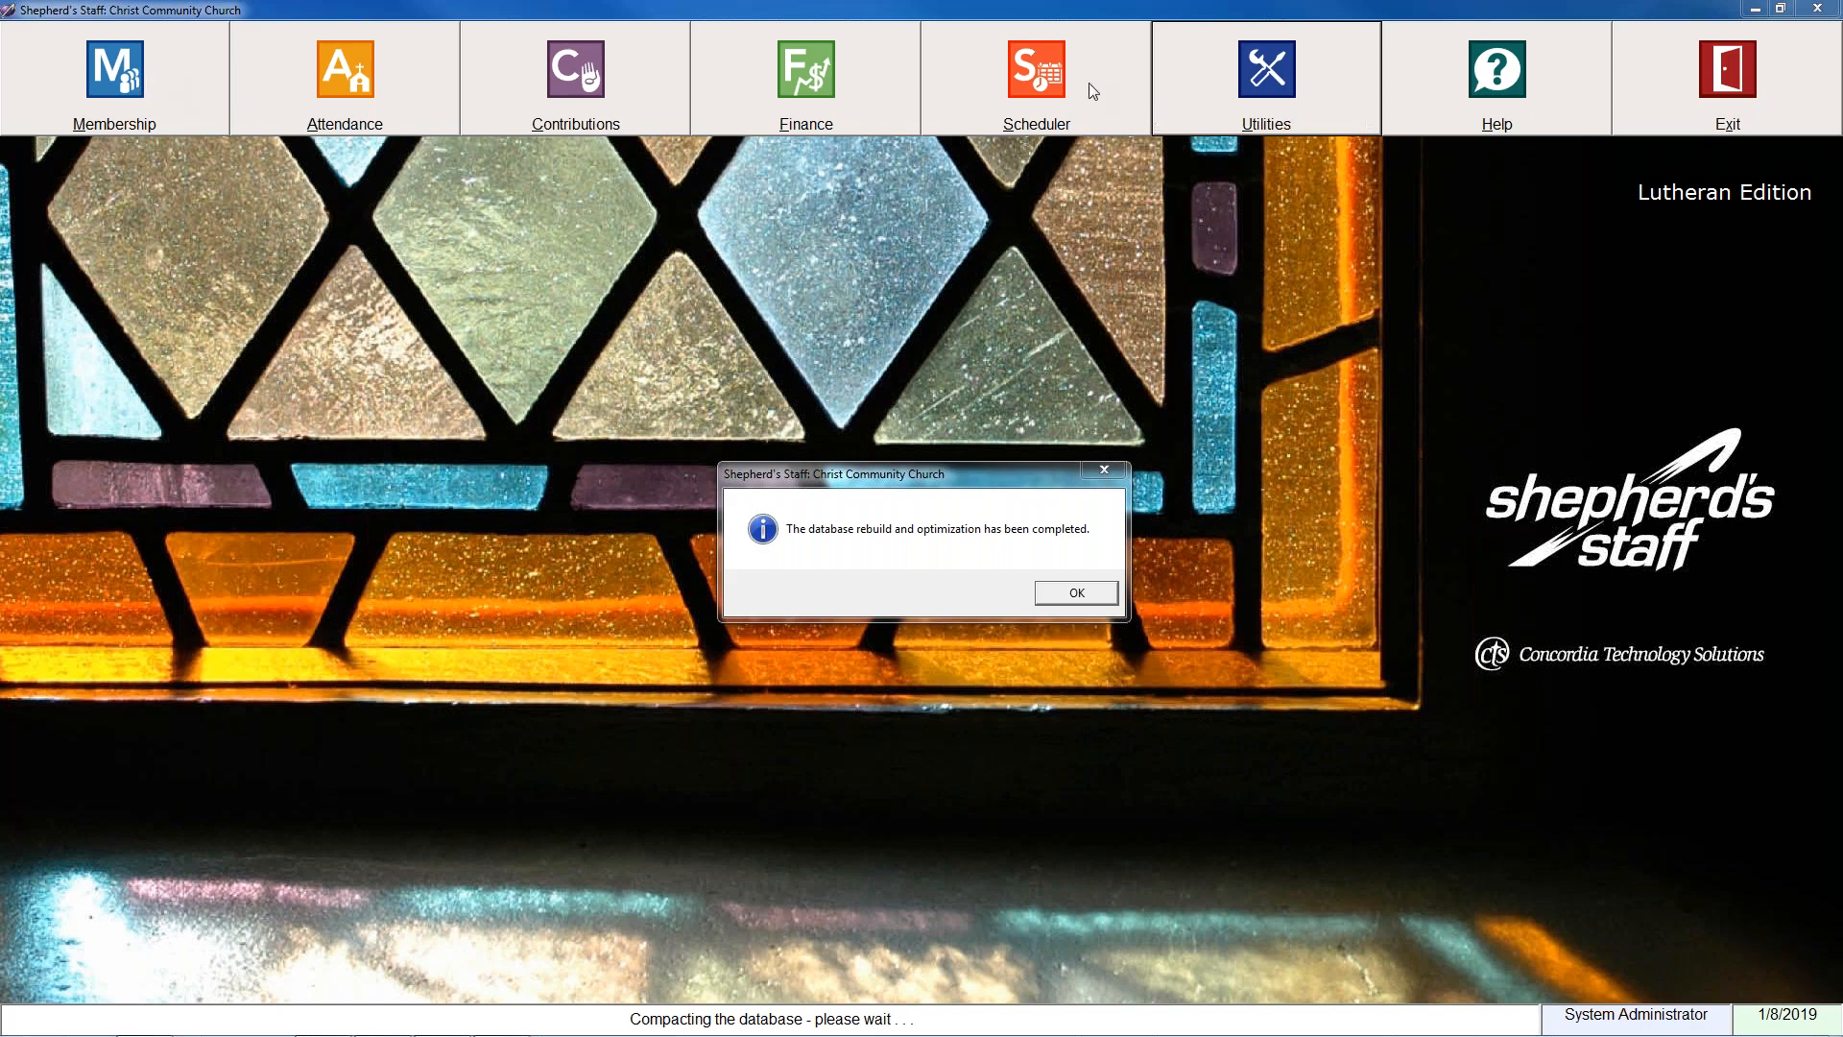
click(1057, 598)
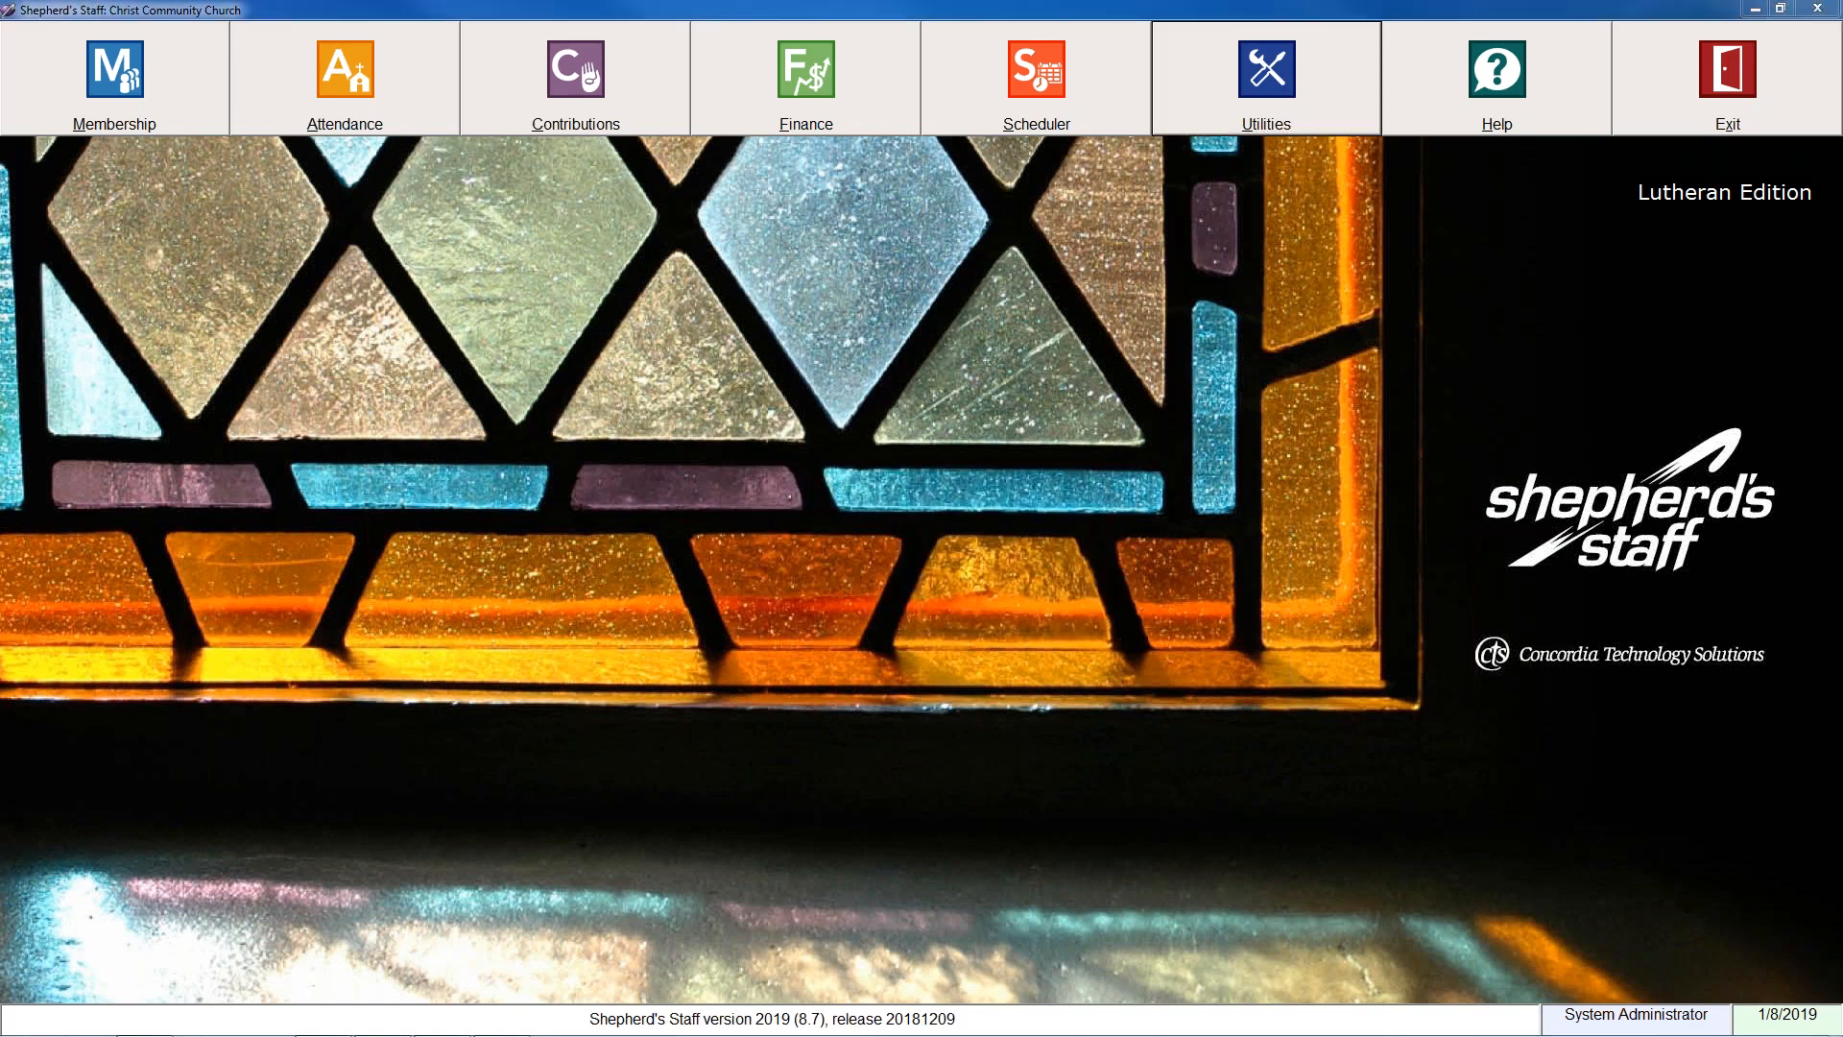
Open the offering batches in the Contributions module and turn off printing reports during posting.
click(572, 45)
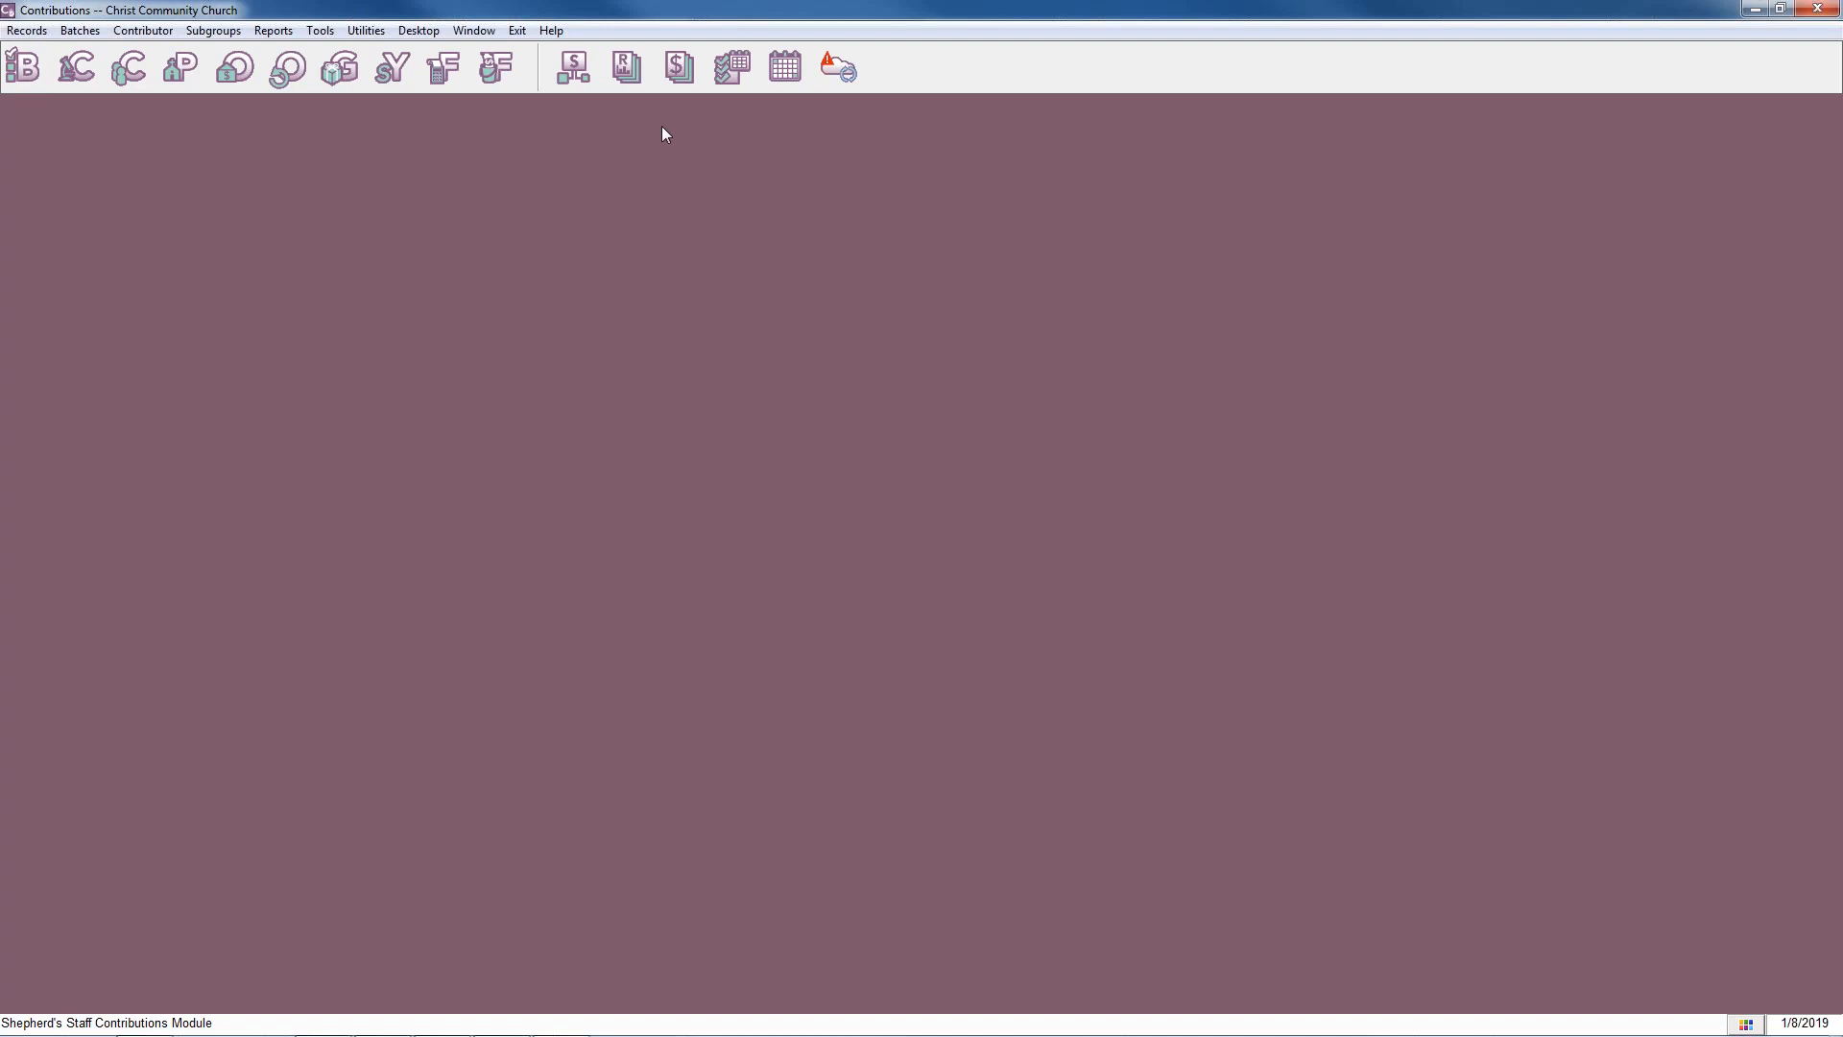
click(21, 69)
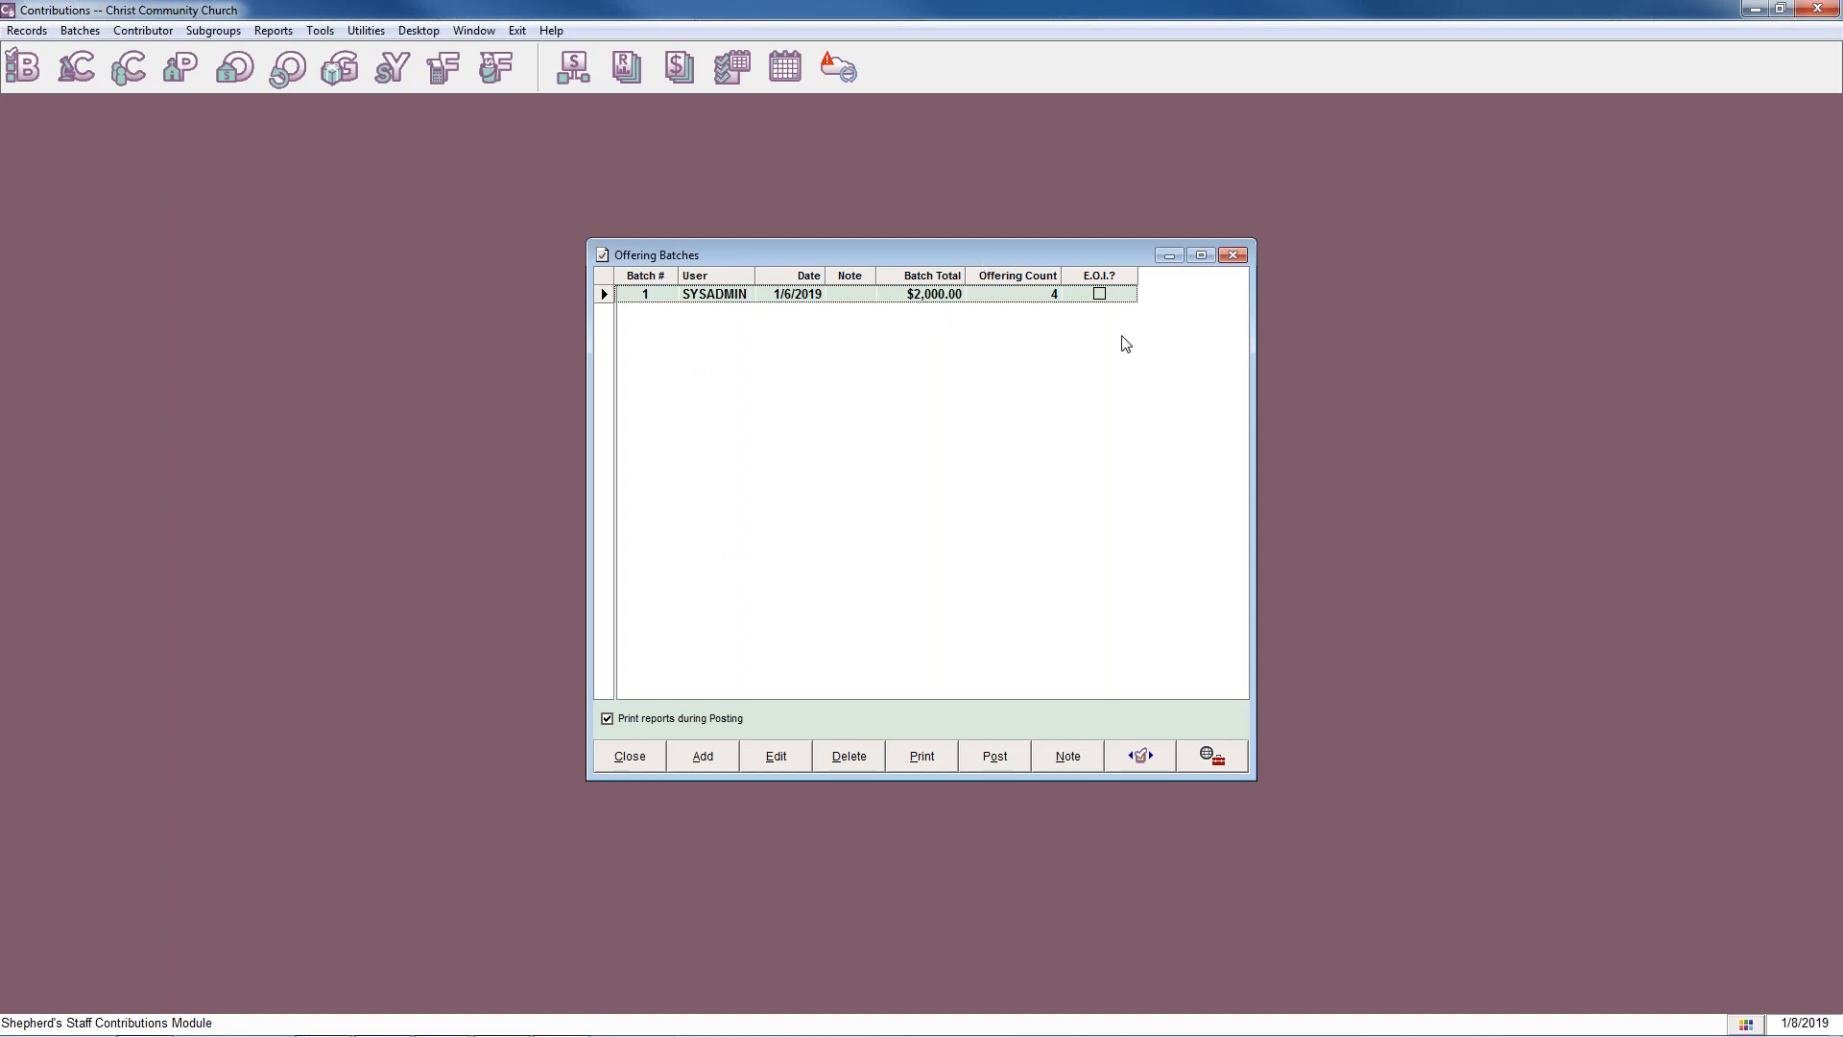
click(1005, 301)
click(809, 300)
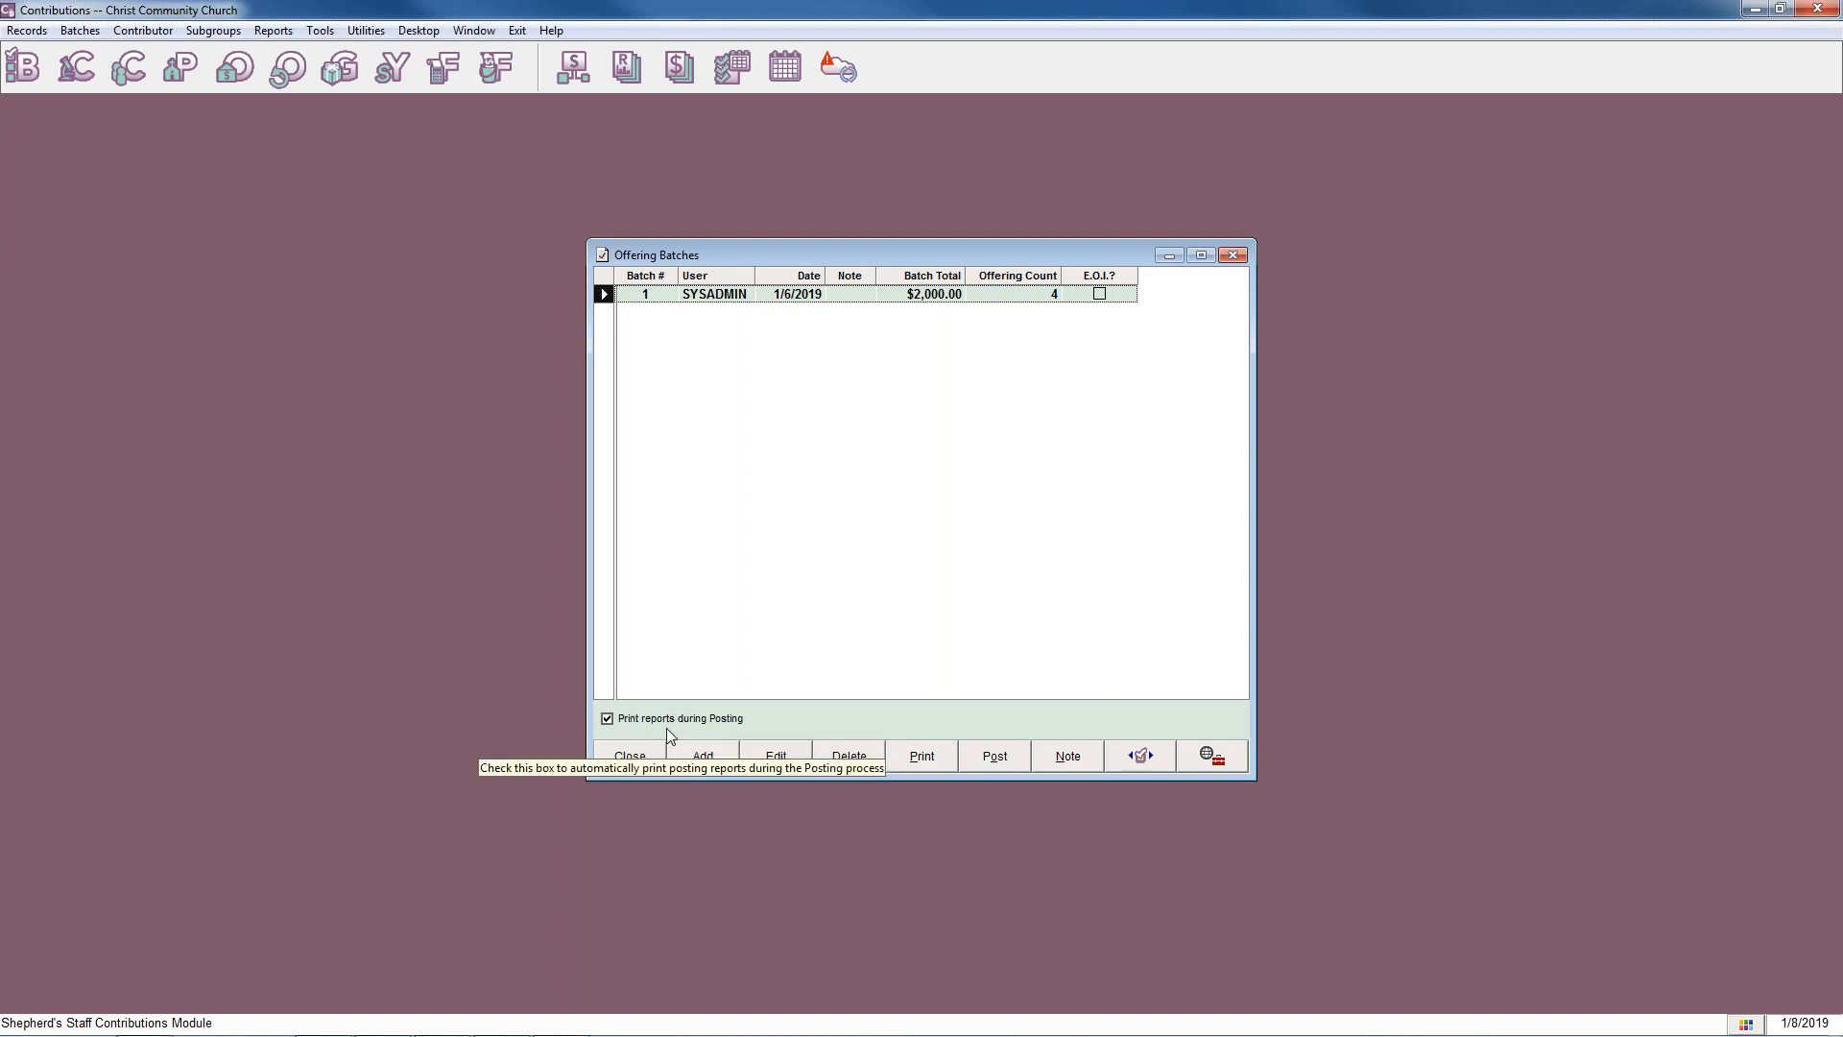
click(607, 719)
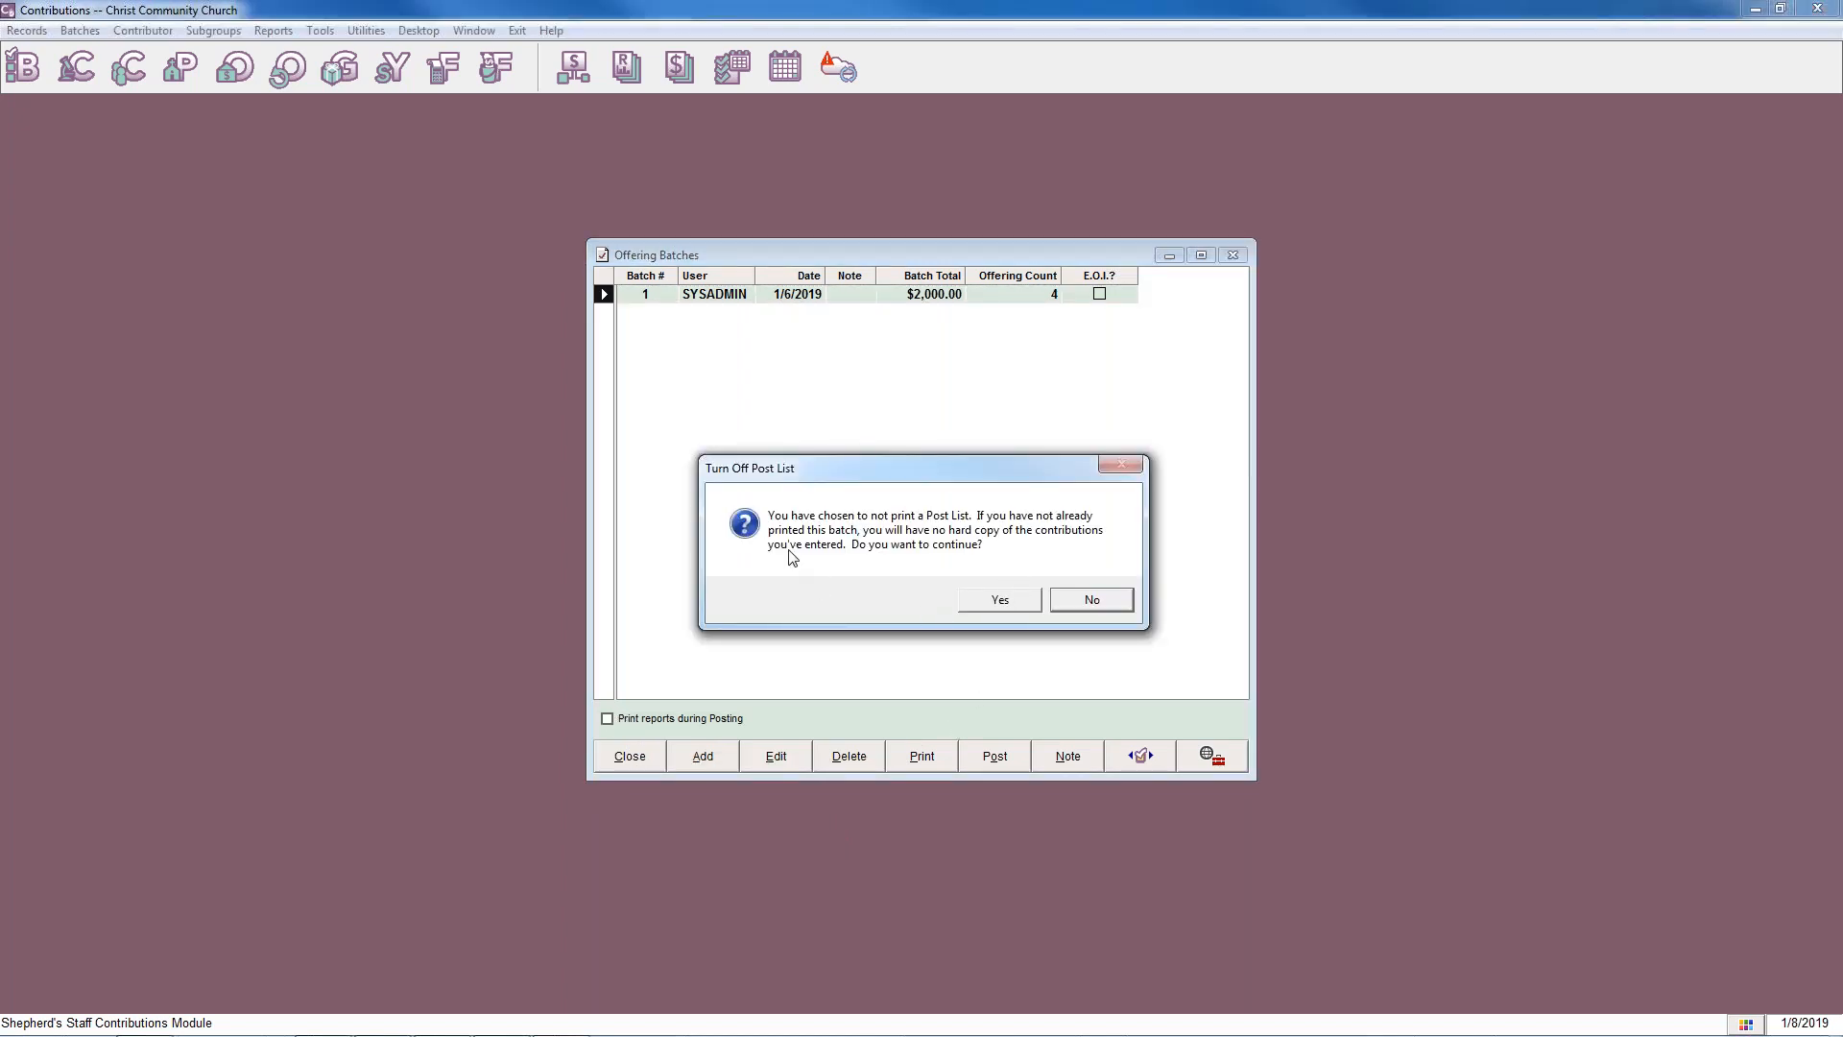
click(1006, 602)
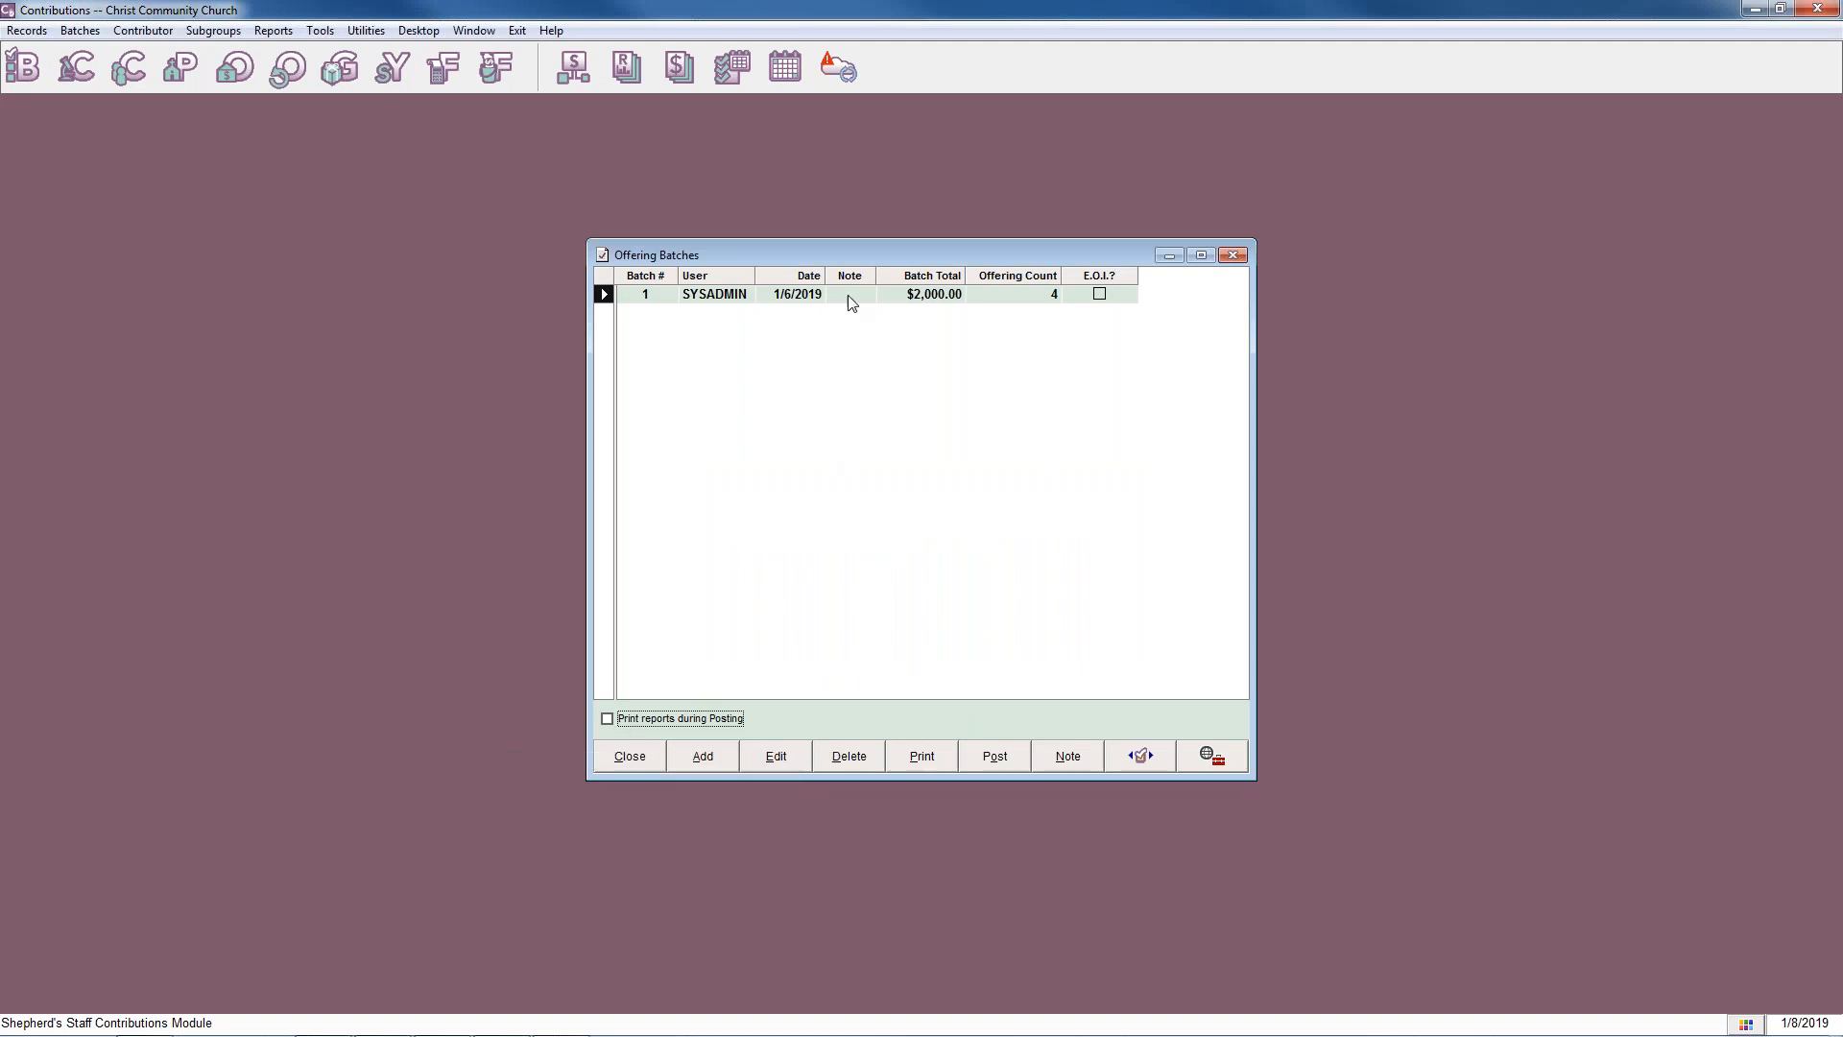
Post the 1/6/2019 offering batch with a Finance deposit dated 1/6/2019, then close the offering batches.
click(992, 756)
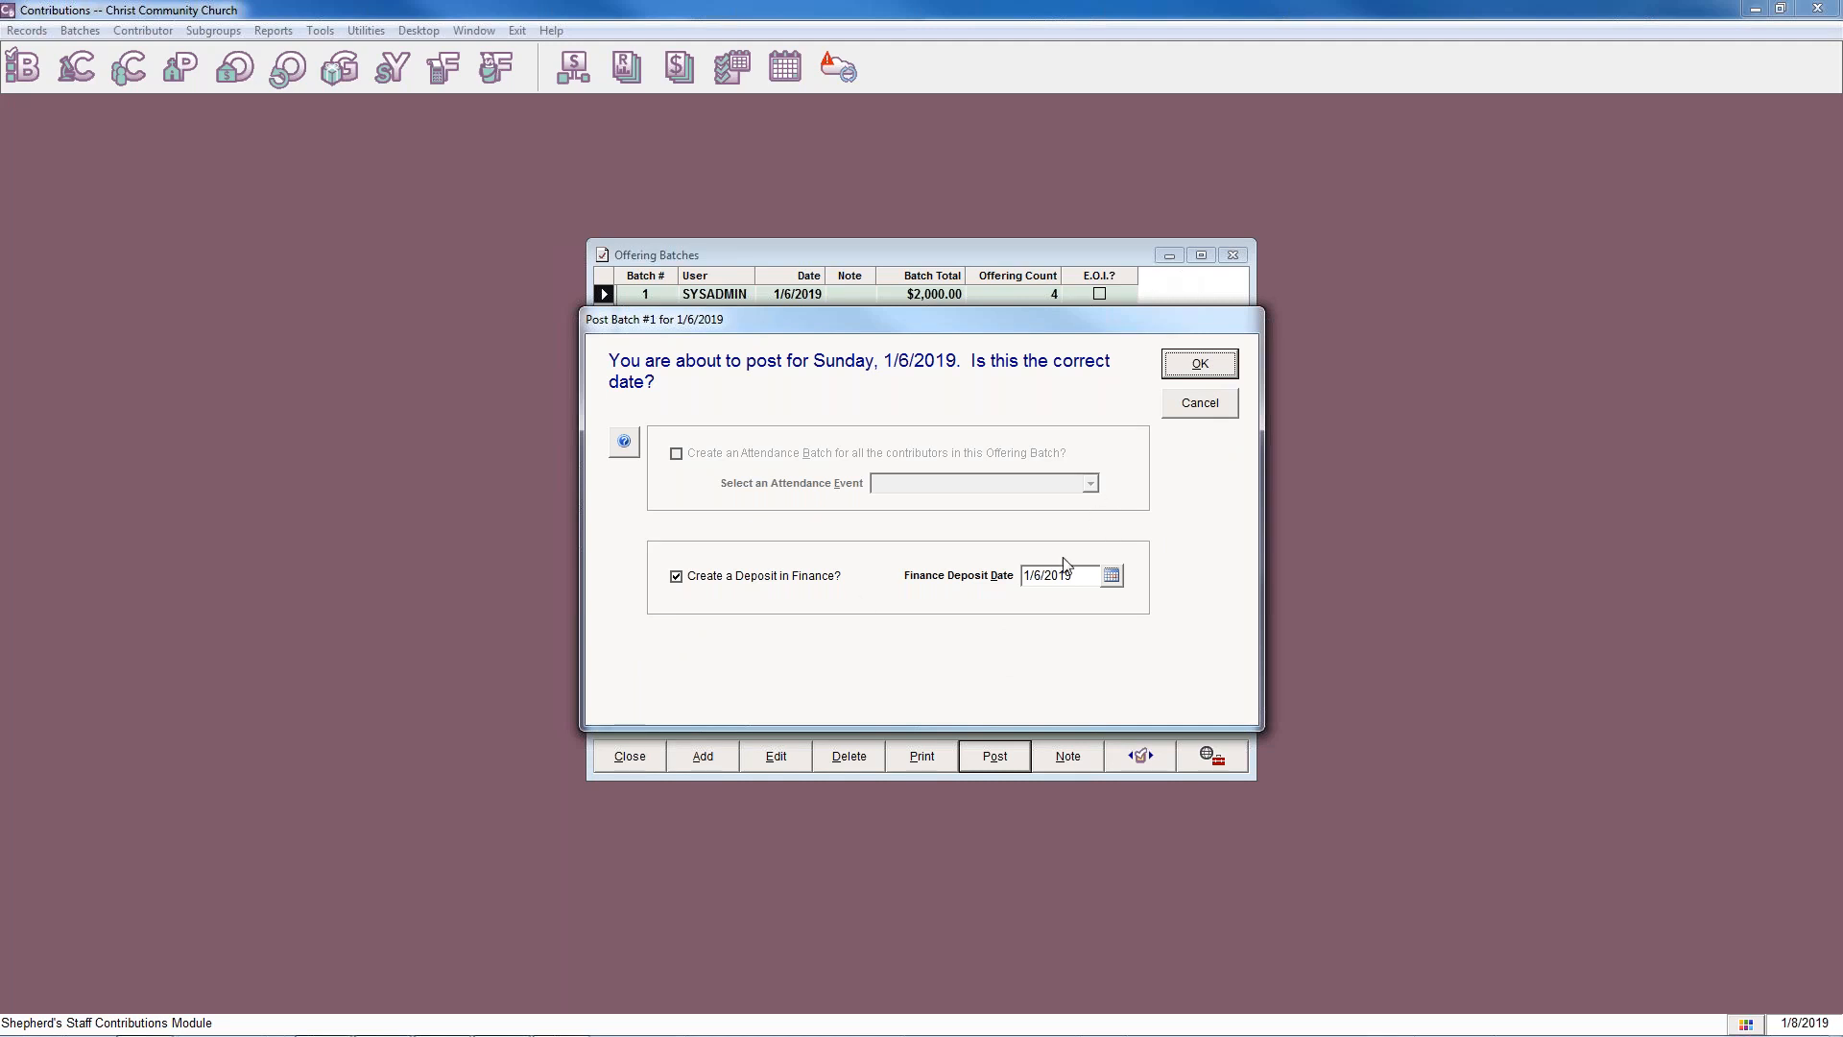
click(1220, 369)
click(987, 599)
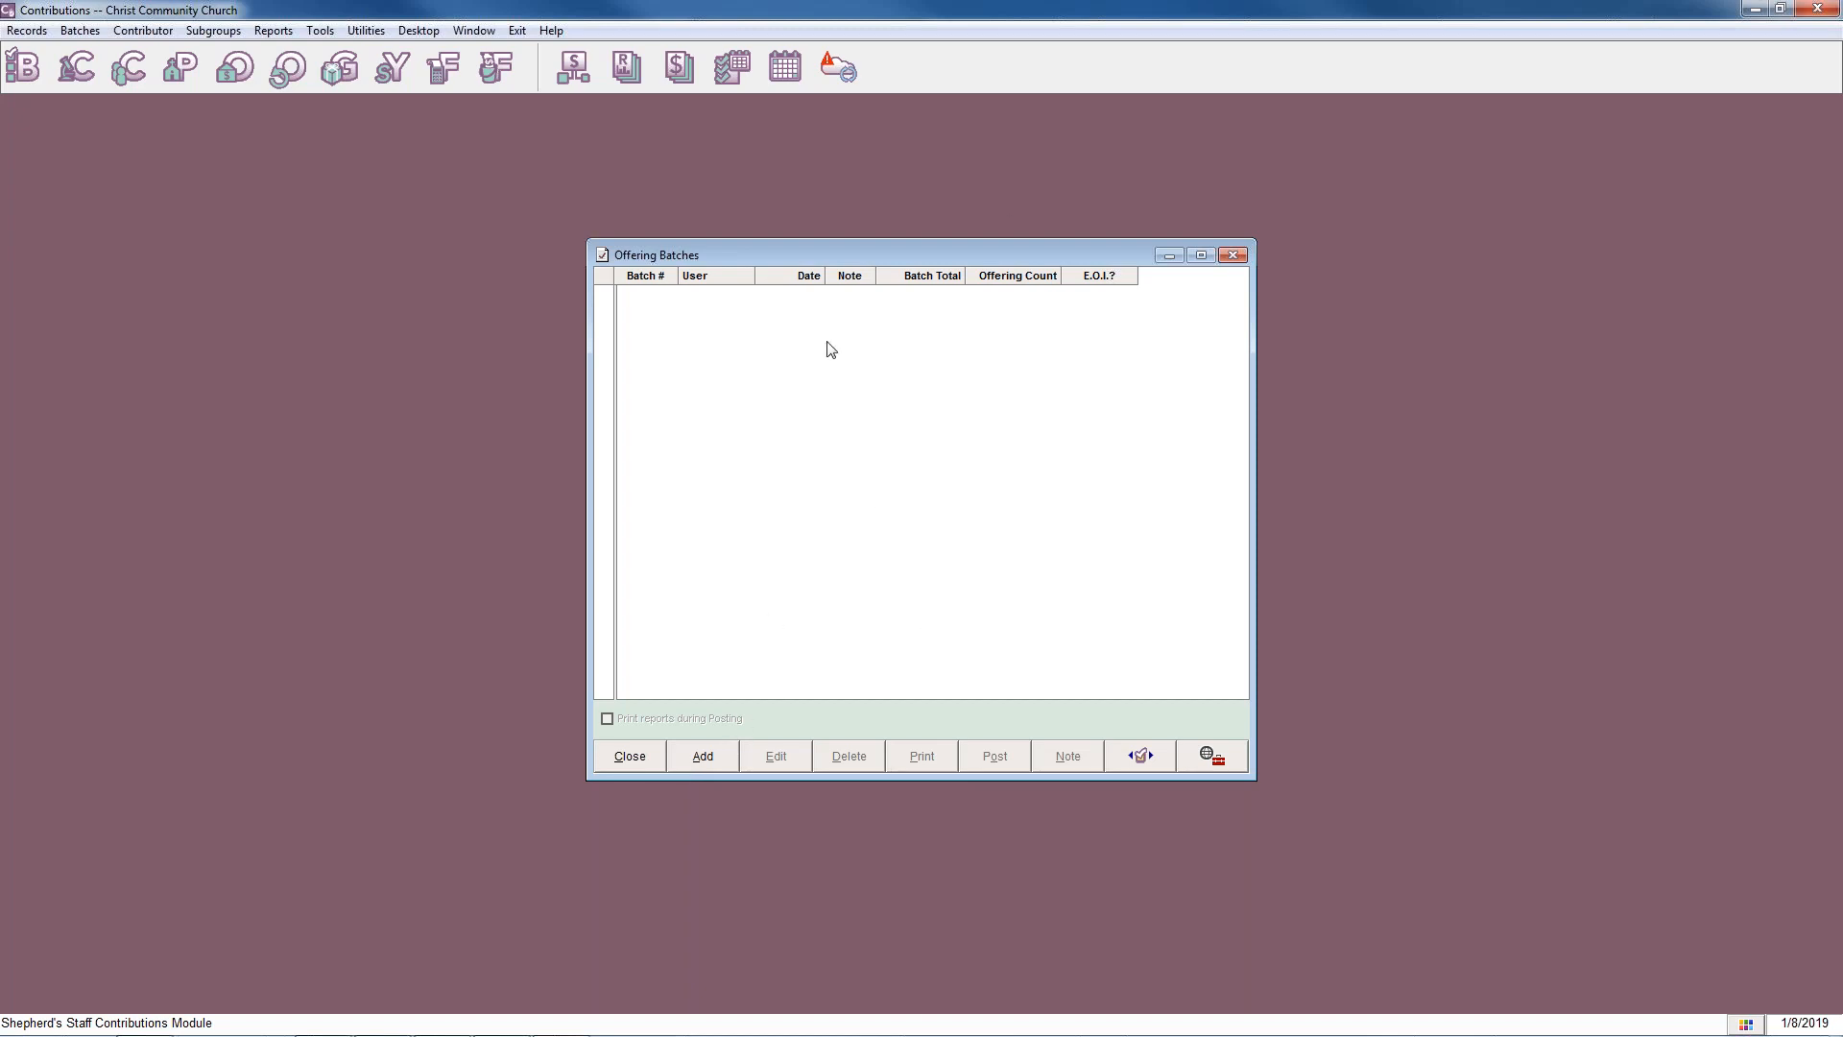
click(1225, 257)
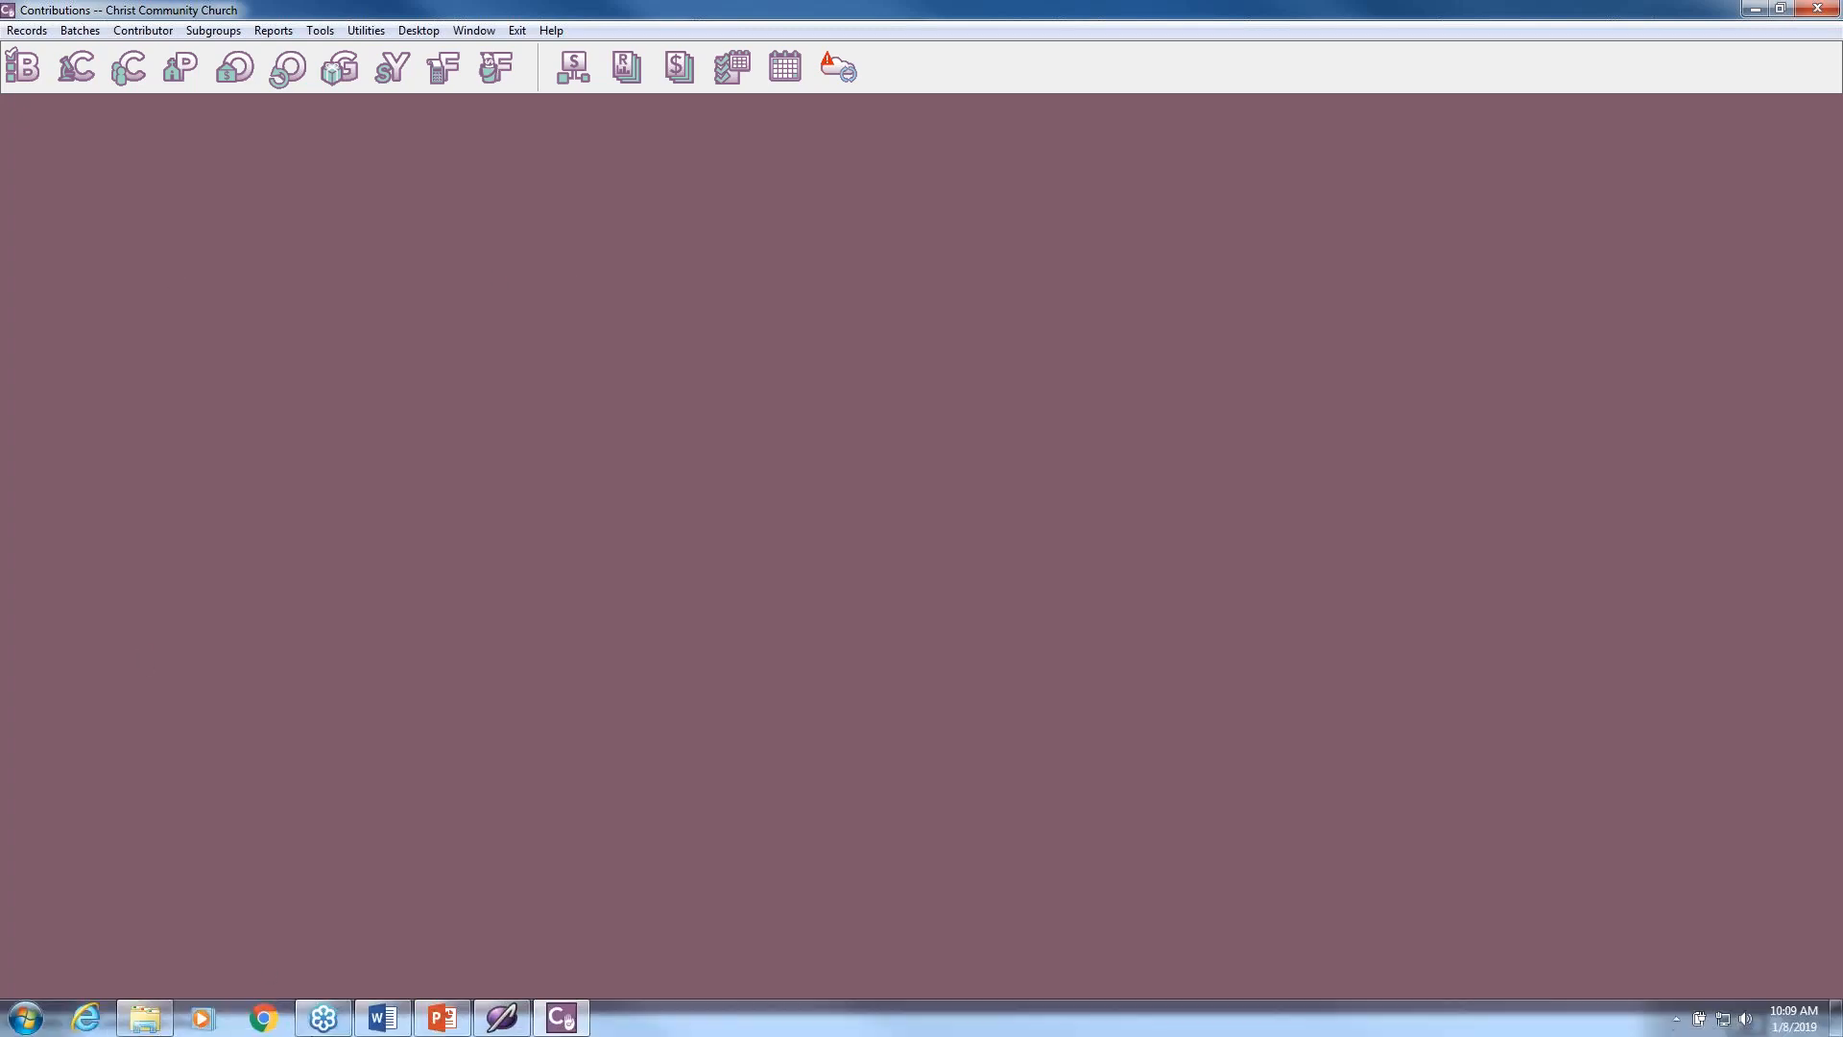
Recalculate the pledges ending in 2019 in the Contributions module.
mouse_move(430, 1032)
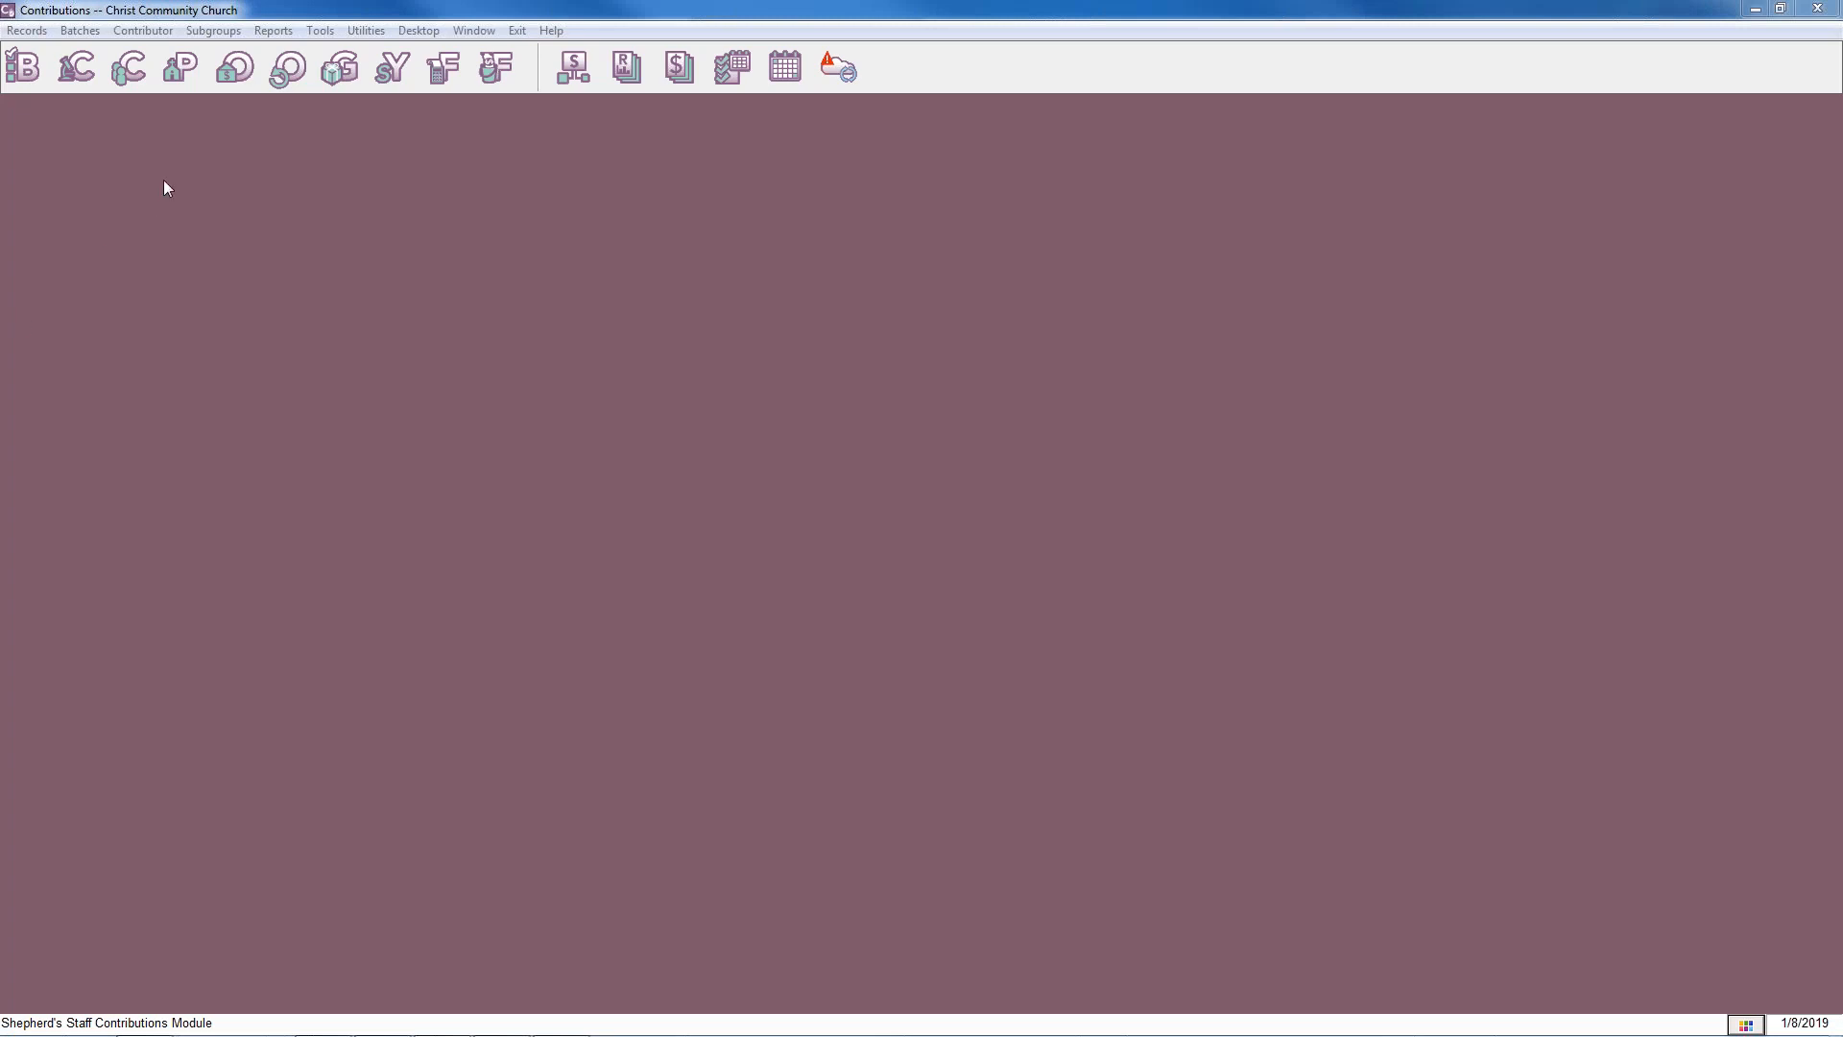
click(350, 39)
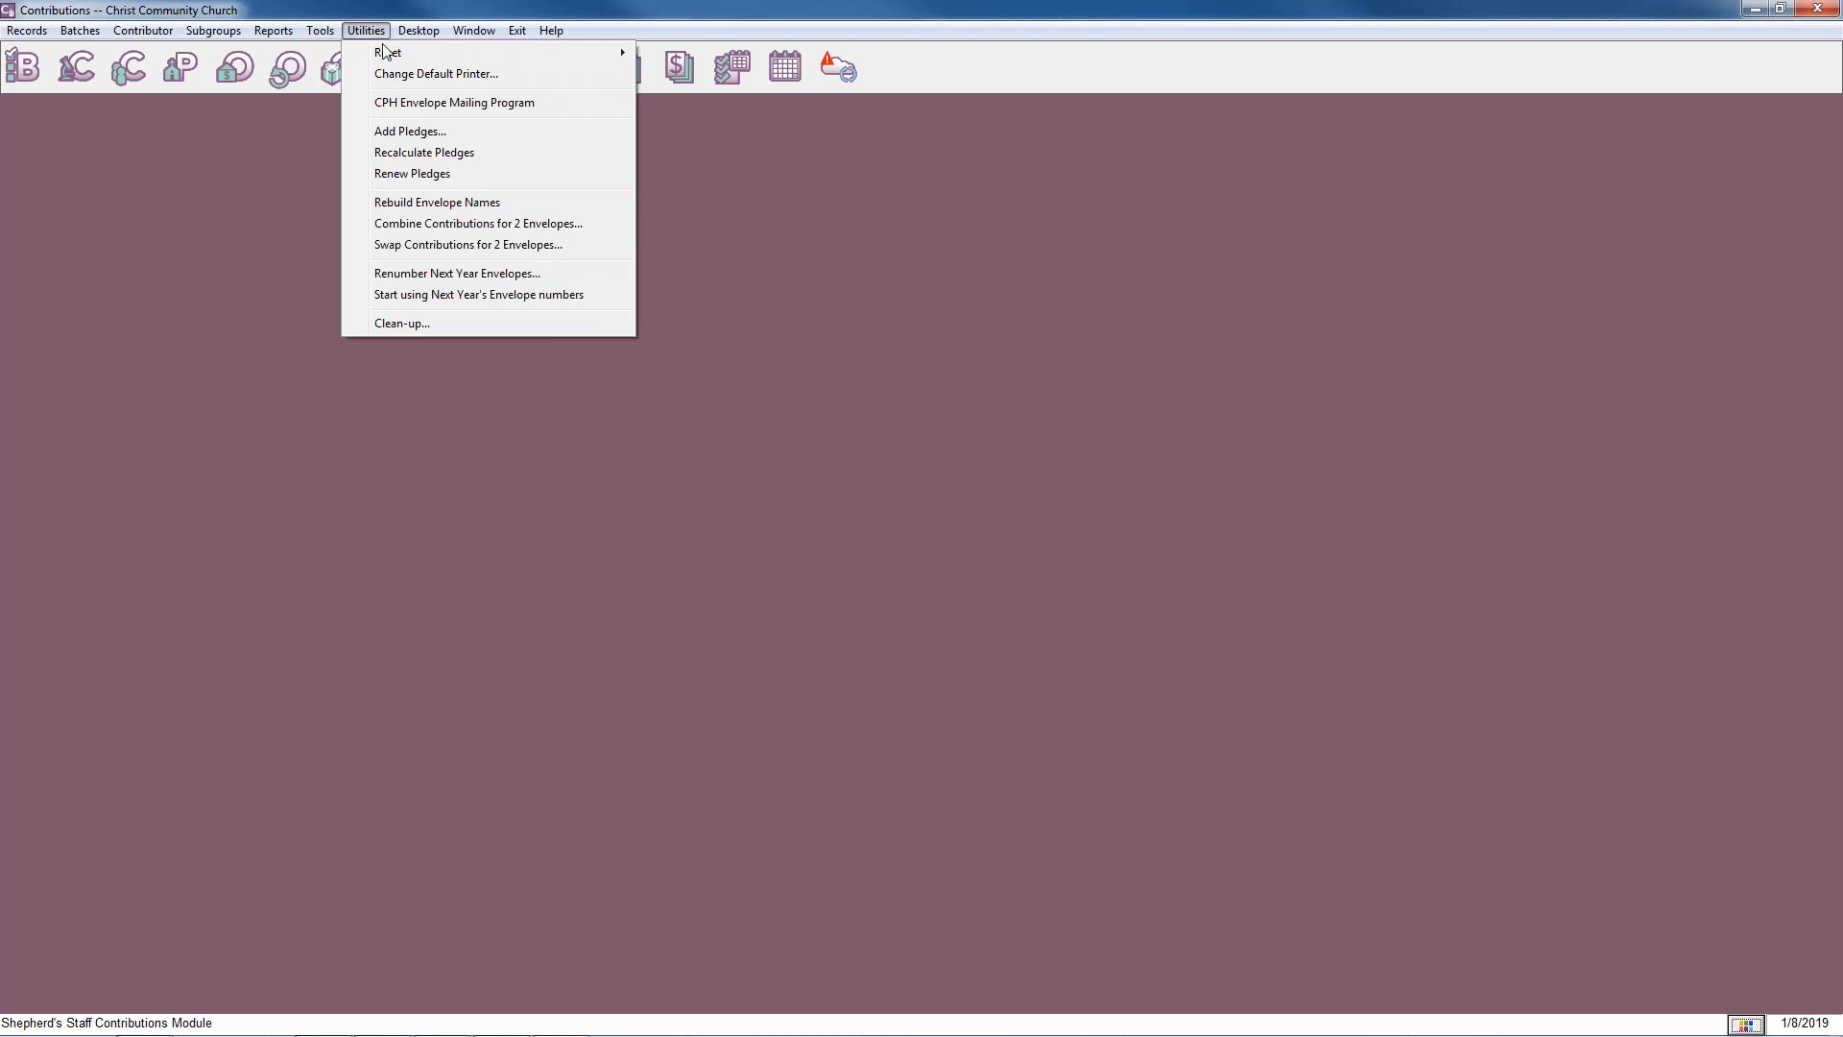
click(431, 153)
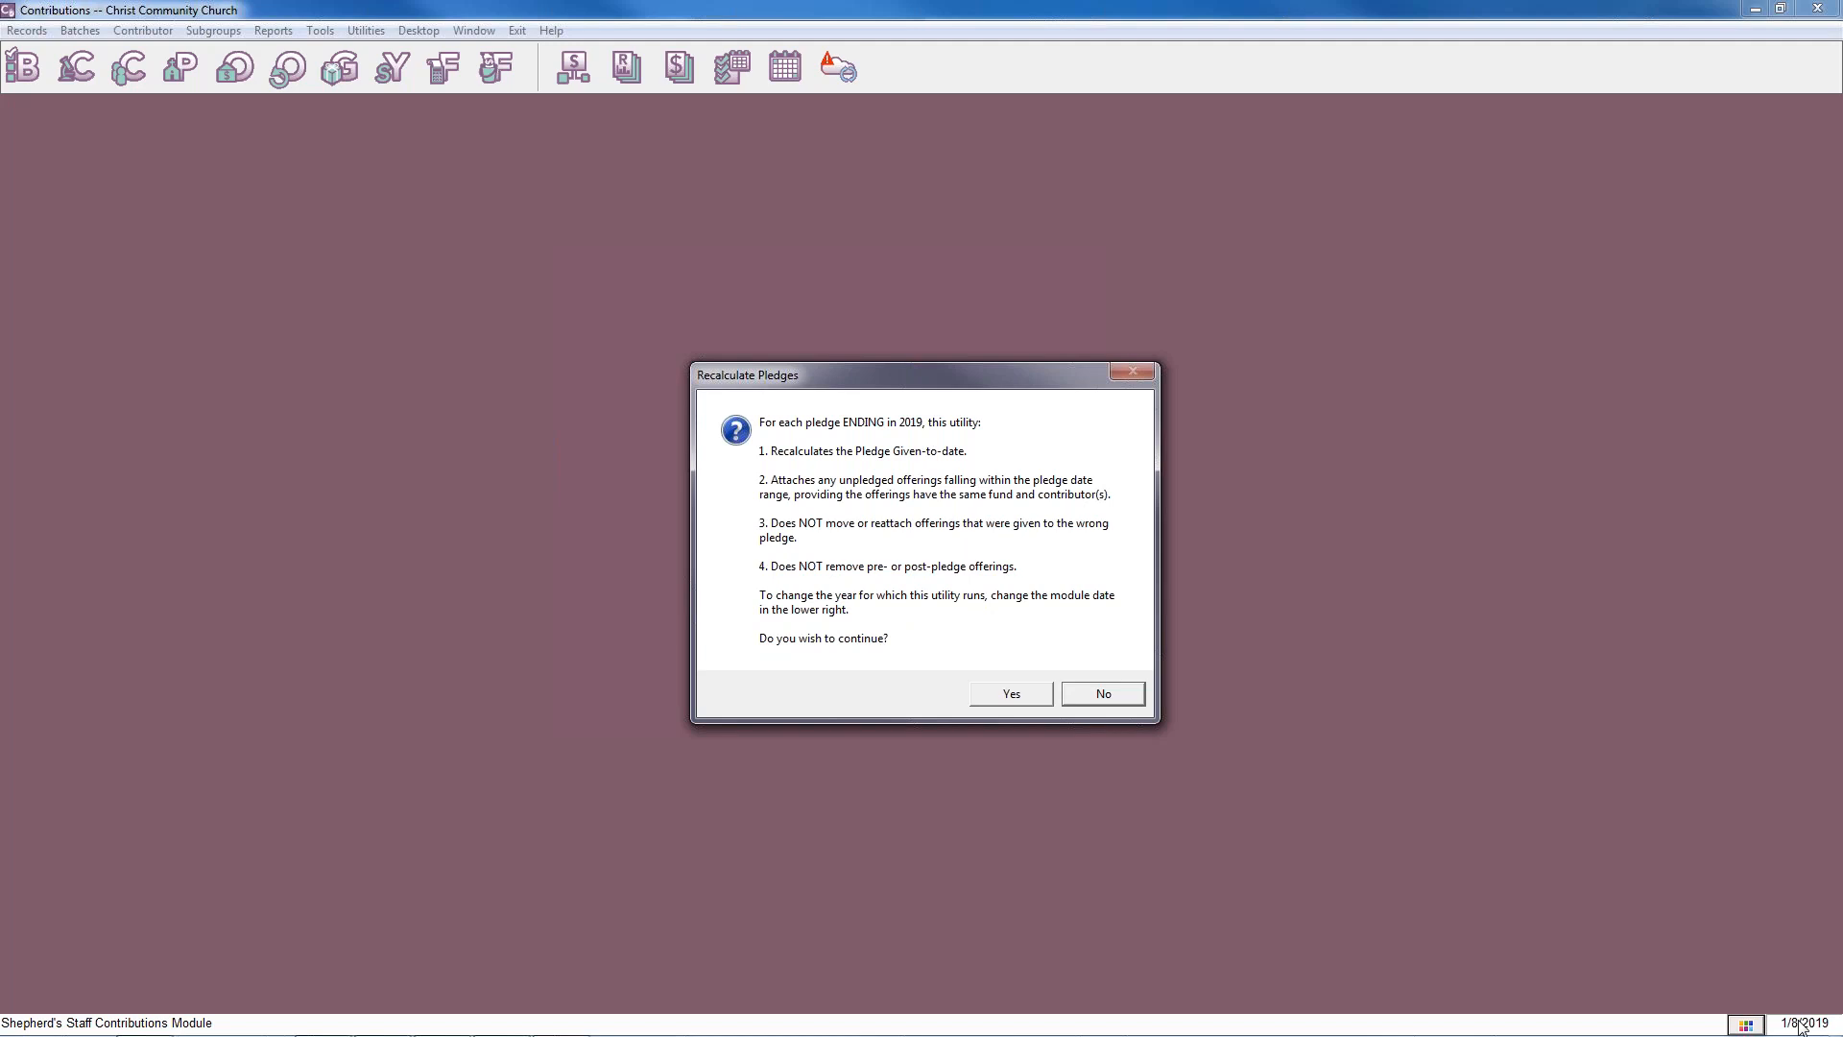
click(1017, 697)
click(954, 595)
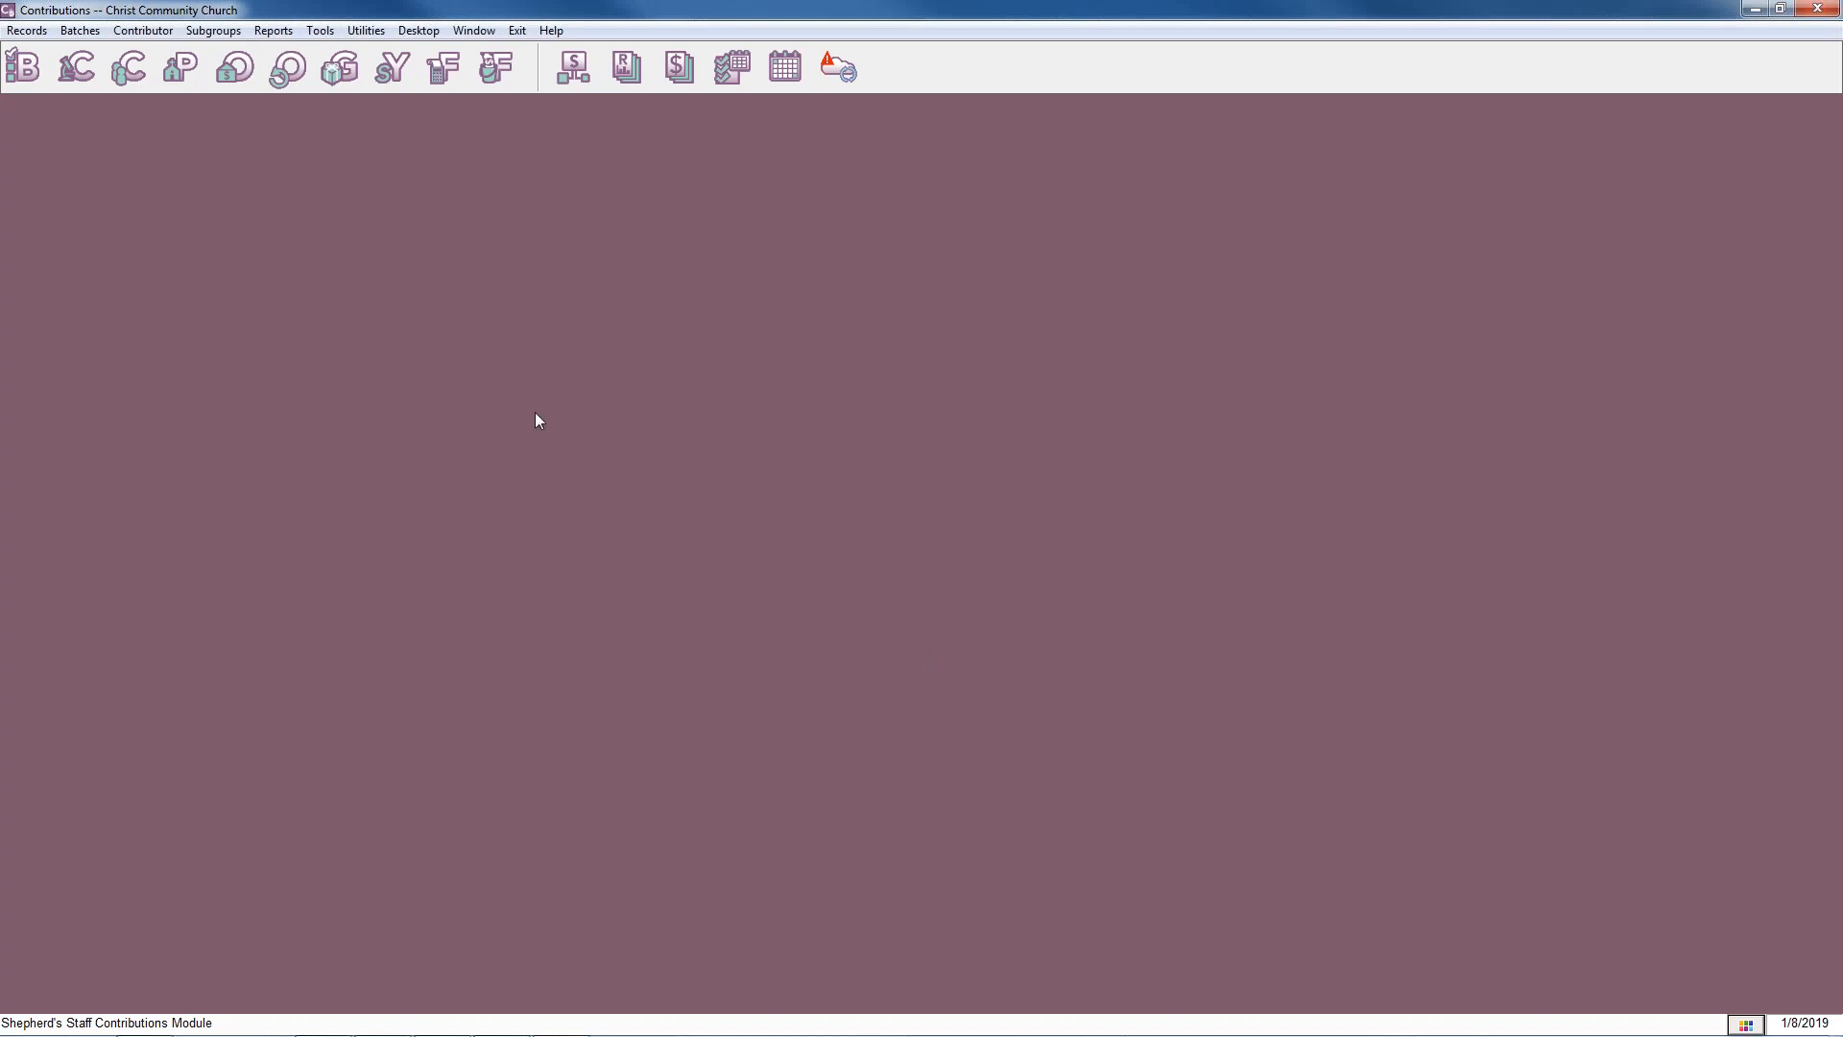
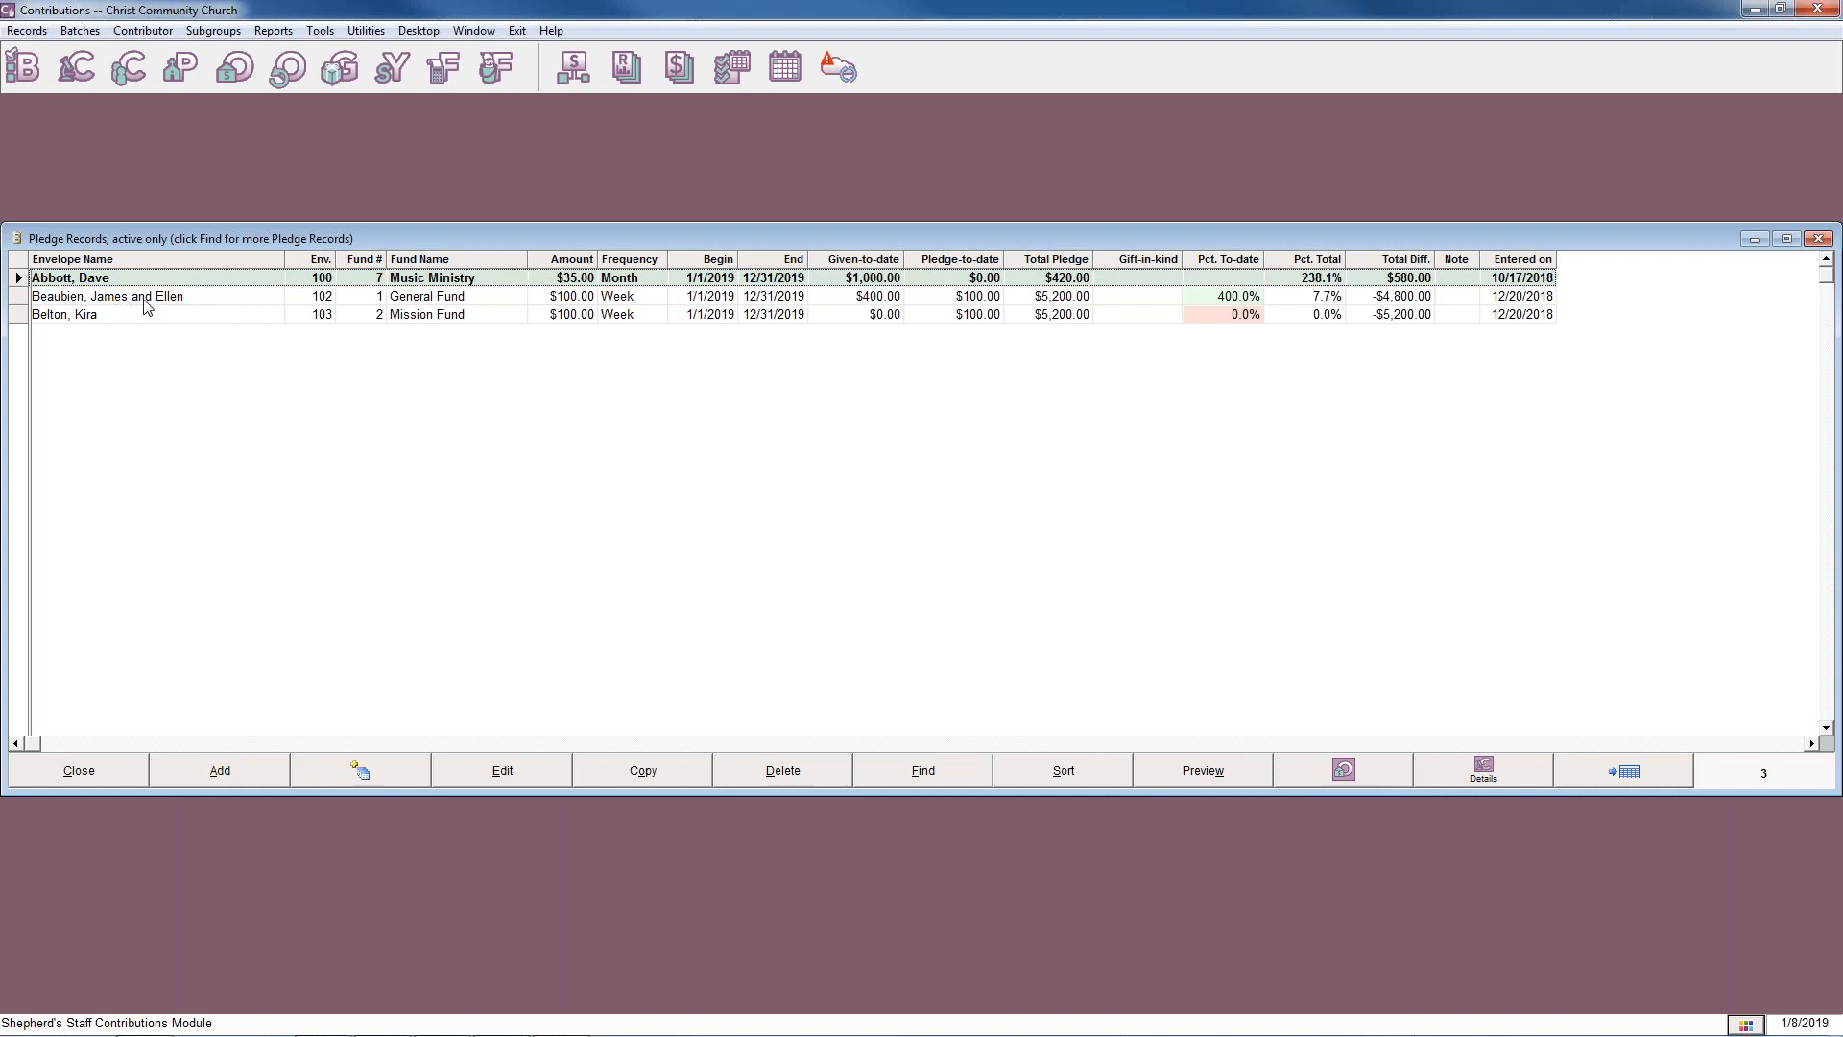
Start a new weekly pledge of $1.00 to the General Fund for the joint contributor already pledging to that fund.
click(213, 771)
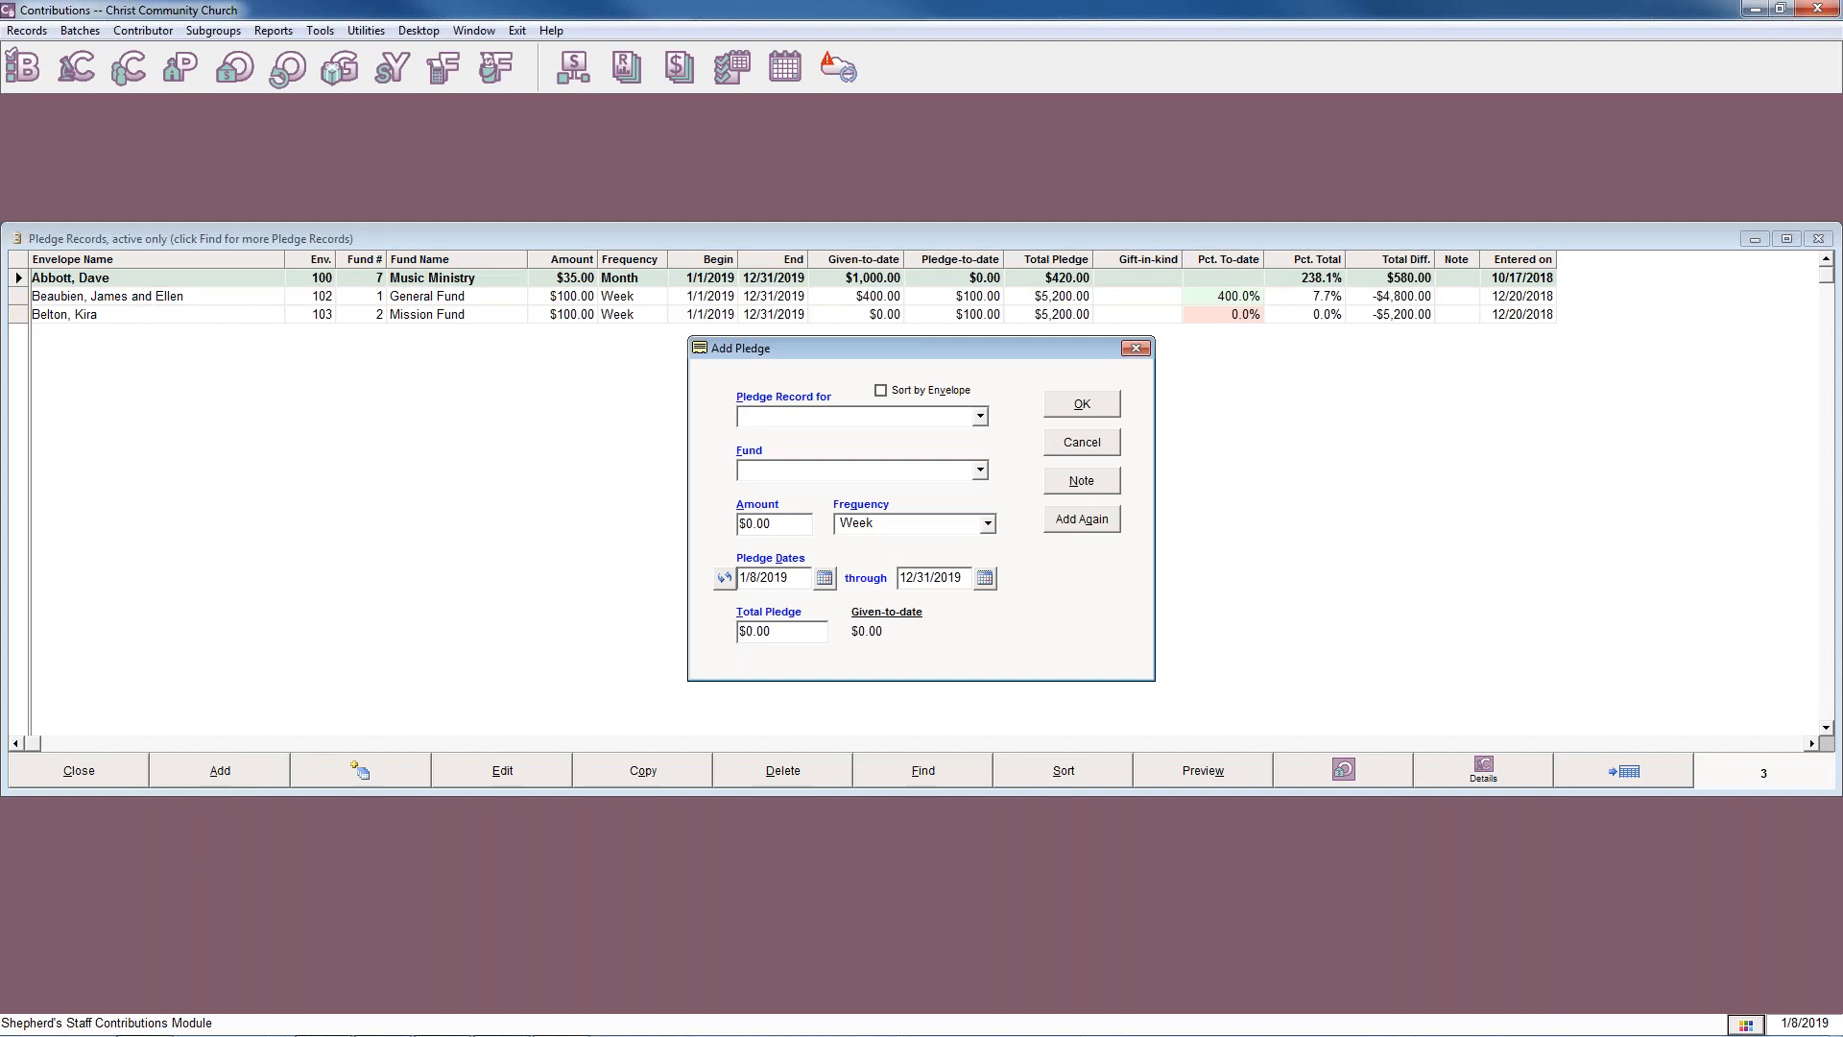
click(980, 418)
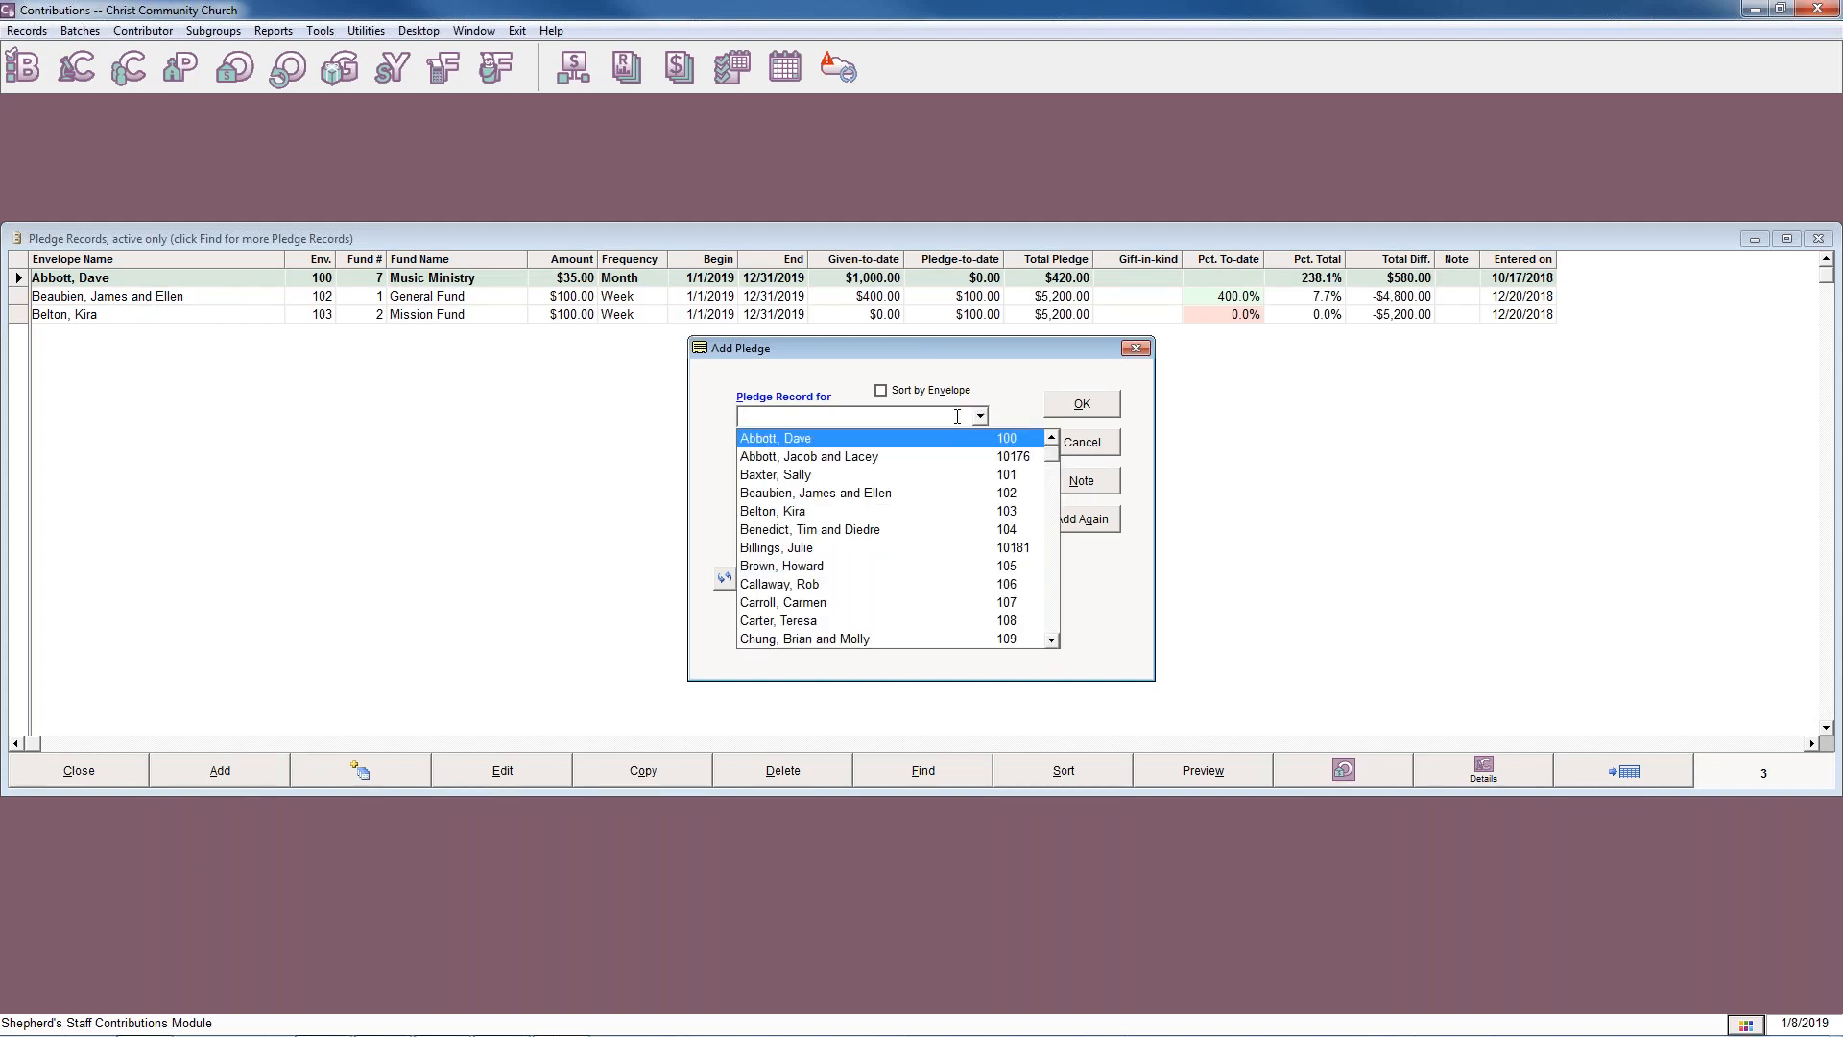
click(828, 494)
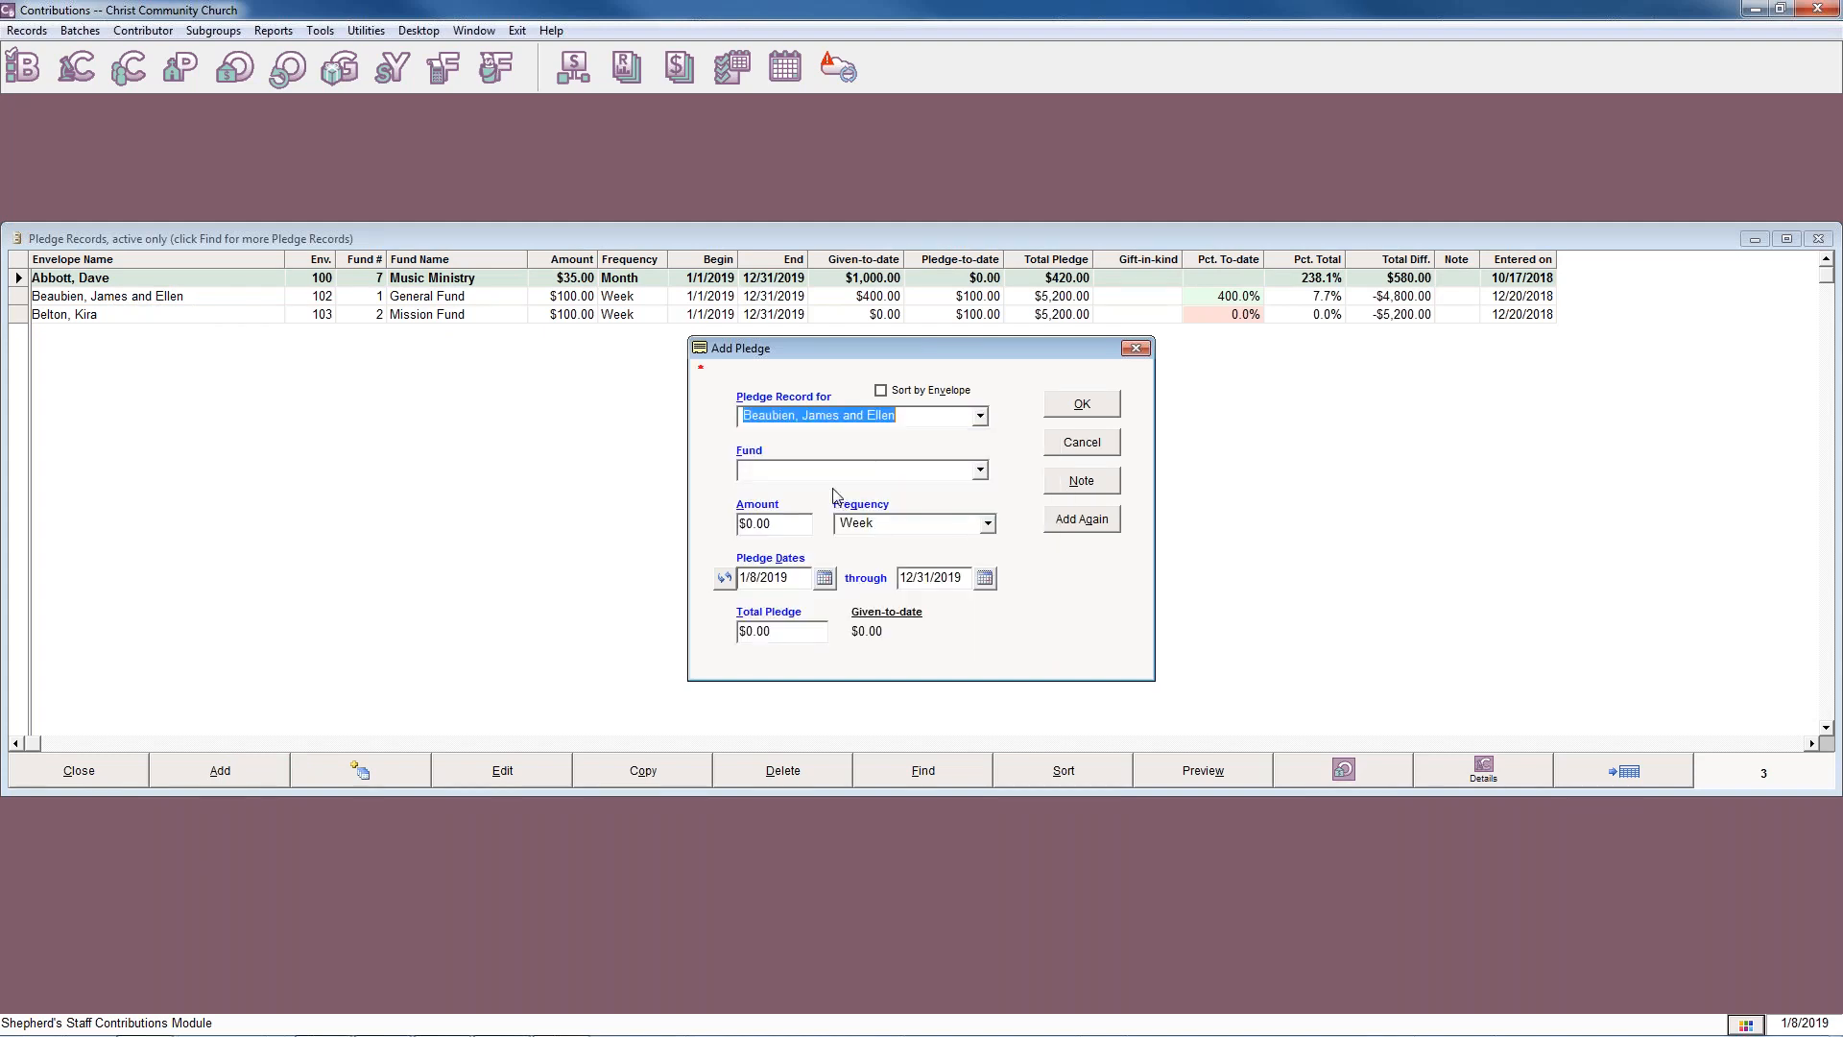
click(980, 469)
click(893, 487)
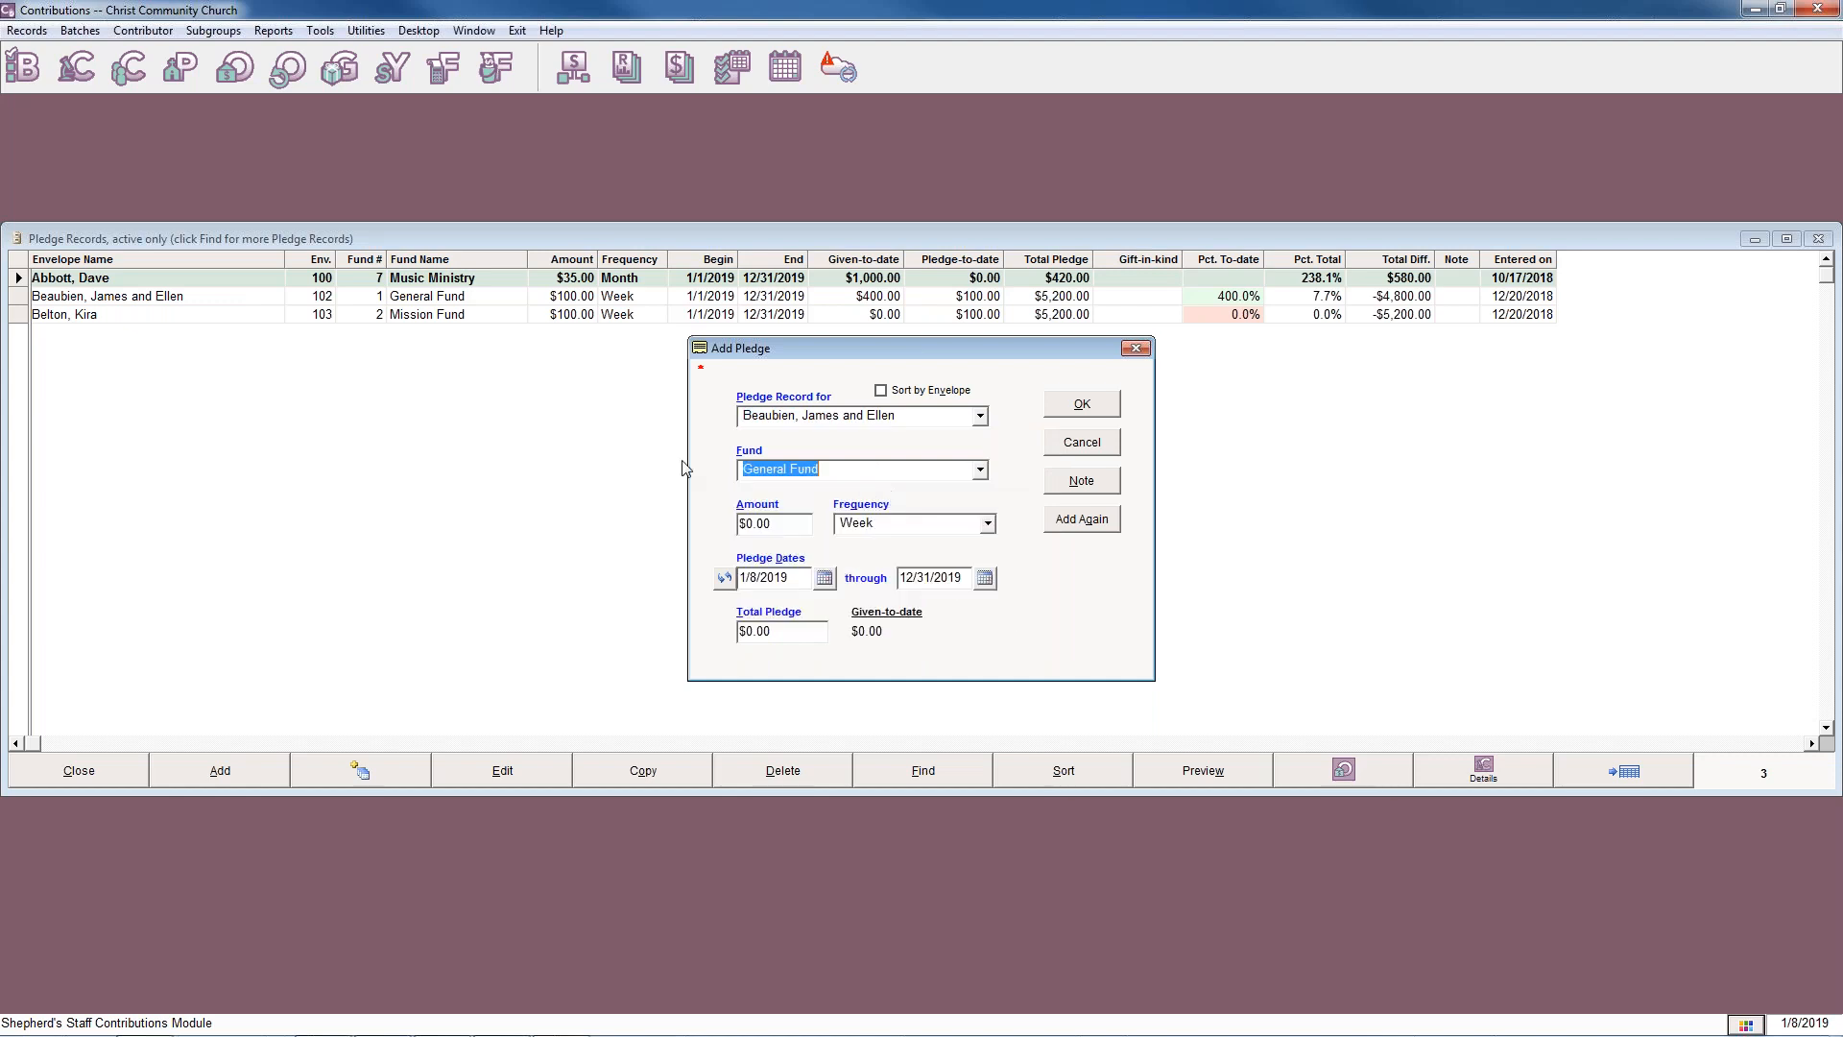
click(758, 526)
text(1)
key(Tab)
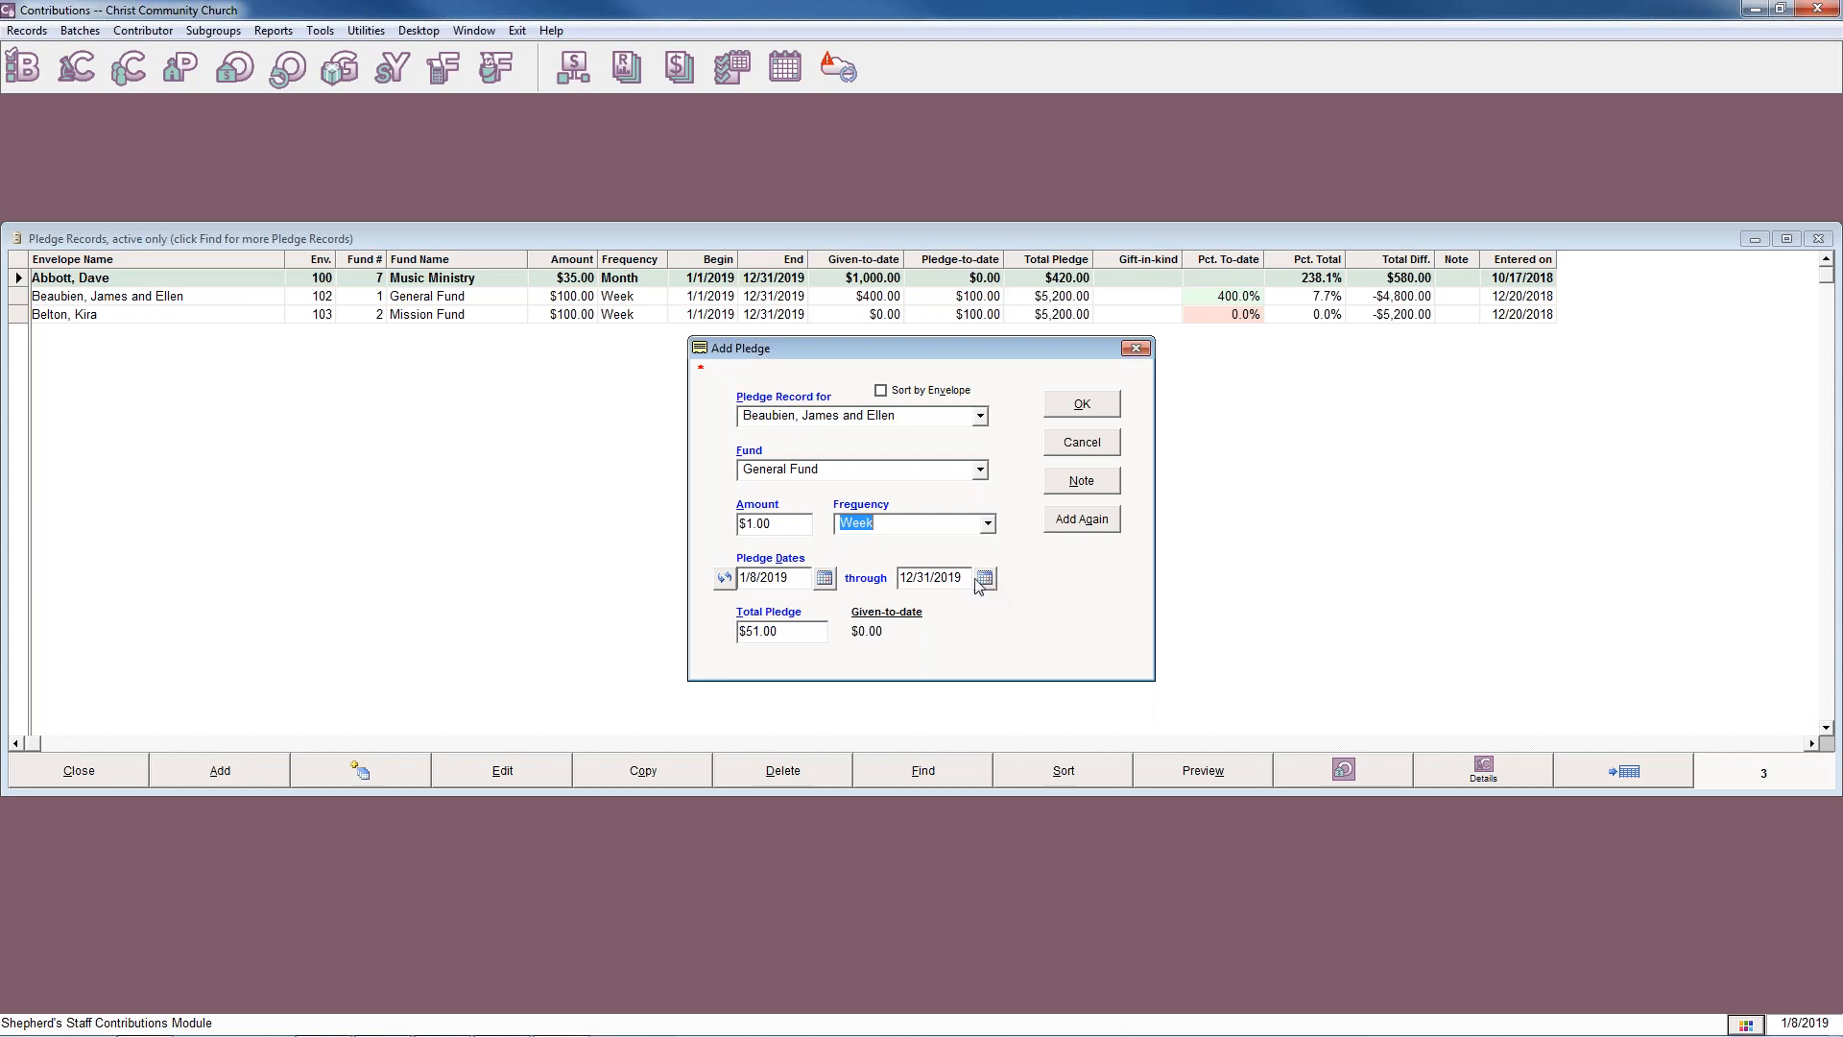
Set the pledge dates to 1/1/2019 through 12/31/2019, try to save the pledge, and dismiss the overlap notice.
click(725, 579)
click(725, 579)
click(725, 579)
click(725, 579)
click(1082, 408)
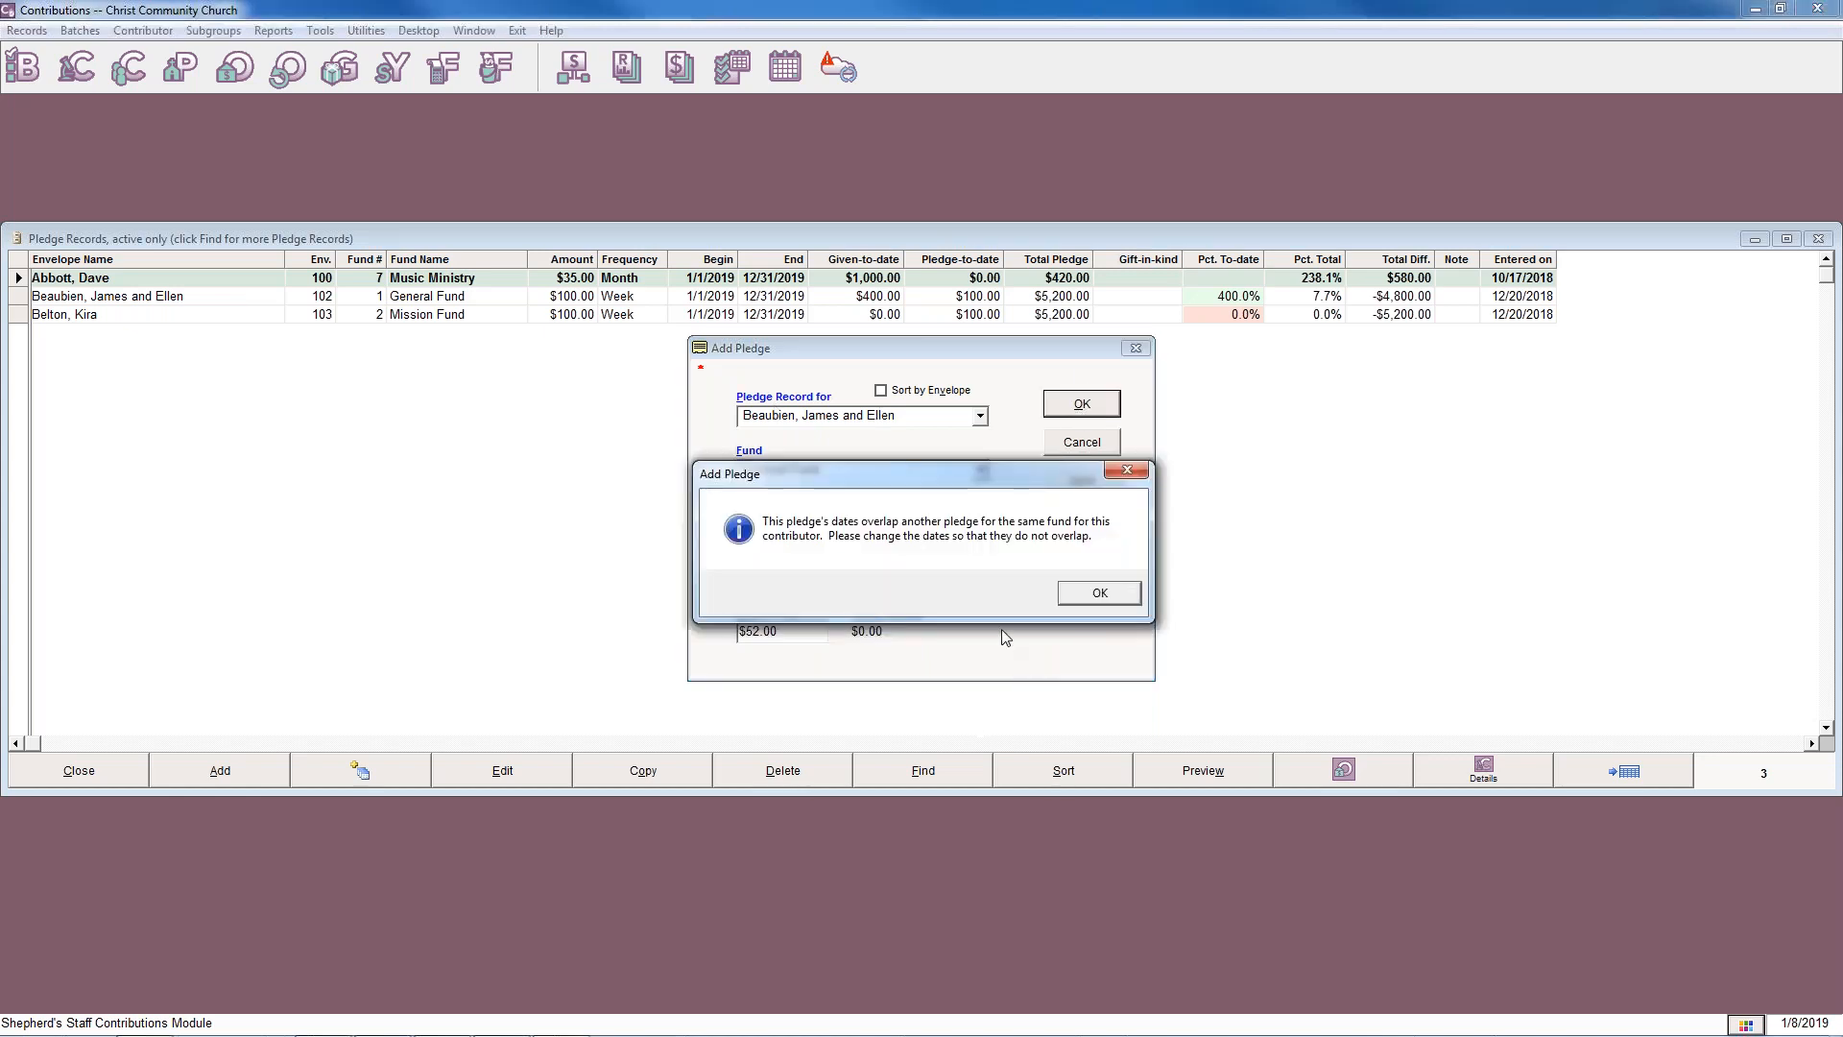
drag(1053, 483, 1202, 495)
drag(1445, 515, 1476, 455)
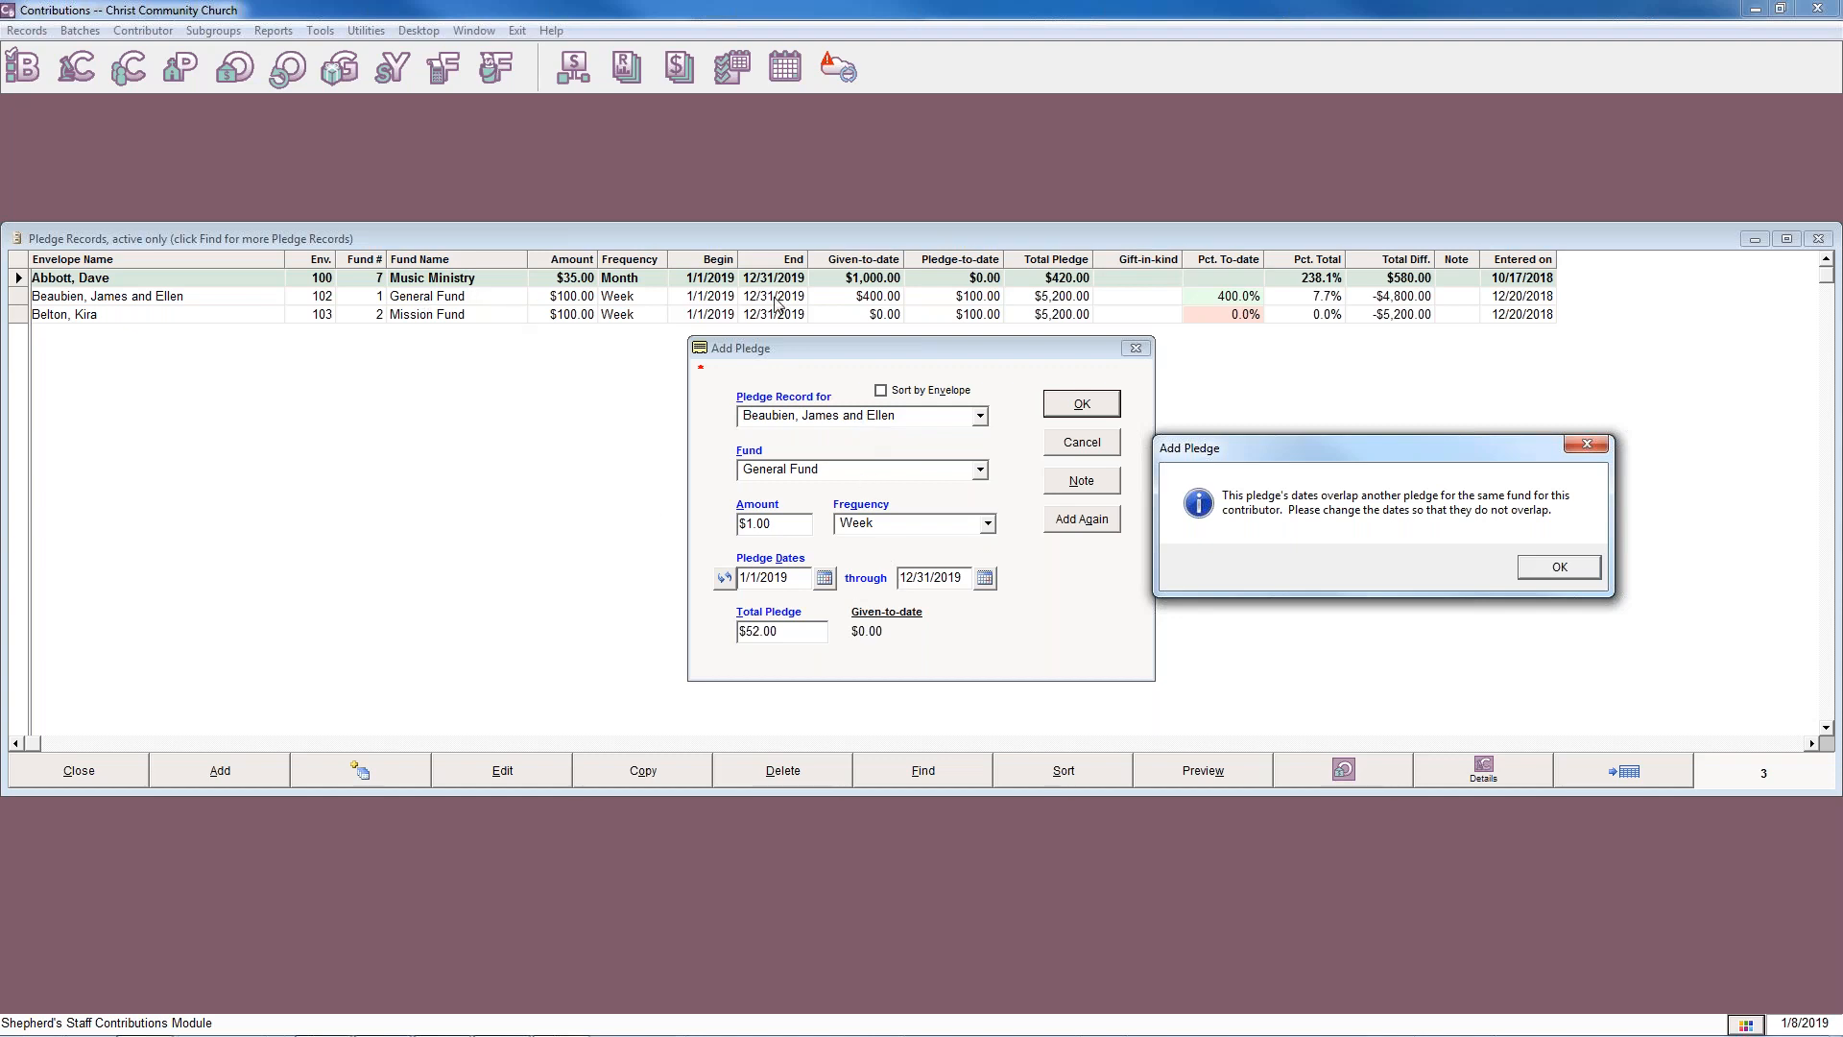
click(1555, 571)
Change the pledge's fund to Mission Fund and save the pledge.
click(979, 470)
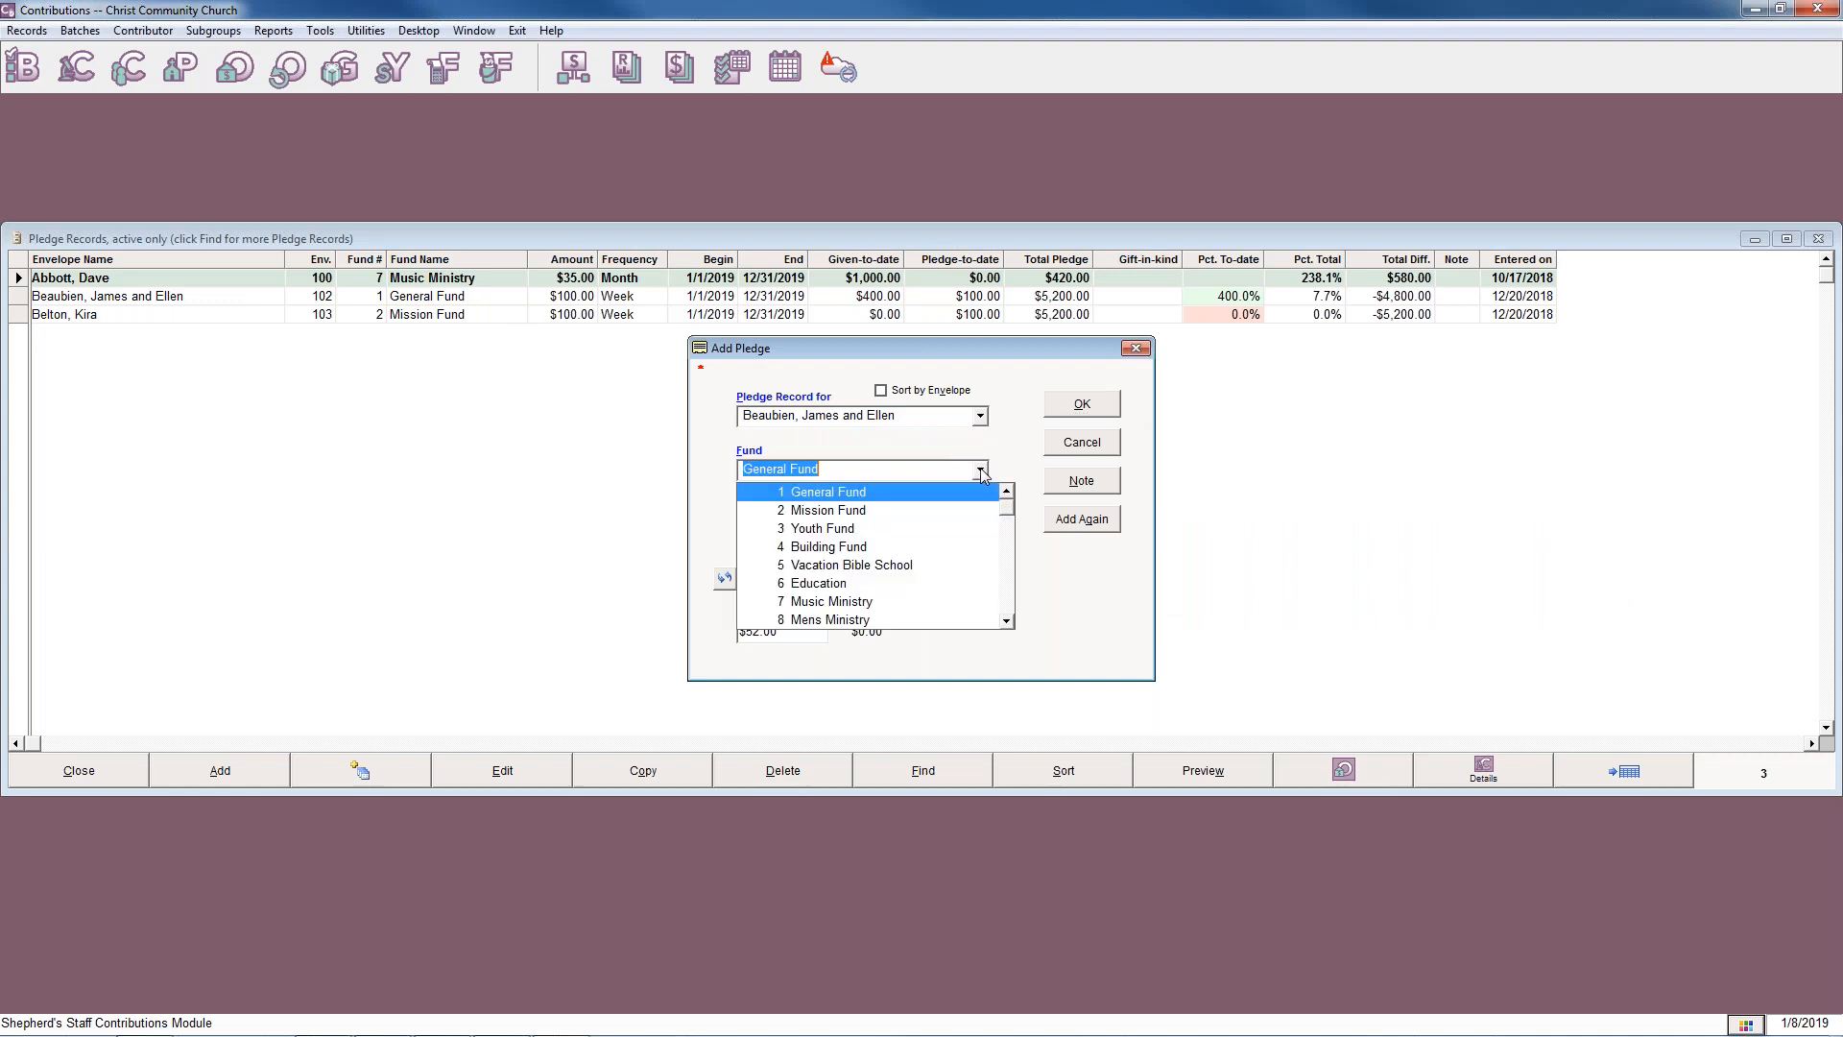
click(850, 505)
click(1080, 405)
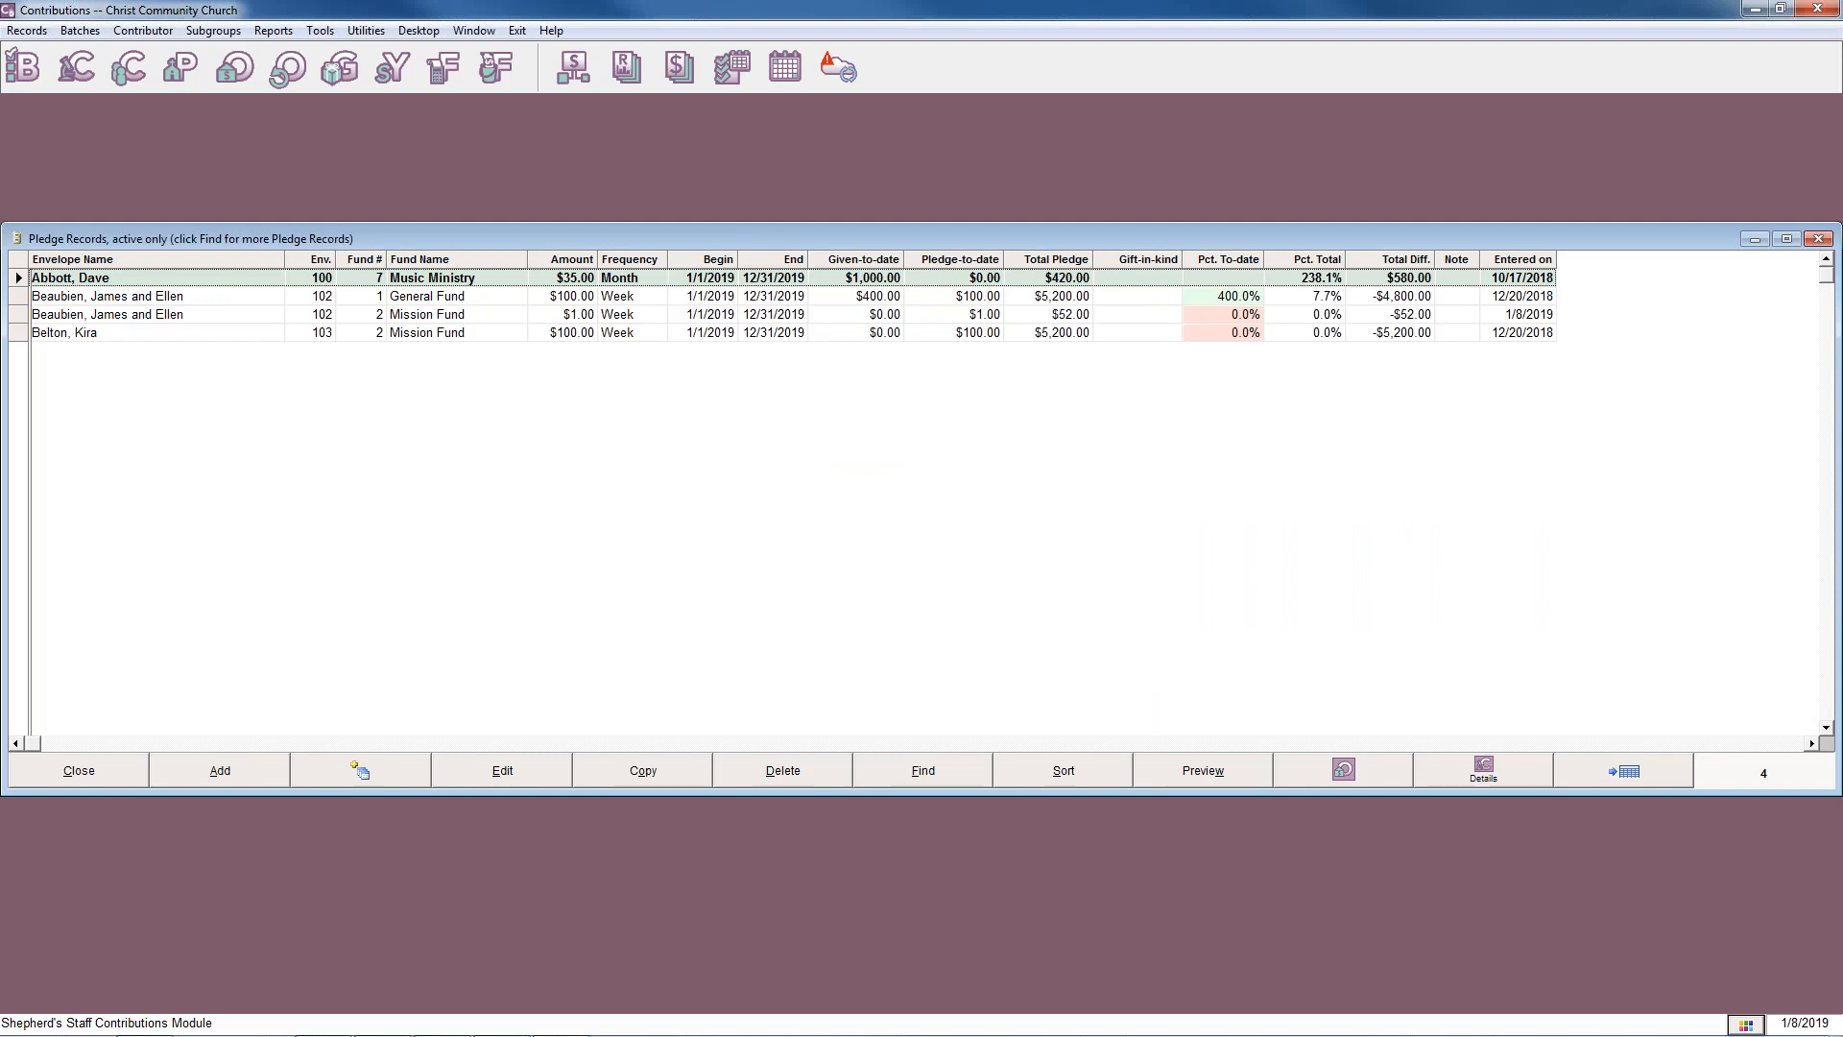
Start another pledge of $50.00 per week to the Building Fund for the contributor with the Music Ministry pledge.
click(255, 762)
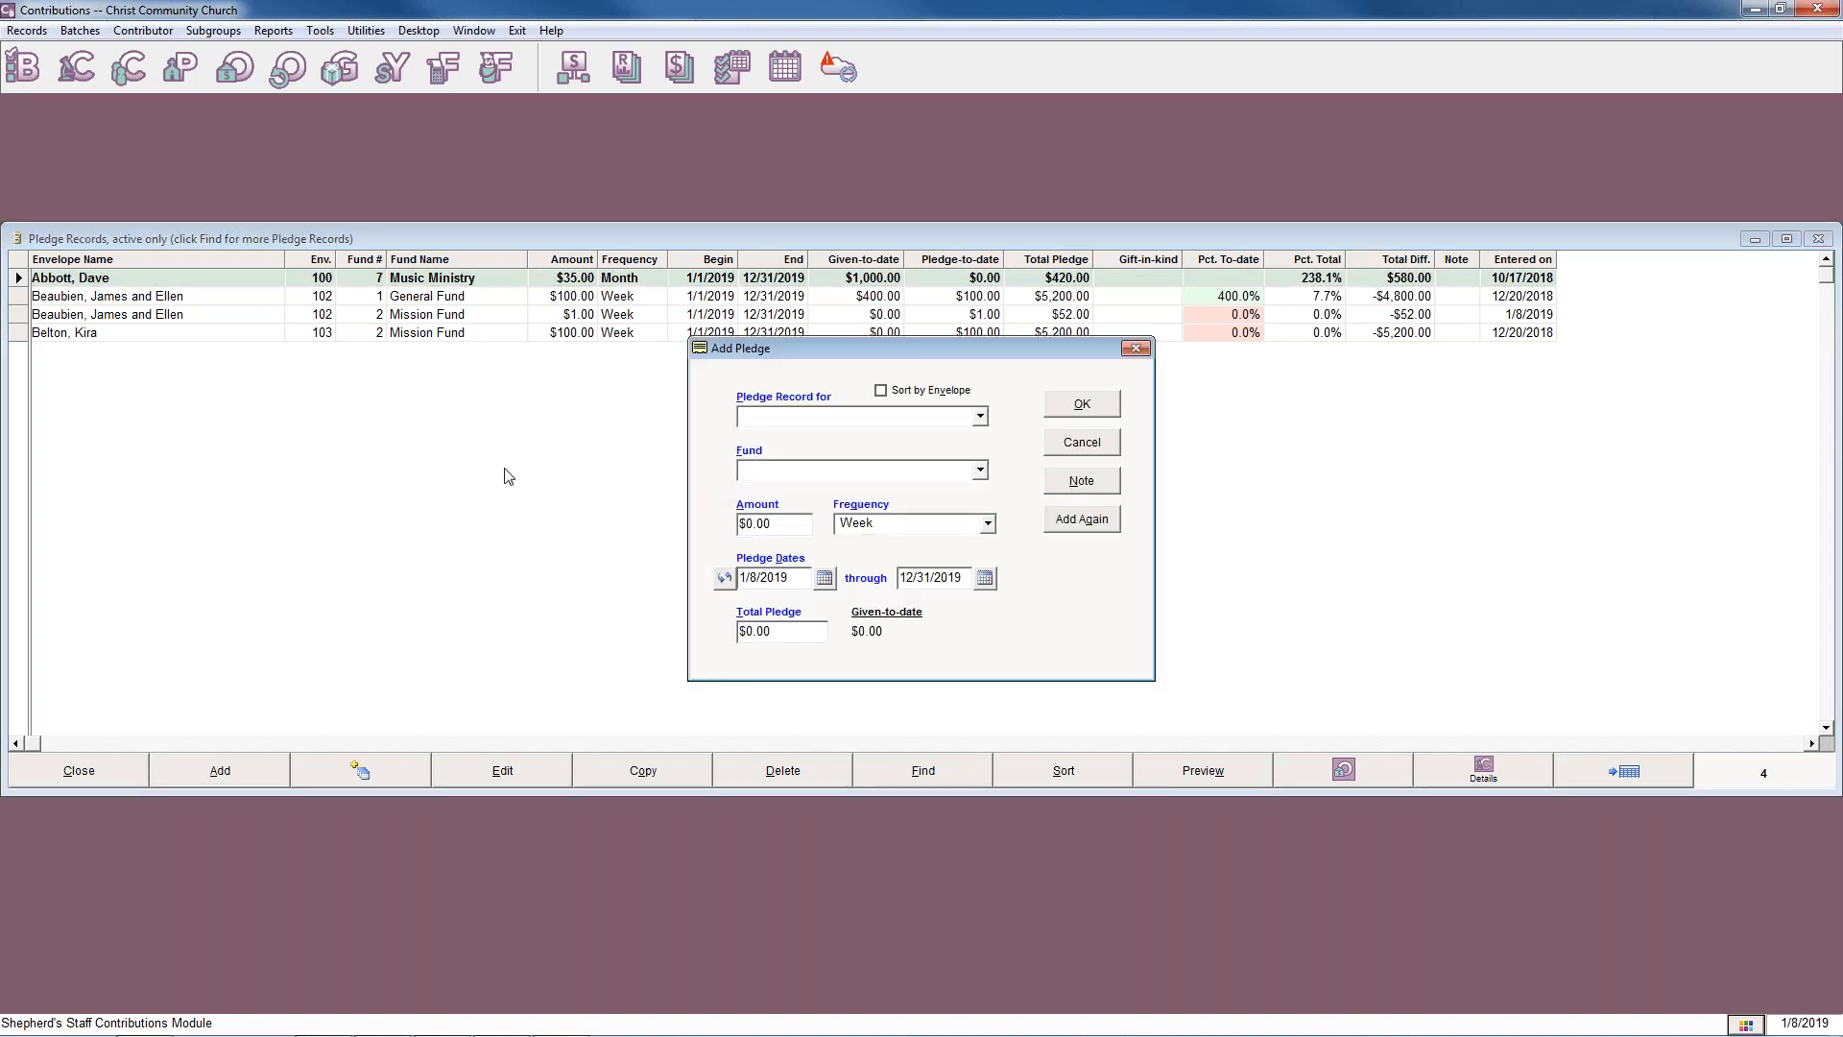
click(979, 415)
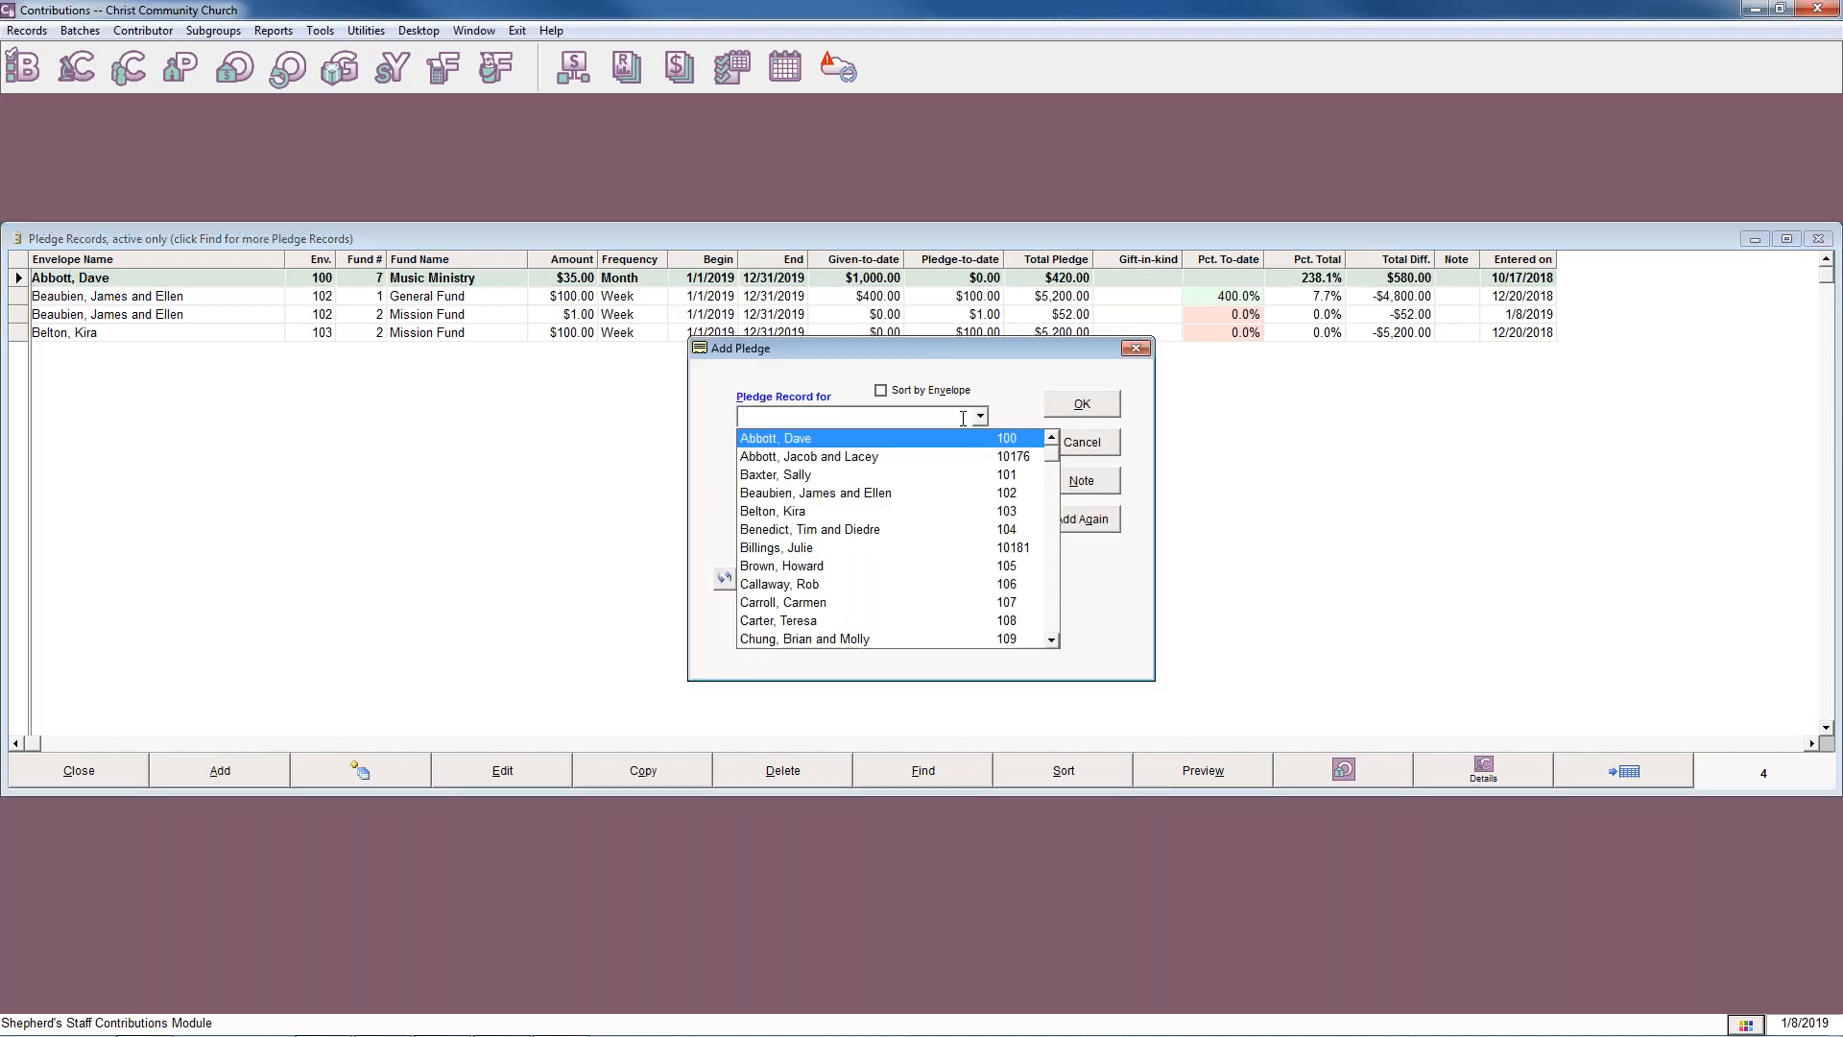
click(854, 442)
click(980, 471)
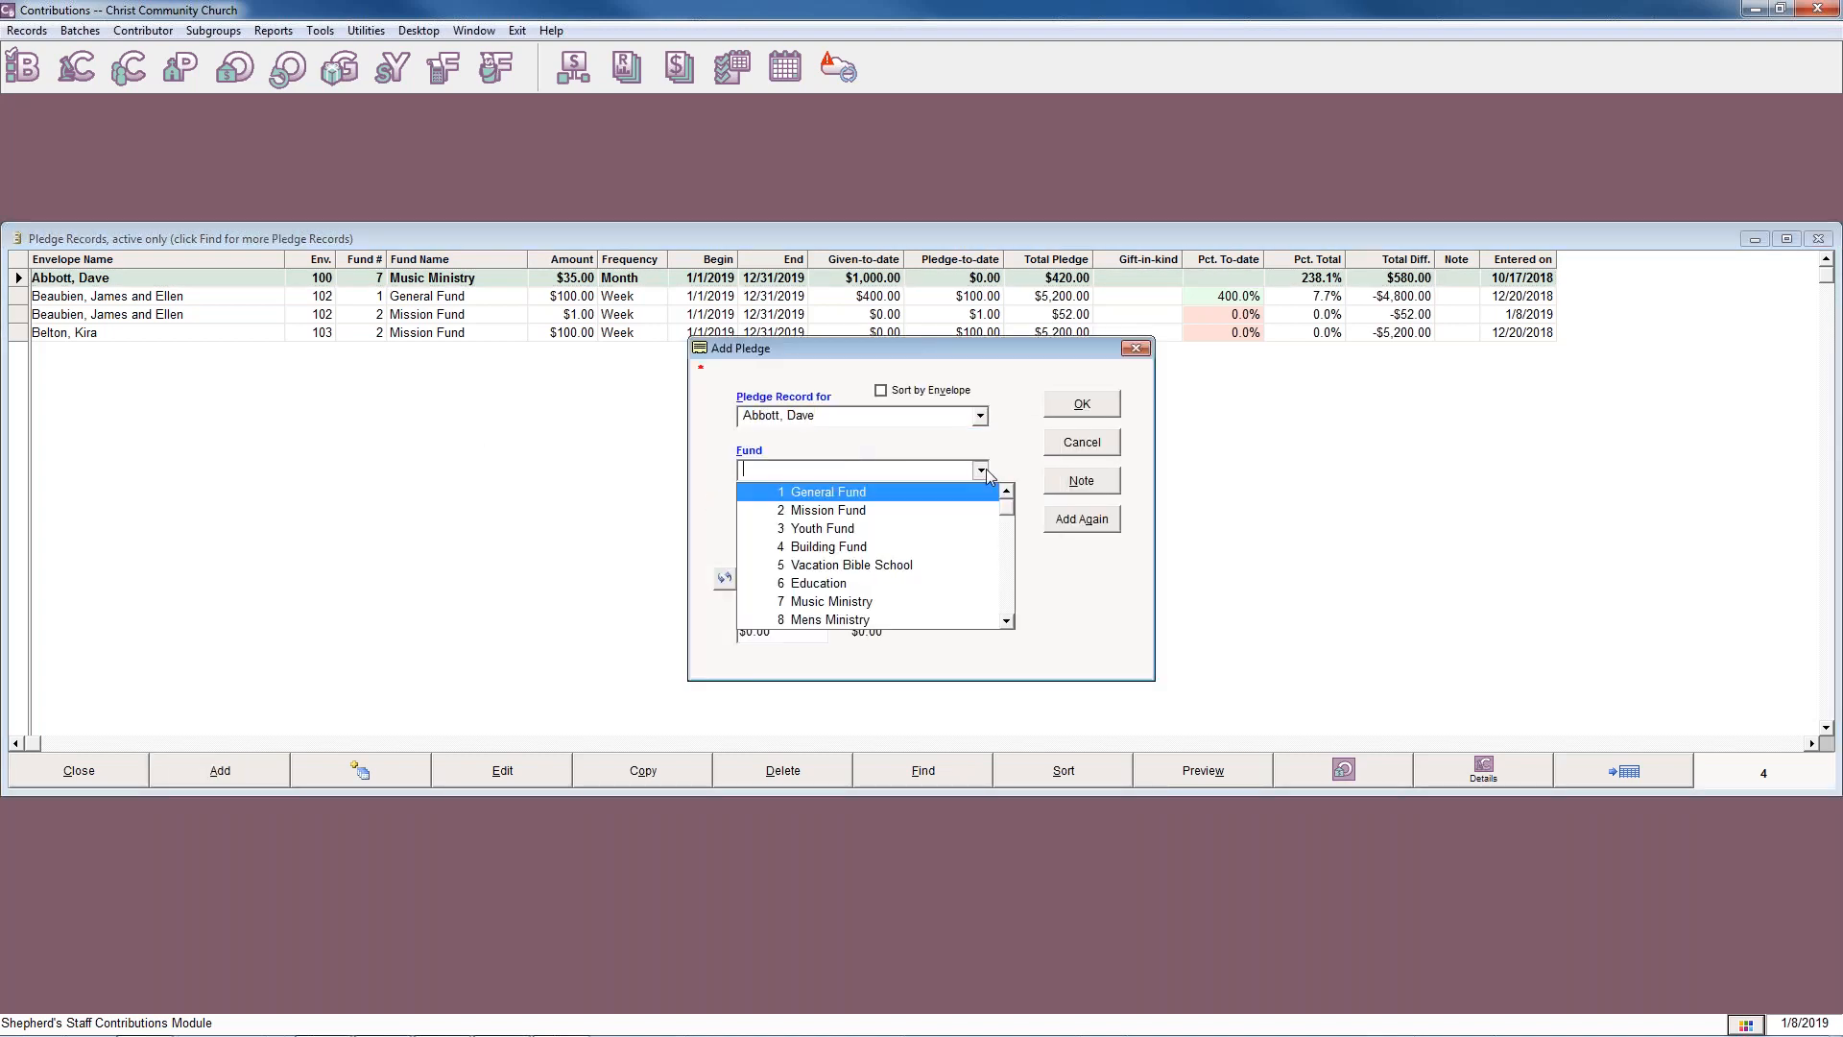
click(872, 546)
click(780, 526)
text(50)
key(Tab)
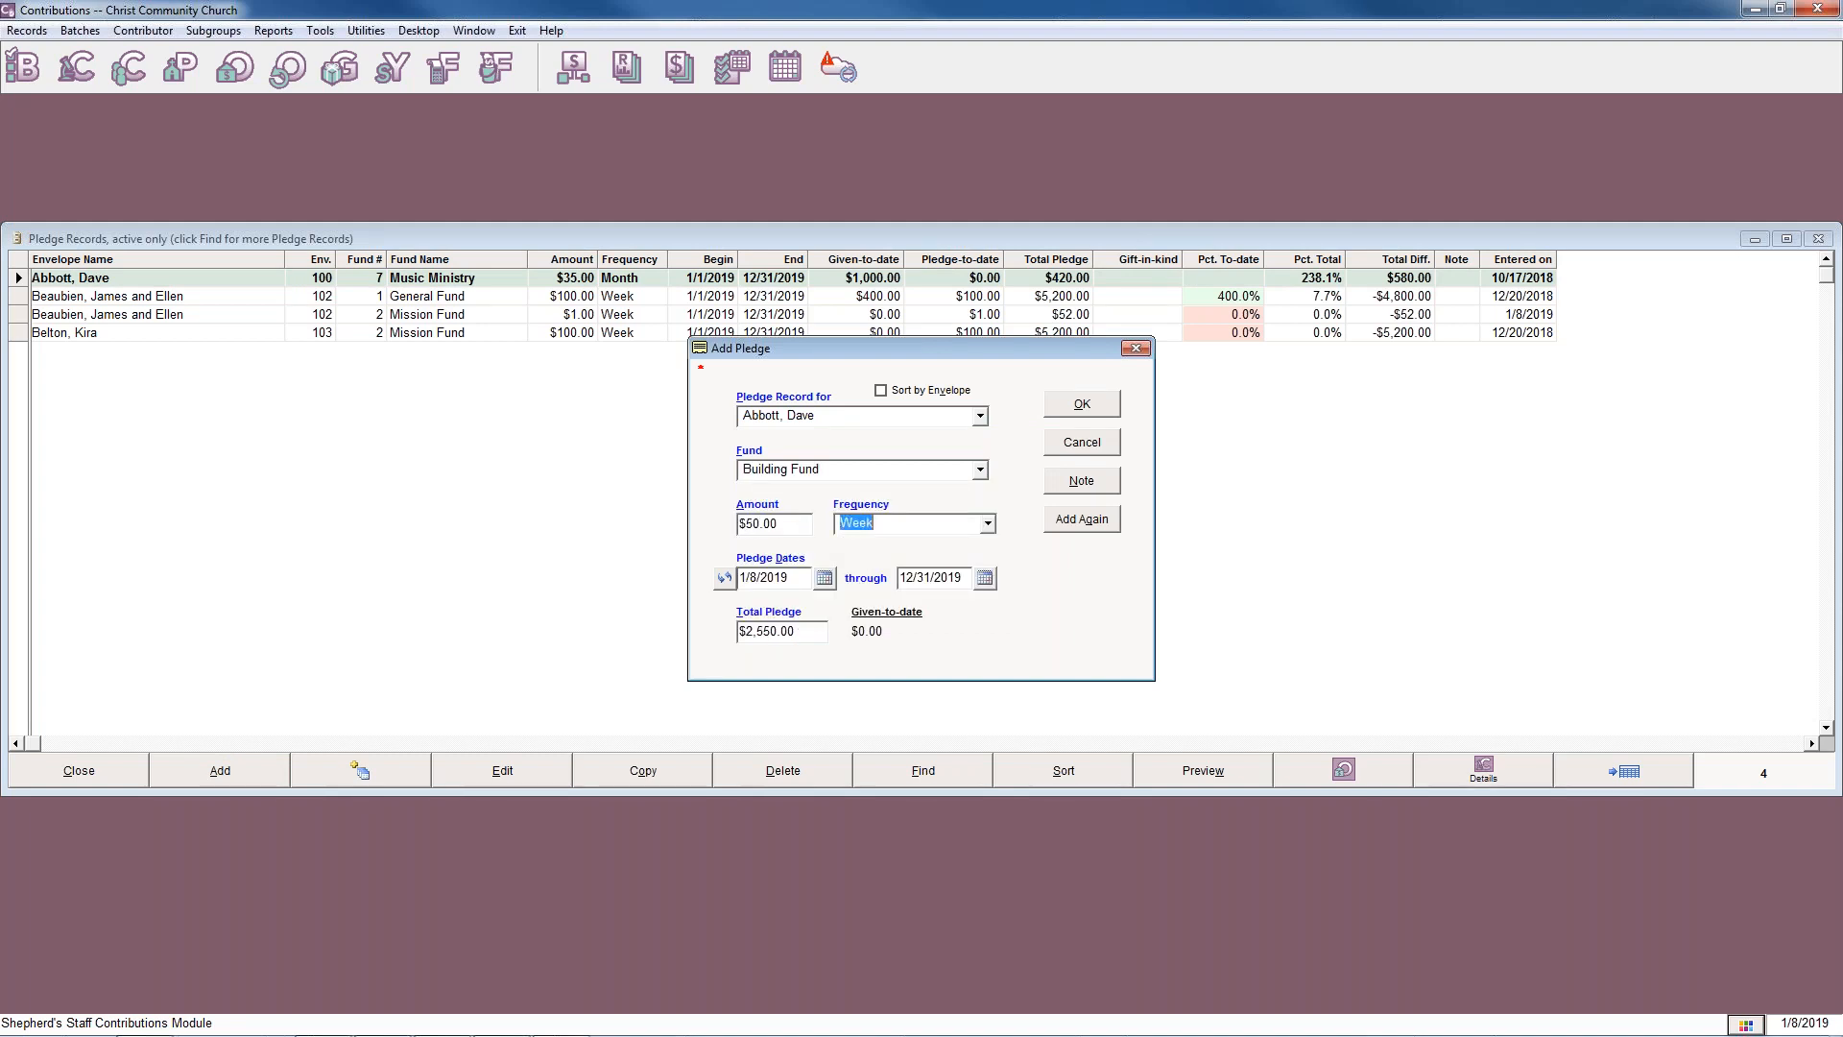
Set the Building Fund pledge's begin date to 10/1/2019 and save the pledge.
click(827, 581)
click(1046, 683)
click(1047, 683)
click(1046, 683)
click(1046, 683)
click(1046, 684)
click(1046, 683)
click(1046, 683)
click(1046, 683)
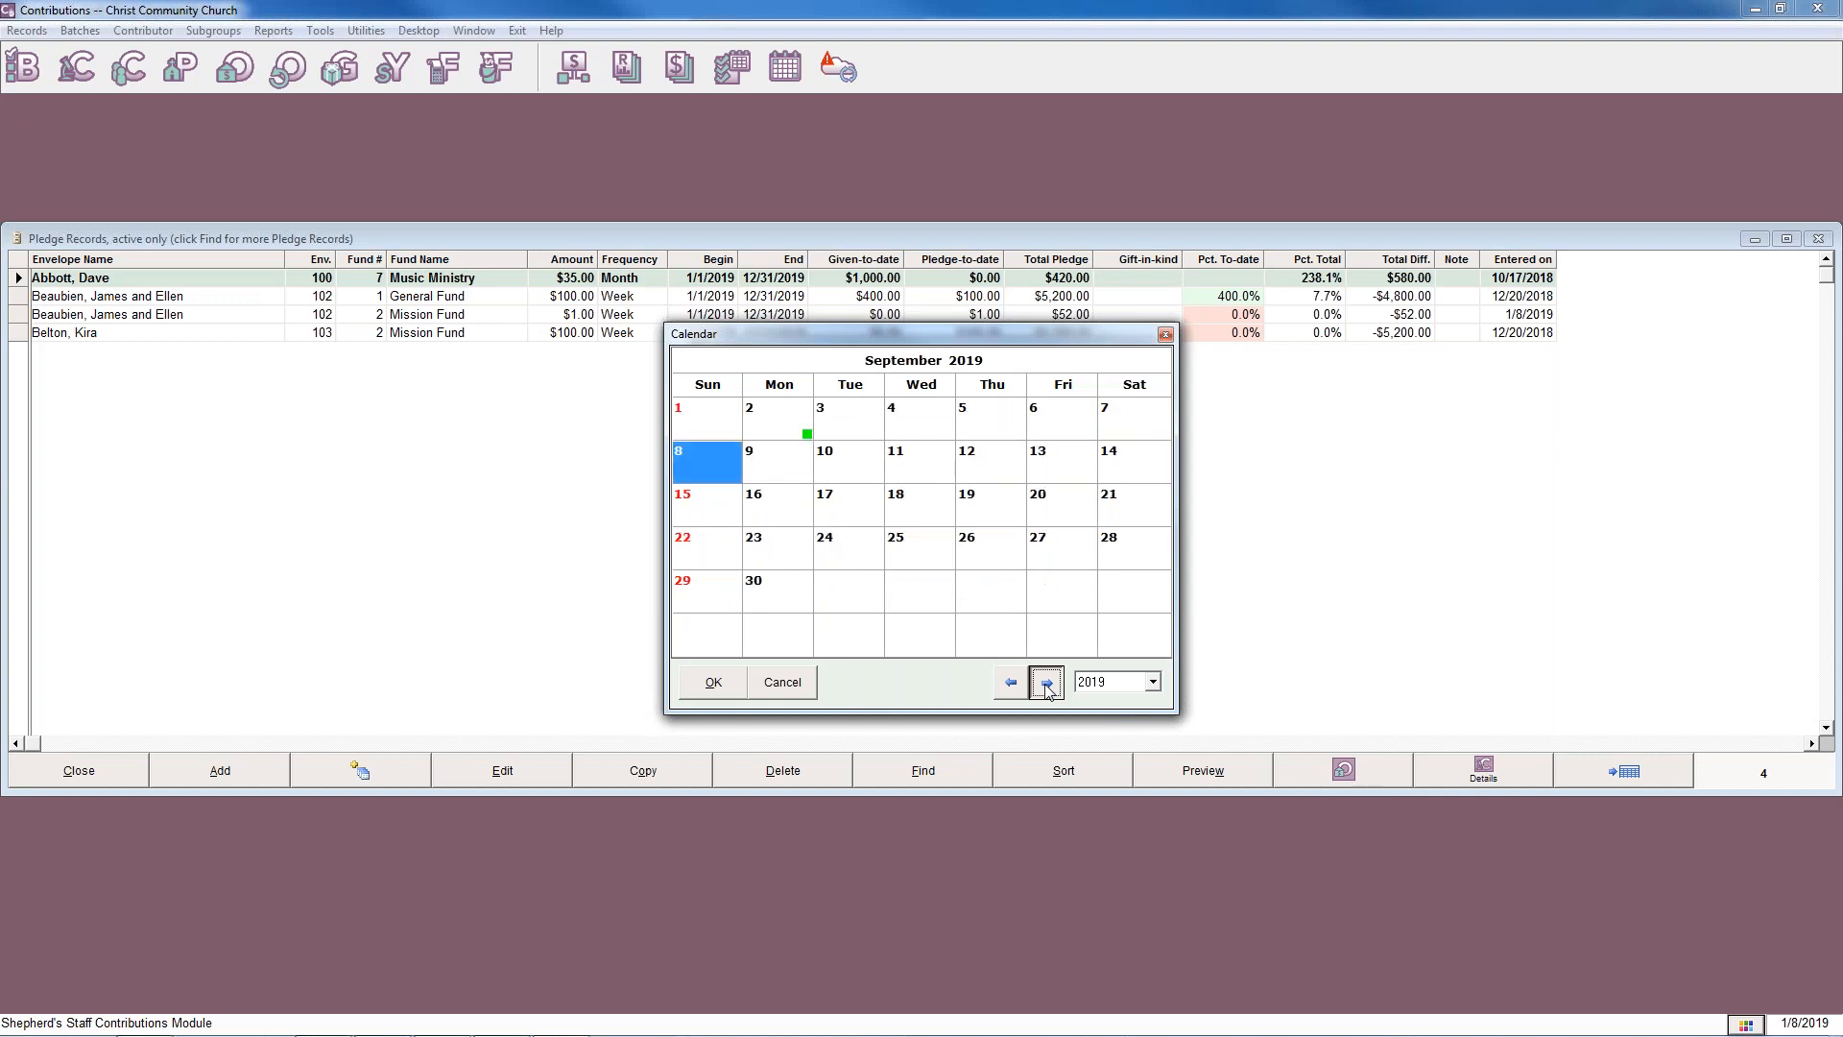
click(1046, 683)
click(862, 417)
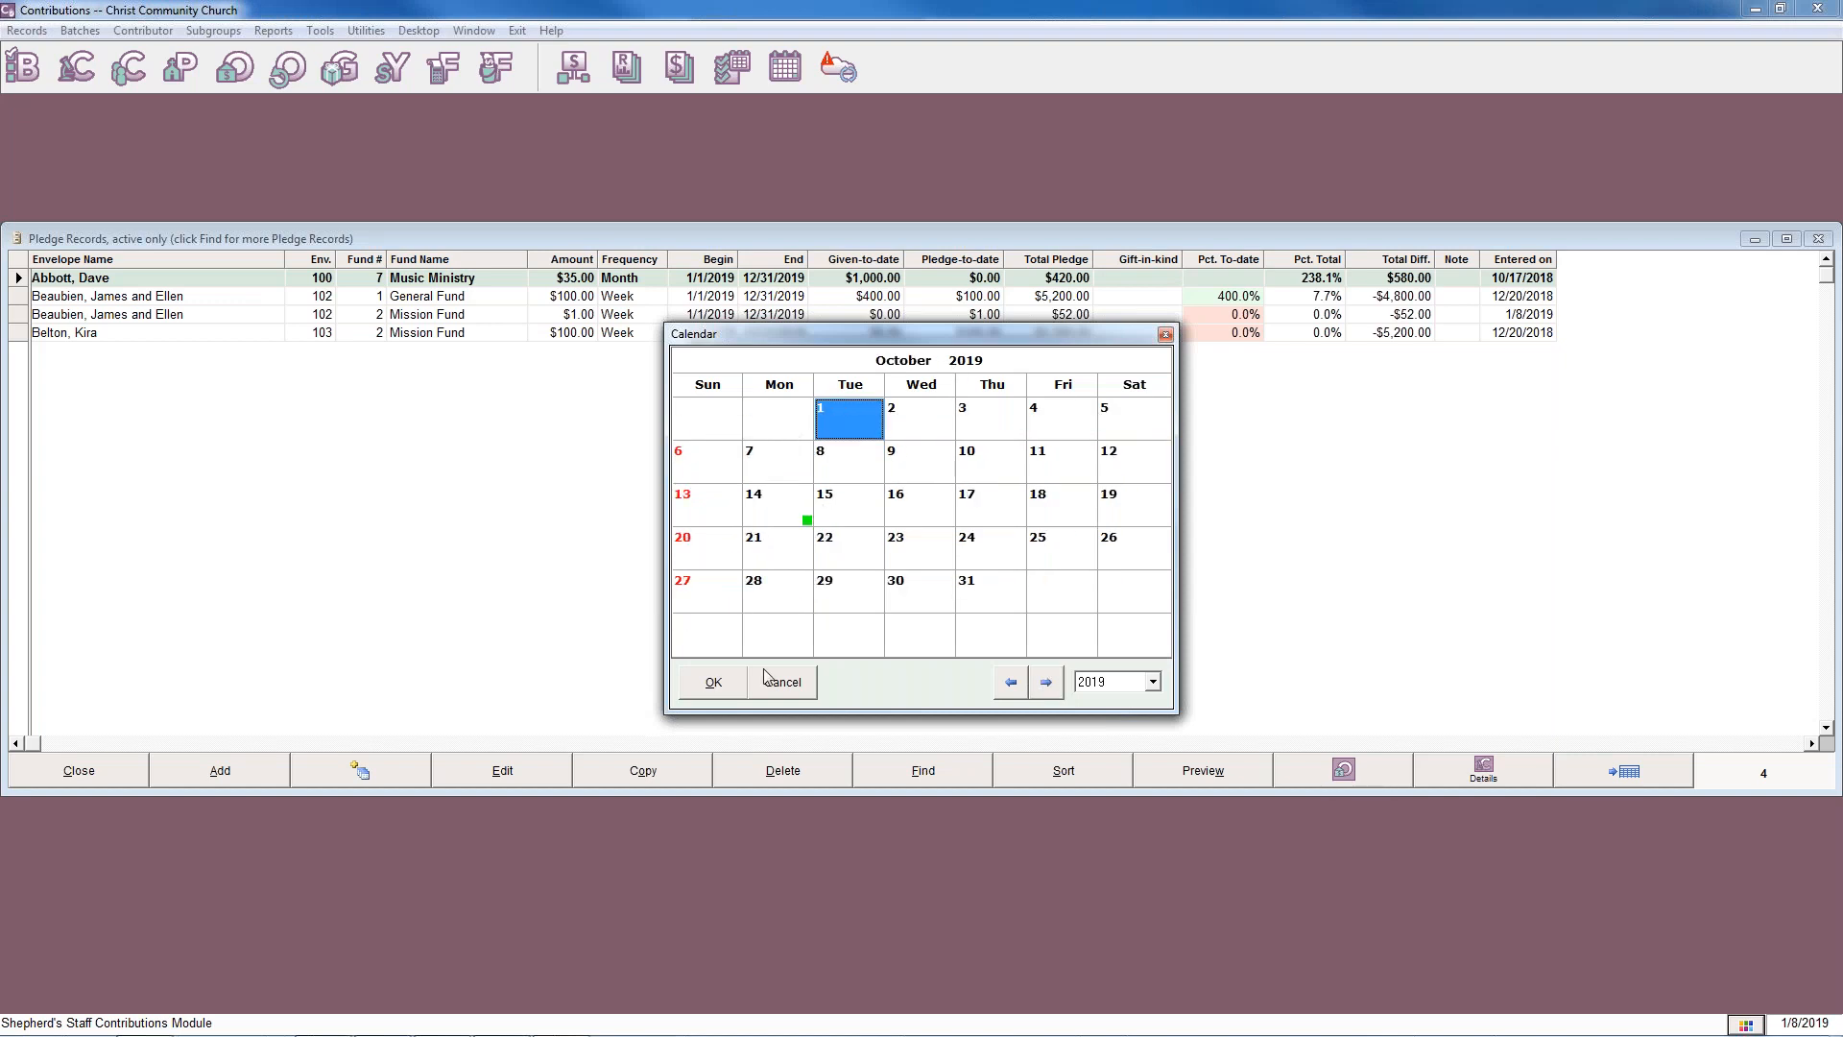
click(713, 681)
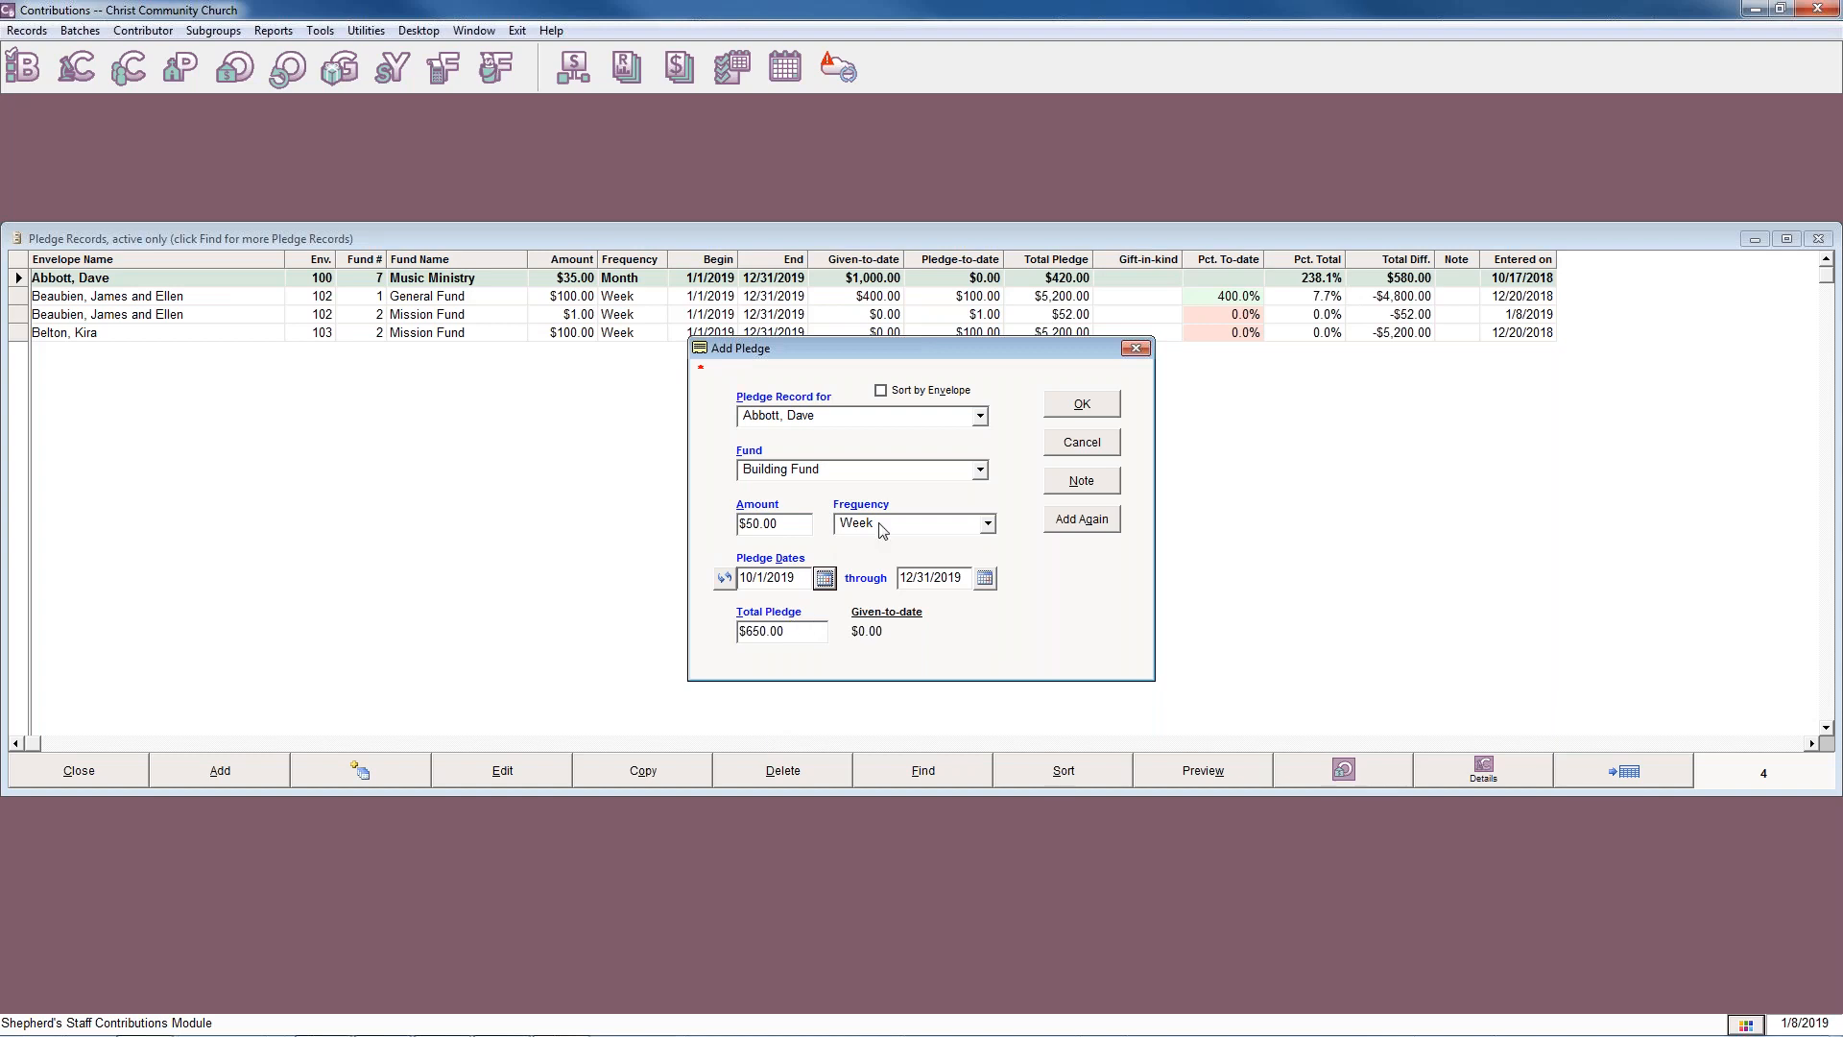
click(1061, 412)
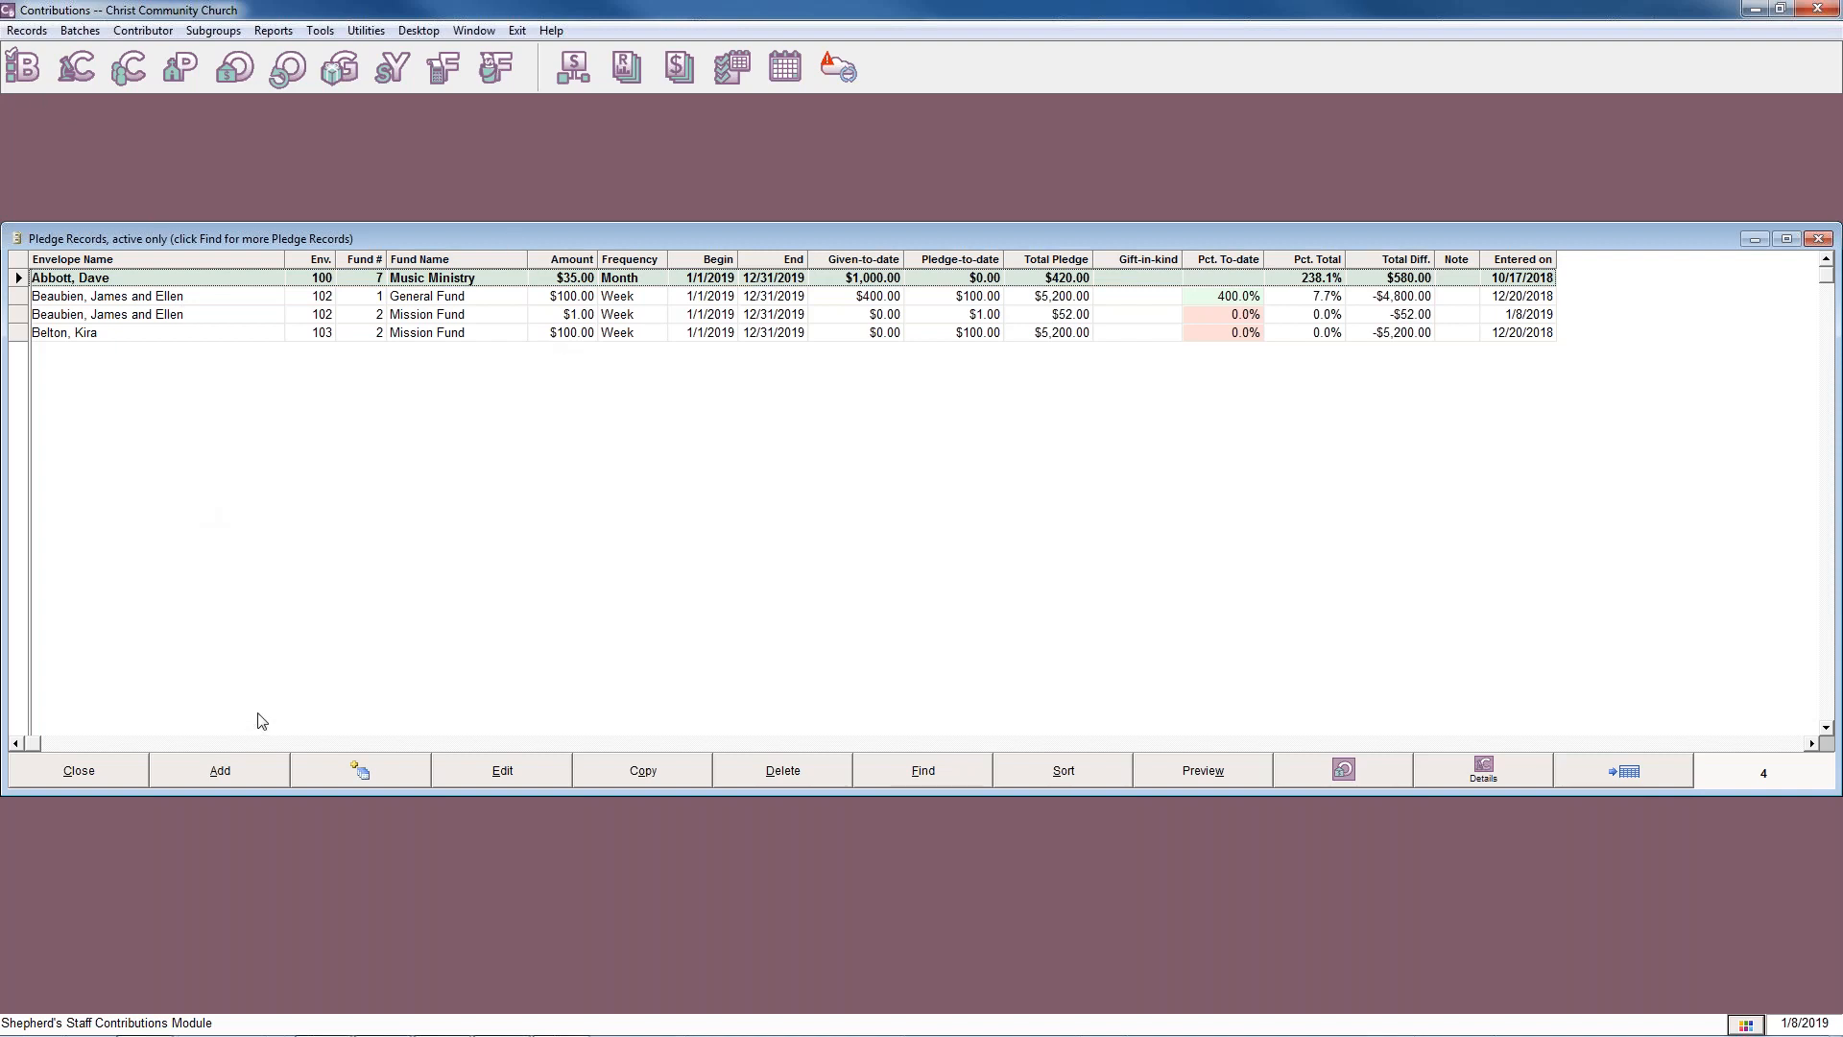
Close the pledge records and view the available pledge utilities.
click(1818, 238)
click(365, 32)
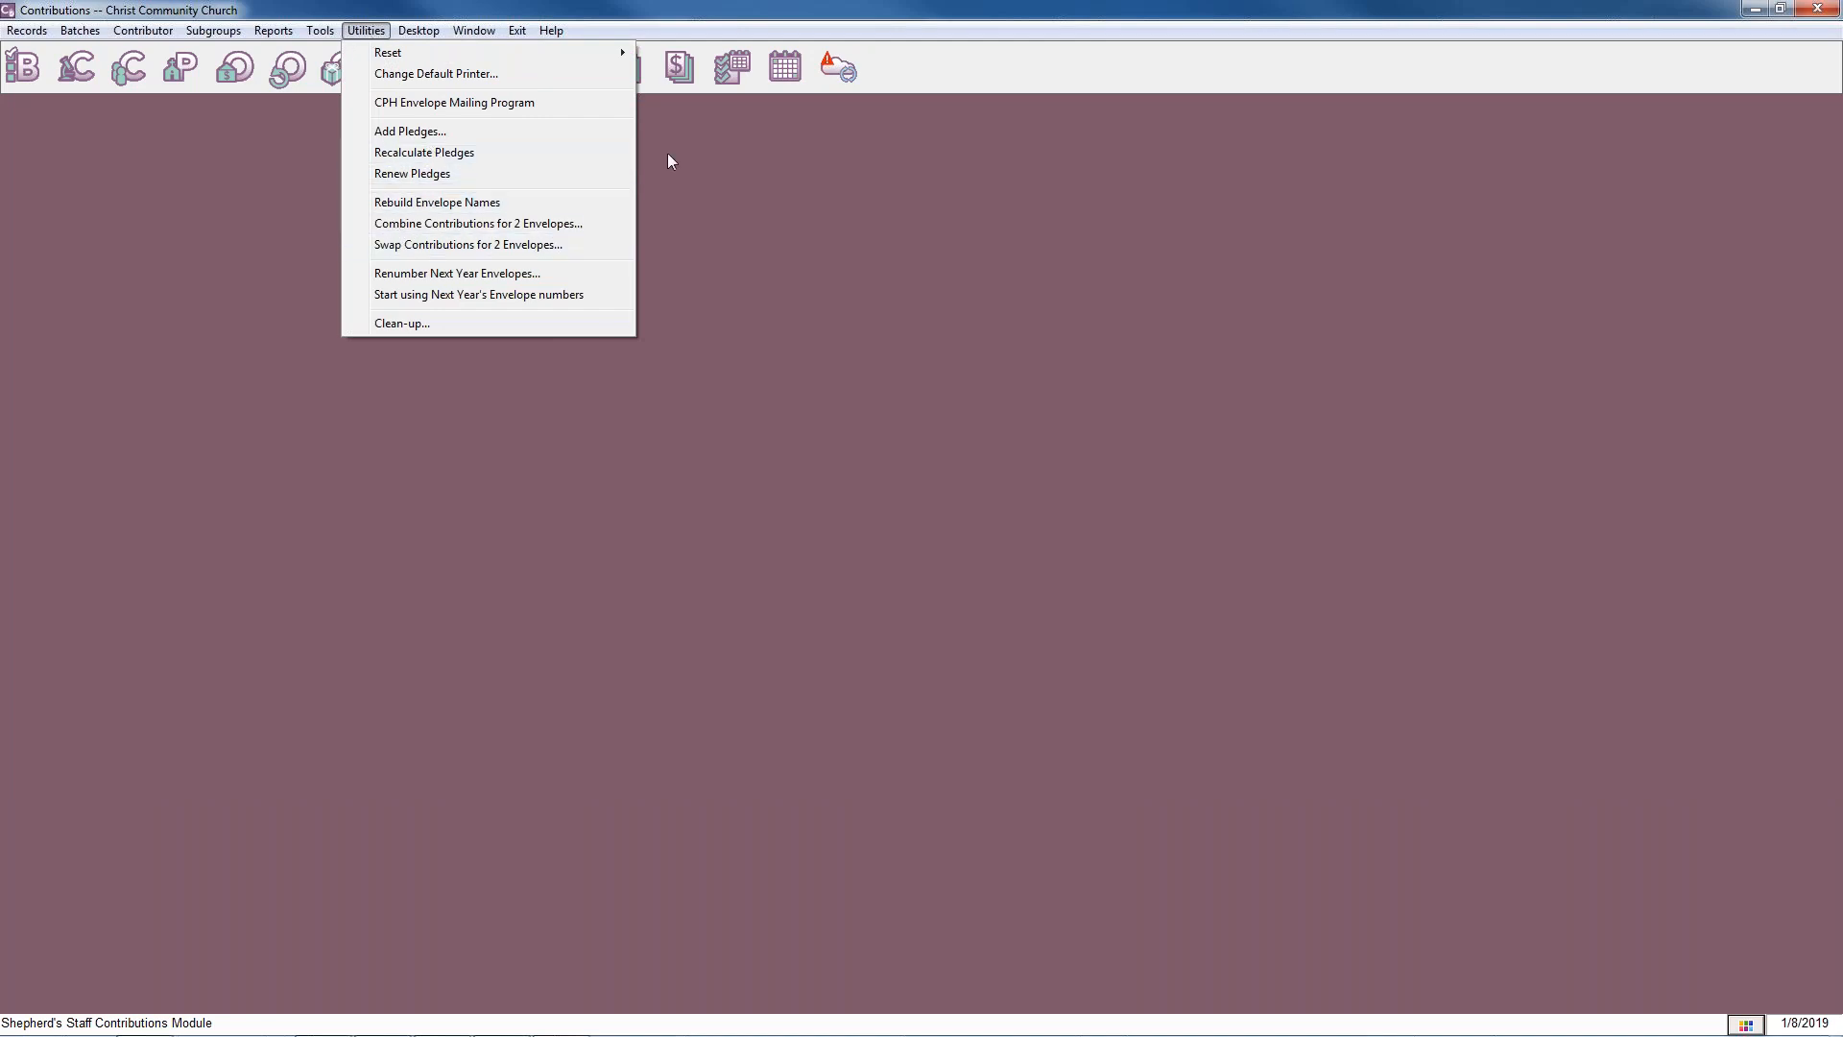
click(865, 396)
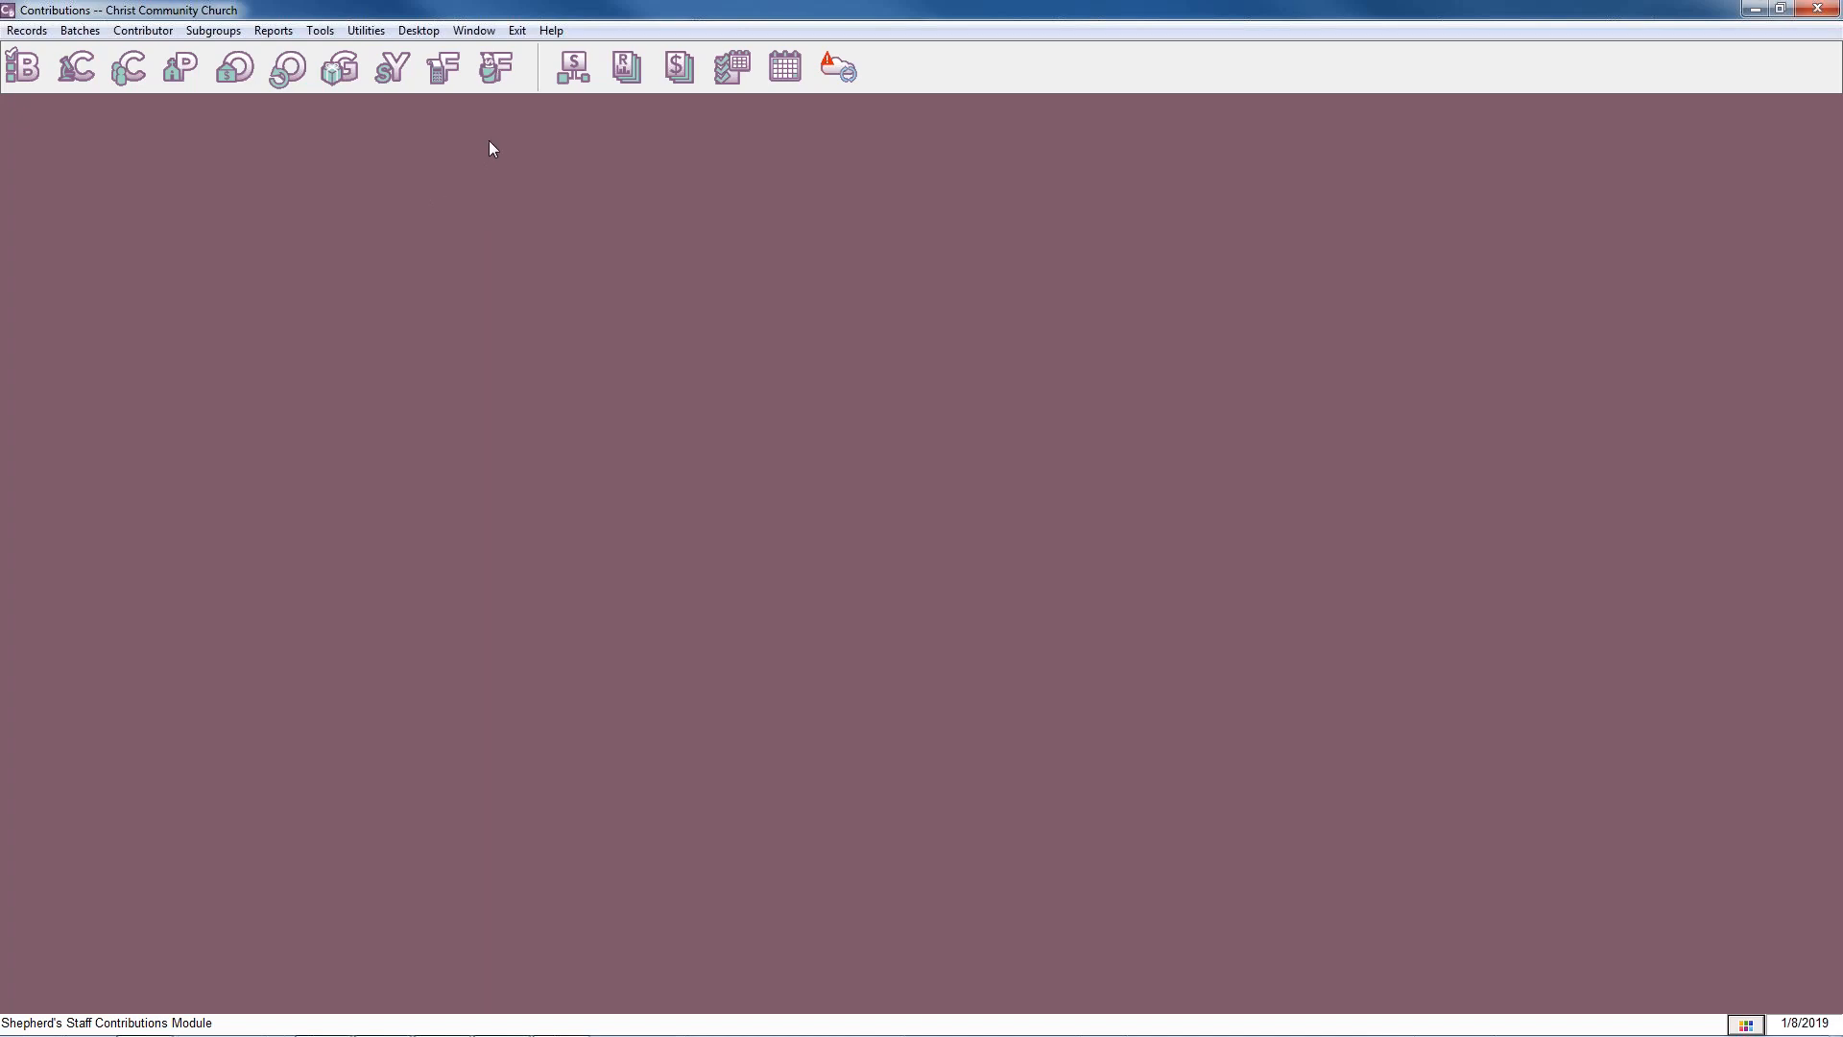
View the Contribution Statements and Mailing Labels settings directly and again through the Contributions Reports list, closing them each time.
click(680, 72)
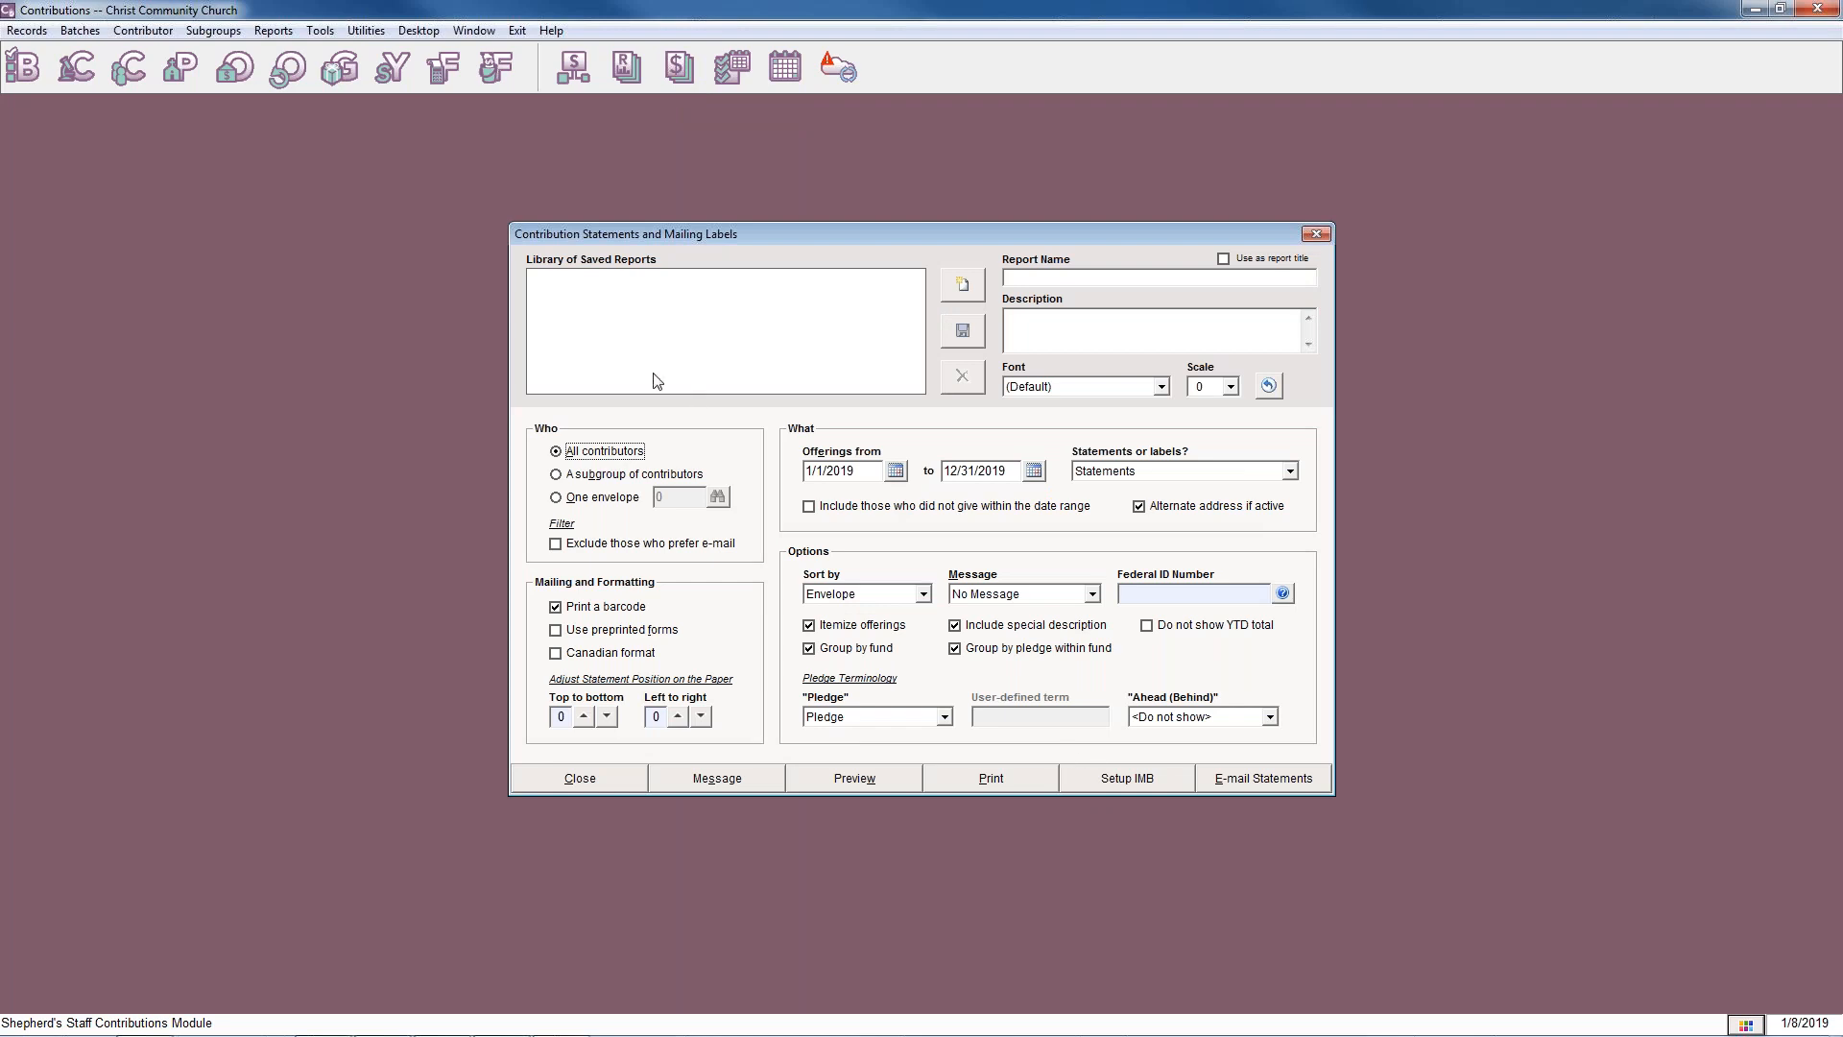
click(1315, 235)
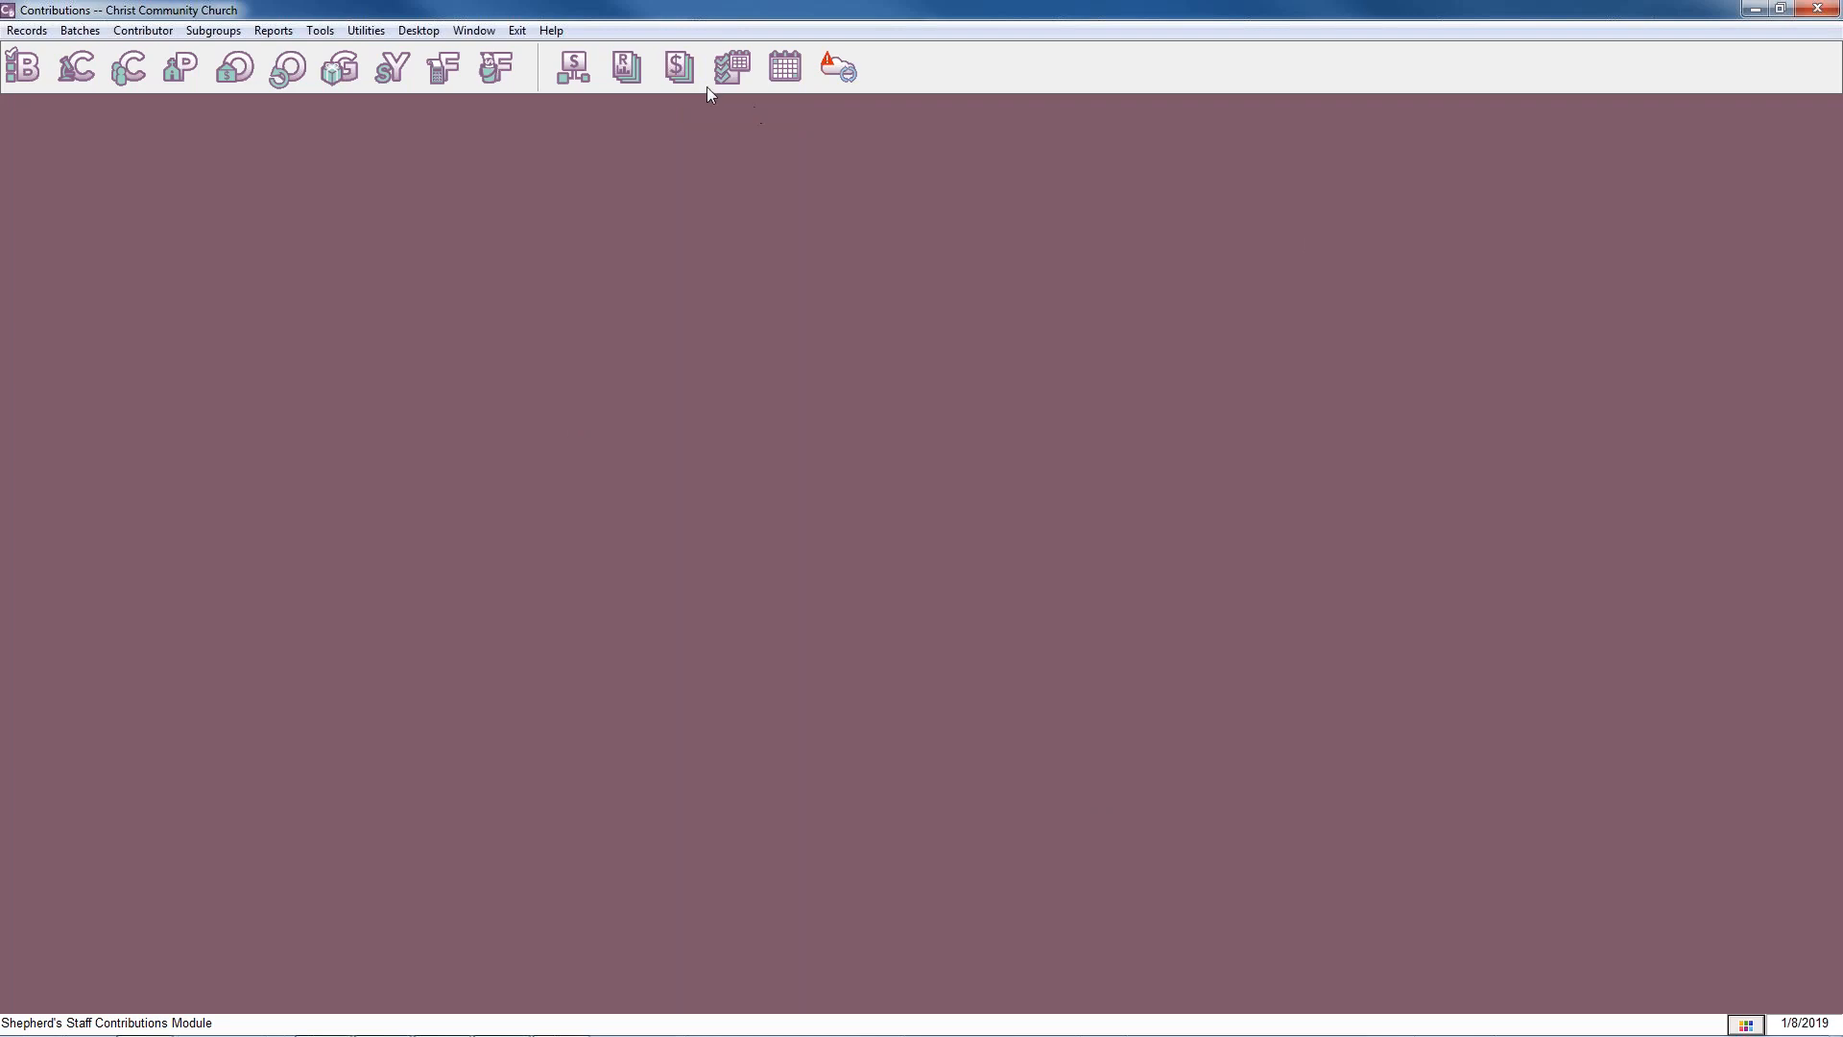
click(638, 79)
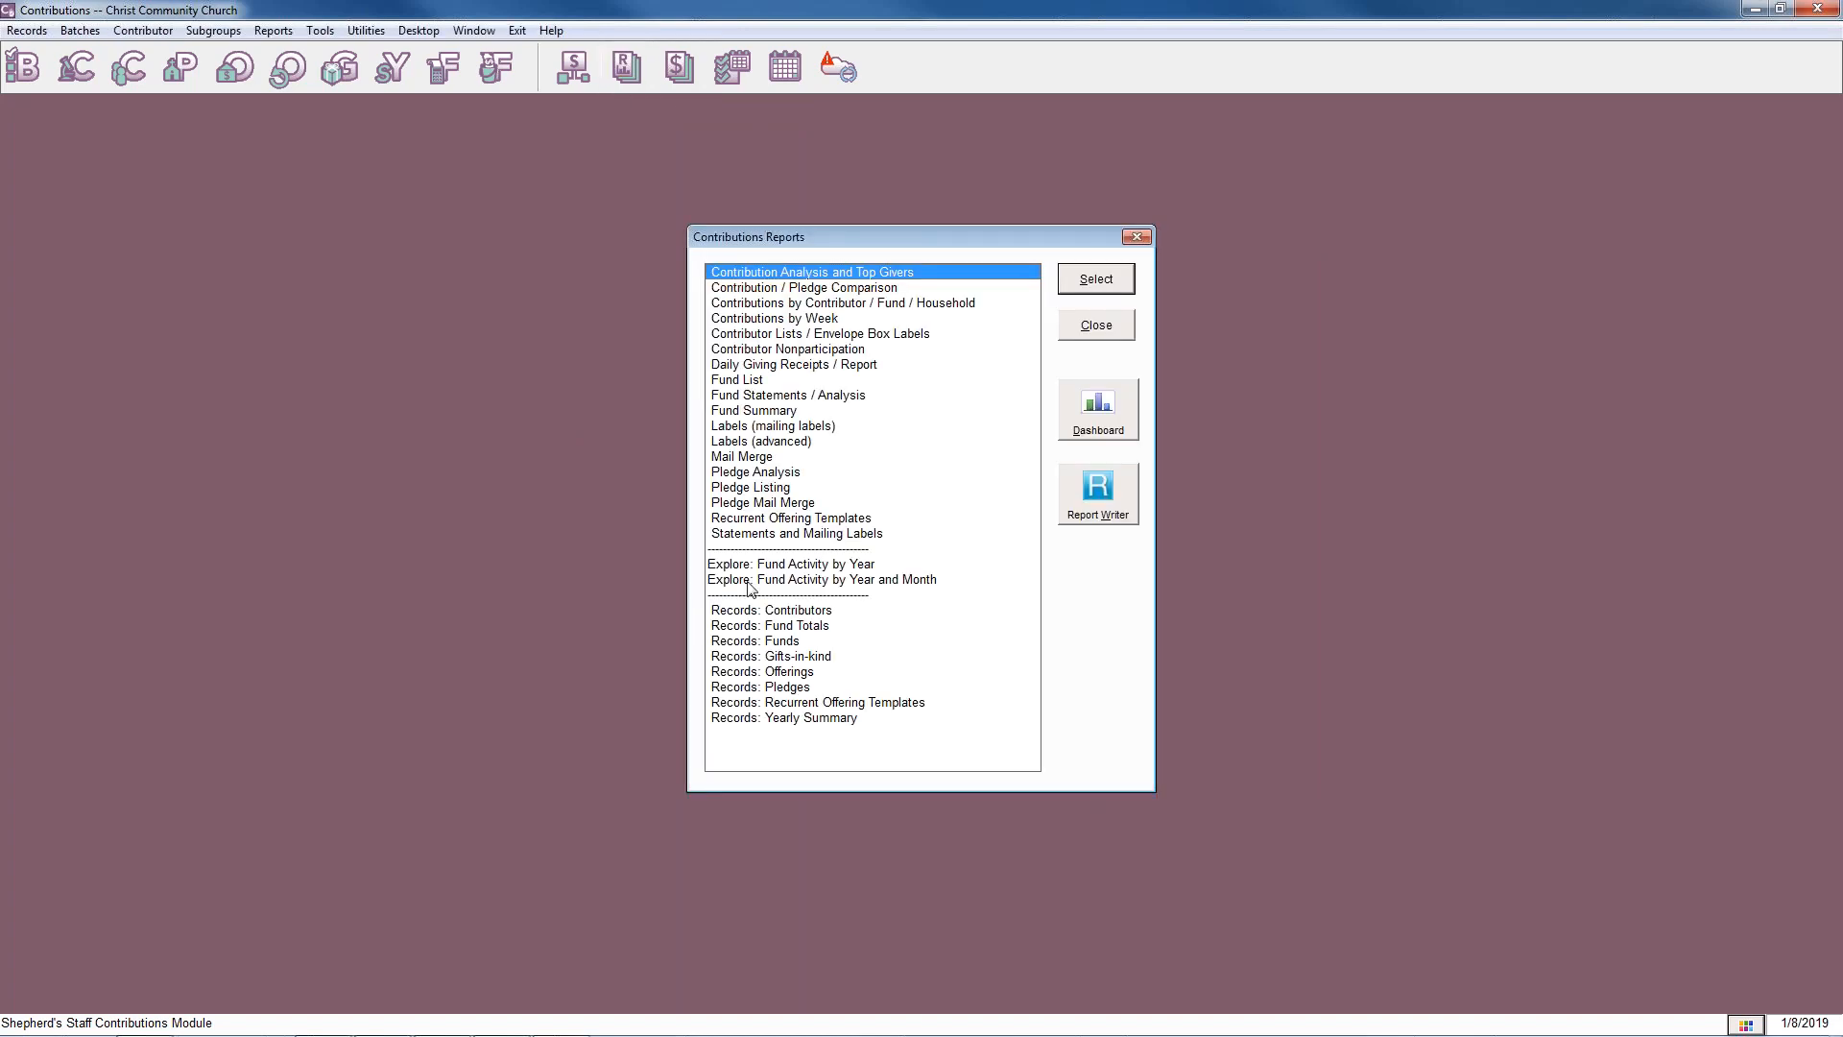
click(813, 534)
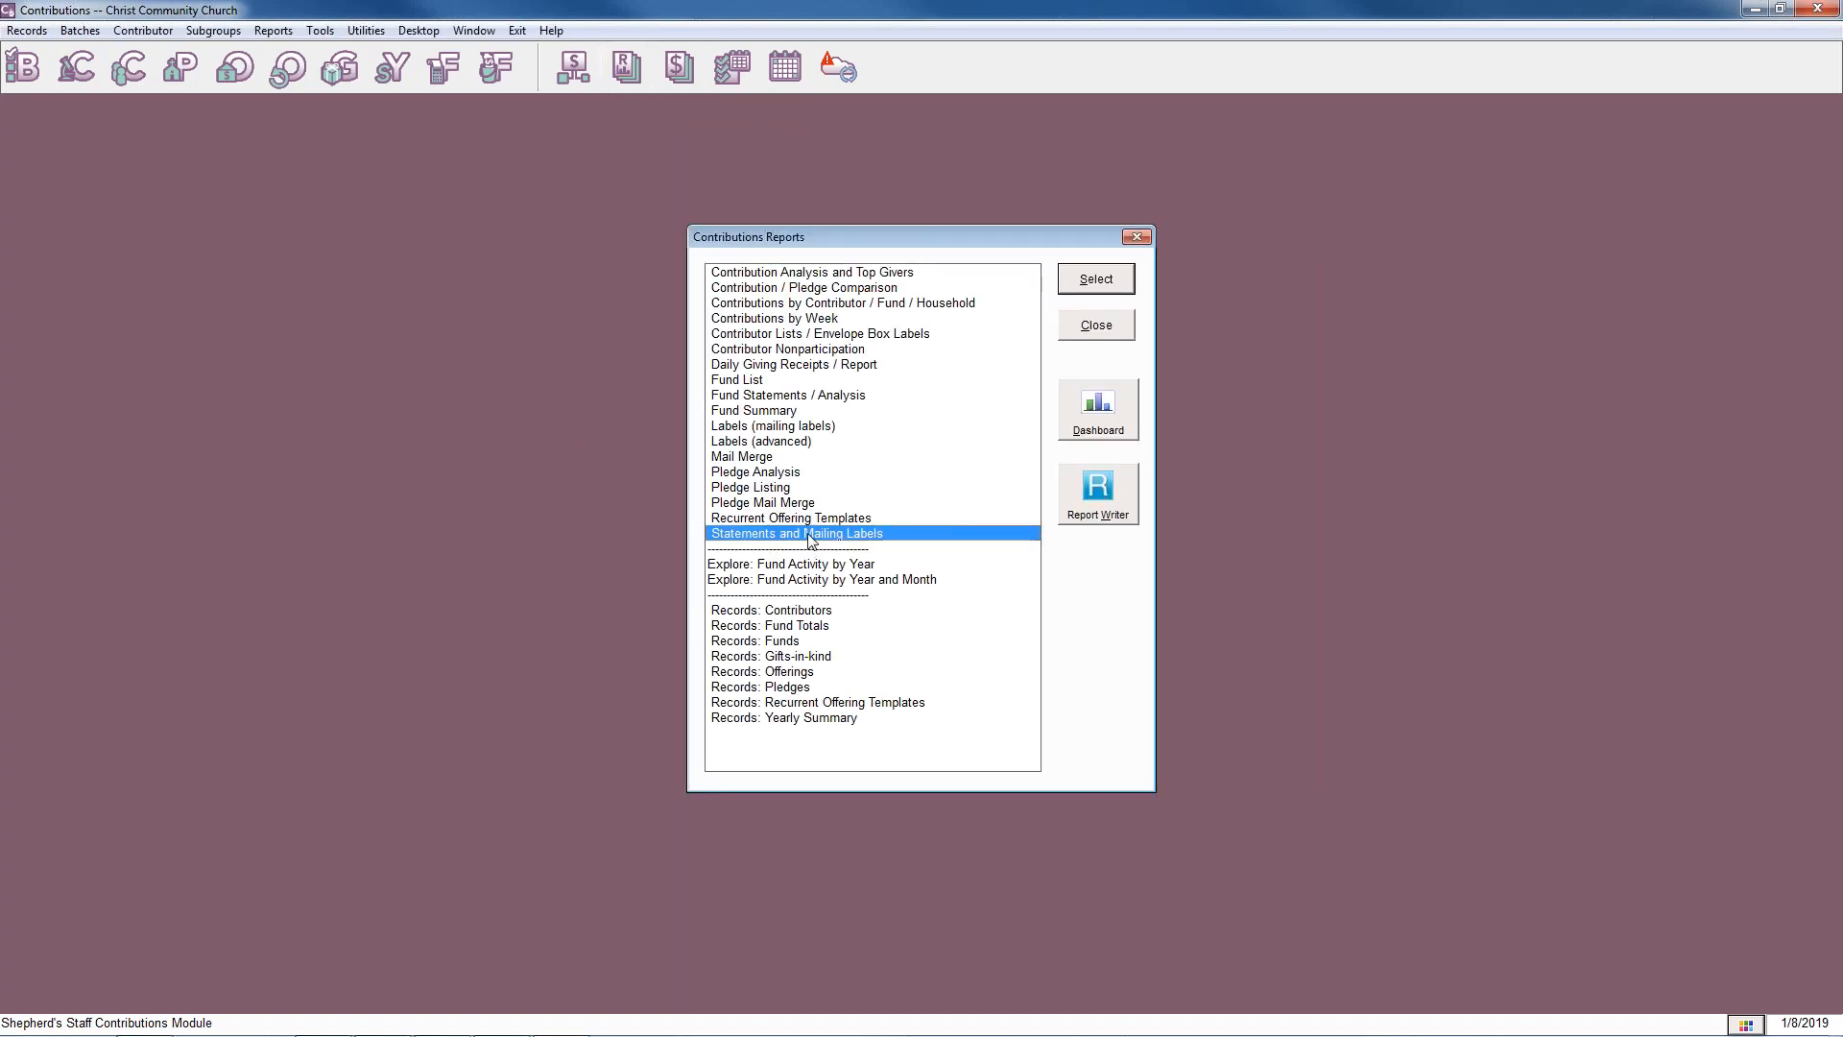
click(1106, 284)
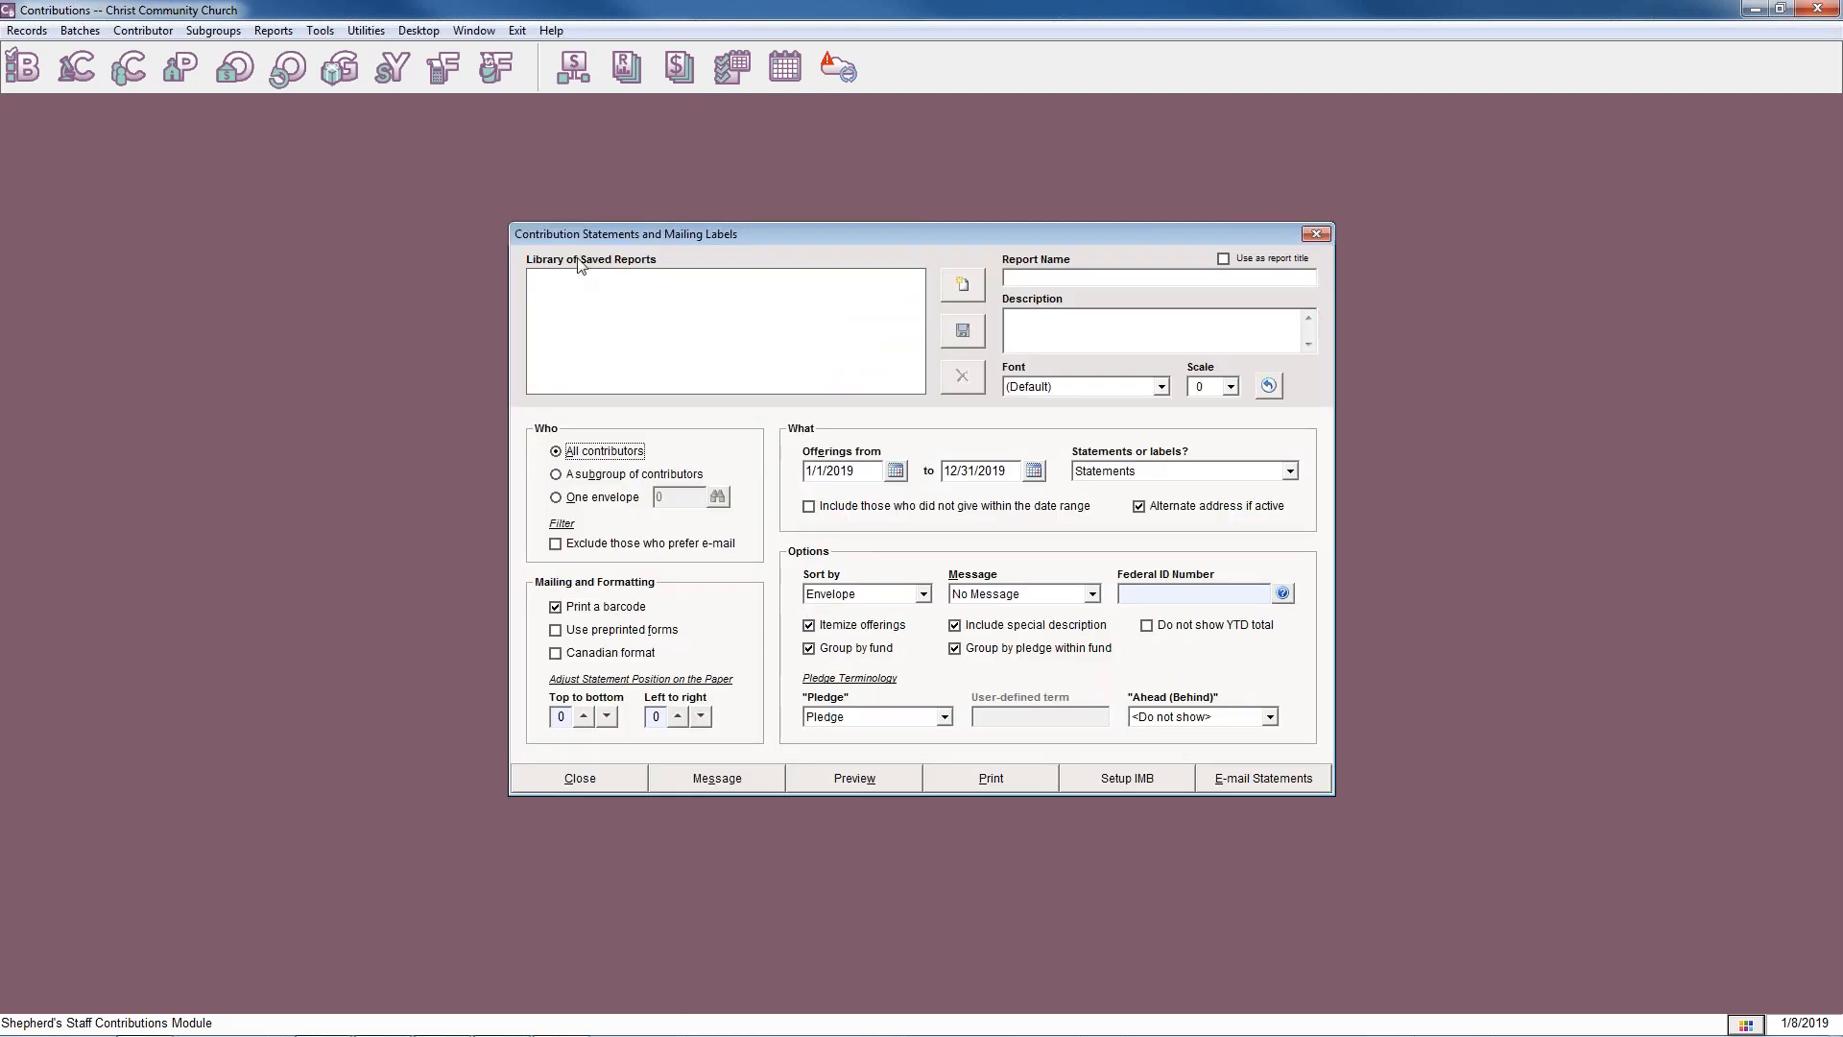
click(1316, 233)
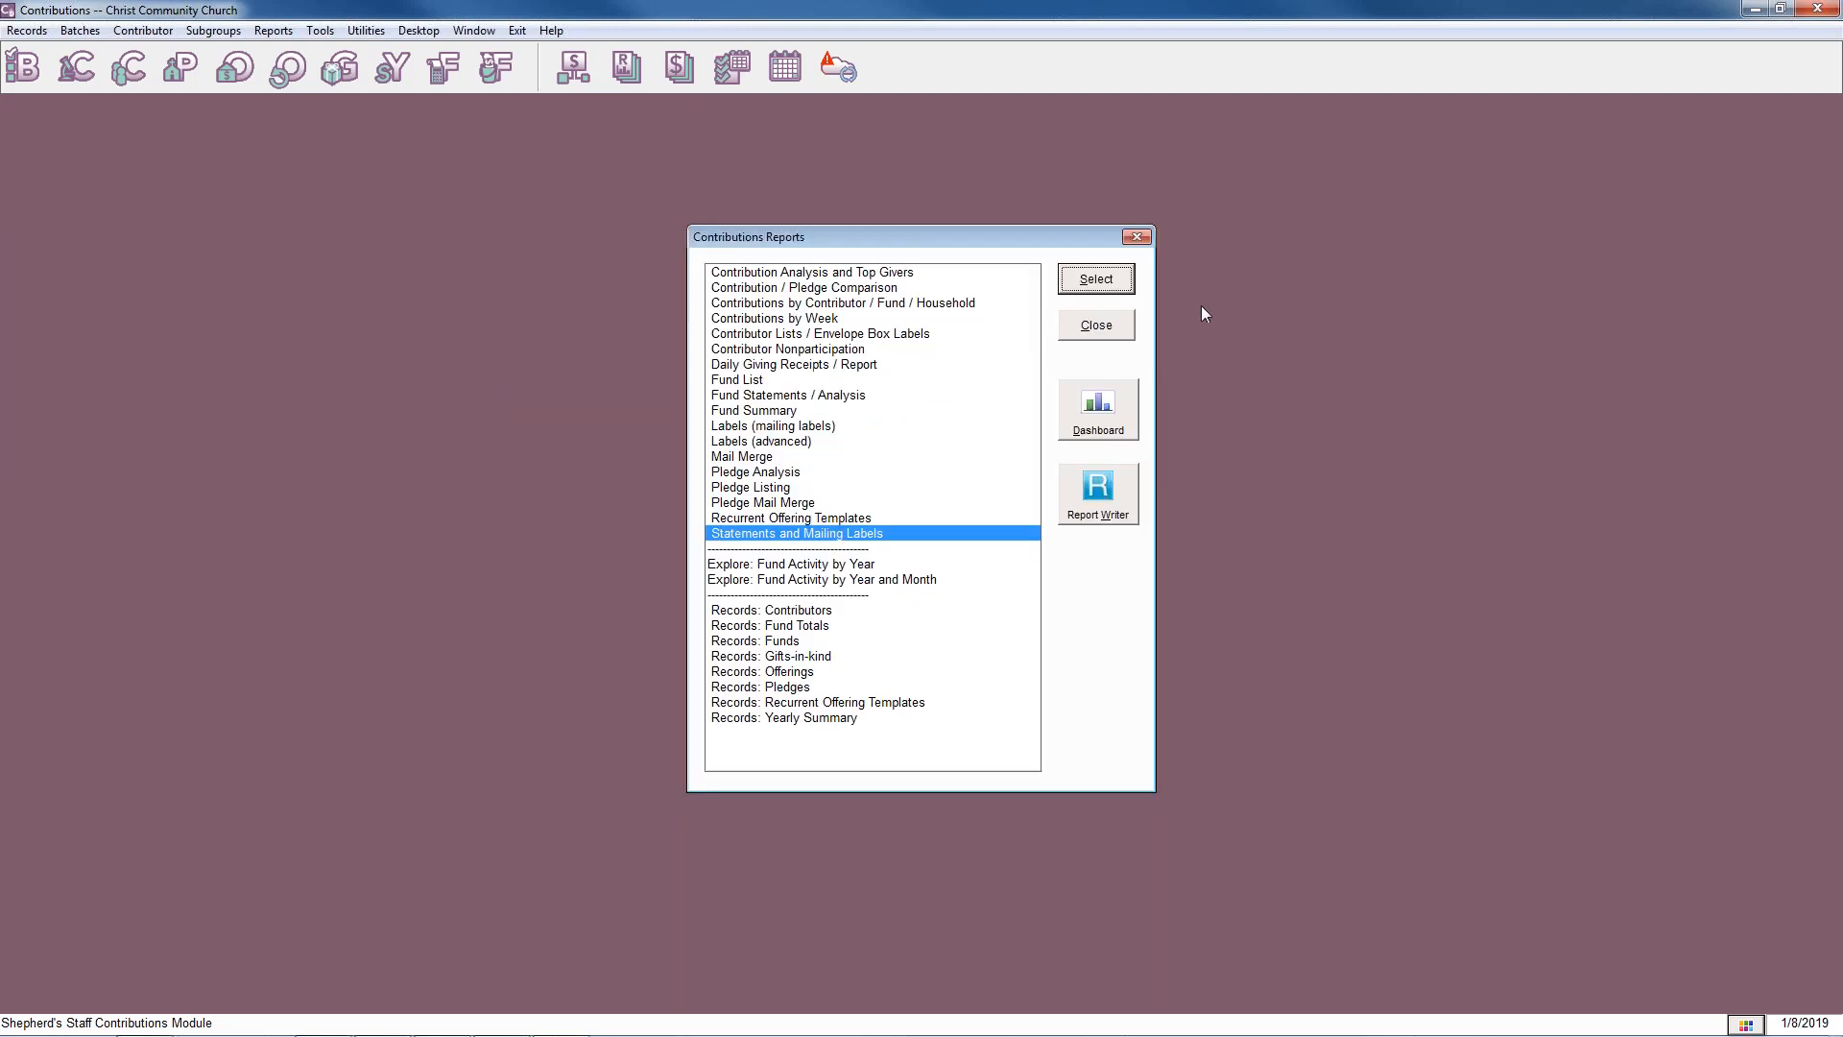
click(1137, 237)
Reopen the Contributions Reports list, view the Statements and Mailing Labels report once more, and close both.
click(274, 31)
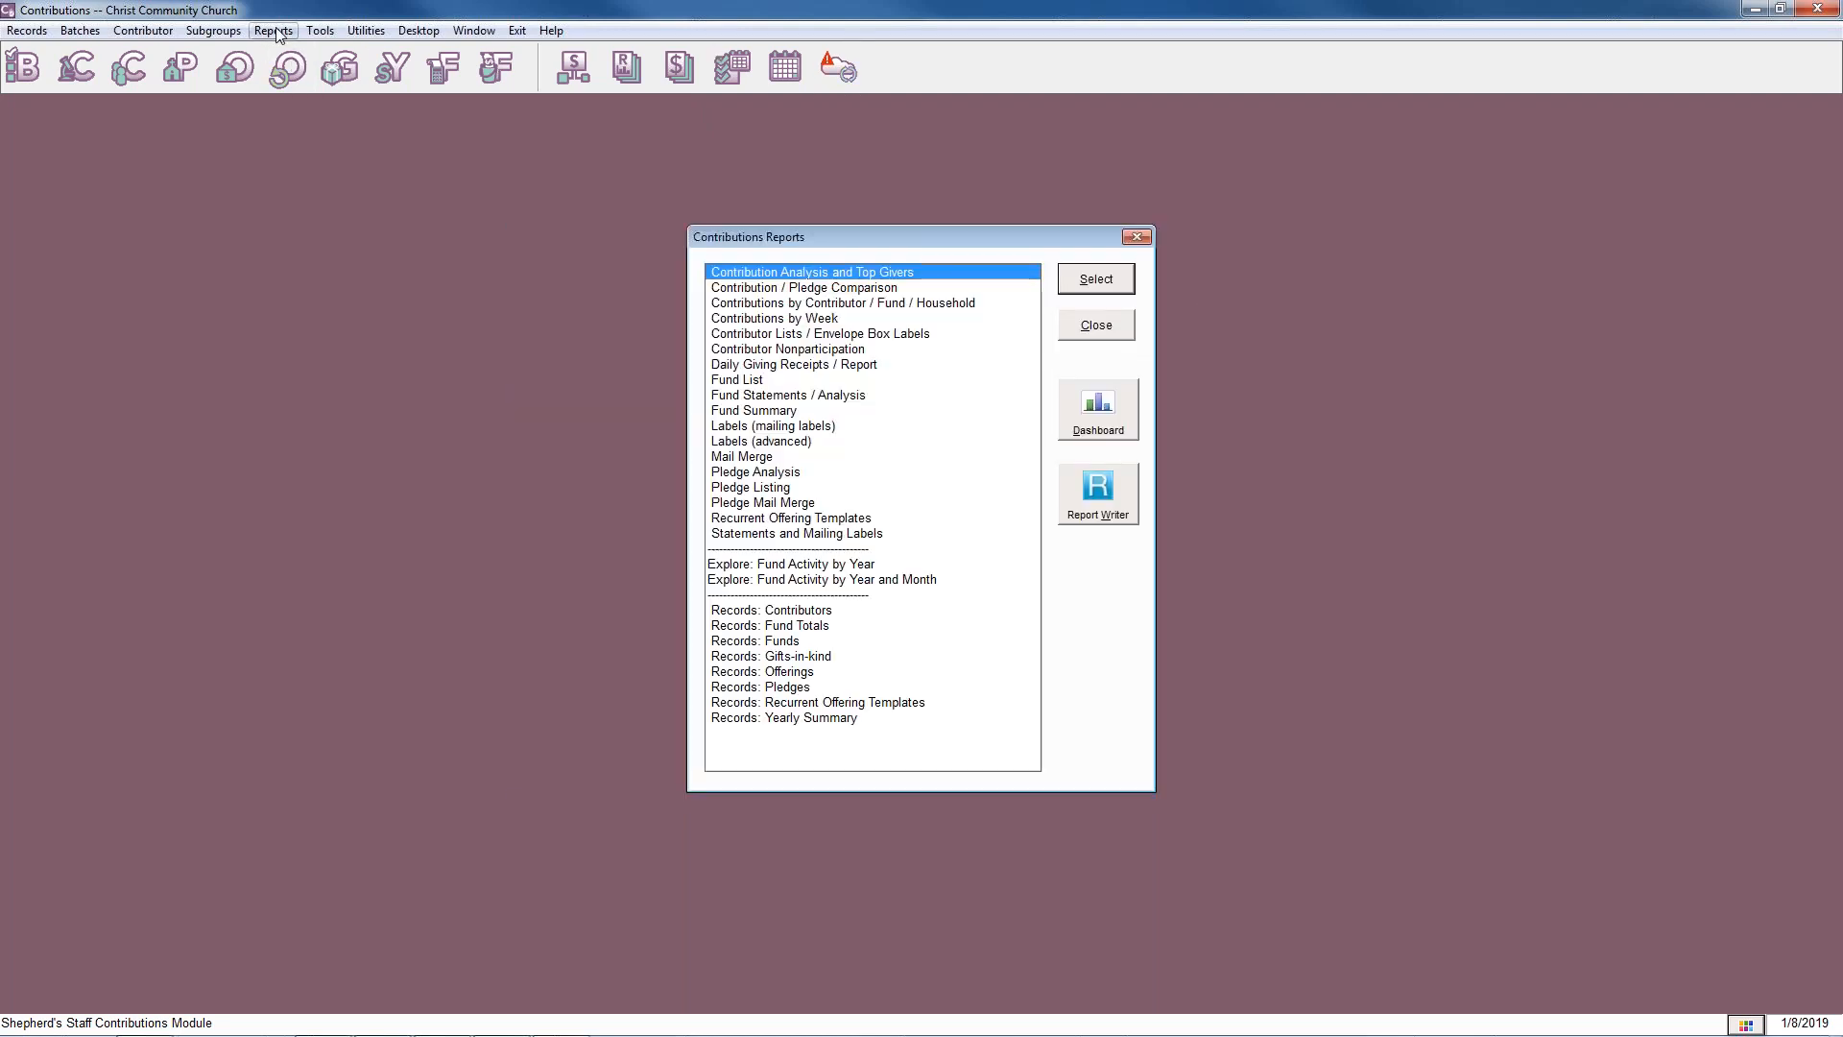
click(1114, 275)
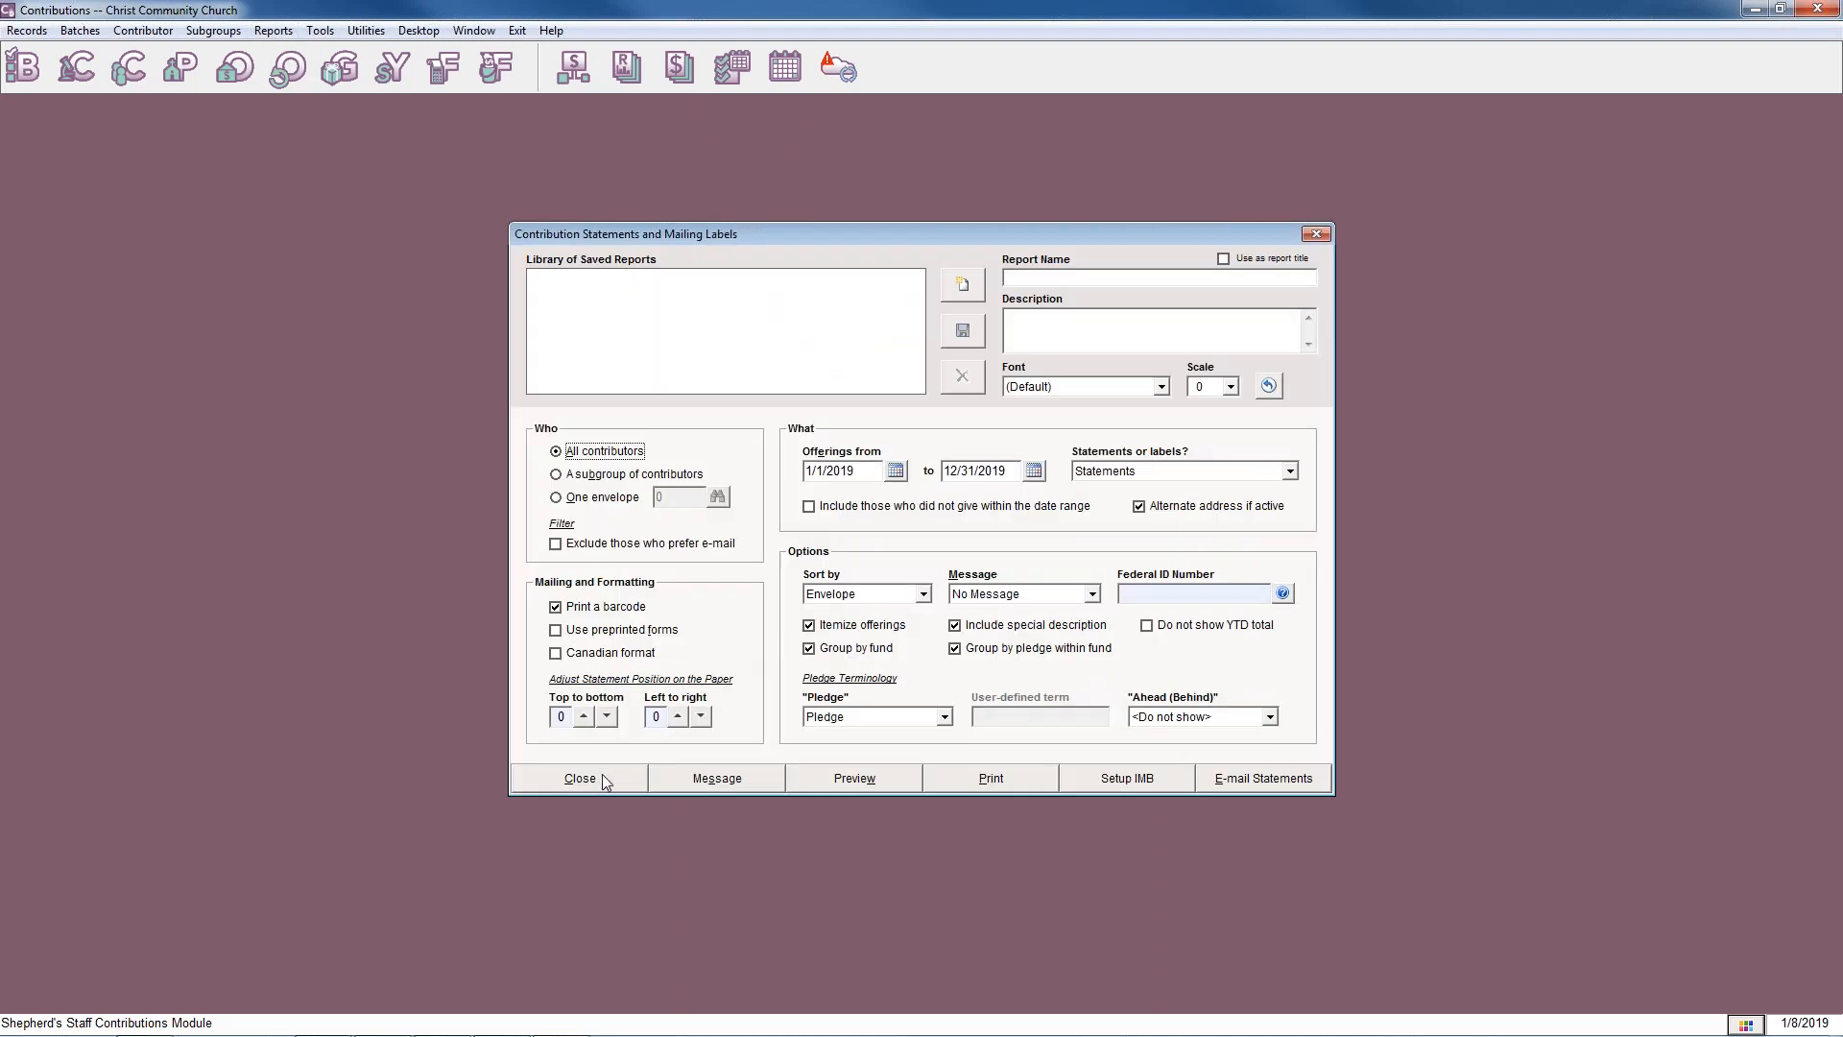
click(602, 773)
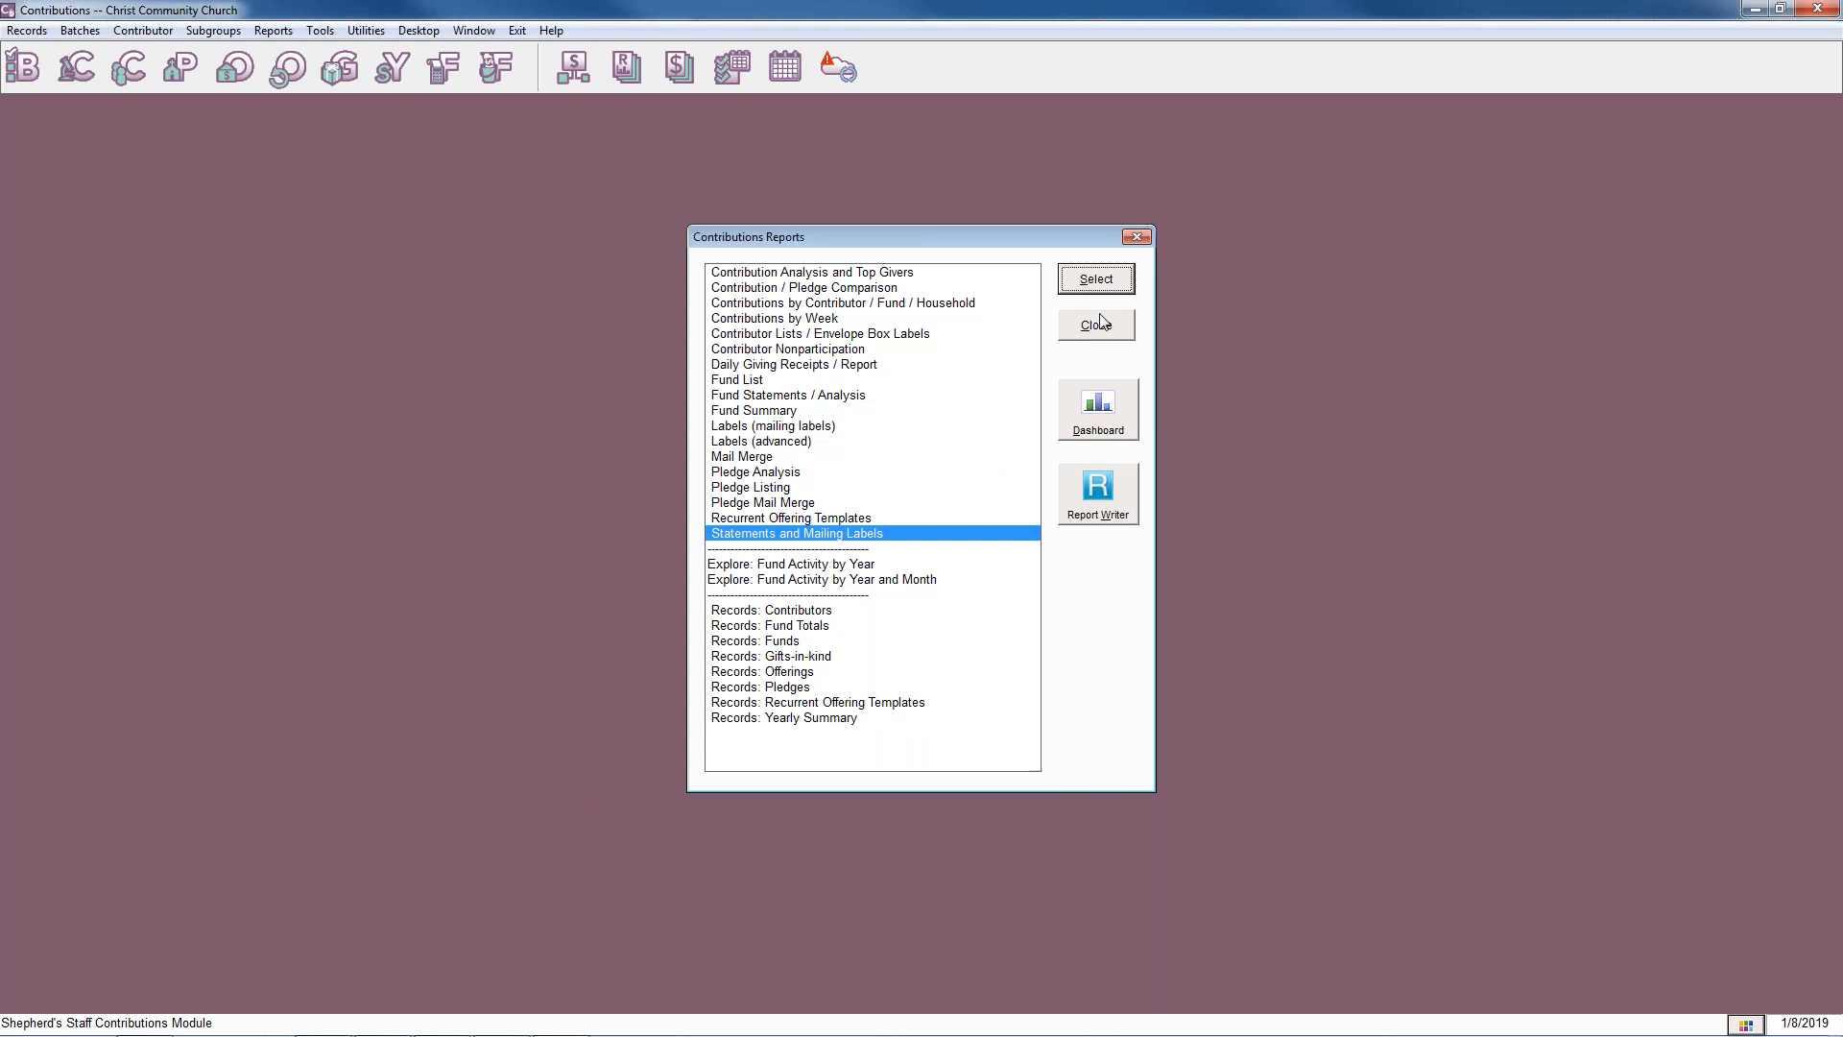
click(1096, 326)
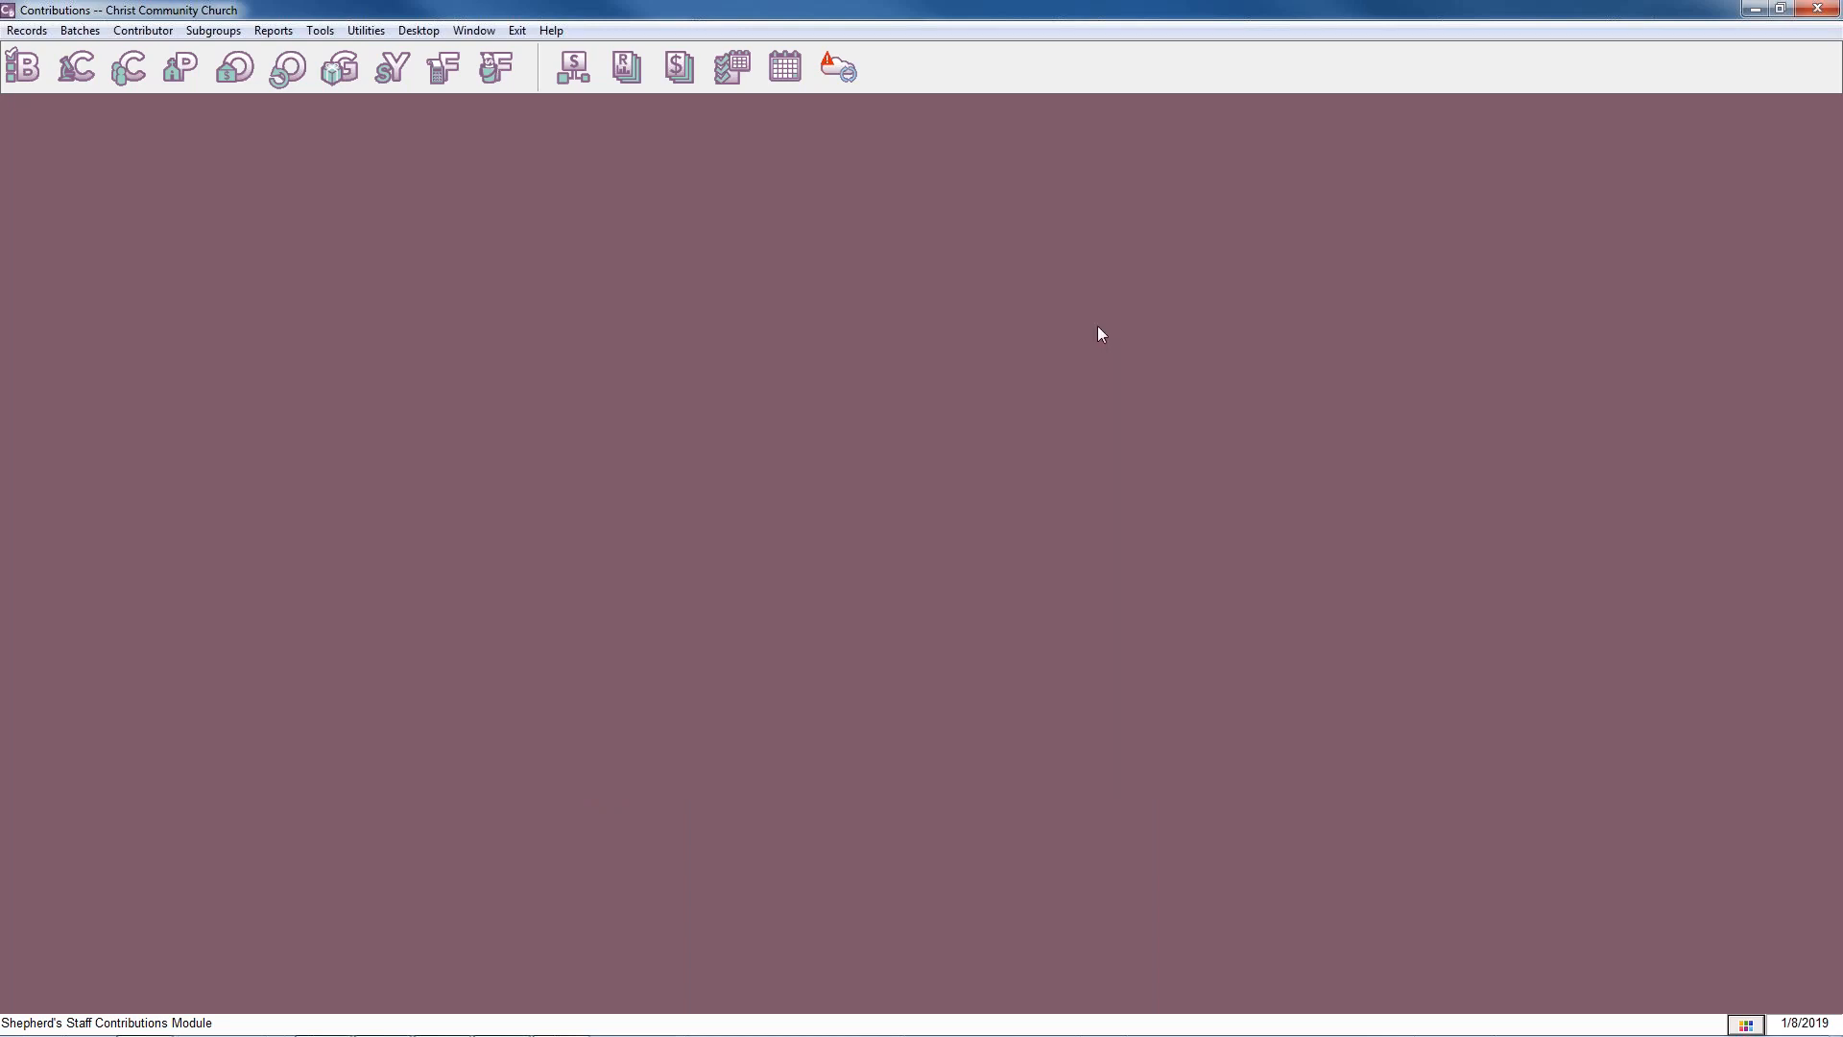
Open the contribution statements, view the one-envelope lookup, and select all contributors while excluding those who prefer e-mail.
click(670, 65)
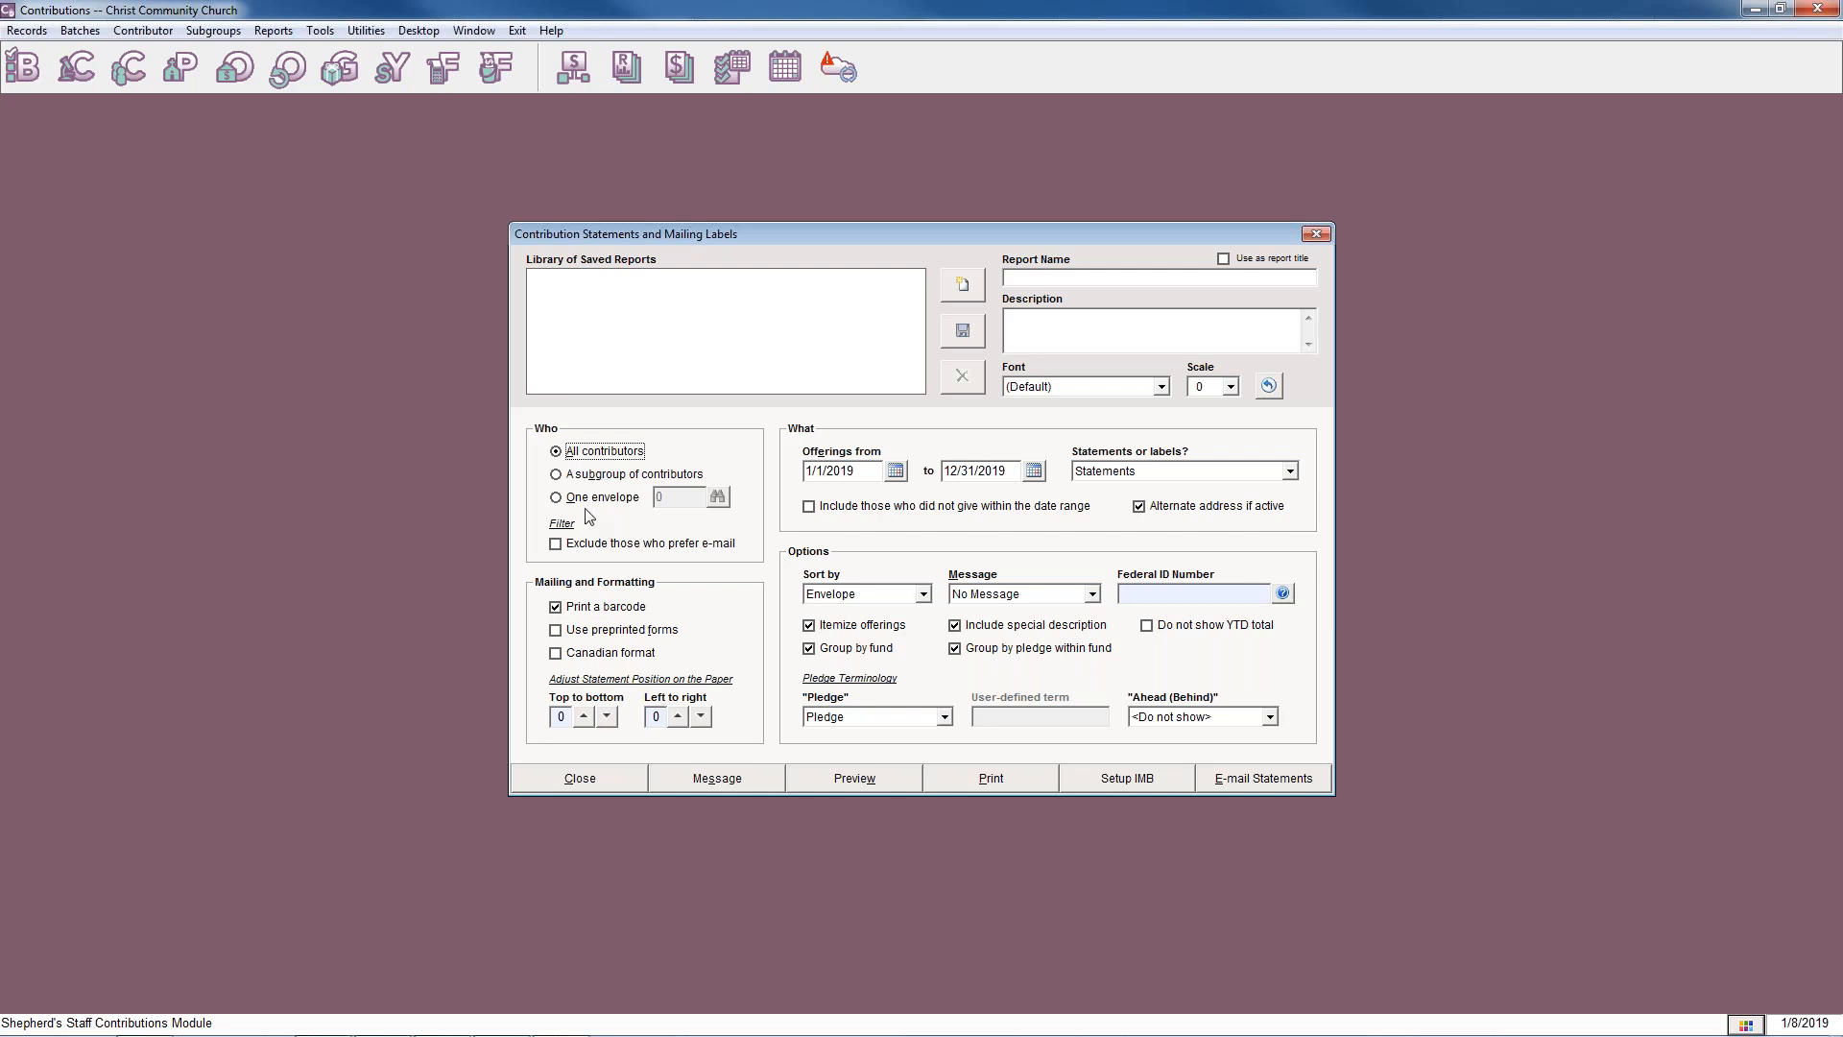
click(557, 499)
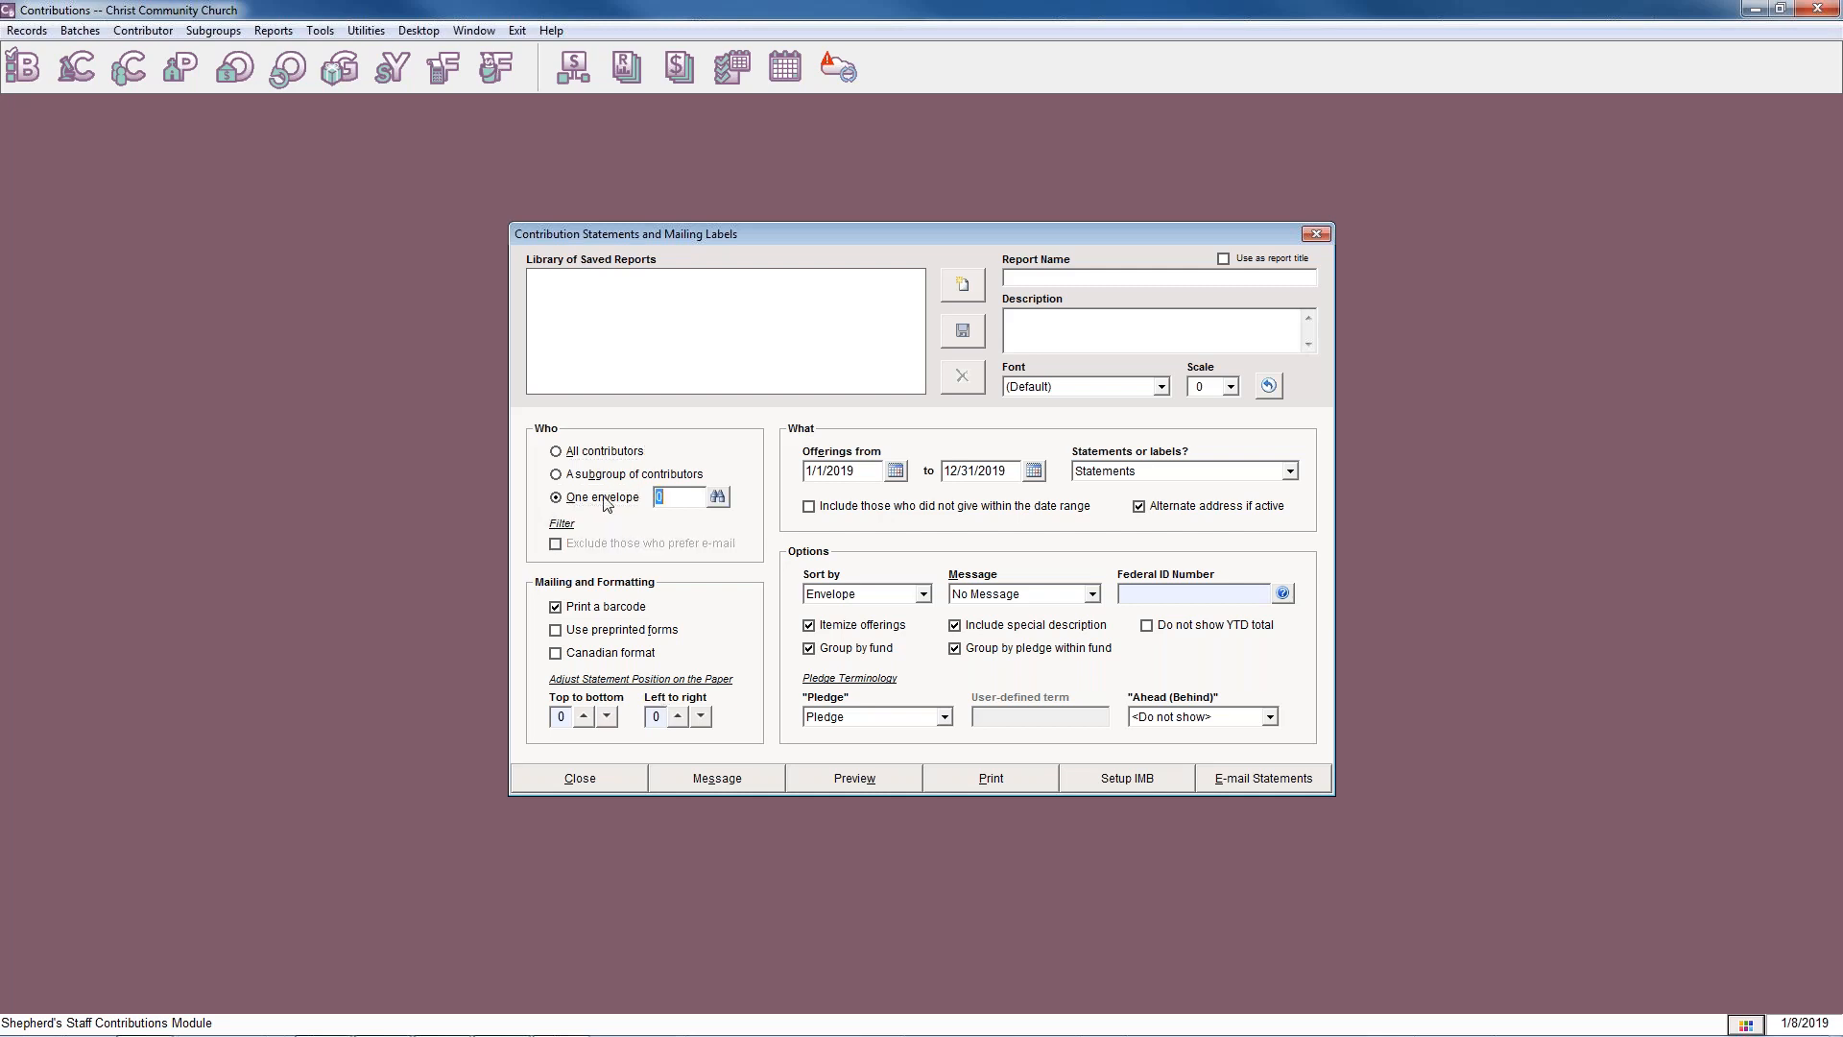
click(718, 496)
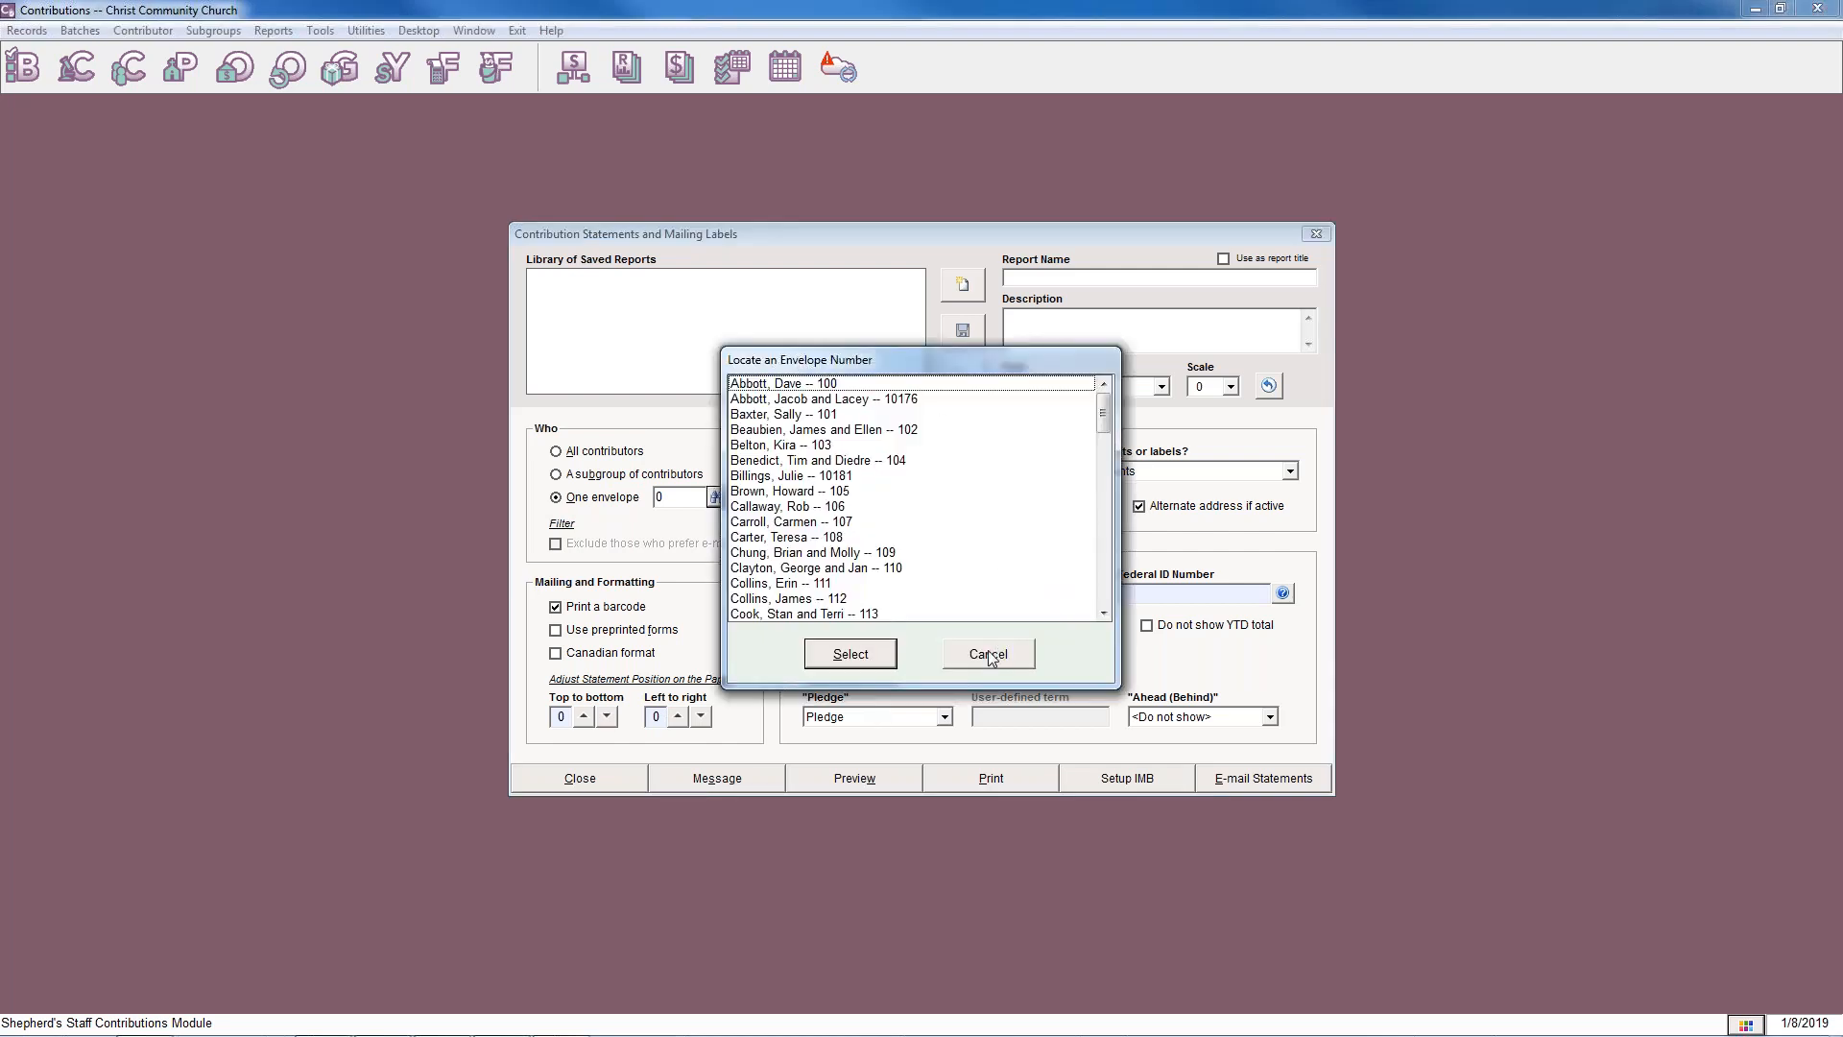
click(994, 653)
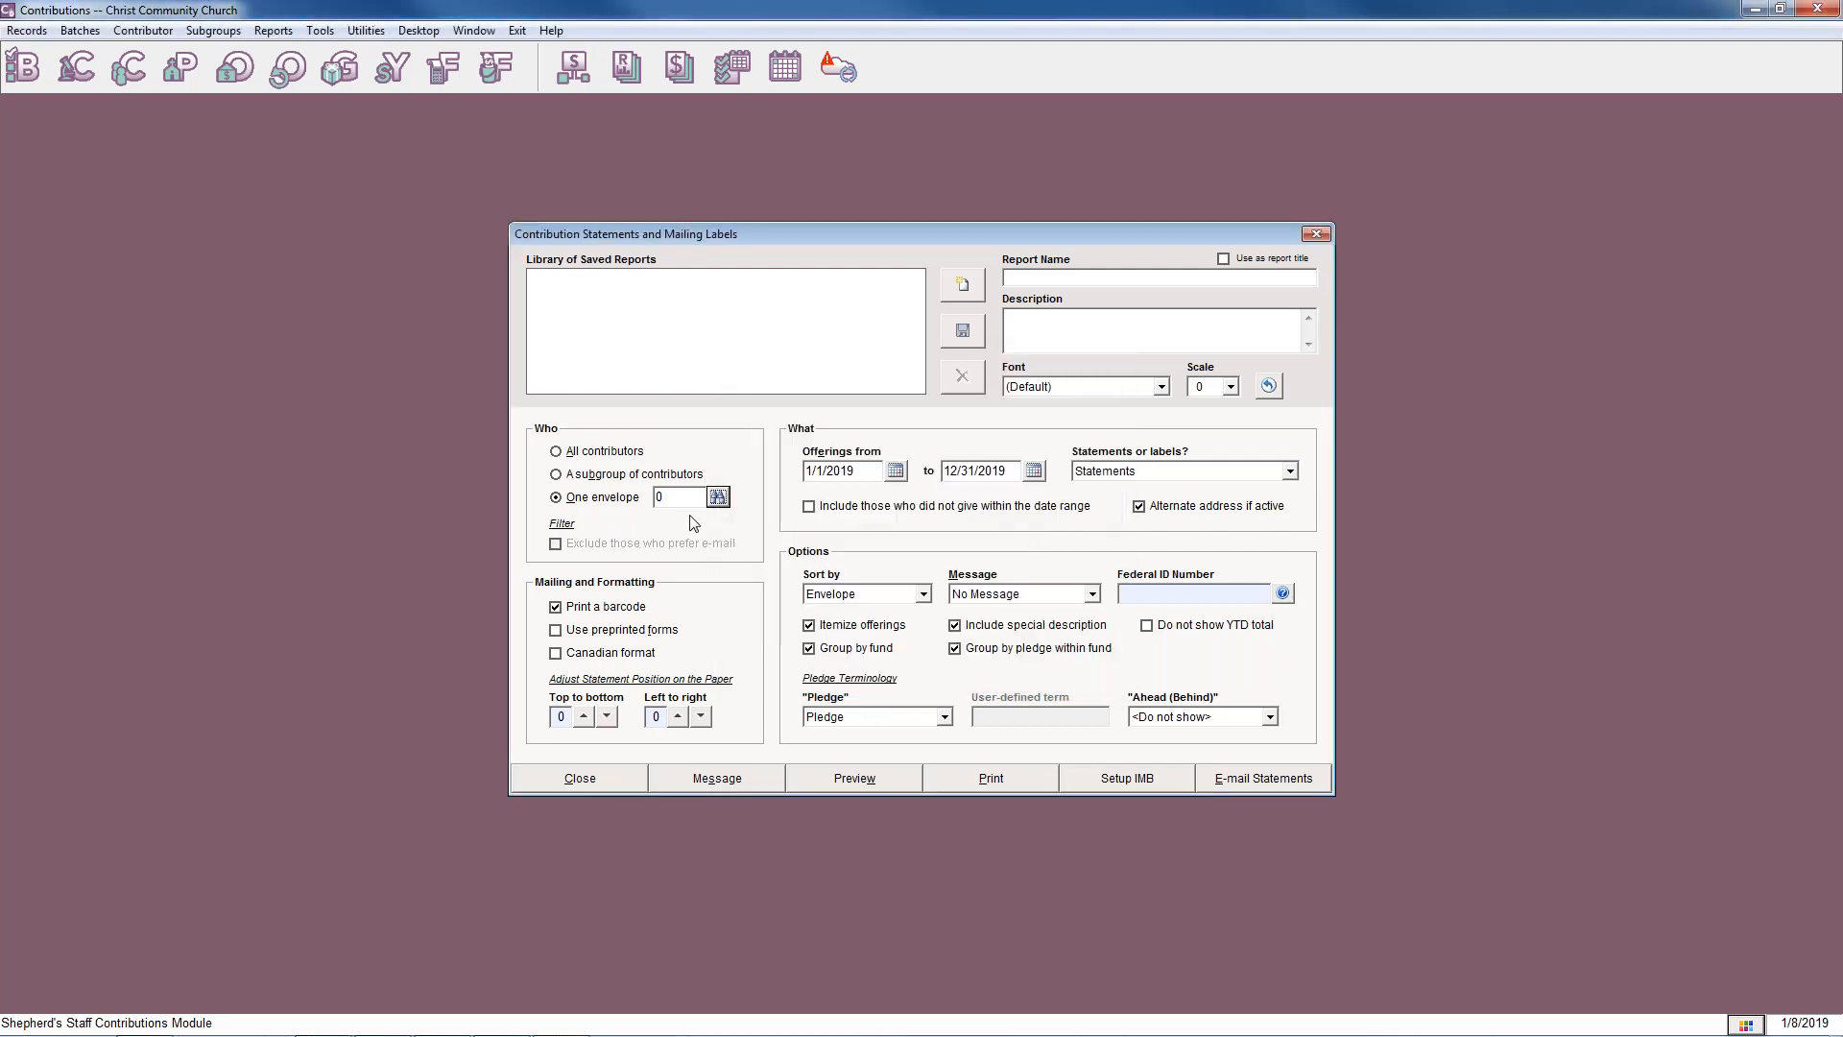
click(557, 452)
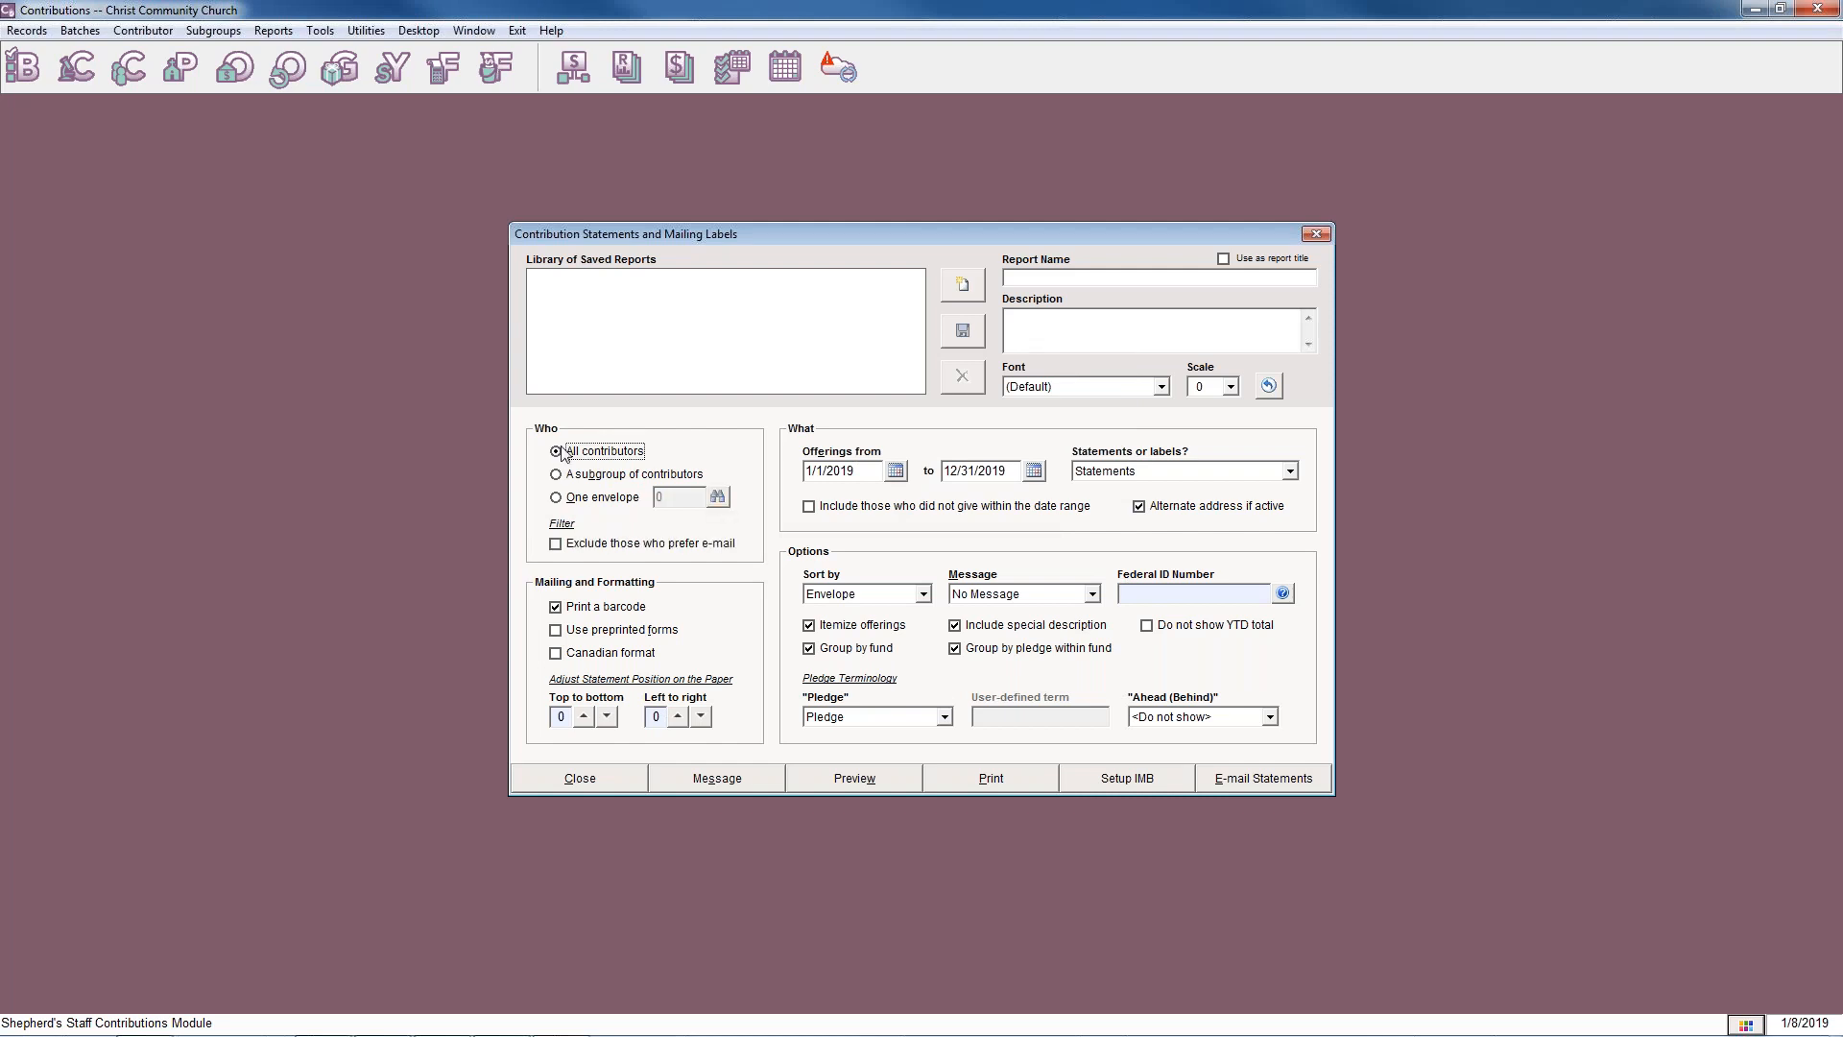
click(559, 544)
Open the contributor record for envelope 103, view its statement delivery preferences, and close the record.
click(129, 69)
double_click(221, 359)
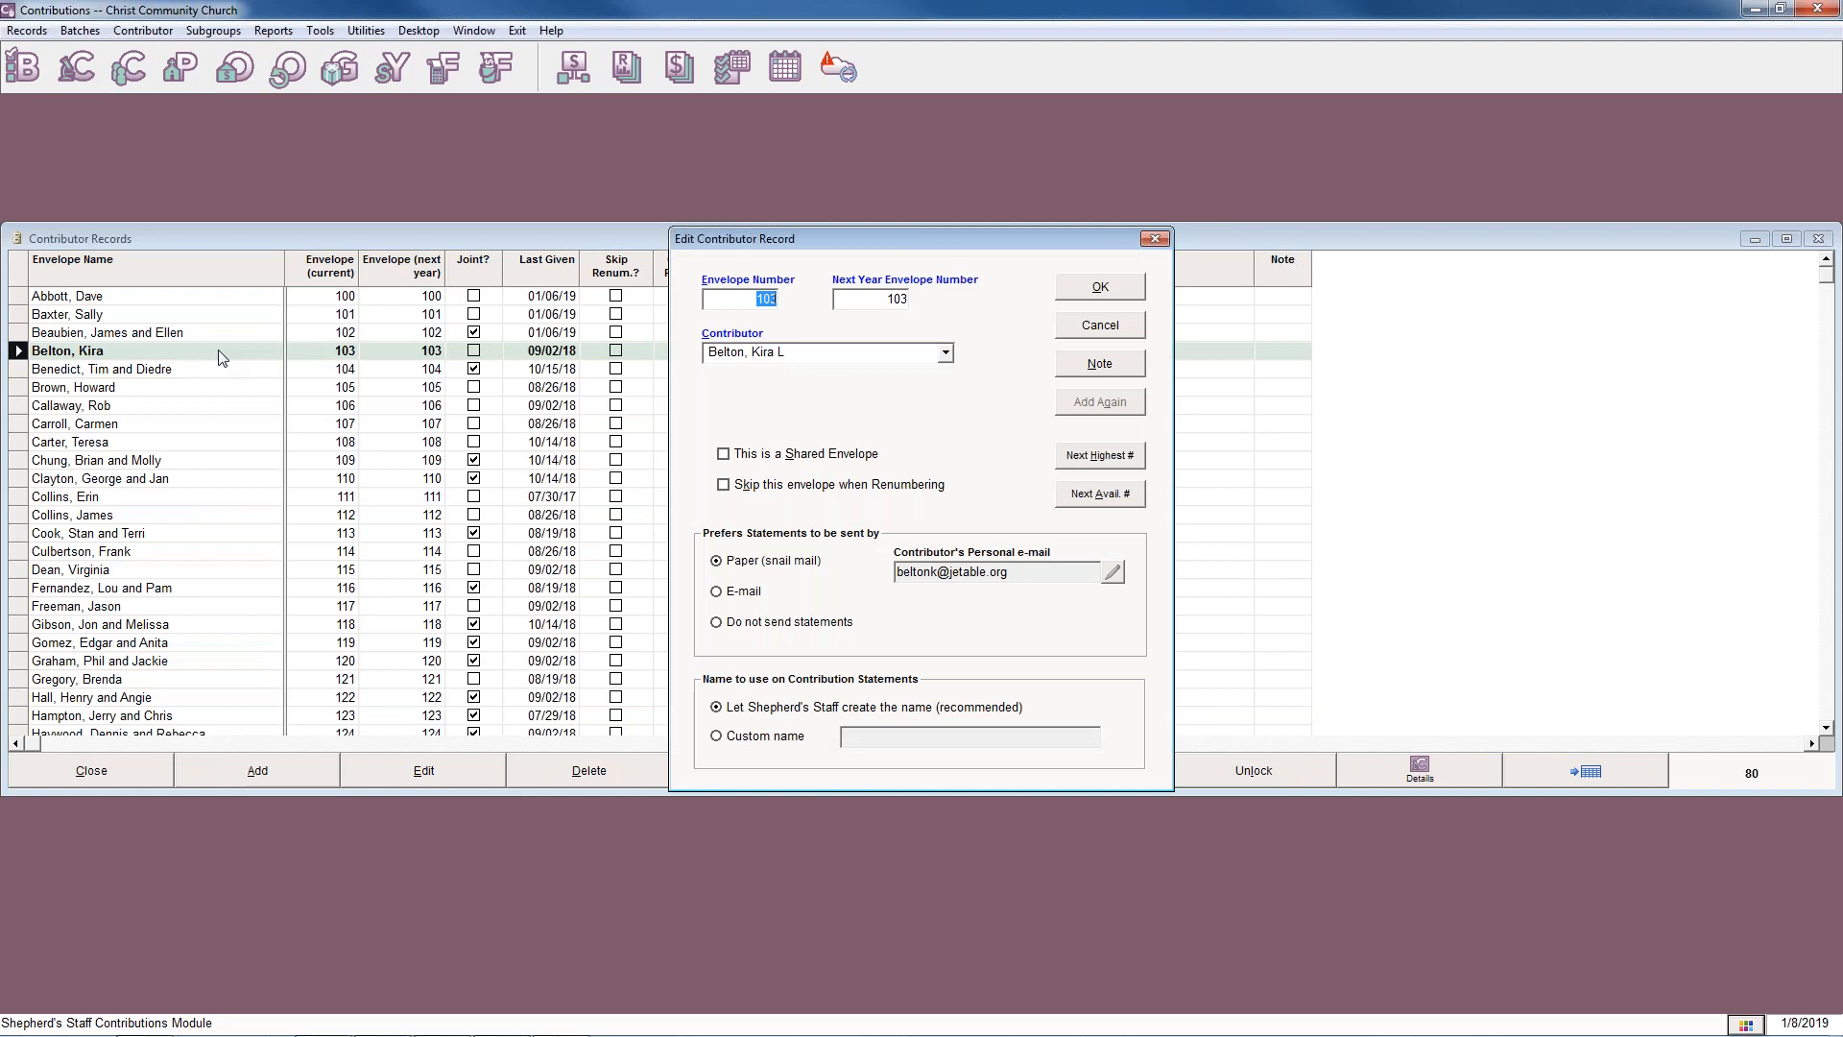
click(1154, 238)
Try setting the envelope 103 contributor's statement preference to E-mail, view the personal e-mail details, and discard the changes.
click(422, 774)
click(719, 593)
click(1112, 572)
click(1112, 572)
click(1153, 239)
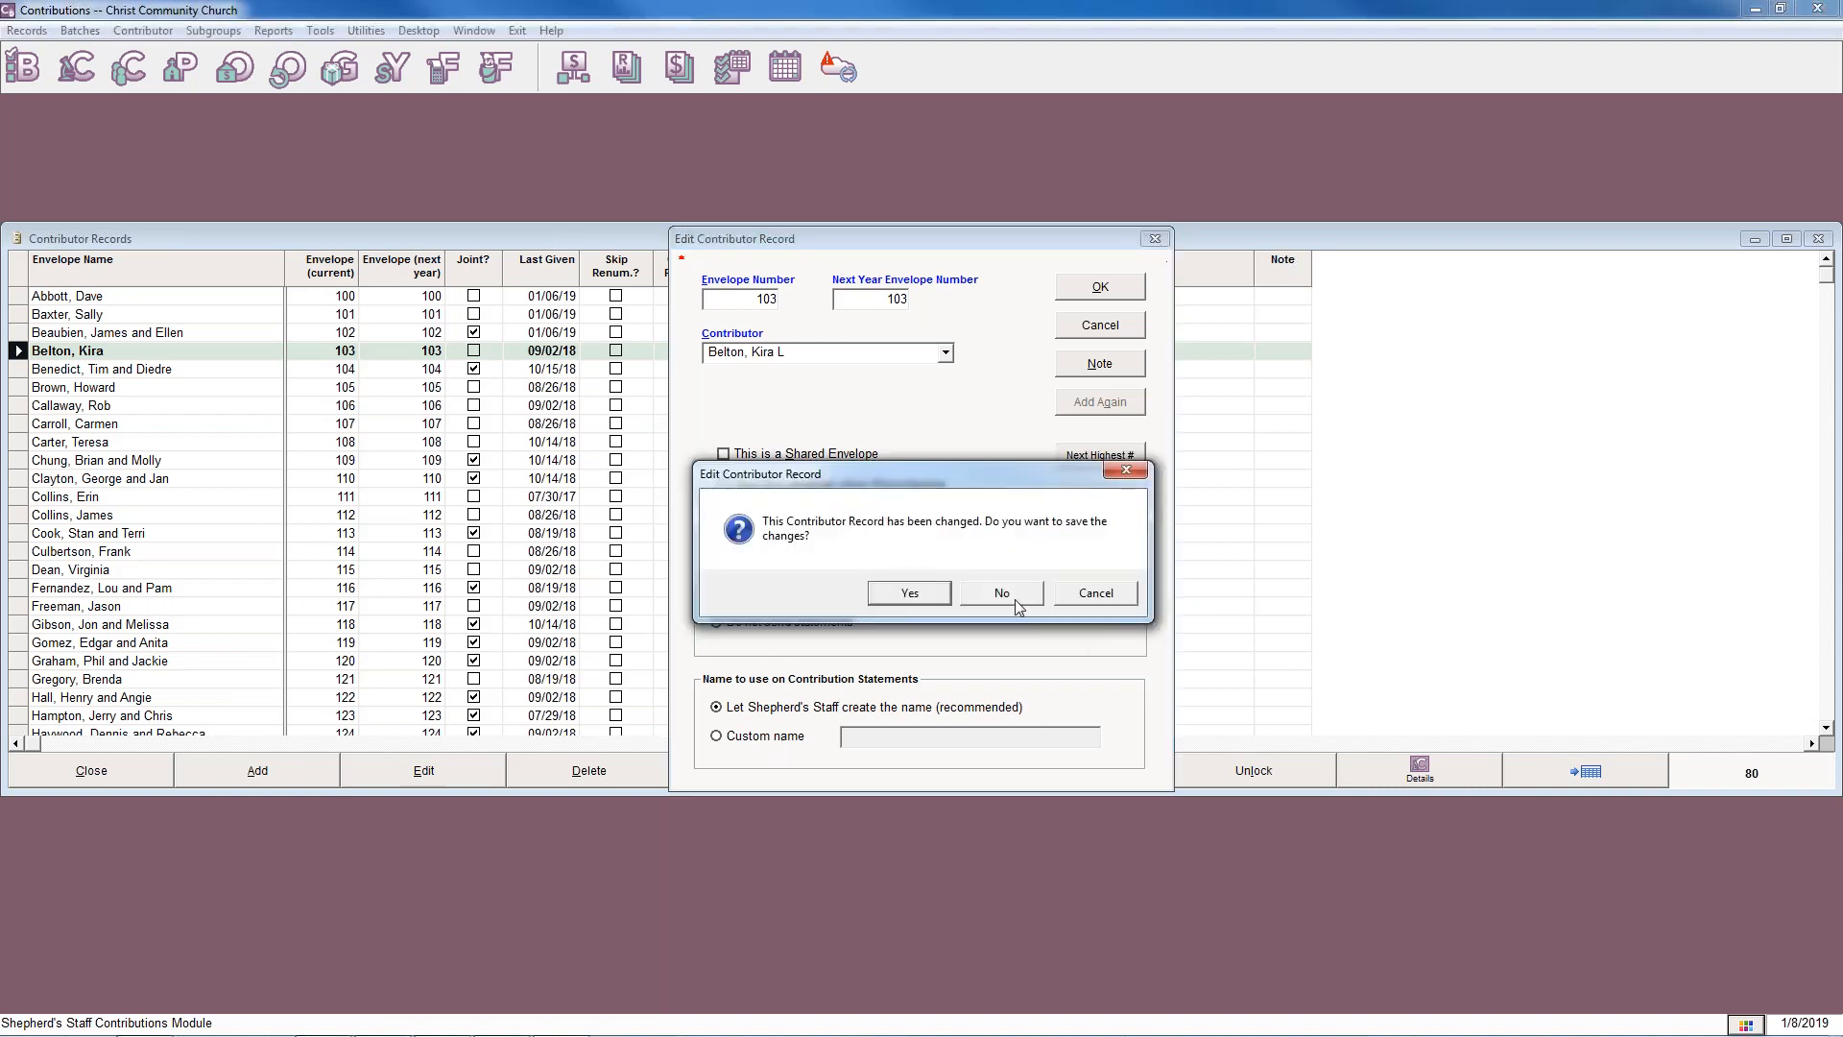
click(1008, 595)
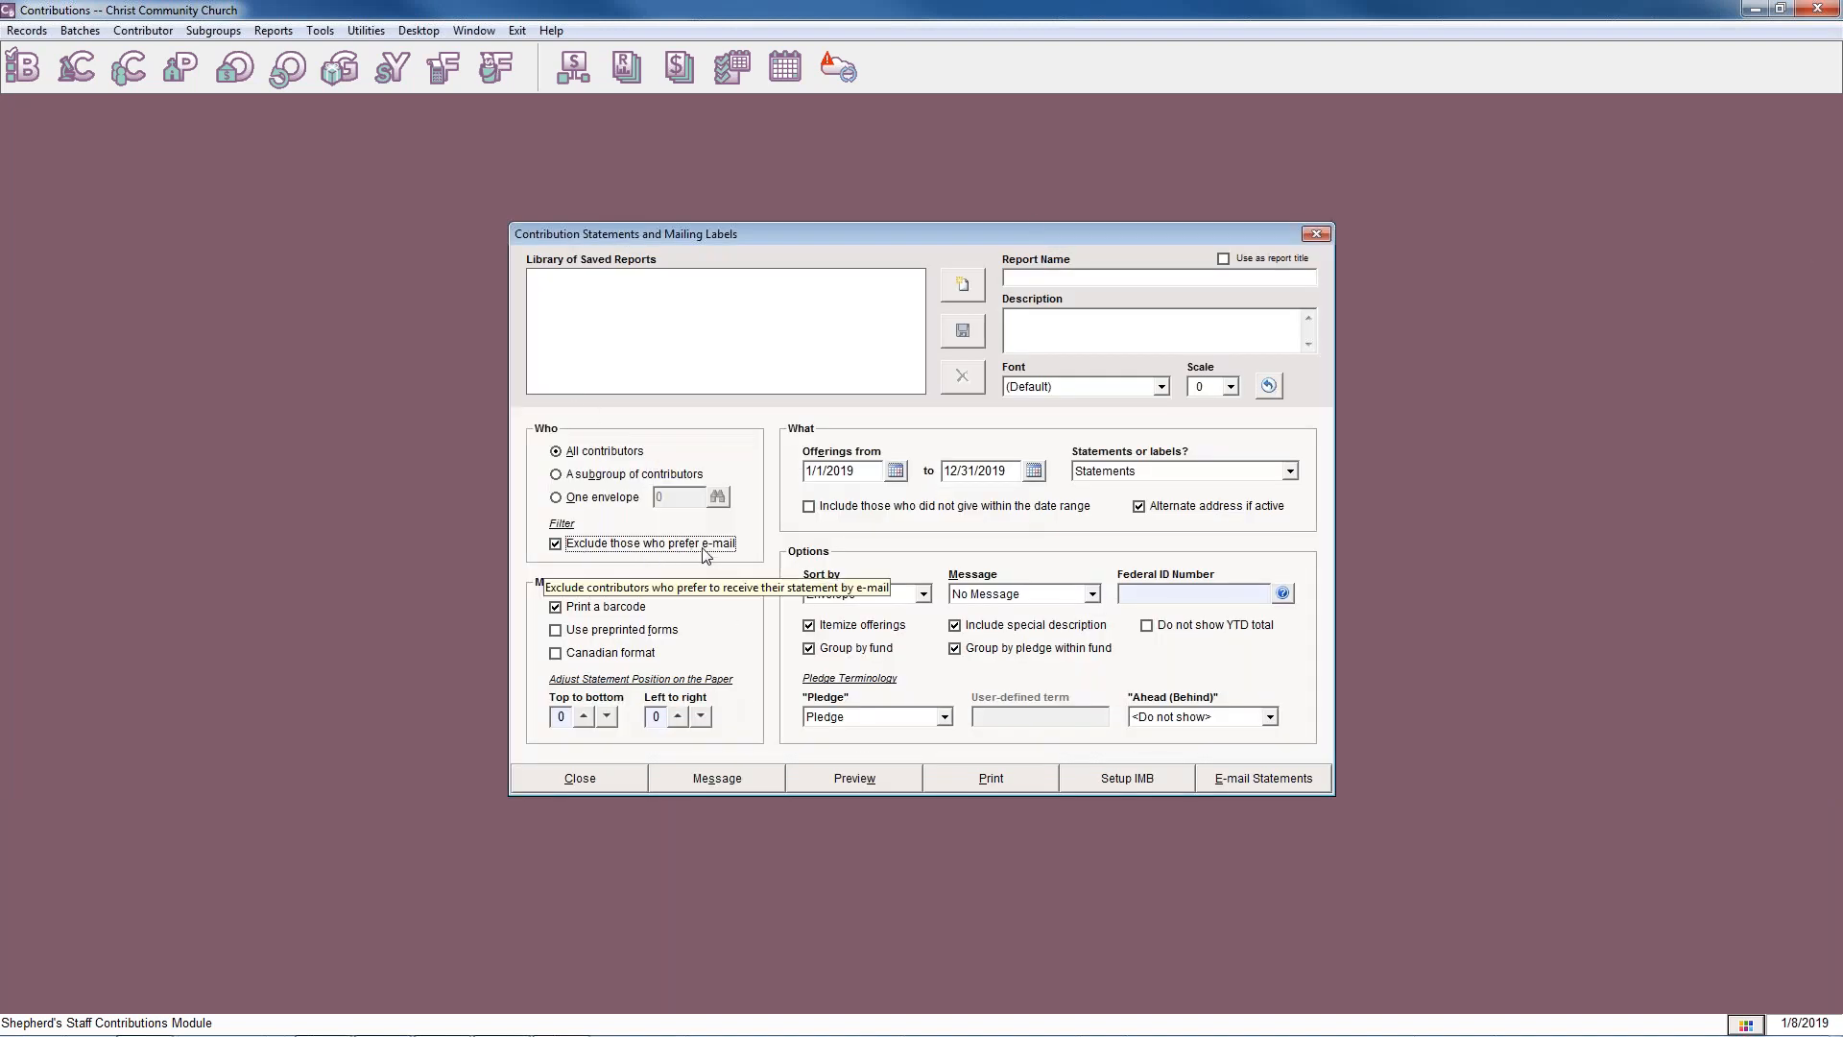
Include contributors who prefer e-mail, and try Gifts-in-kind Acknowledgments as the output before returning it to Statements.
click(556, 544)
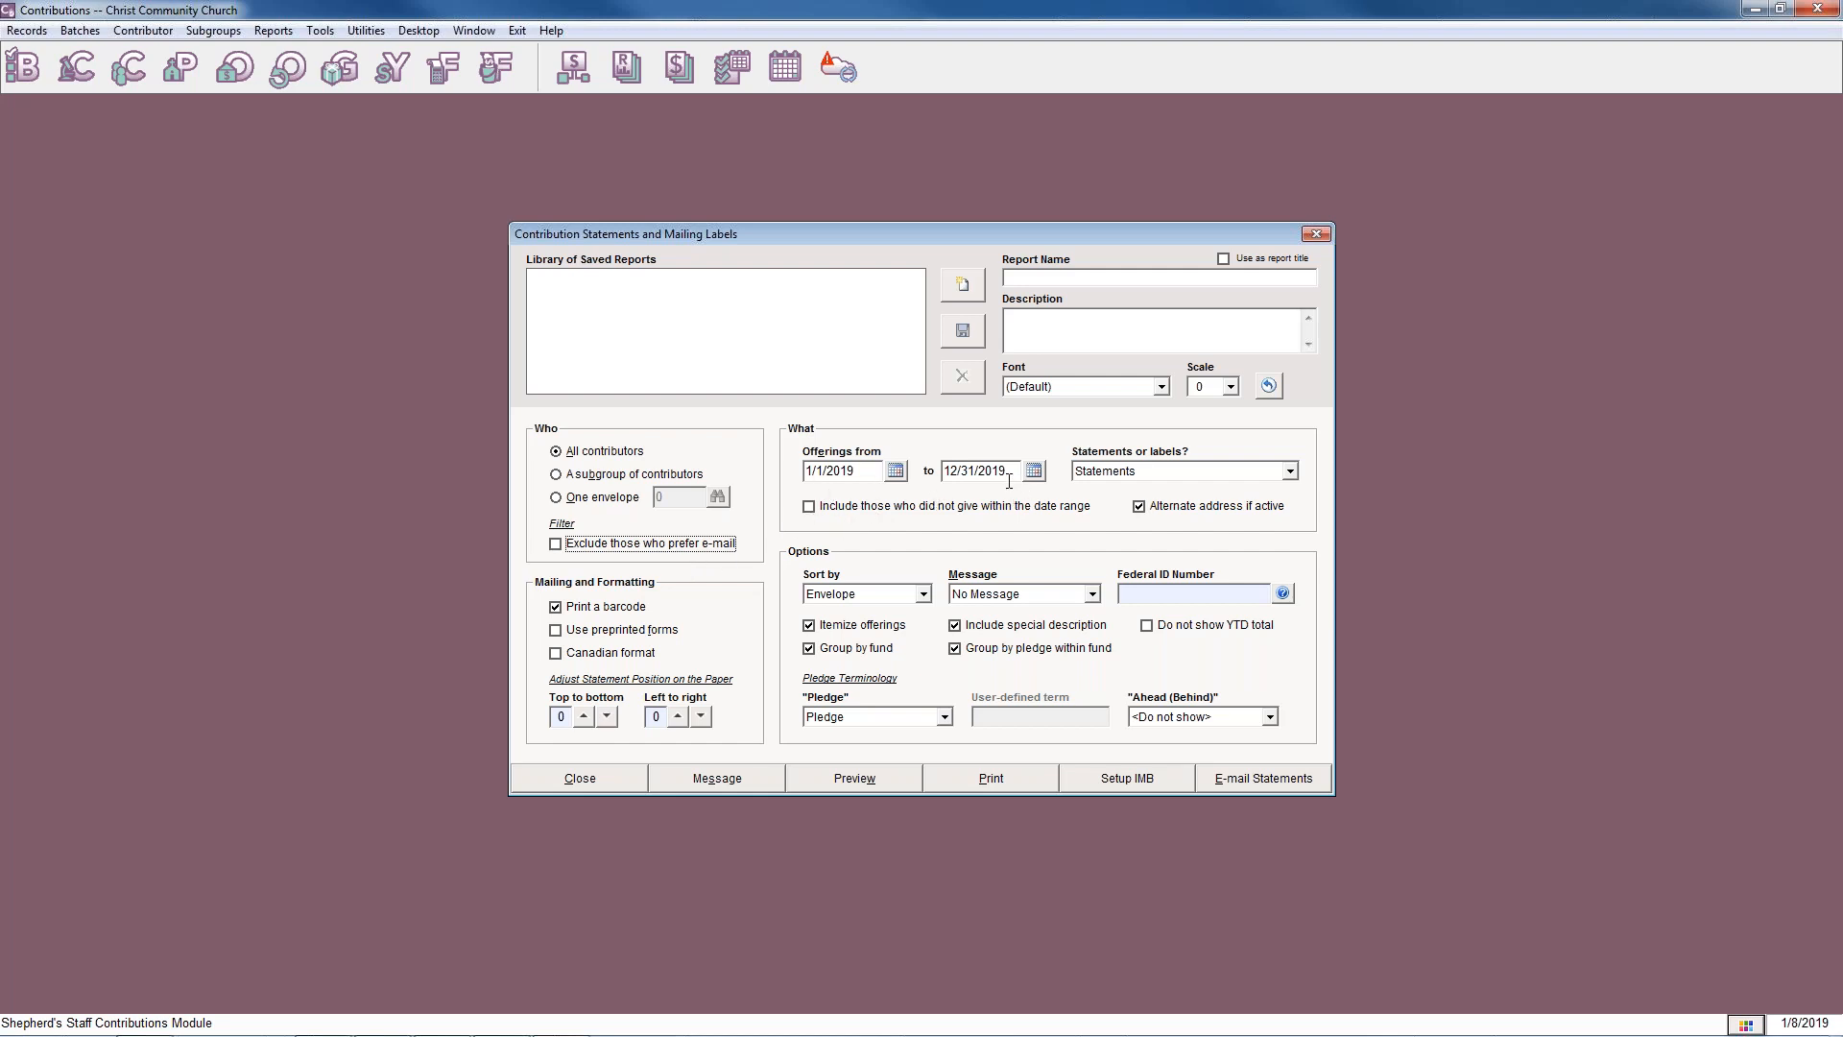
click(1289, 471)
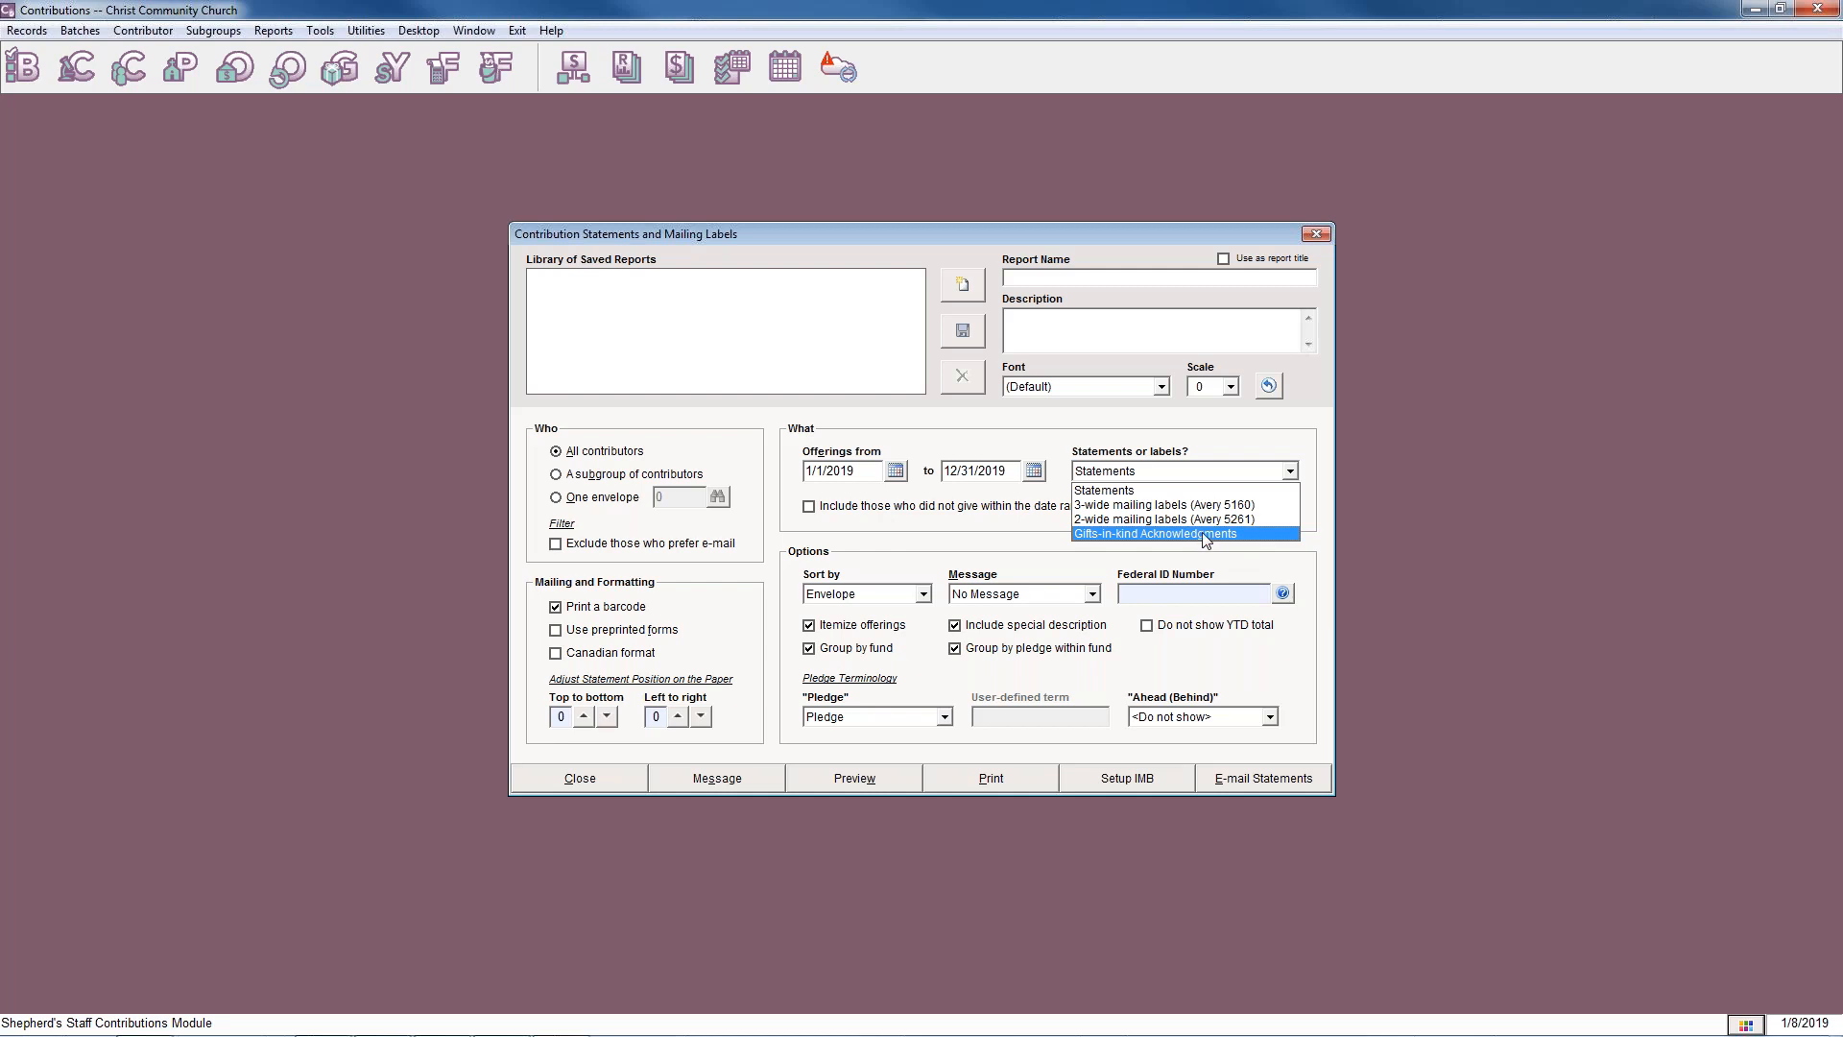
click(1203, 533)
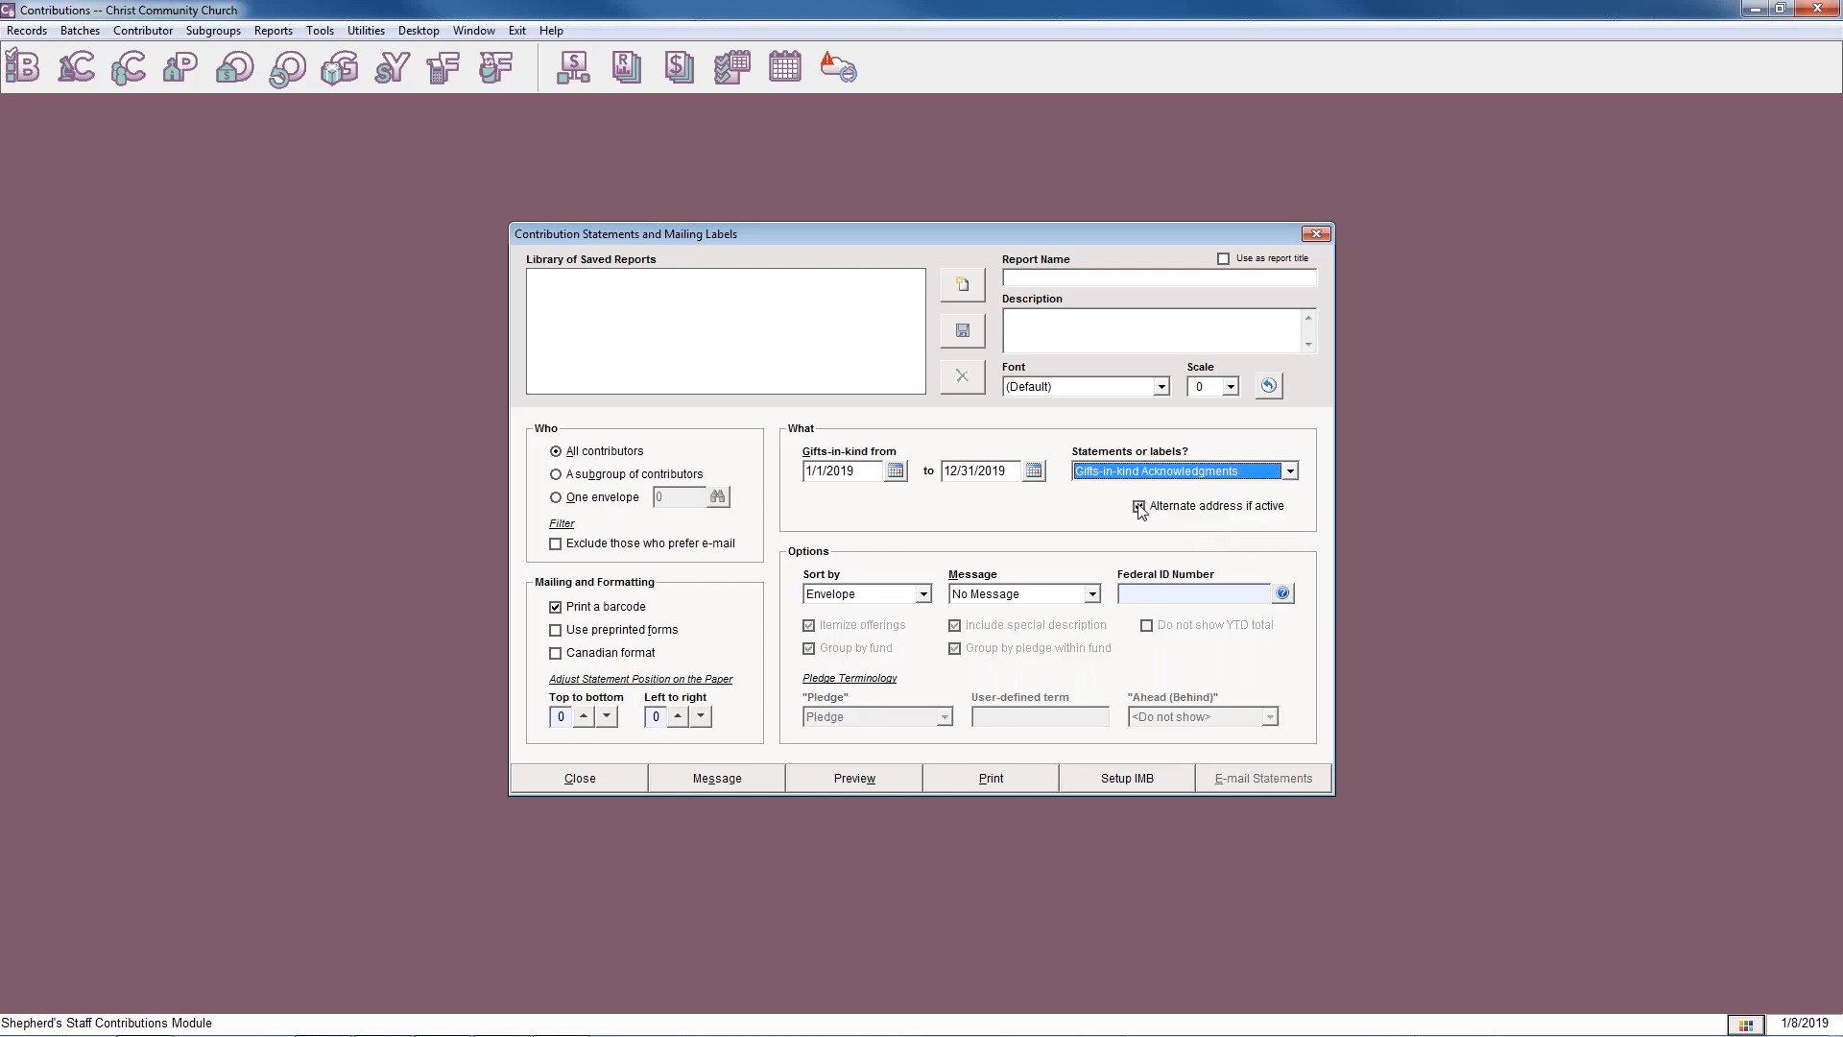
click(1290, 470)
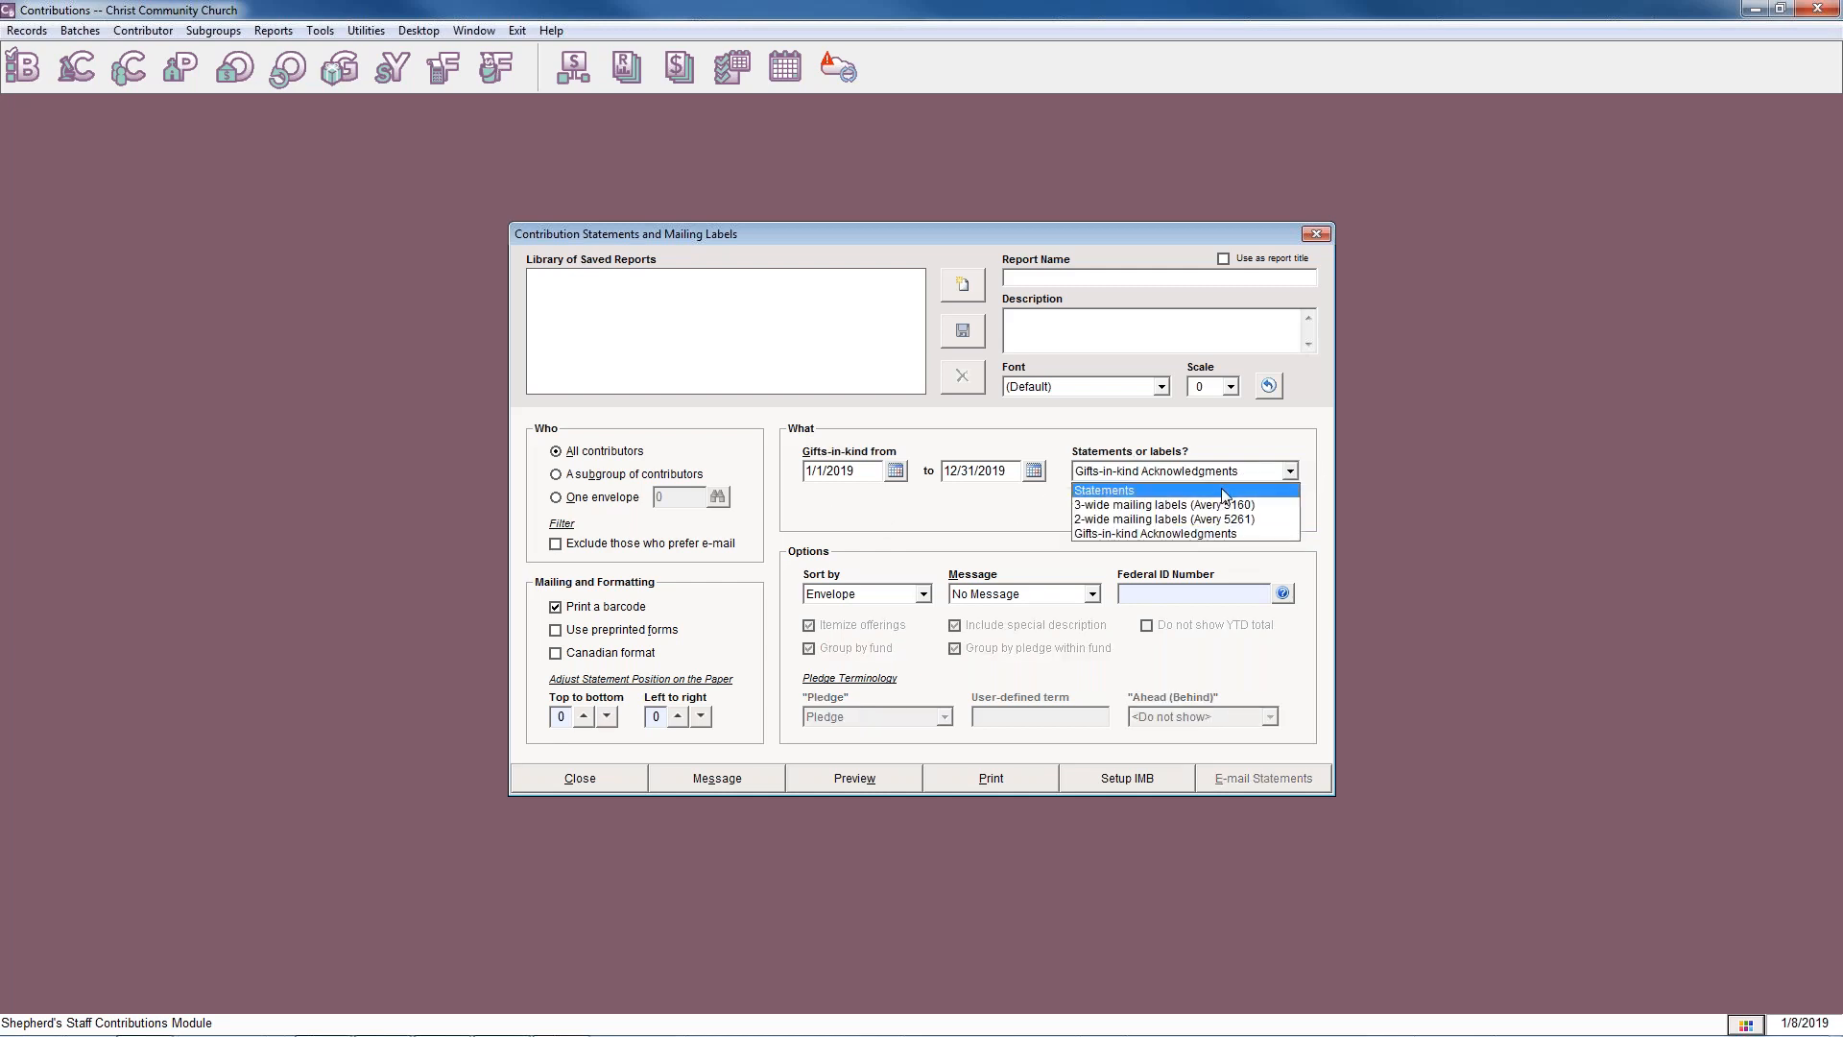
click(1221, 485)
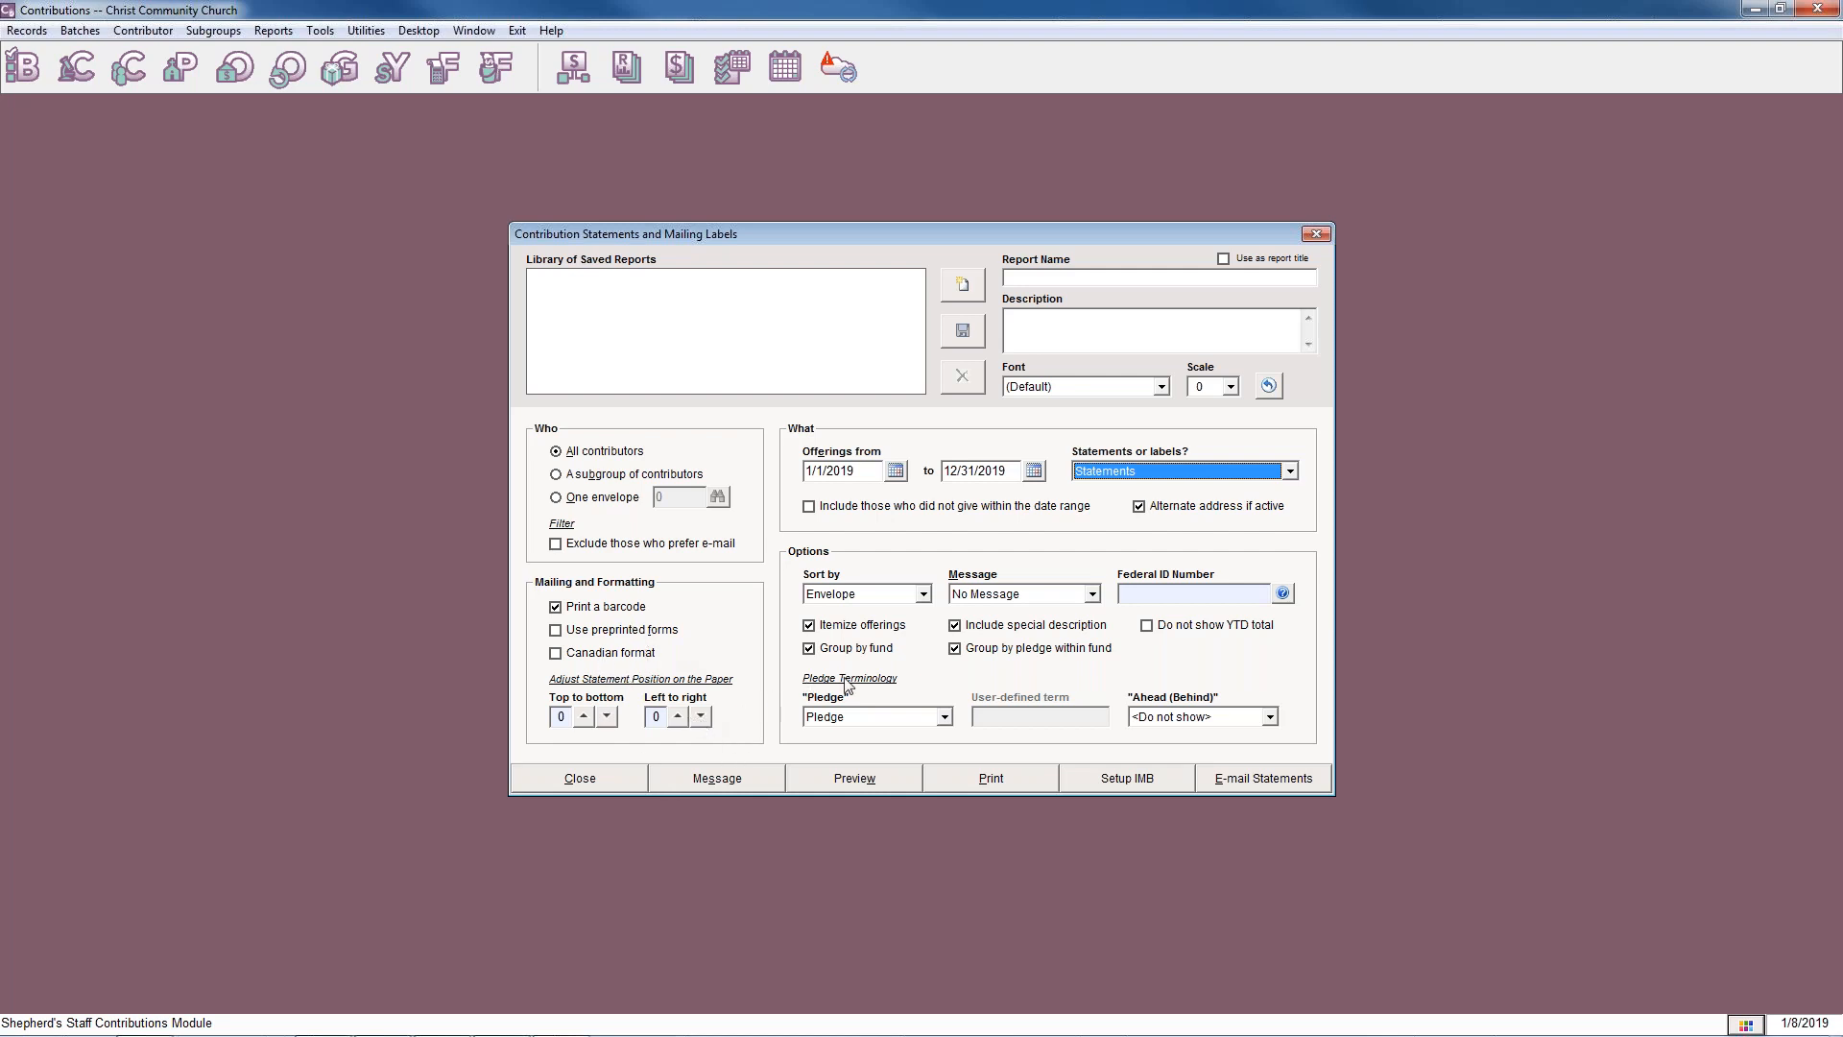
View the available sort orders and statement messages, keeping Envelope and No Message.
click(923, 595)
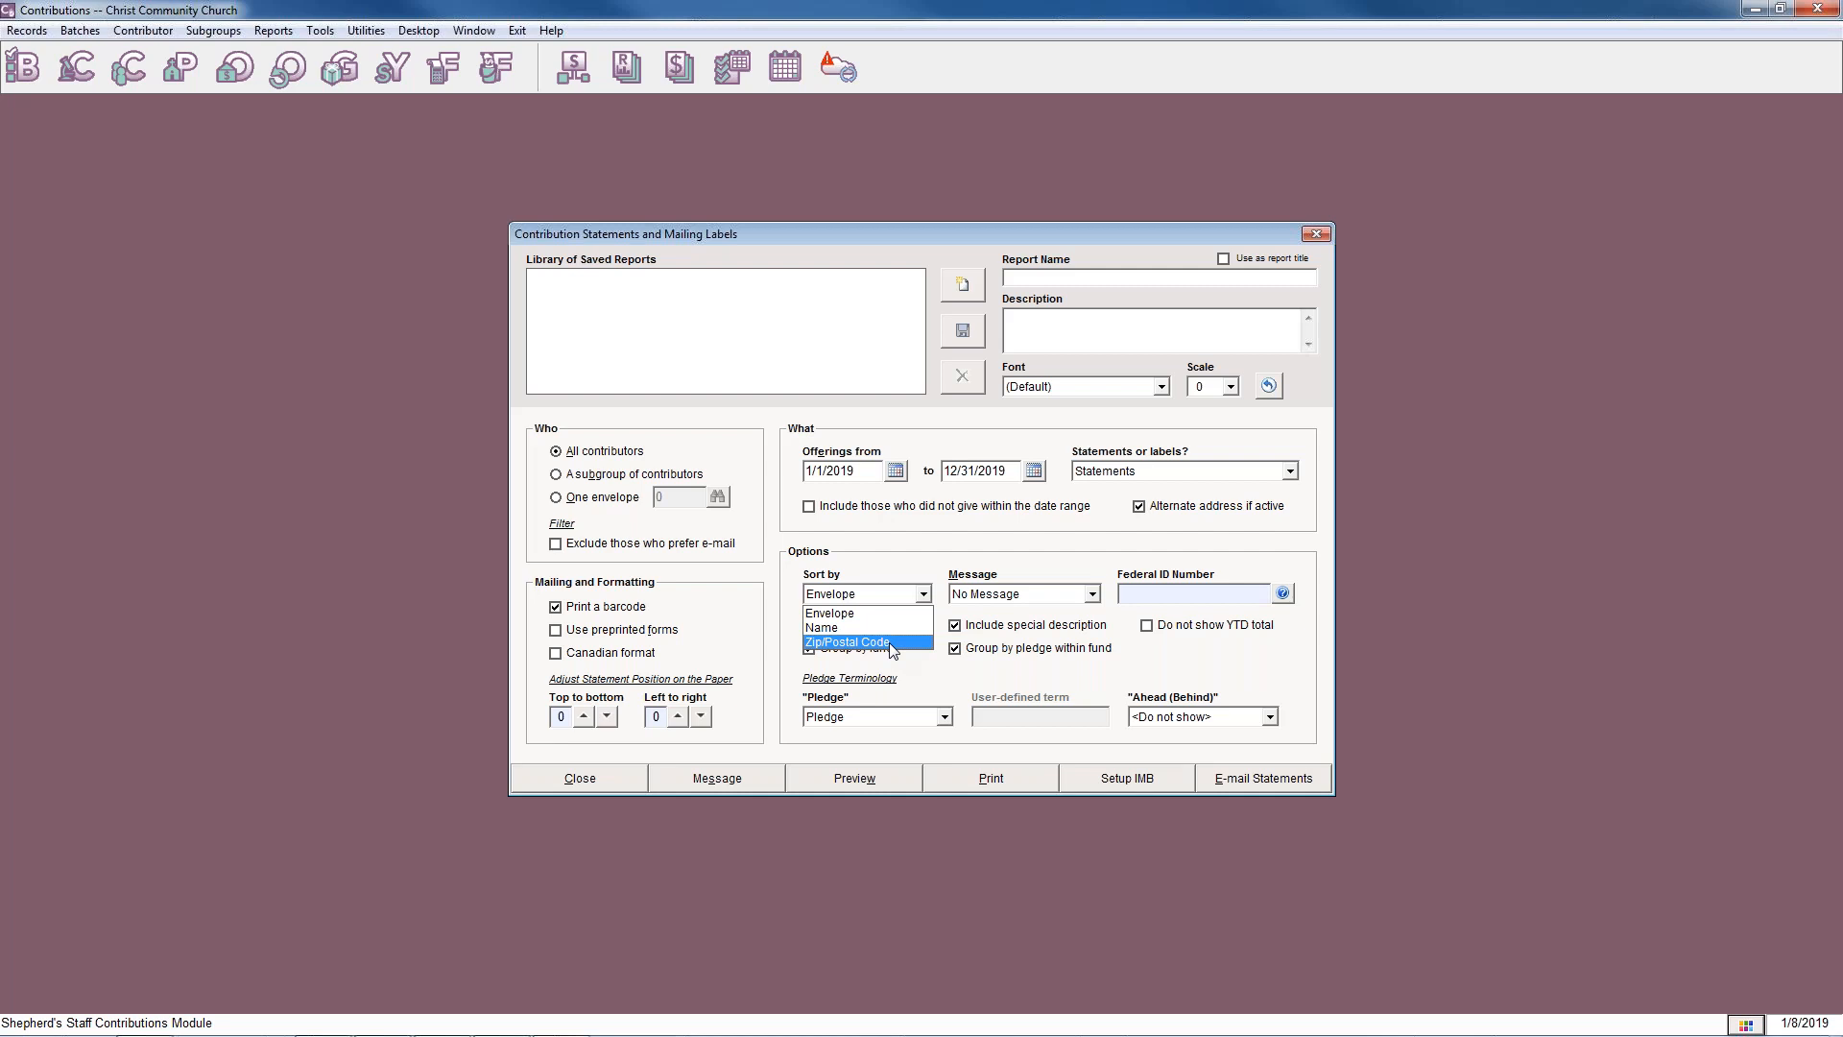
click(923, 687)
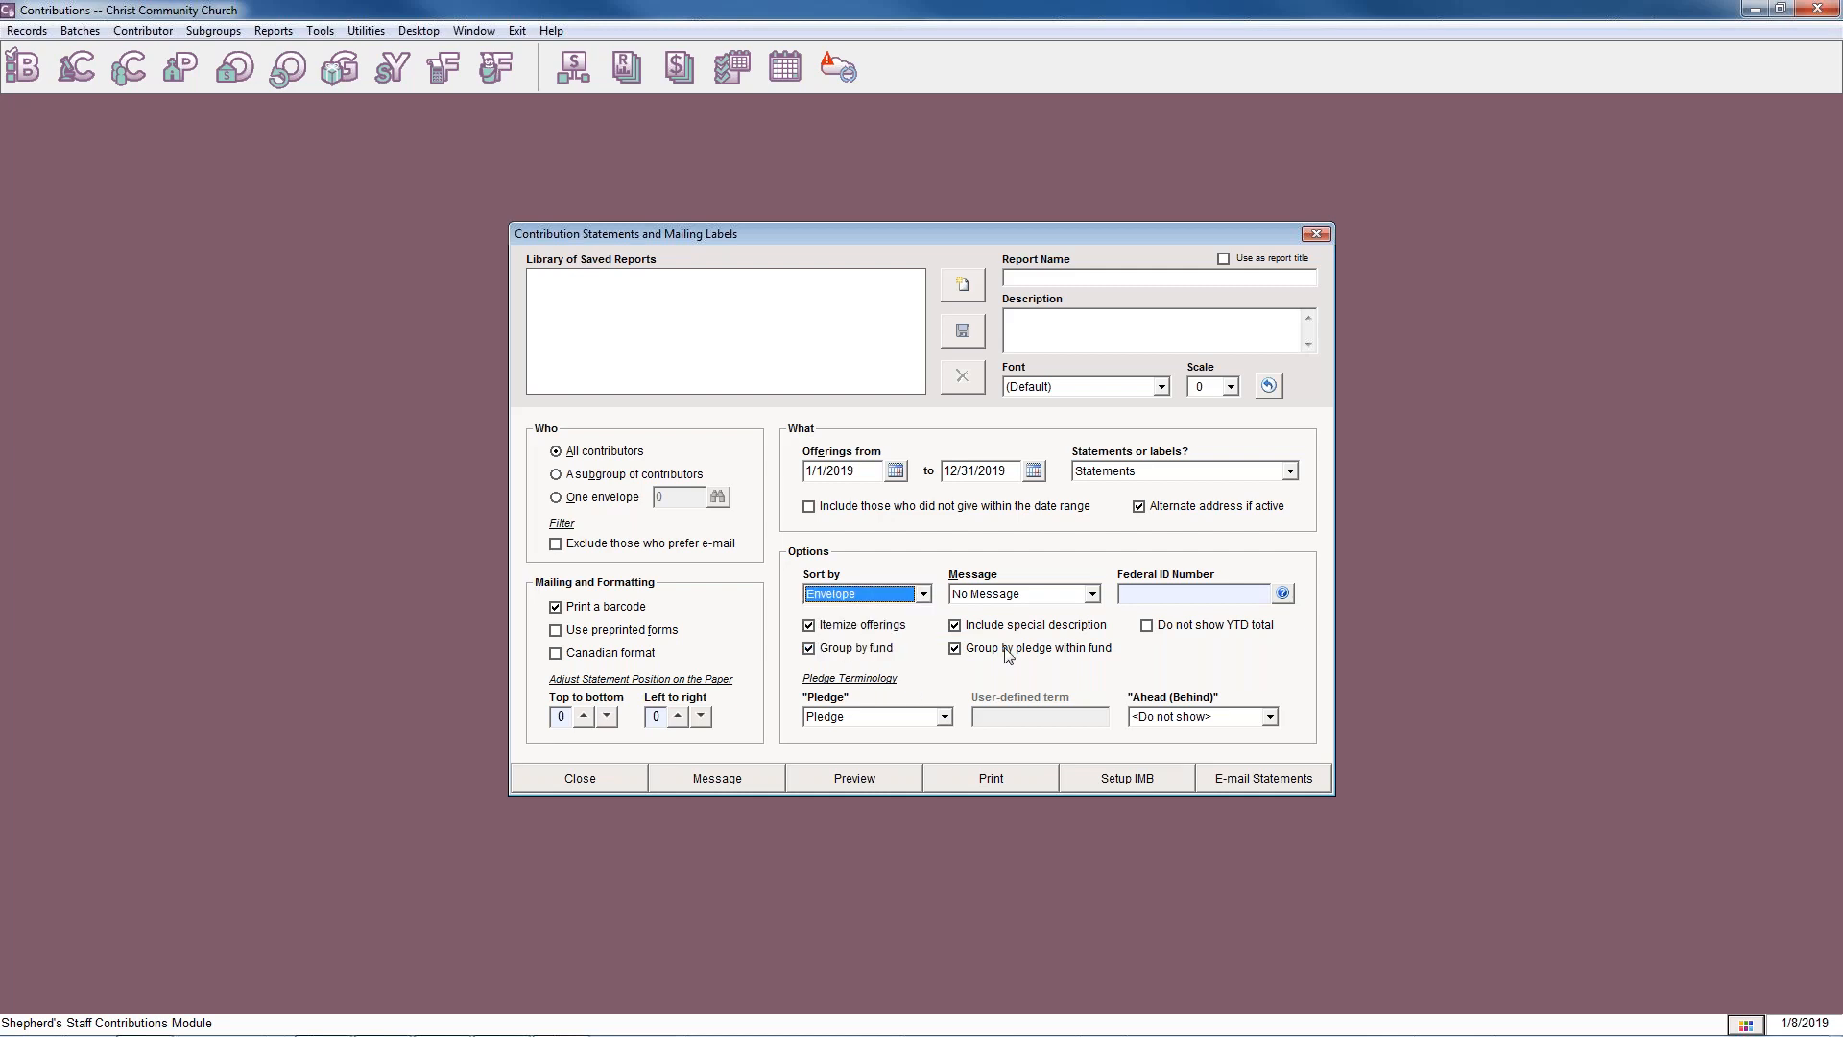
click(1092, 593)
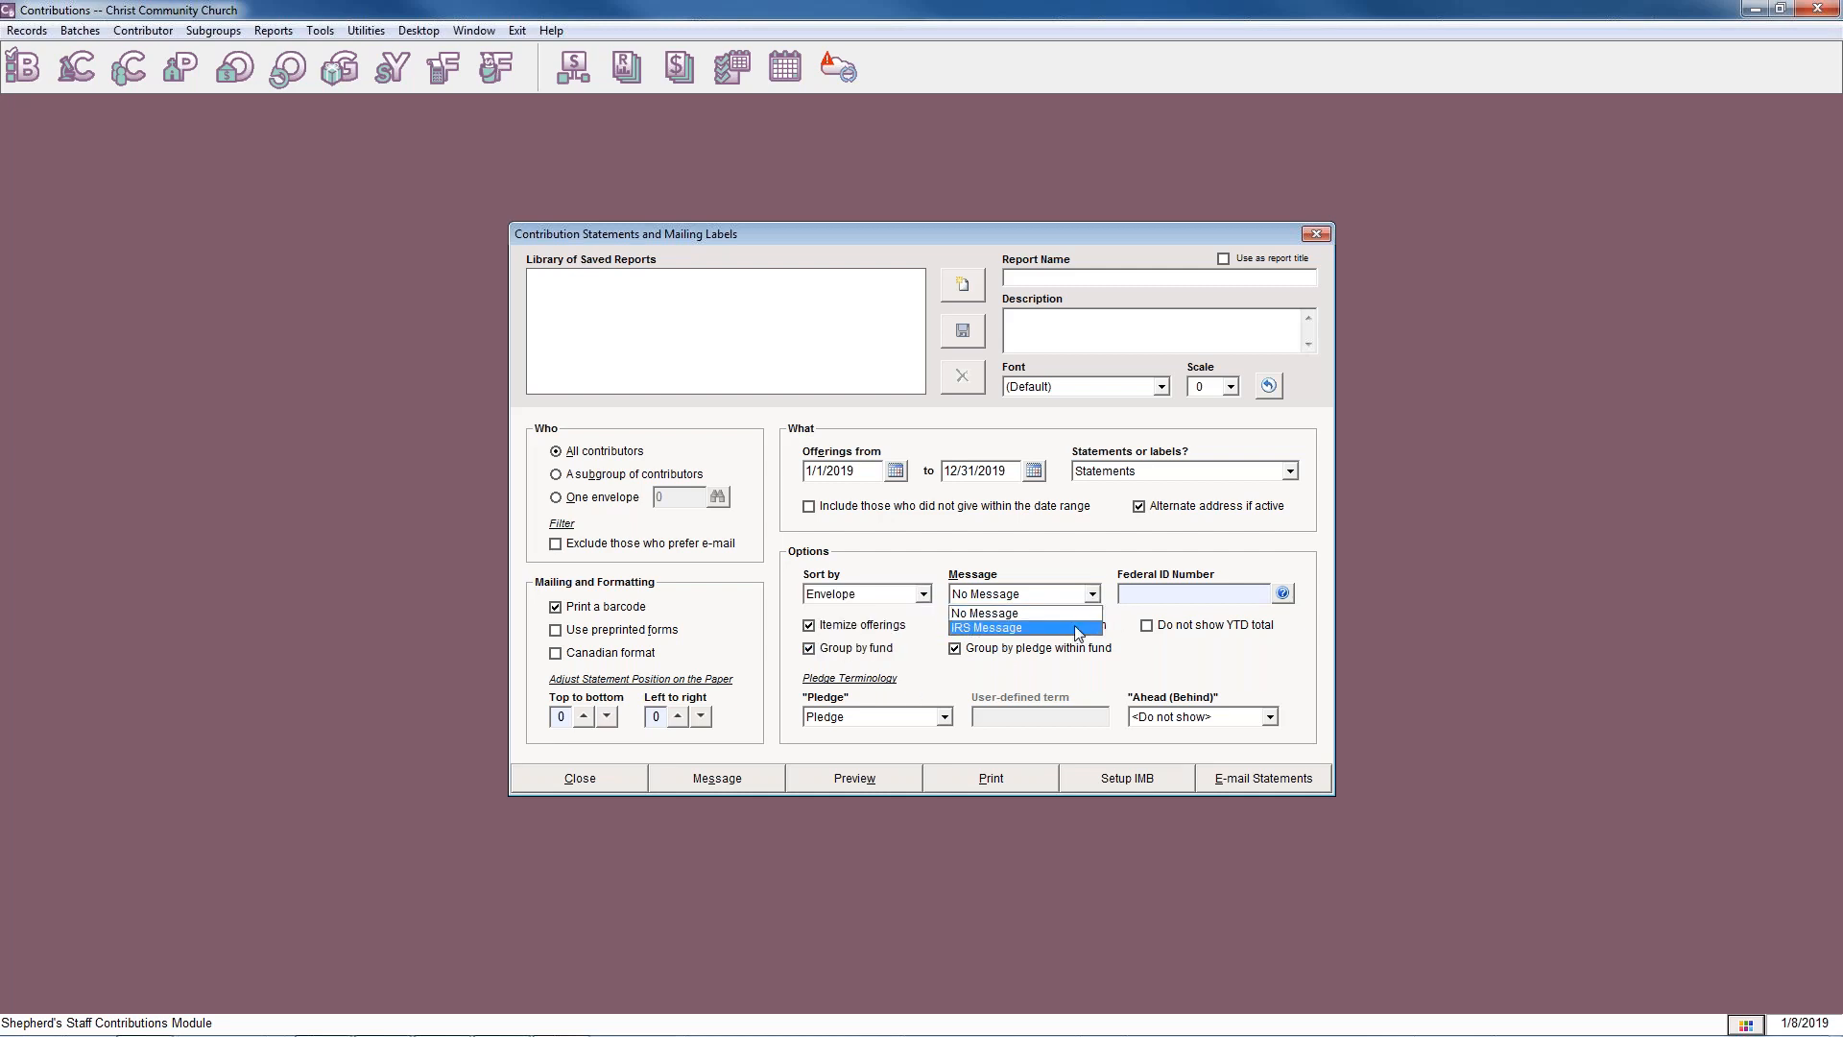
click(1112, 645)
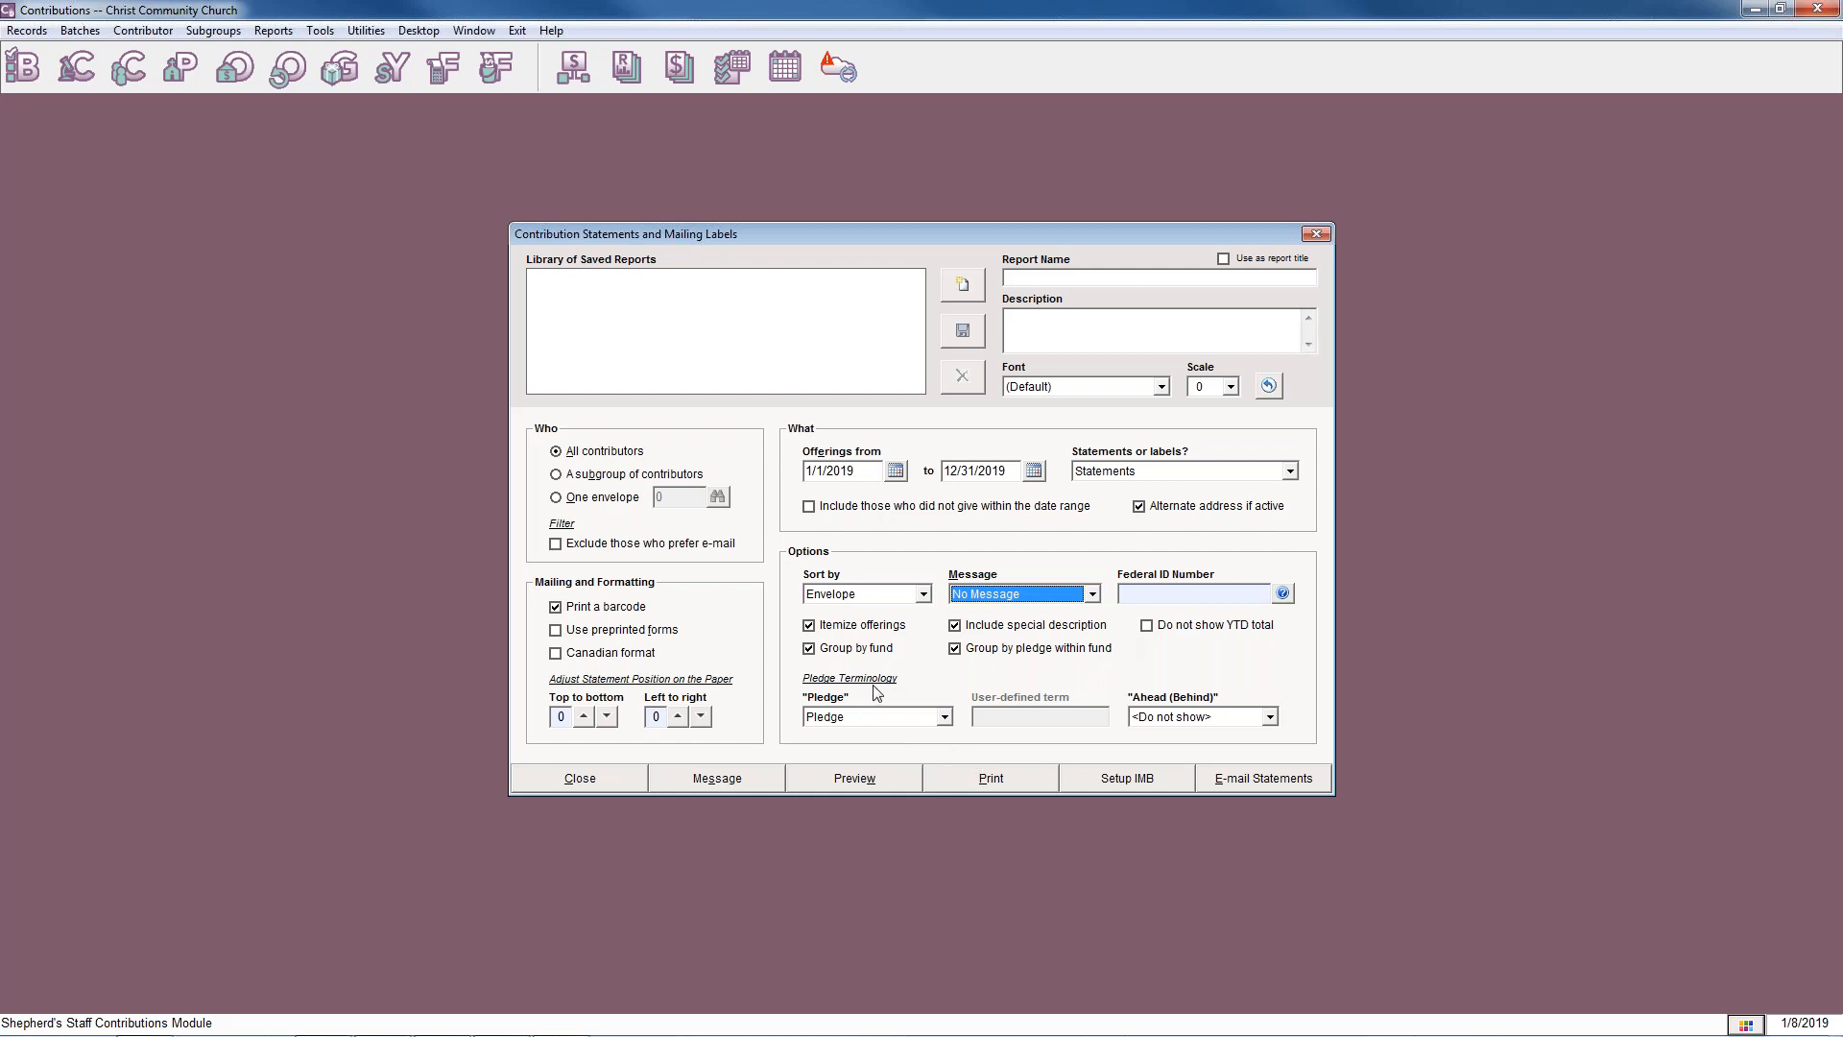
Try the user-defined pledge term, return it to Pledge, and keep Ahead (Behind) set to <Do not show>.
click(942, 717)
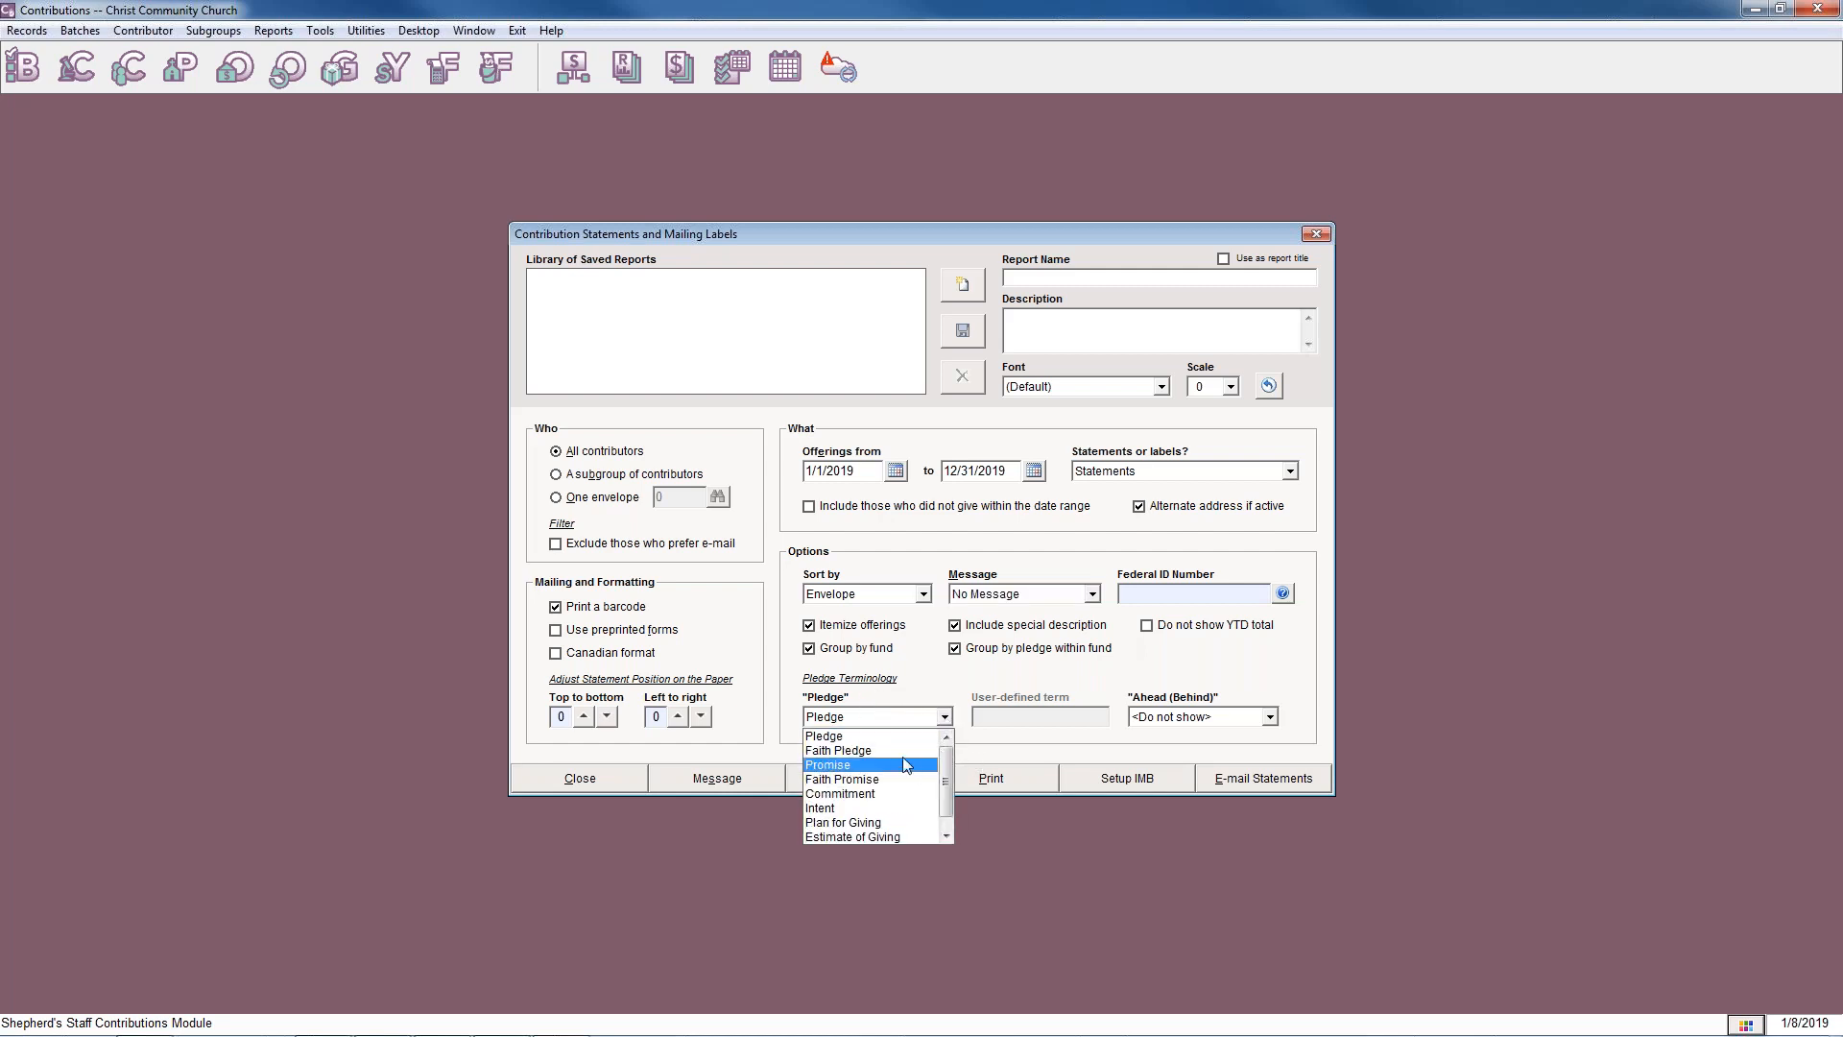
drag(946, 766, 946, 777)
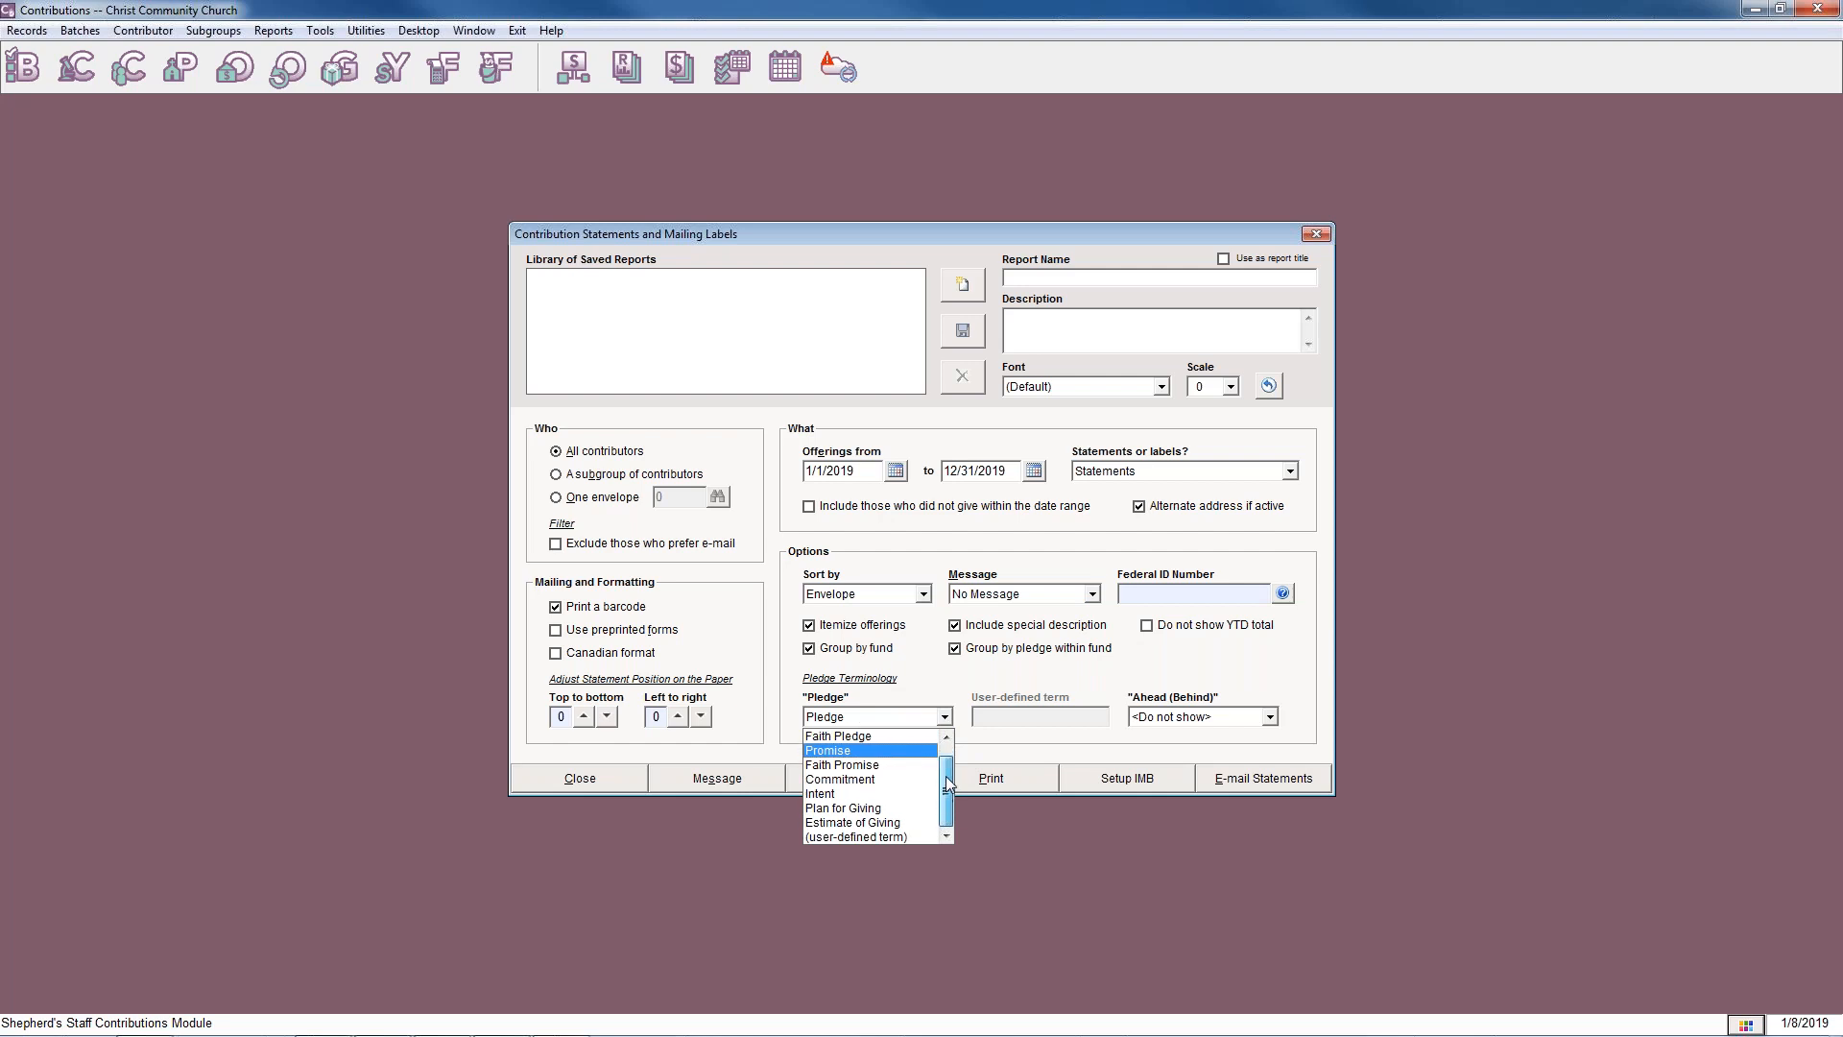
click(894, 829)
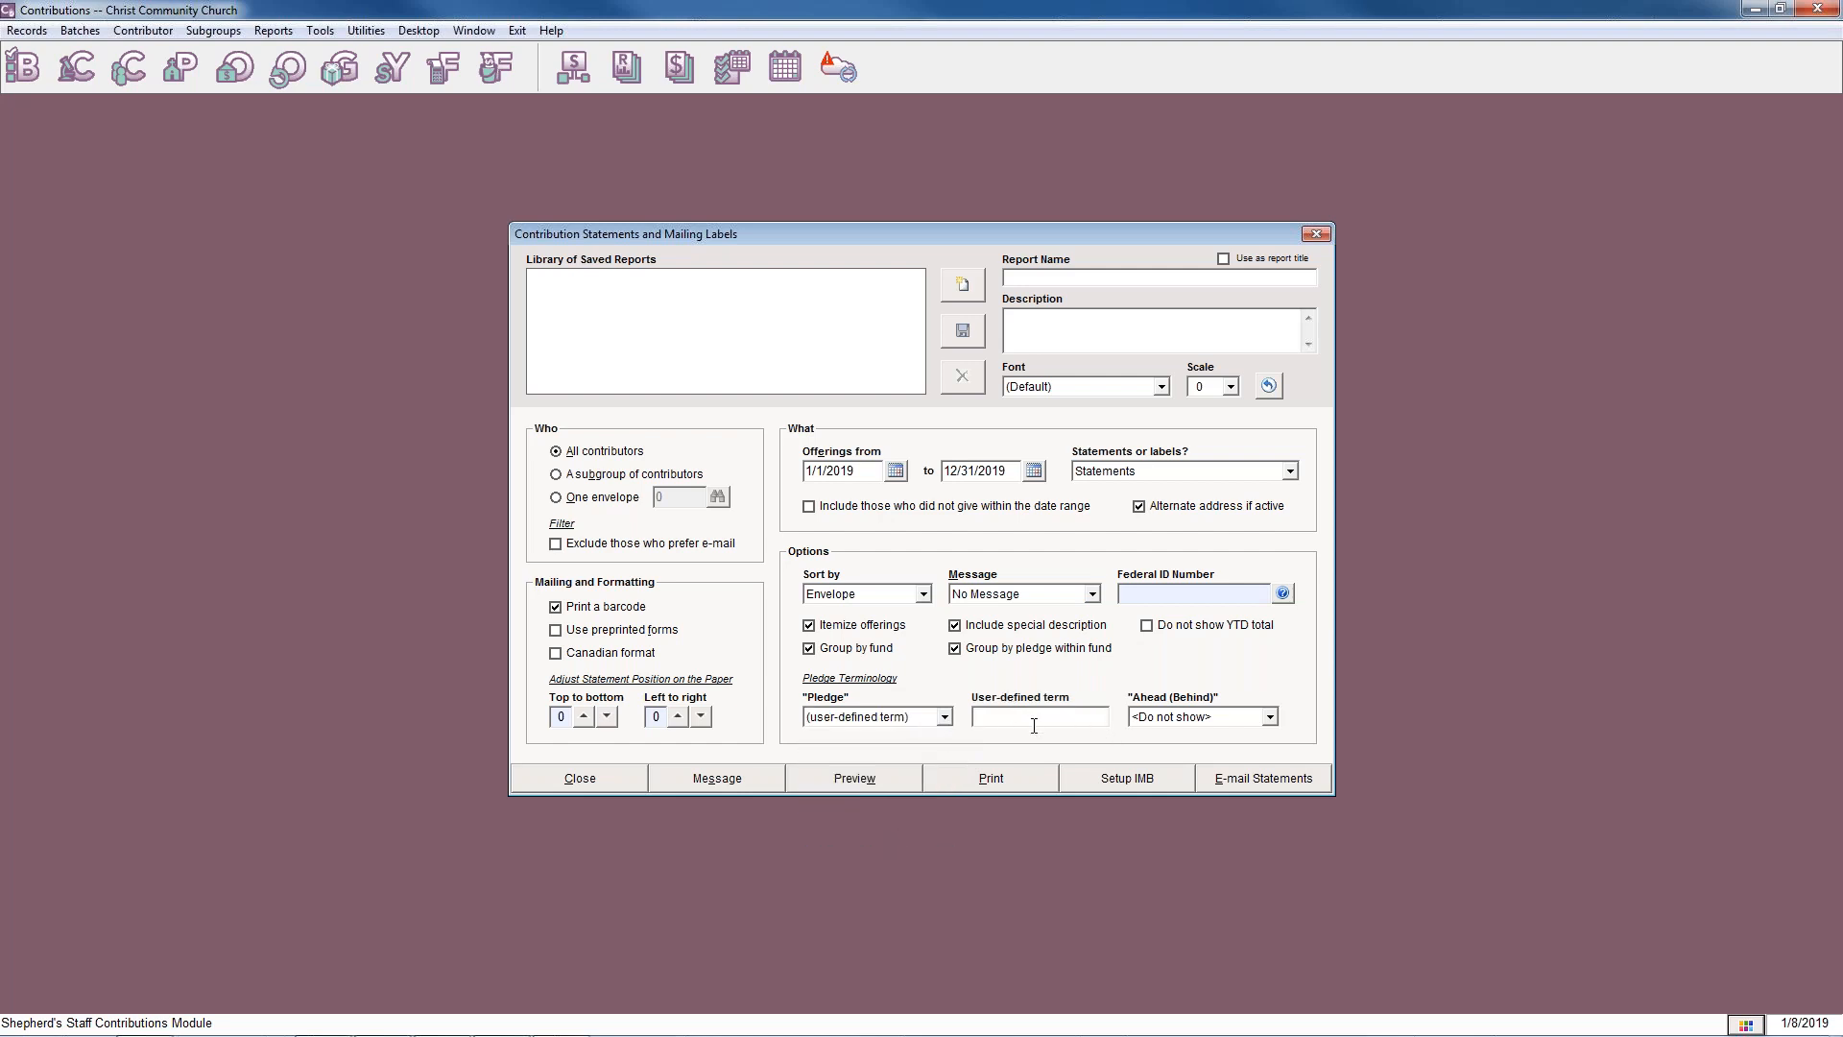
click(944, 718)
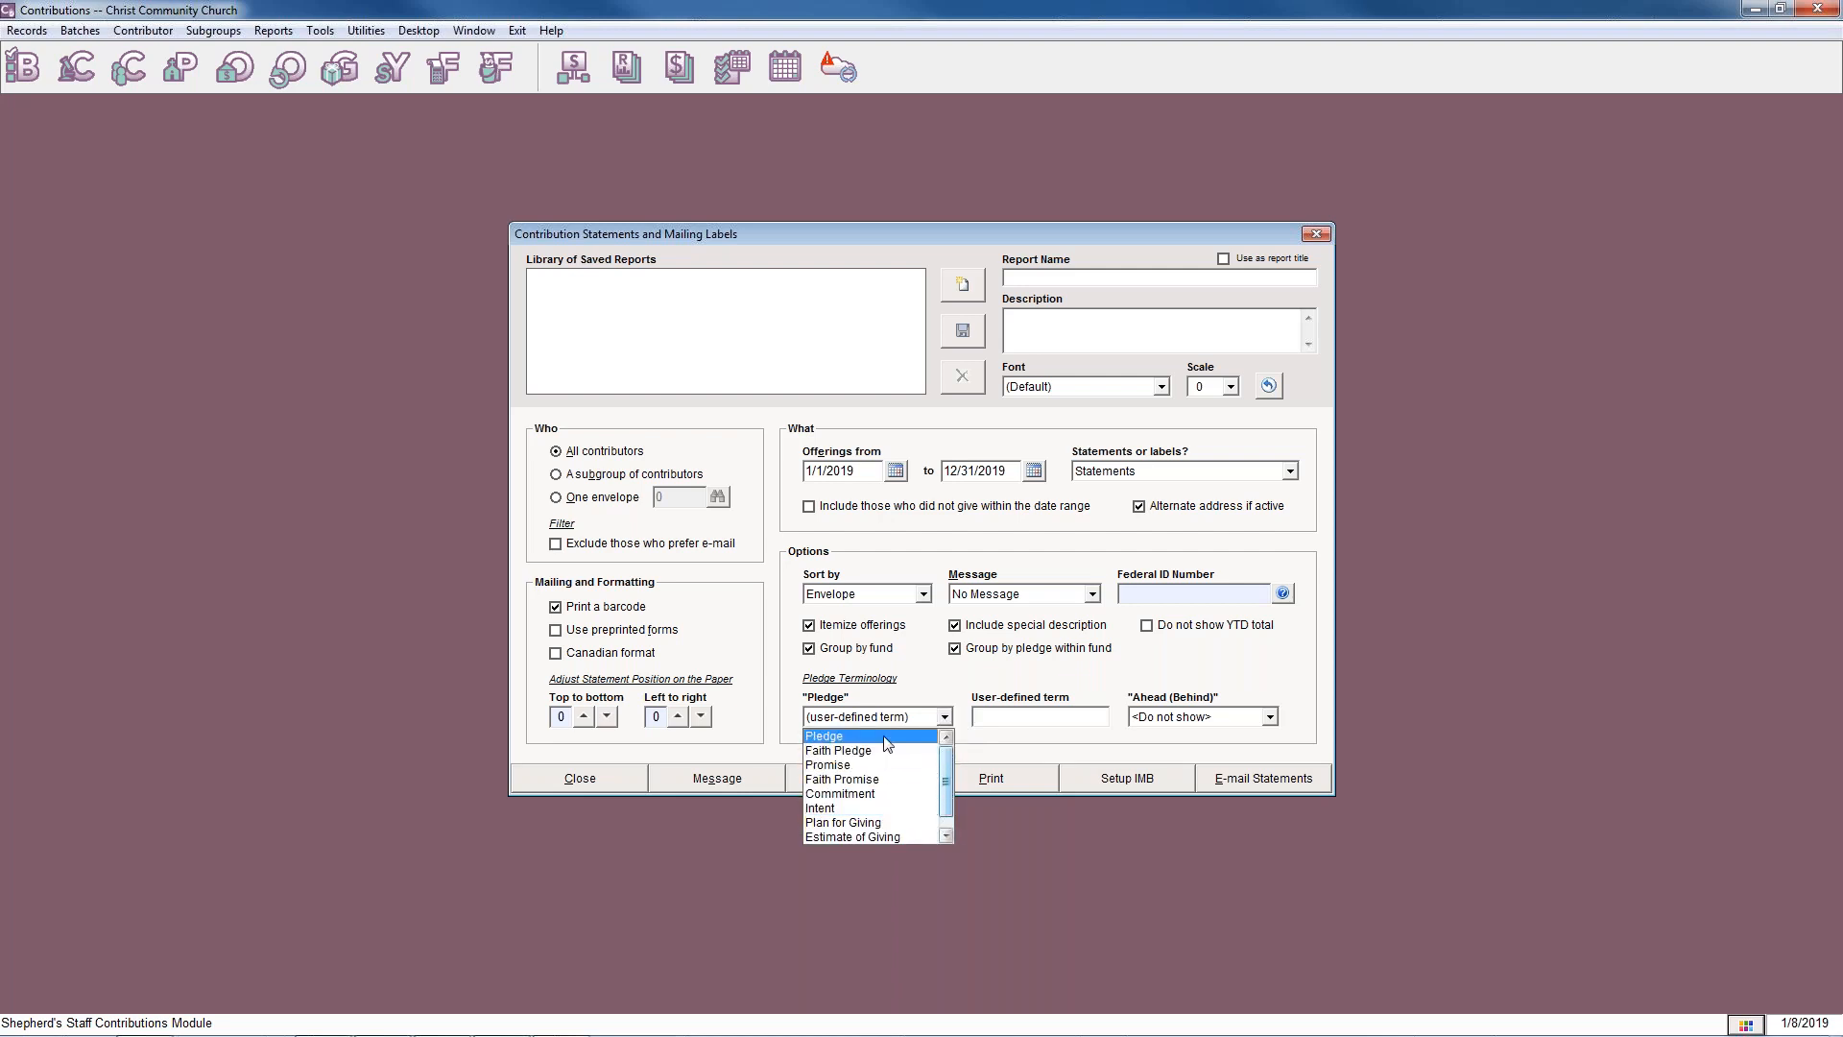
click(884, 738)
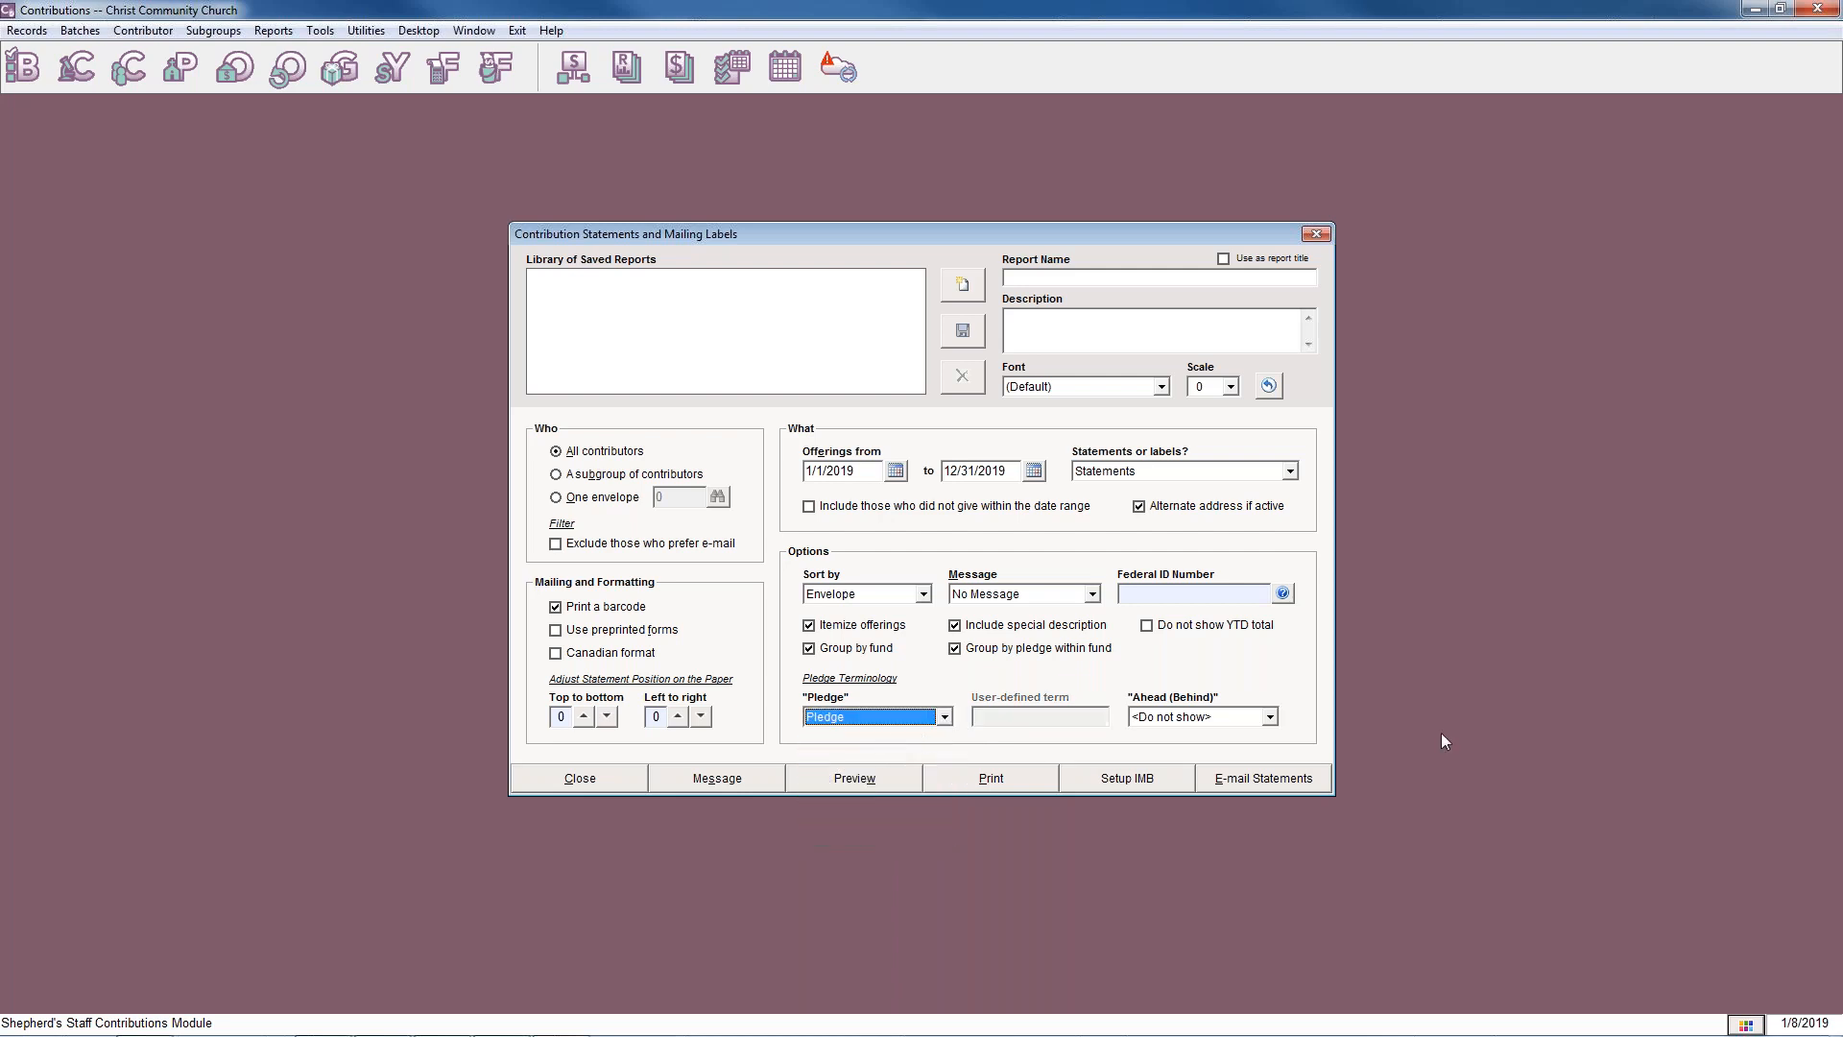
click(1275, 717)
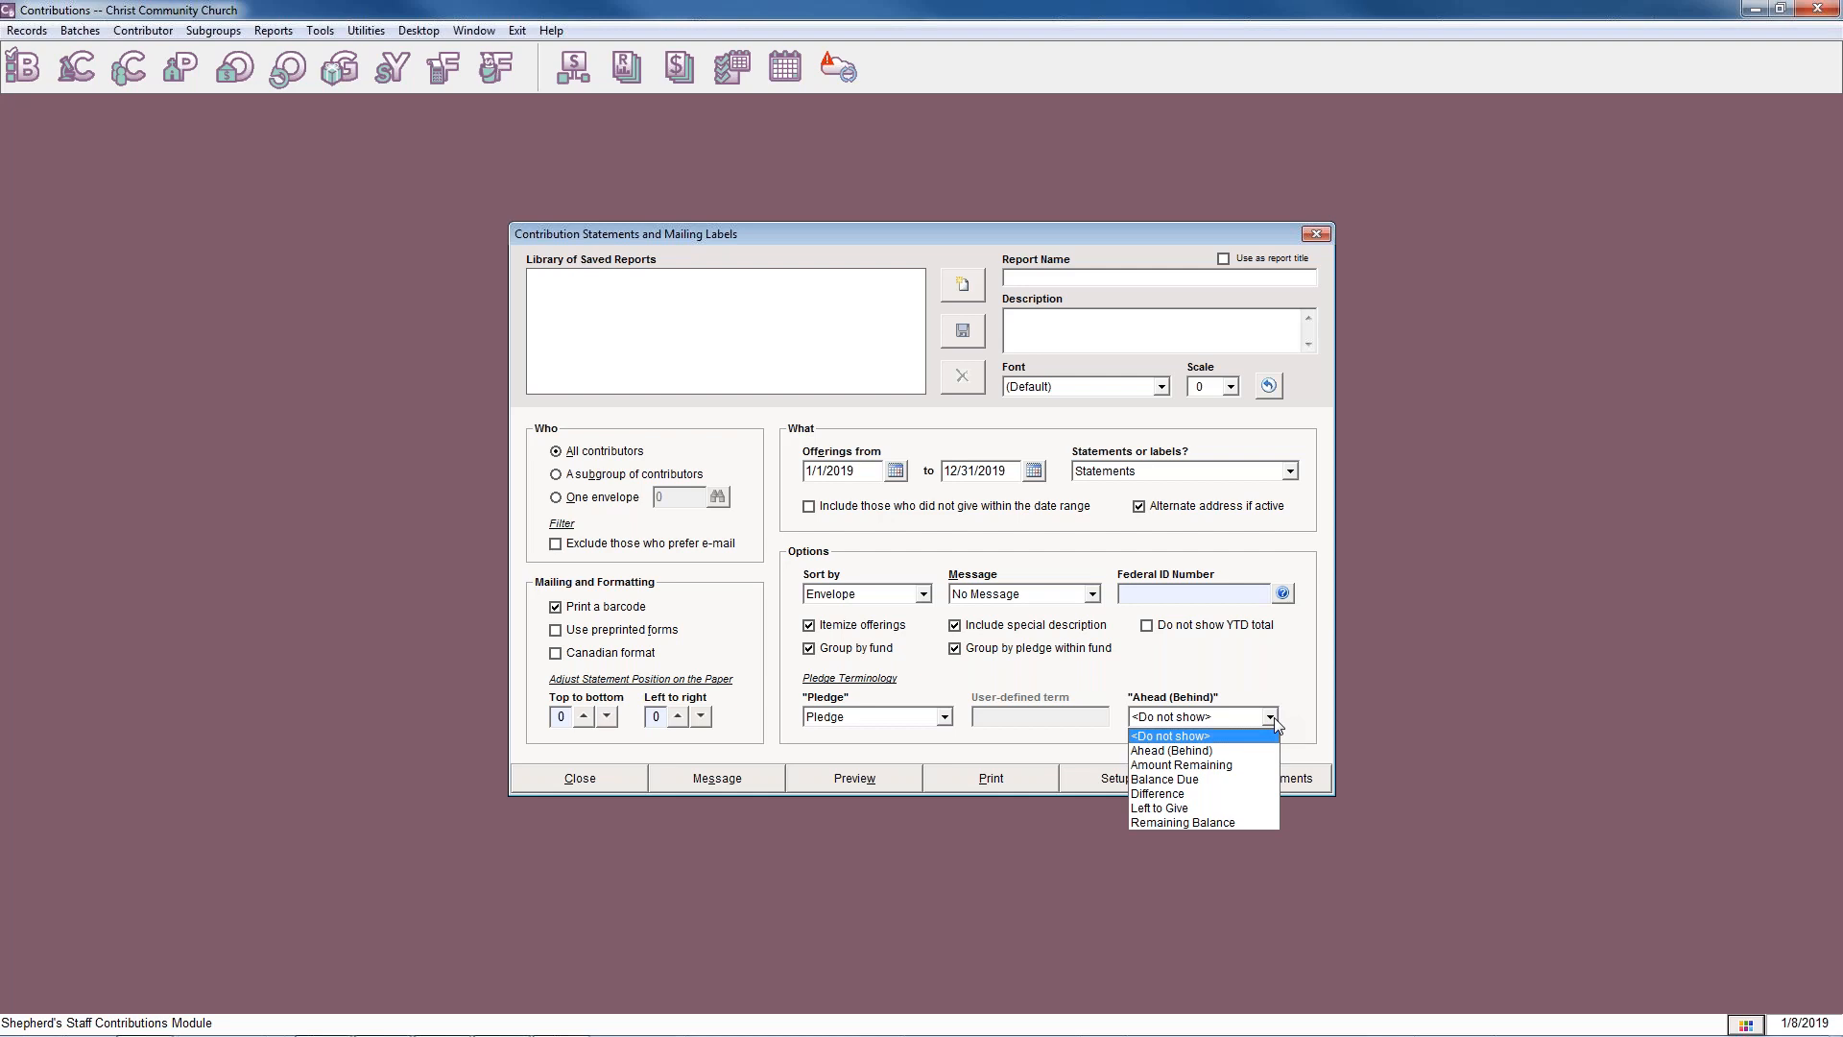
click(1161, 736)
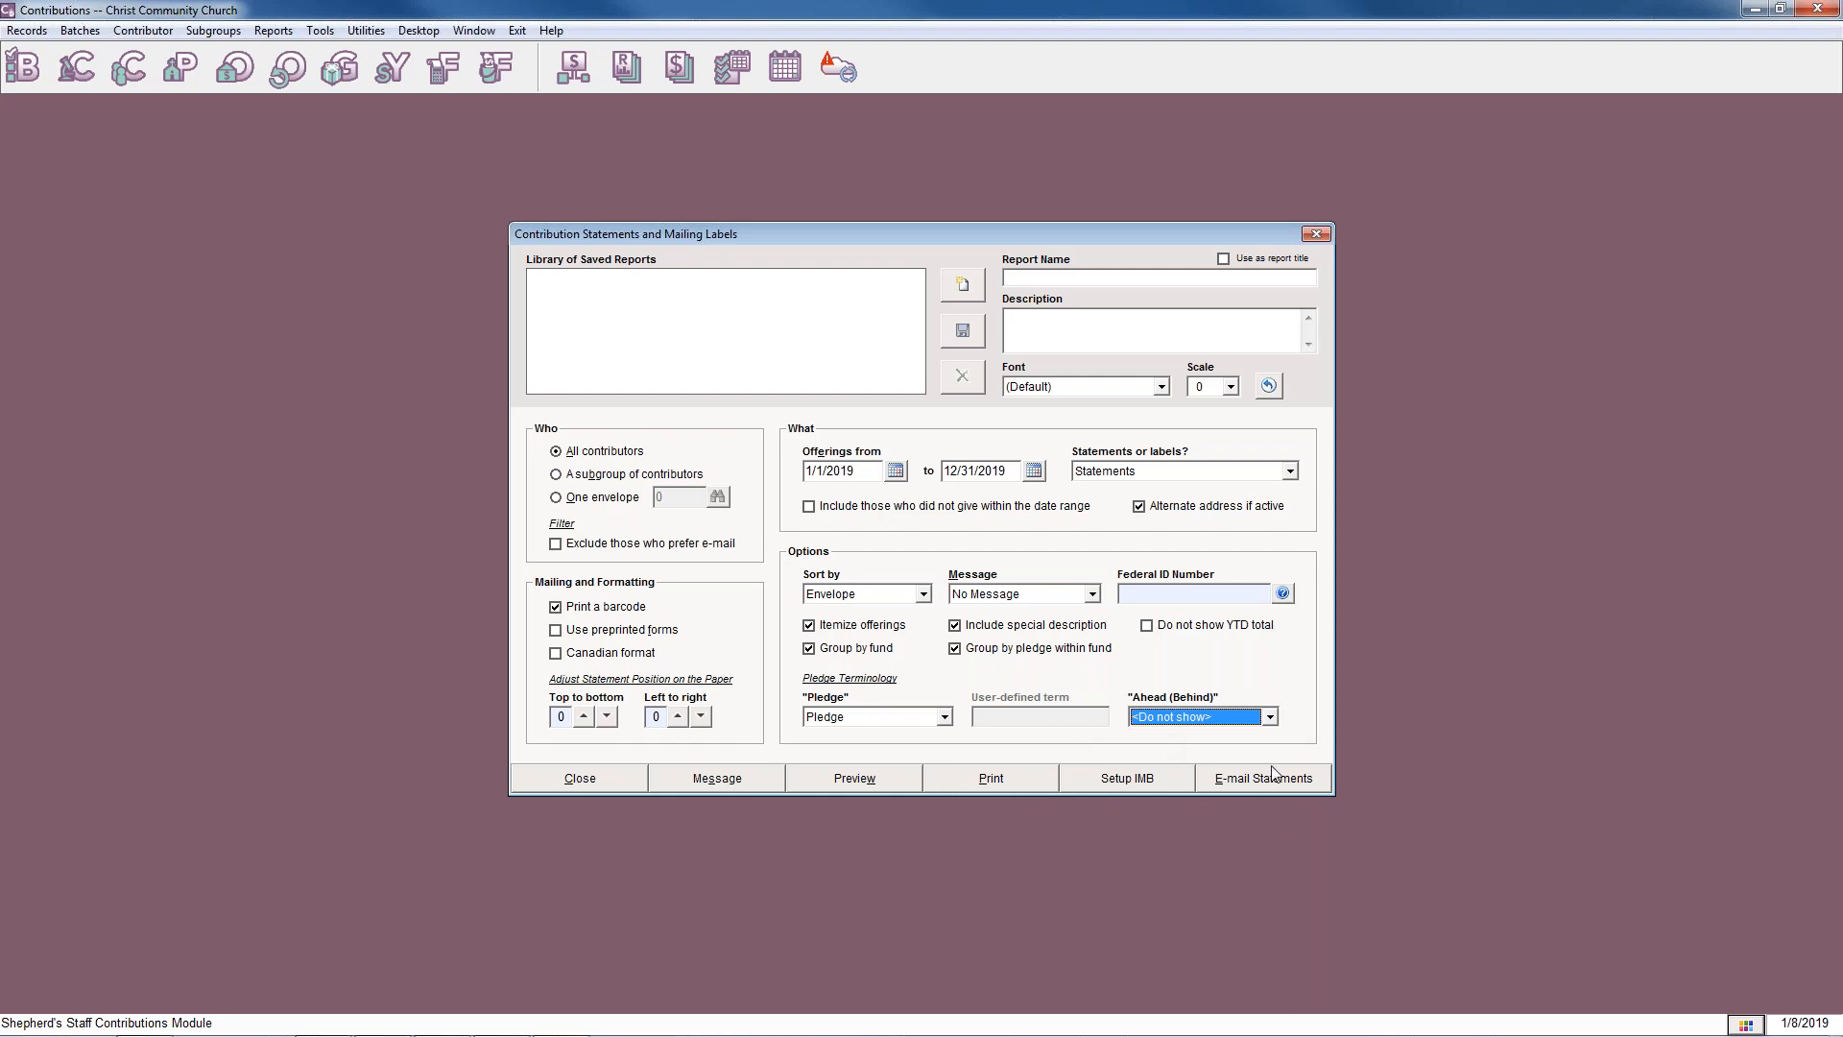
Preview the contribution statements and page back and forth through them to examine their fund and pledge details.
click(816, 787)
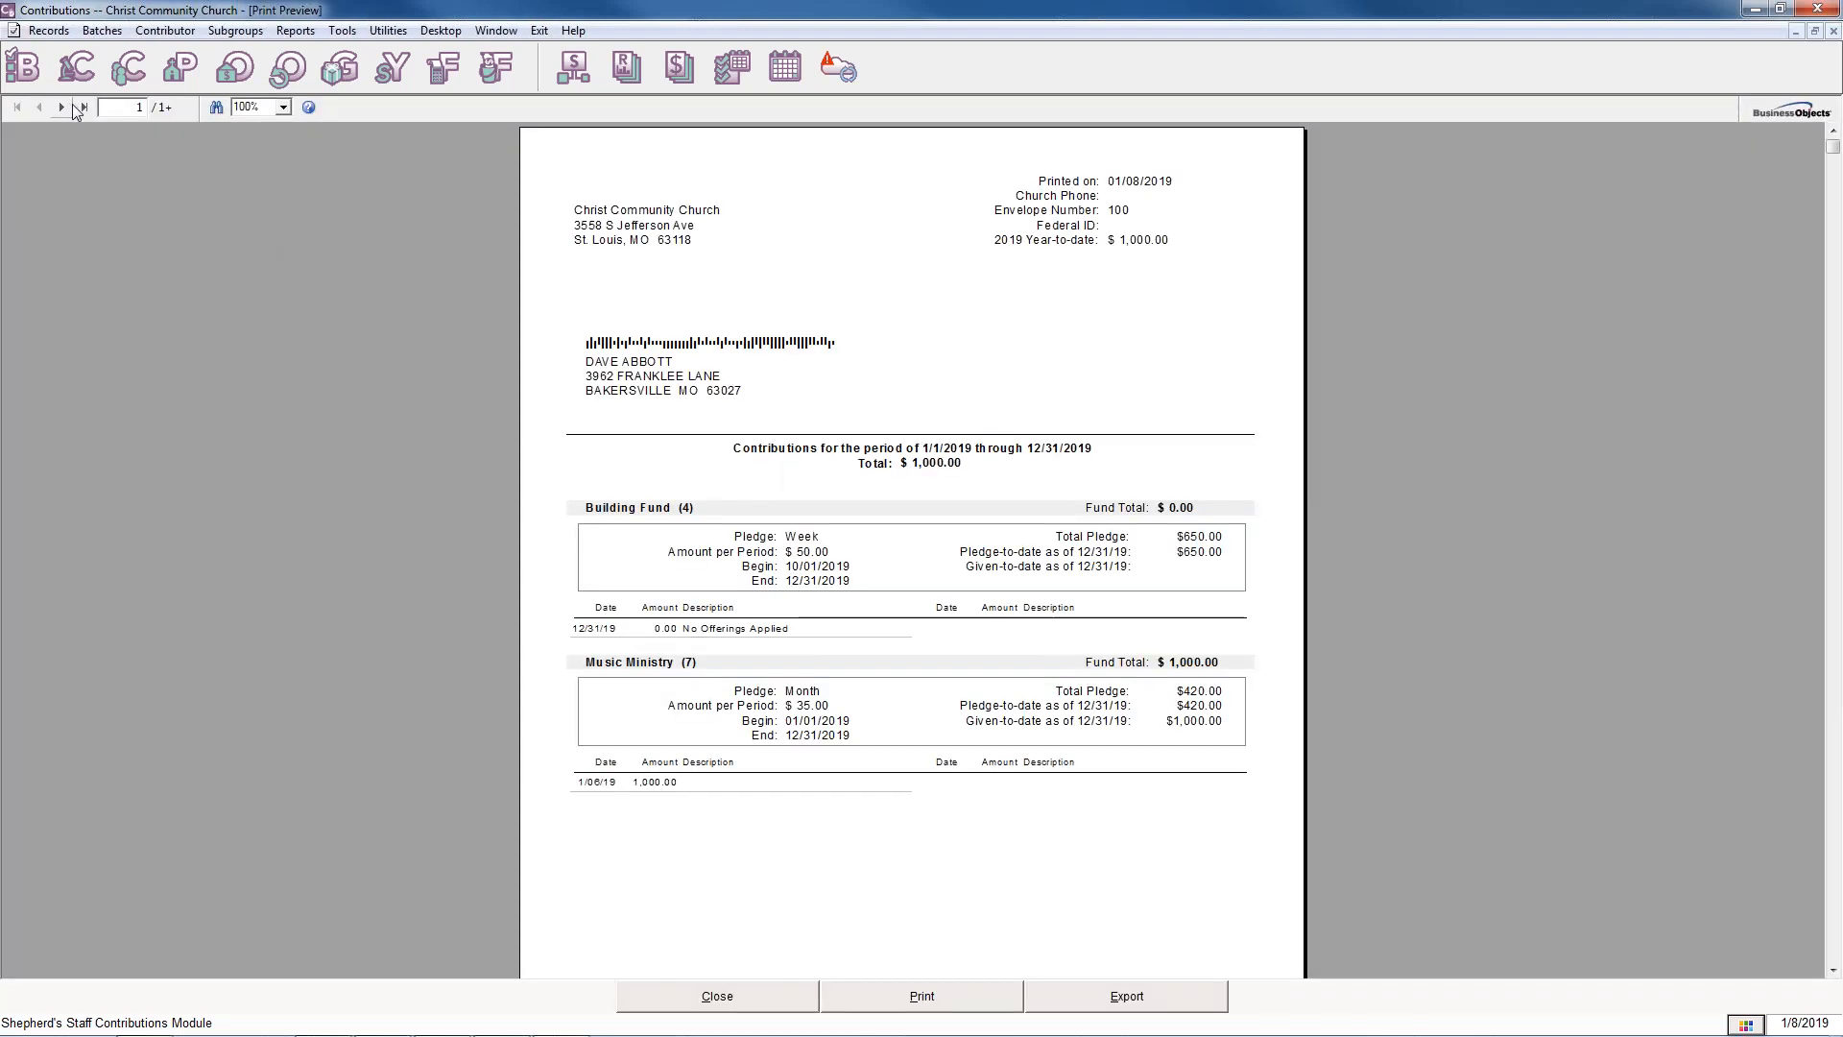
click(970, 363)
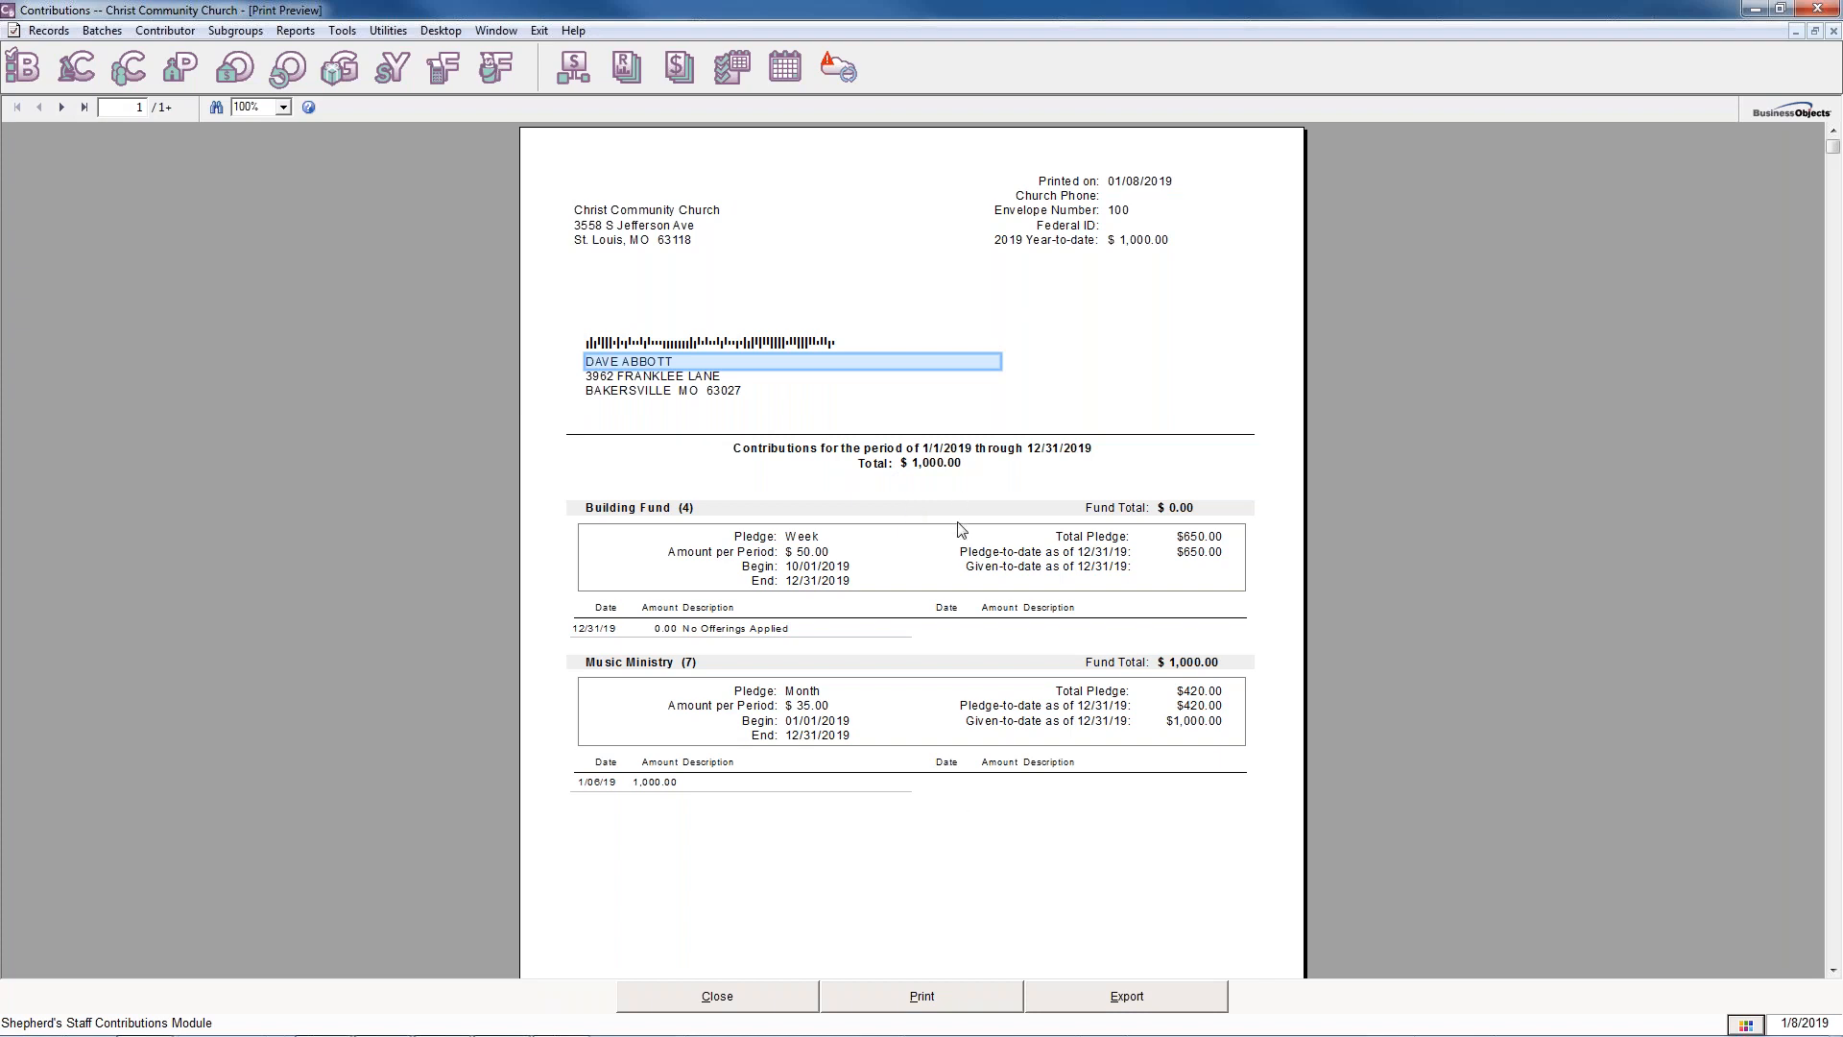
click(84, 106)
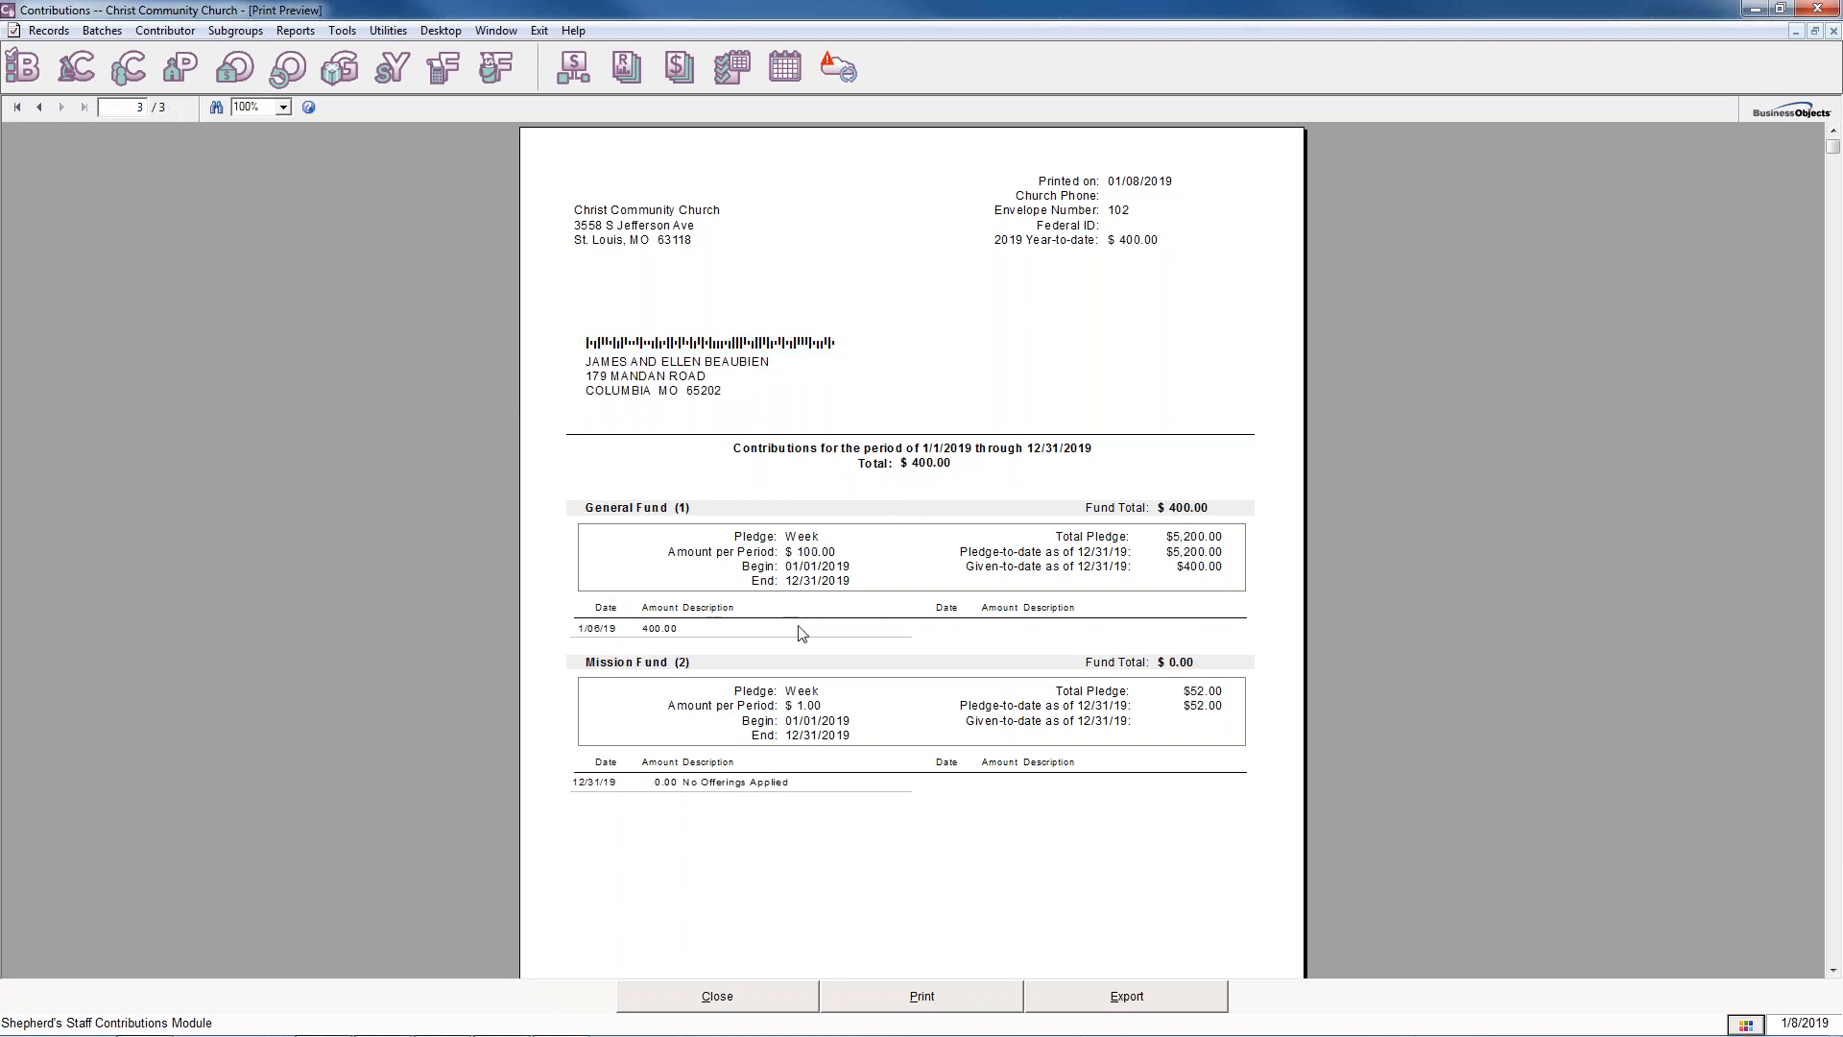
click(39, 106)
click(39, 106)
click(60, 107)
click(61, 107)
View the available statement export formats without exporting, and close the preview and the statement settings.
click(1185, 983)
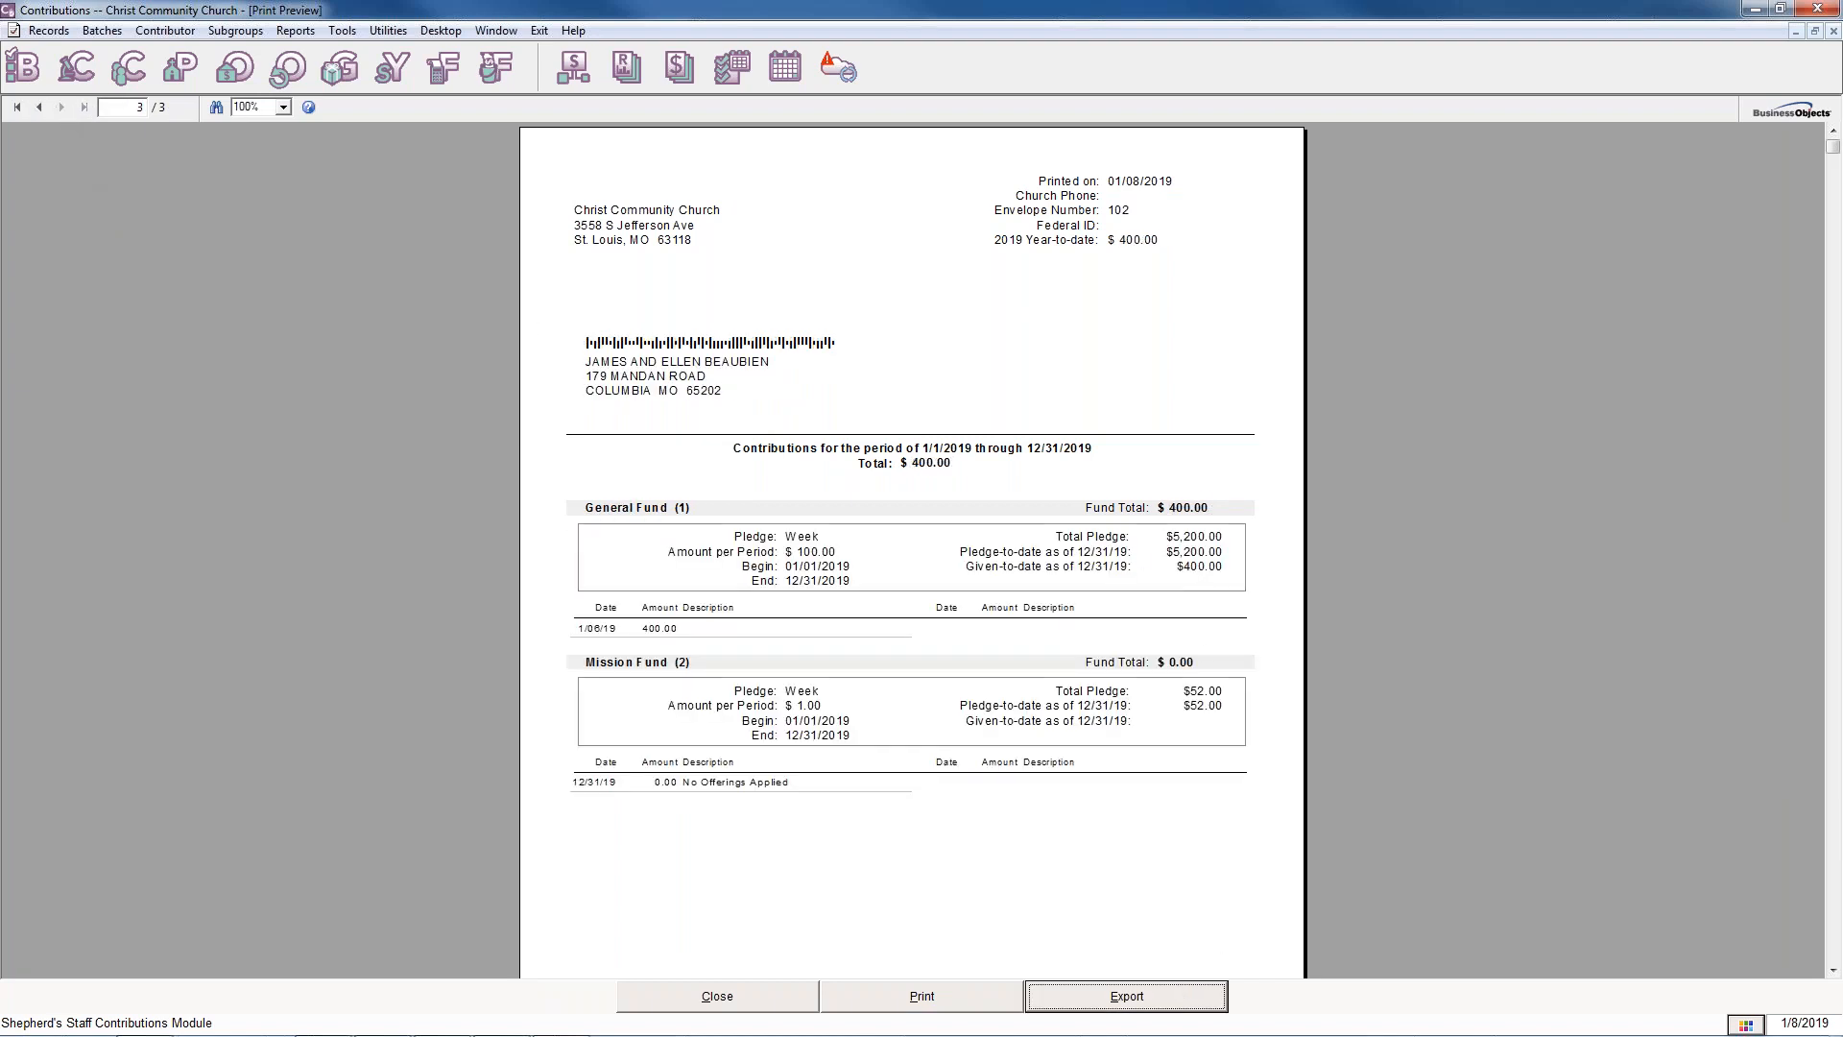
click(1007, 488)
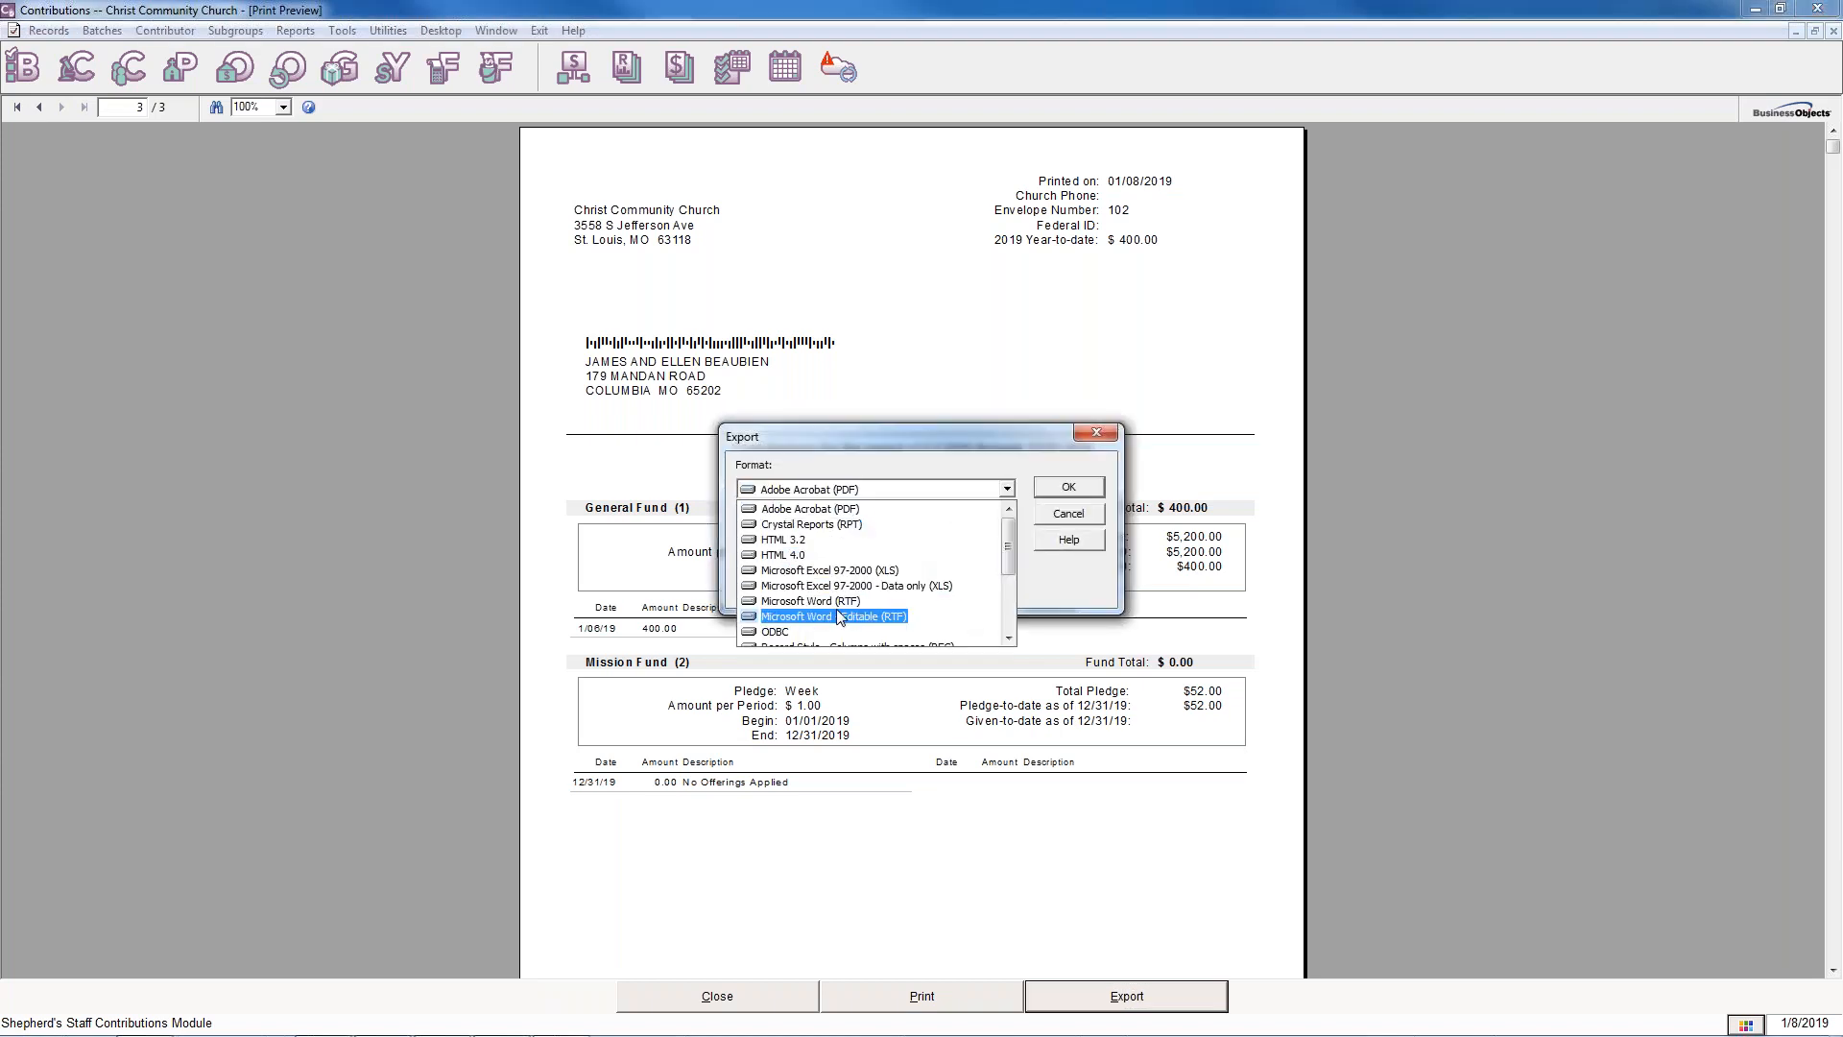
scroll(948, 588, down, 3)
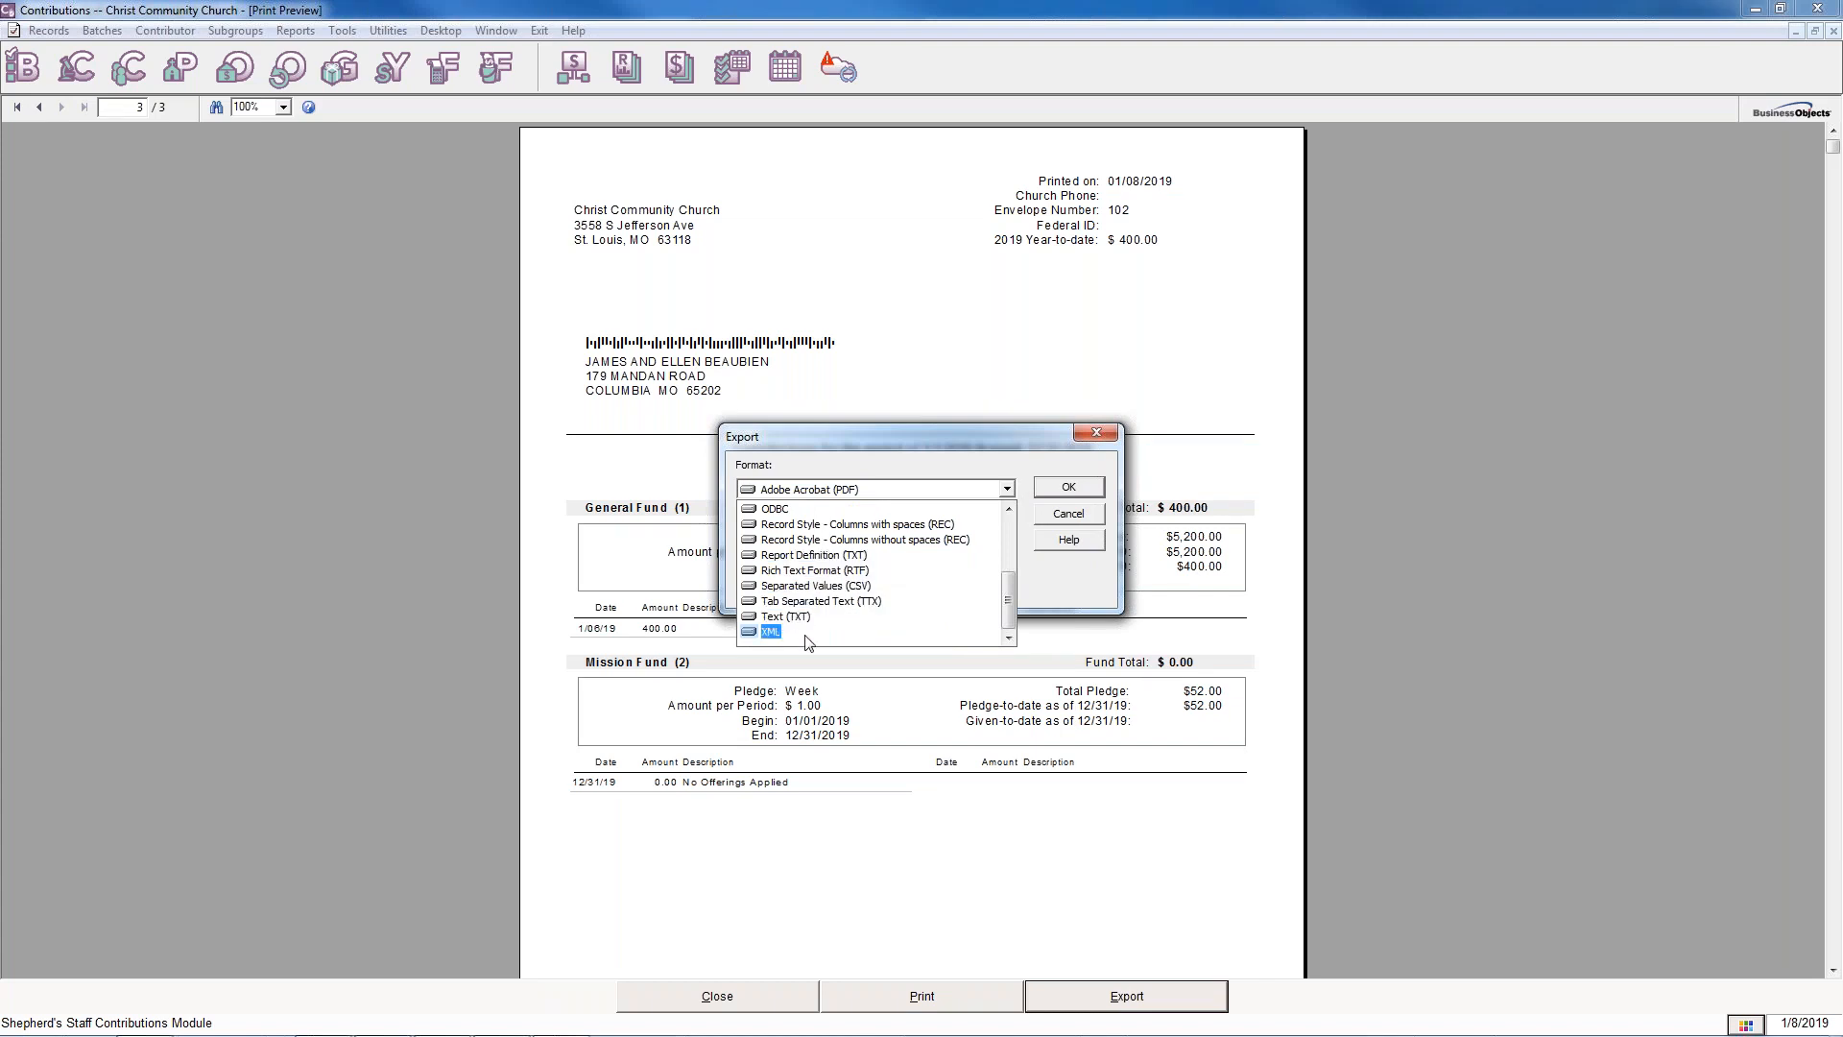
click(1083, 514)
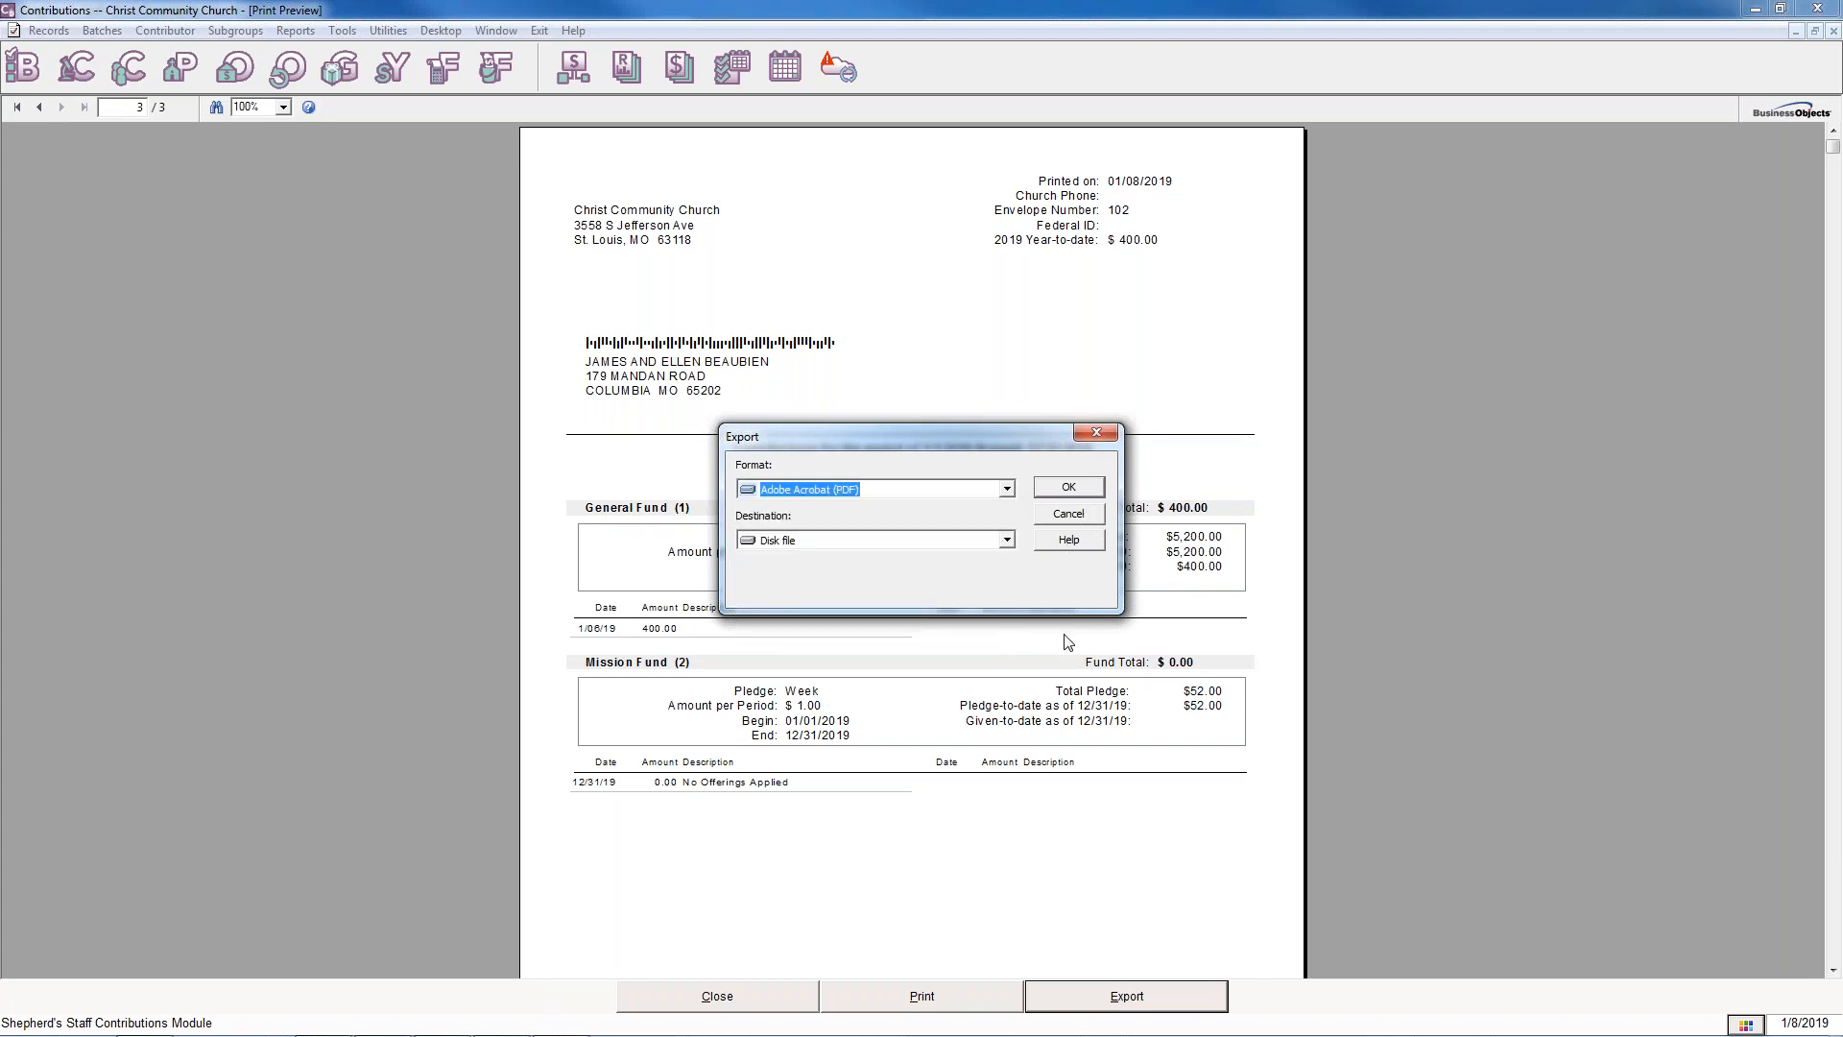
click(1069, 514)
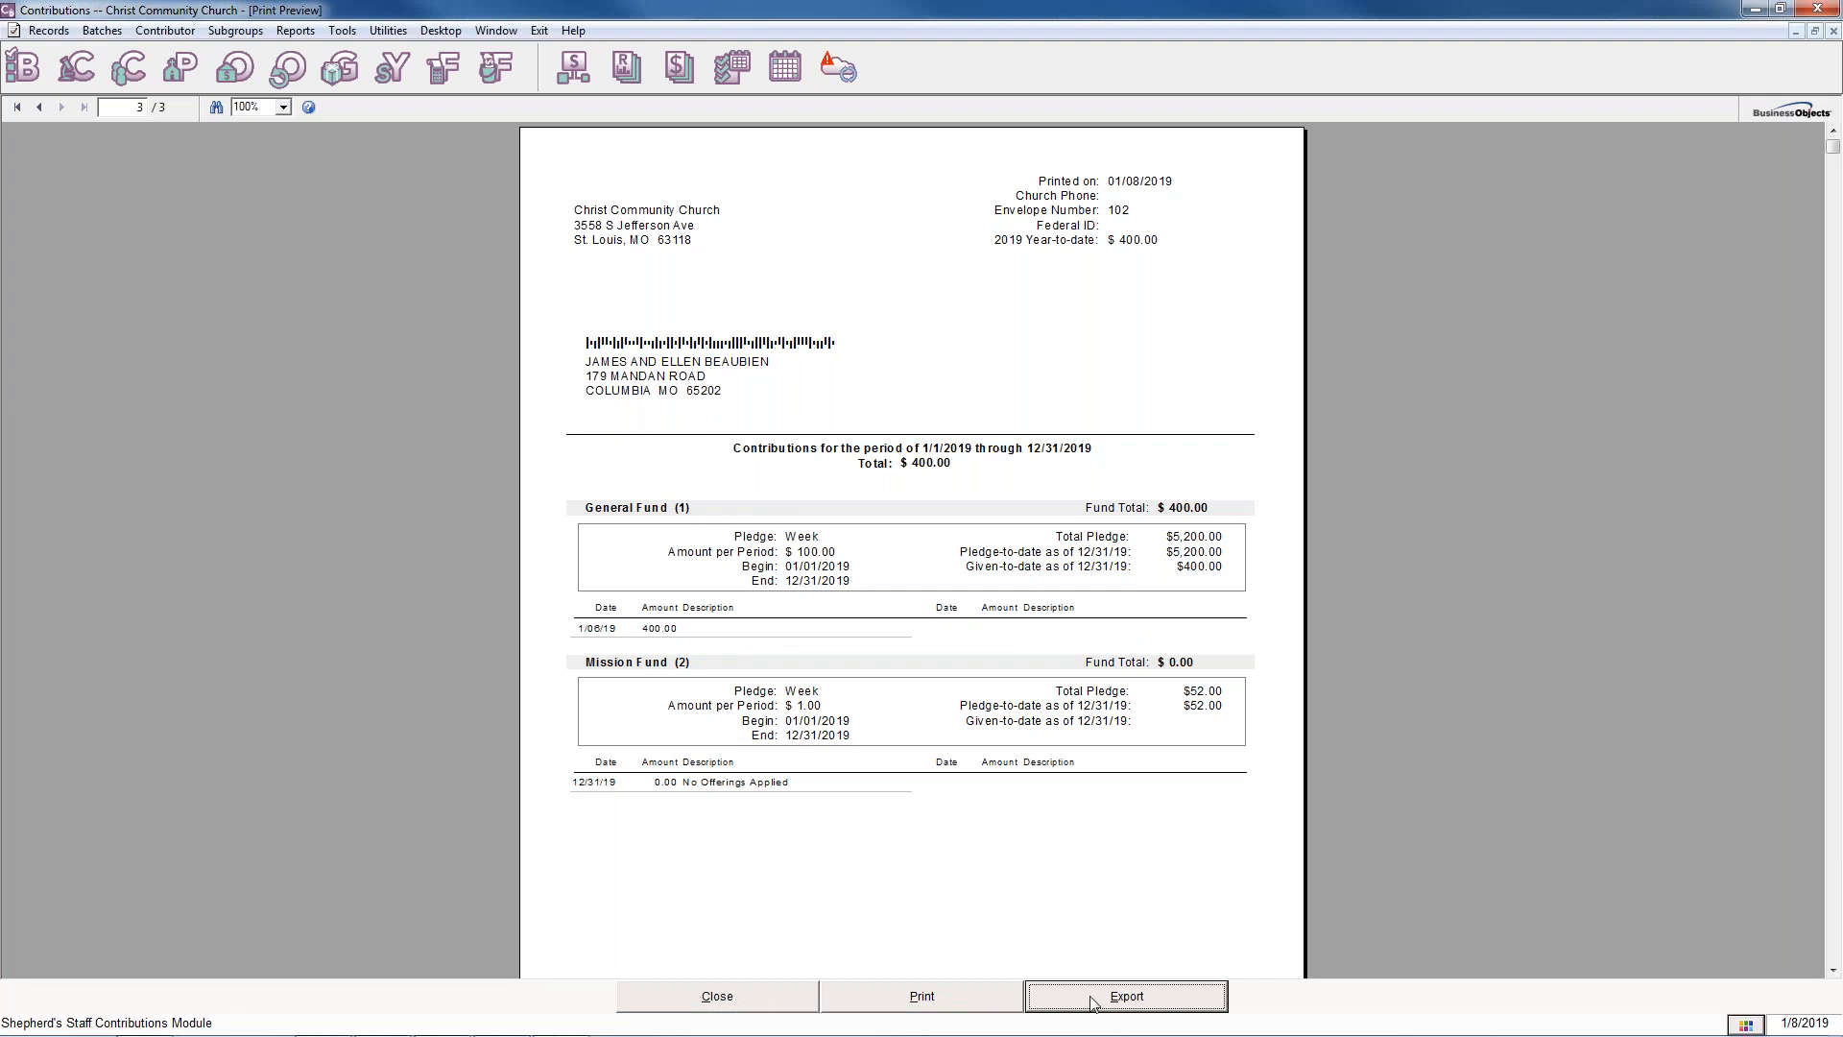
click(752, 998)
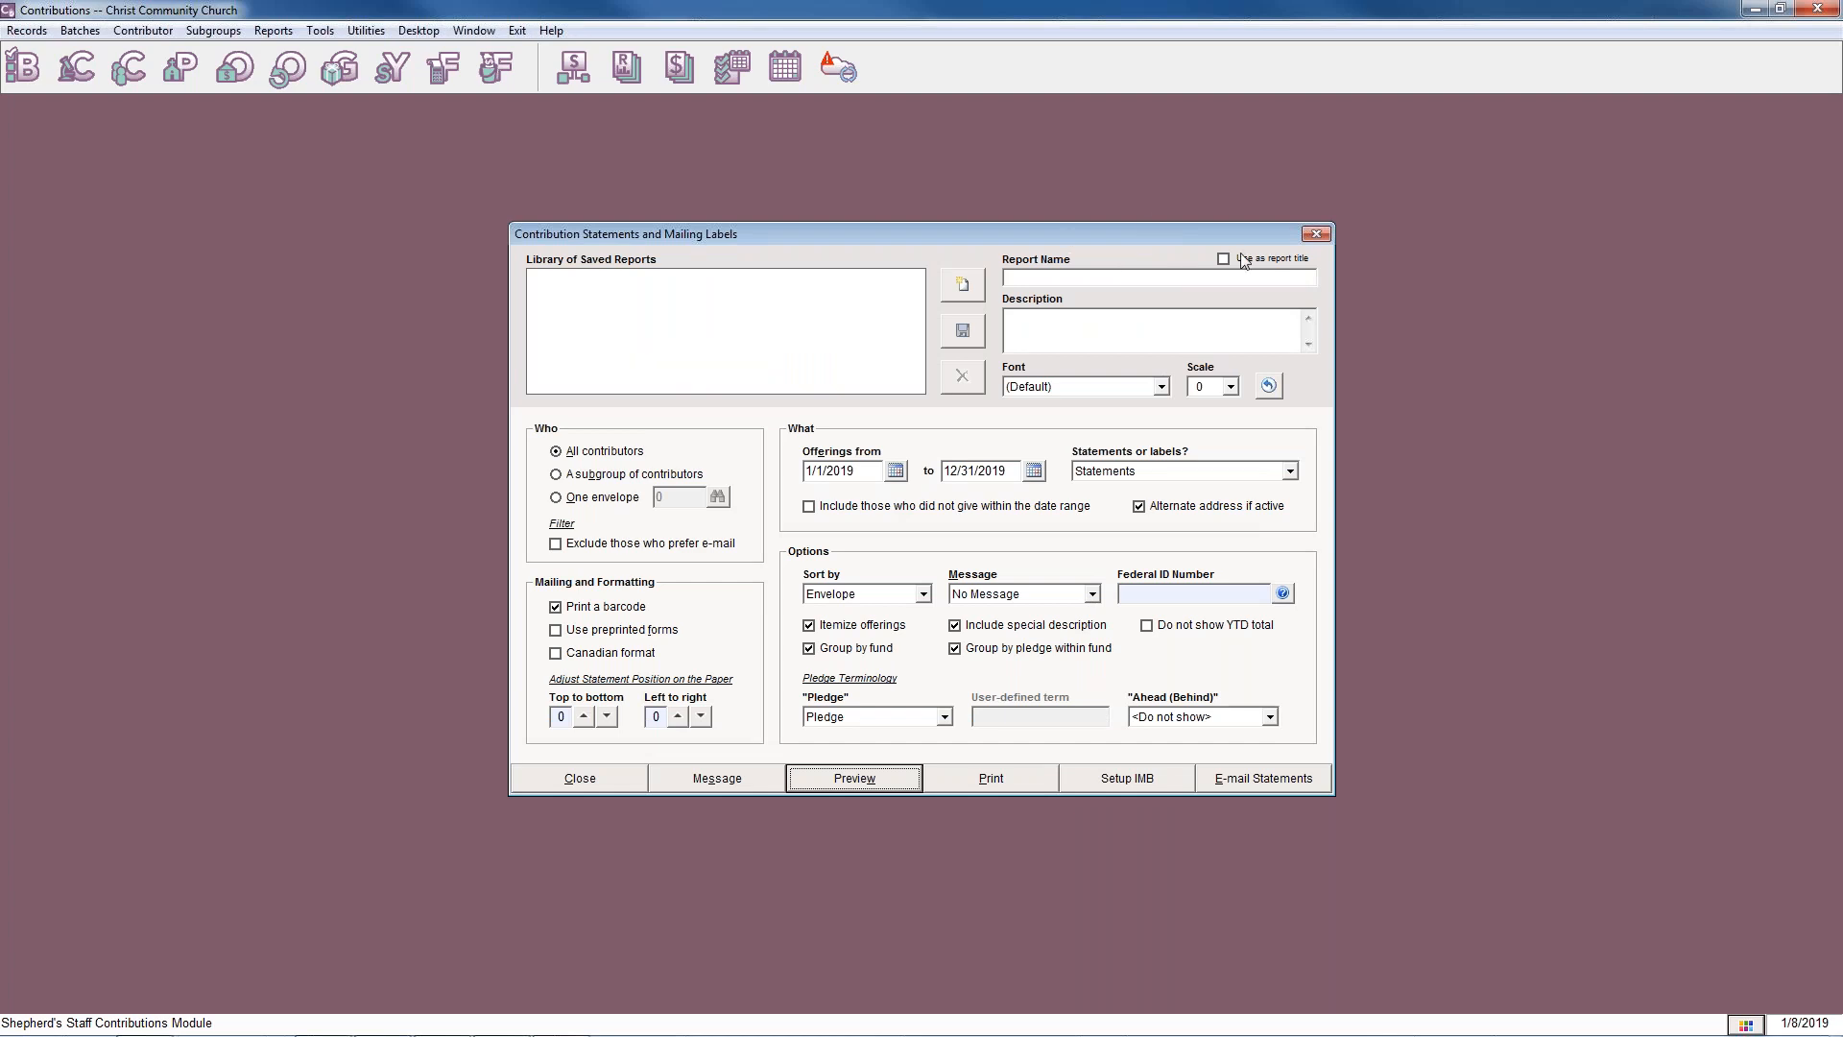
click(1316, 233)
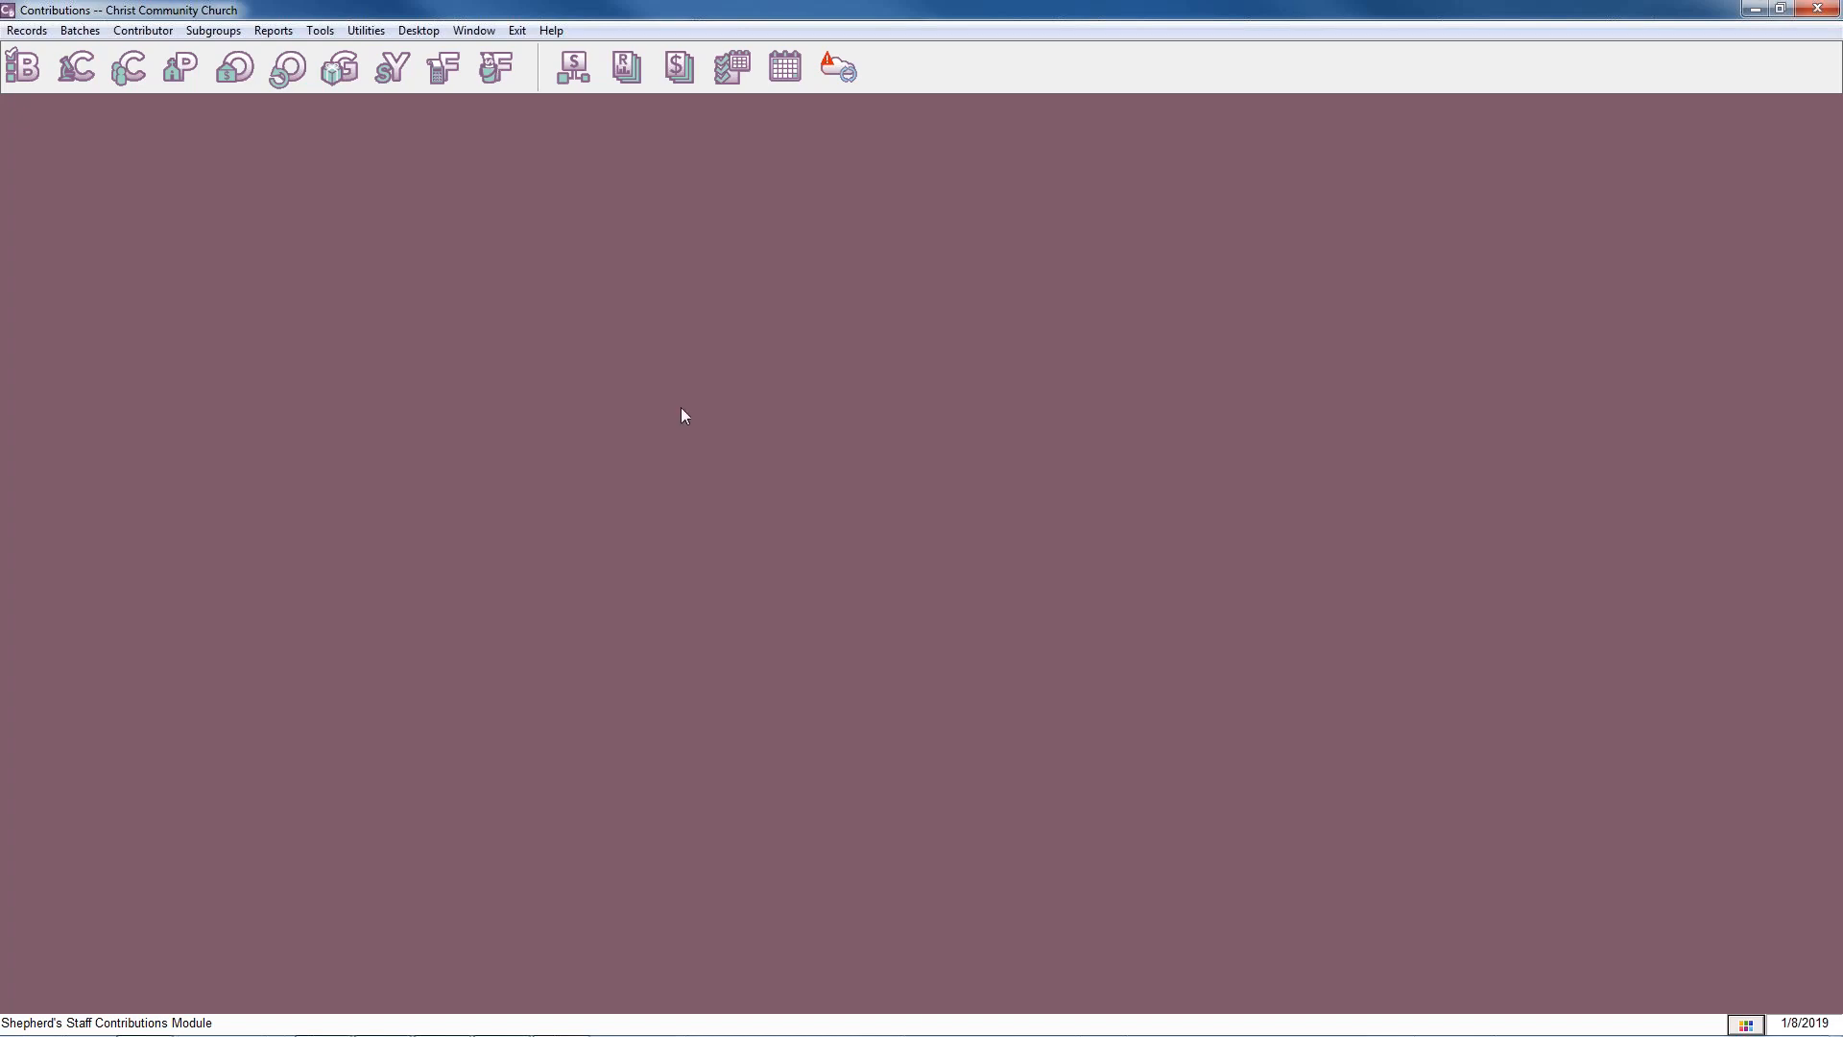
Open the Contributions by Week report from the Contributions Reports list.
click(627, 69)
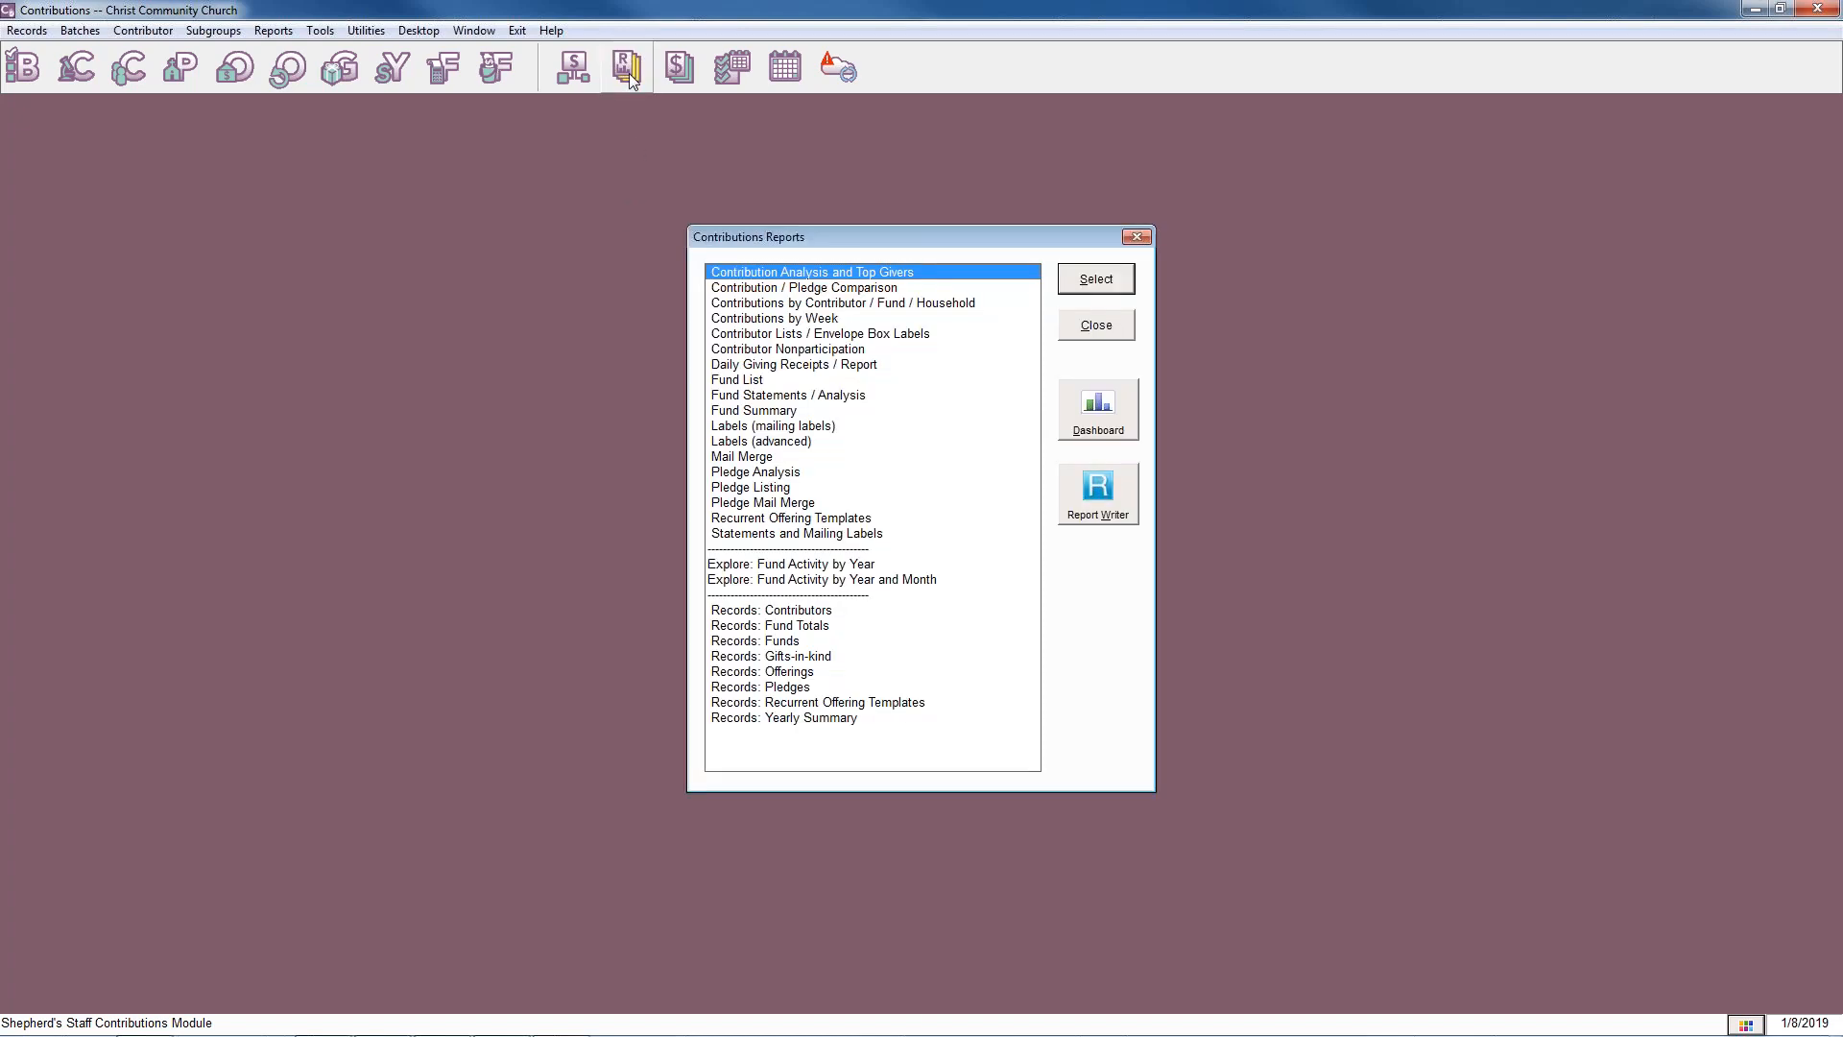
click(767, 320)
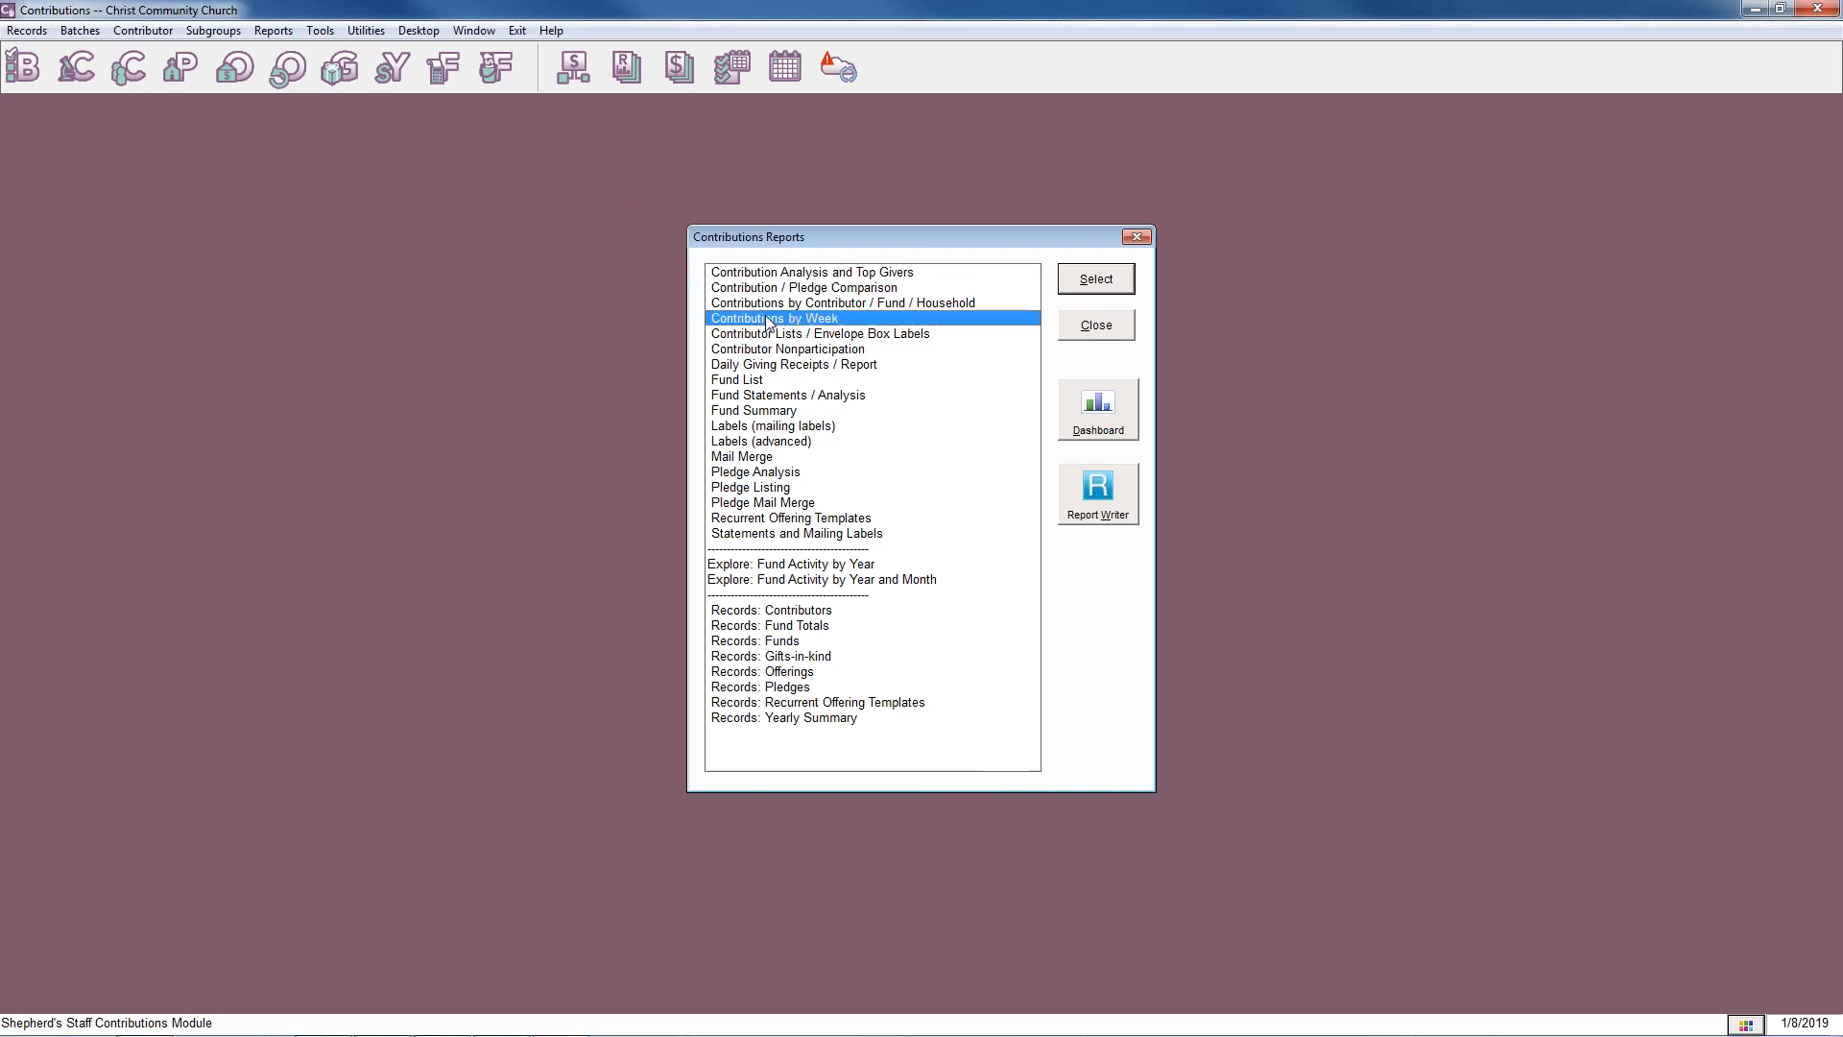
click(1089, 286)
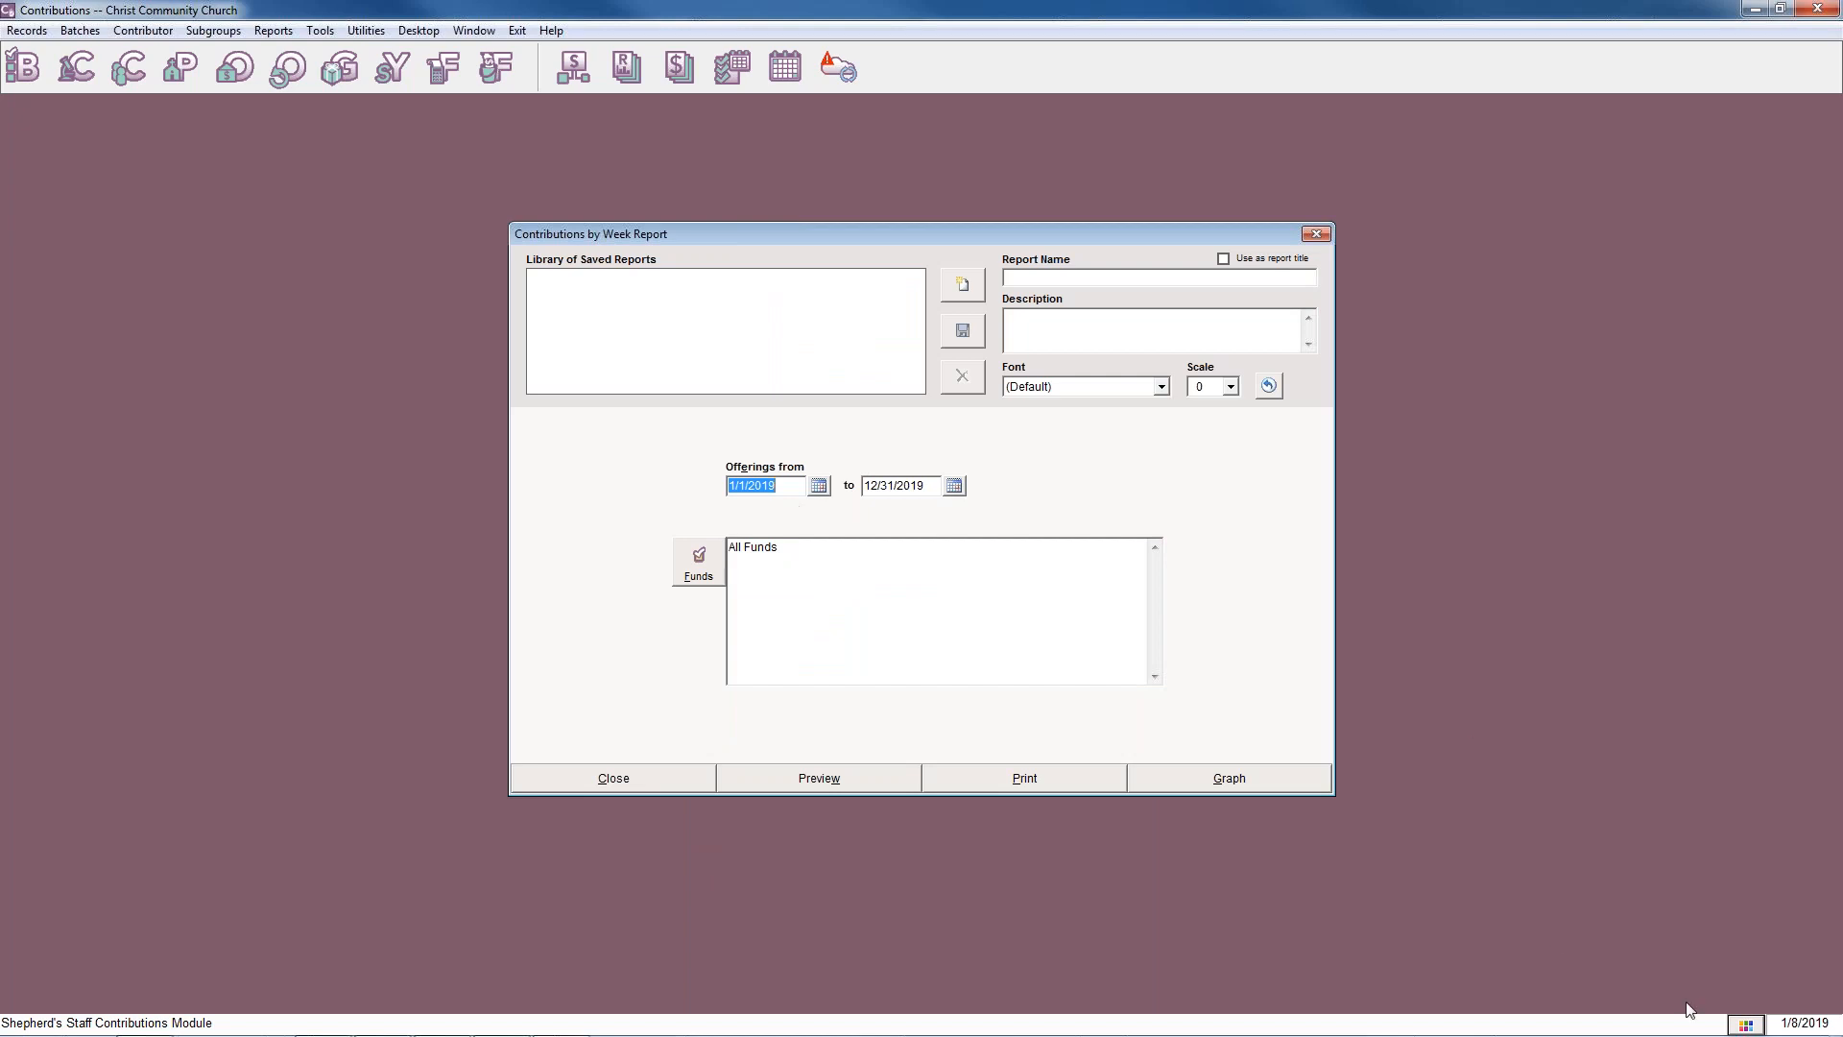
View the fund selection, cancel it, and try to preview the weekly report for all funds.
click(691, 562)
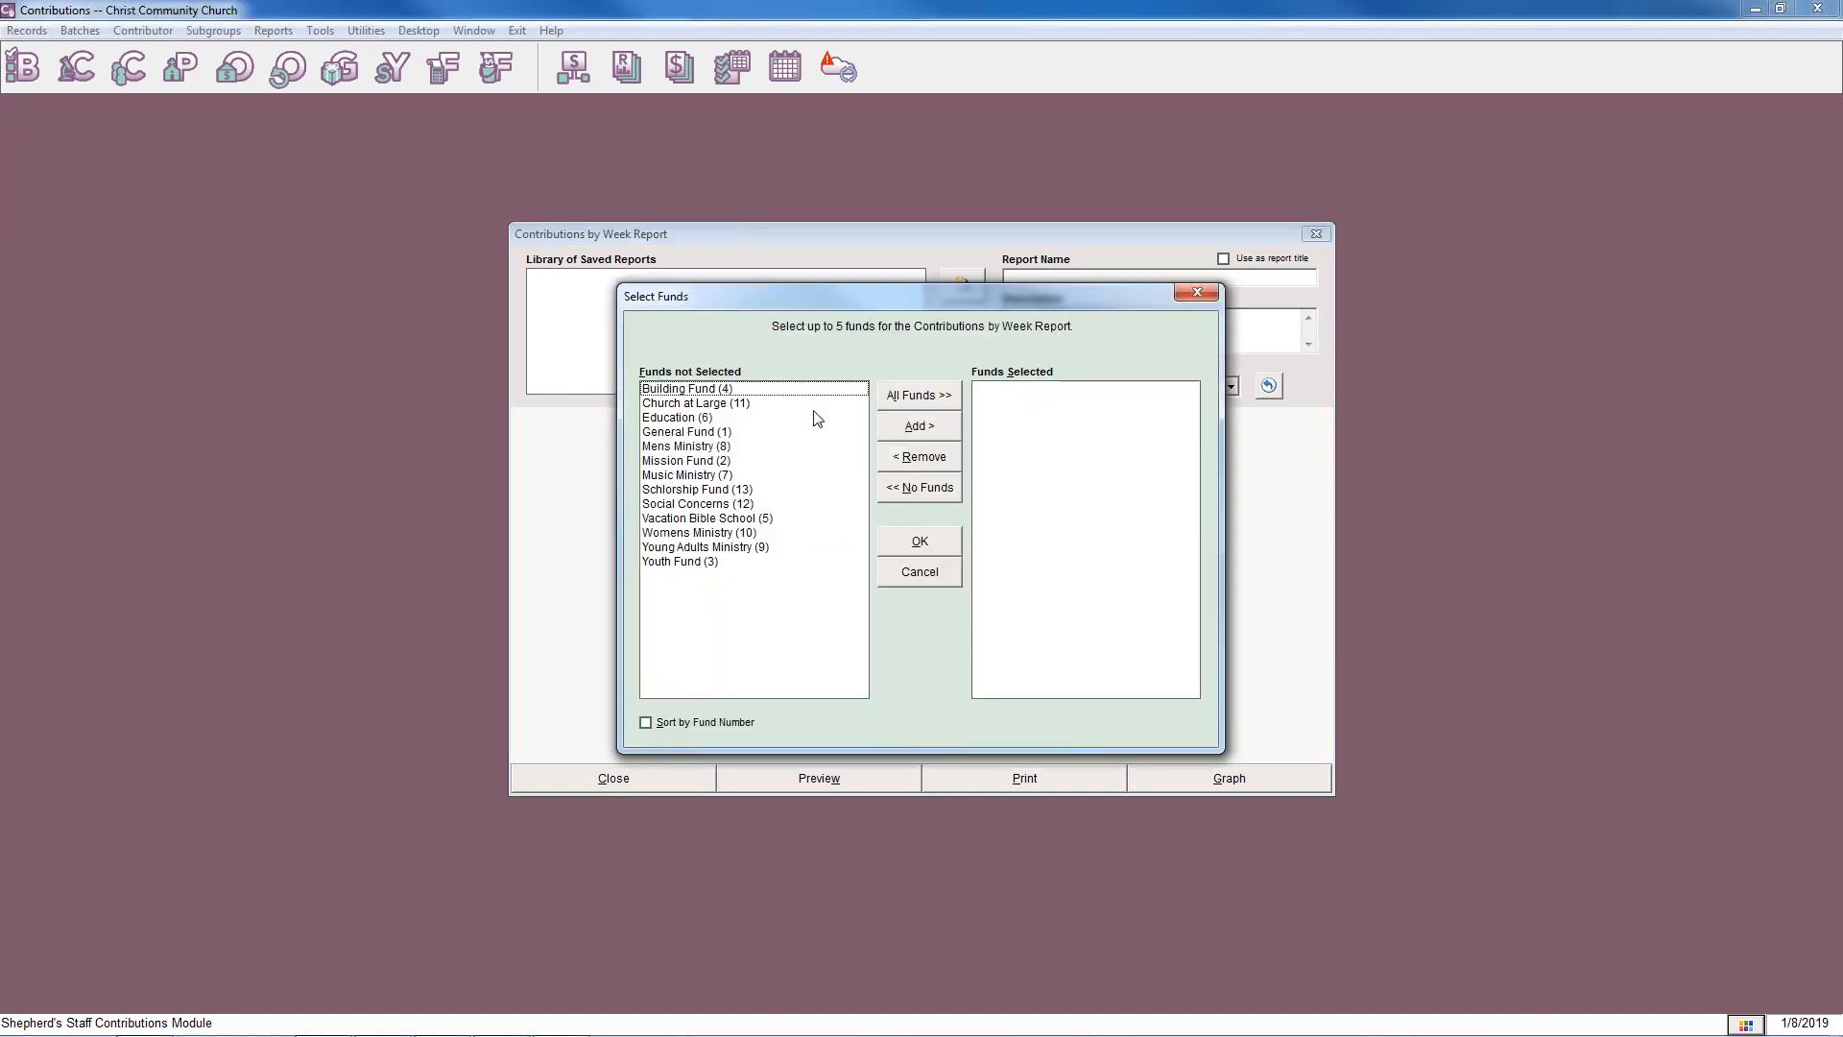
click(917, 573)
click(862, 776)
Select General Fund, Mission Fund, Youth Fund, Building Fund and Vacation Bible School as the funds for the Contributions by Week report.
click(1097, 597)
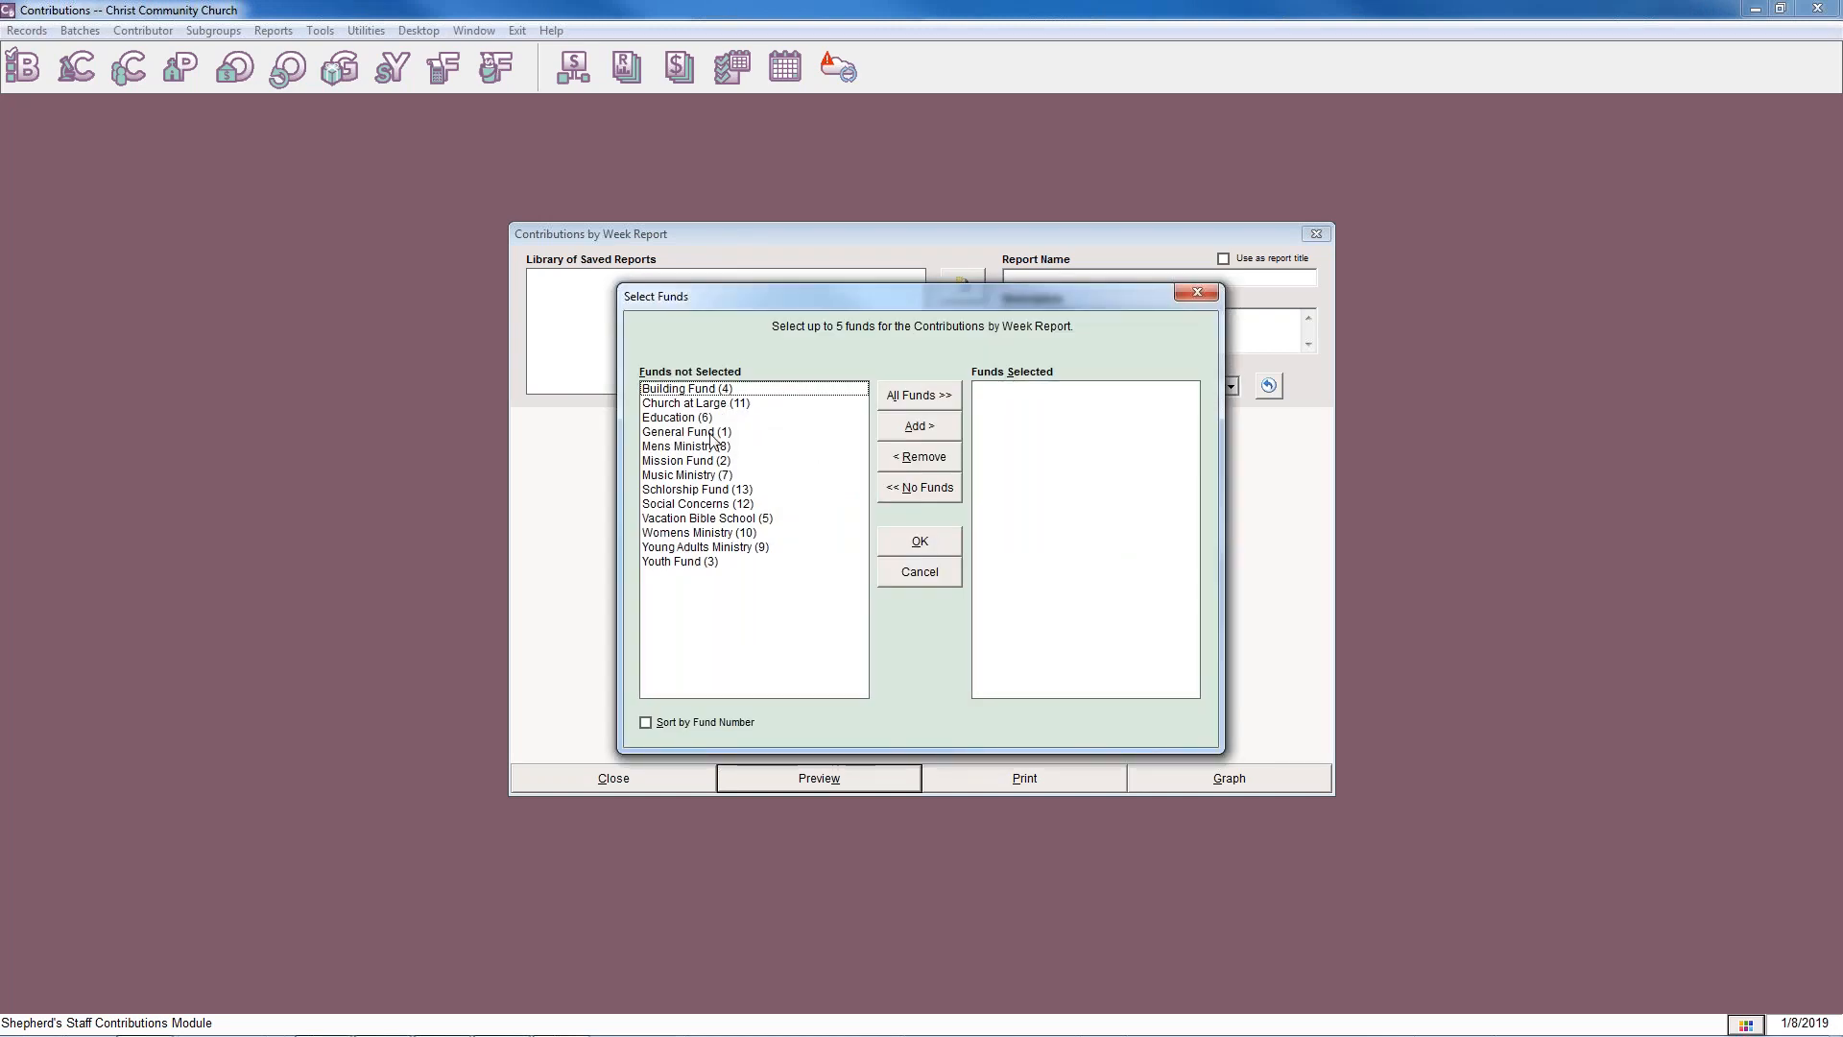
click(715, 432)
click(917, 428)
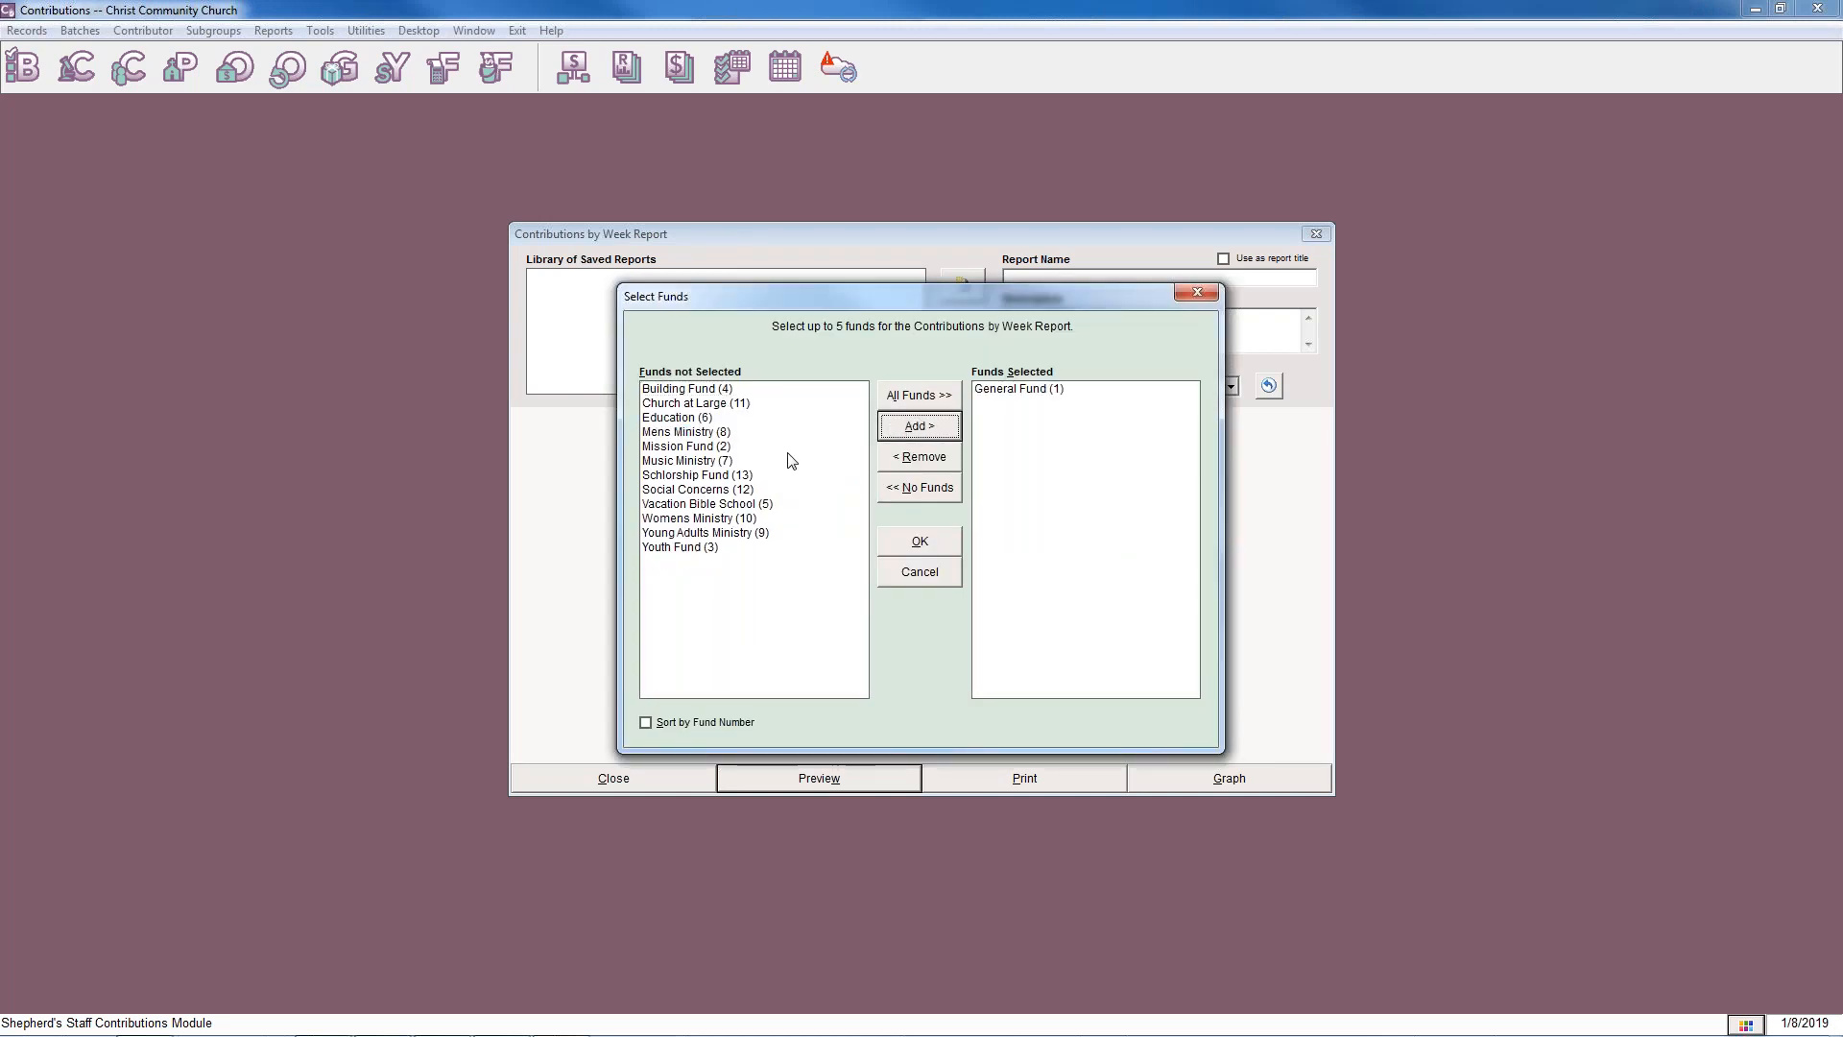
click(706, 447)
click(919, 427)
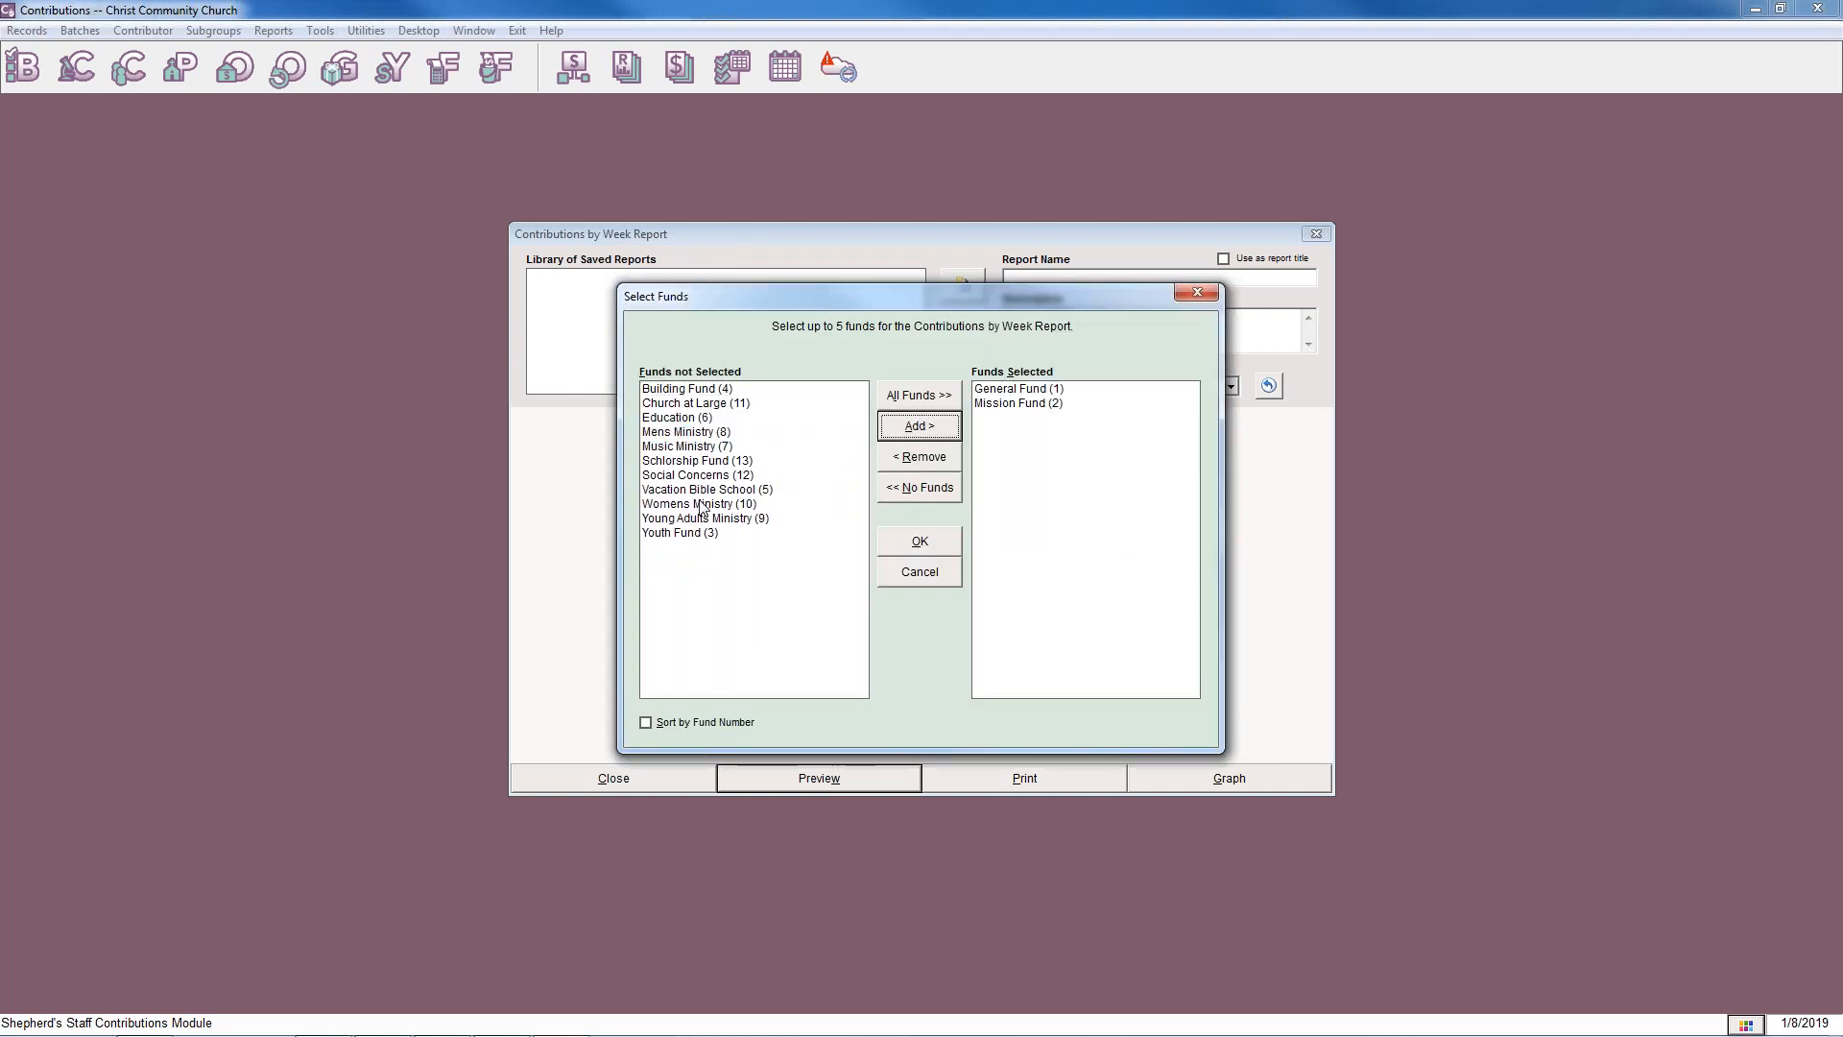
click(726, 534)
click(919, 429)
click(707, 389)
click(894, 434)
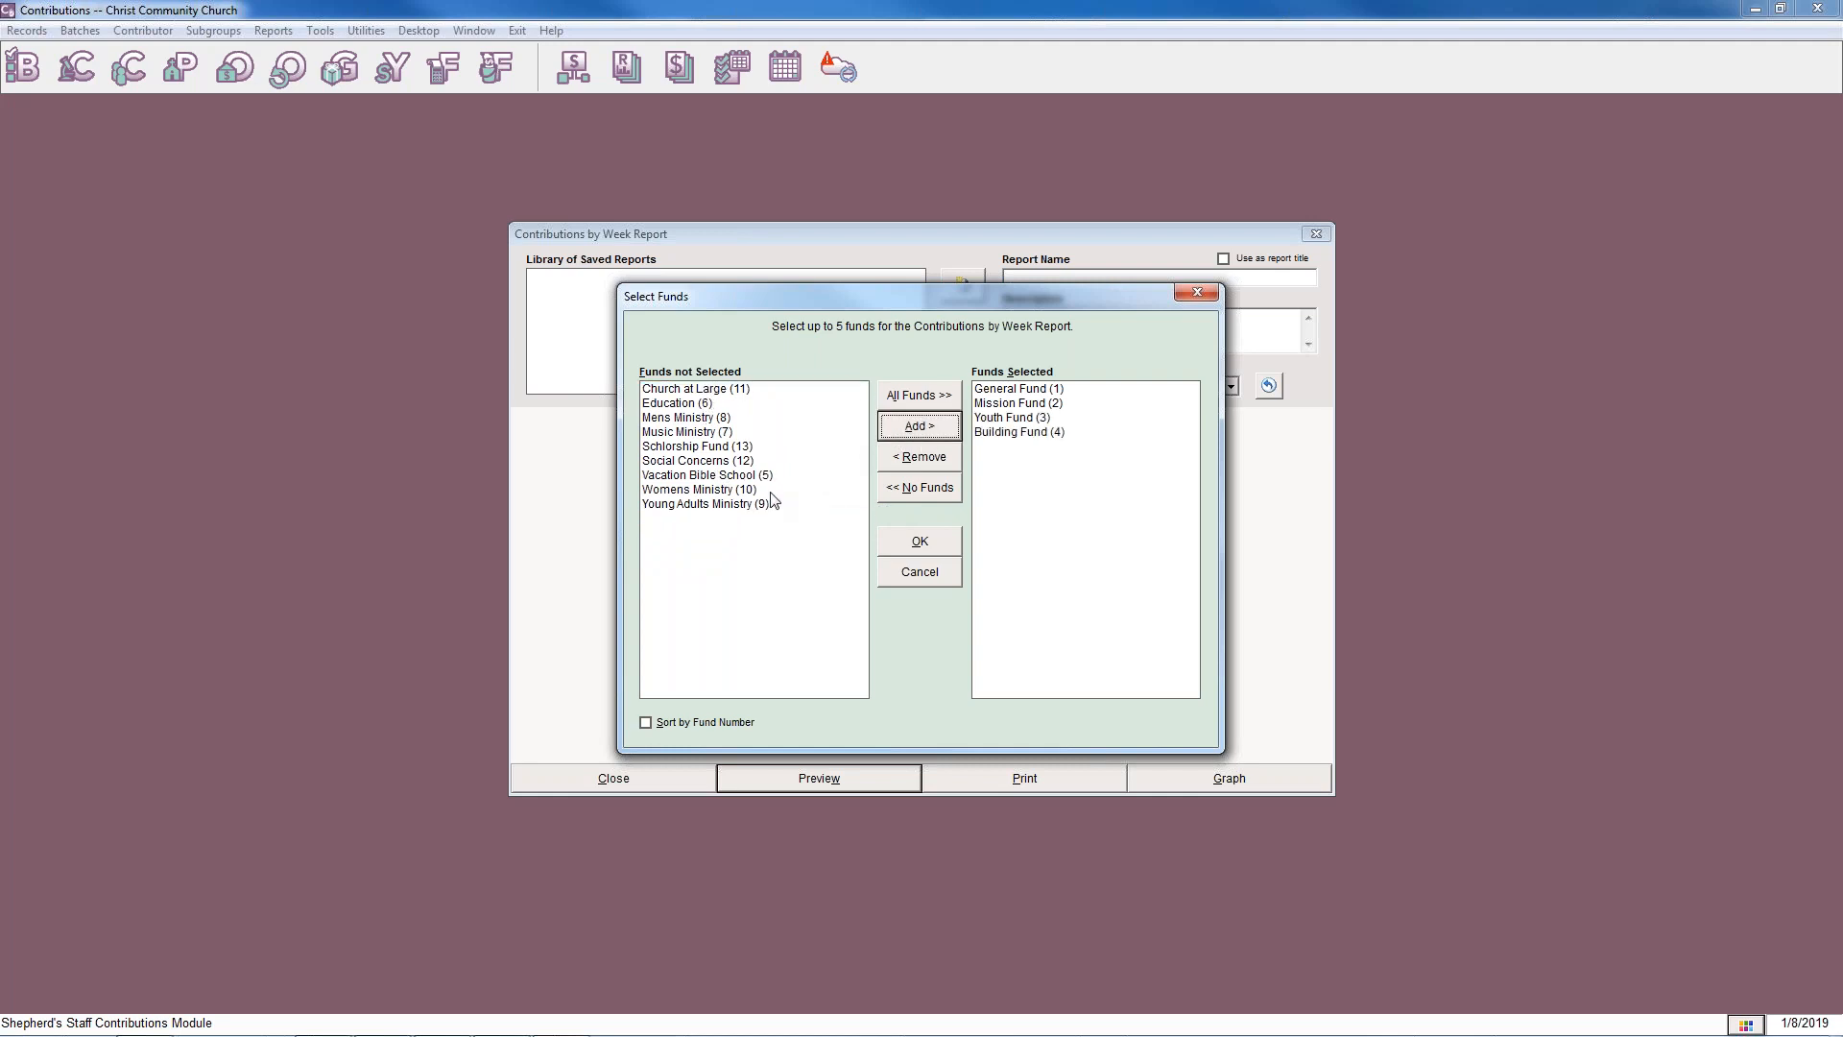
click(715, 476)
click(930, 432)
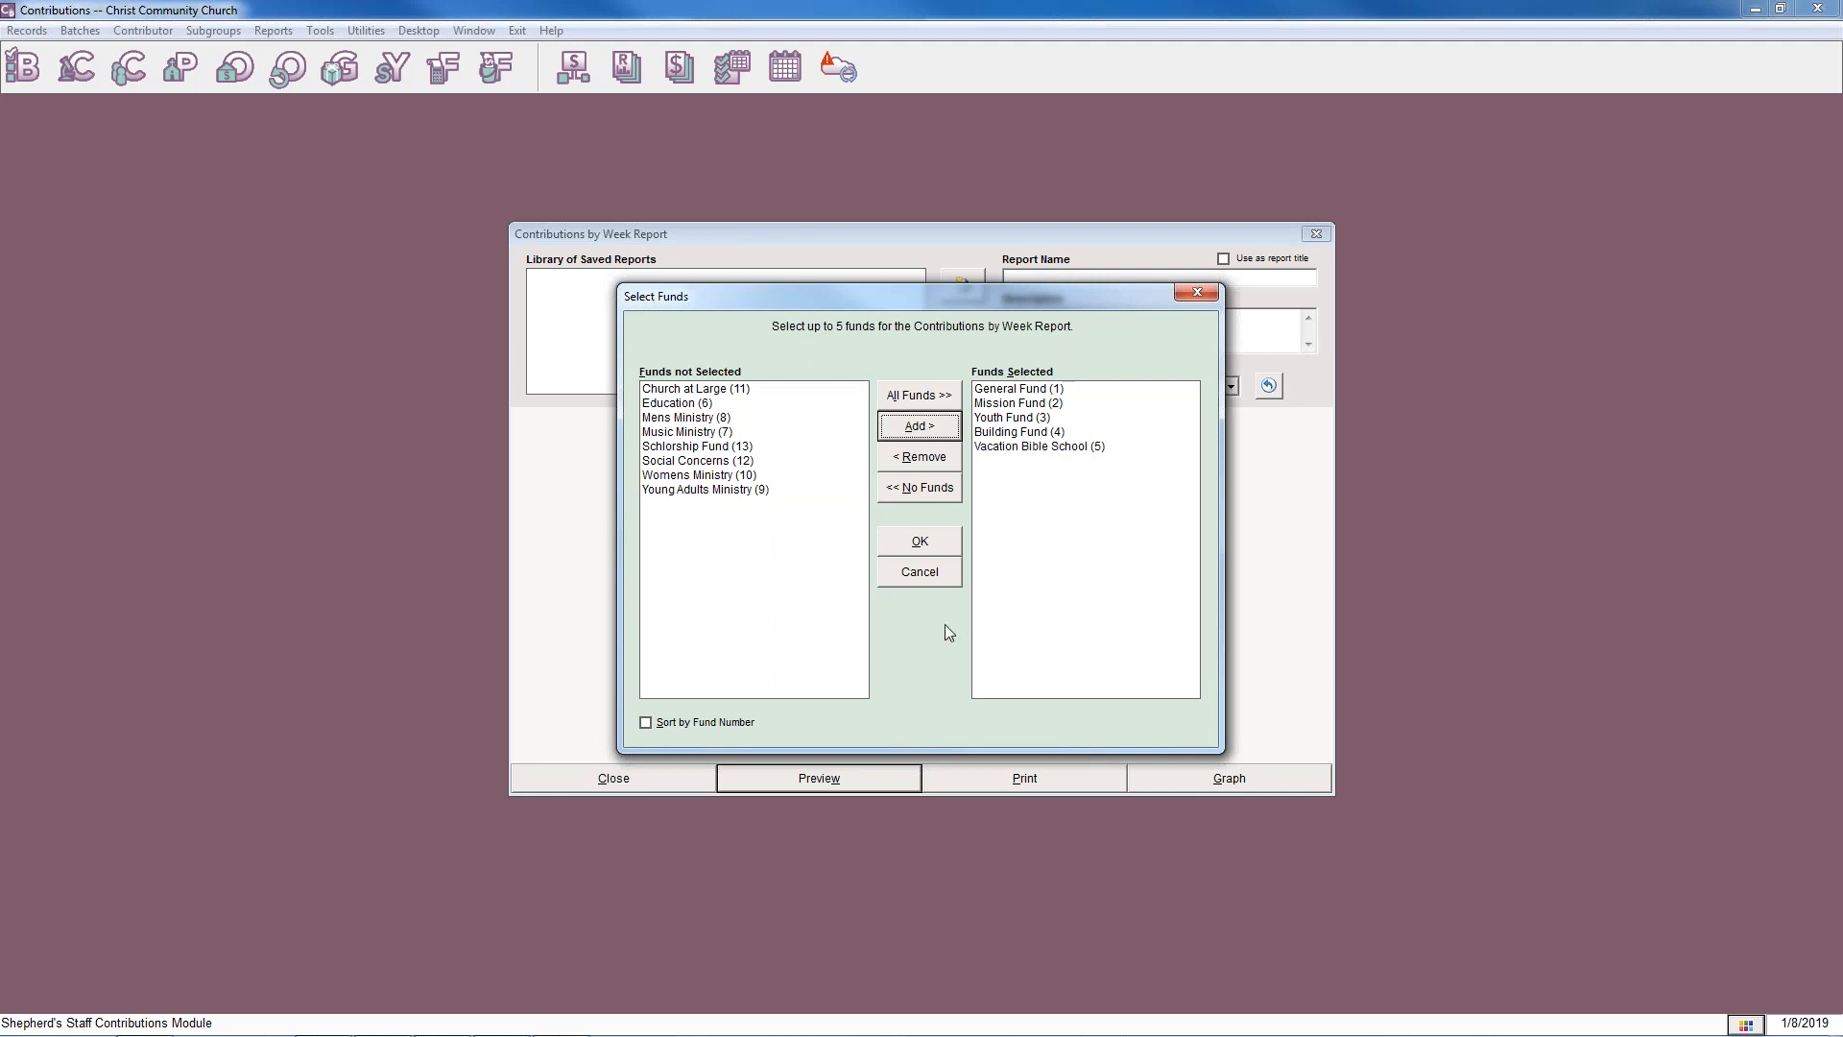
click(950, 542)
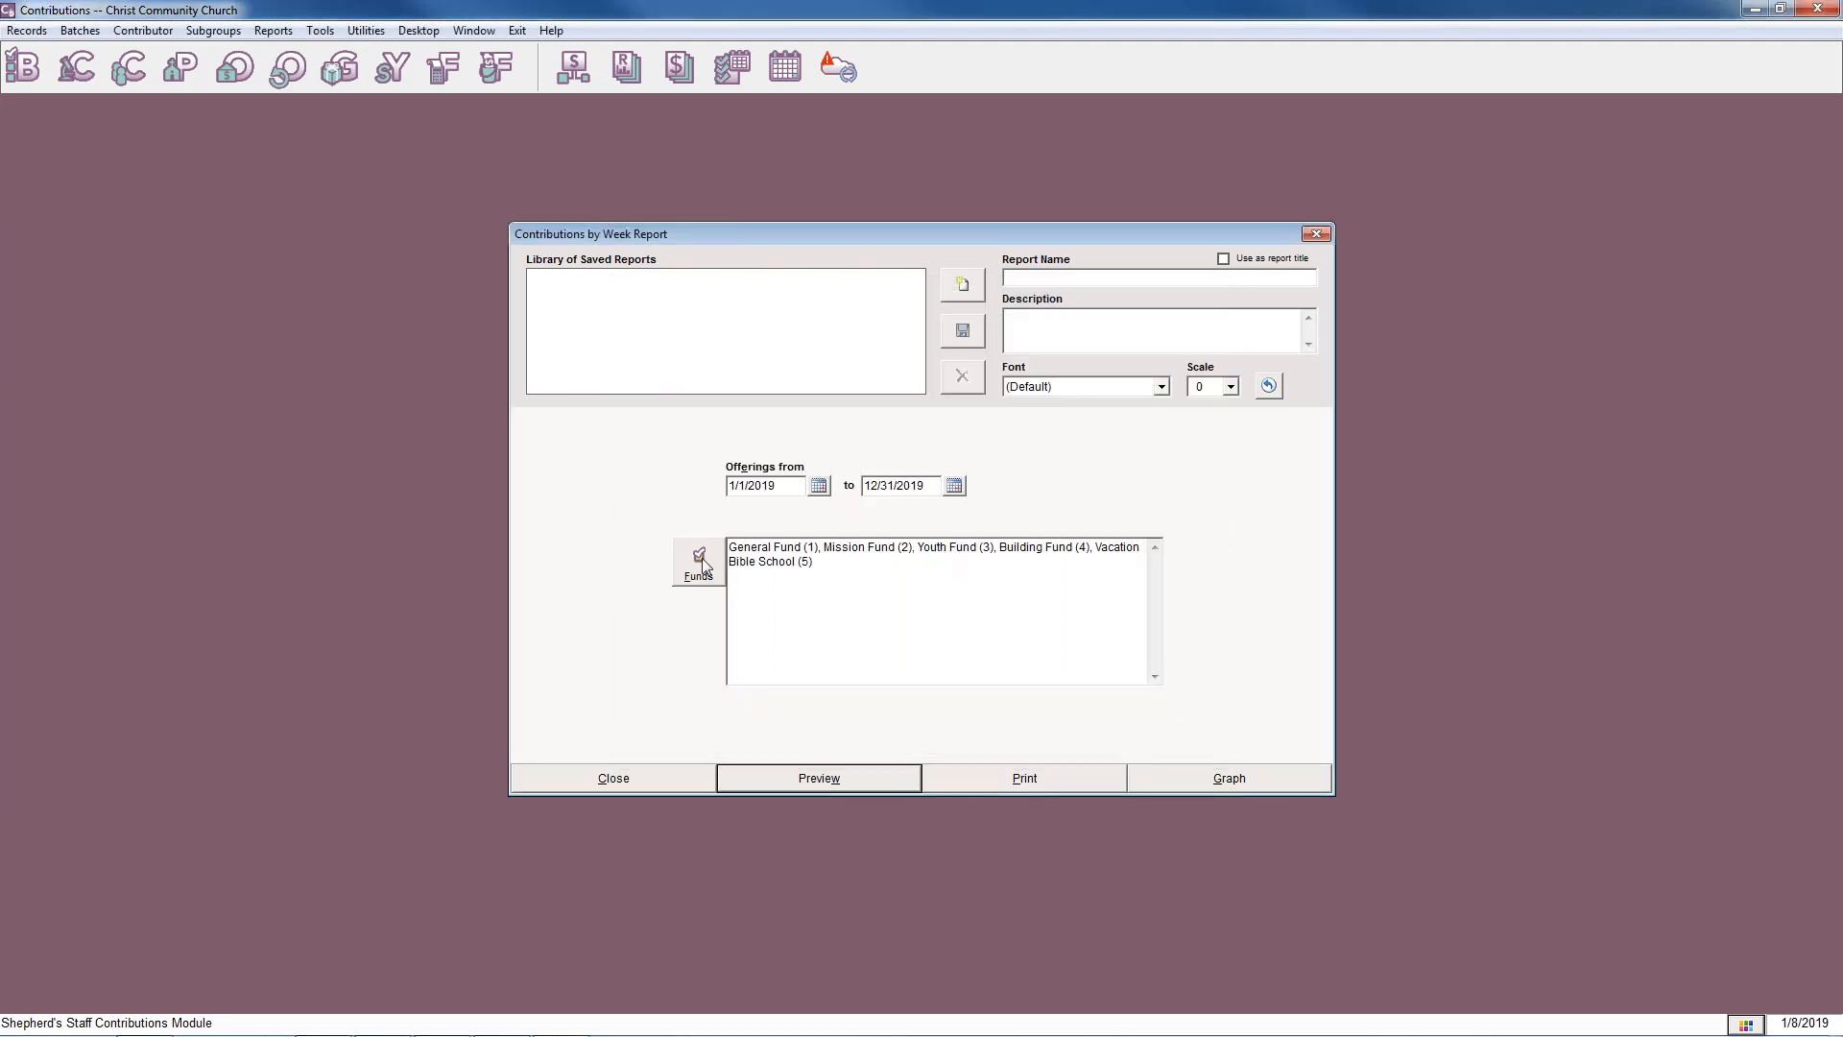
Preview the Contributions by Week report for the selected funds, and close the preview and the report settings.
click(850, 785)
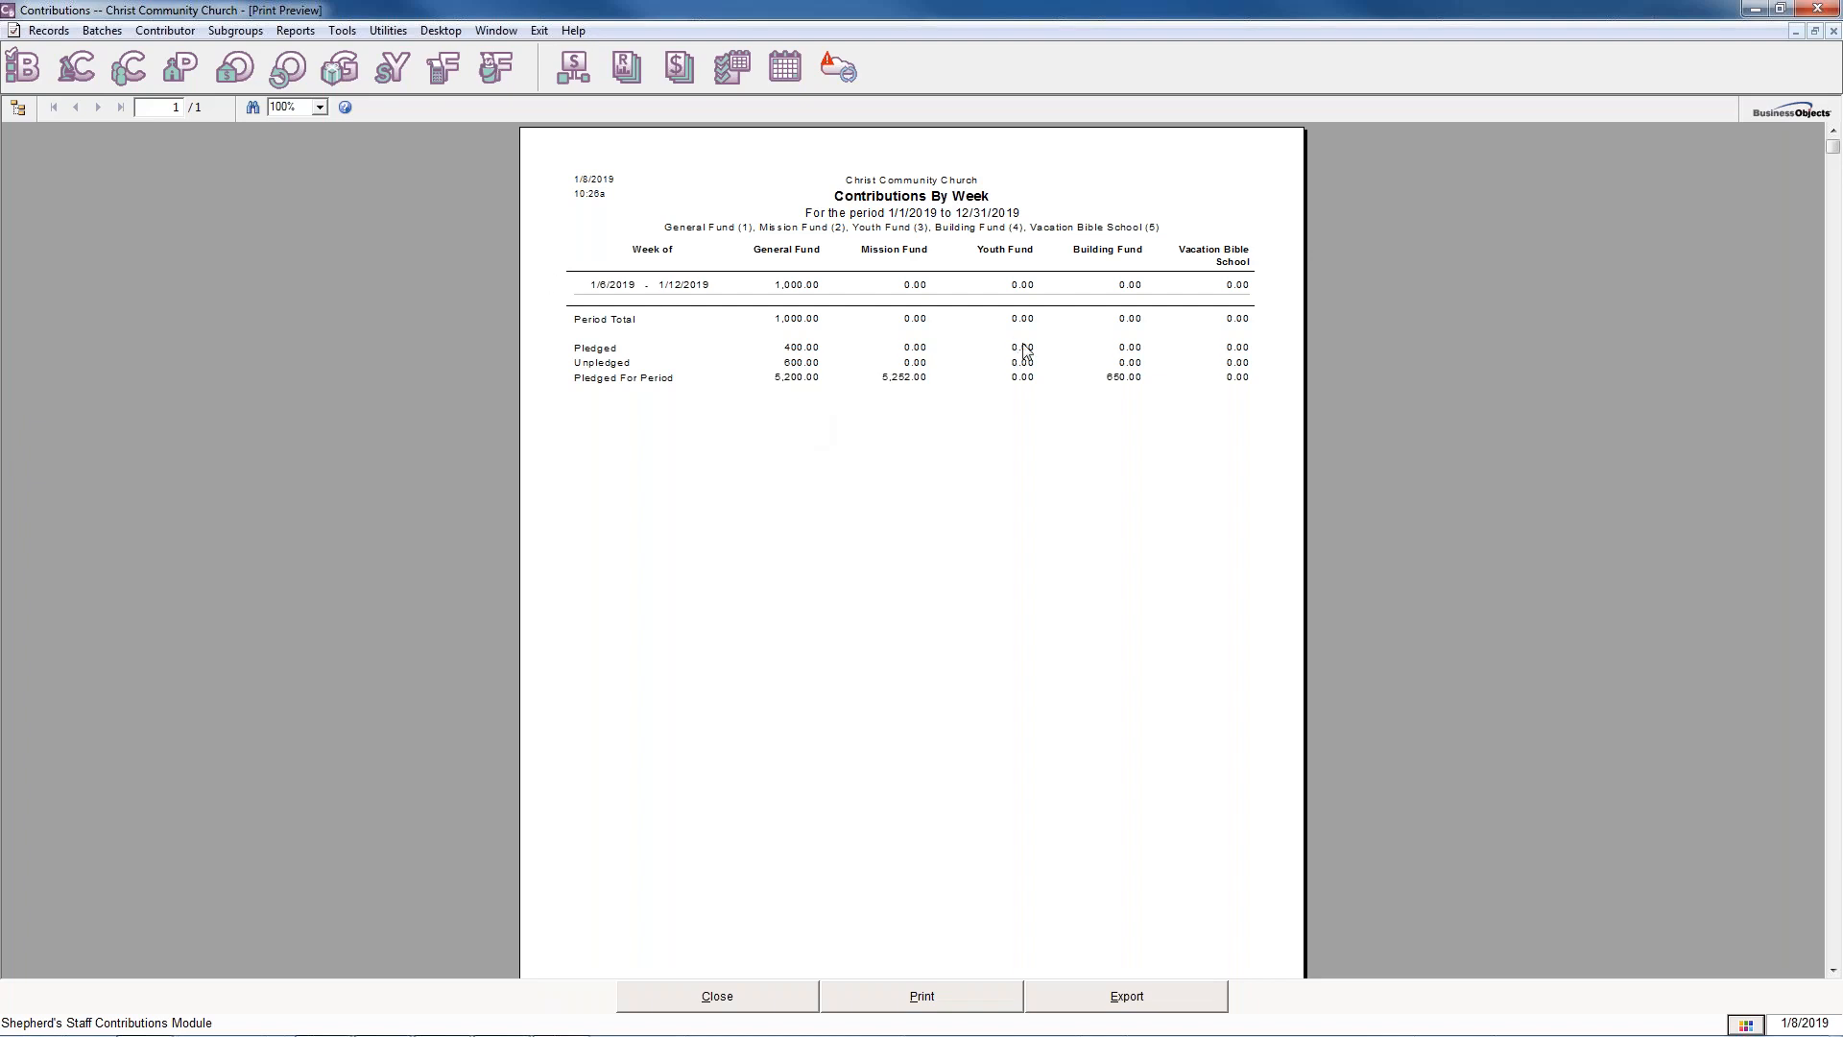
click(728, 991)
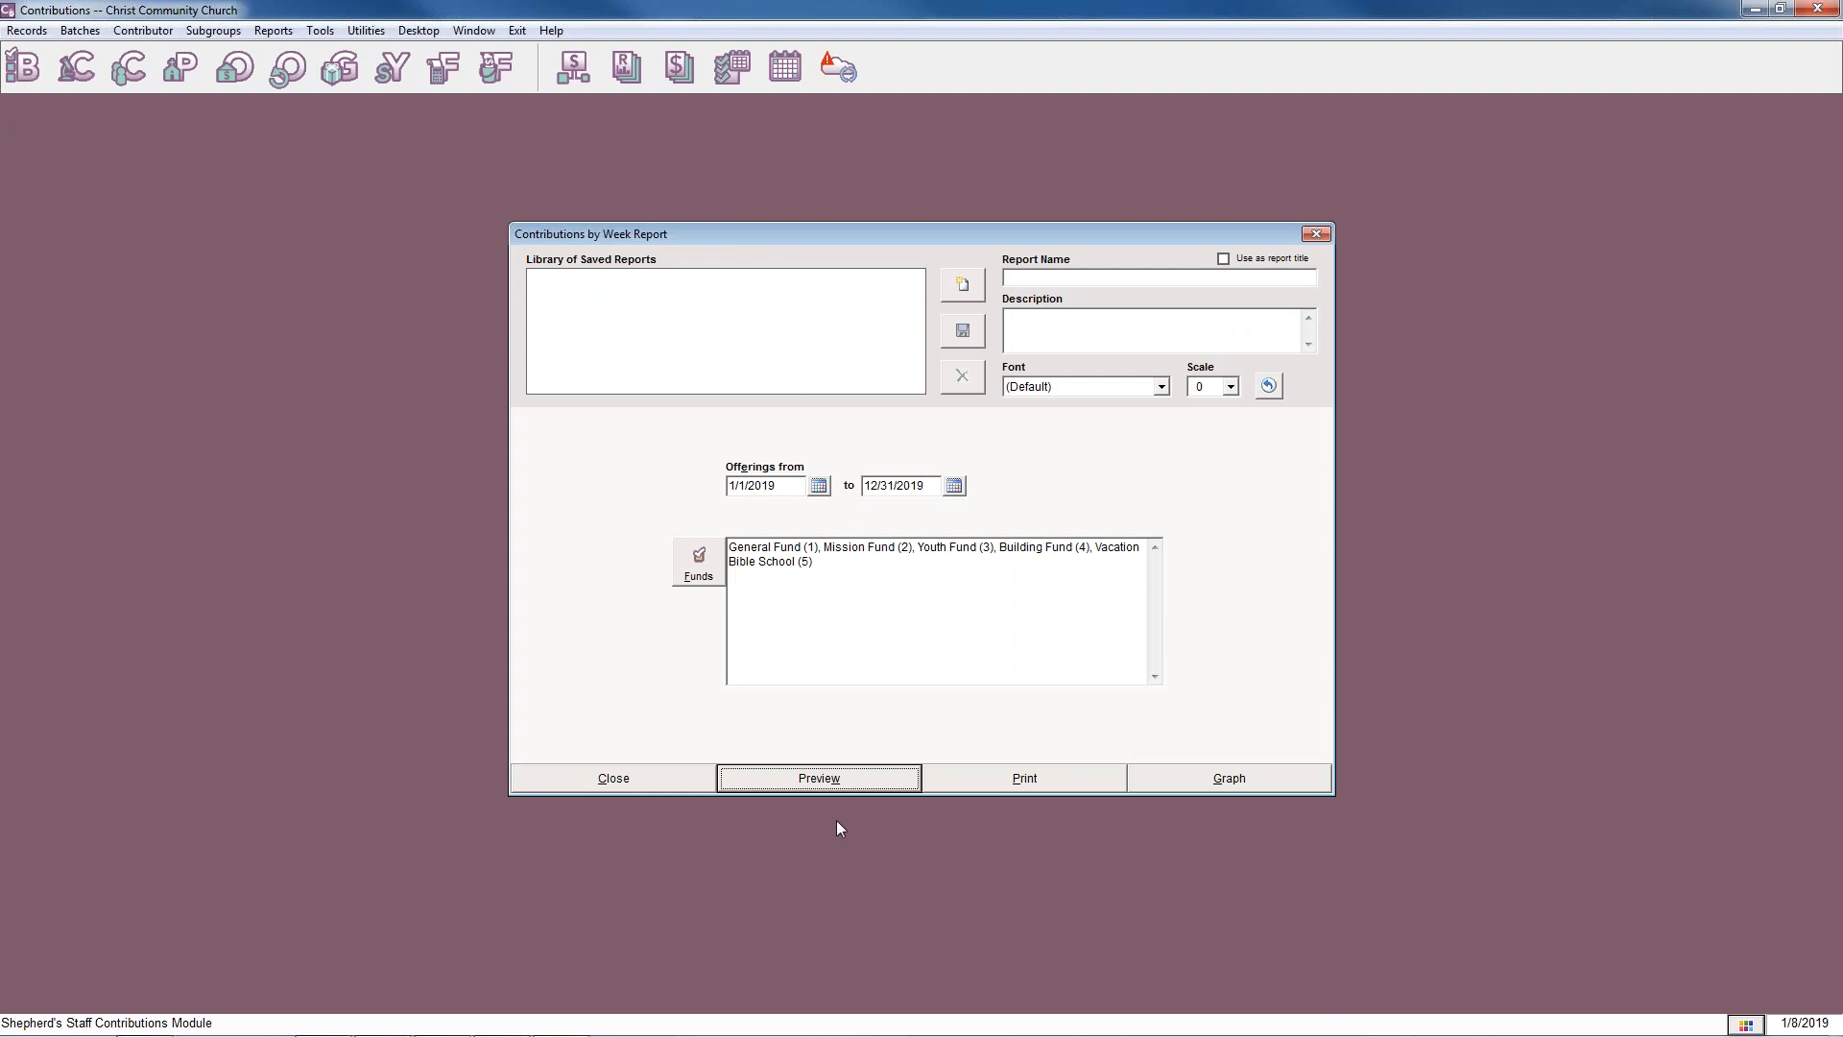
click(831, 780)
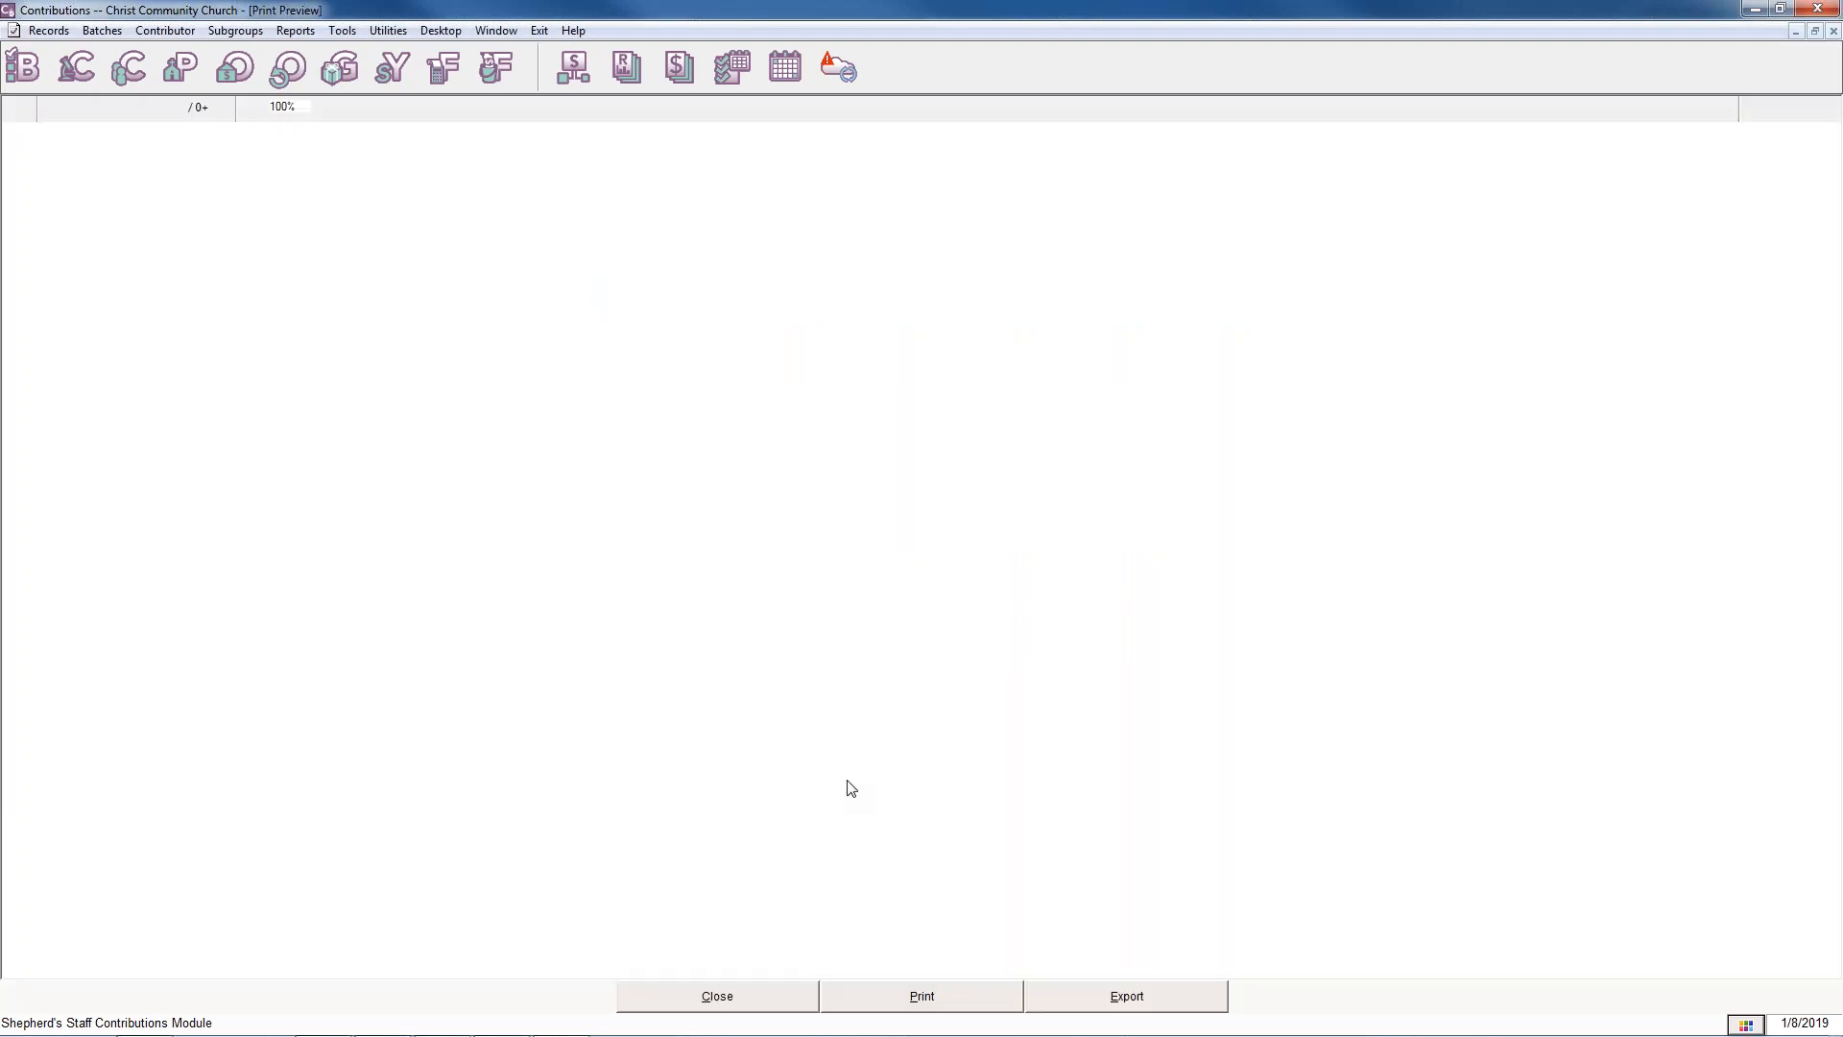
click(687, 999)
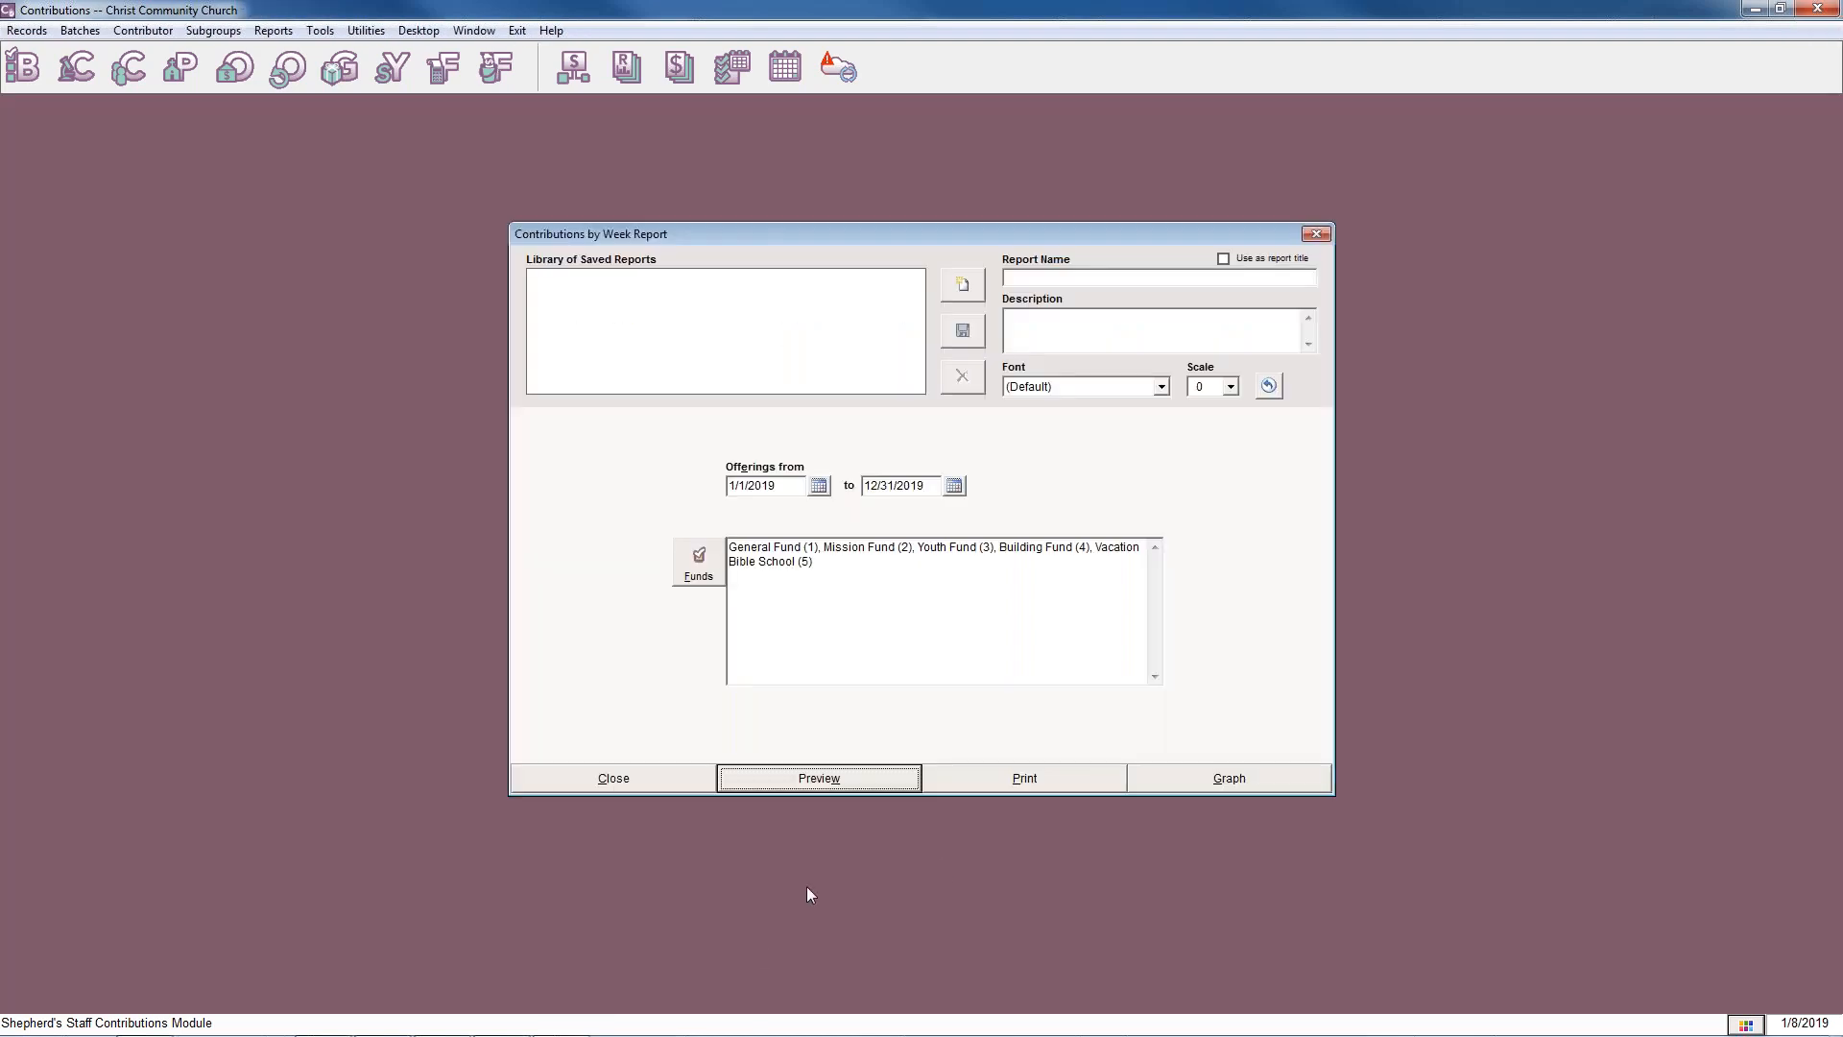
click(635, 776)
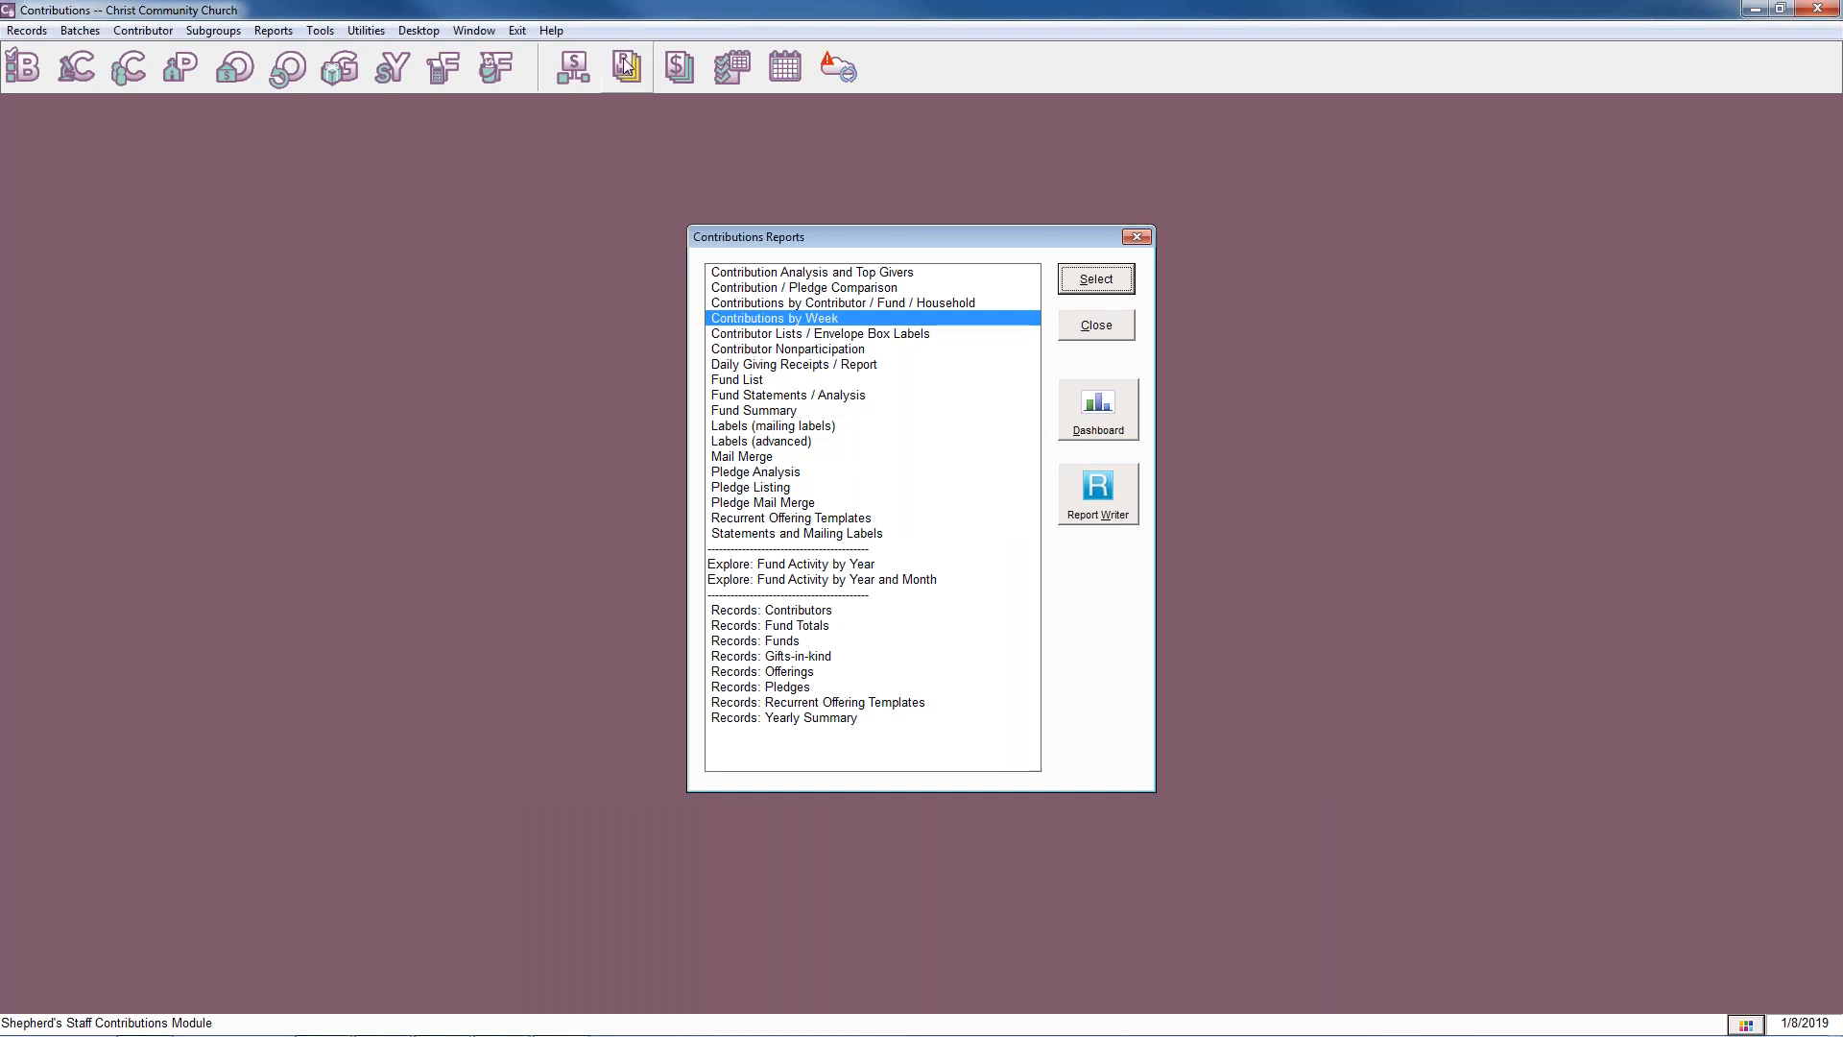
Preview the Fund Summary report sorted by fund number, with detail and pie charts on the last page included.
click(766, 413)
click(1096, 290)
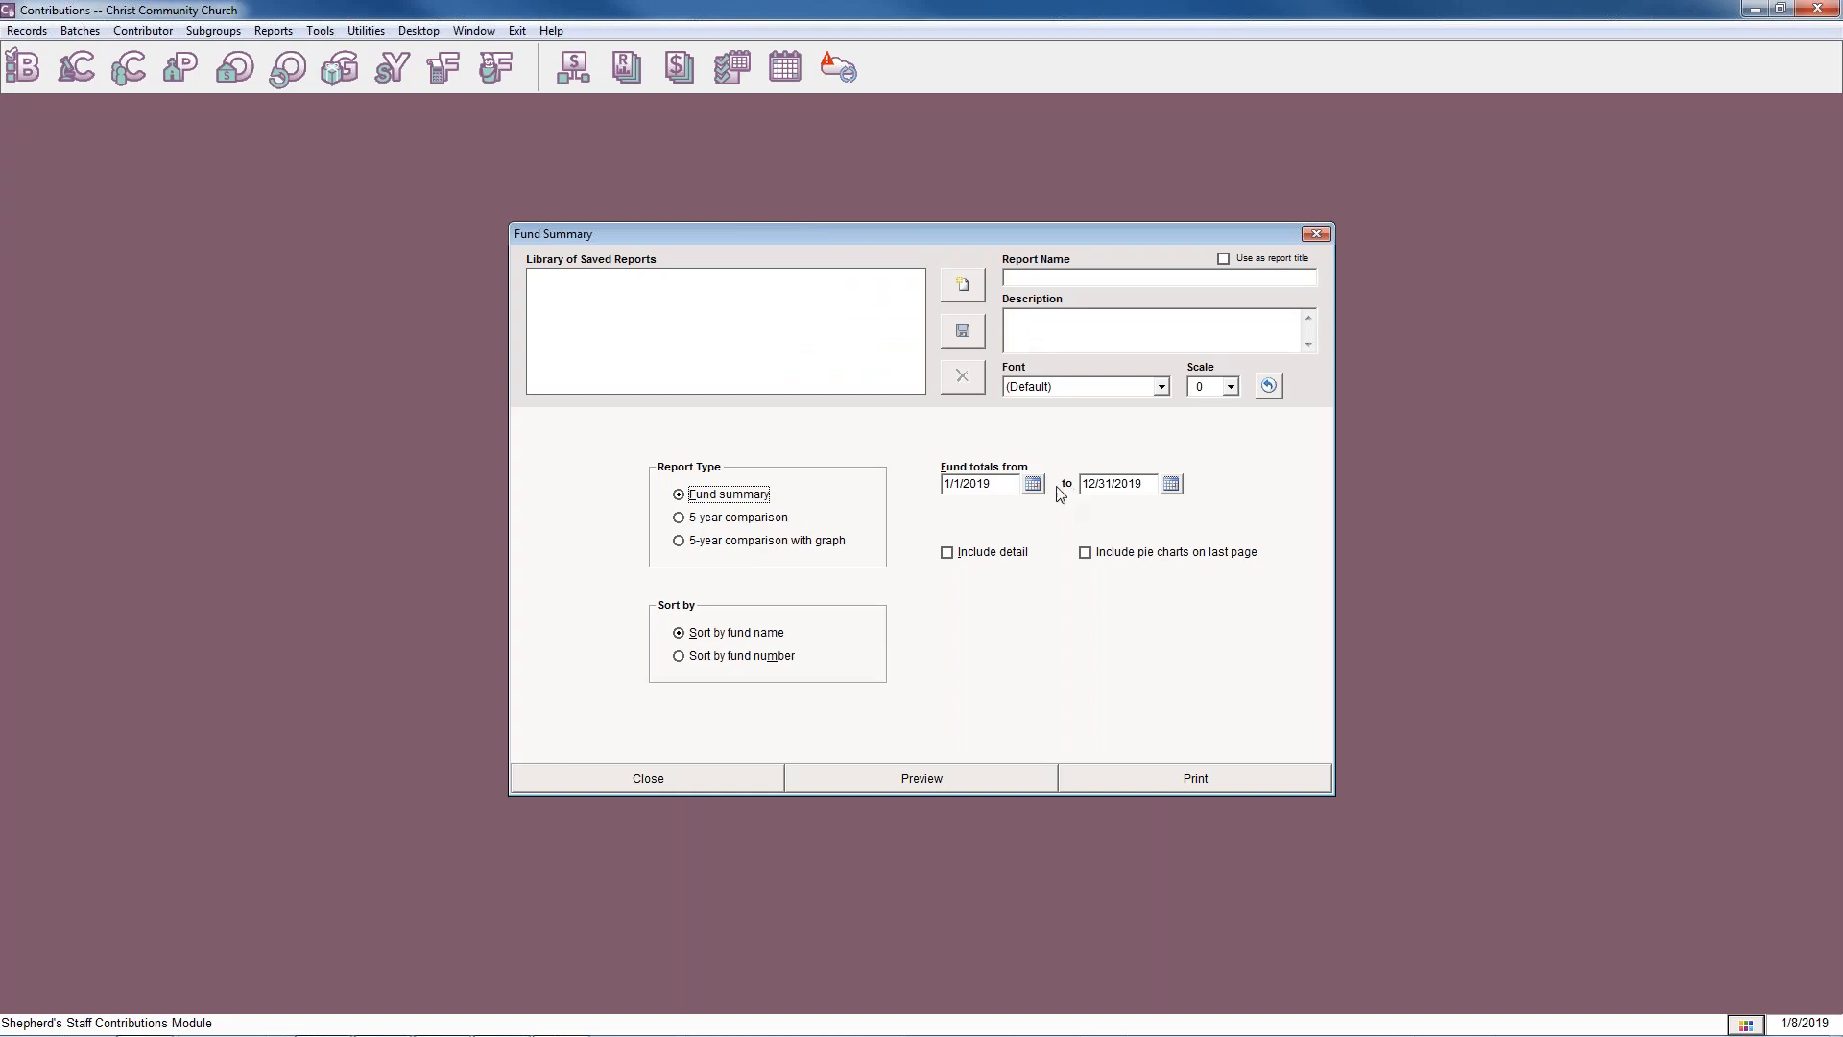
click(678, 656)
click(950, 555)
click(1086, 554)
click(907, 778)
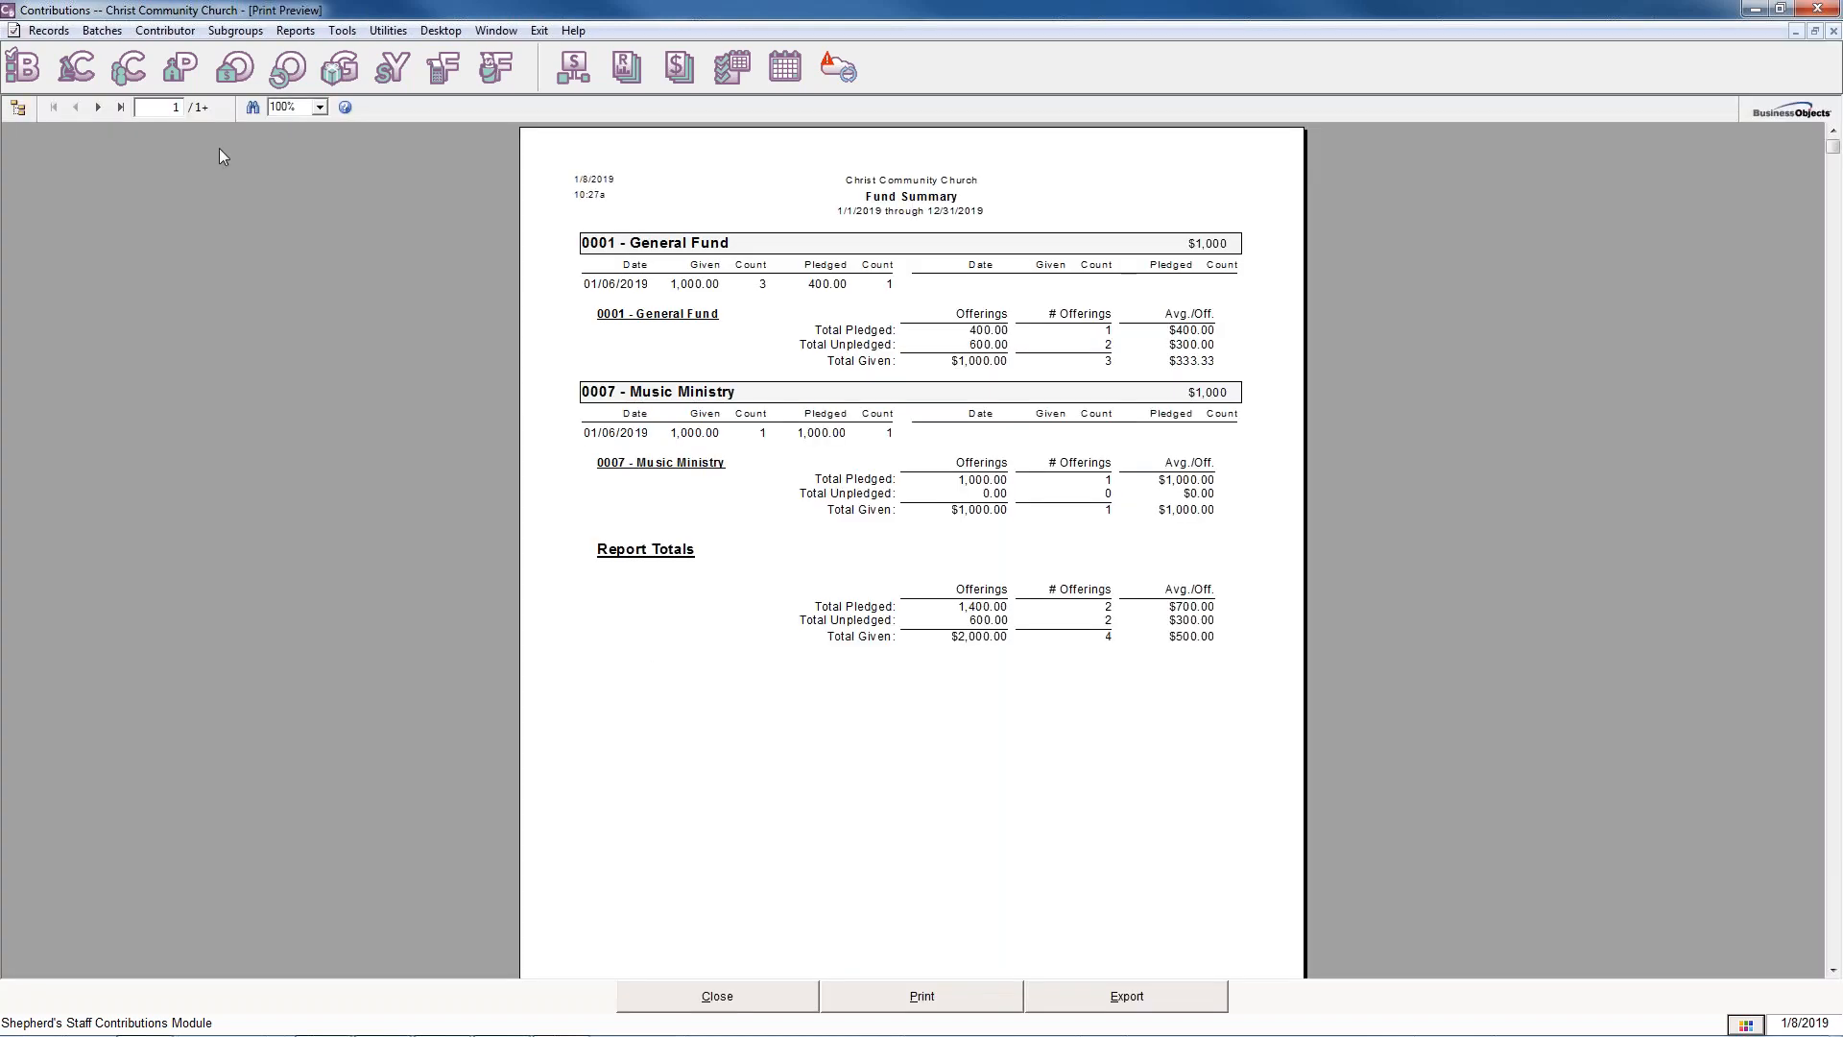
Page between the Fund Summary's fund details and its pie charts to examine offerings and pledges by fund.
click(119, 108)
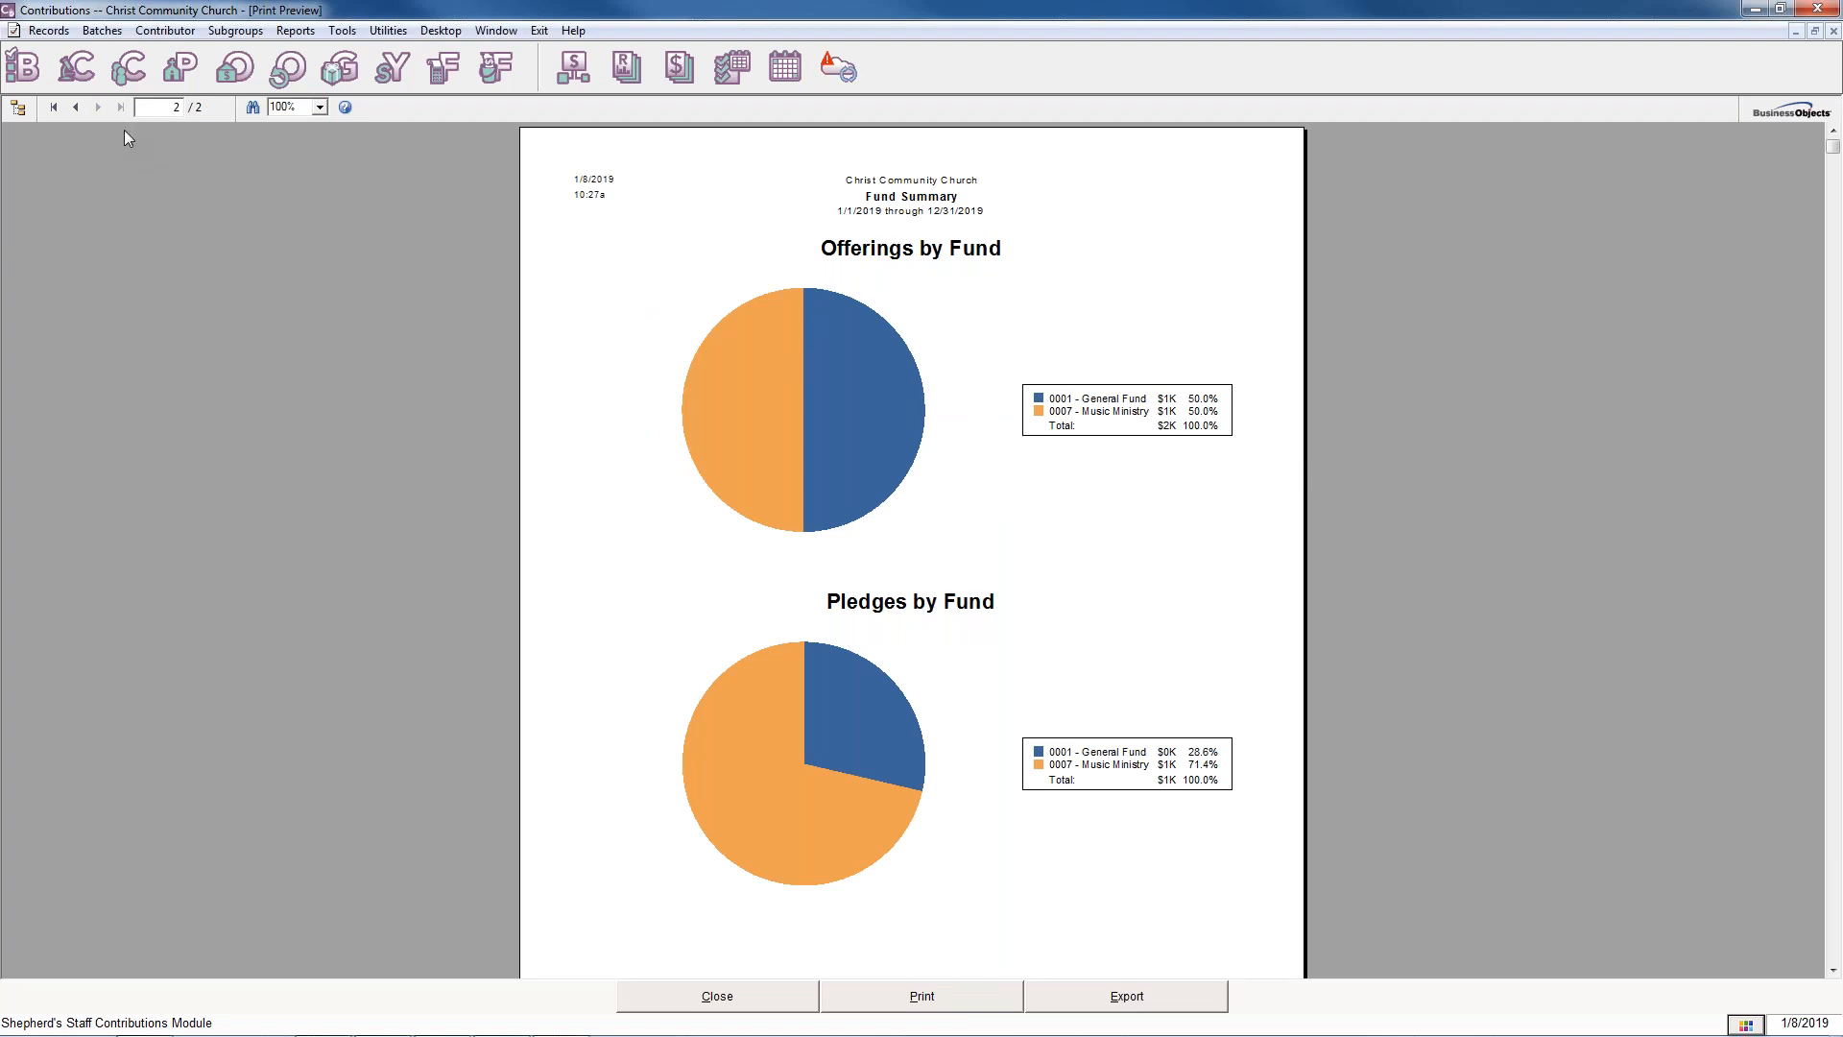
click(74, 108)
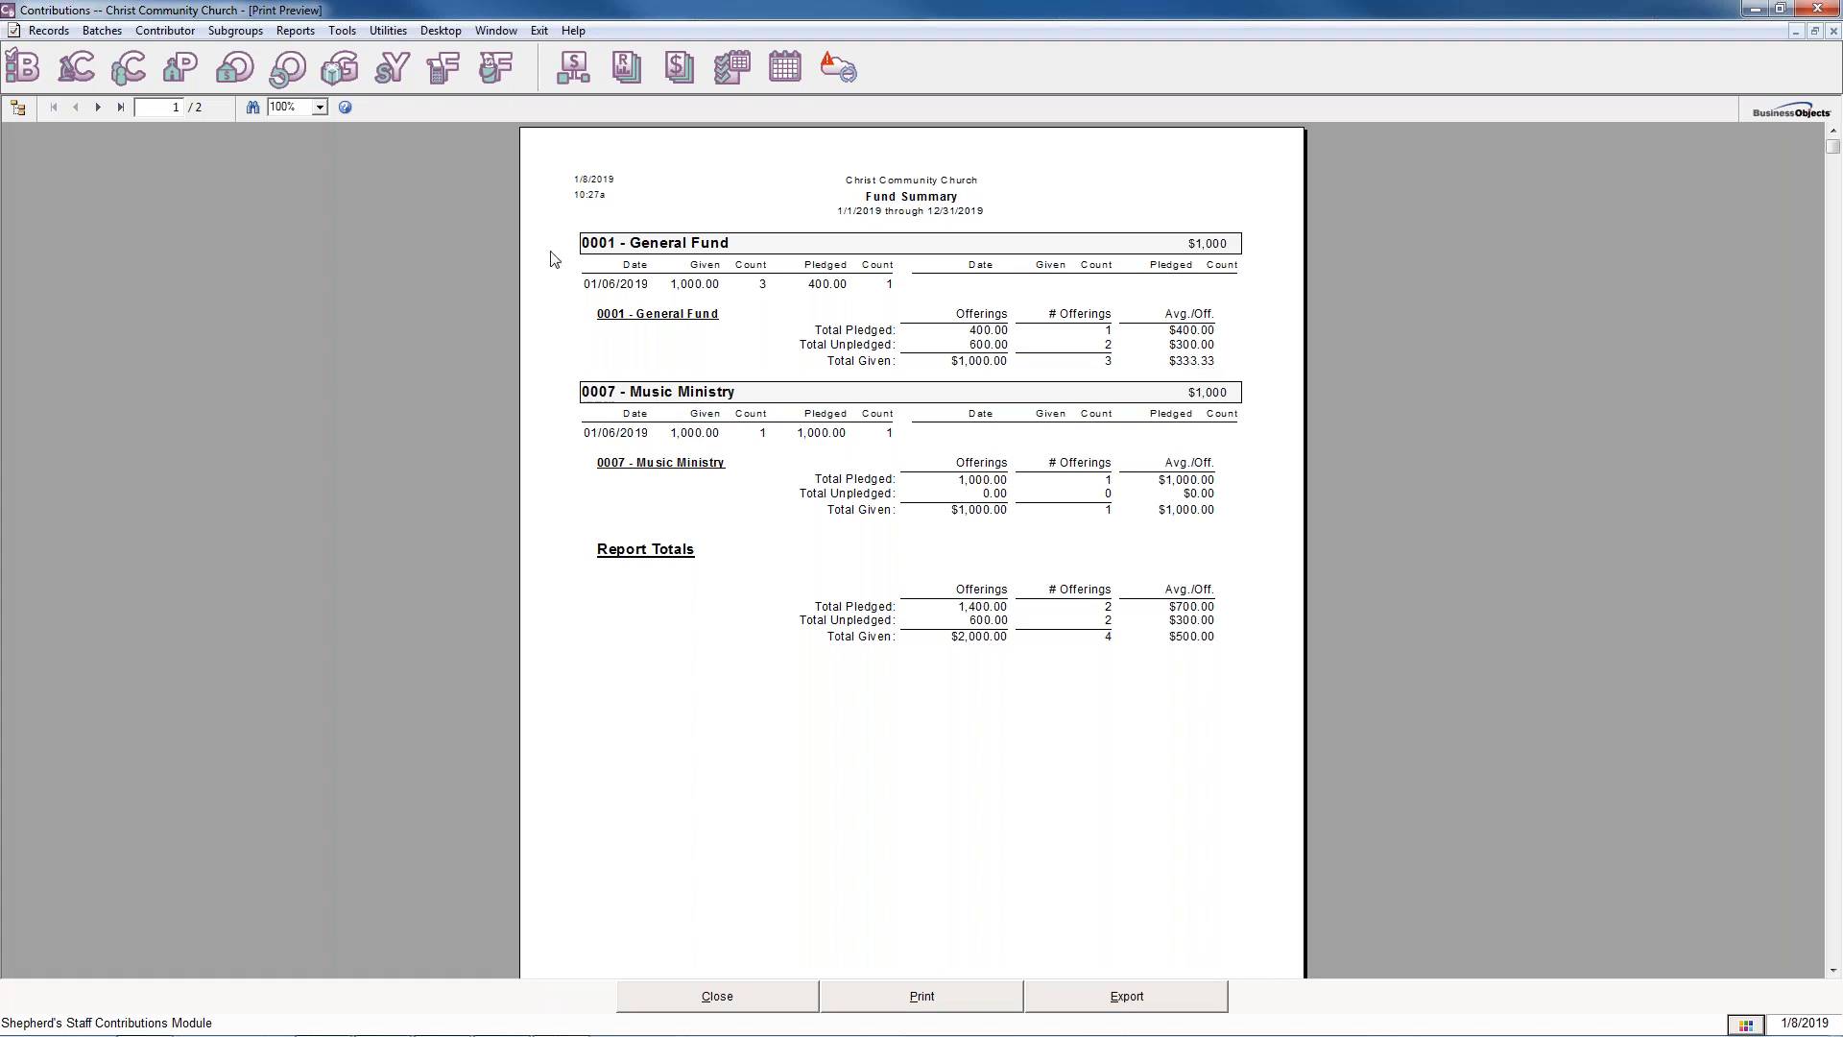
click(638, 288)
click(99, 107)
scroll(876, 594, down, 3)
scroll(870, 578, up, 3)
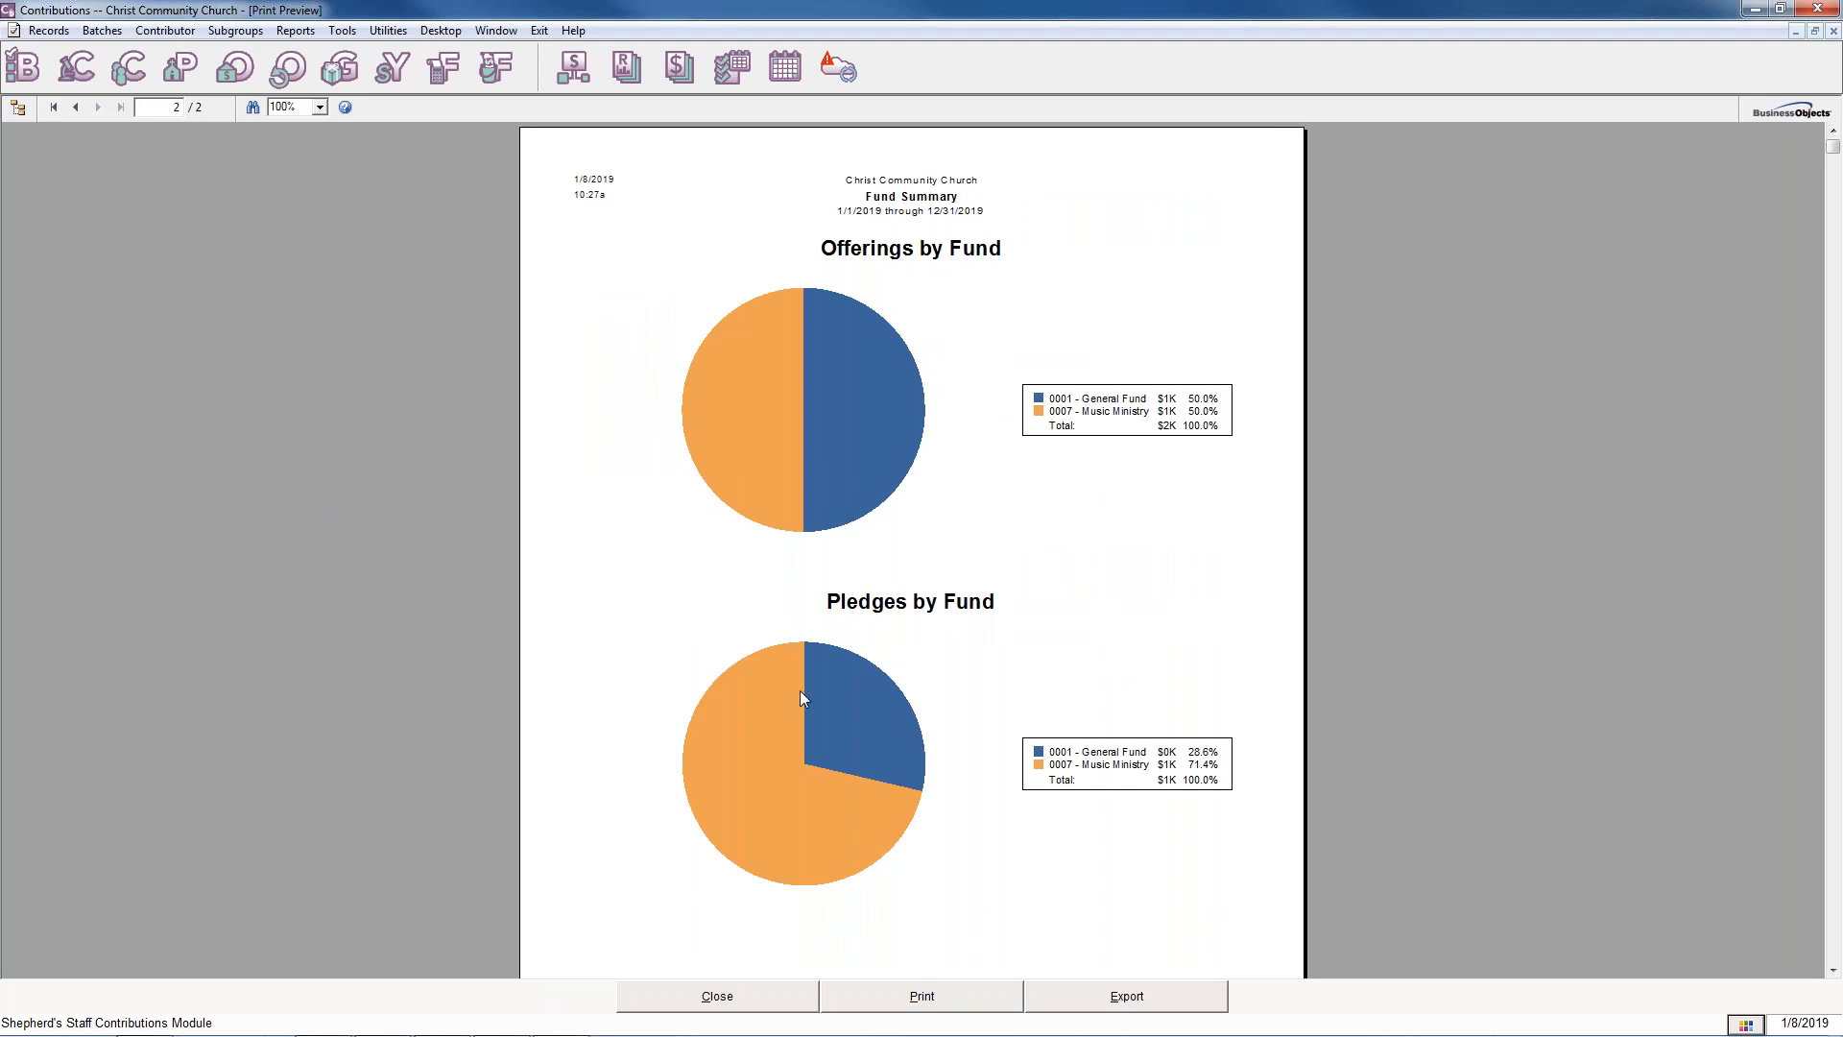
Preview the Fund Summary again, view its pie chart page, and close the preview and the report settings.
click(785, 995)
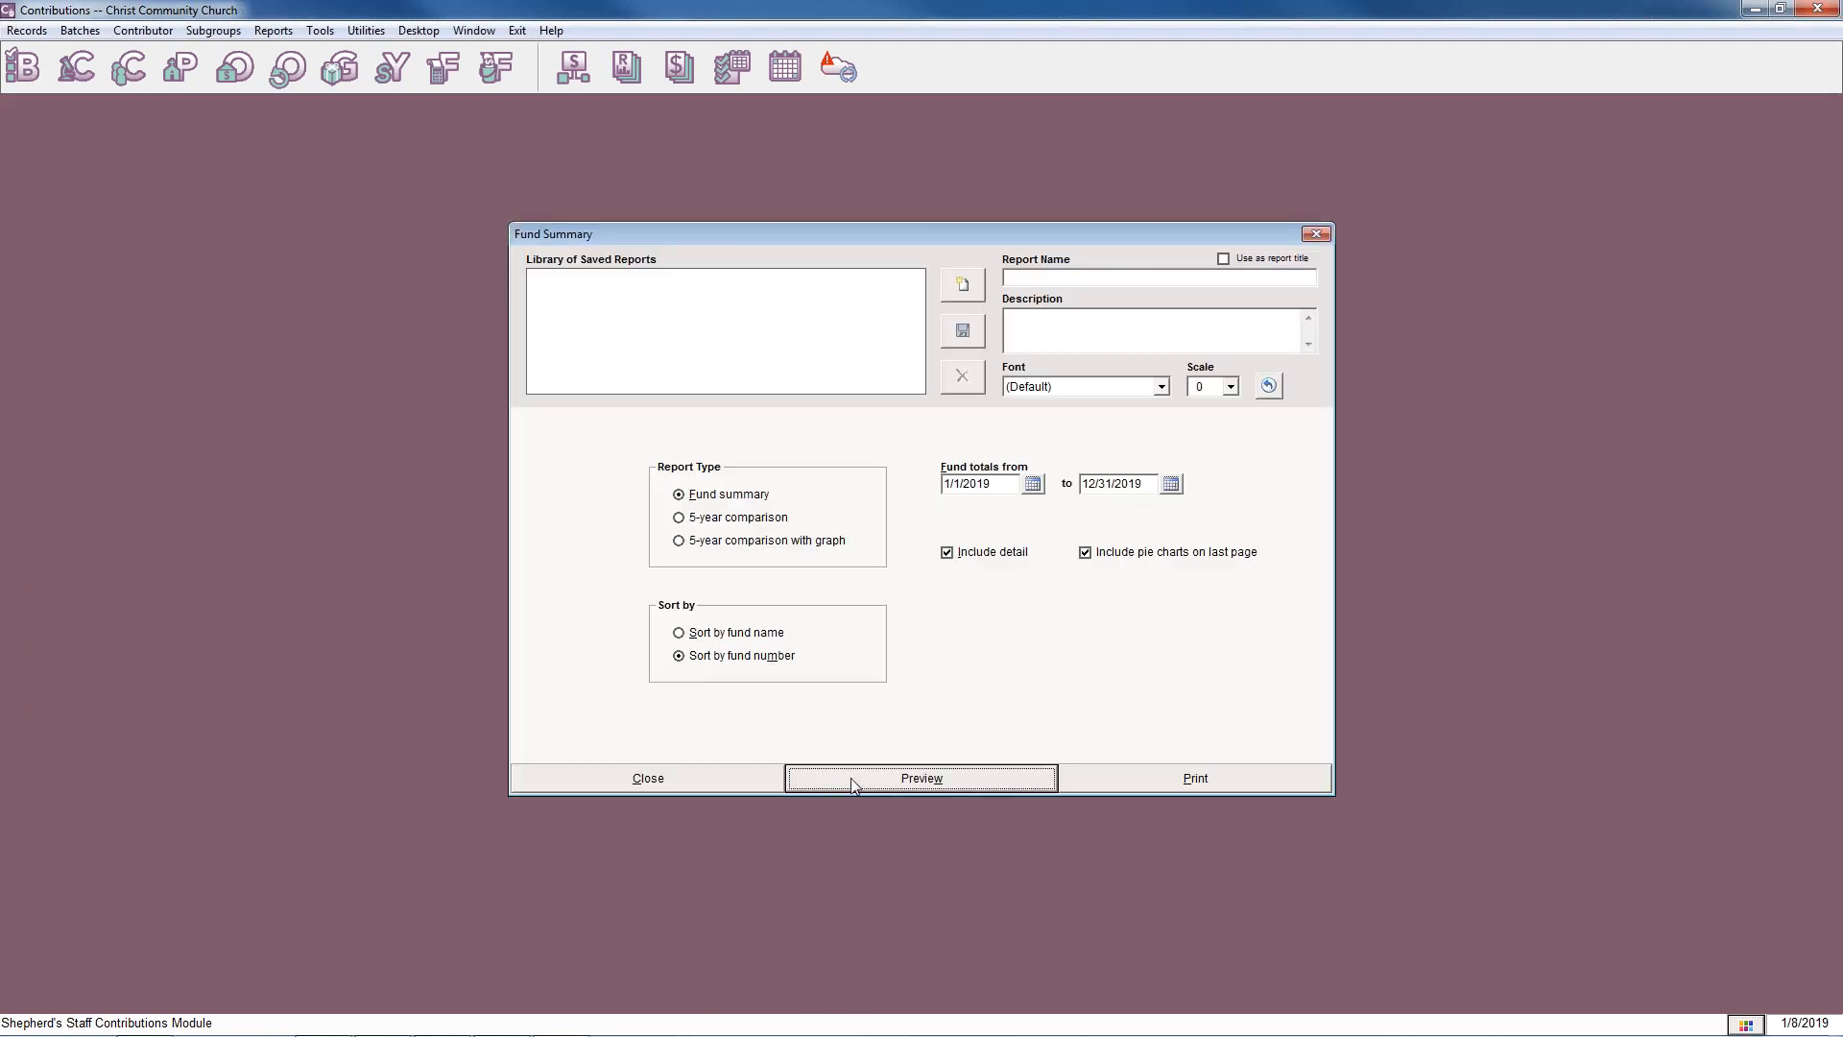
click(853, 785)
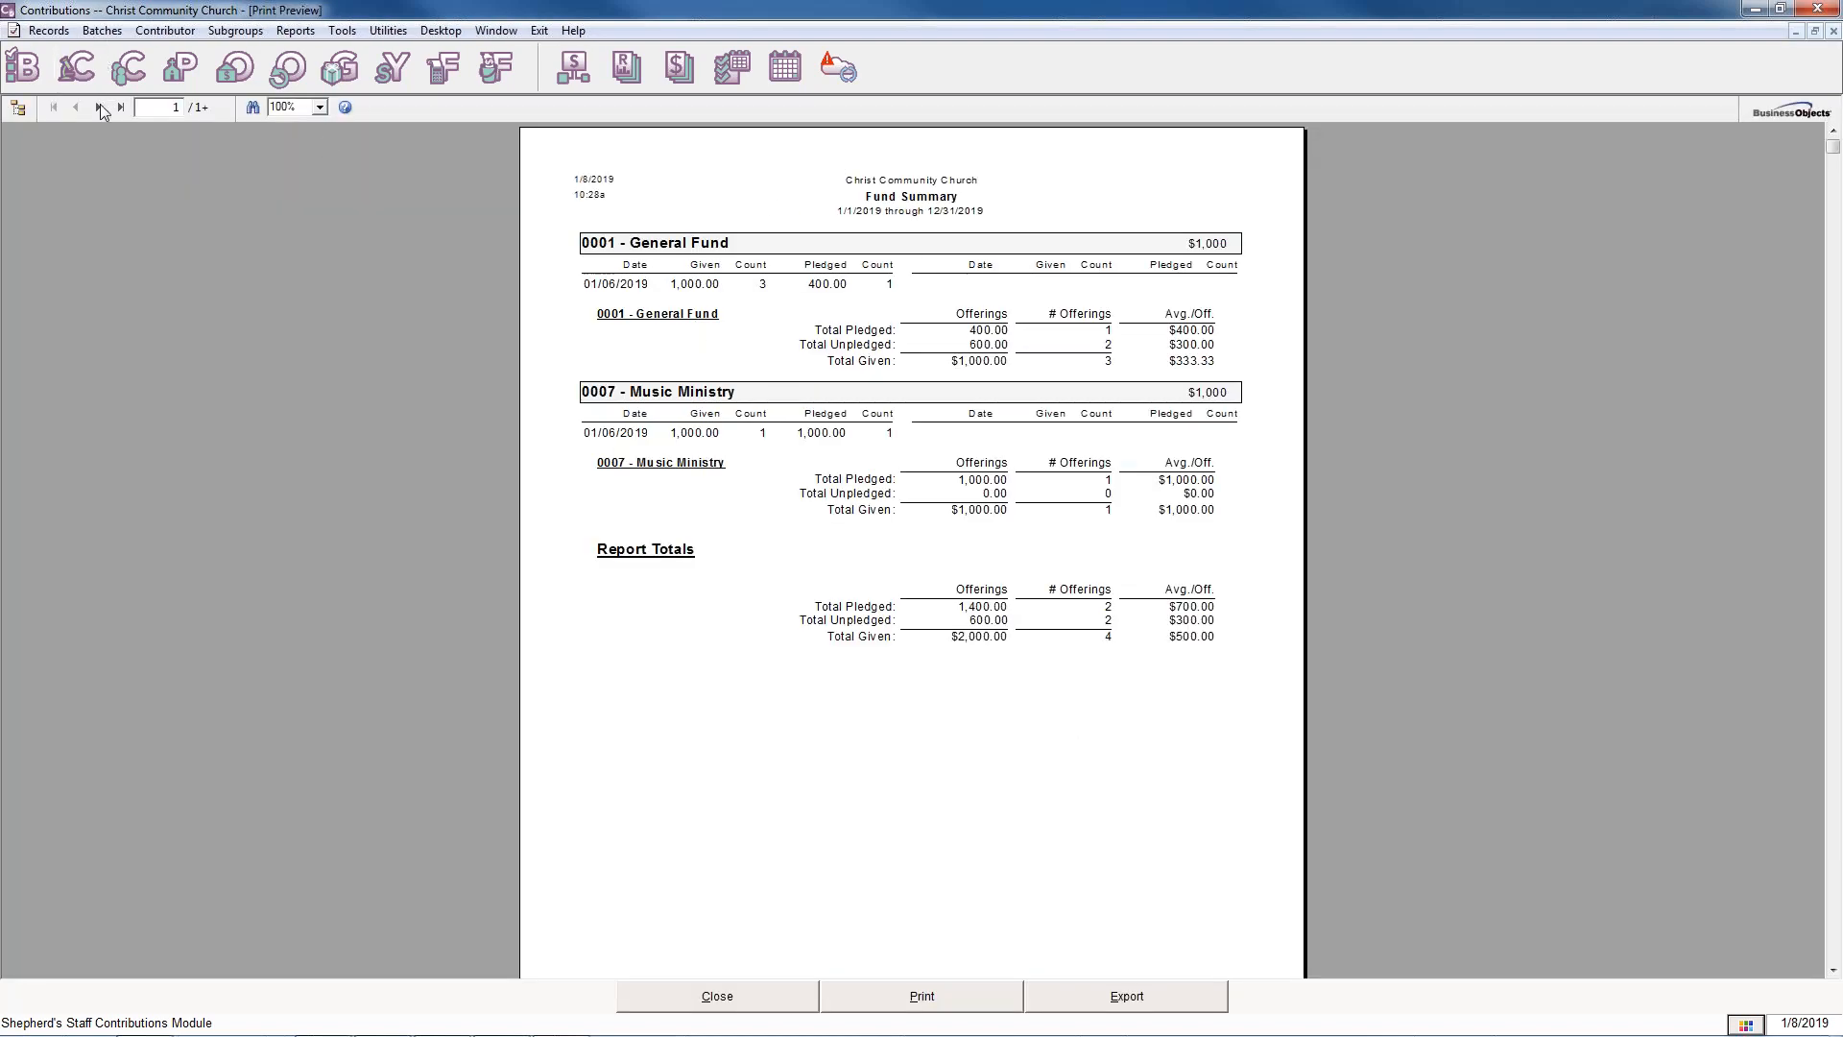
click(99, 106)
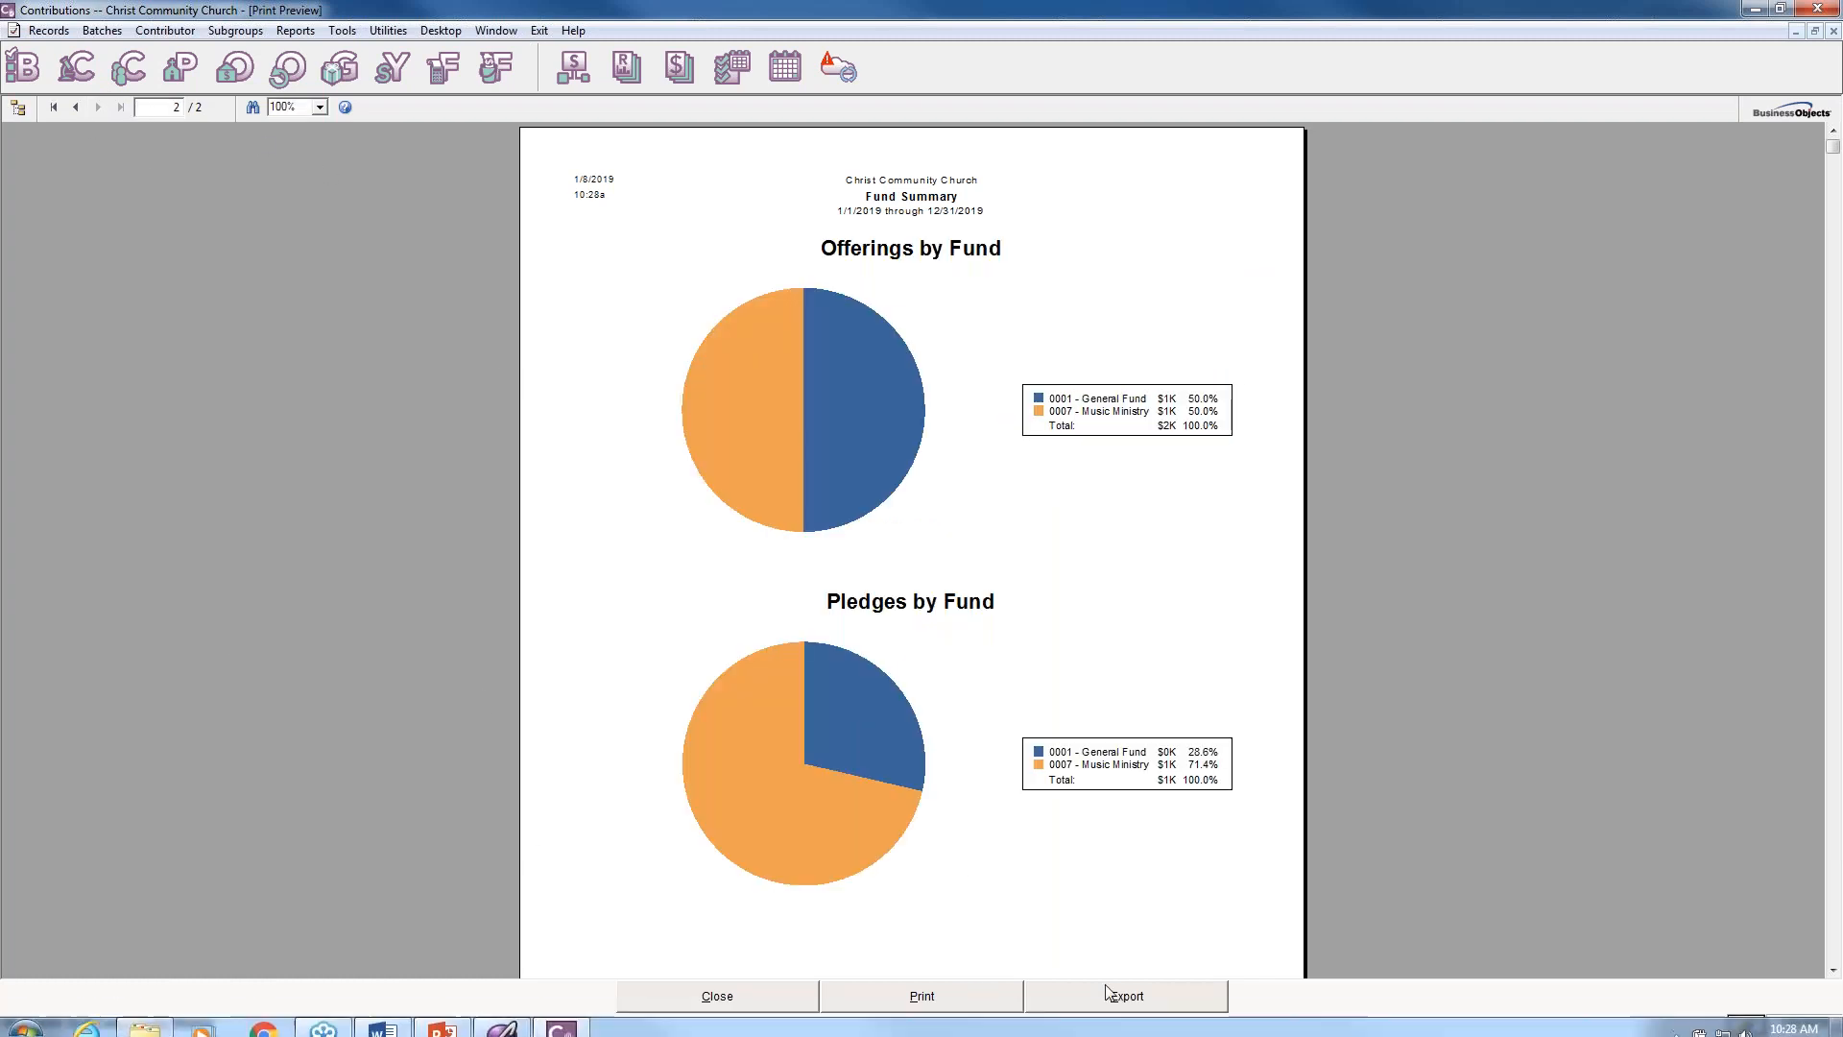
click(727, 1008)
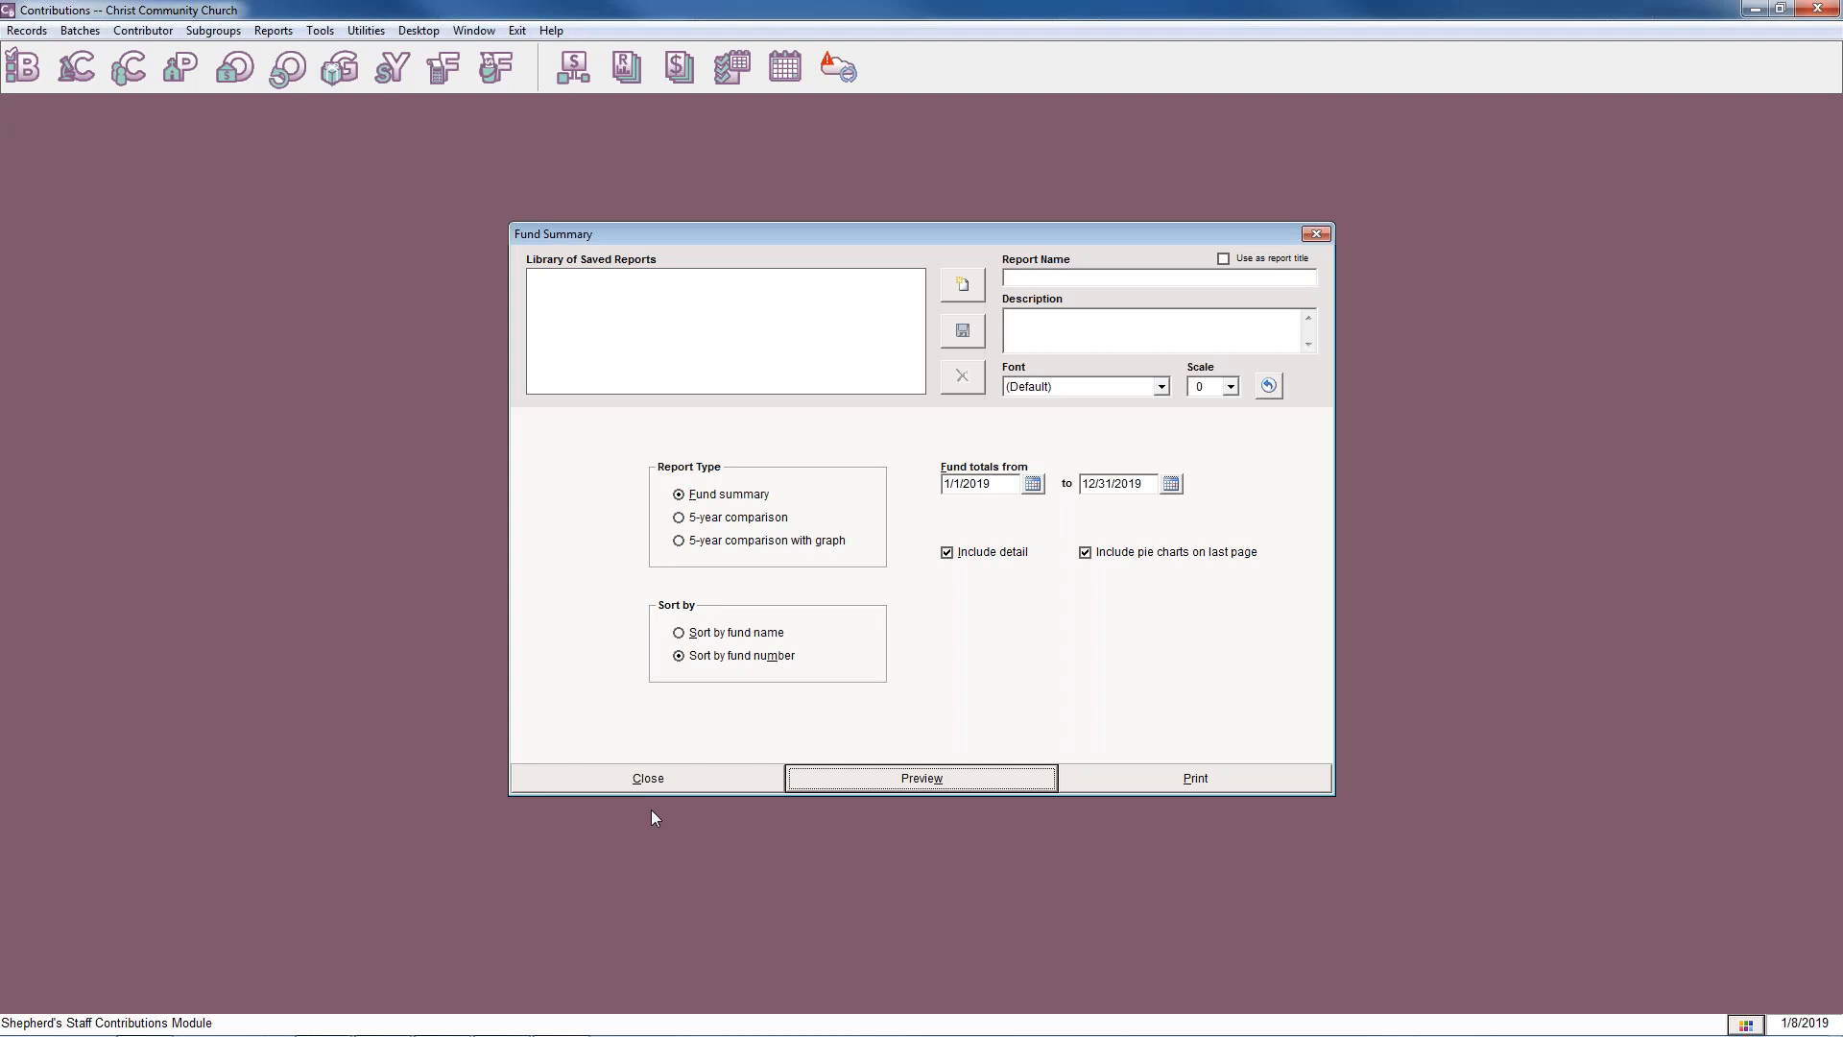
click(659, 778)
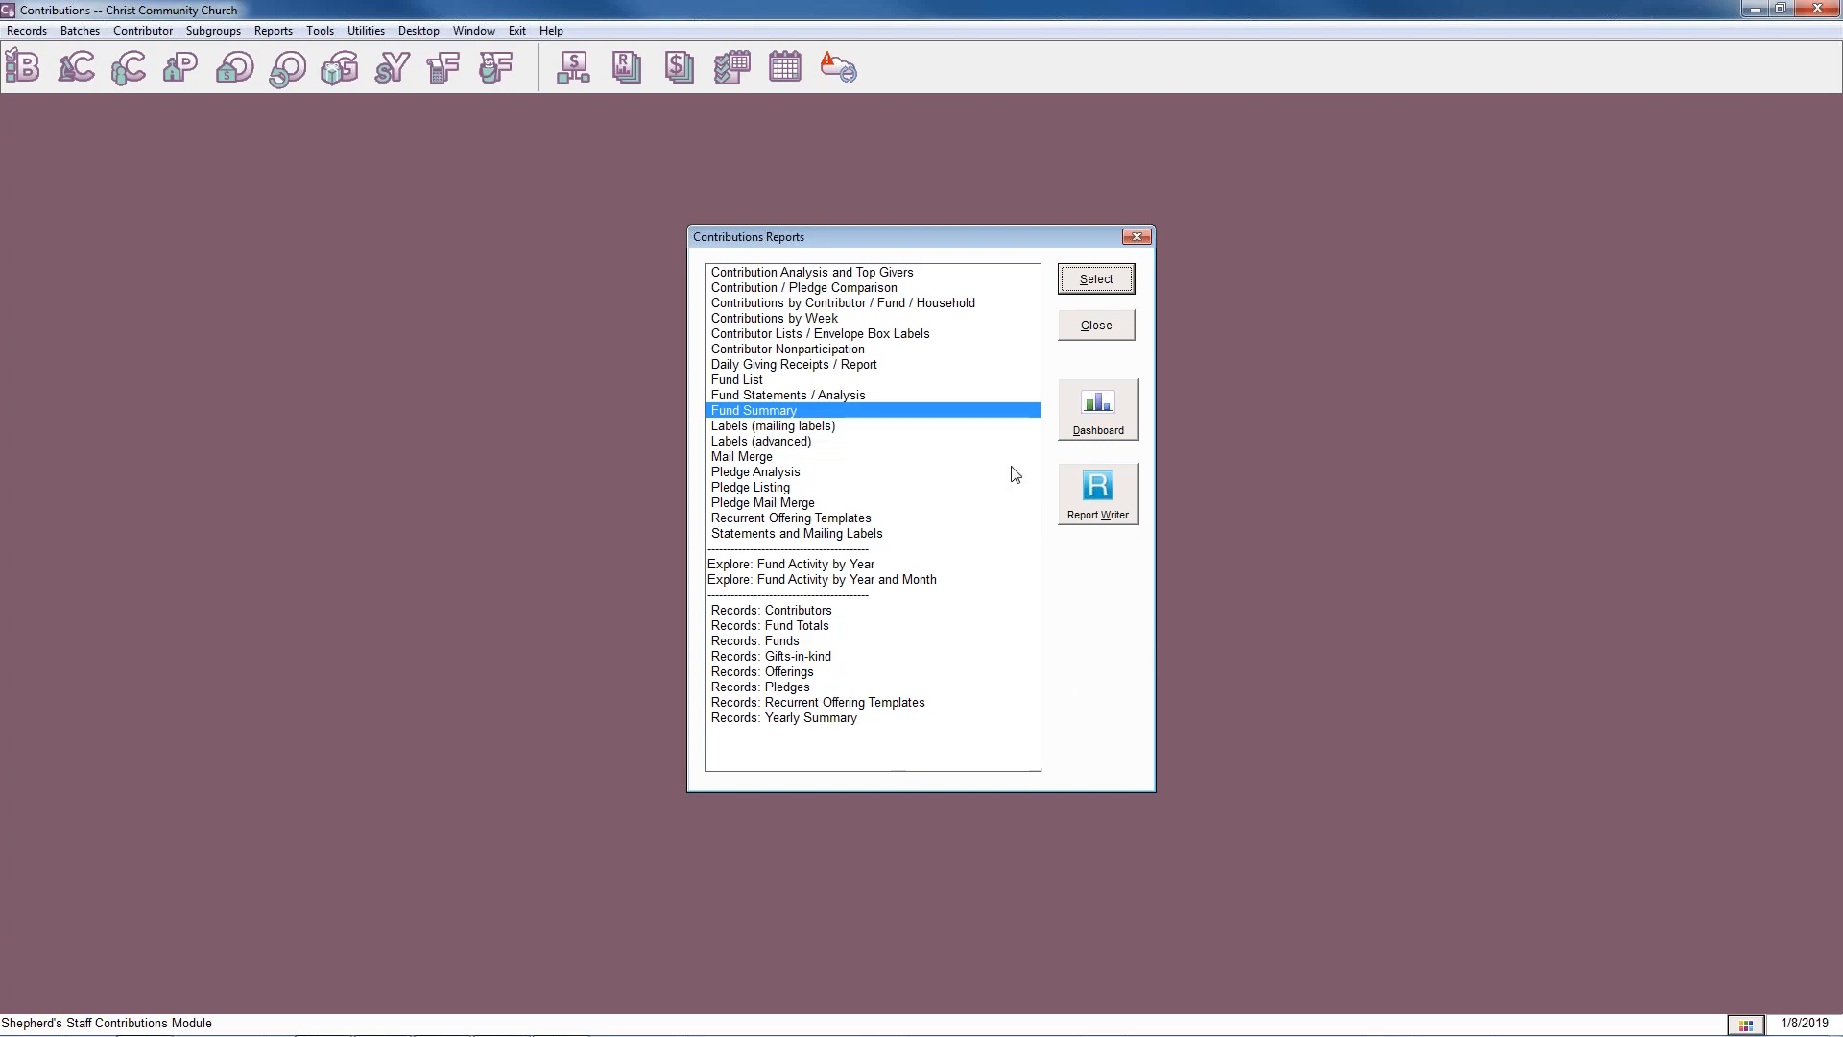
Preview the Contributions by Contributor / Fund / Household report with the pledge summary included, and close the report and the reports list.
click(855, 304)
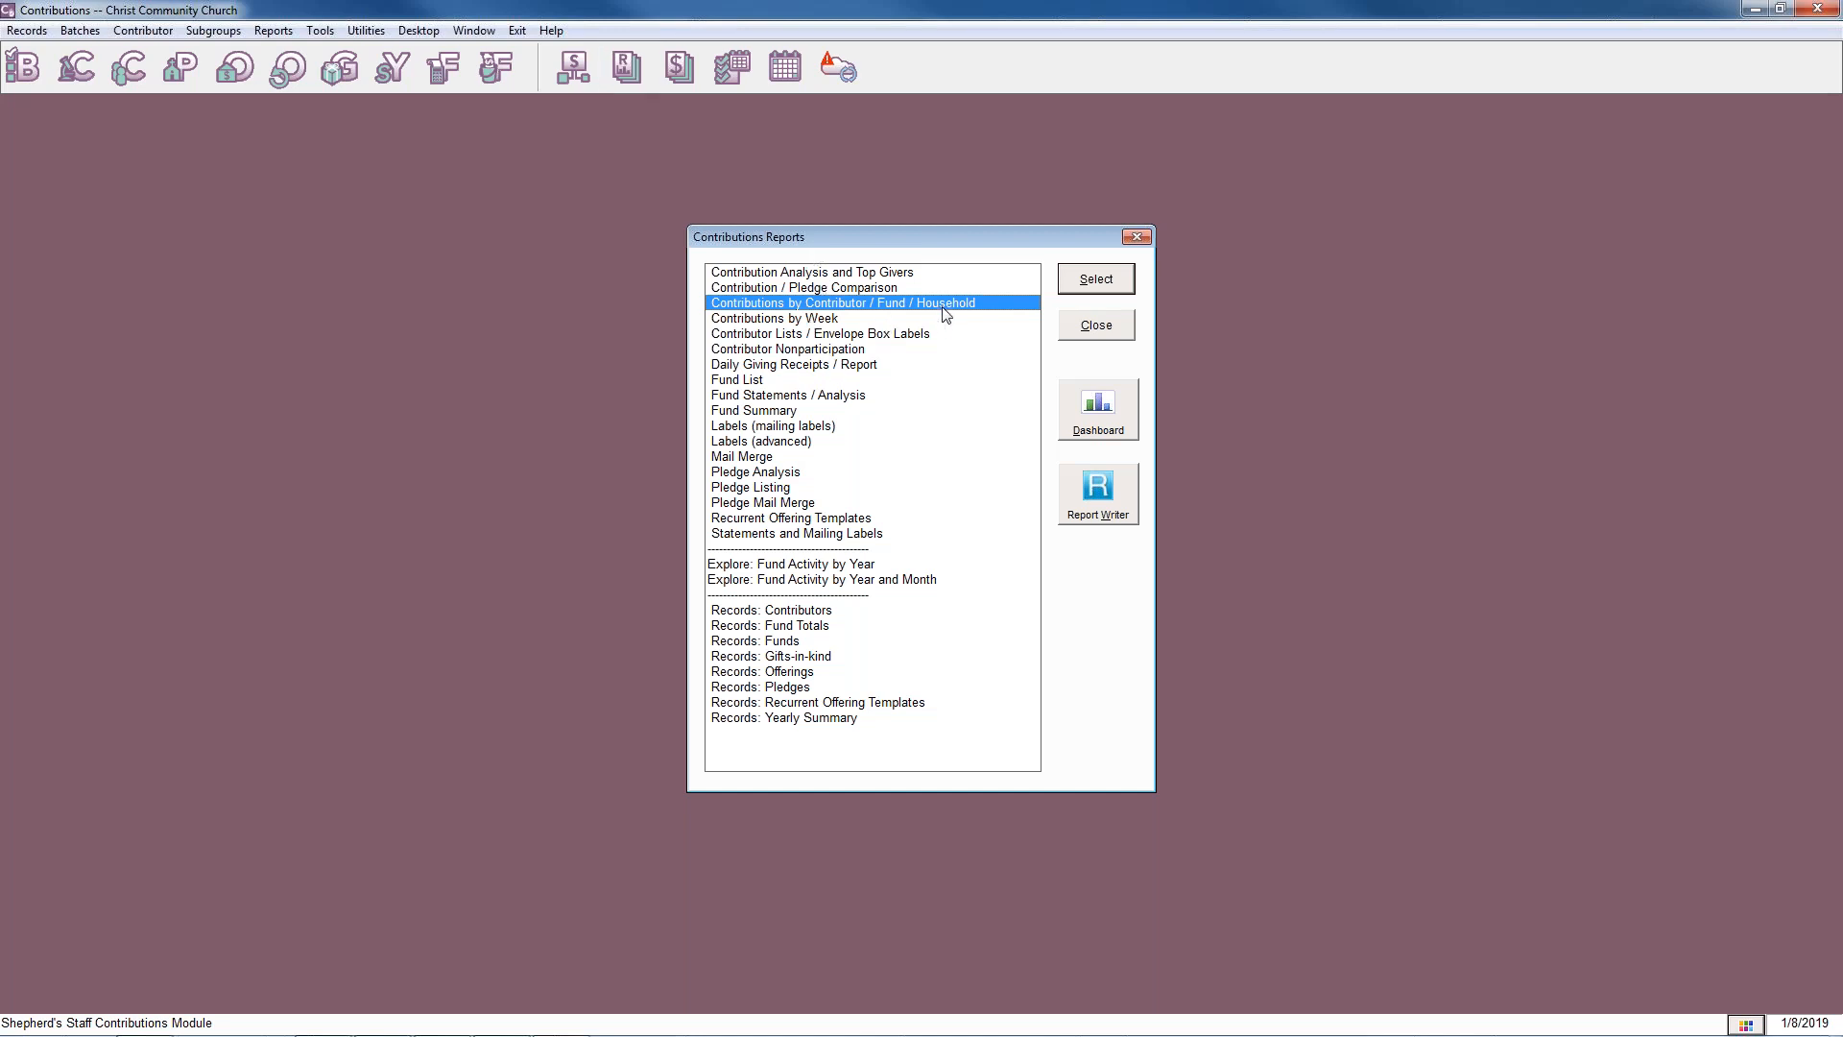
click(1076, 281)
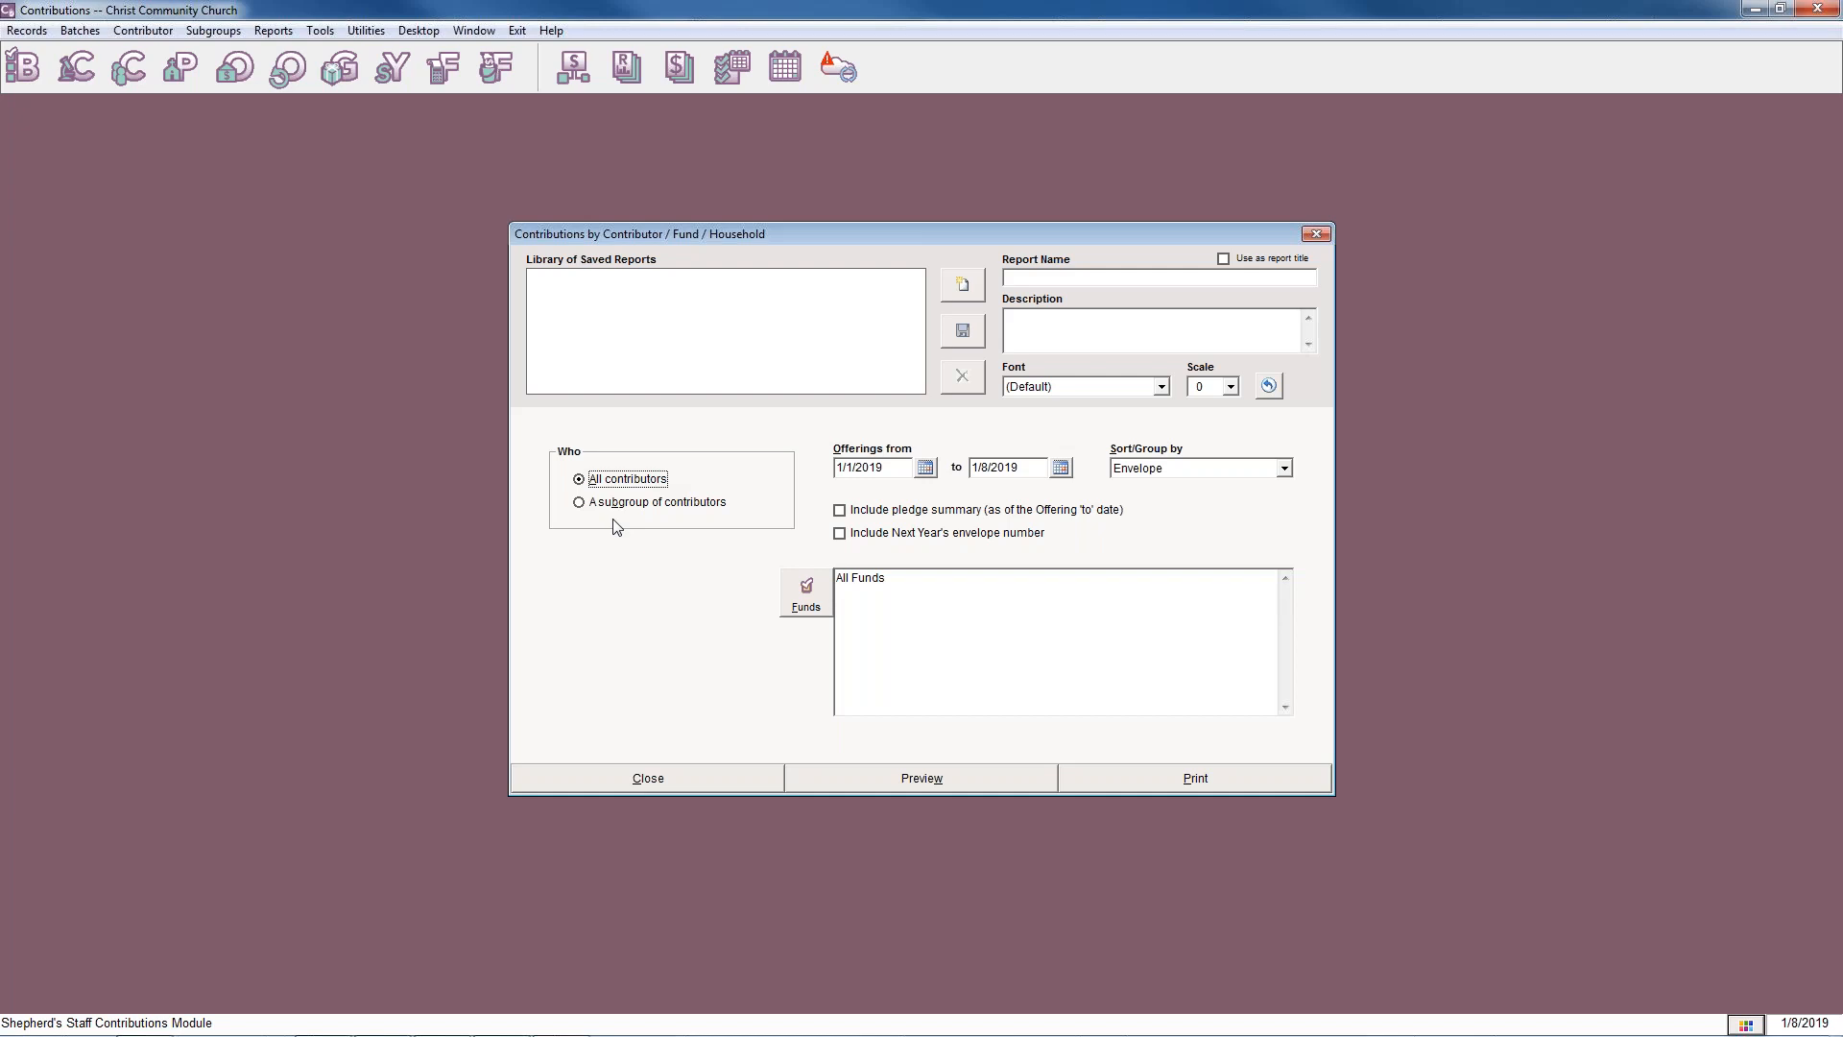
click(841, 512)
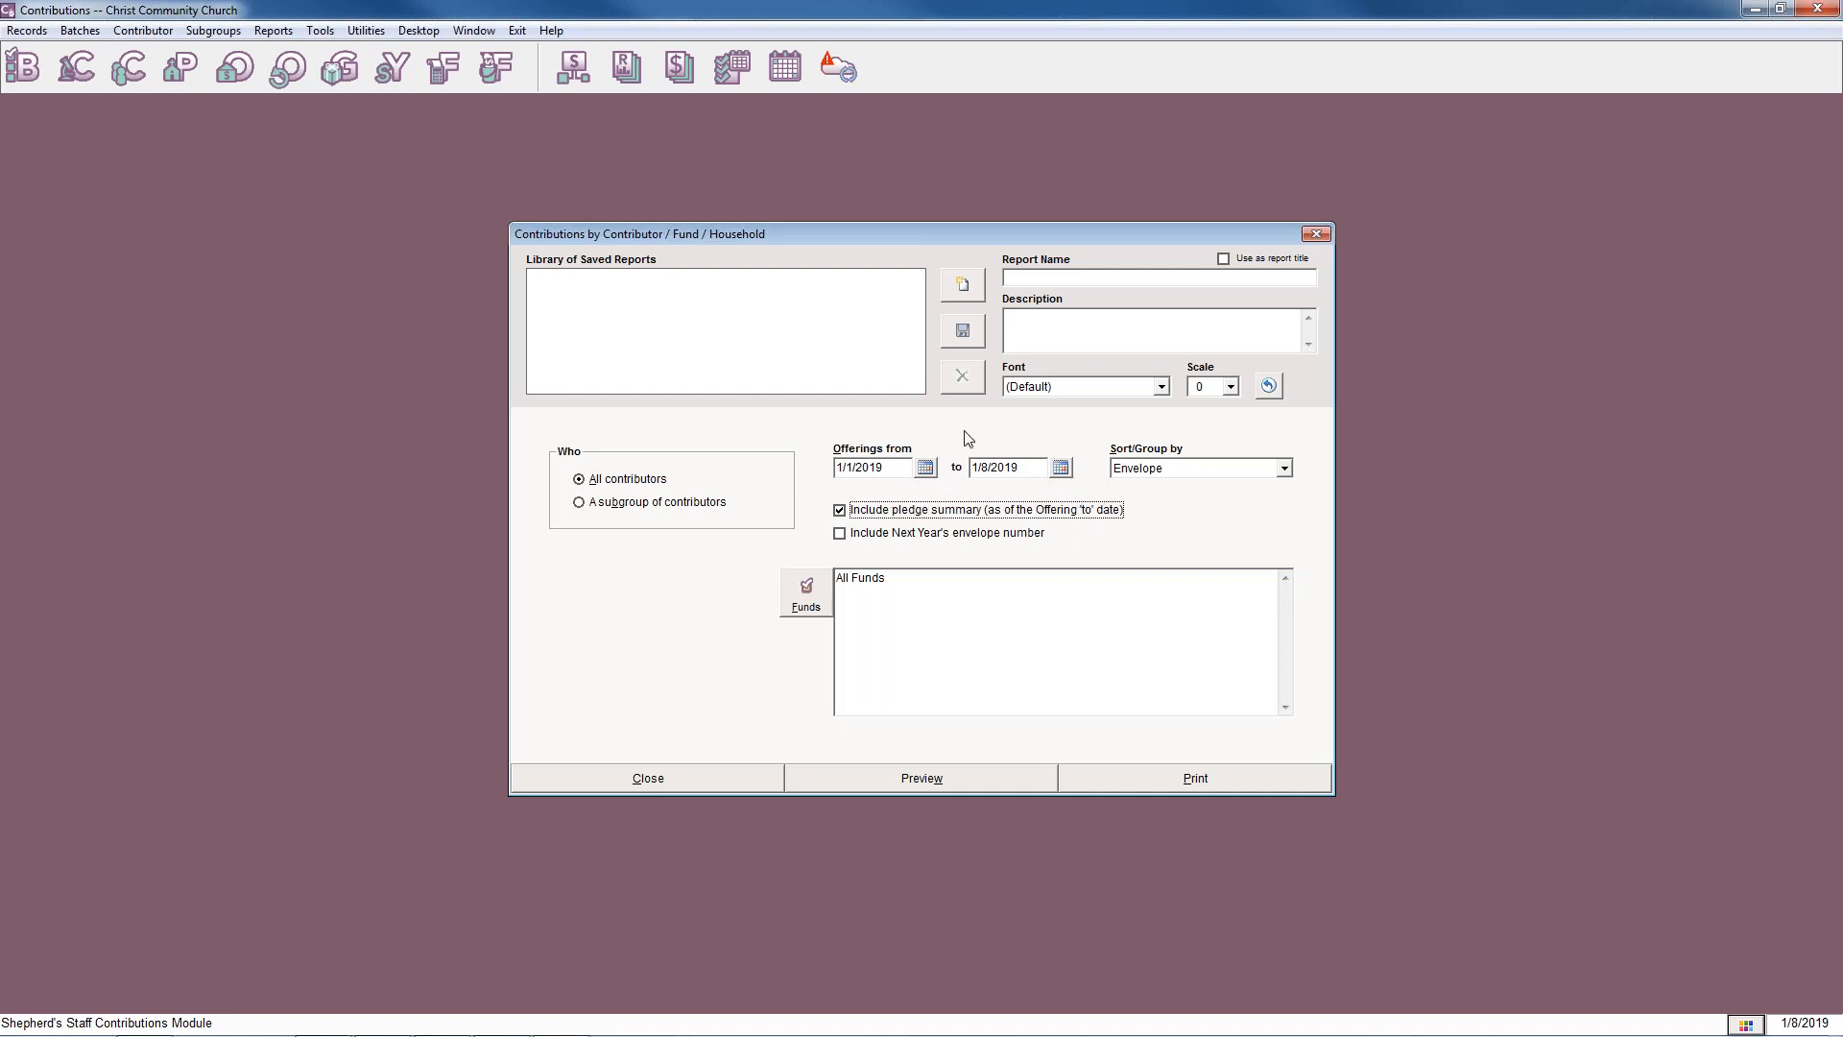
click(975, 777)
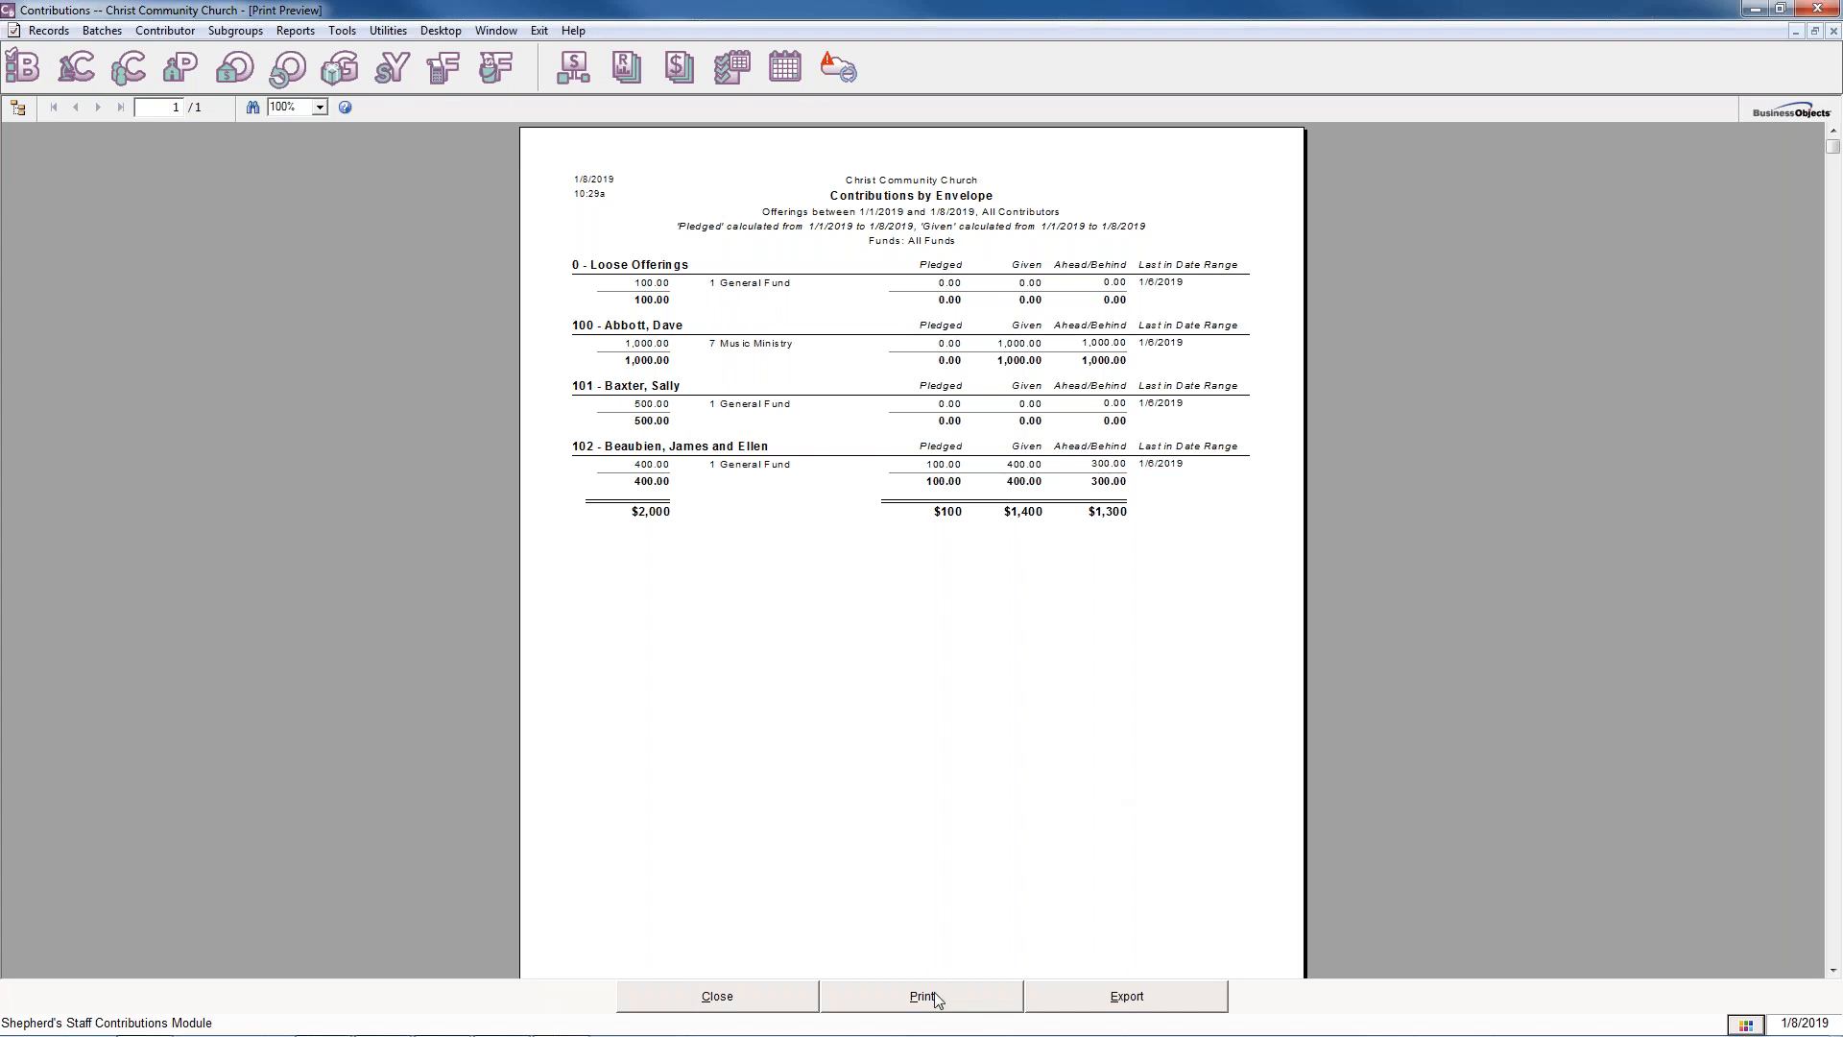
click(717, 1000)
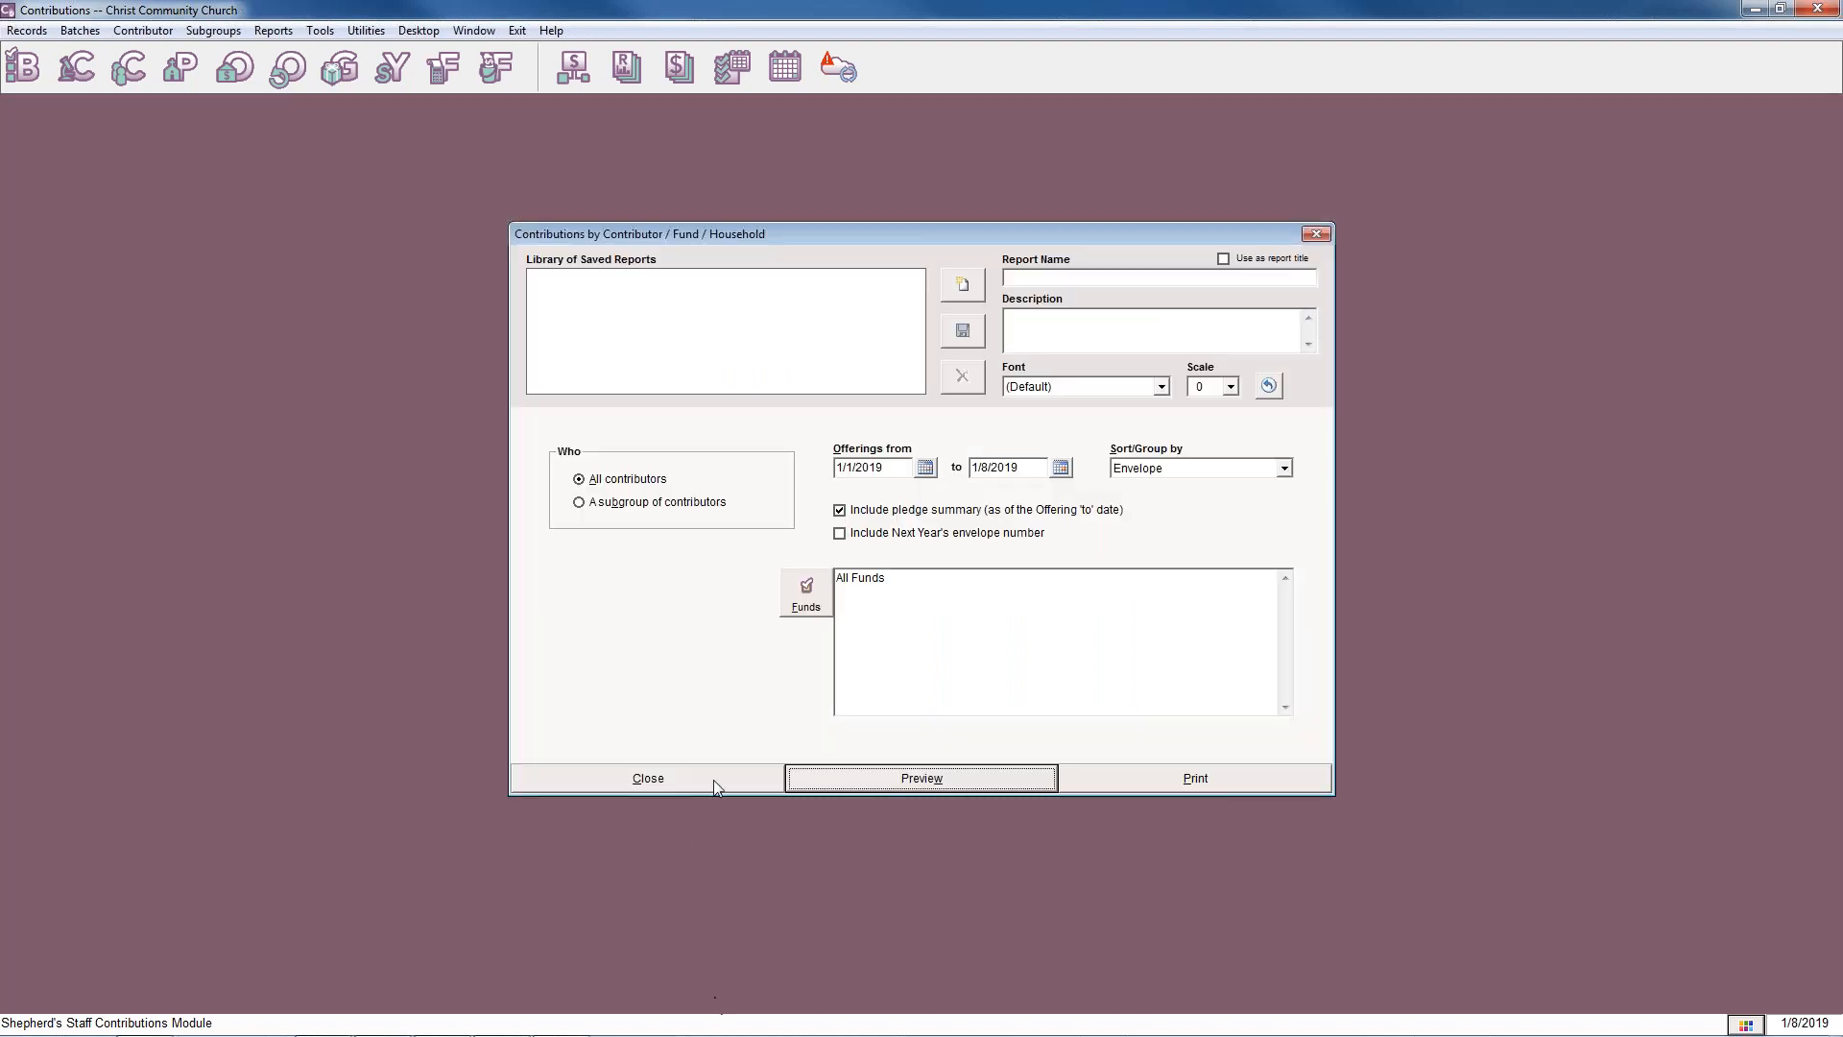
click(712, 778)
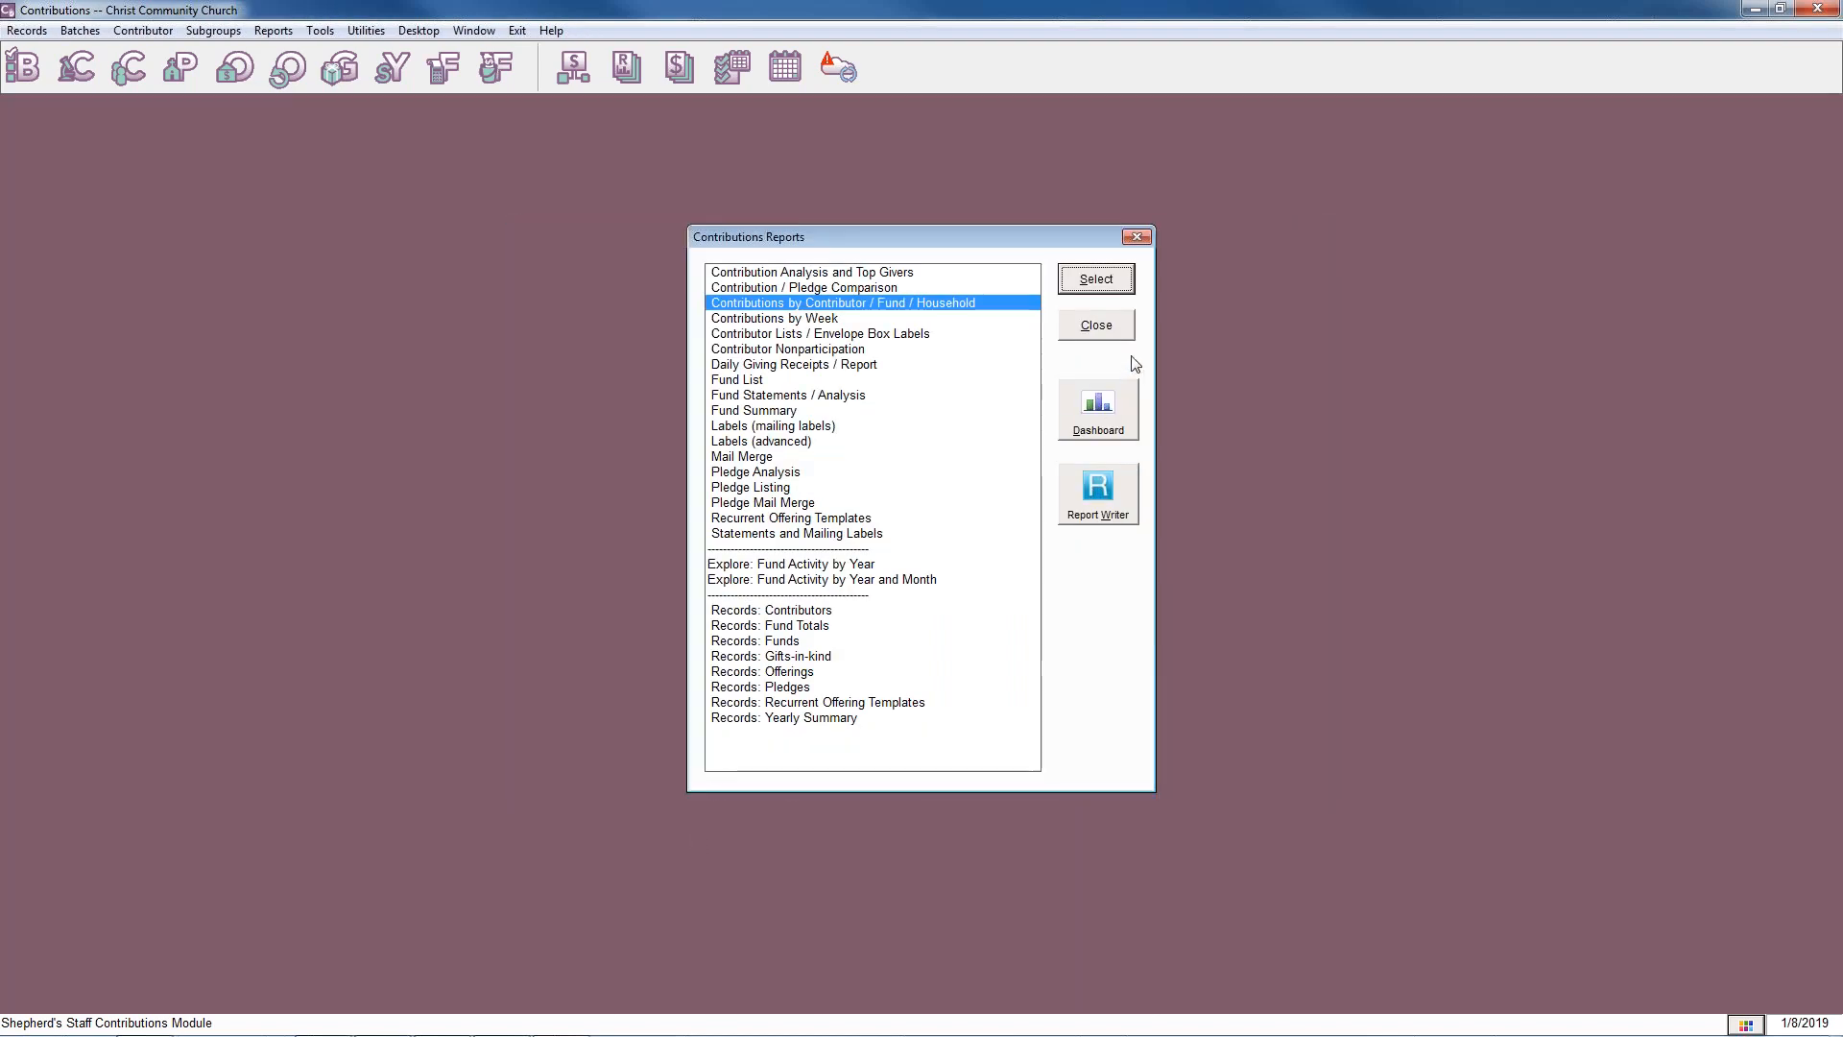
click(1114, 332)
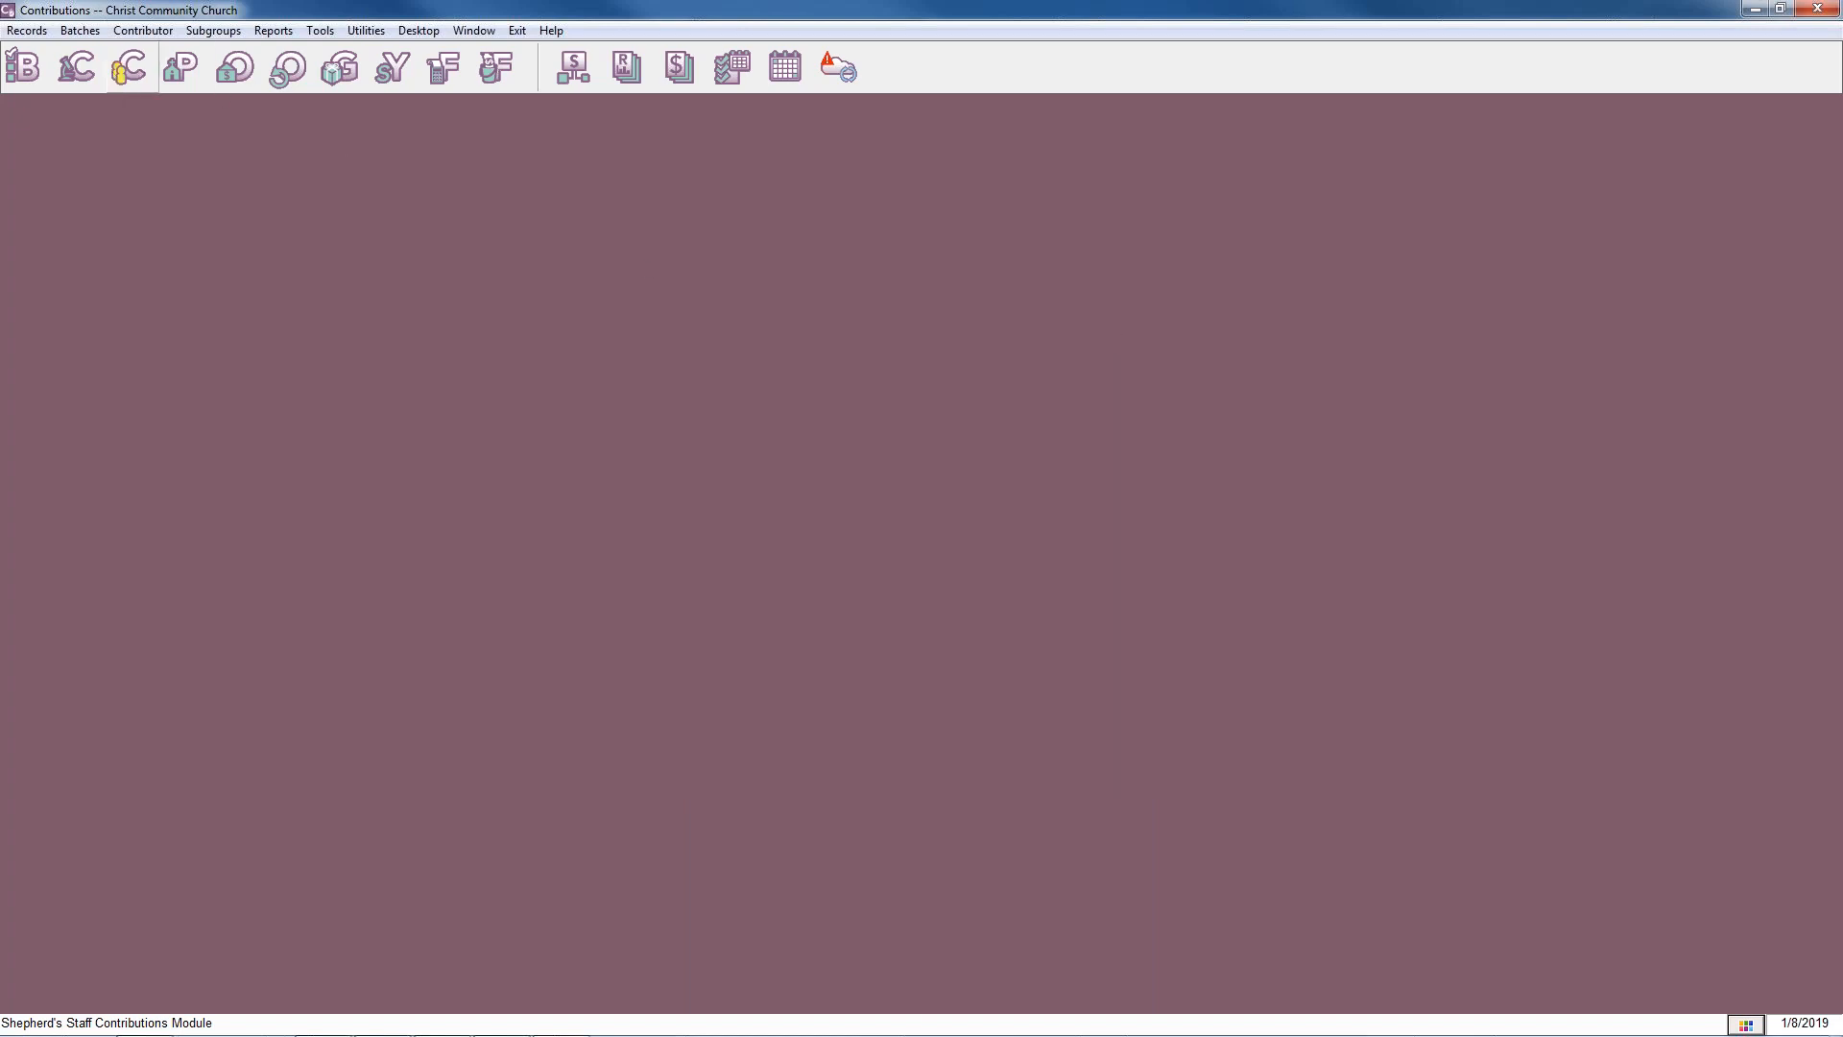
View the Contributor Records list to examine the envelope and statement details, and close it.
click(128, 67)
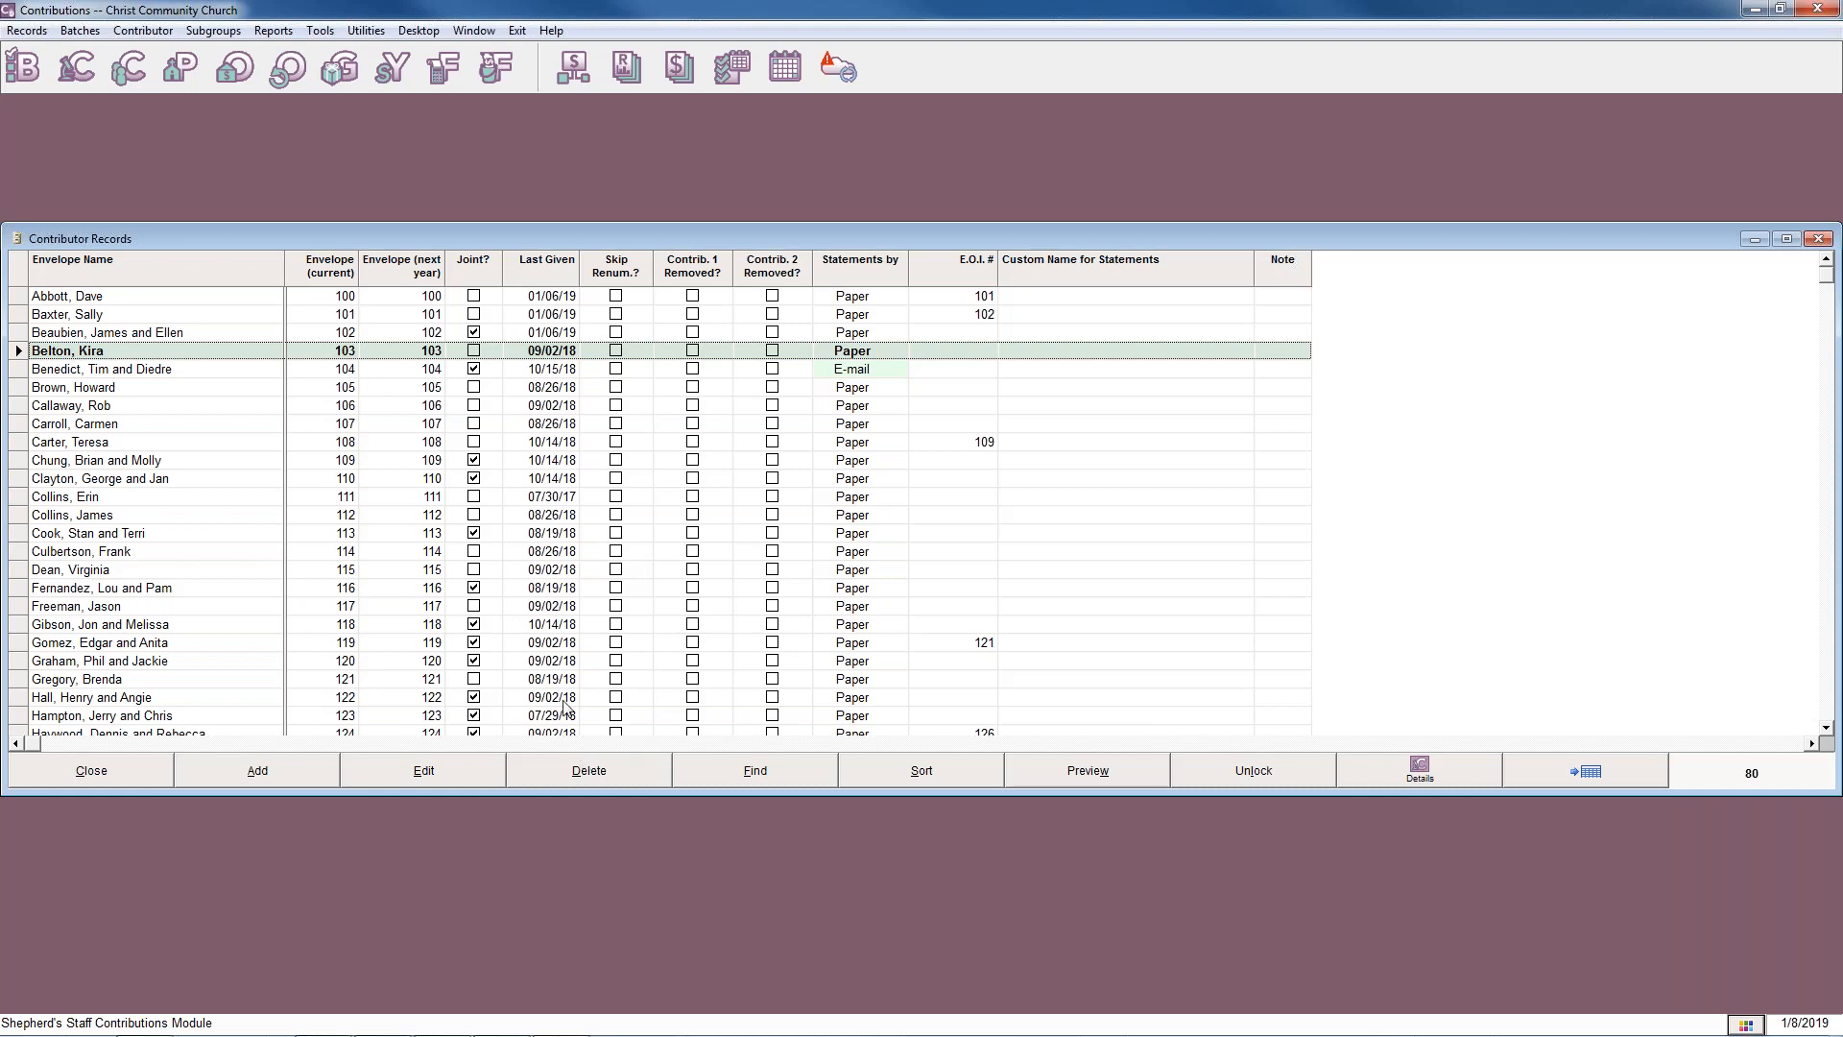
click(1817, 239)
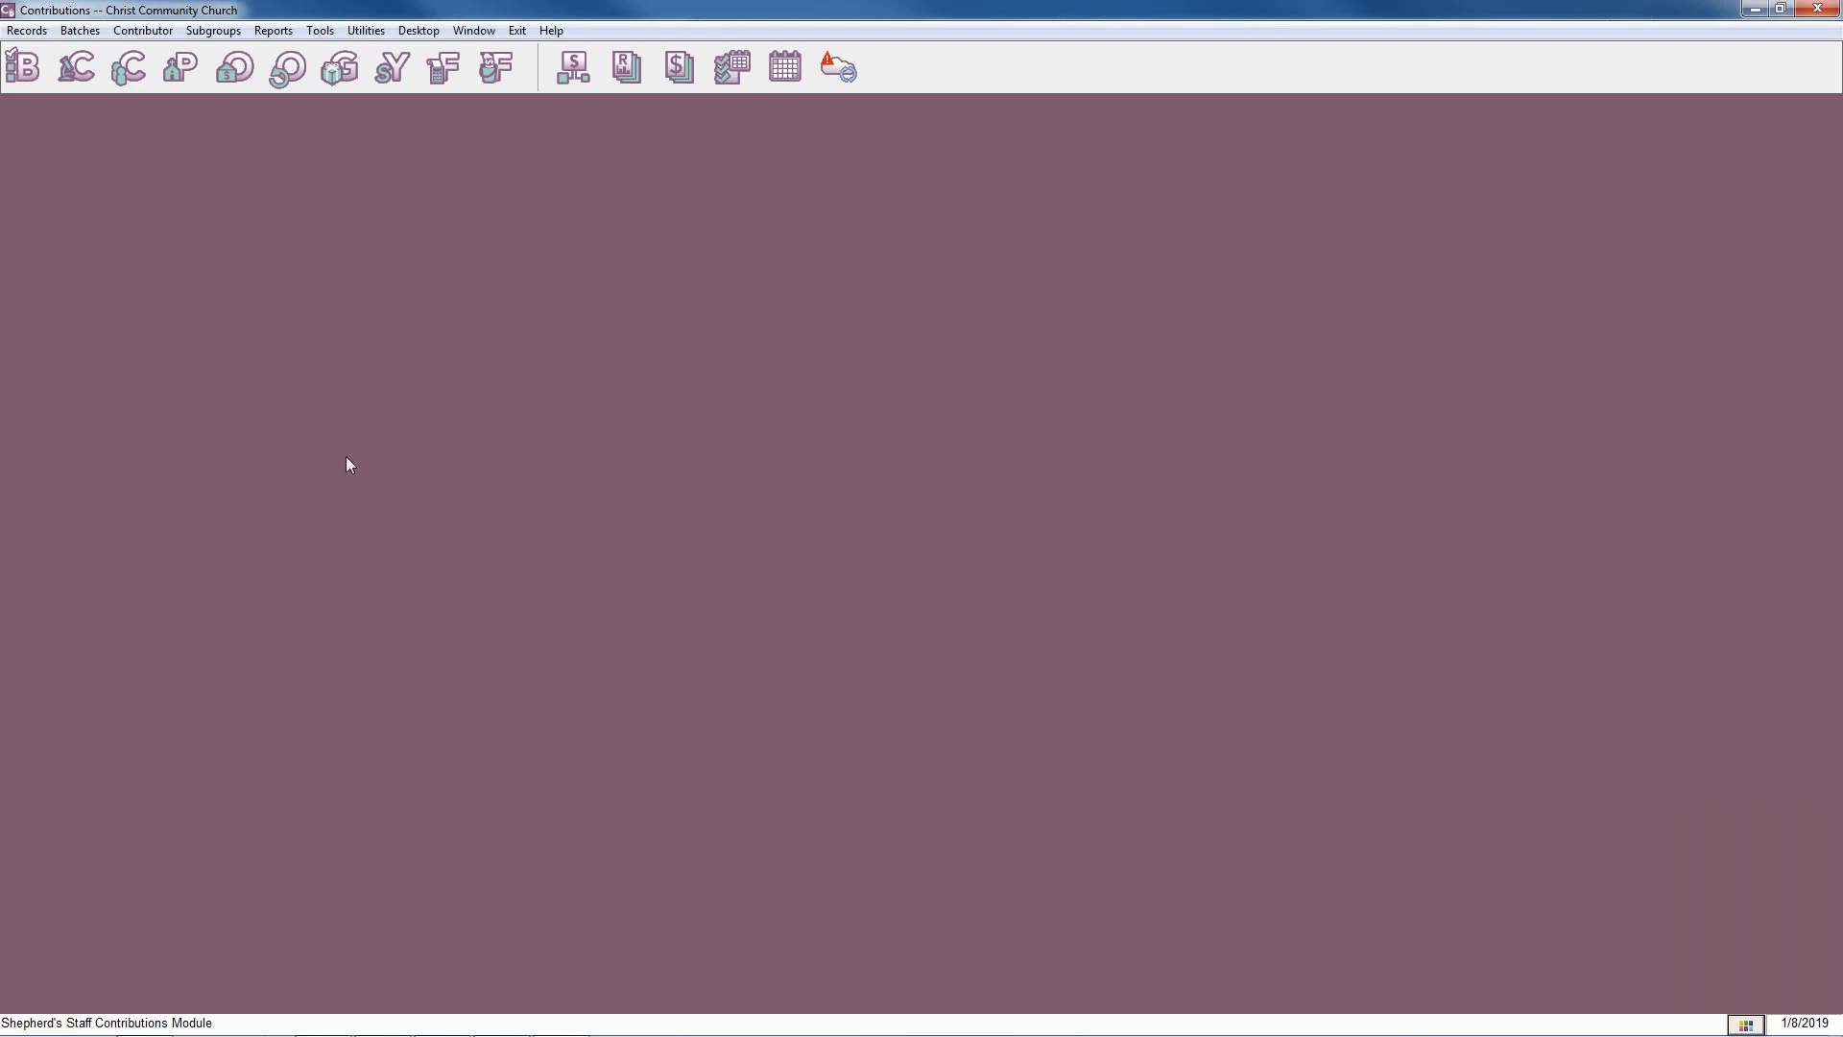
click(149, 69)
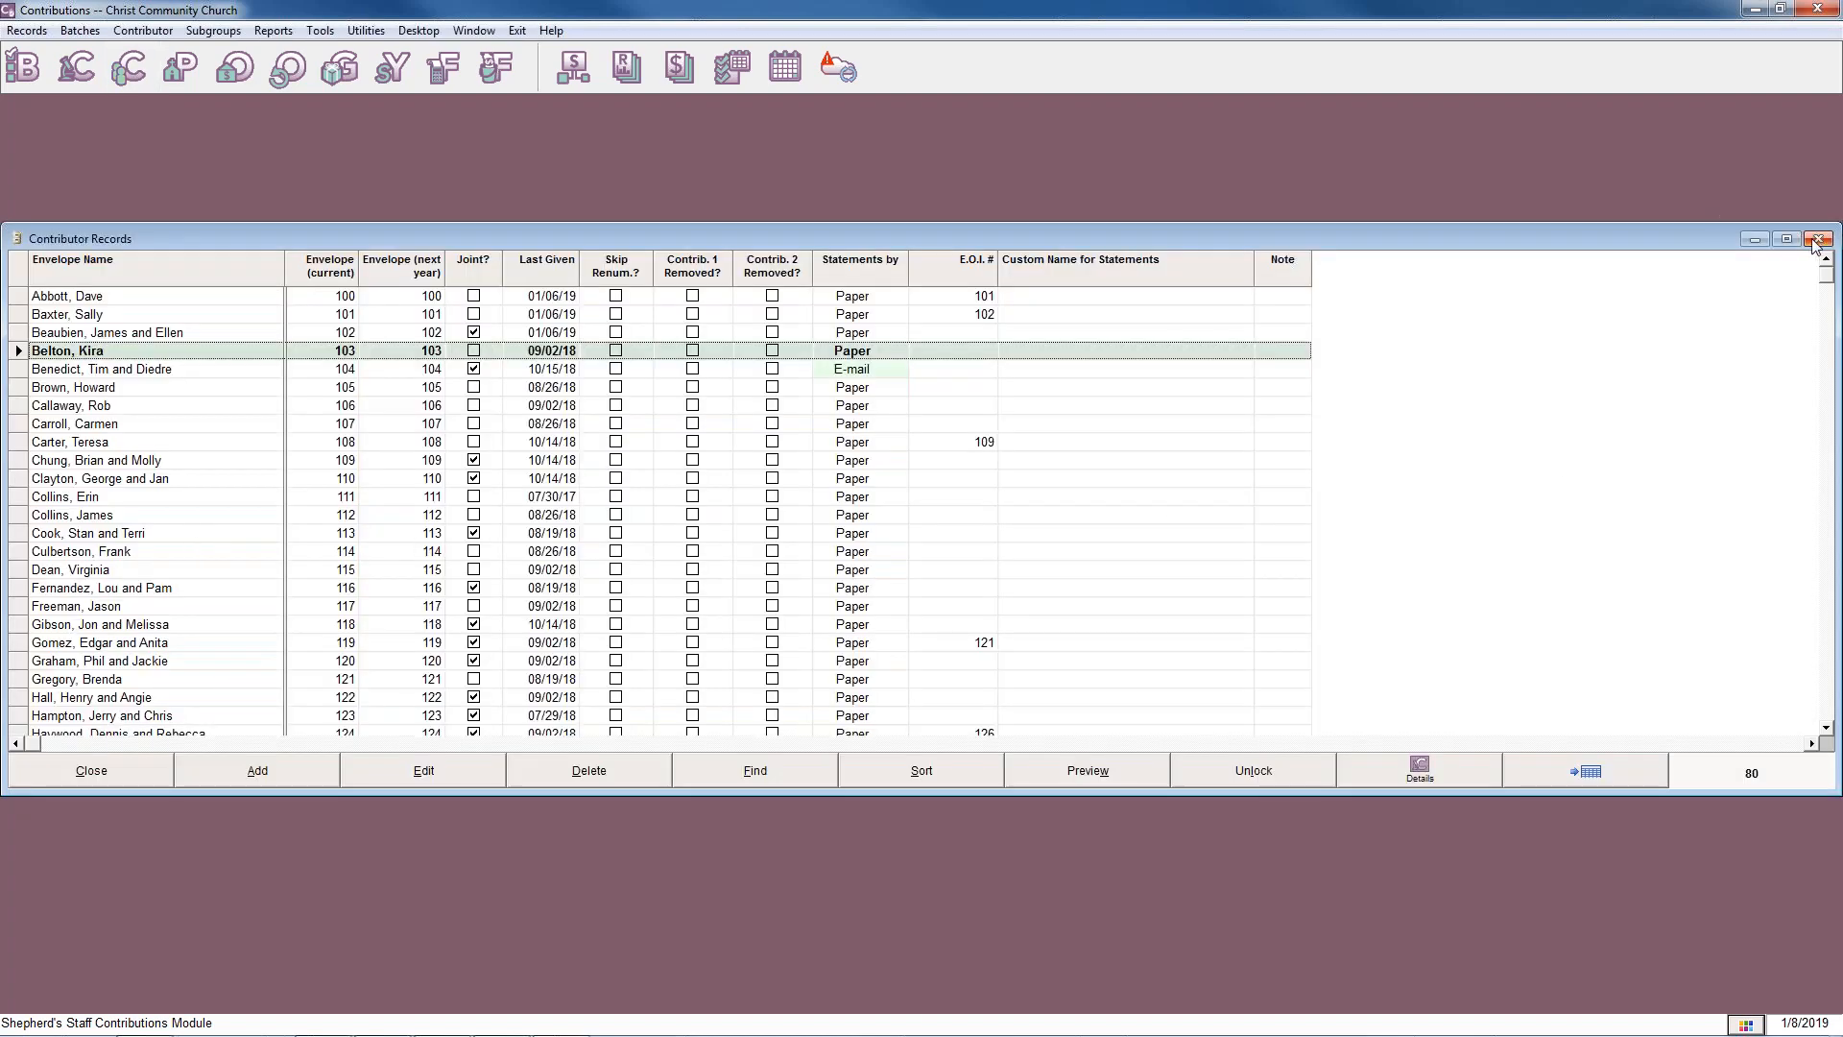
click(1816, 240)
click(168, 32)
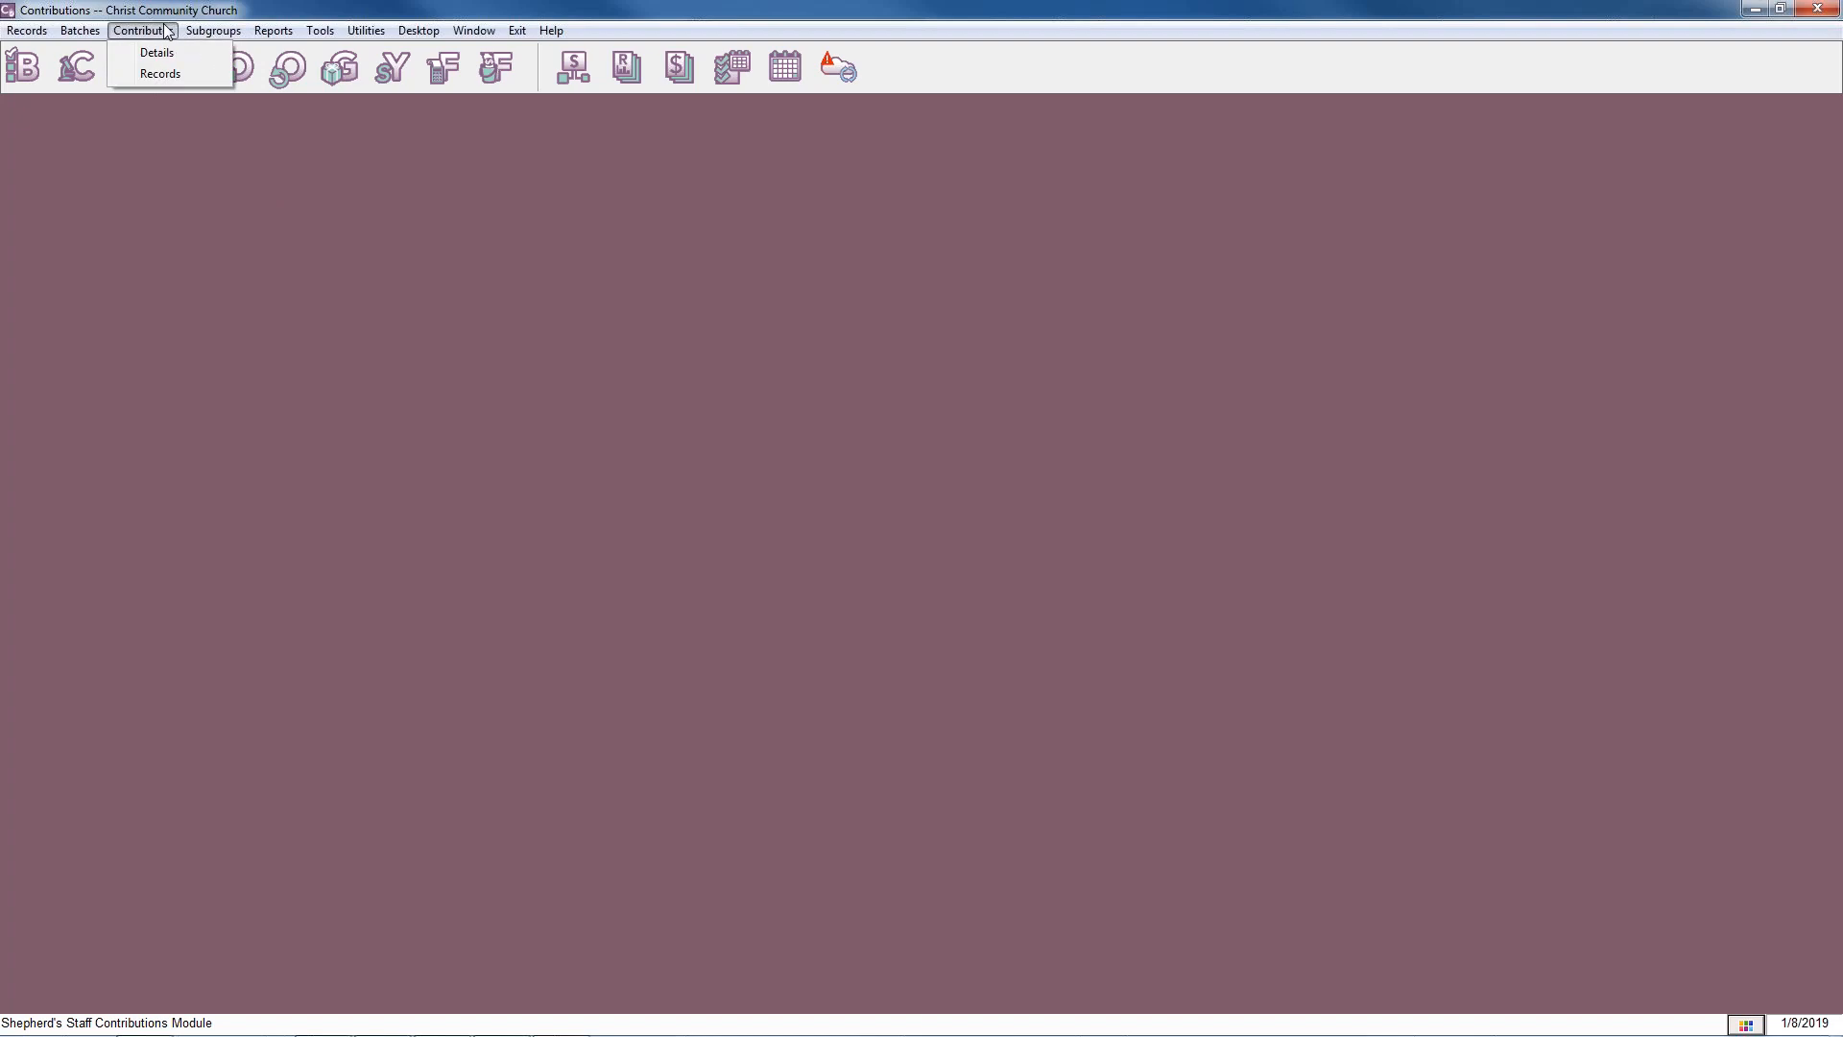
click(158, 74)
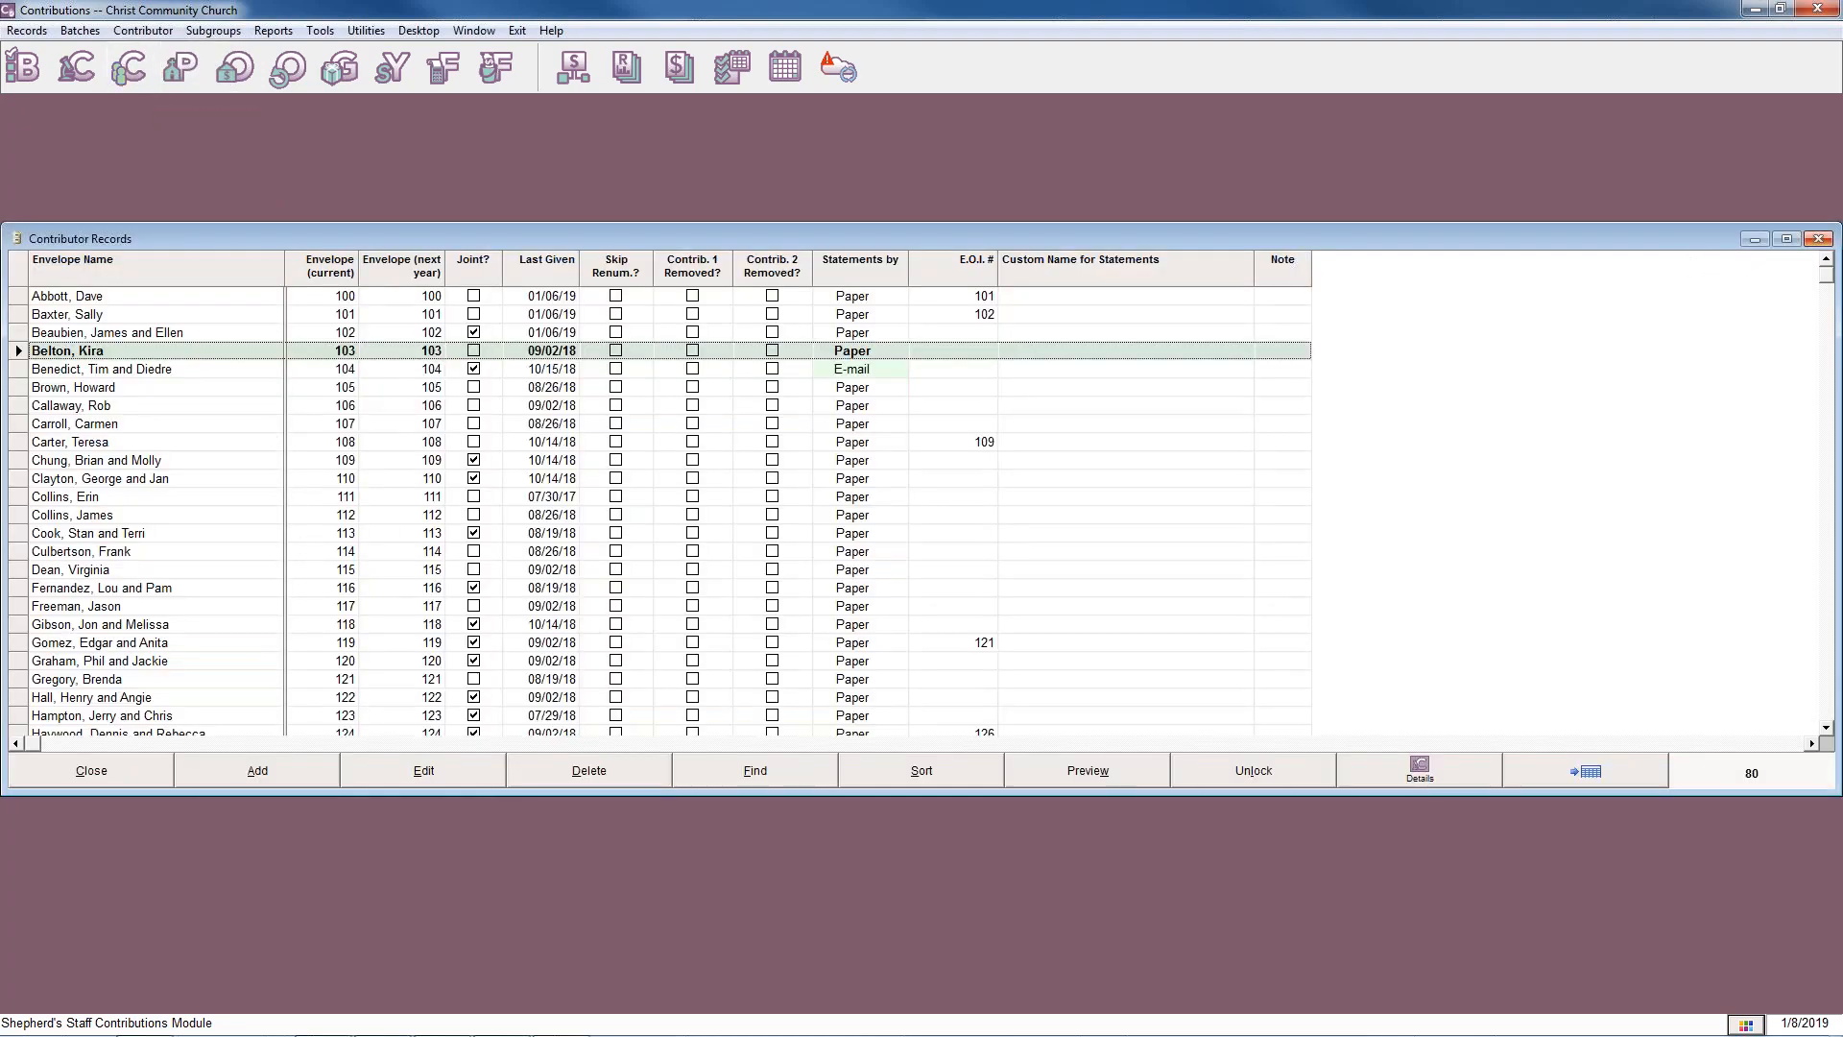
click(1817, 242)
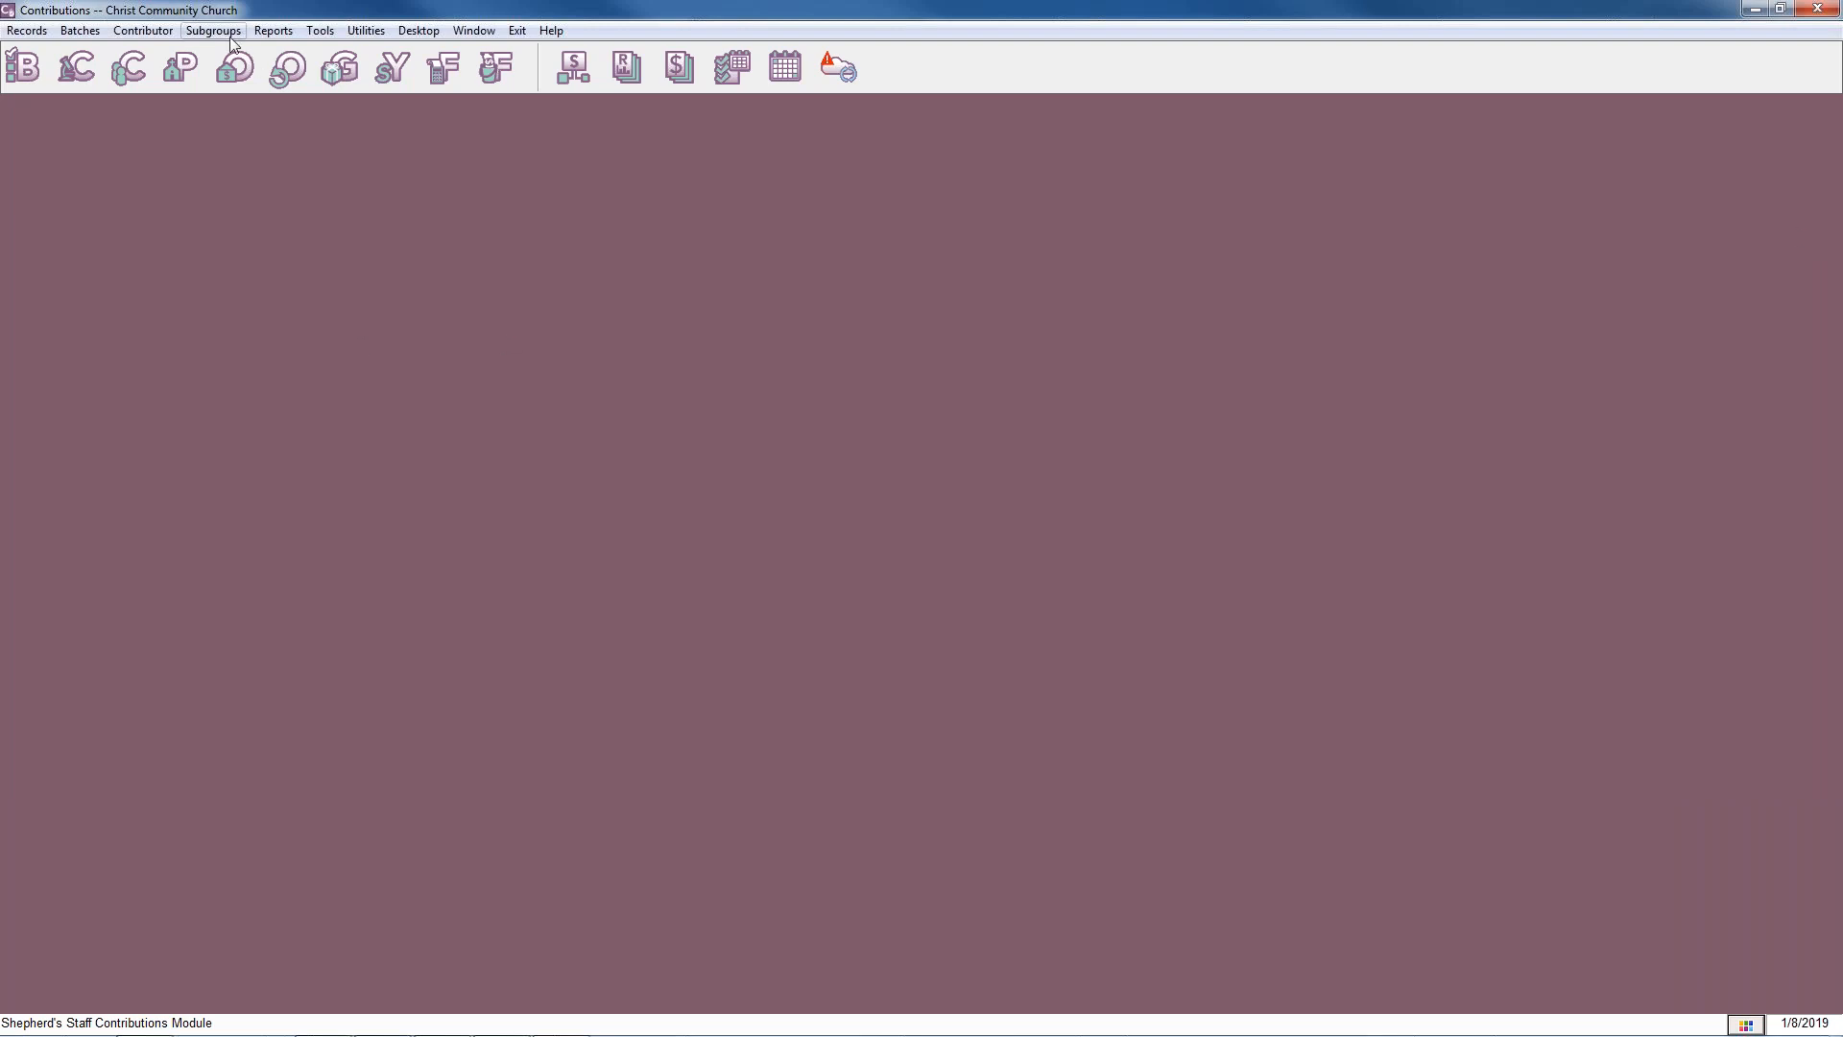
Find the contributor with envelope number 100 and open the contributor details.
click(146, 32)
click(154, 54)
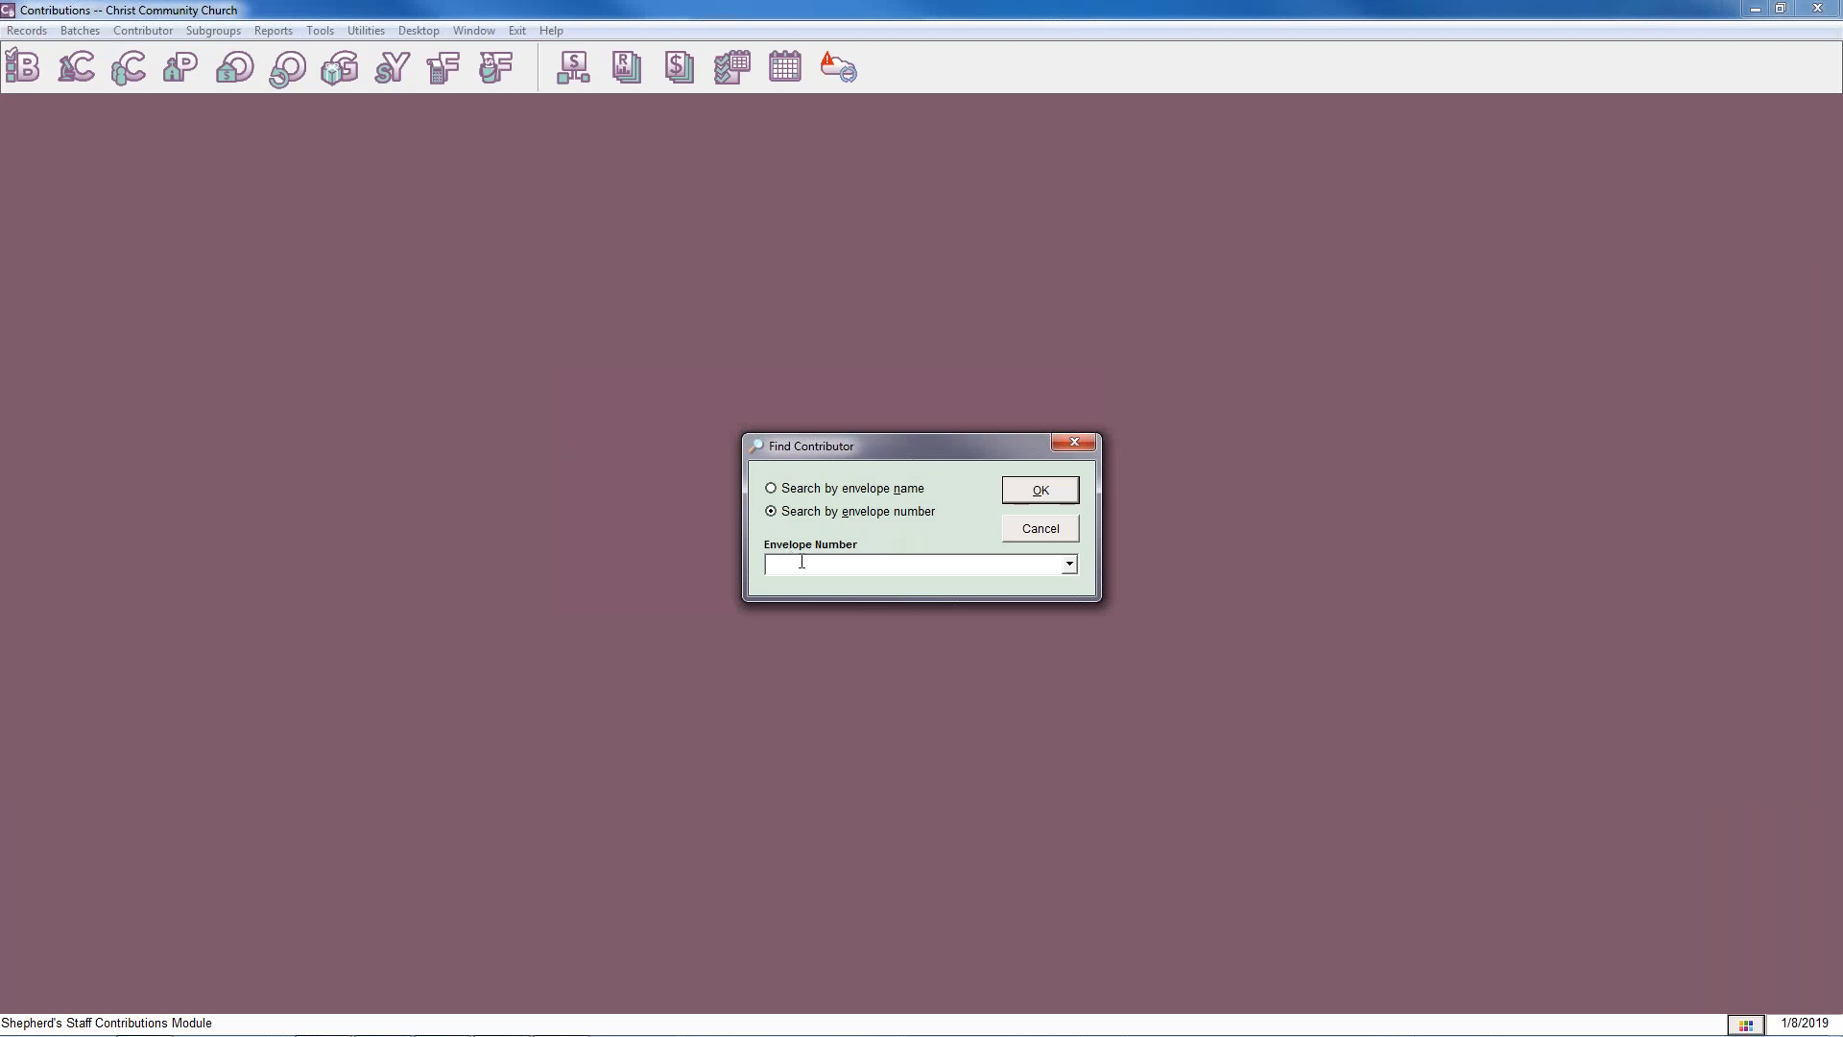
text(100)
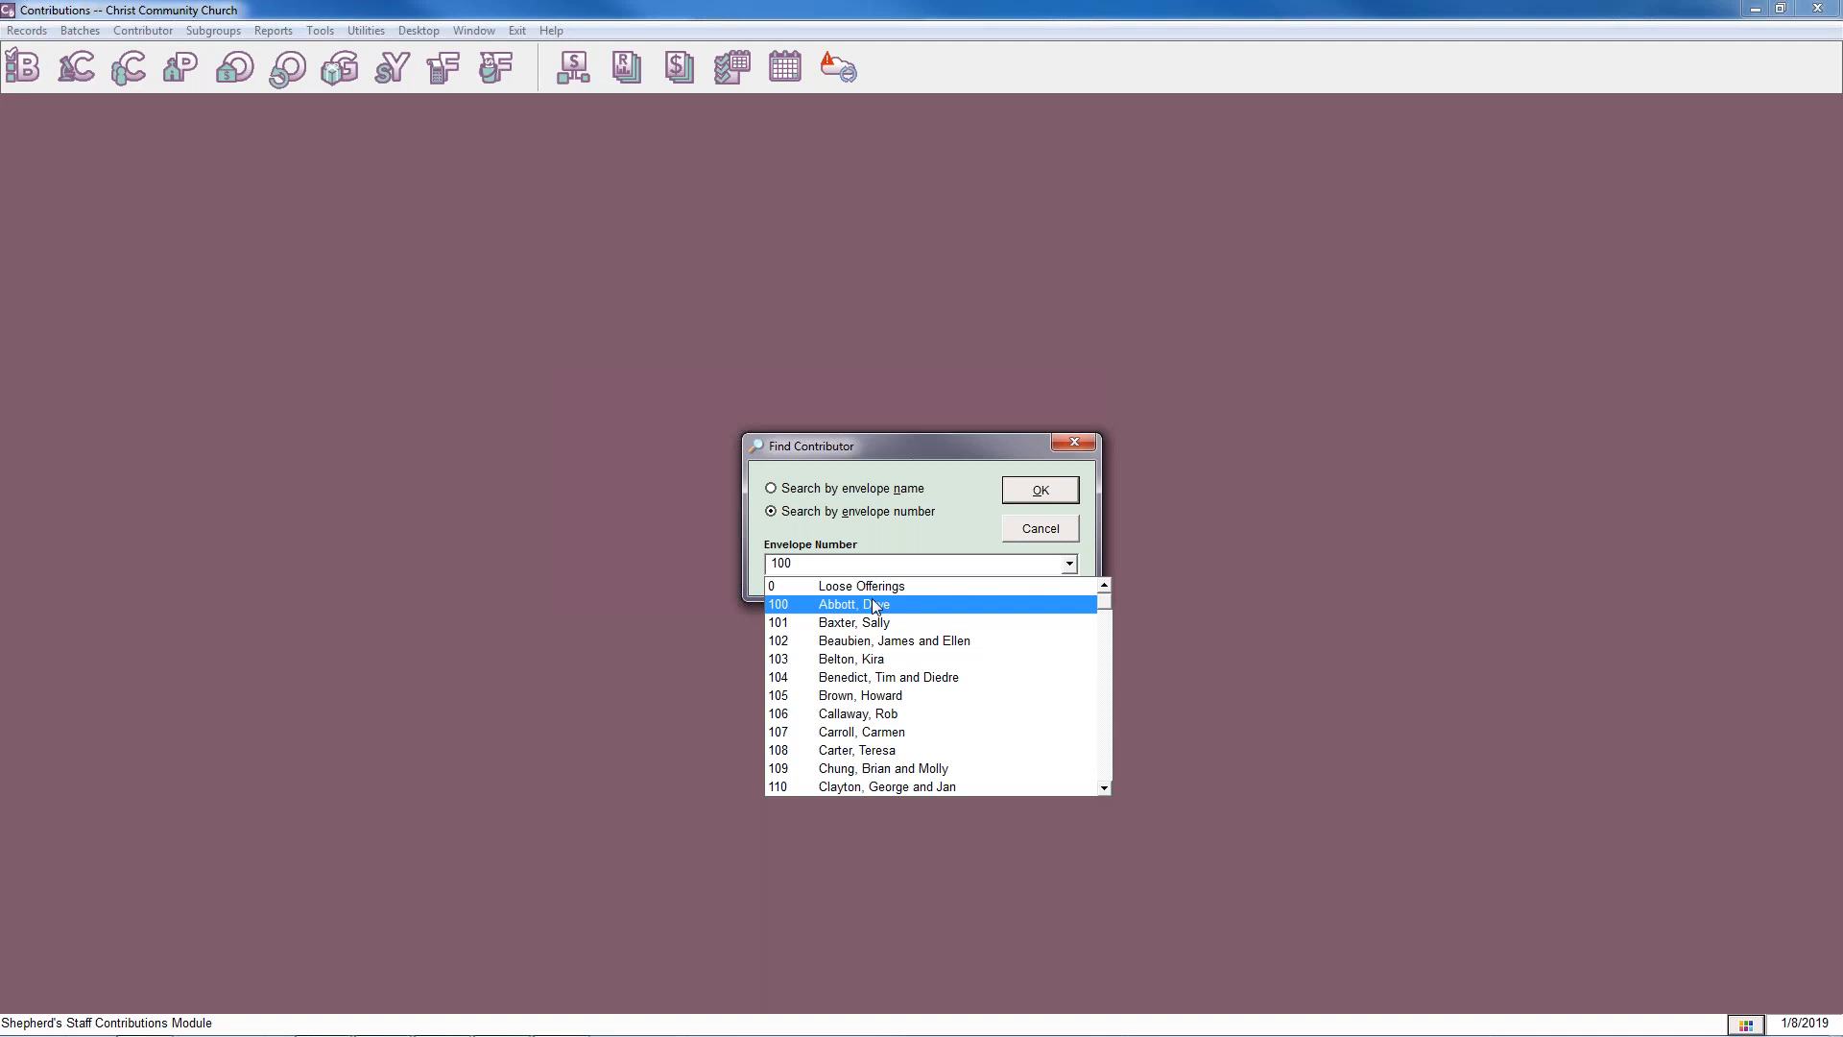
click(874, 605)
click(1039, 492)
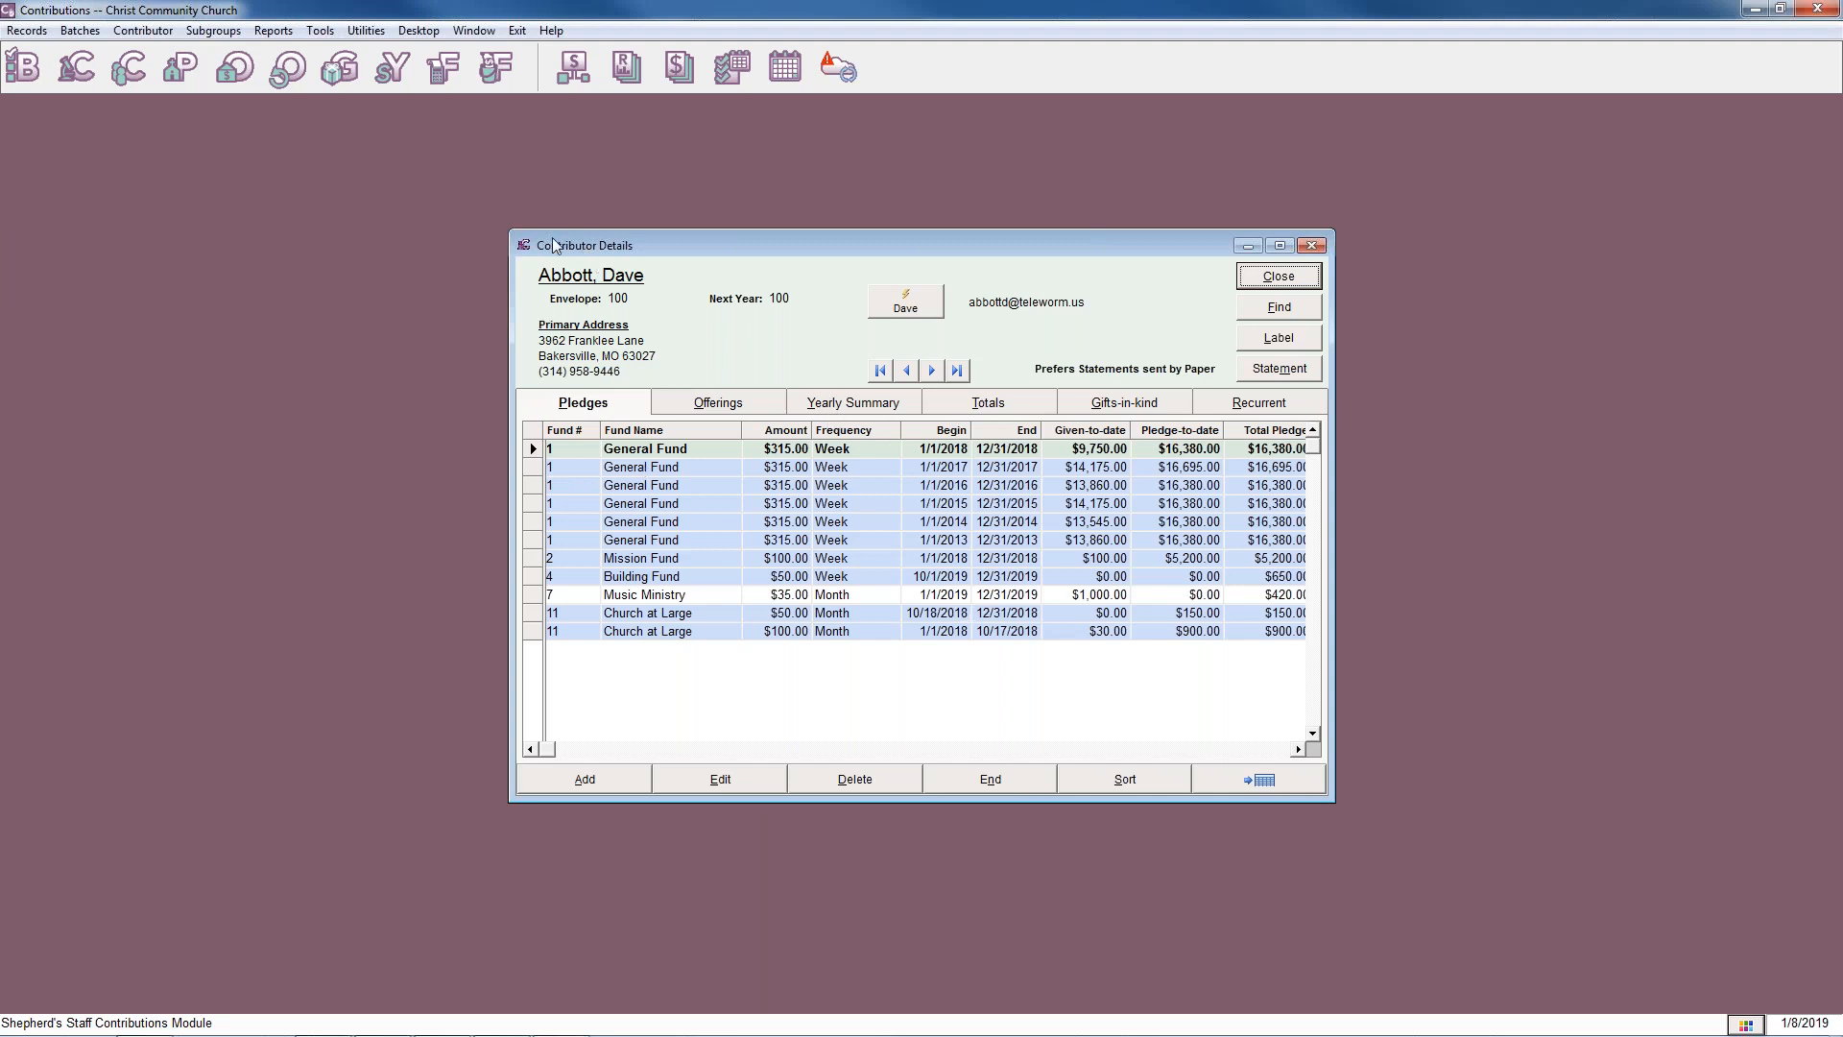
Browse the neighbouring contributors' details, return to envelope 100, and view and close that contributor's Fast Facts.
click(931, 370)
click(927, 371)
click(906, 370)
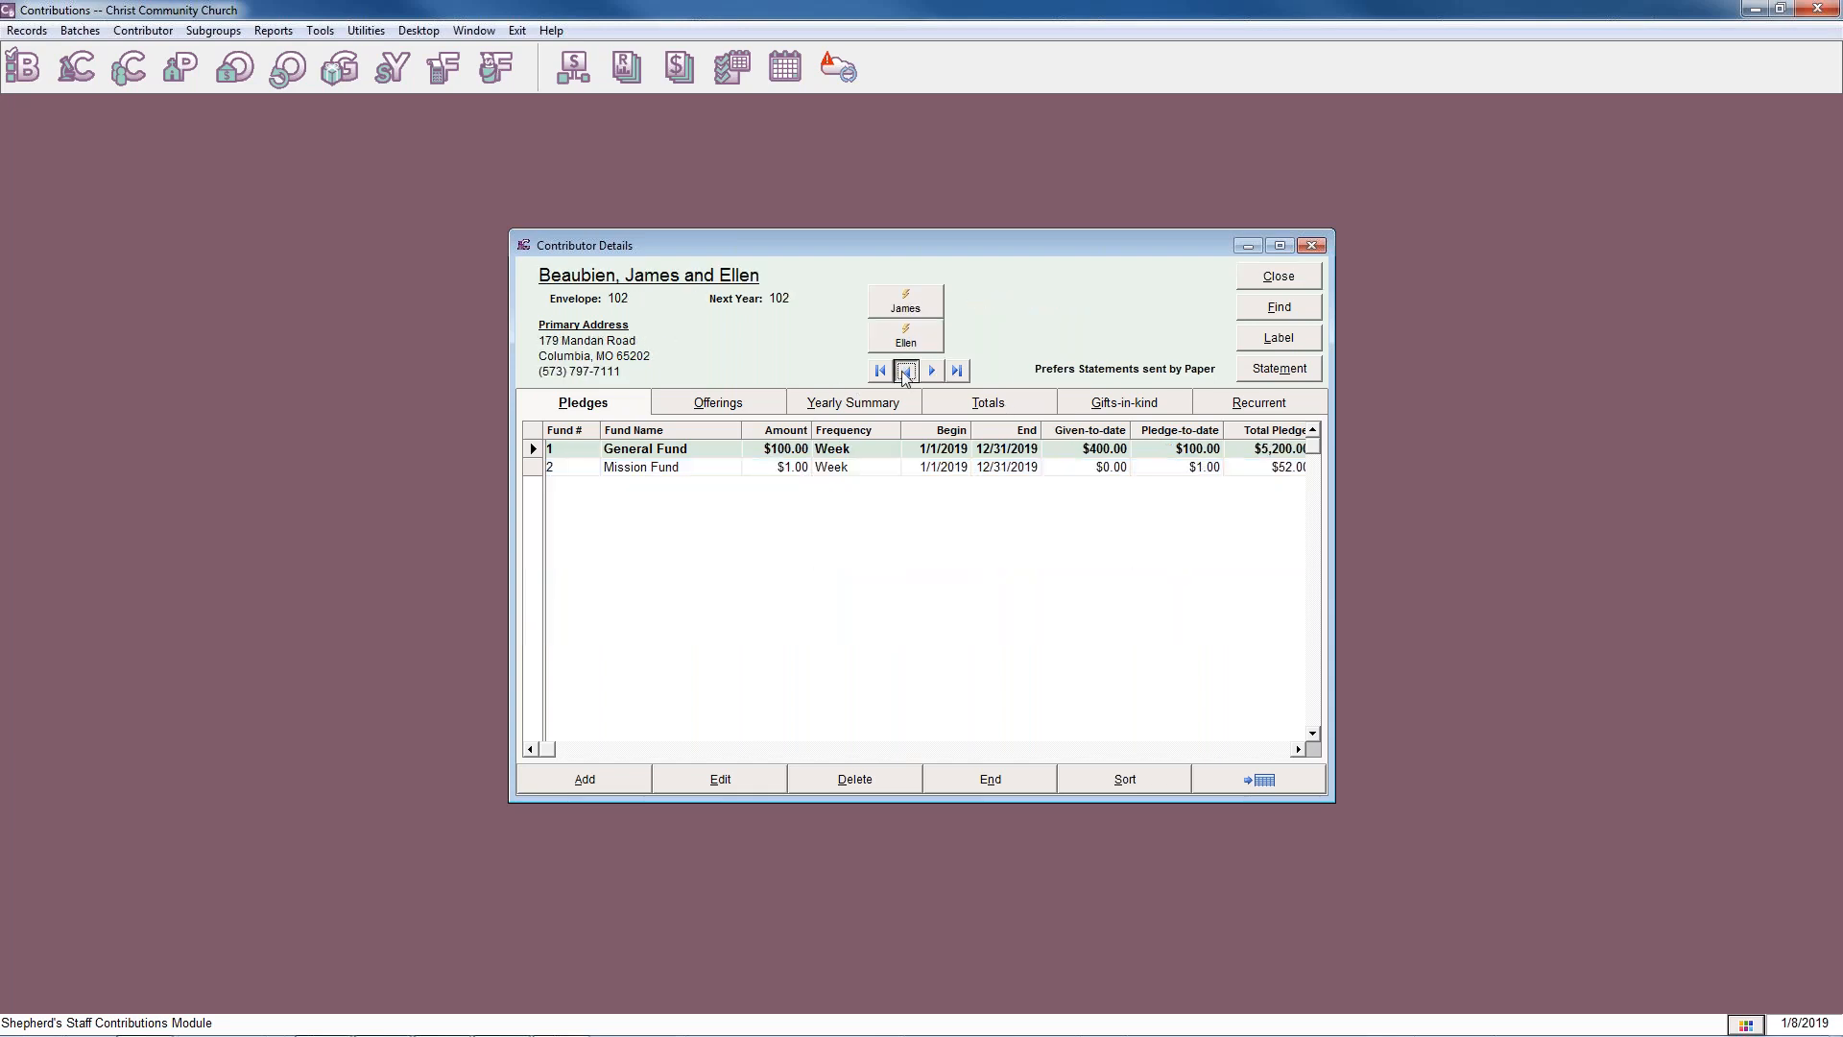
click(906, 370)
click(920, 303)
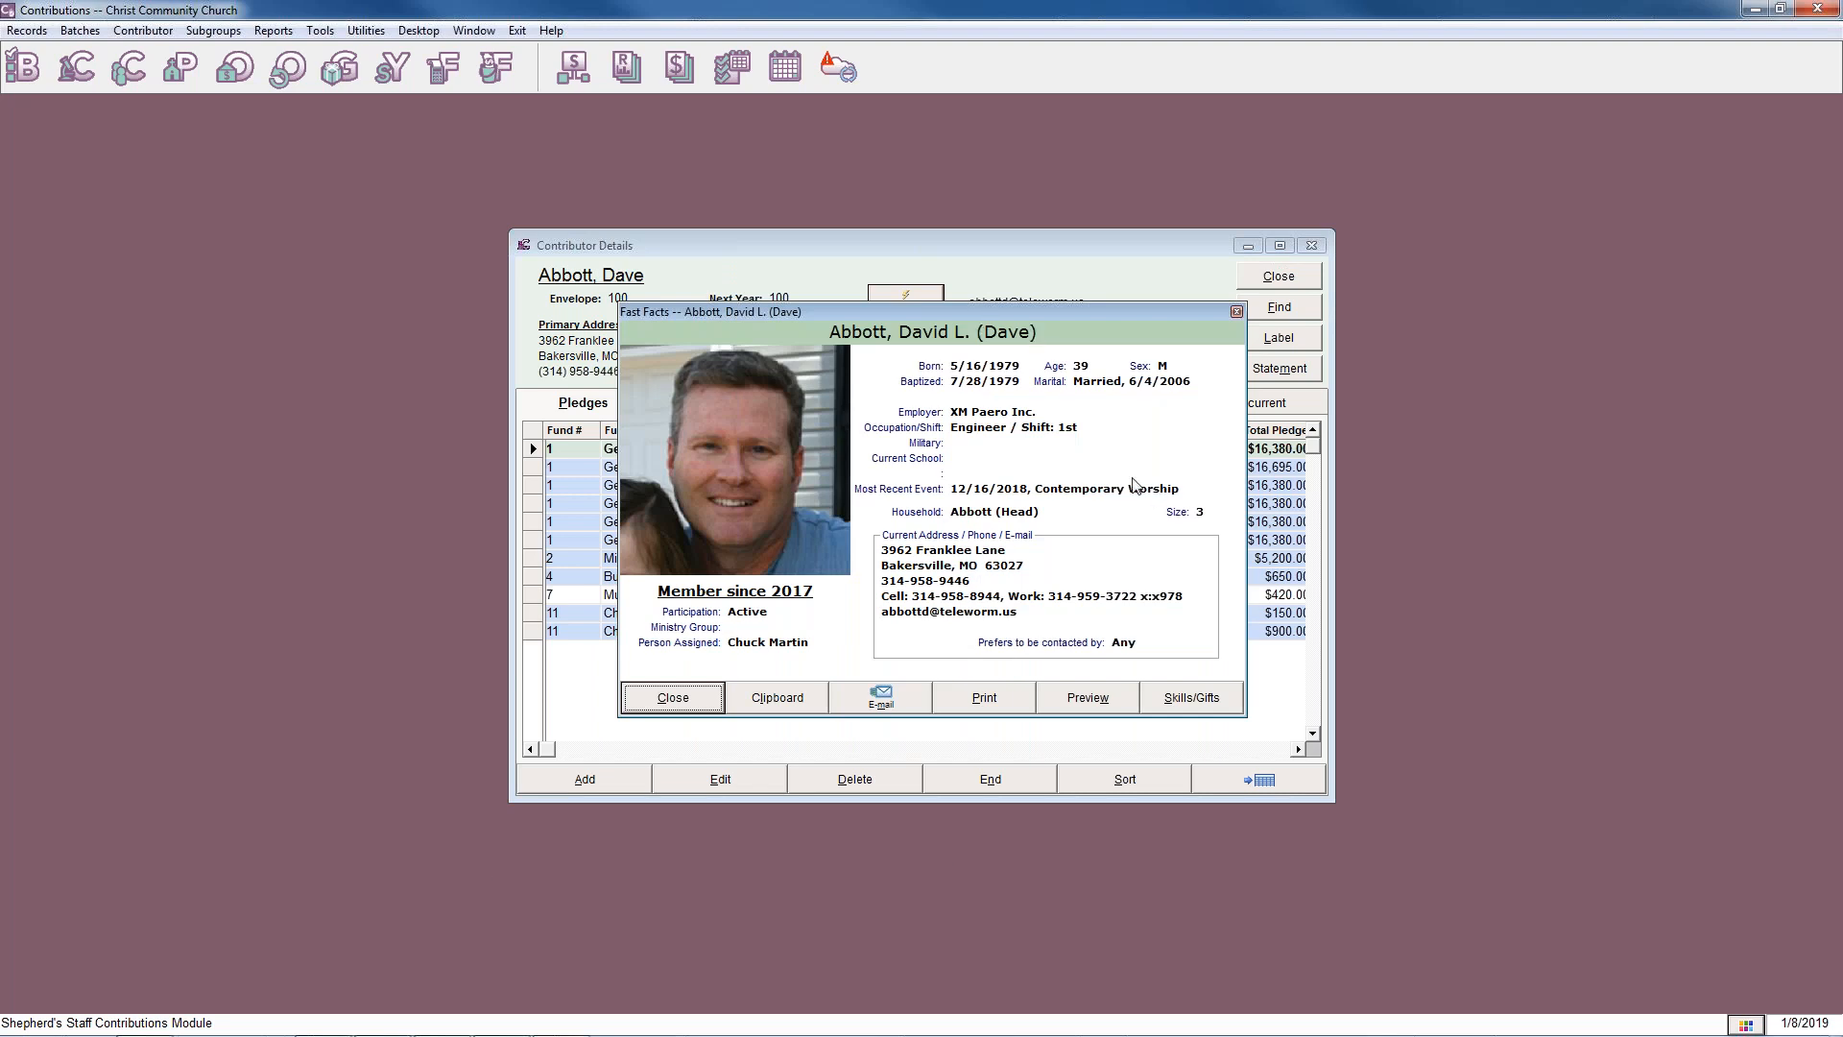
click(707, 700)
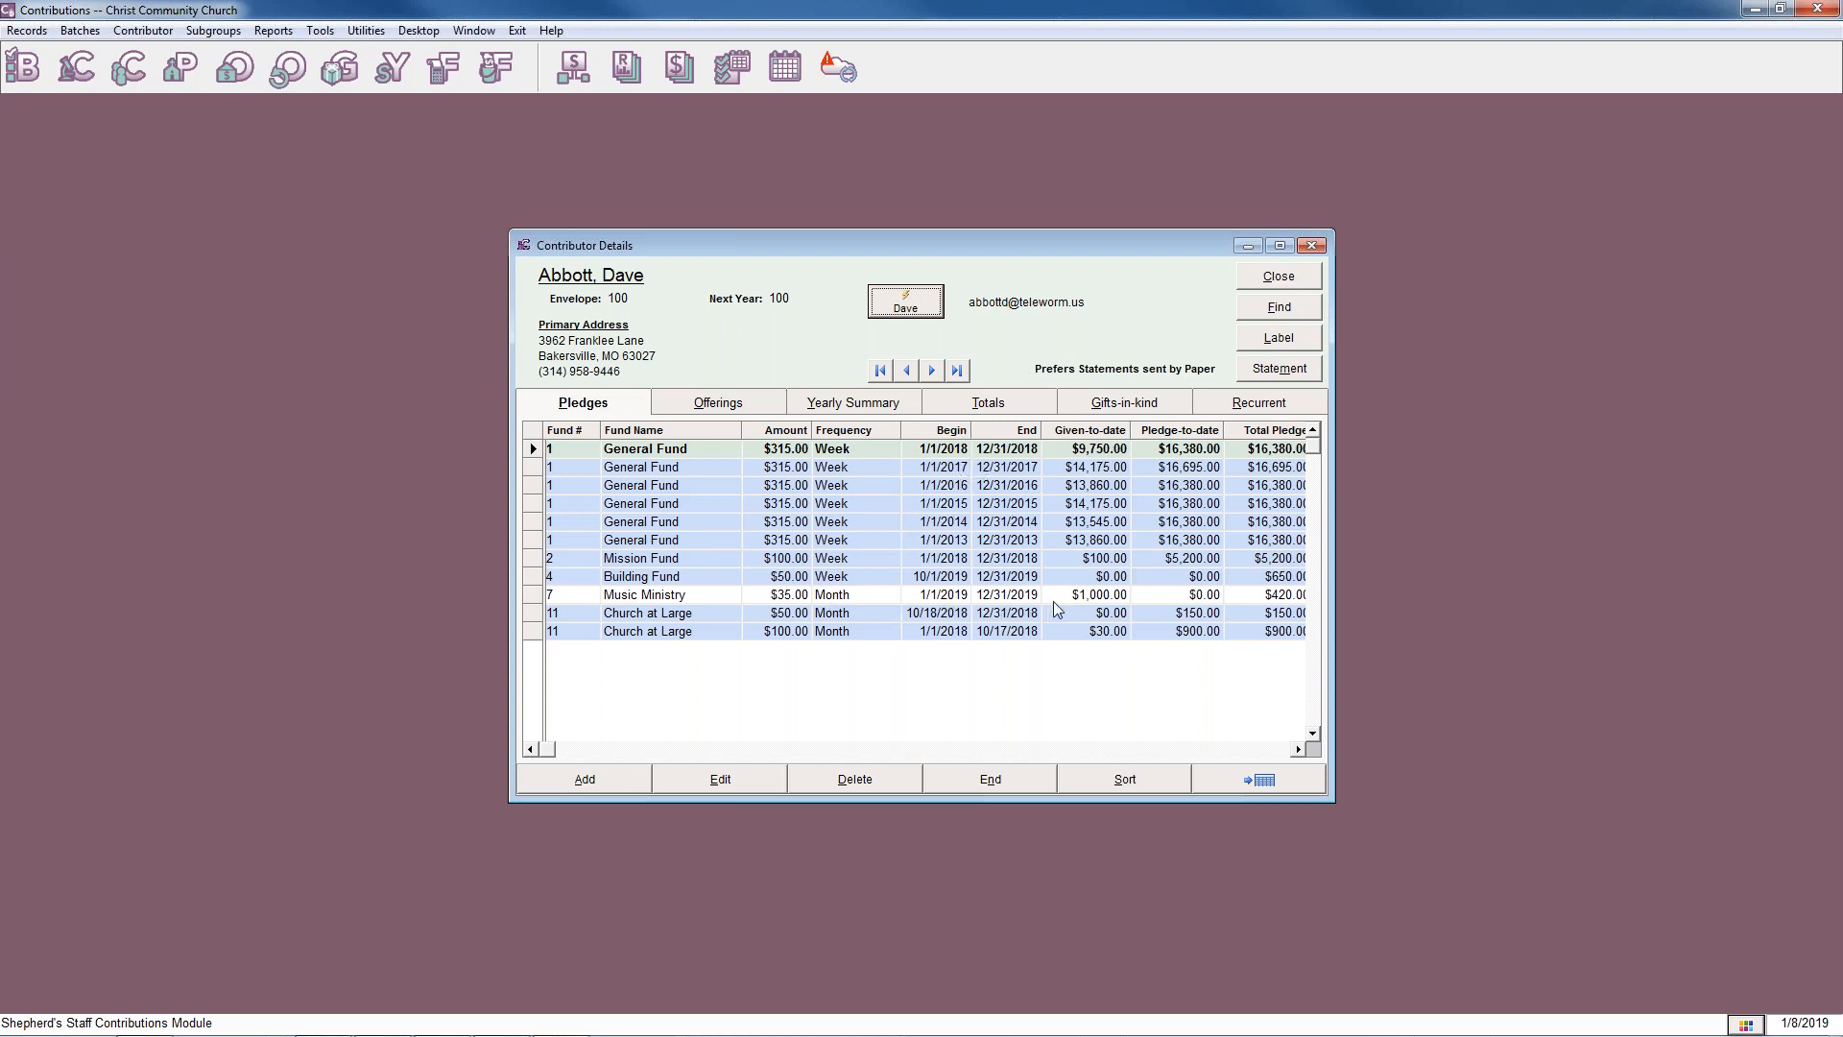
Examine the dates of the Music Ministry, $100 Church at Large and Building Fund pledges for envelope 100.
click(1002, 597)
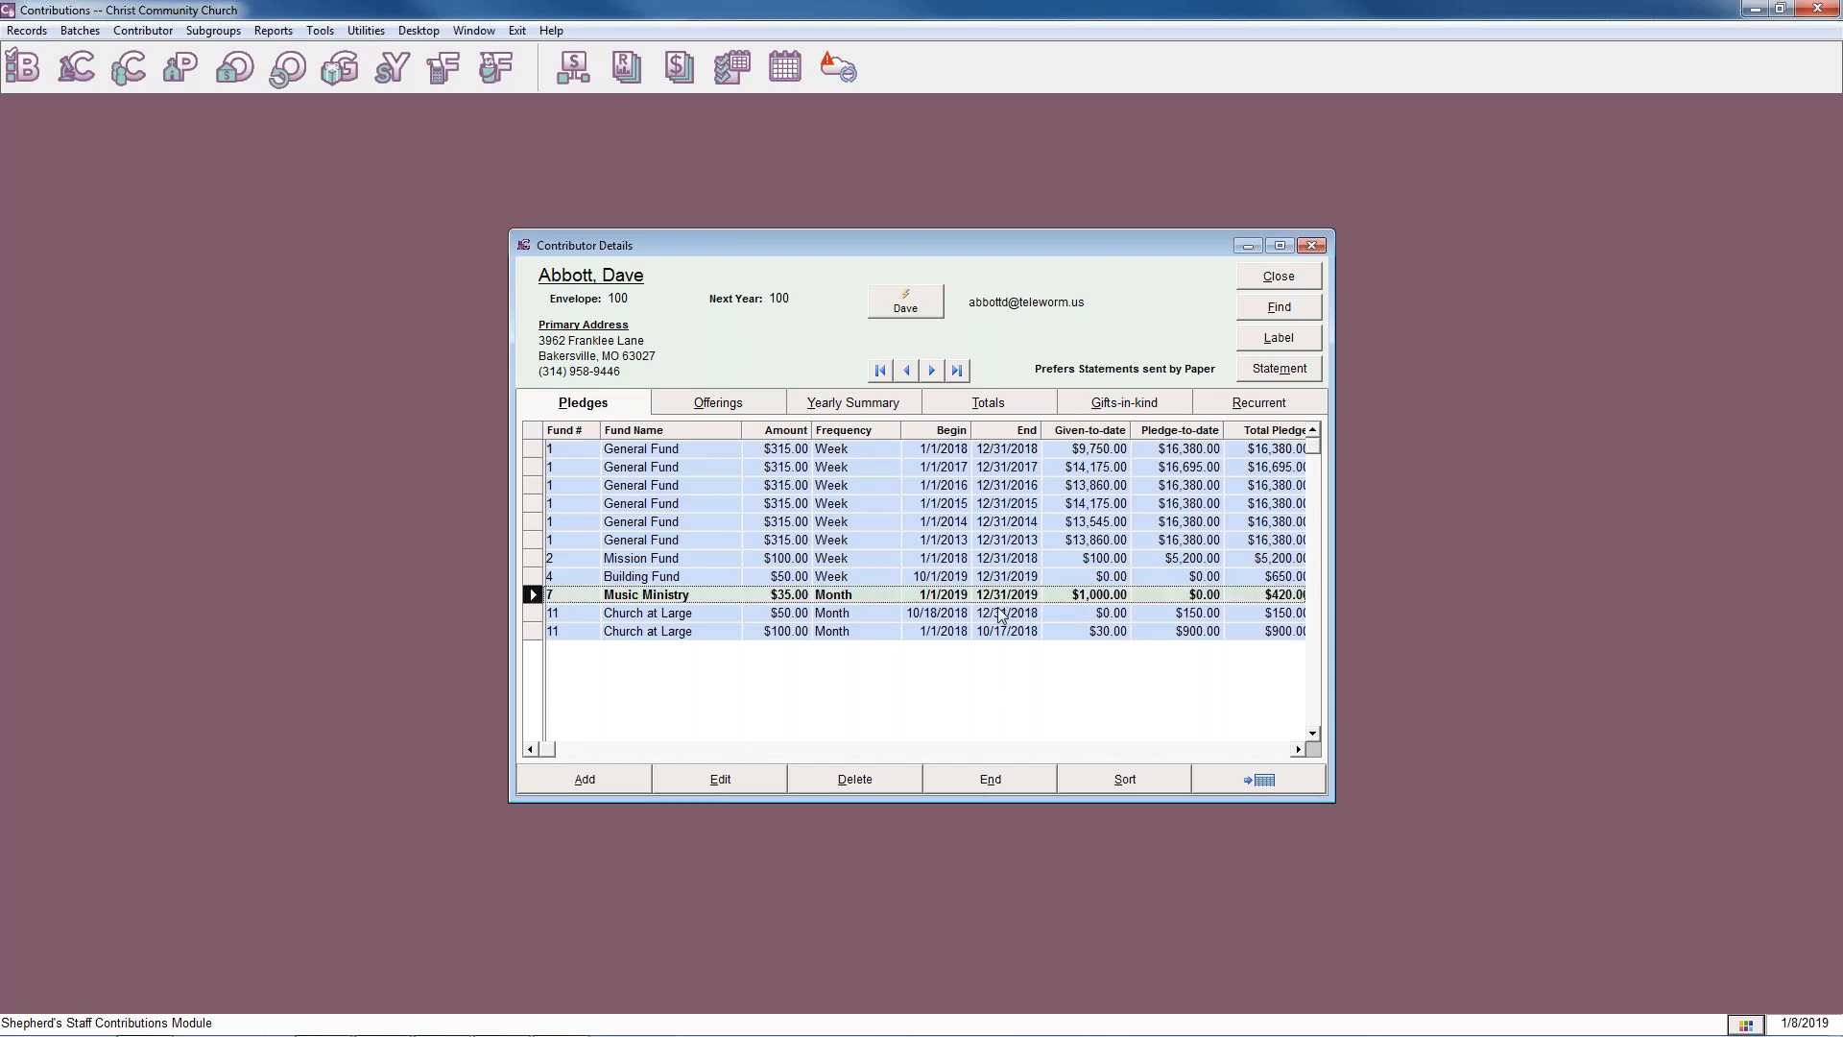
click(995, 633)
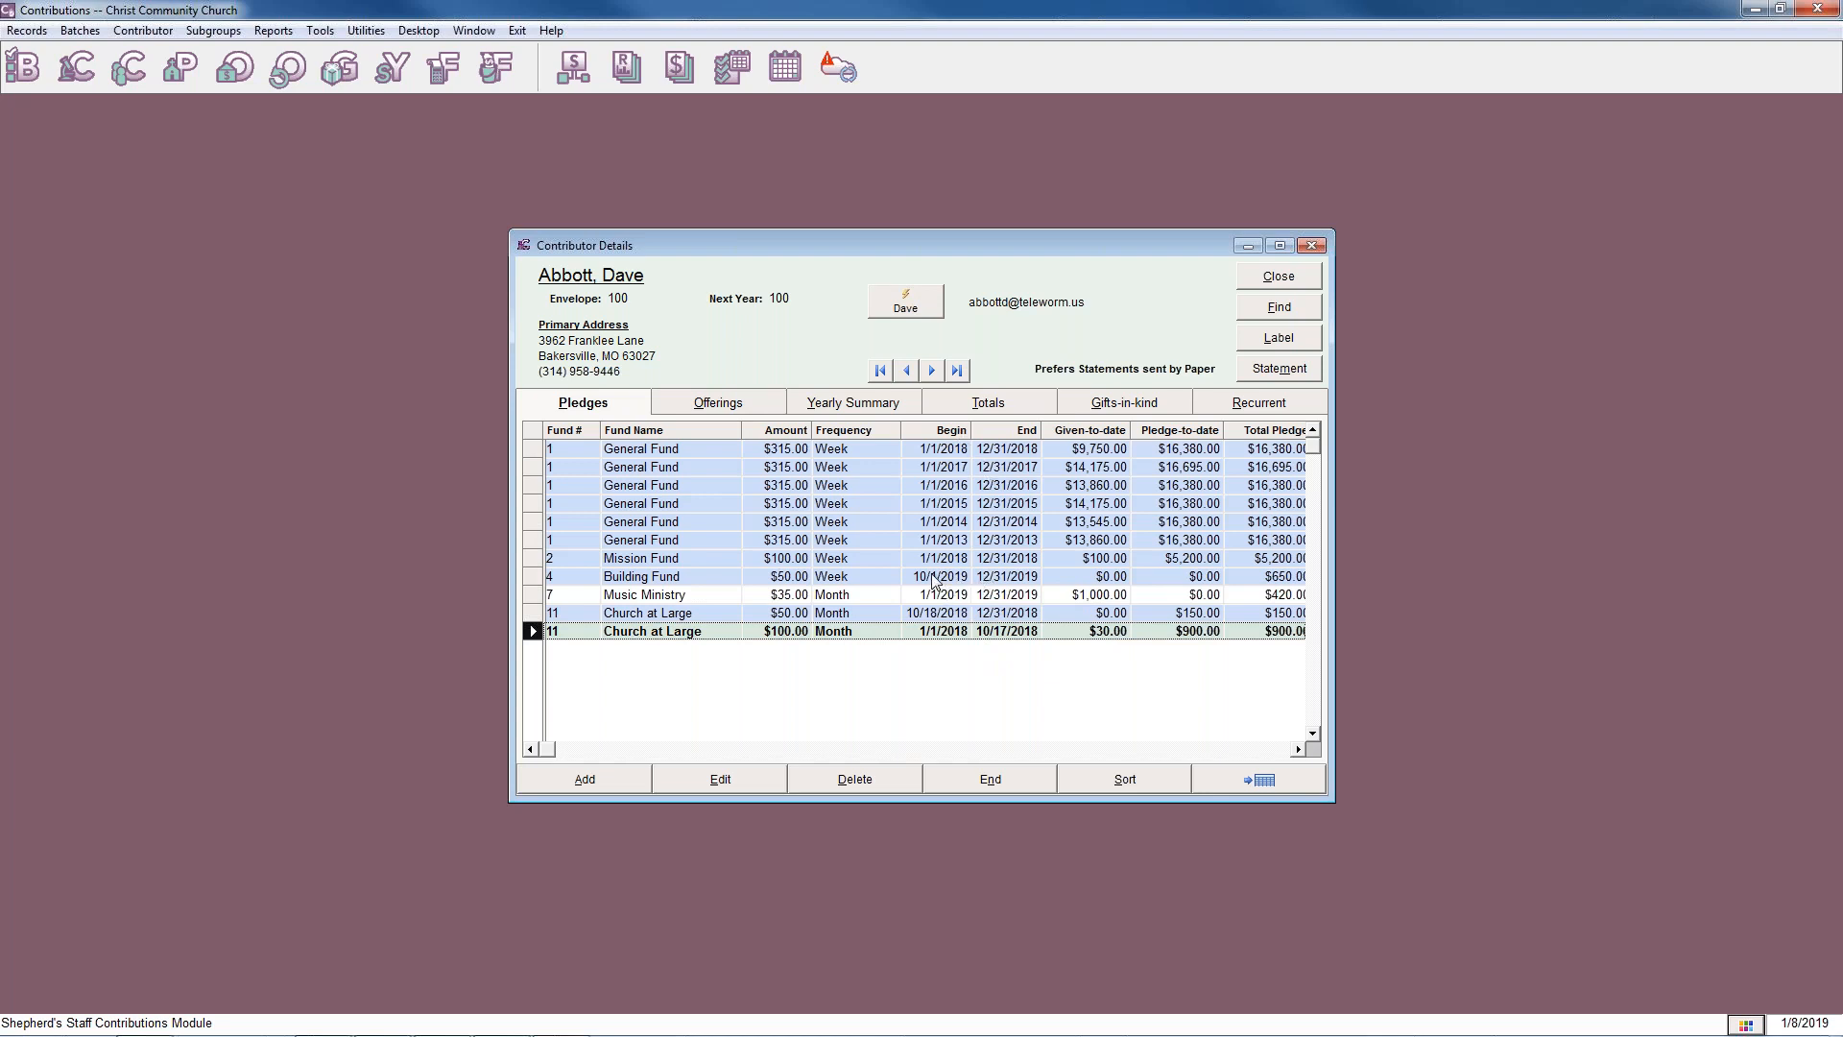
click(1005, 576)
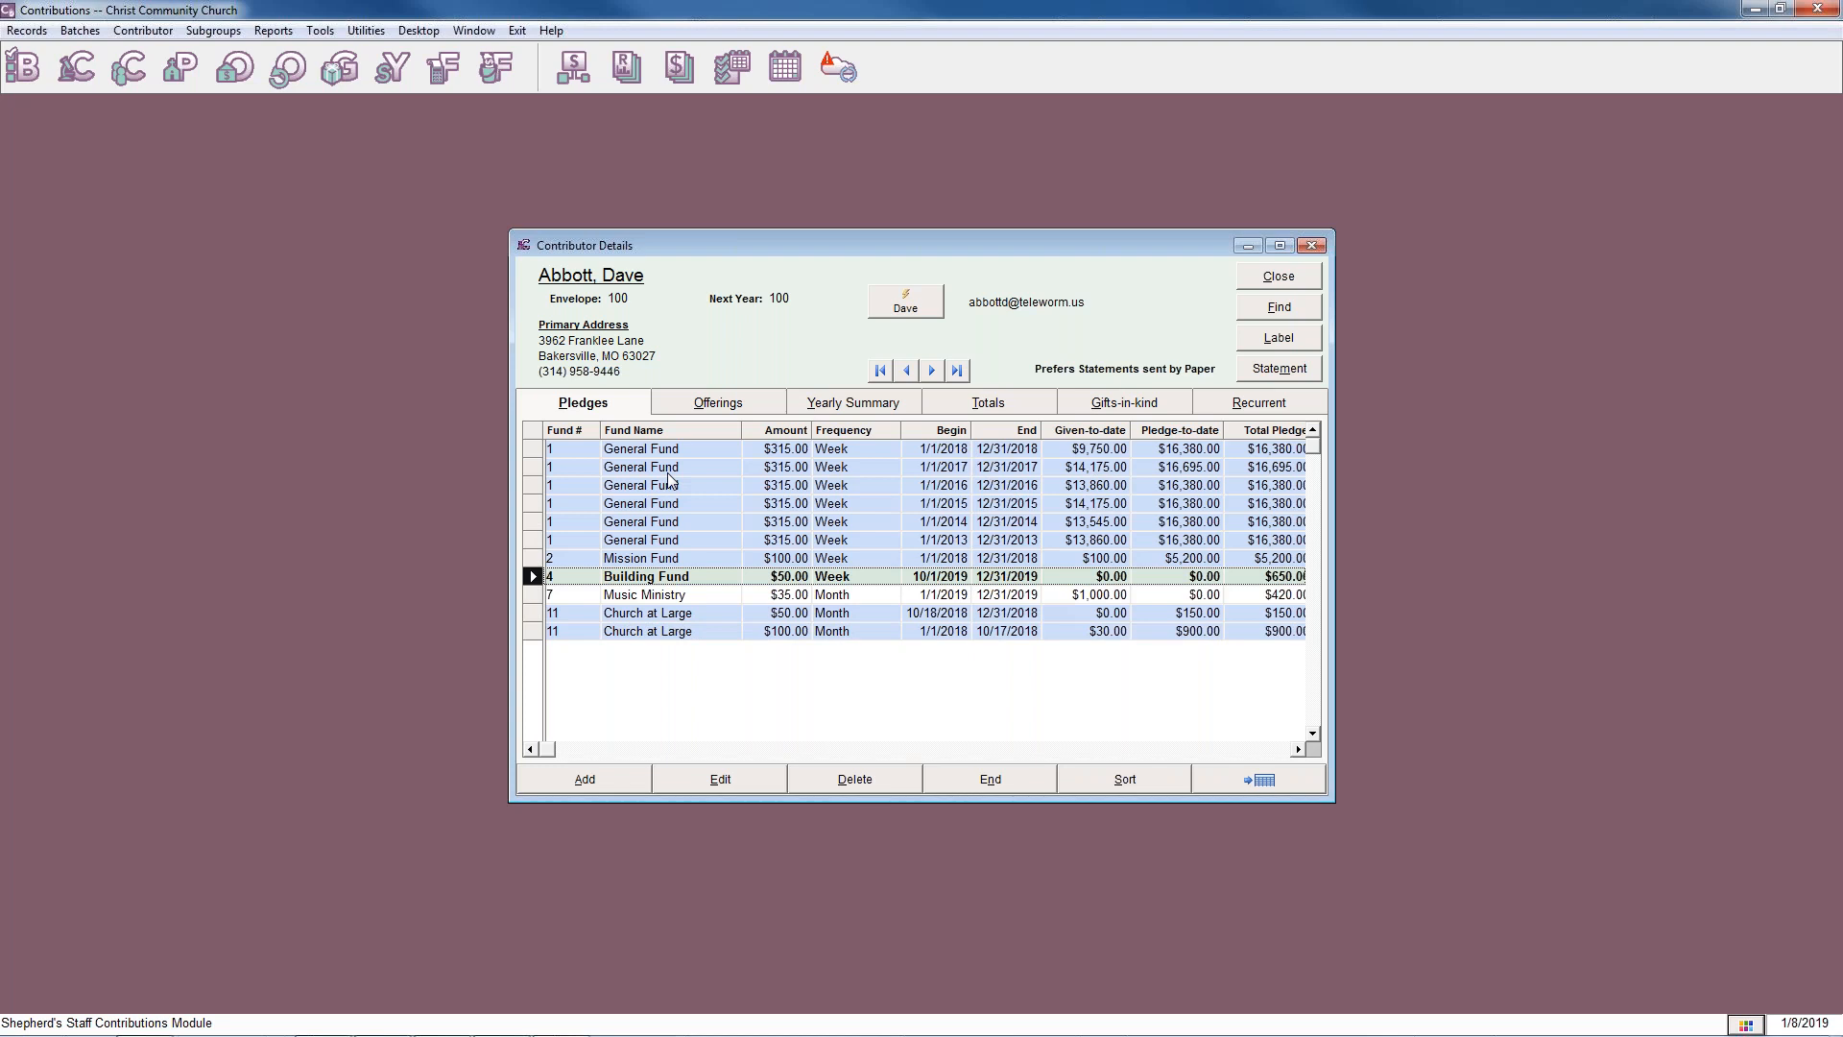
View the contributor's offerings, yearly summary, totals, gifts-in-kind and recurrent entries, and return to the pledges.
click(703, 407)
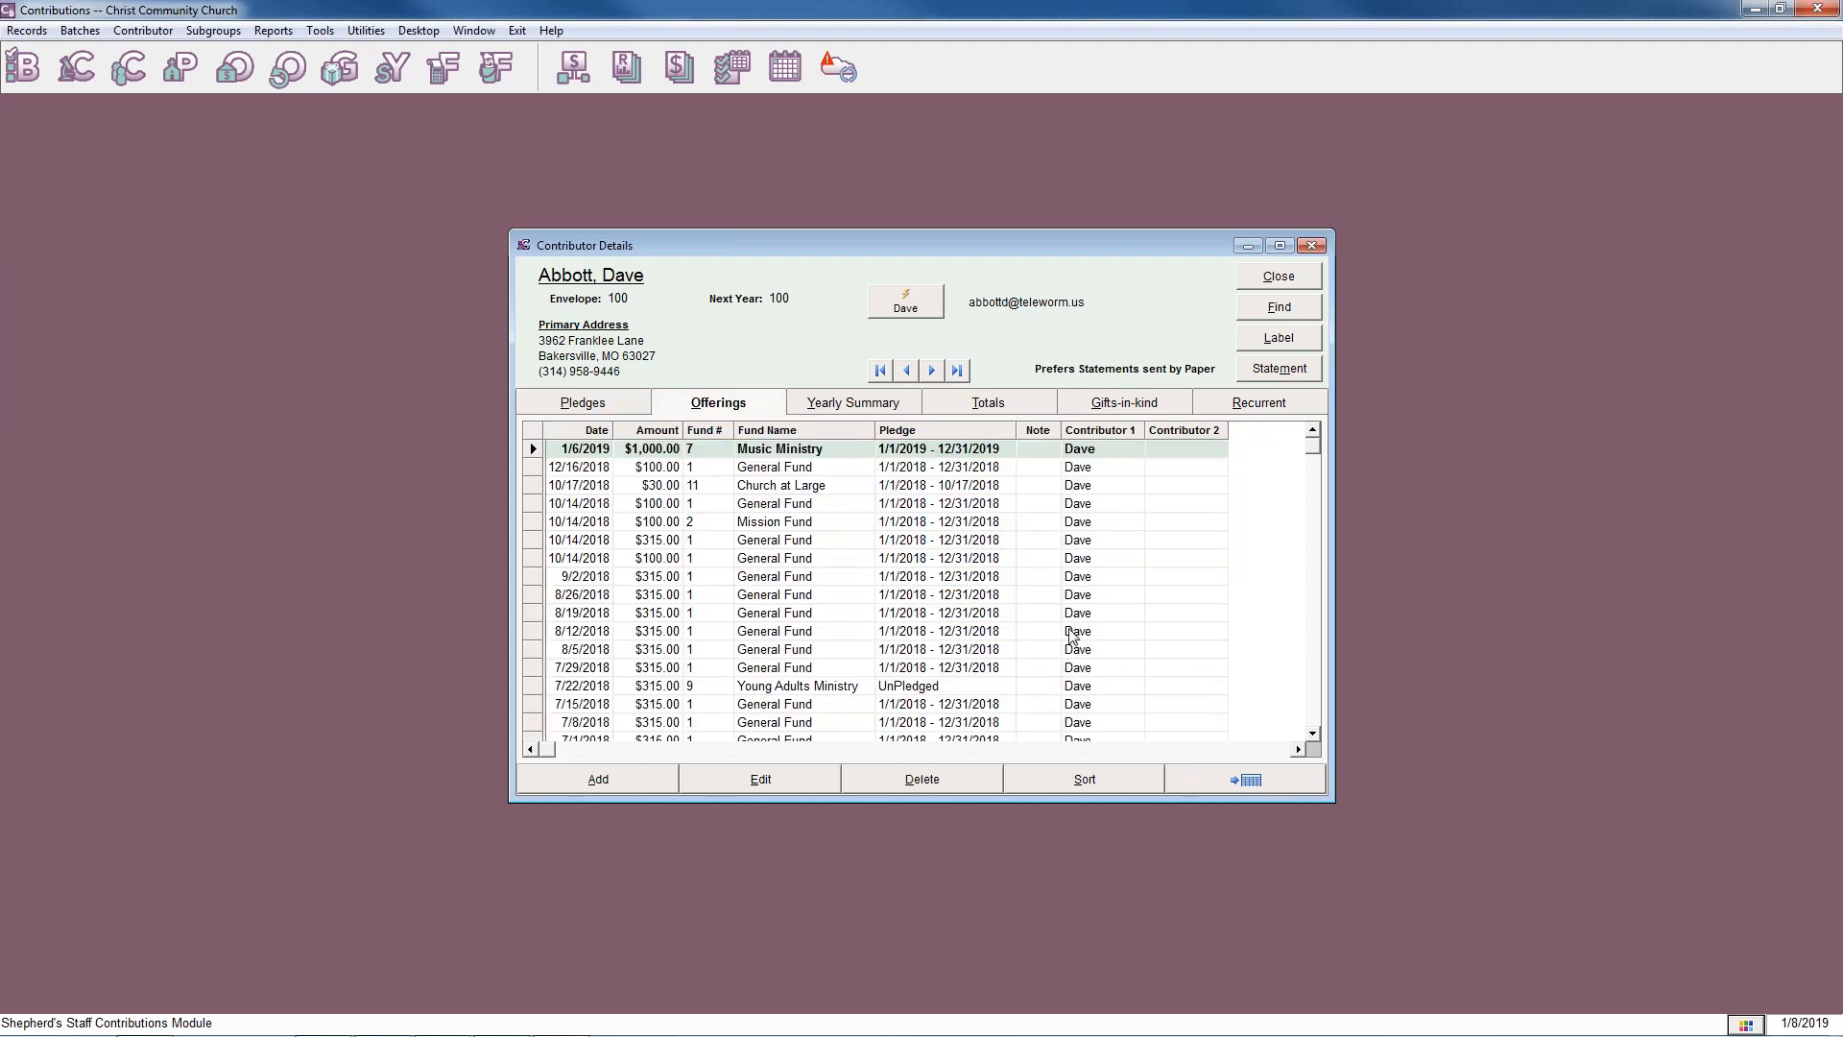
click(888, 401)
click(978, 404)
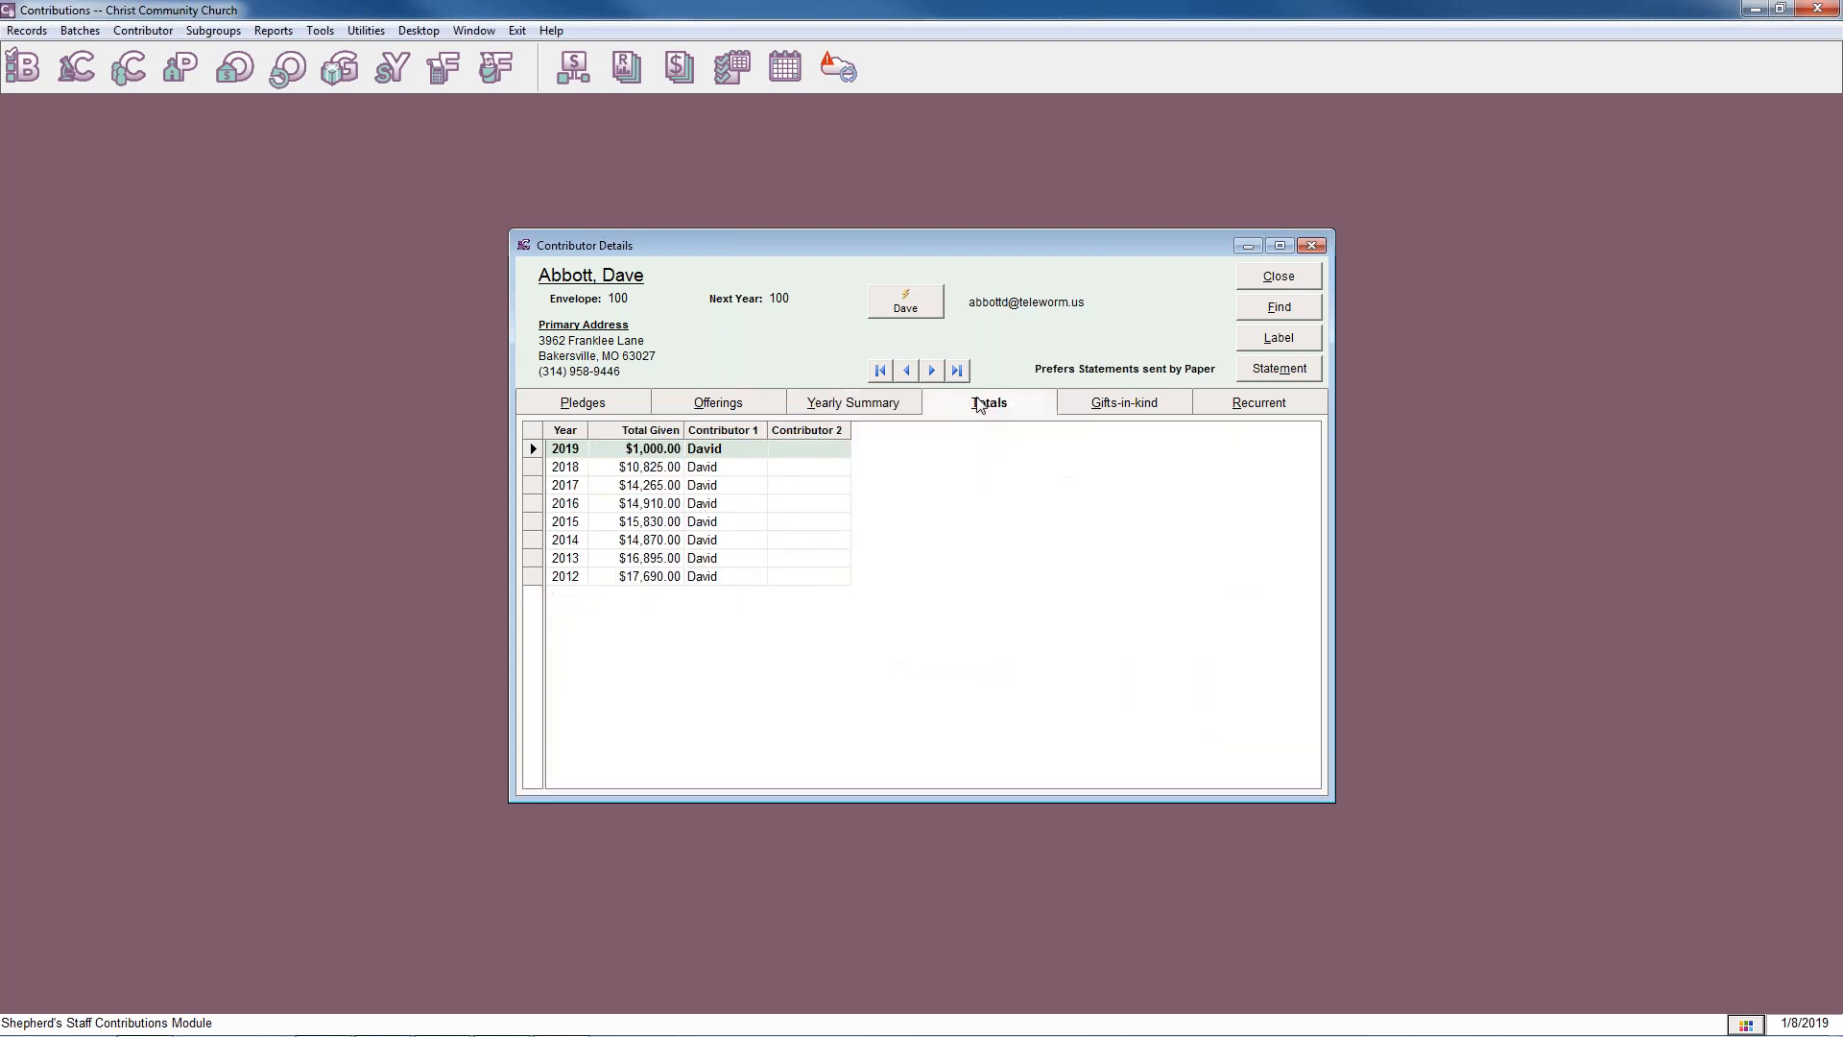
click(1117, 407)
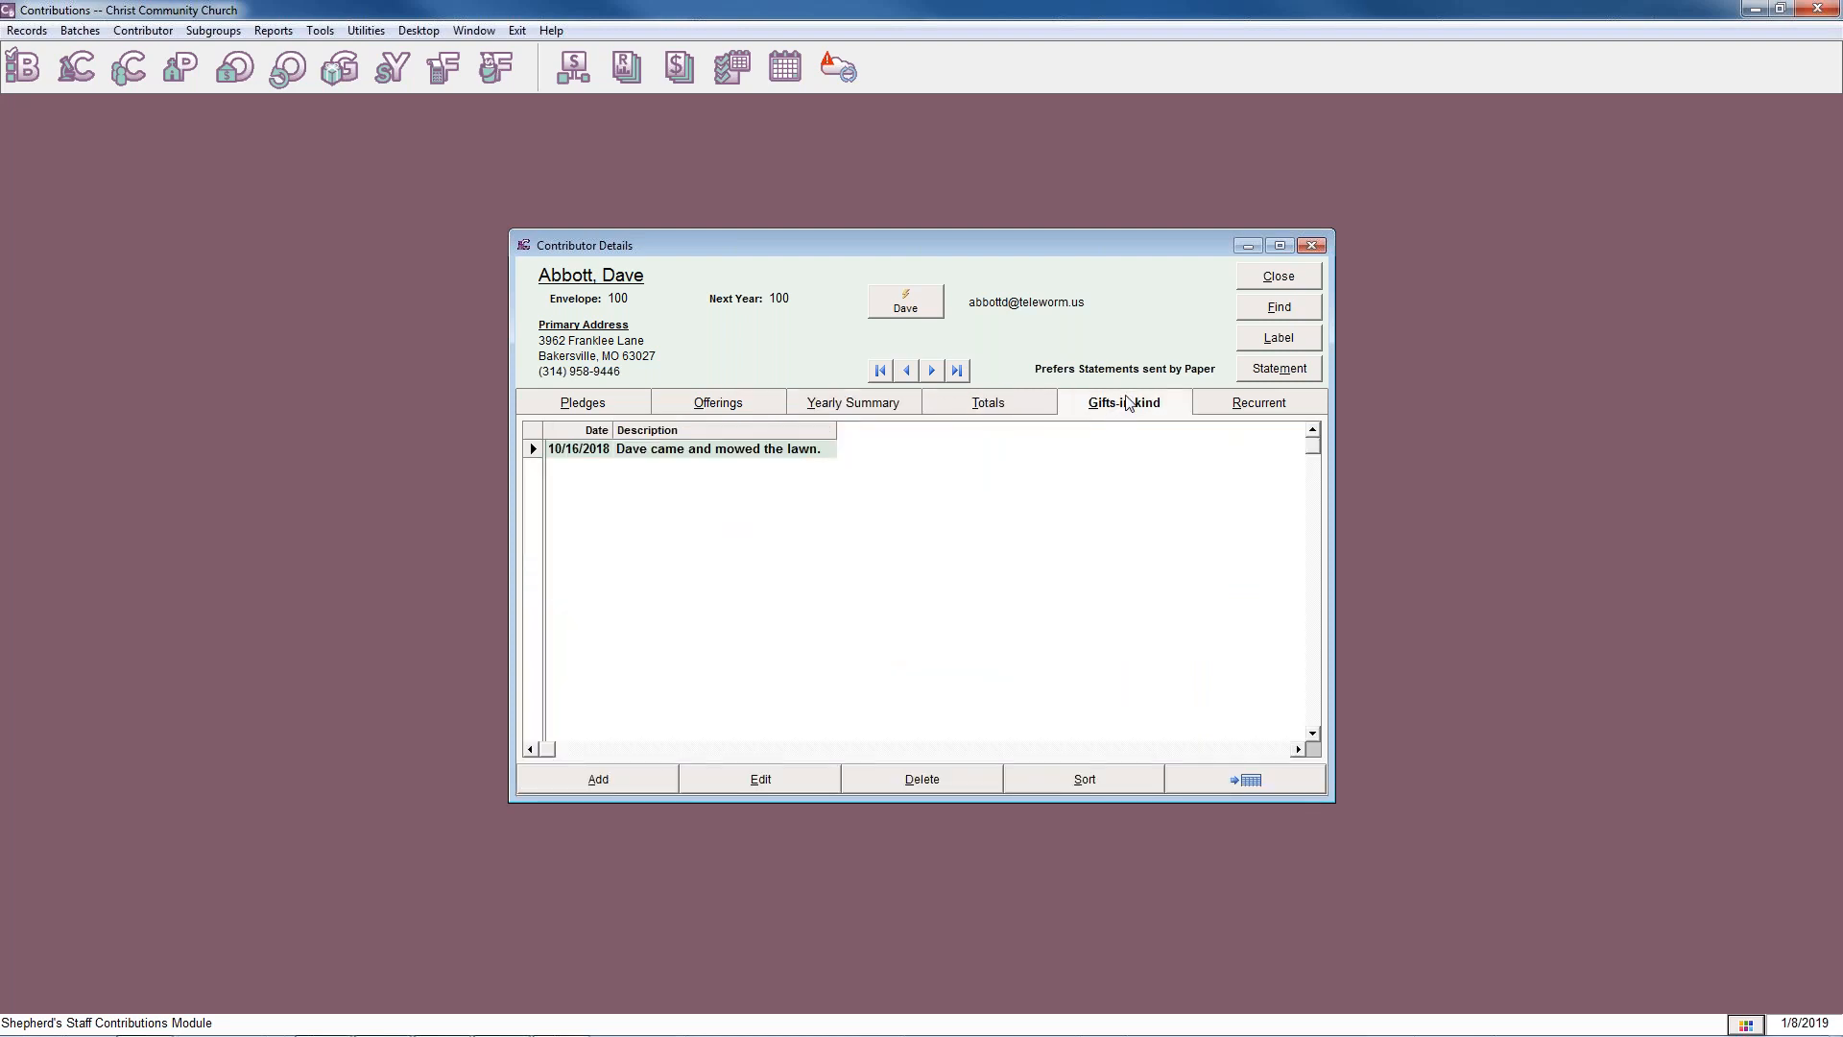
click(1211, 401)
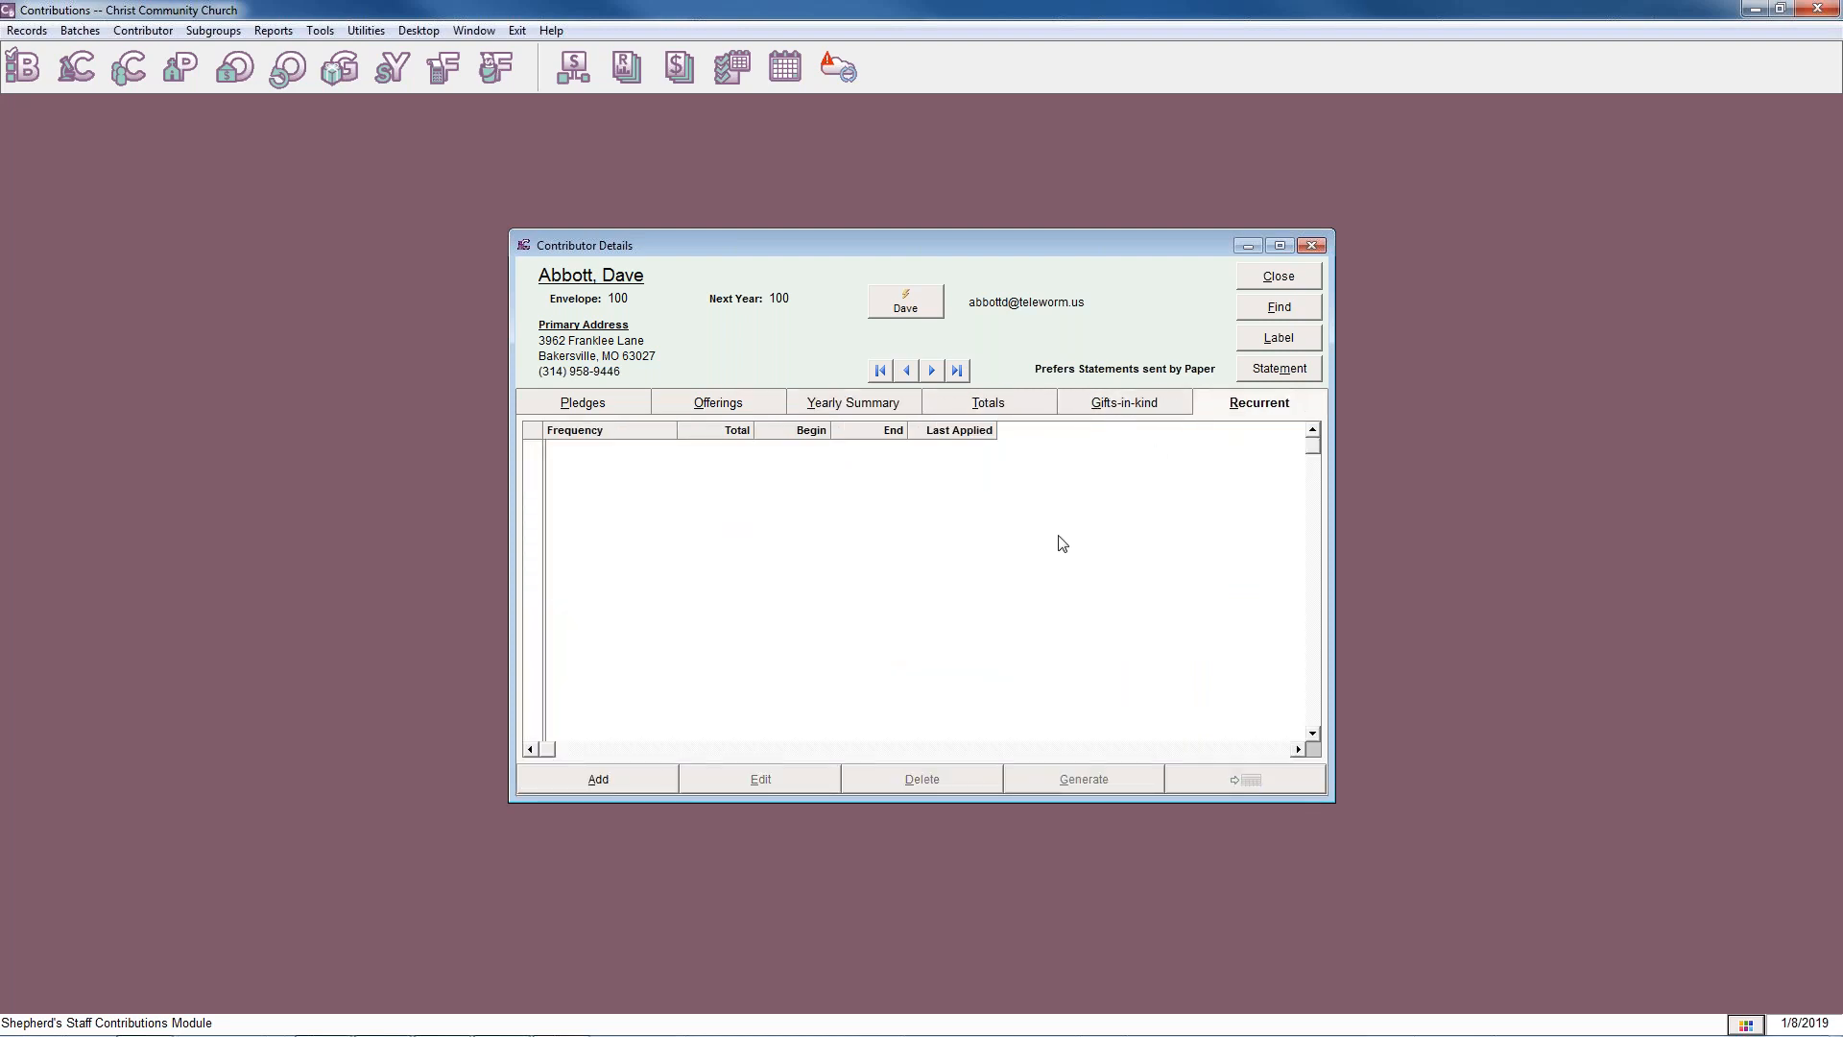
click(615, 413)
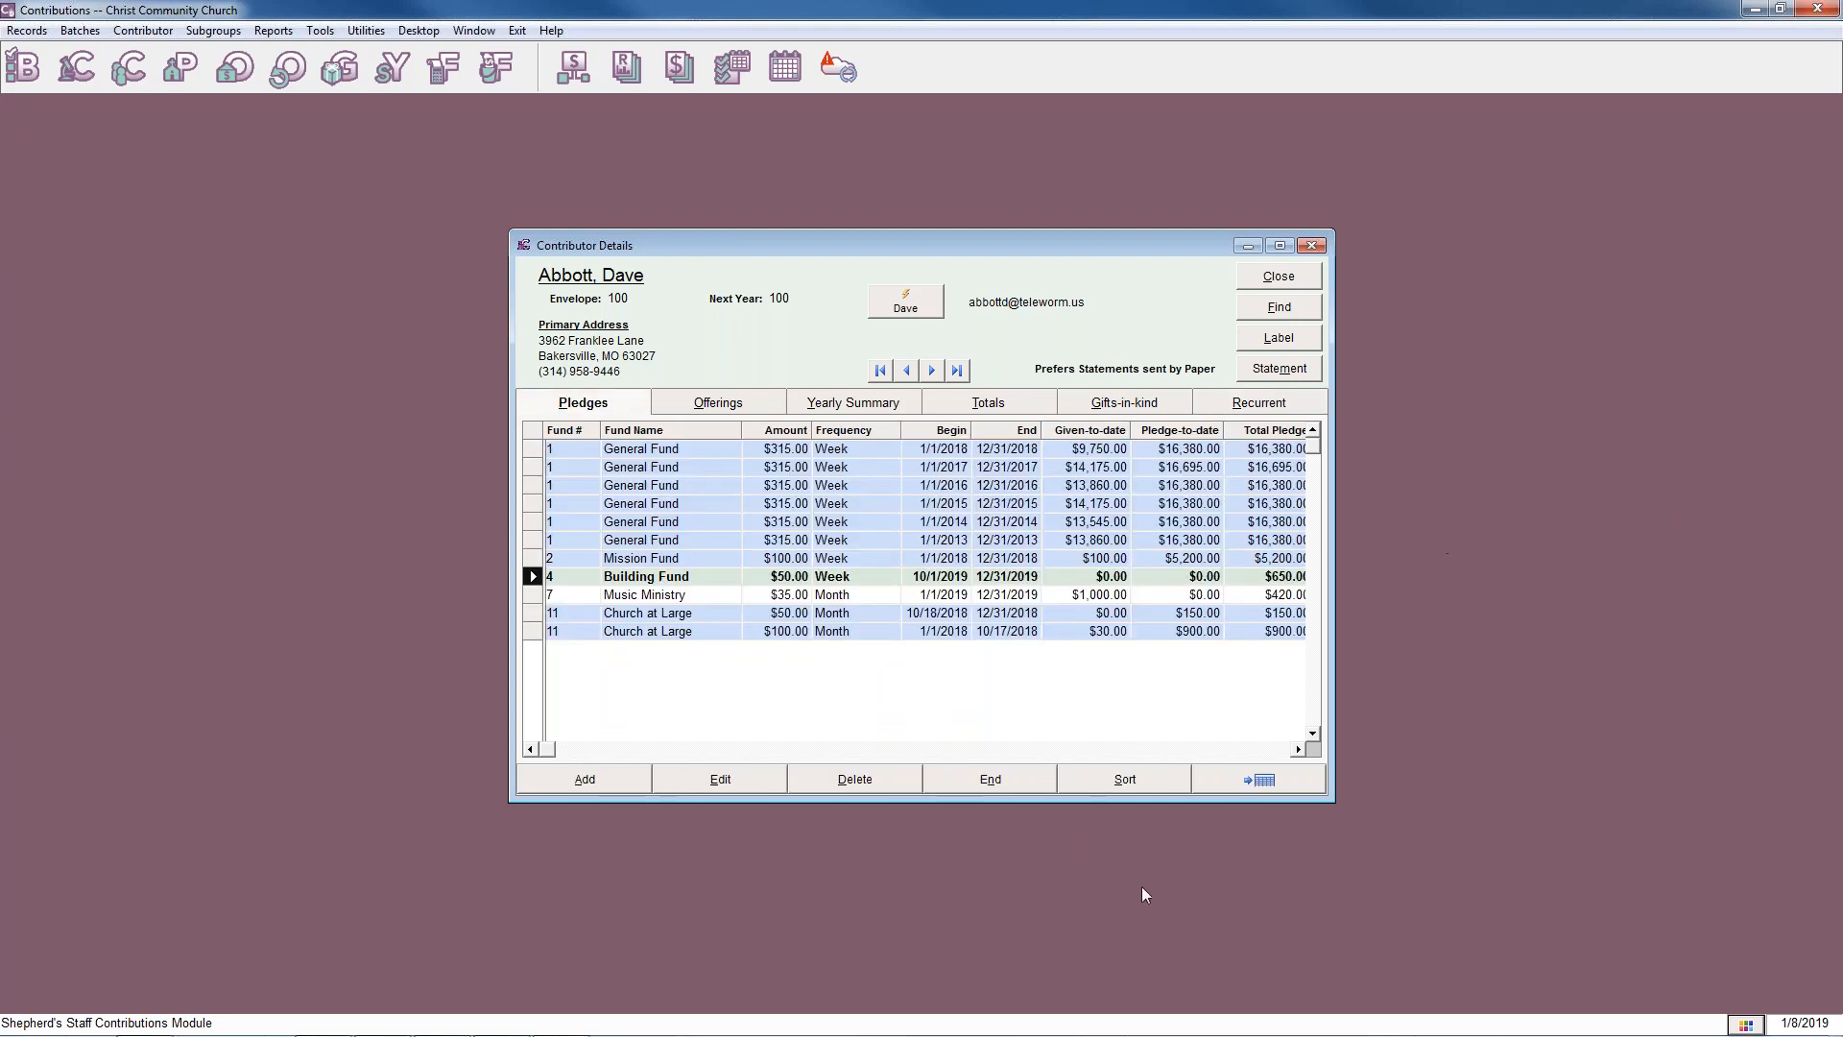
Compare the contributor's offerings, pledges and yearly summary once more, and close the contributor details.
click(720, 401)
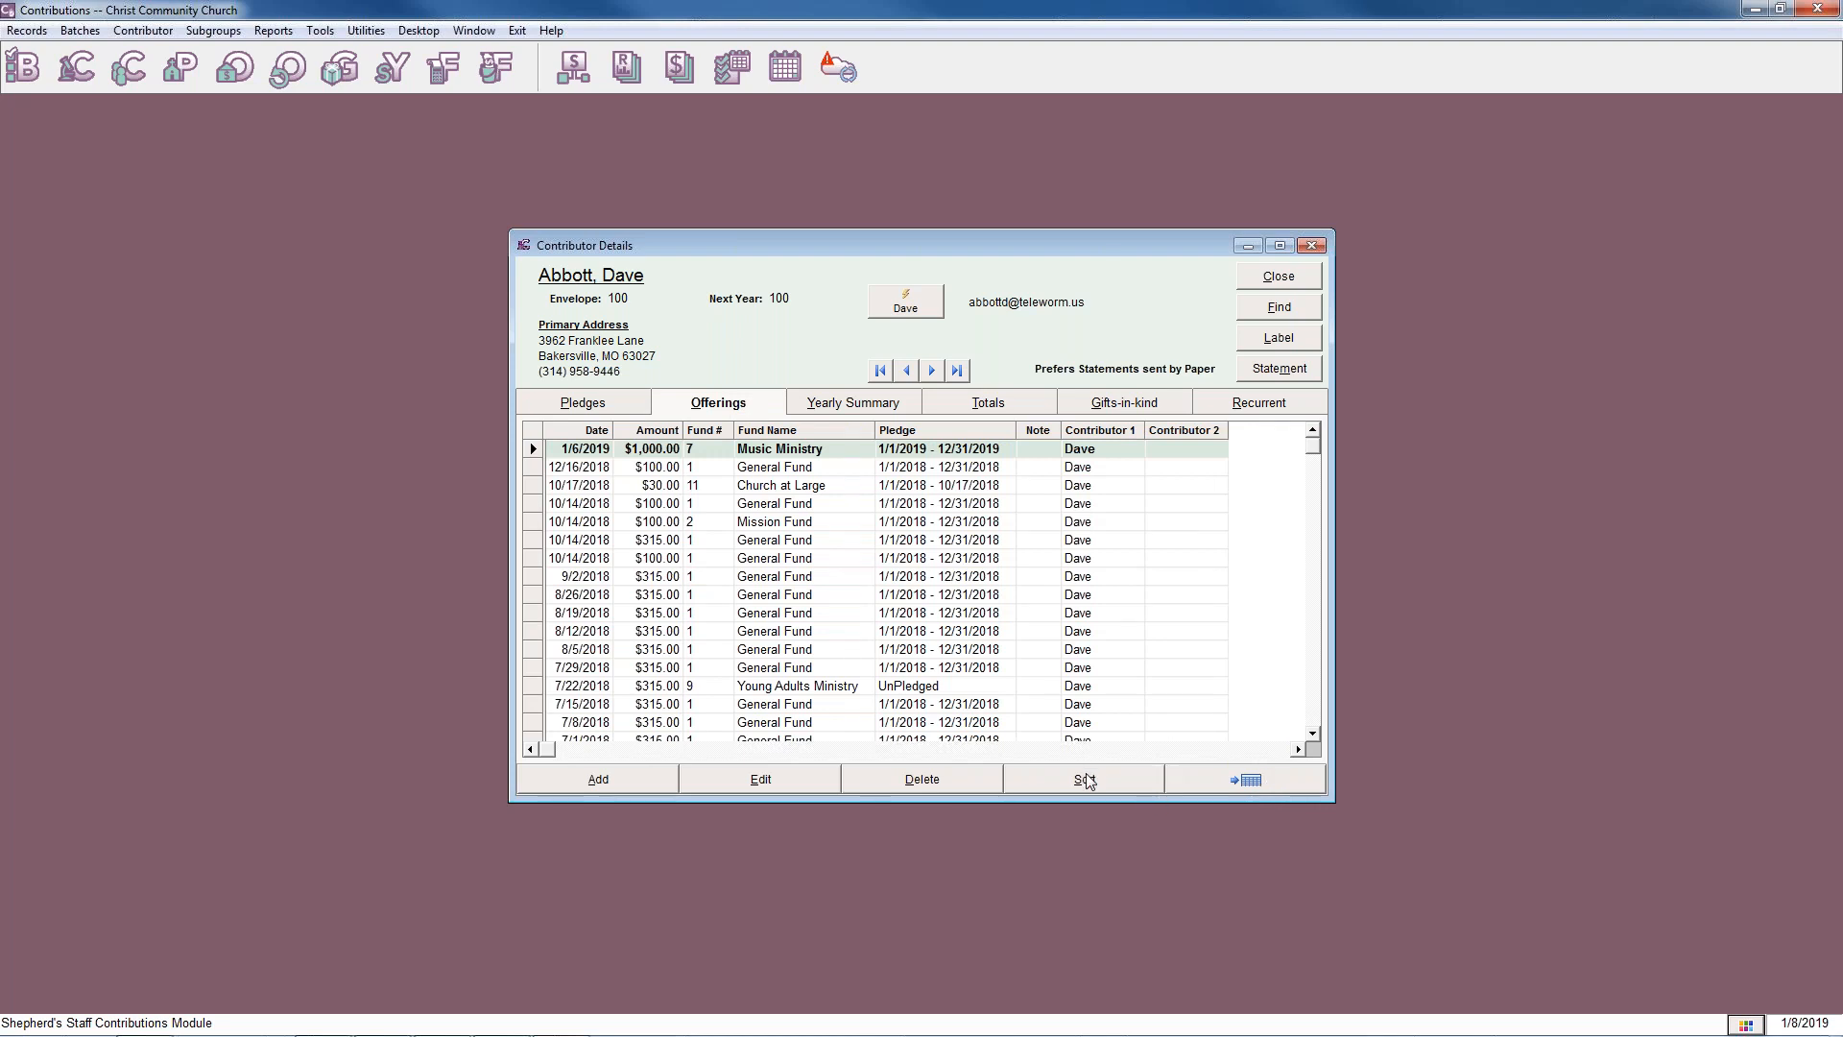
click(590, 406)
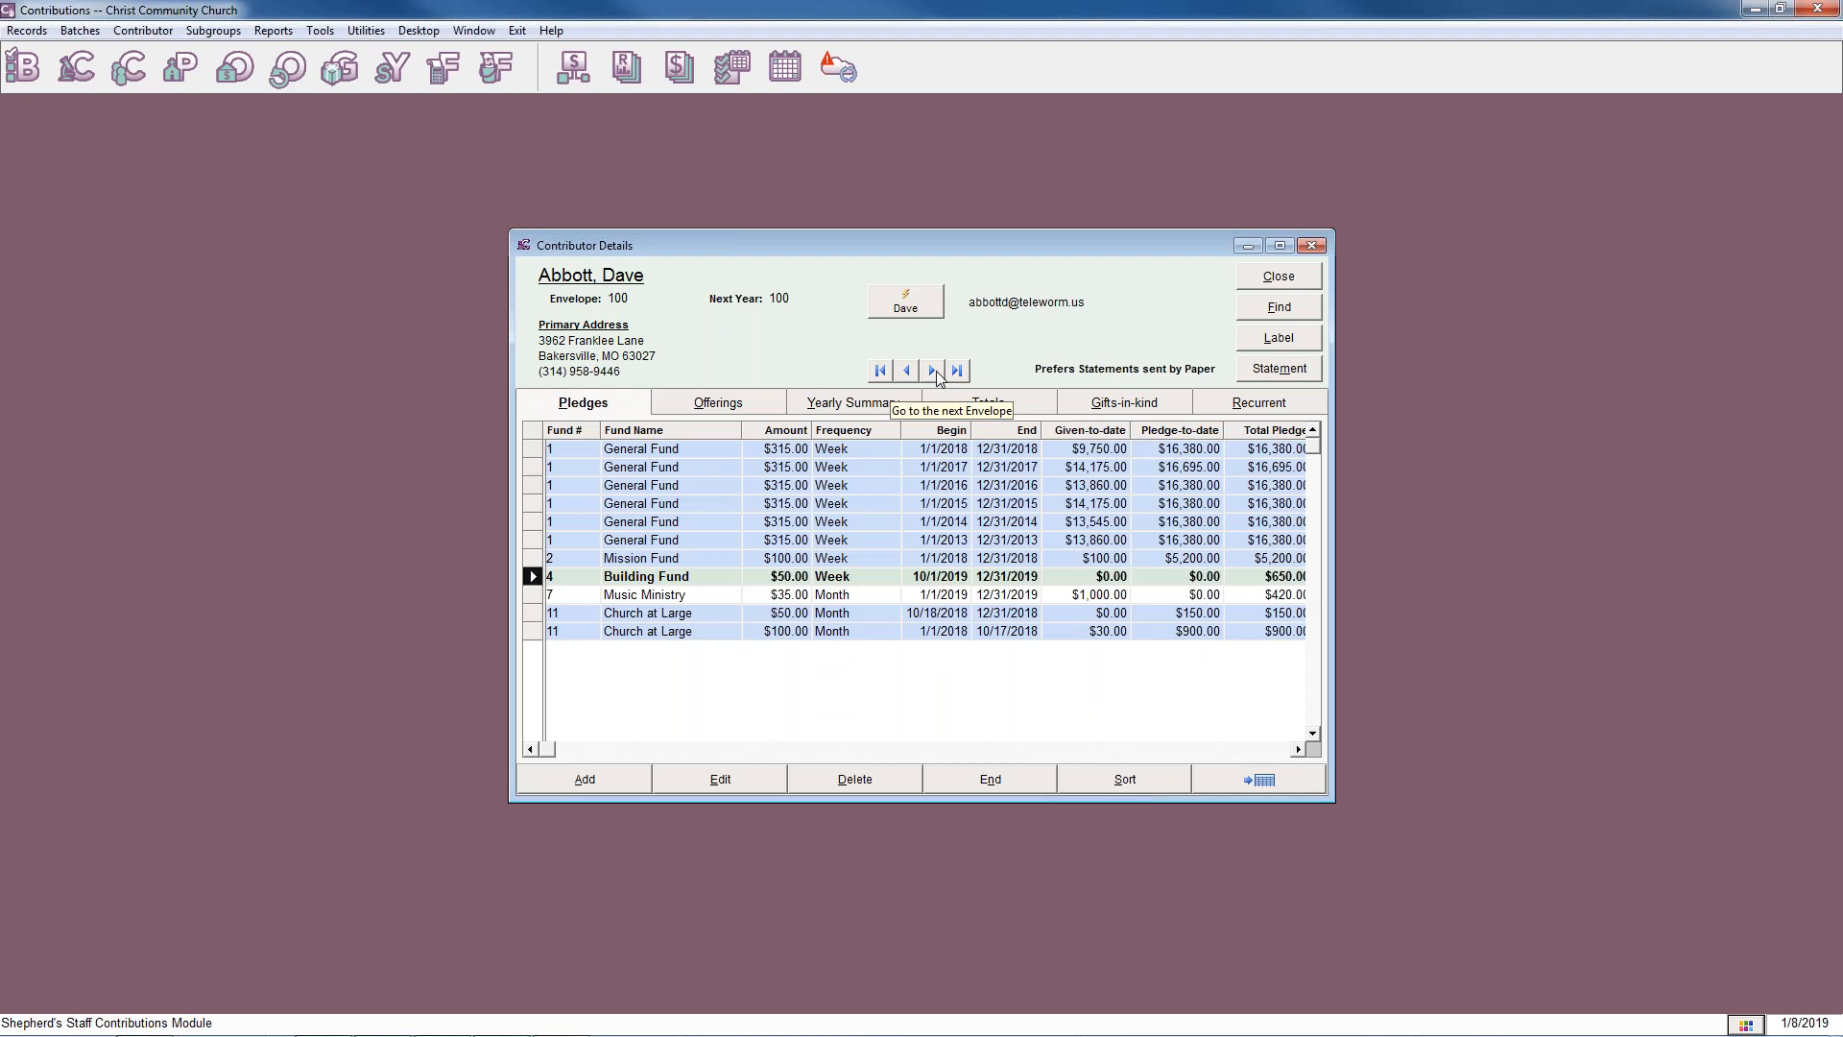
click(738, 397)
click(838, 400)
click(574, 403)
click(1311, 245)
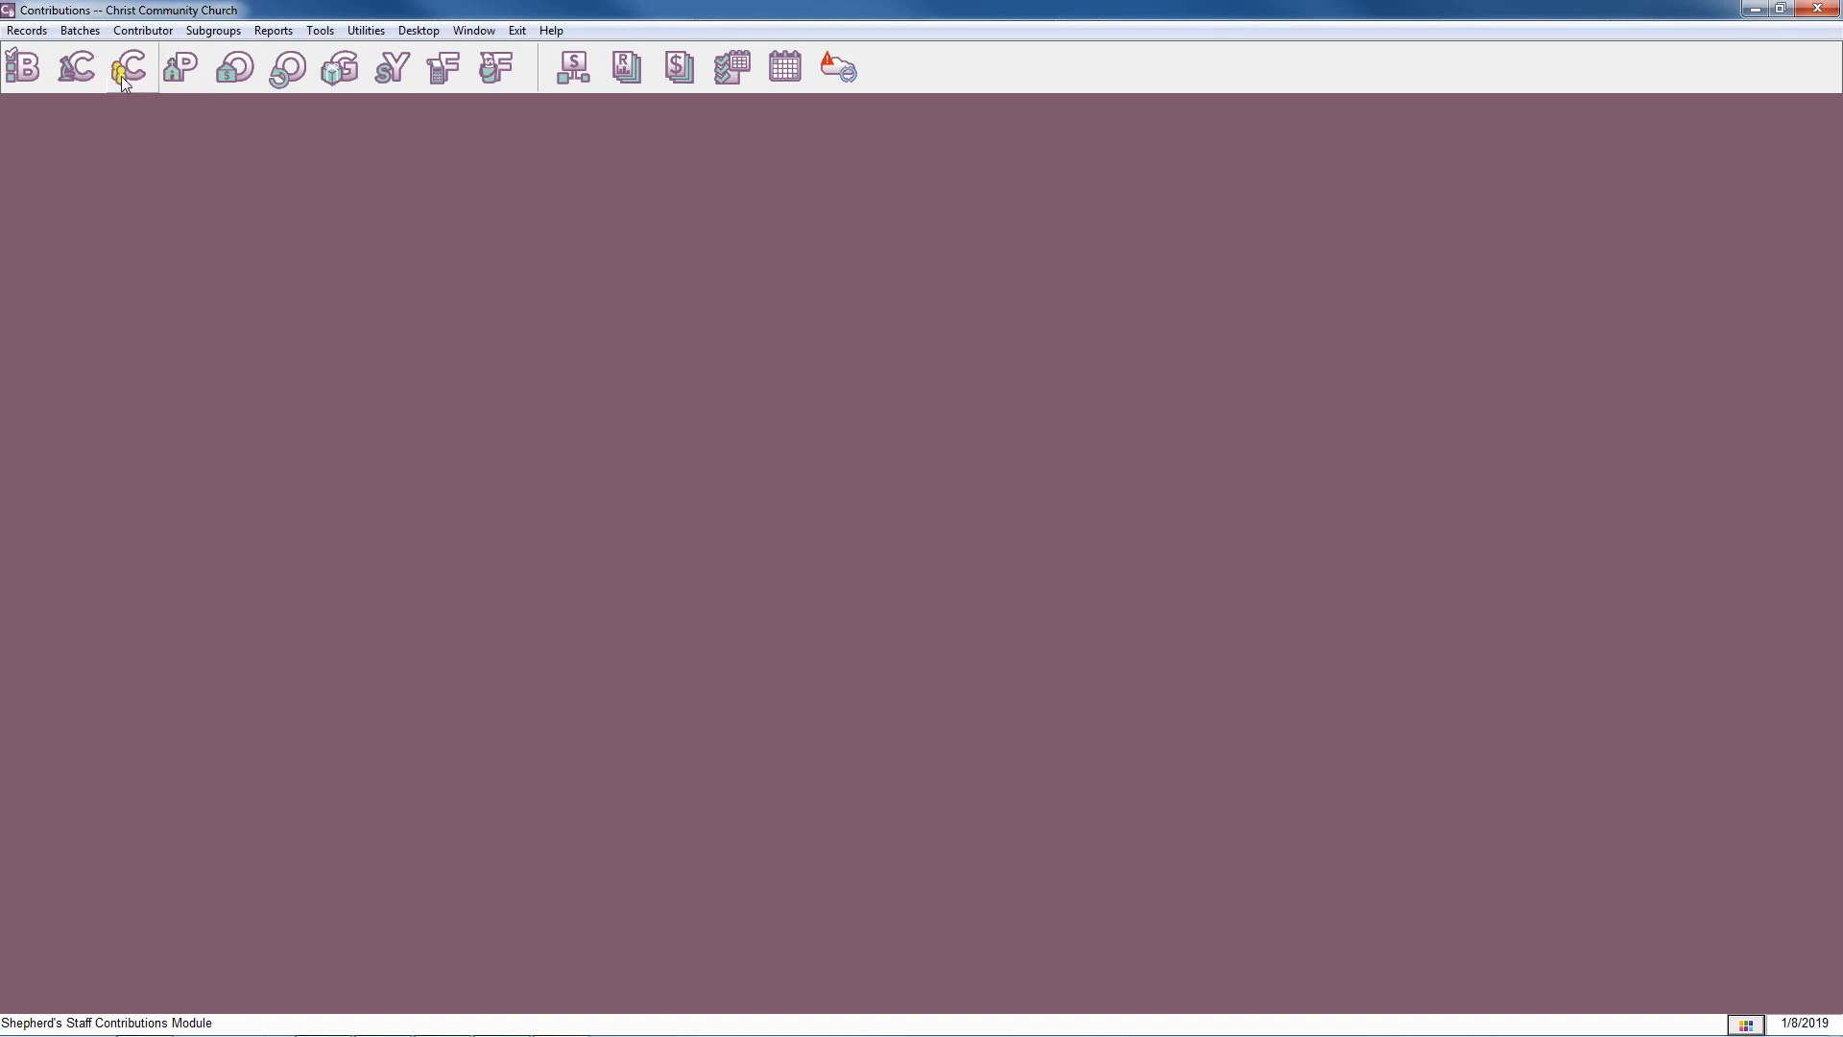
Open the Contributor Records list, unlock it for editing, and mark envelopes 108 and 117 to skip renumbering.
click(143, 31)
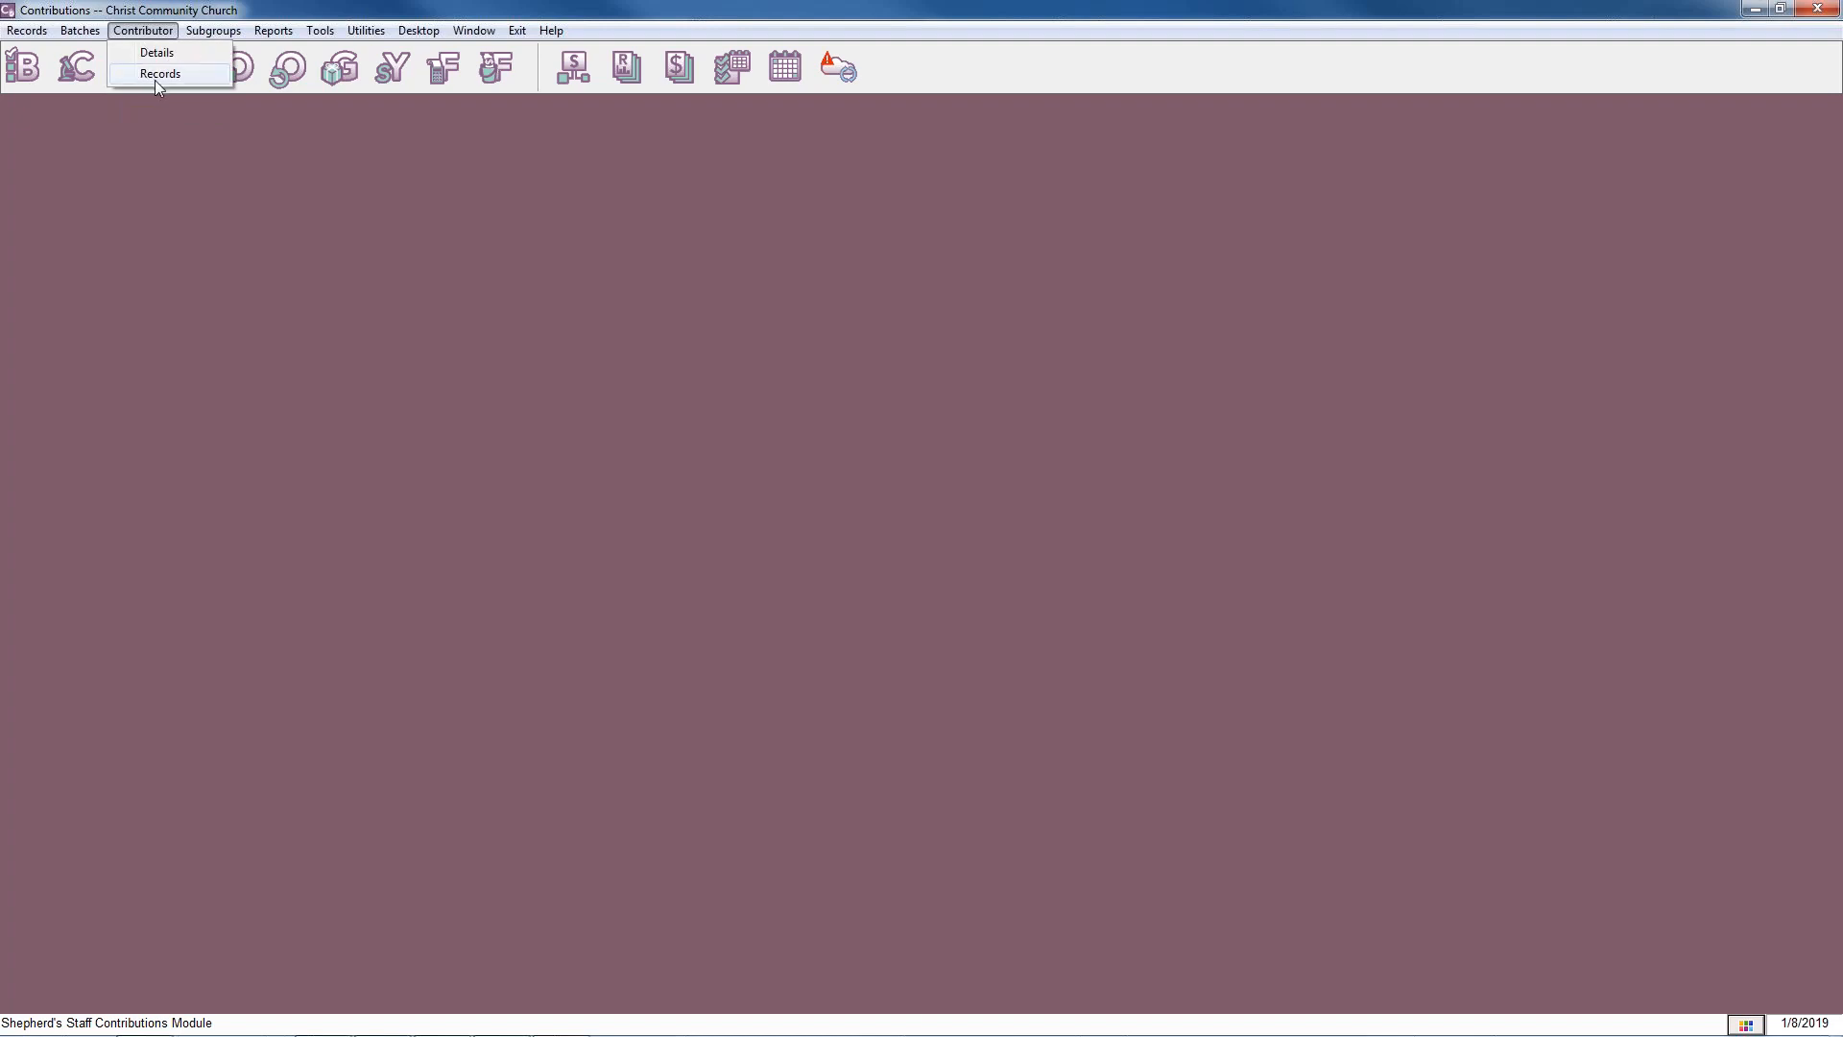
click(154, 78)
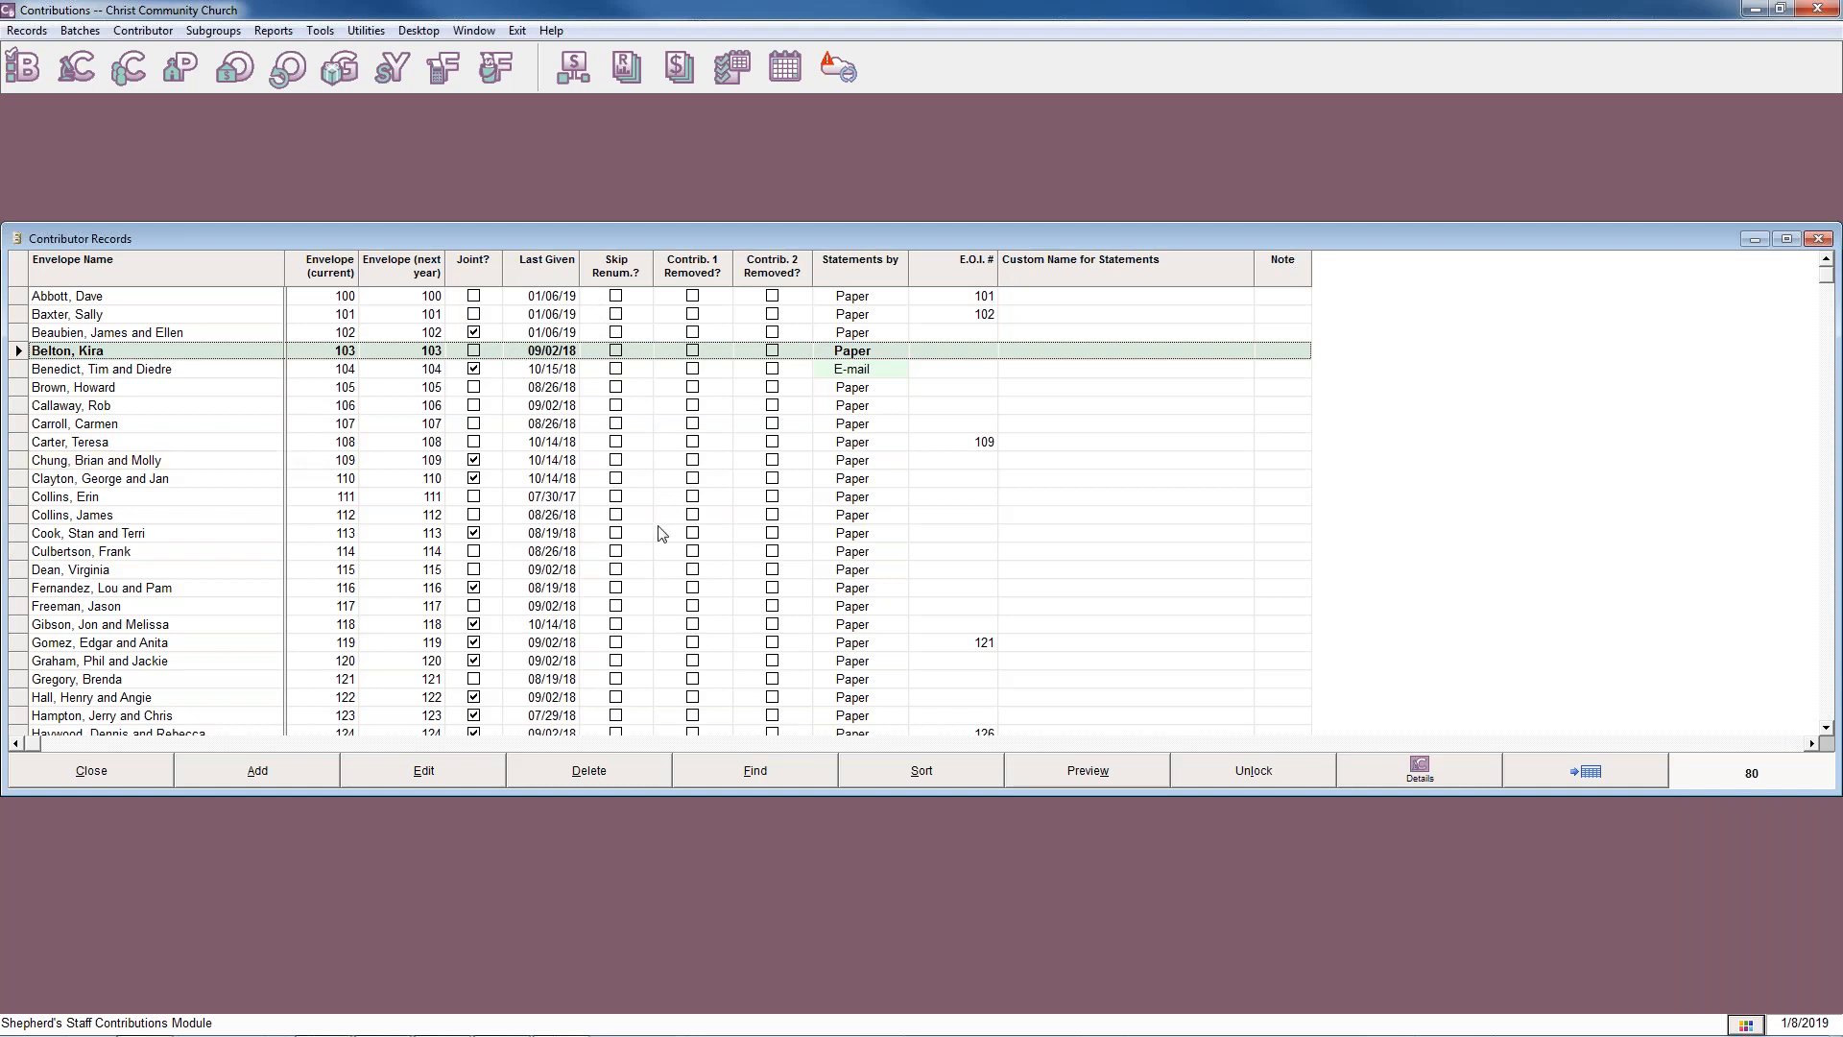
click(1234, 776)
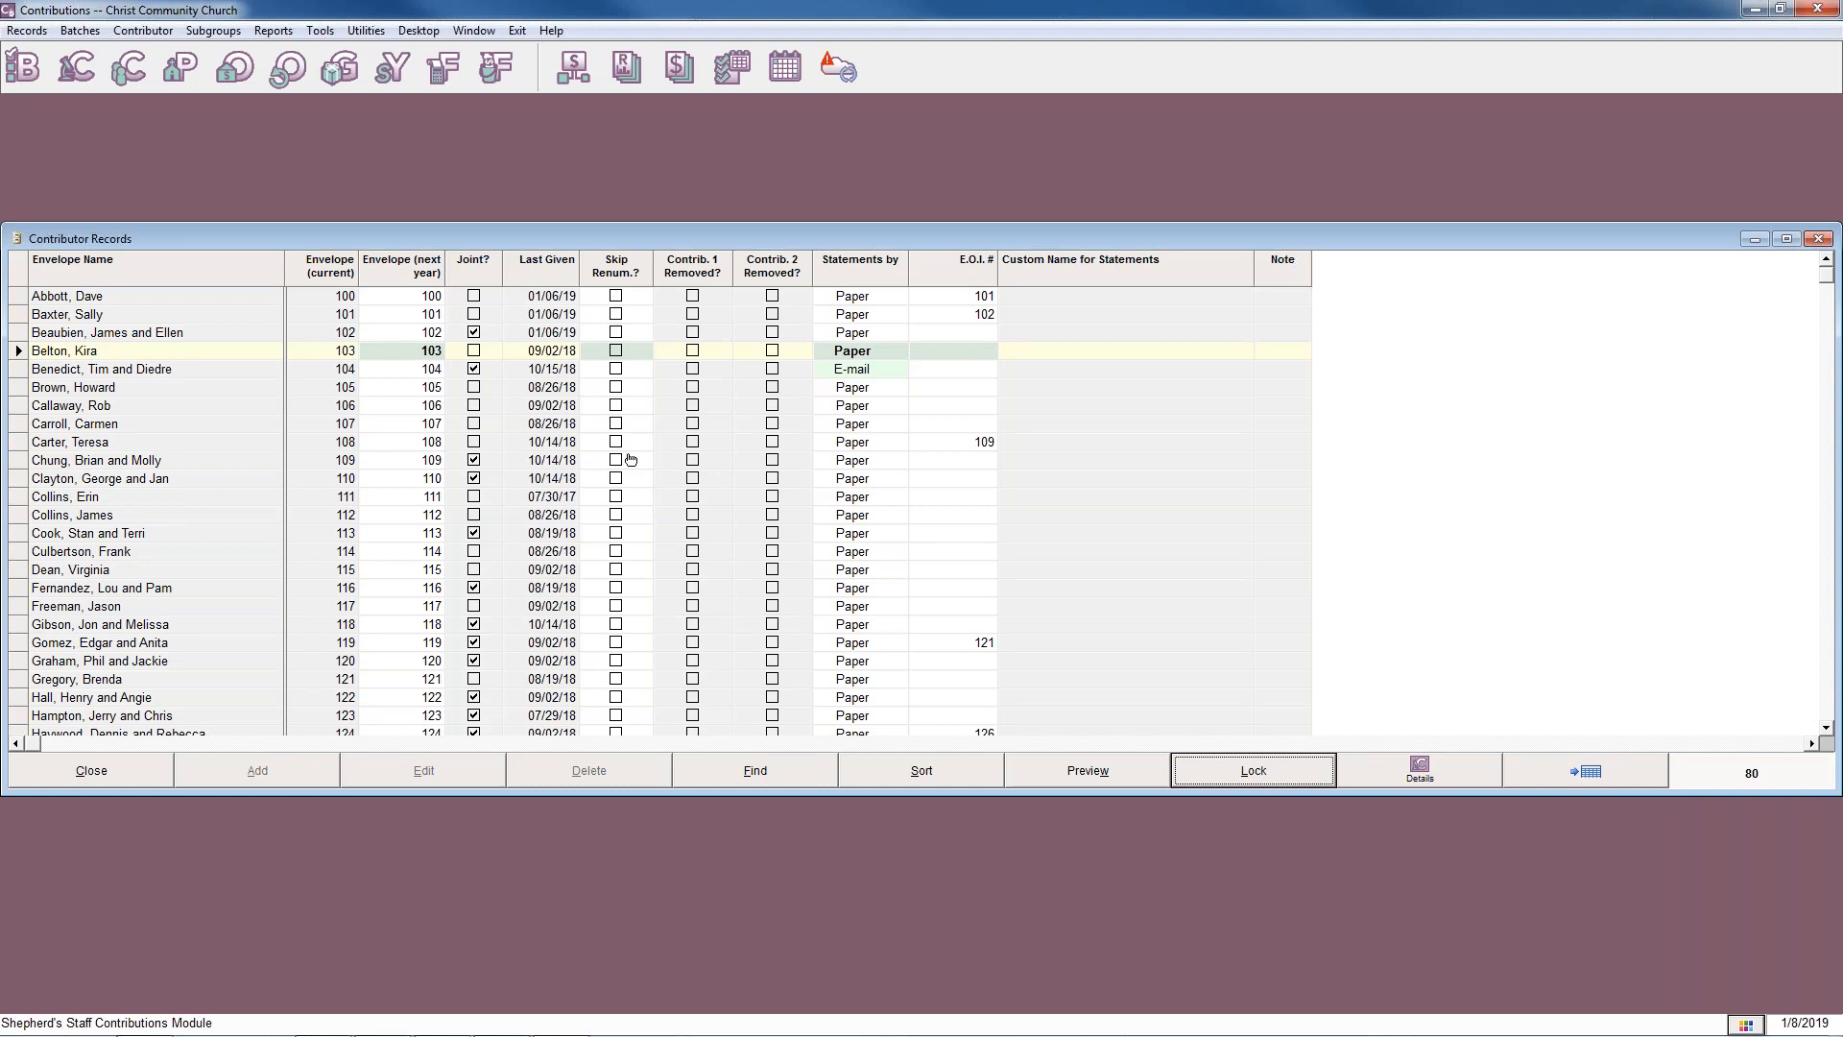
click(615, 442)
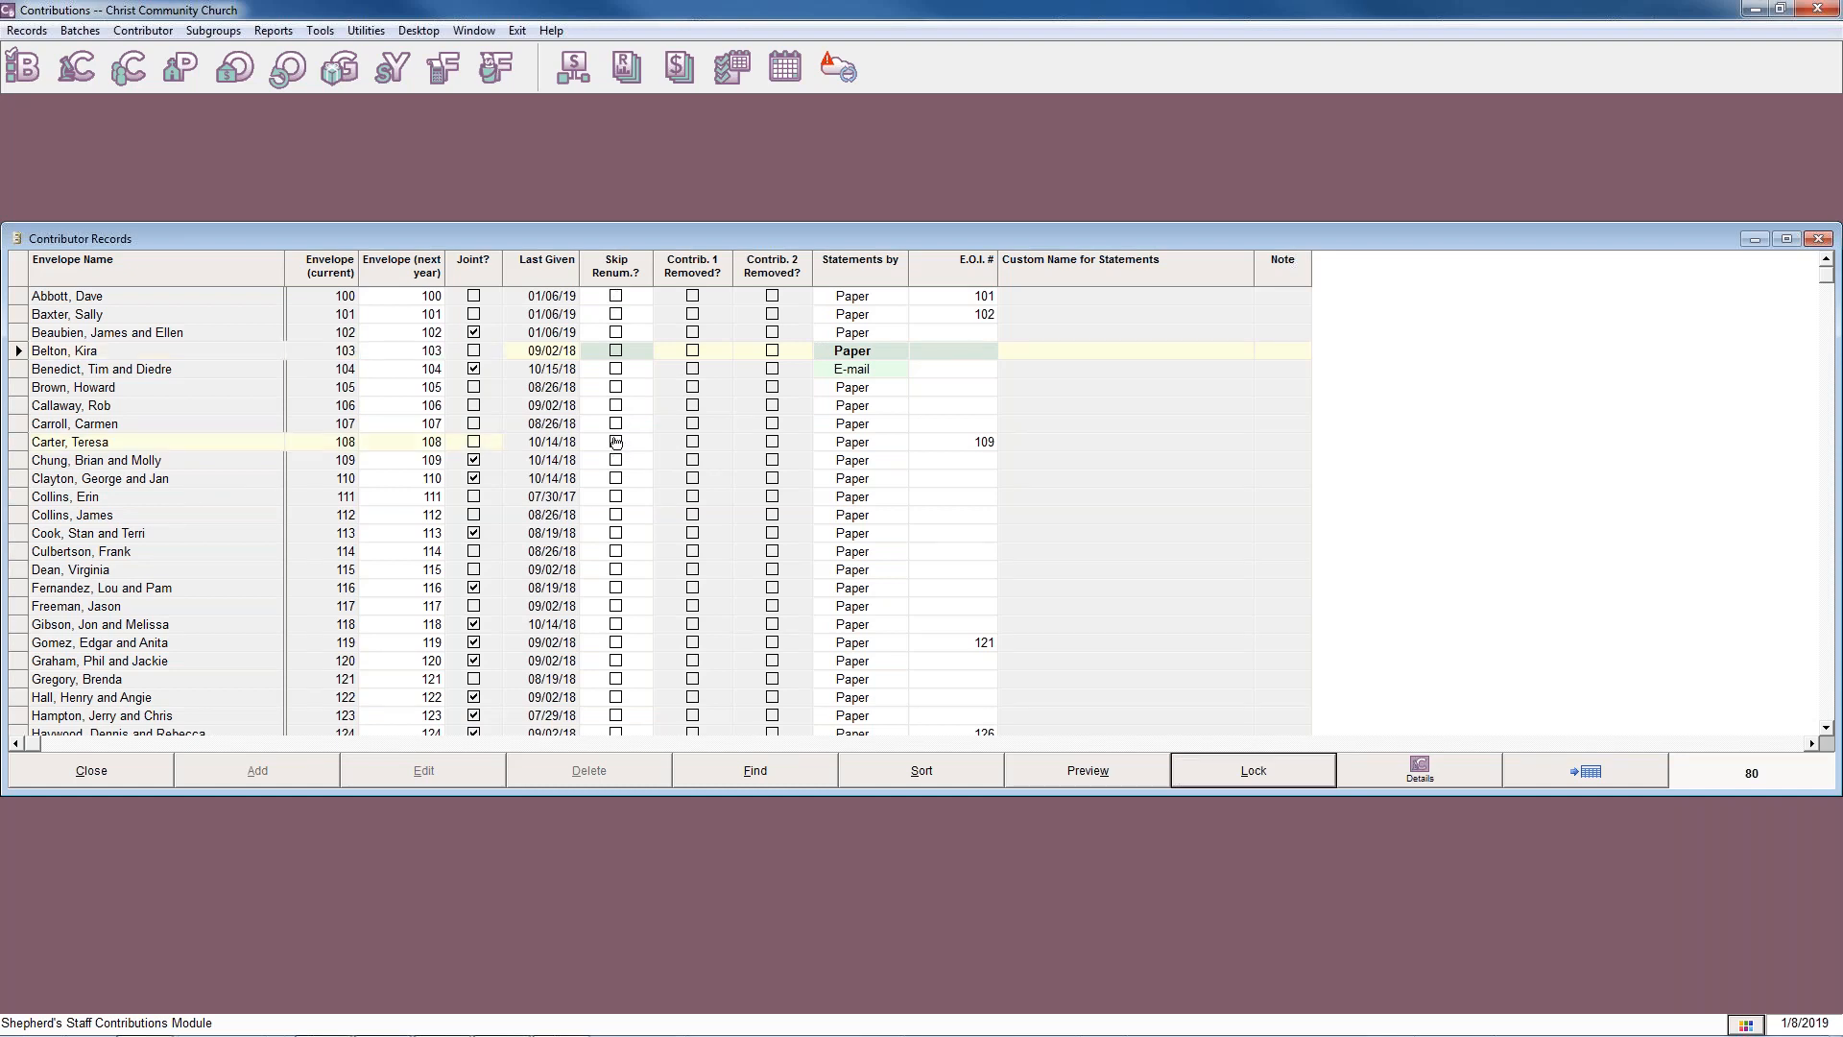
click(615, 606)
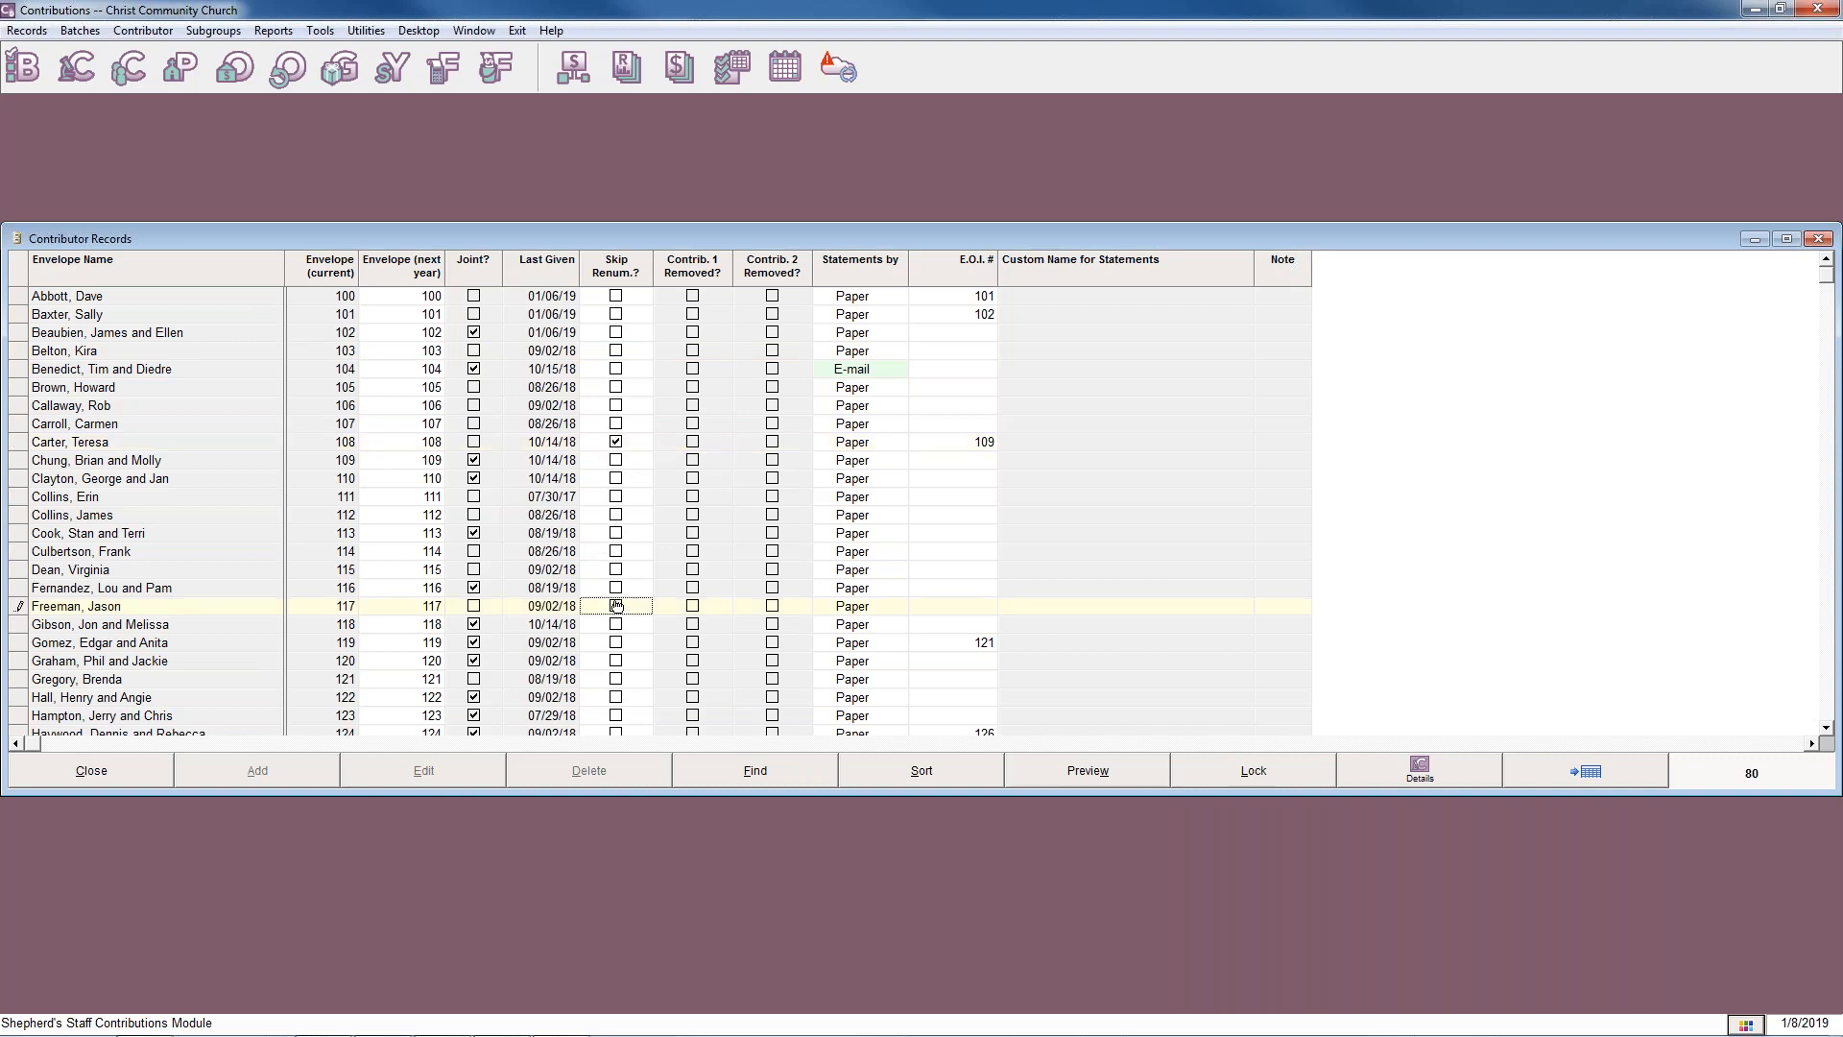
click(616, 605)
Examine the Contributor Records list for the envelopes marked to skip renumbering, including the five-digit ones.
scroll(609, 601, down, 7)
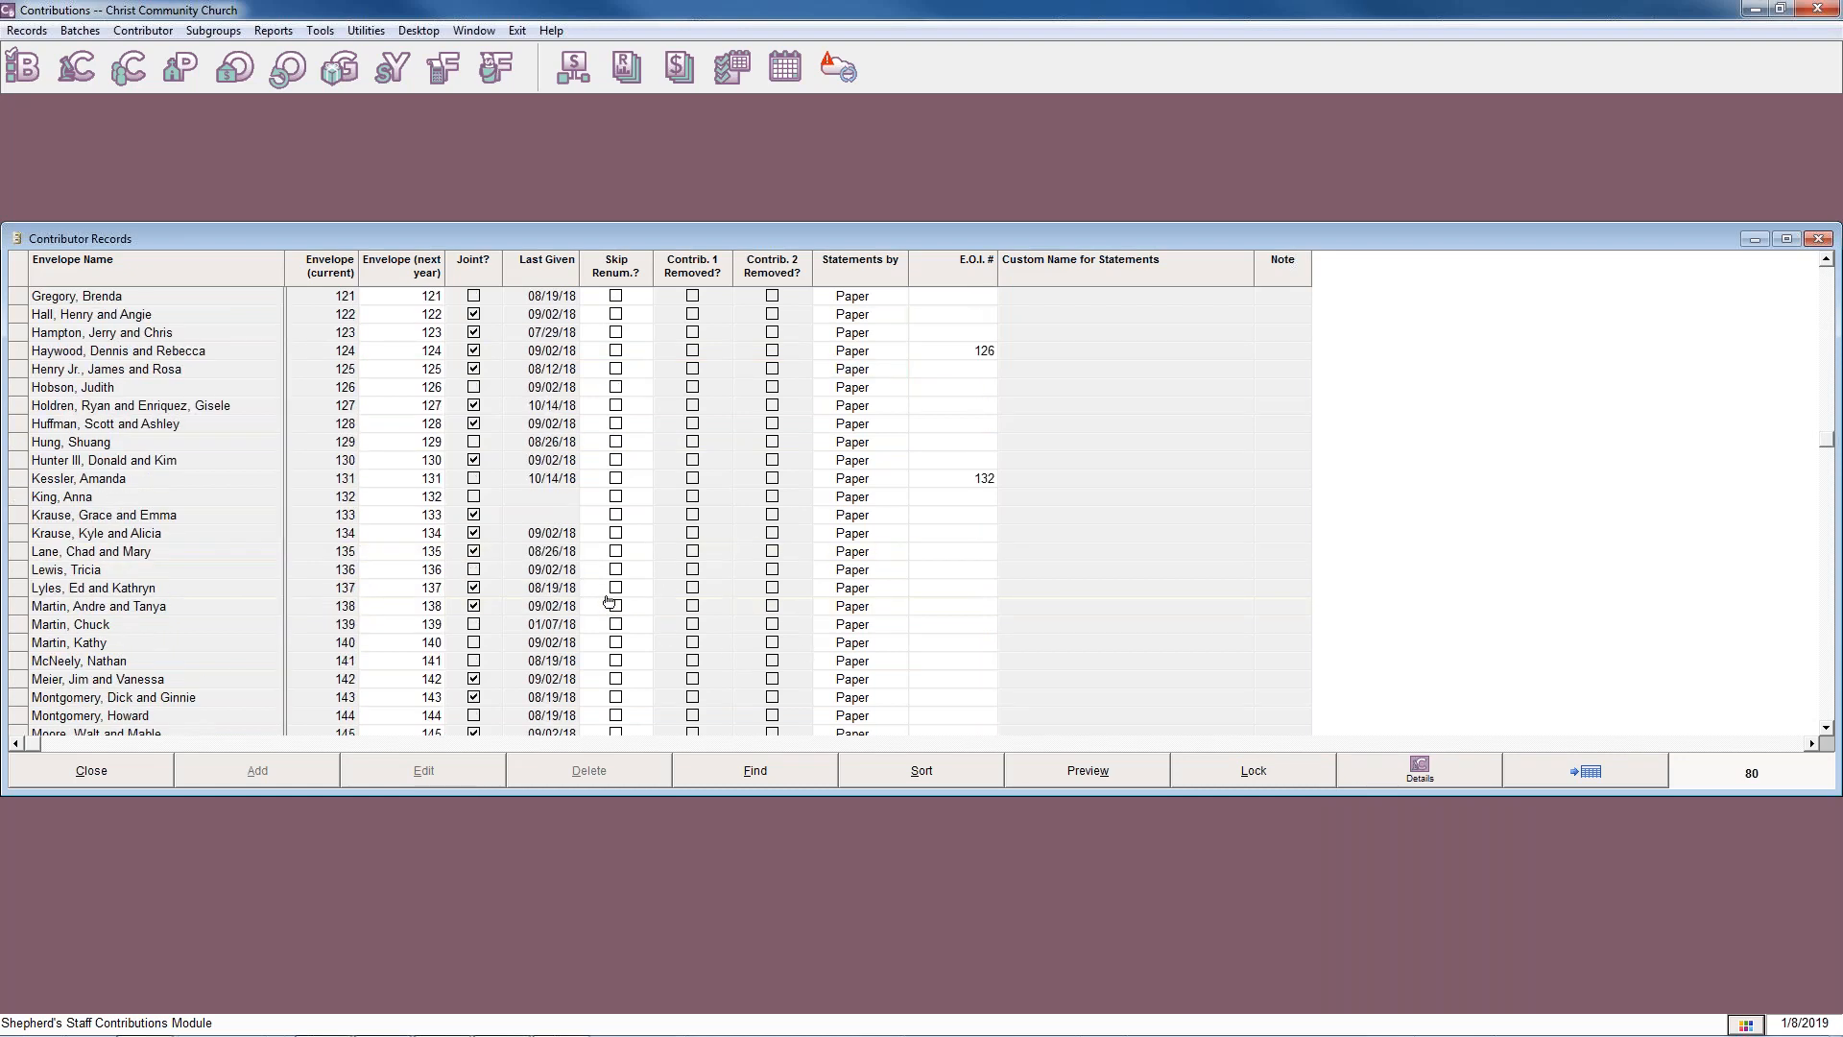
scroll(608, 602, down, 12)
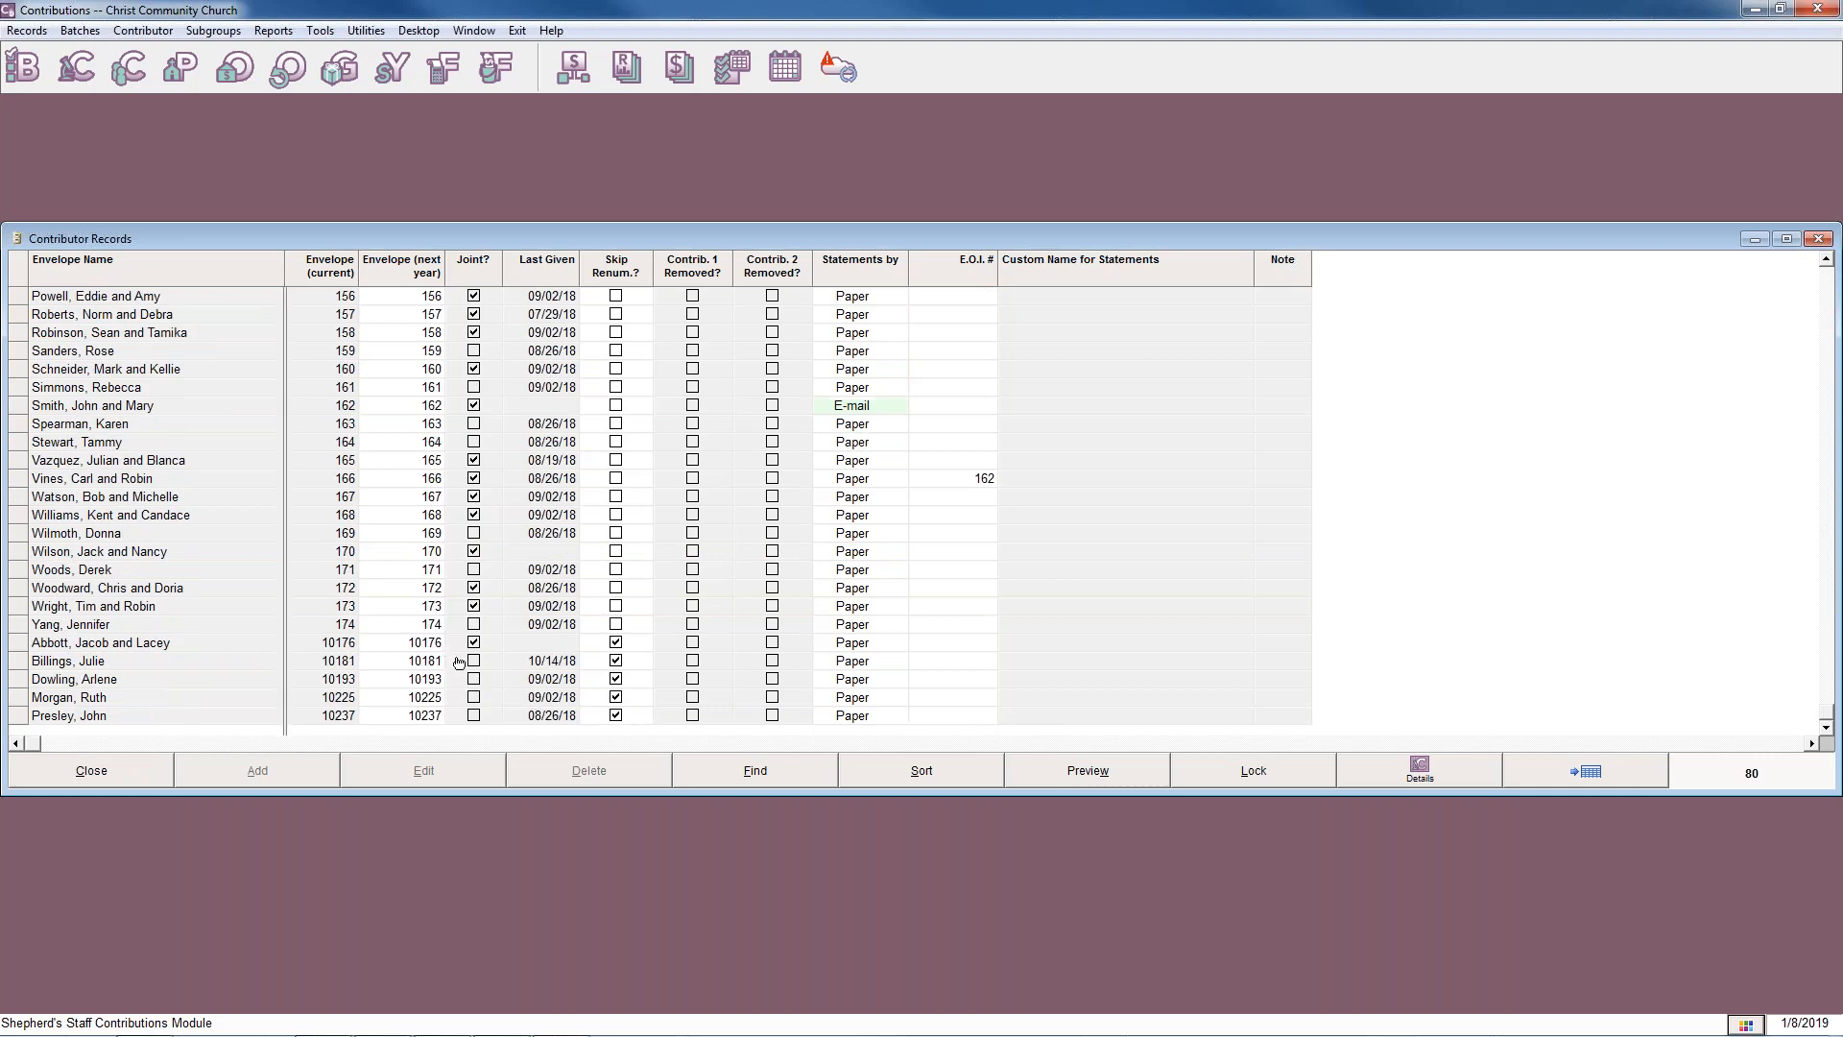
scroll(535, 679, up, 12)
scroll(535, 679, up, 7)
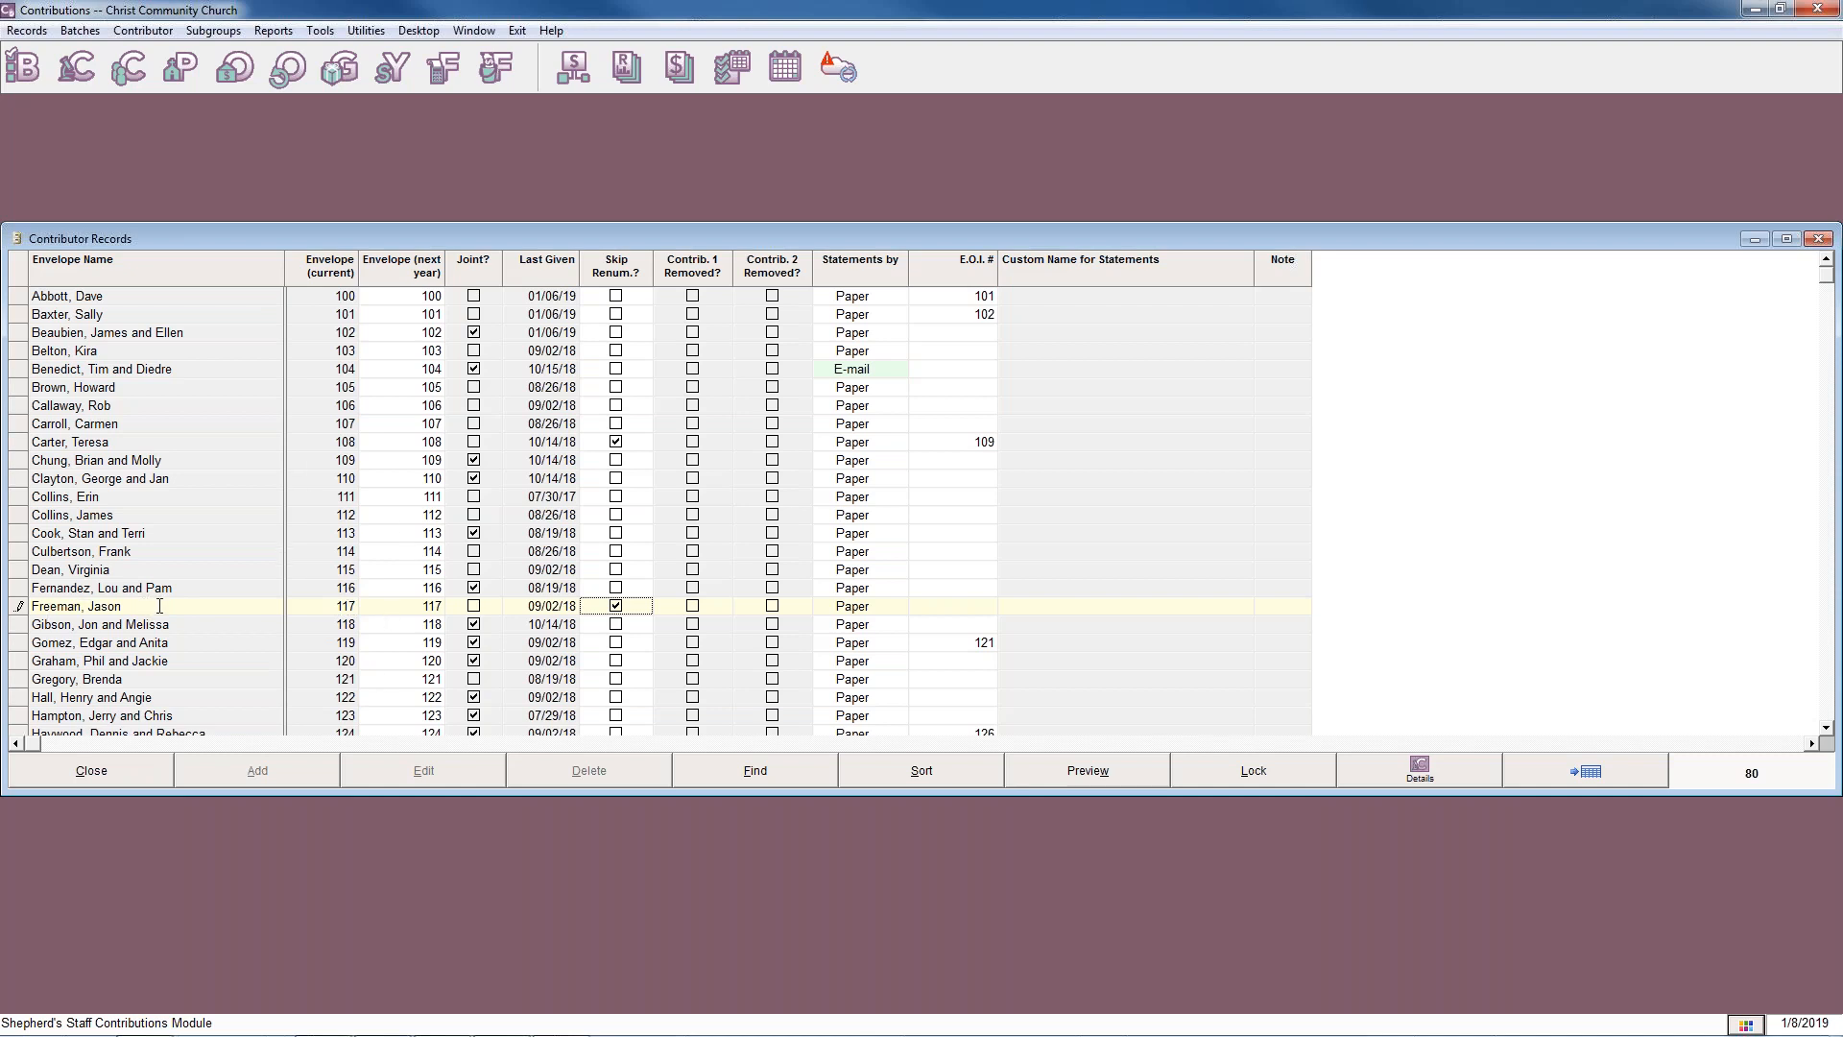
scroll(159, 605, down, 15)
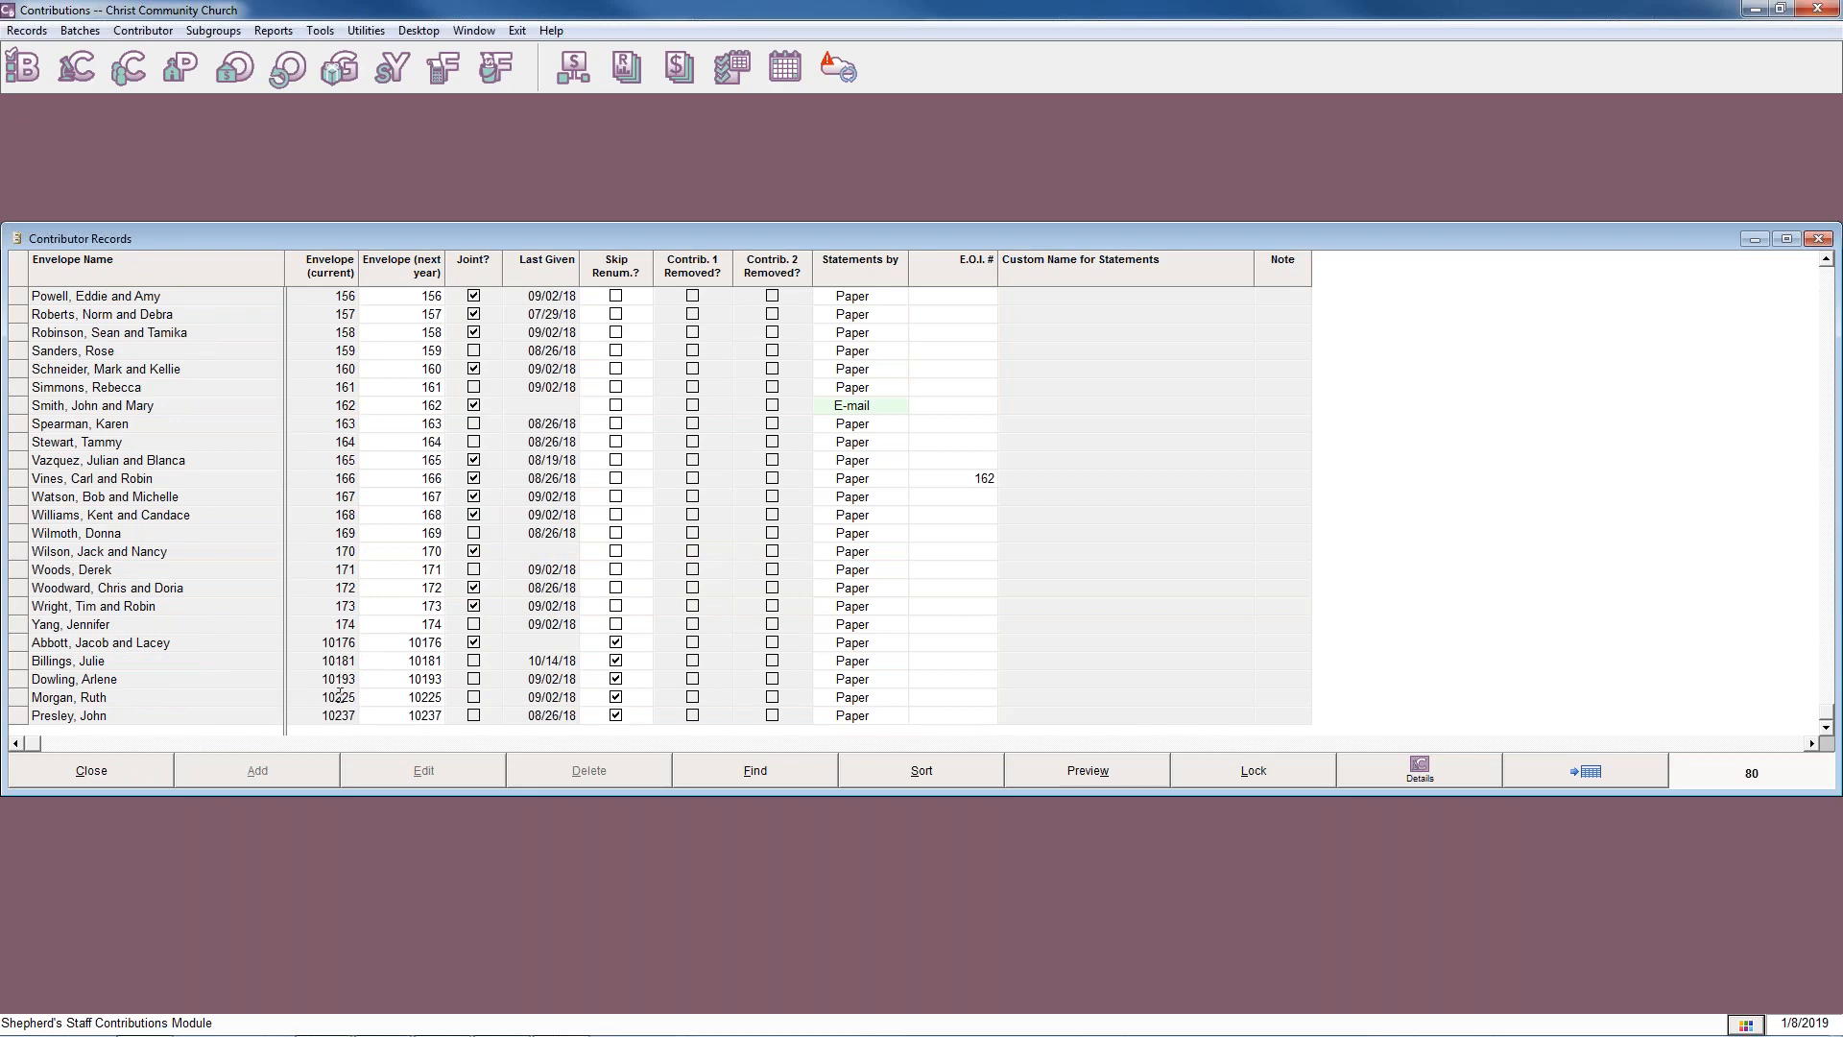
scroll(356, 696, up, 8)
scroll(617, 705, up, 1)
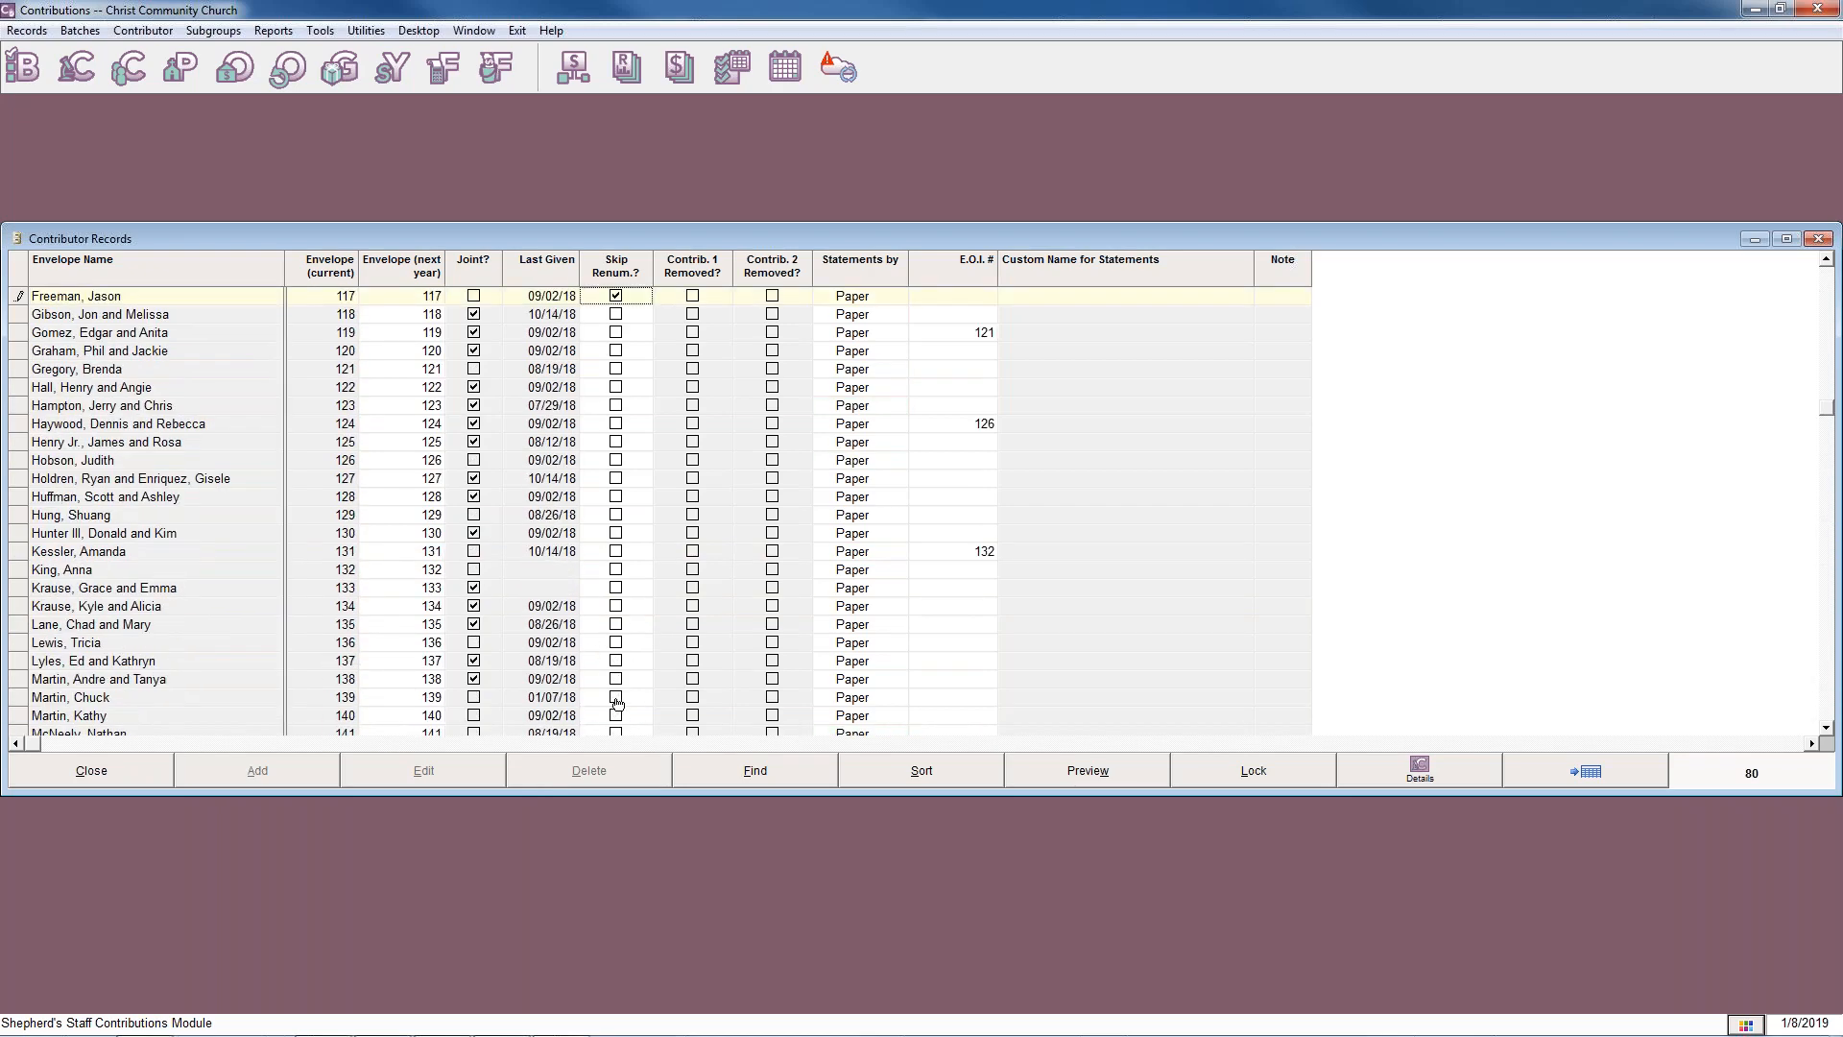
scroll(617, 706, up, 6)
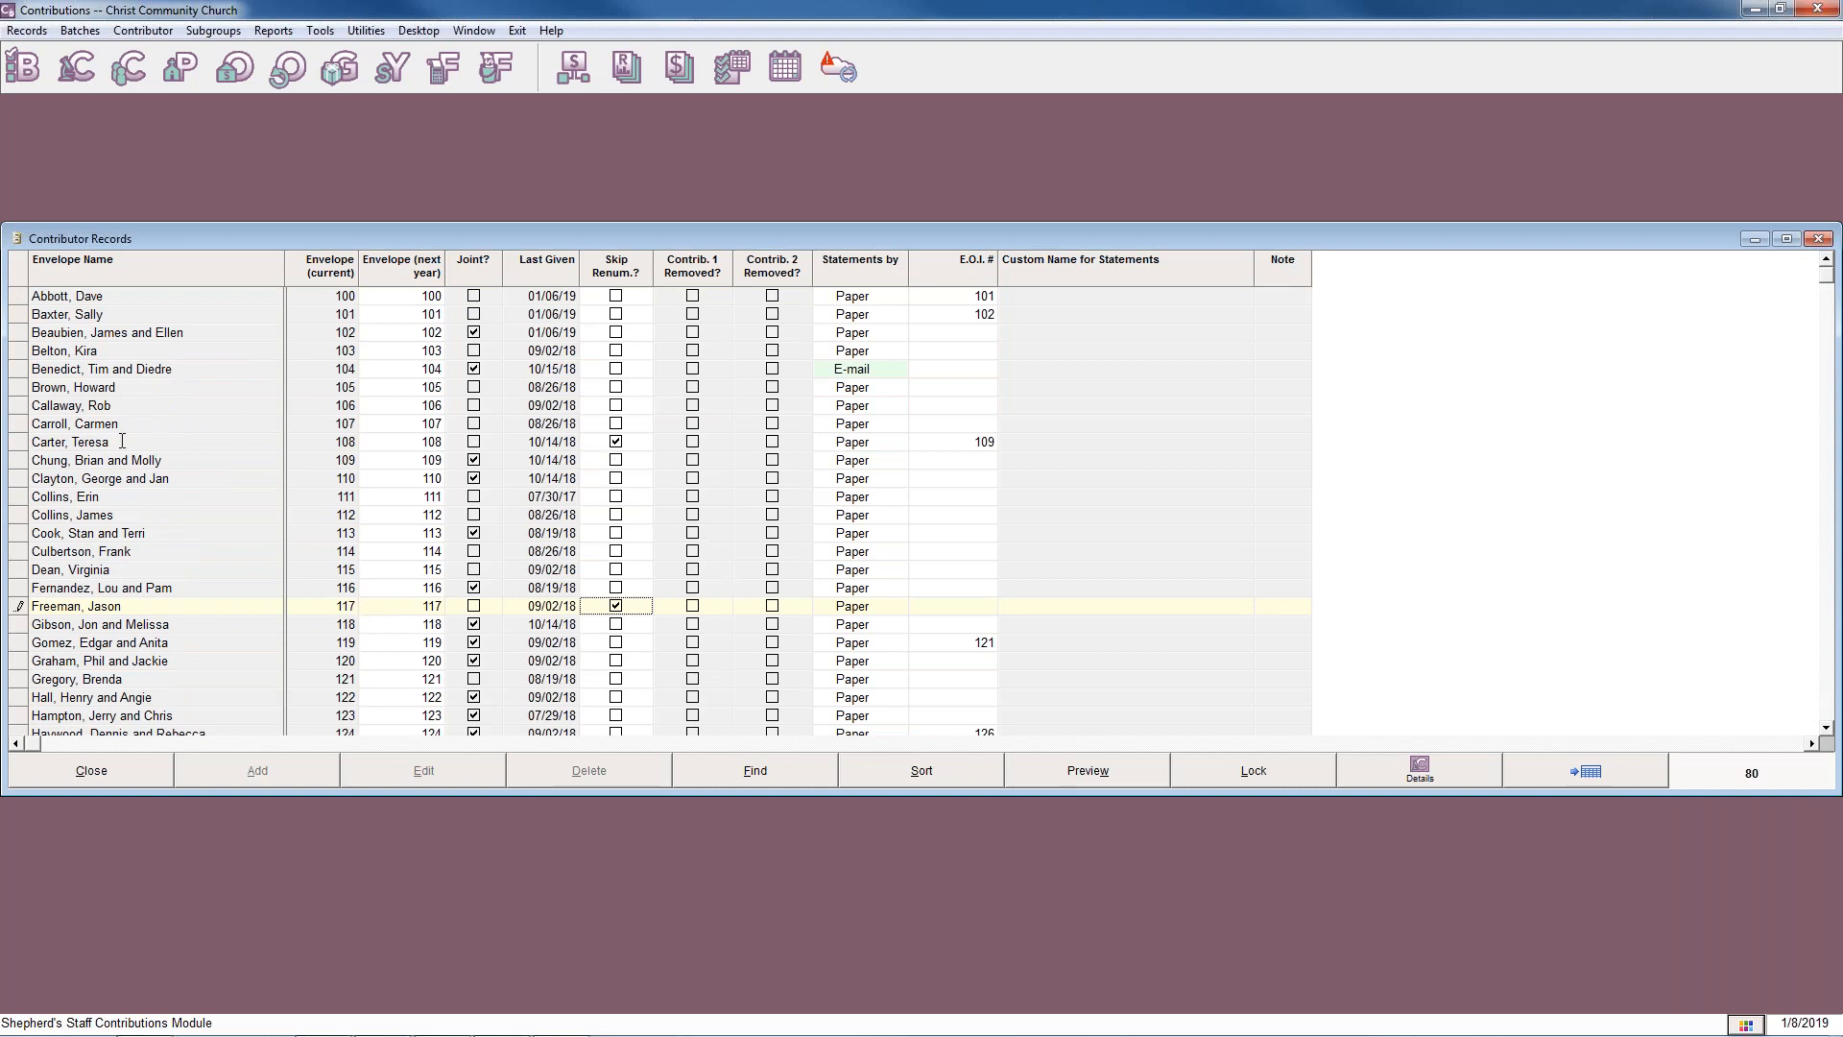
click(229, 610)
Try to set the next-year envelope number of envelope 100 to 150.
click(412, 303)
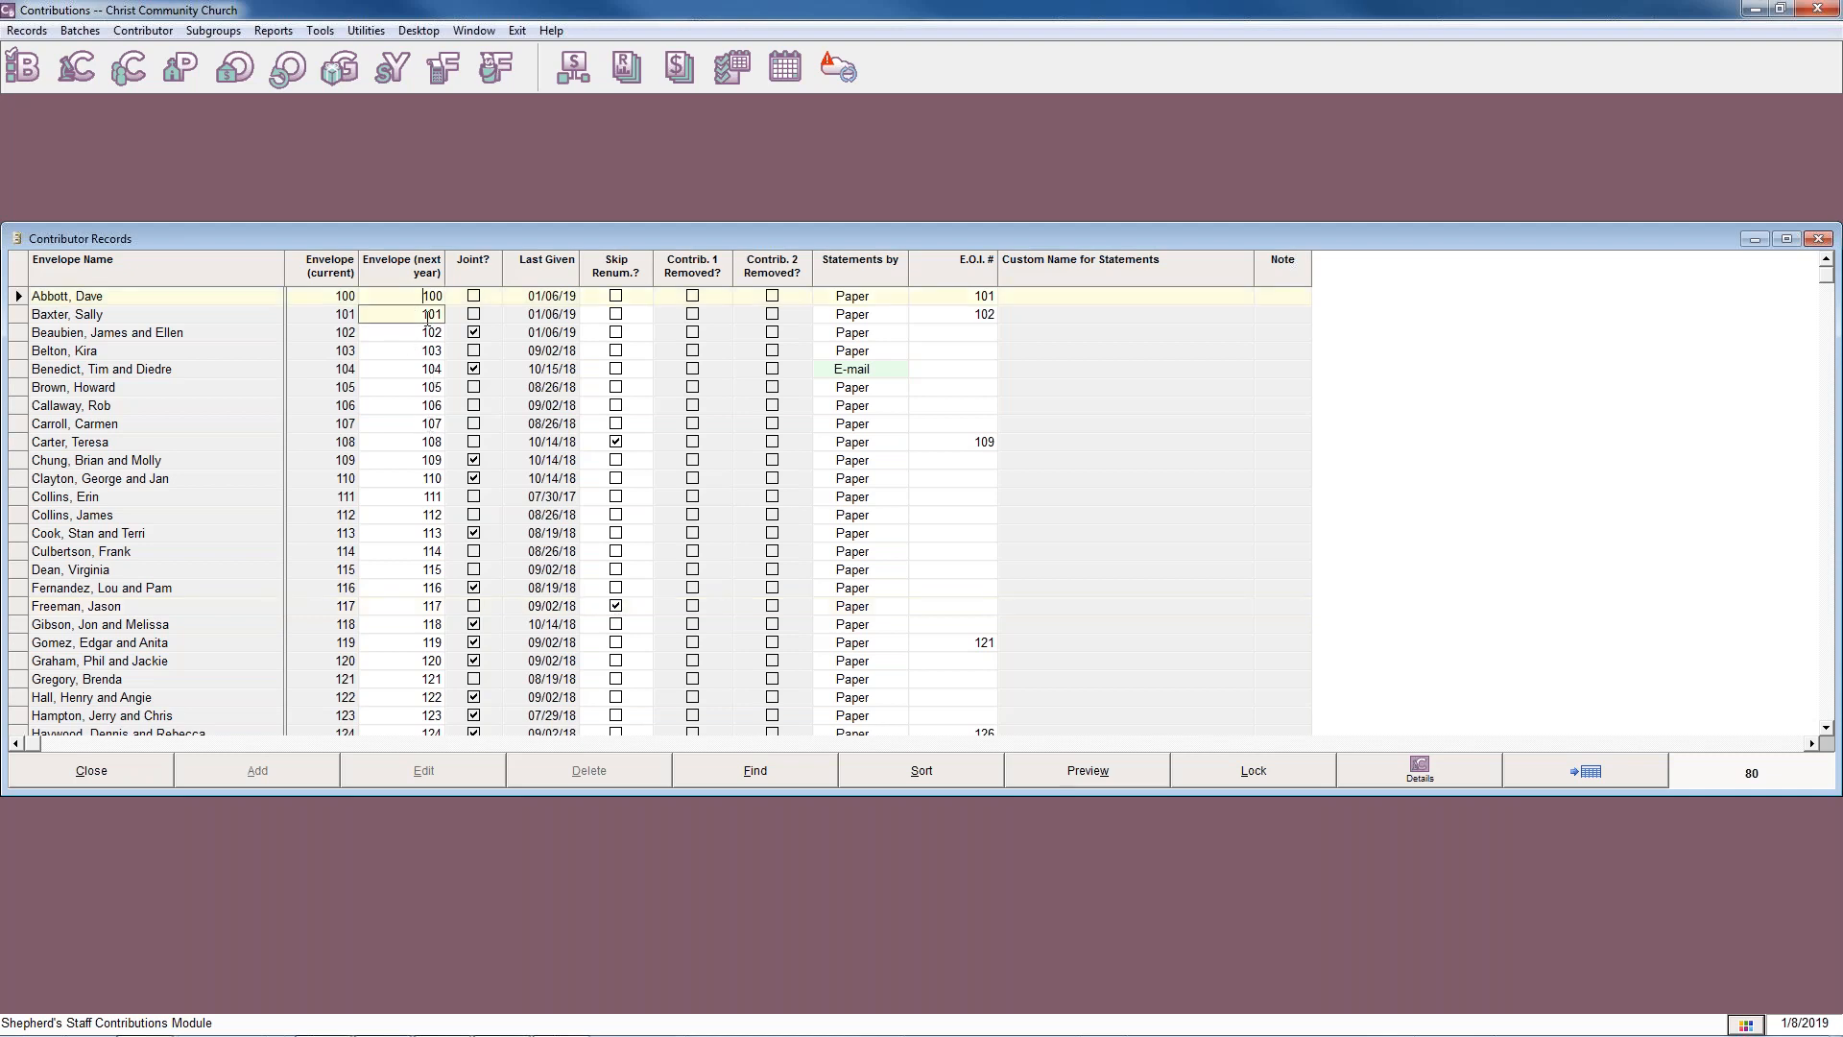
key(Delete)
key(Delete)
key(Delete)
text(150)
key(Return)
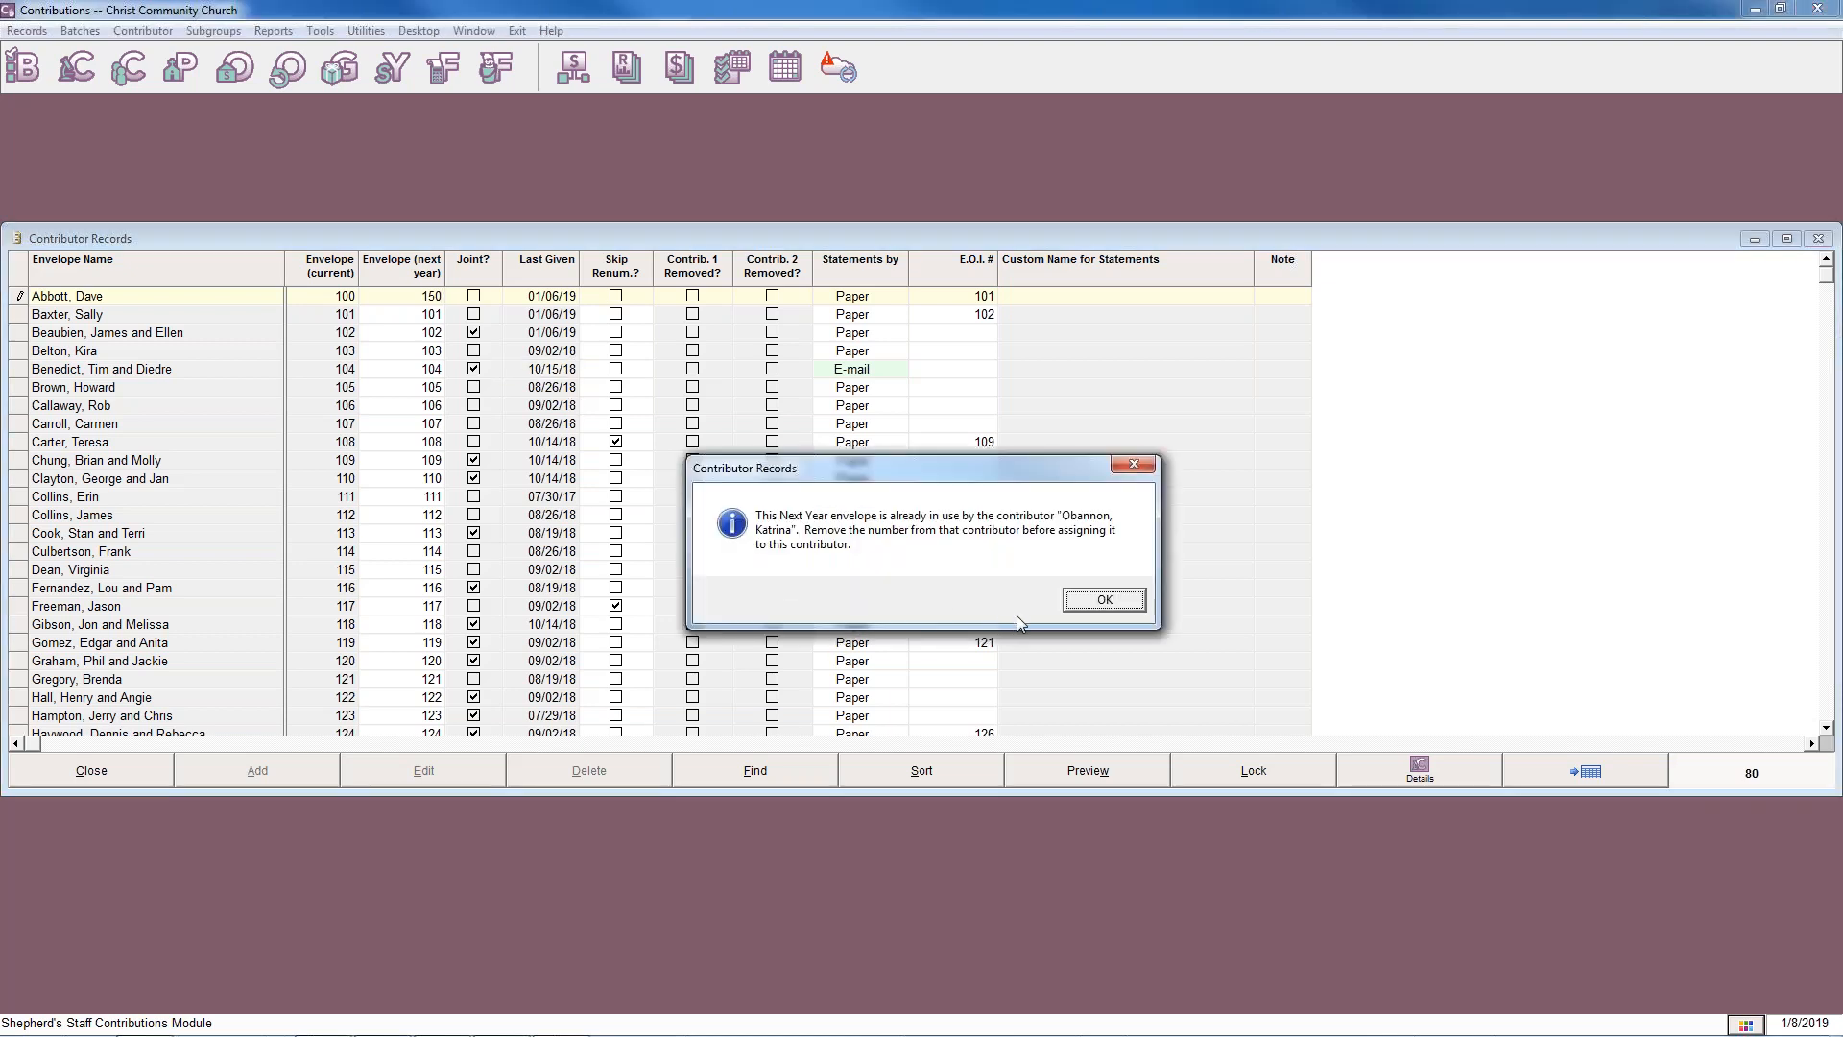
click(1077, 602)
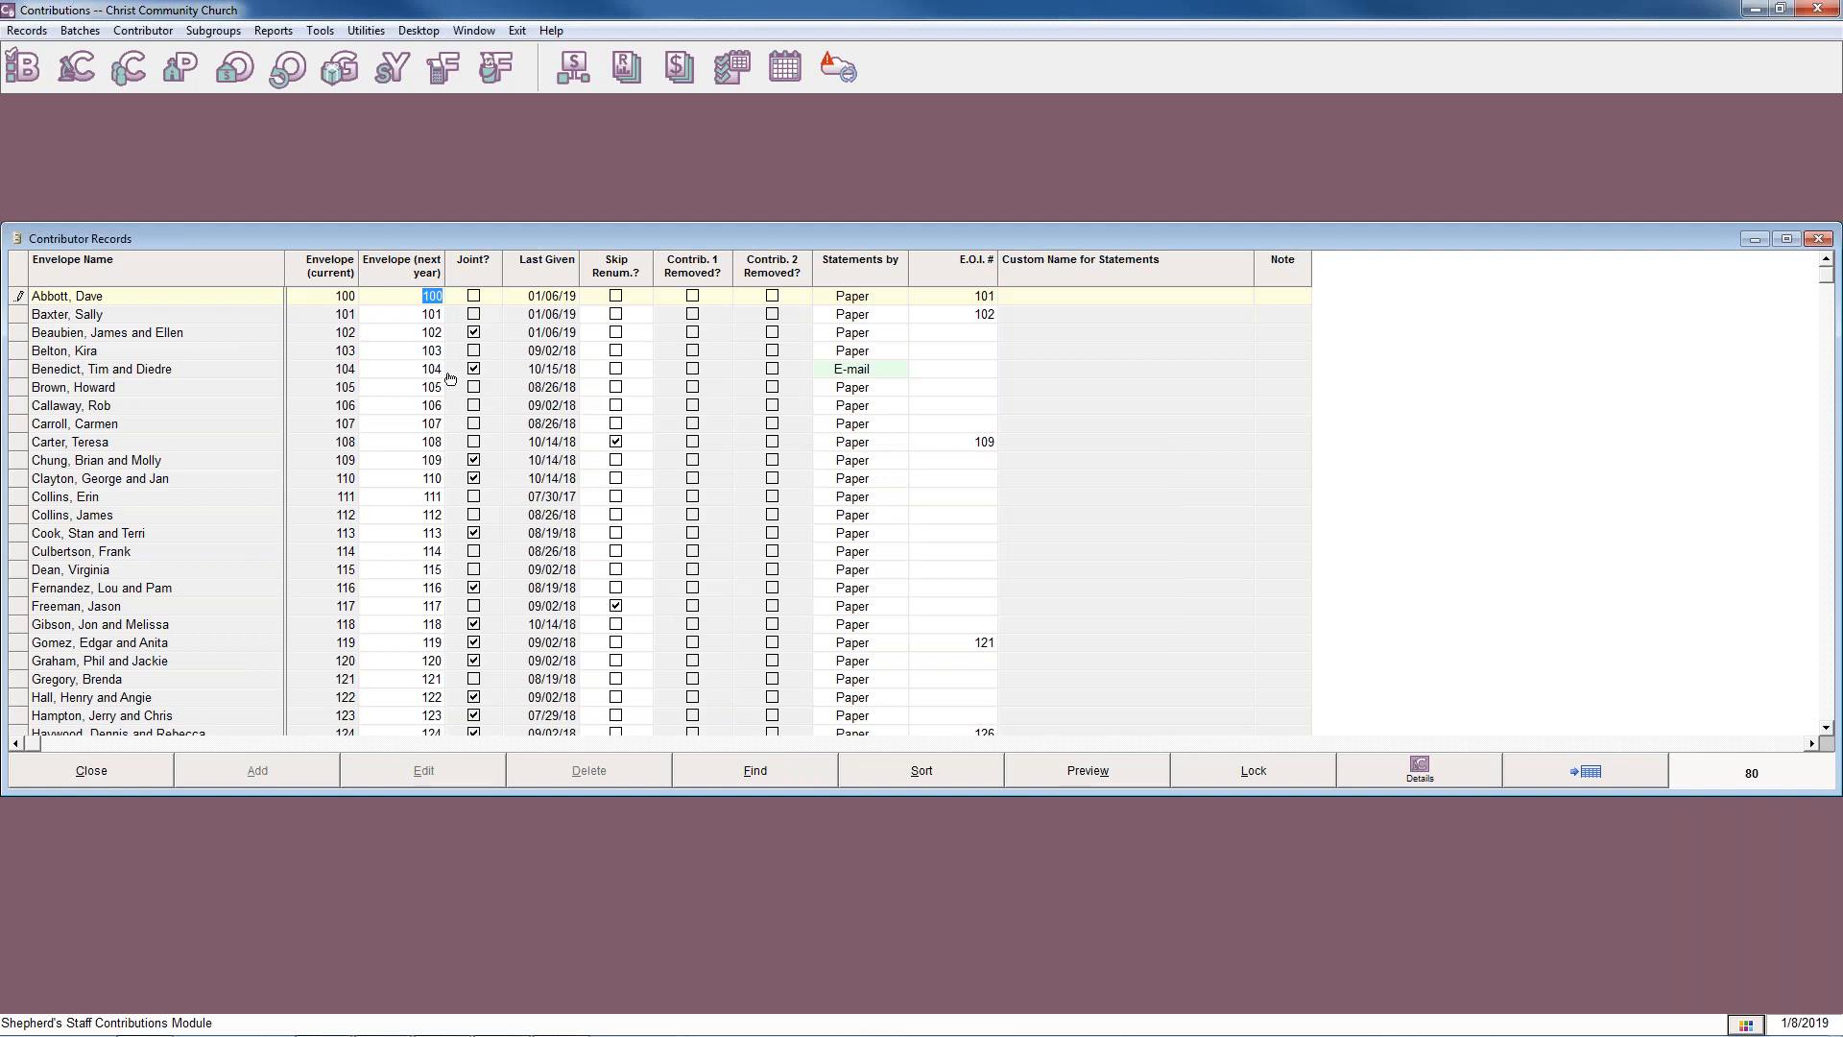
Look through the list for an unused next-year envelope number, and try to assign 175 to envelope 100.
click(431, 460)
scroll(437, 662, down, 17)
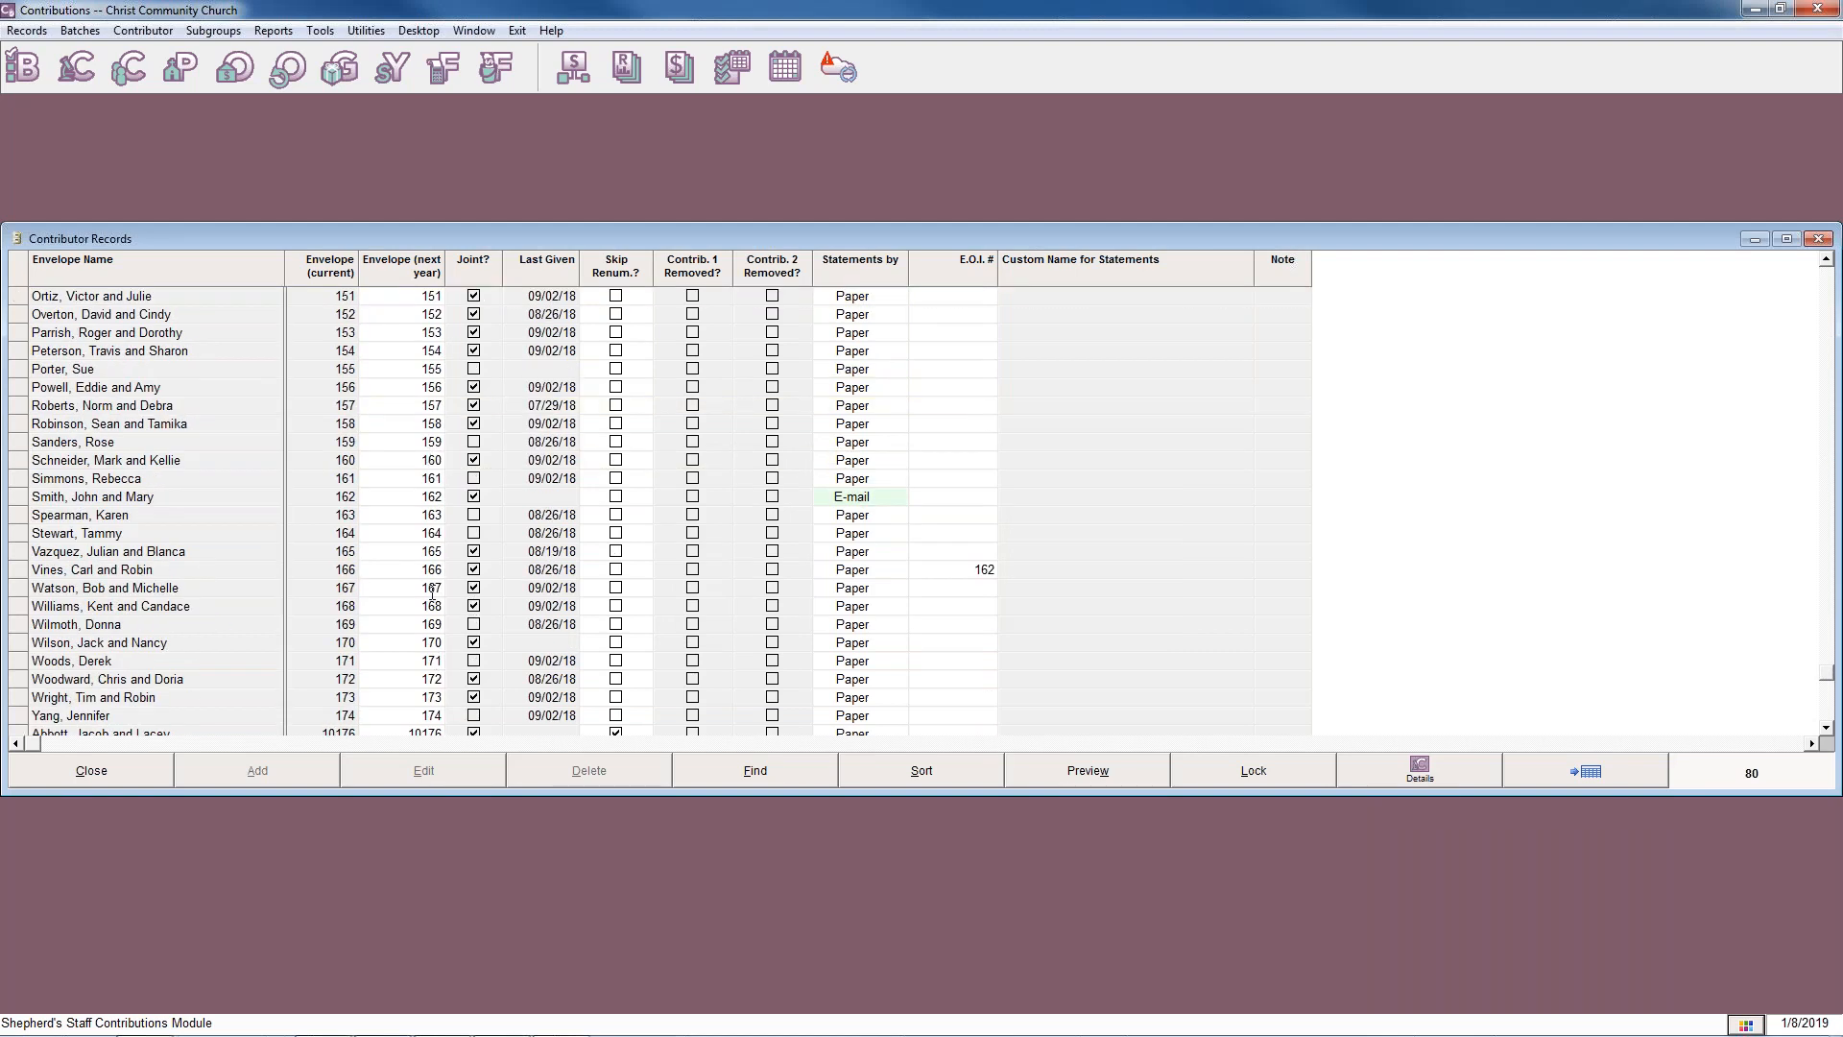
scroll(432, 592, up, 1)
scroll(432, 593, down, 3)
scroll(442, 582, up, 8)
scroll(443, 582, up, 11)
click(419, 303)
text(175)
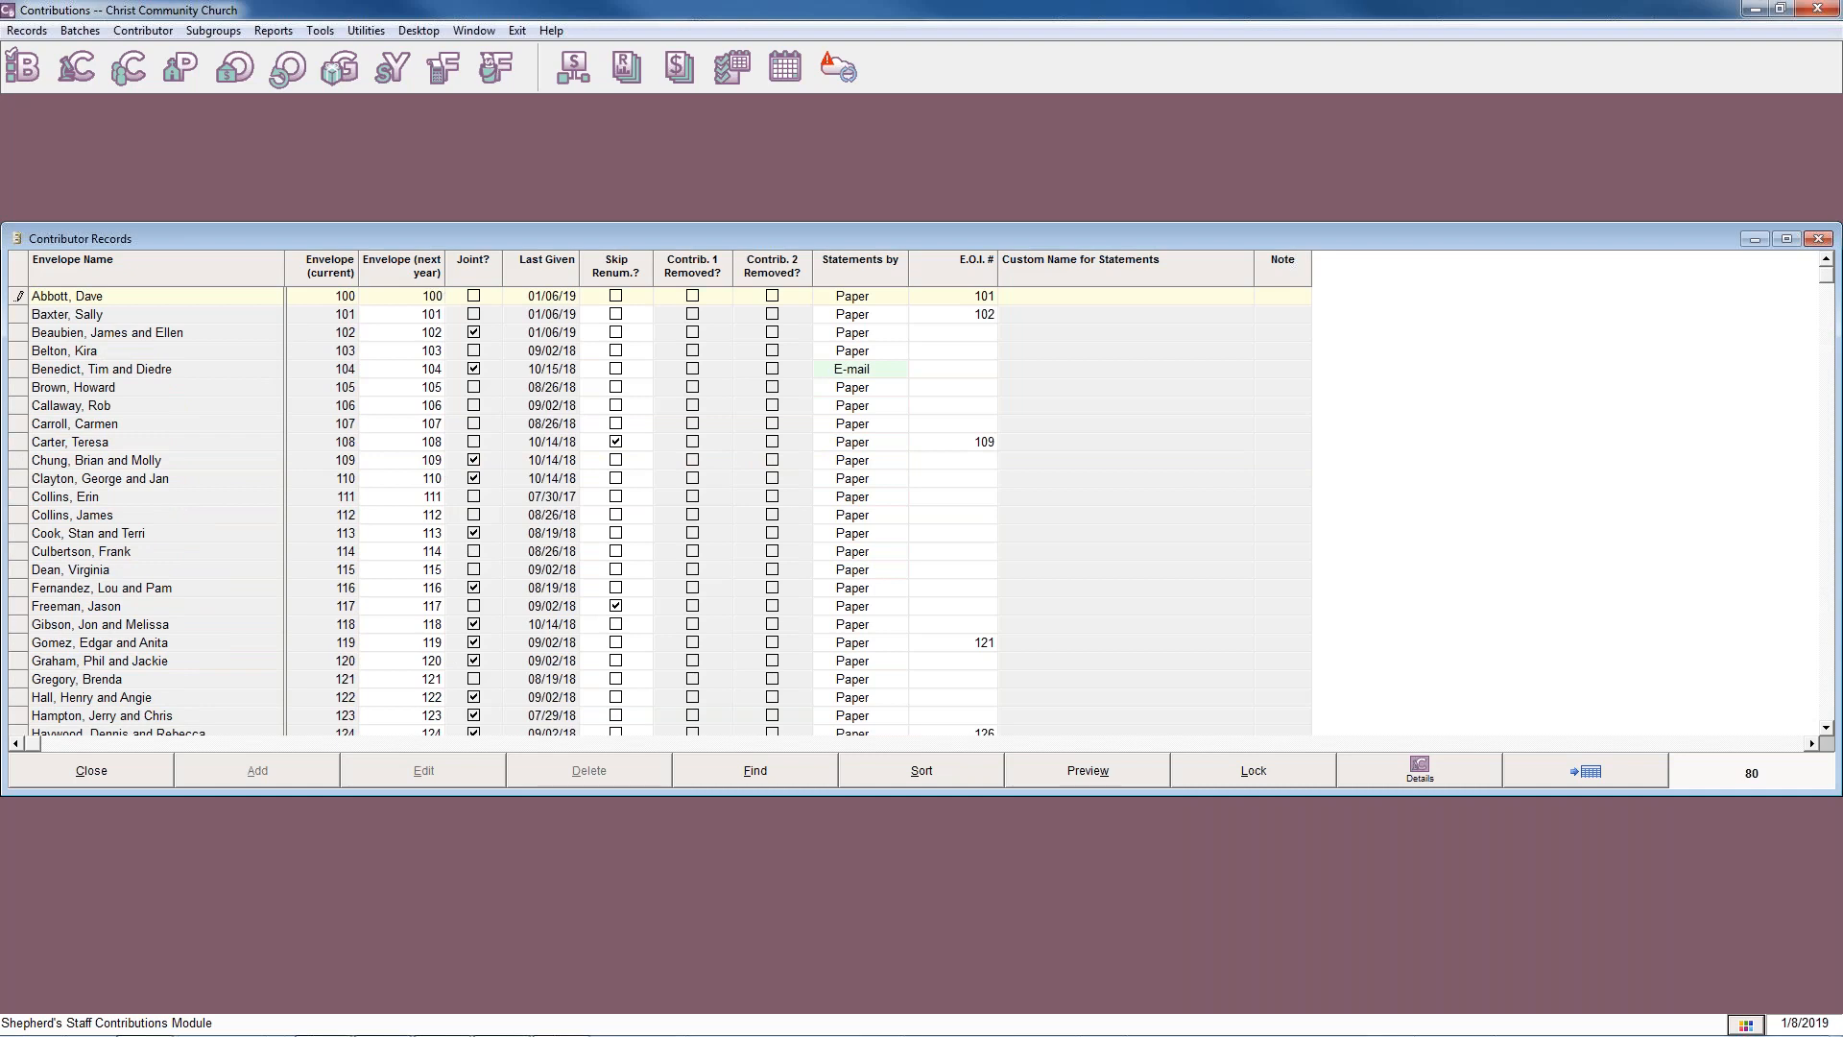
click(392, 403)
scroll(396, 384, down, 14)
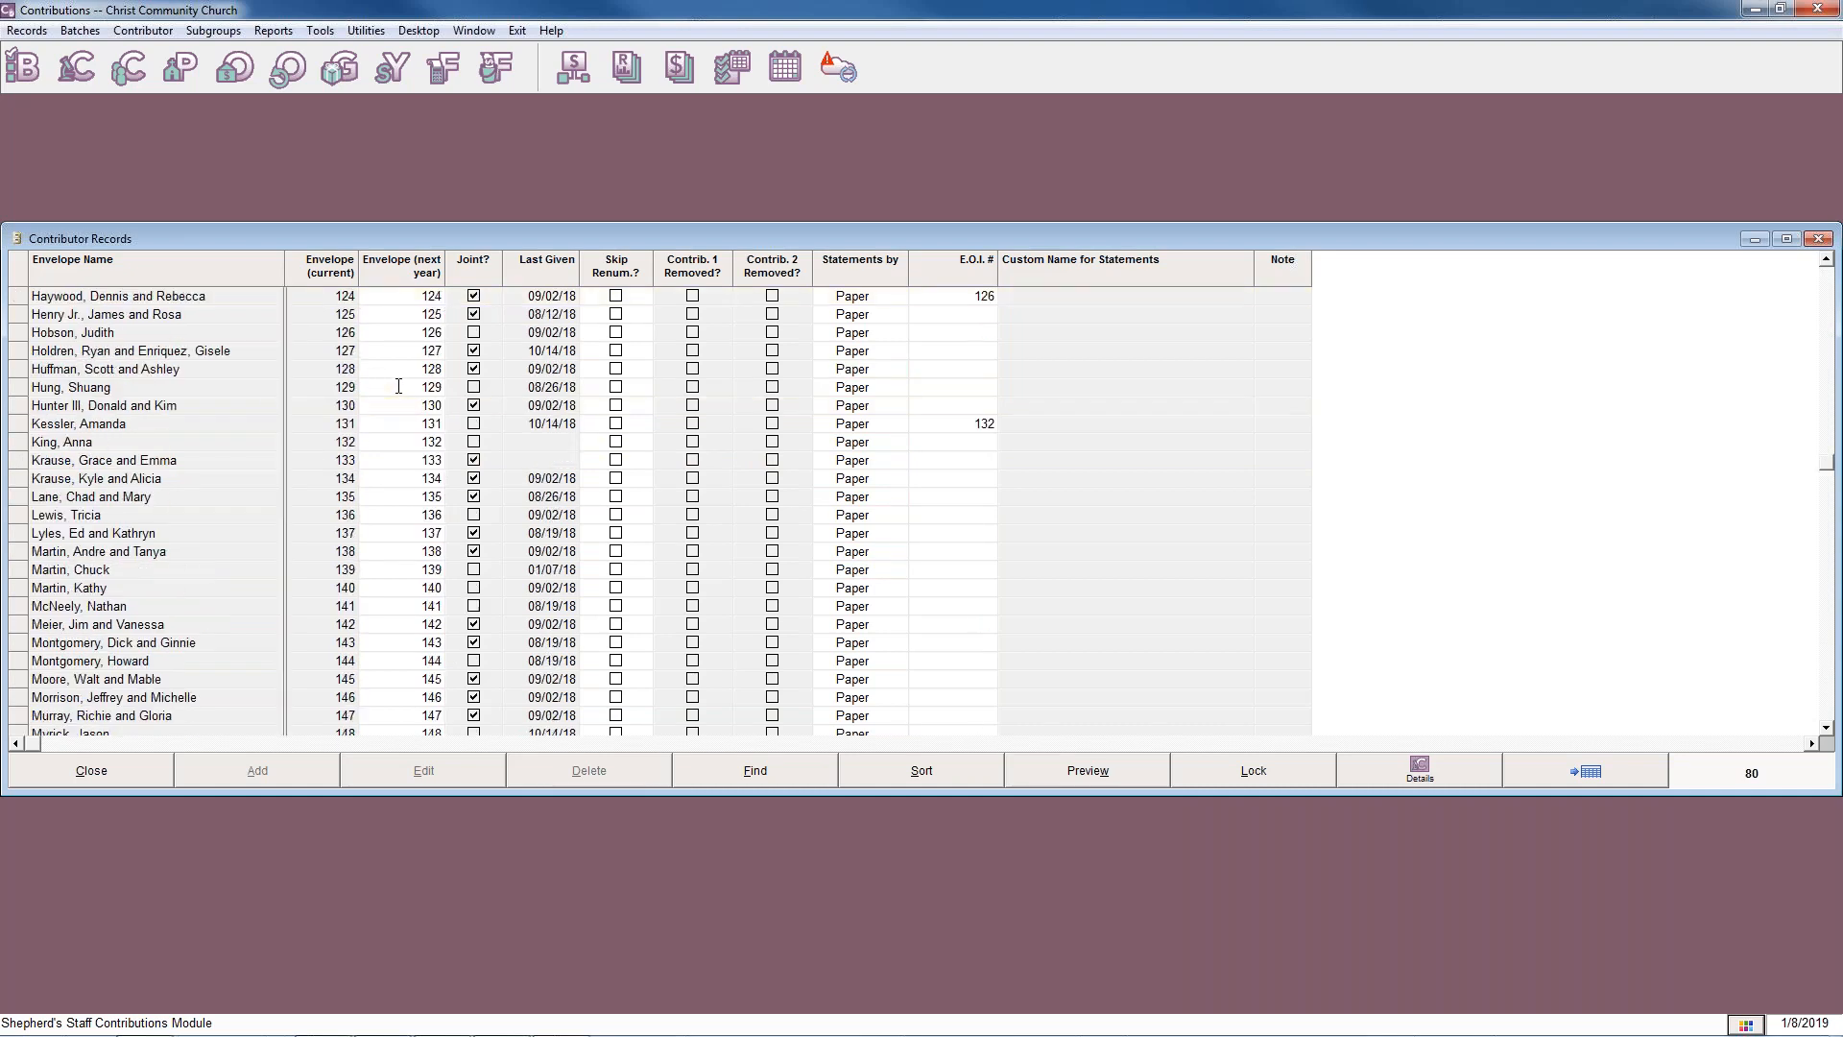
scroll(425, 440, down, 5)
scroll(425, 441, up, 12)
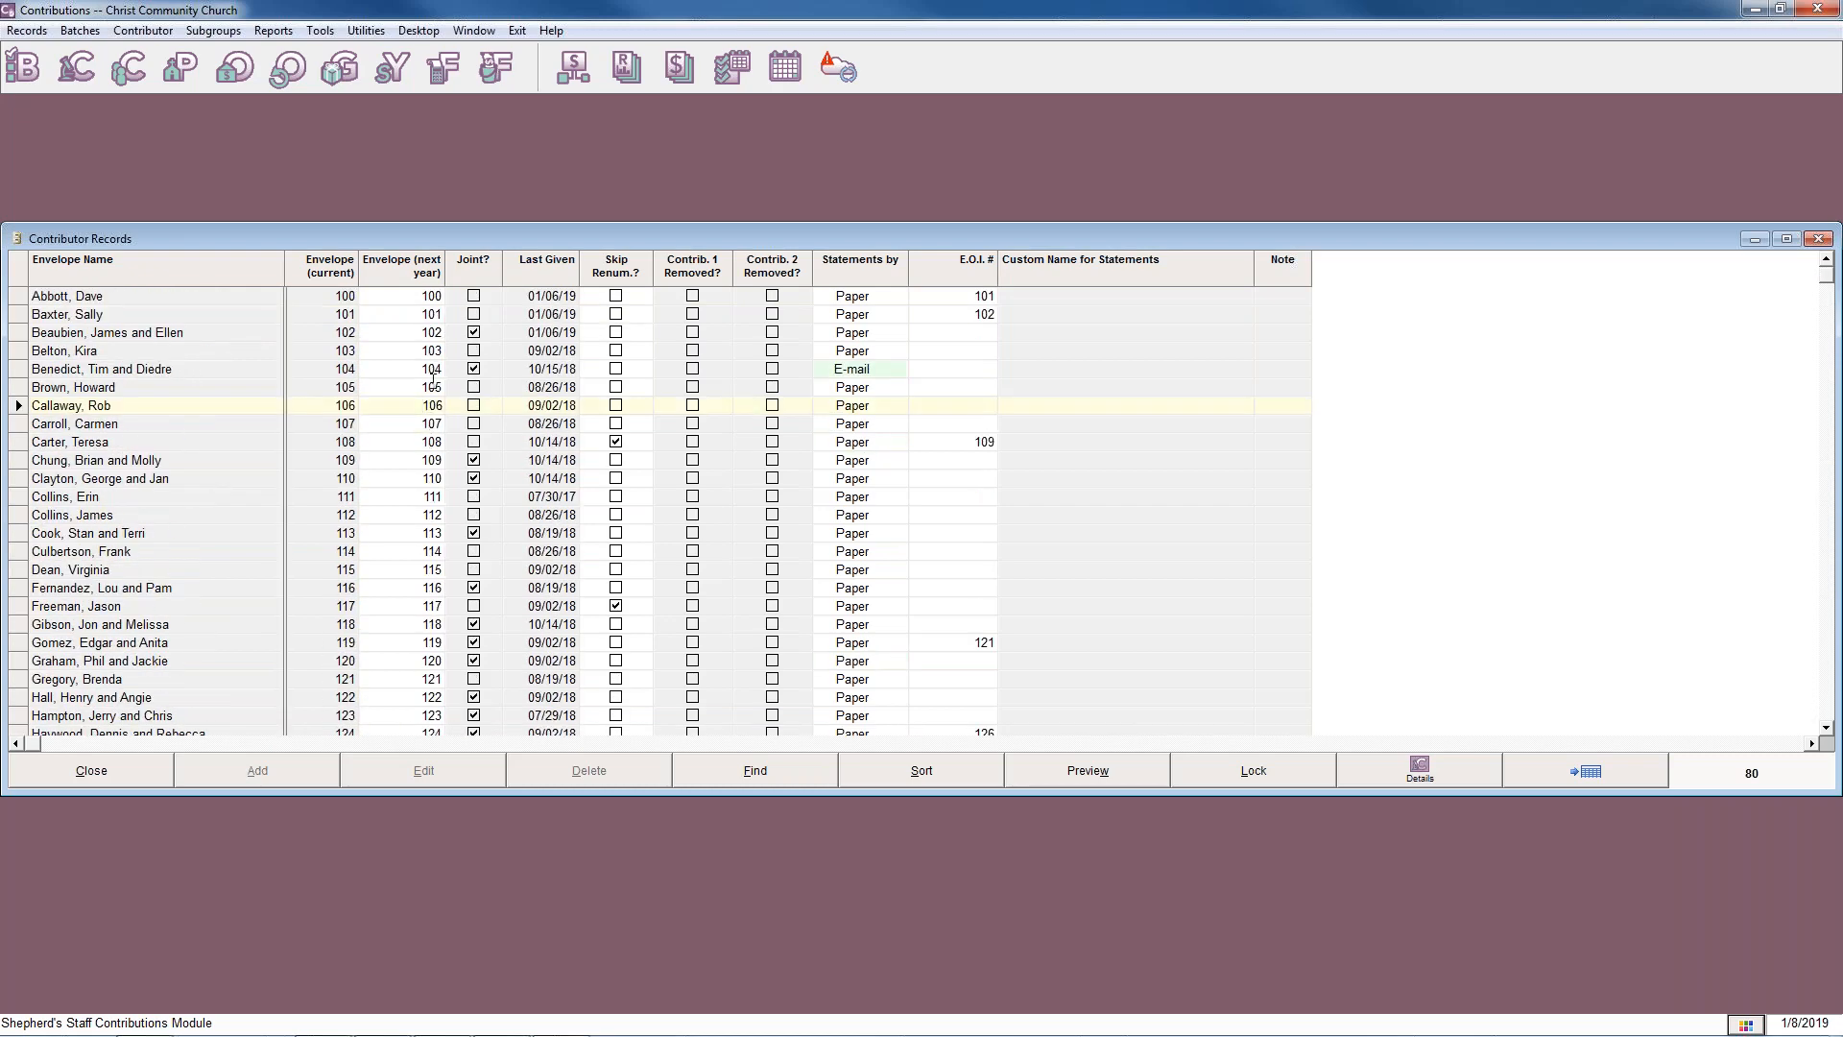
Lock the Contributor Records list against editing and close it.
click(433, 385)
click(1229, 775)
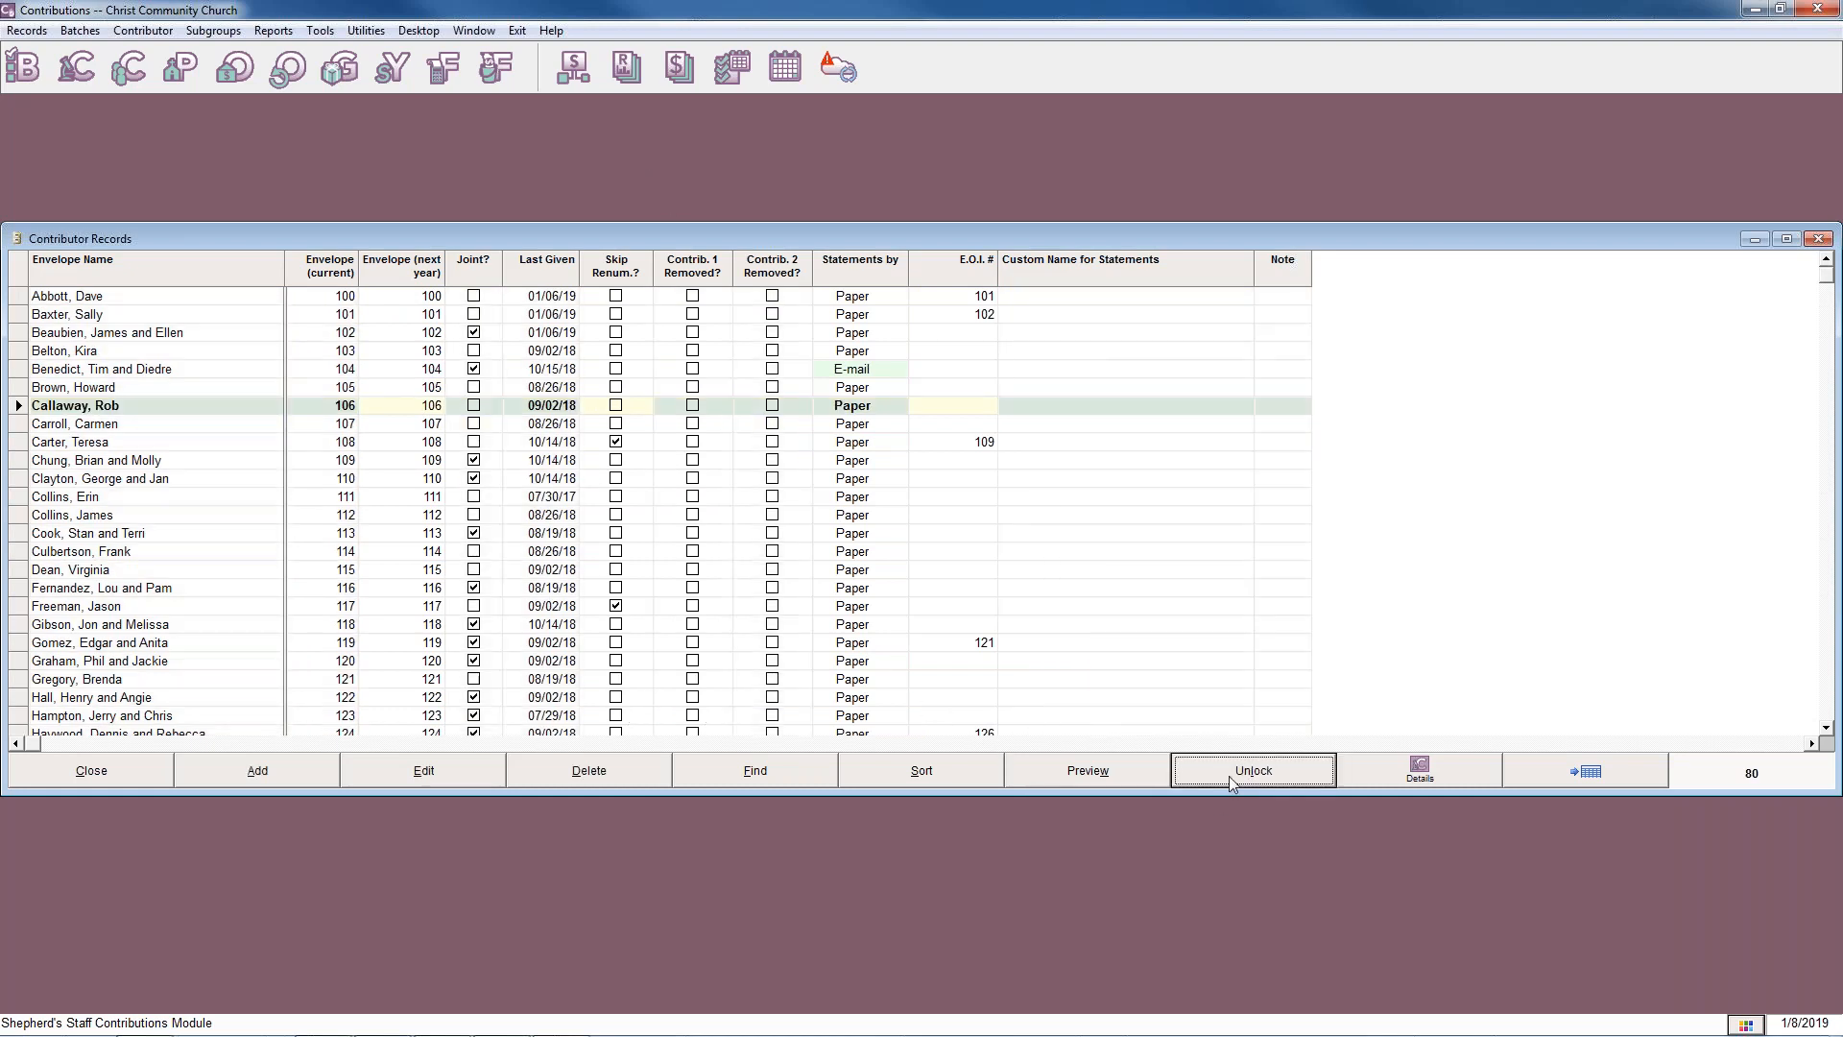
click(1818, 238)
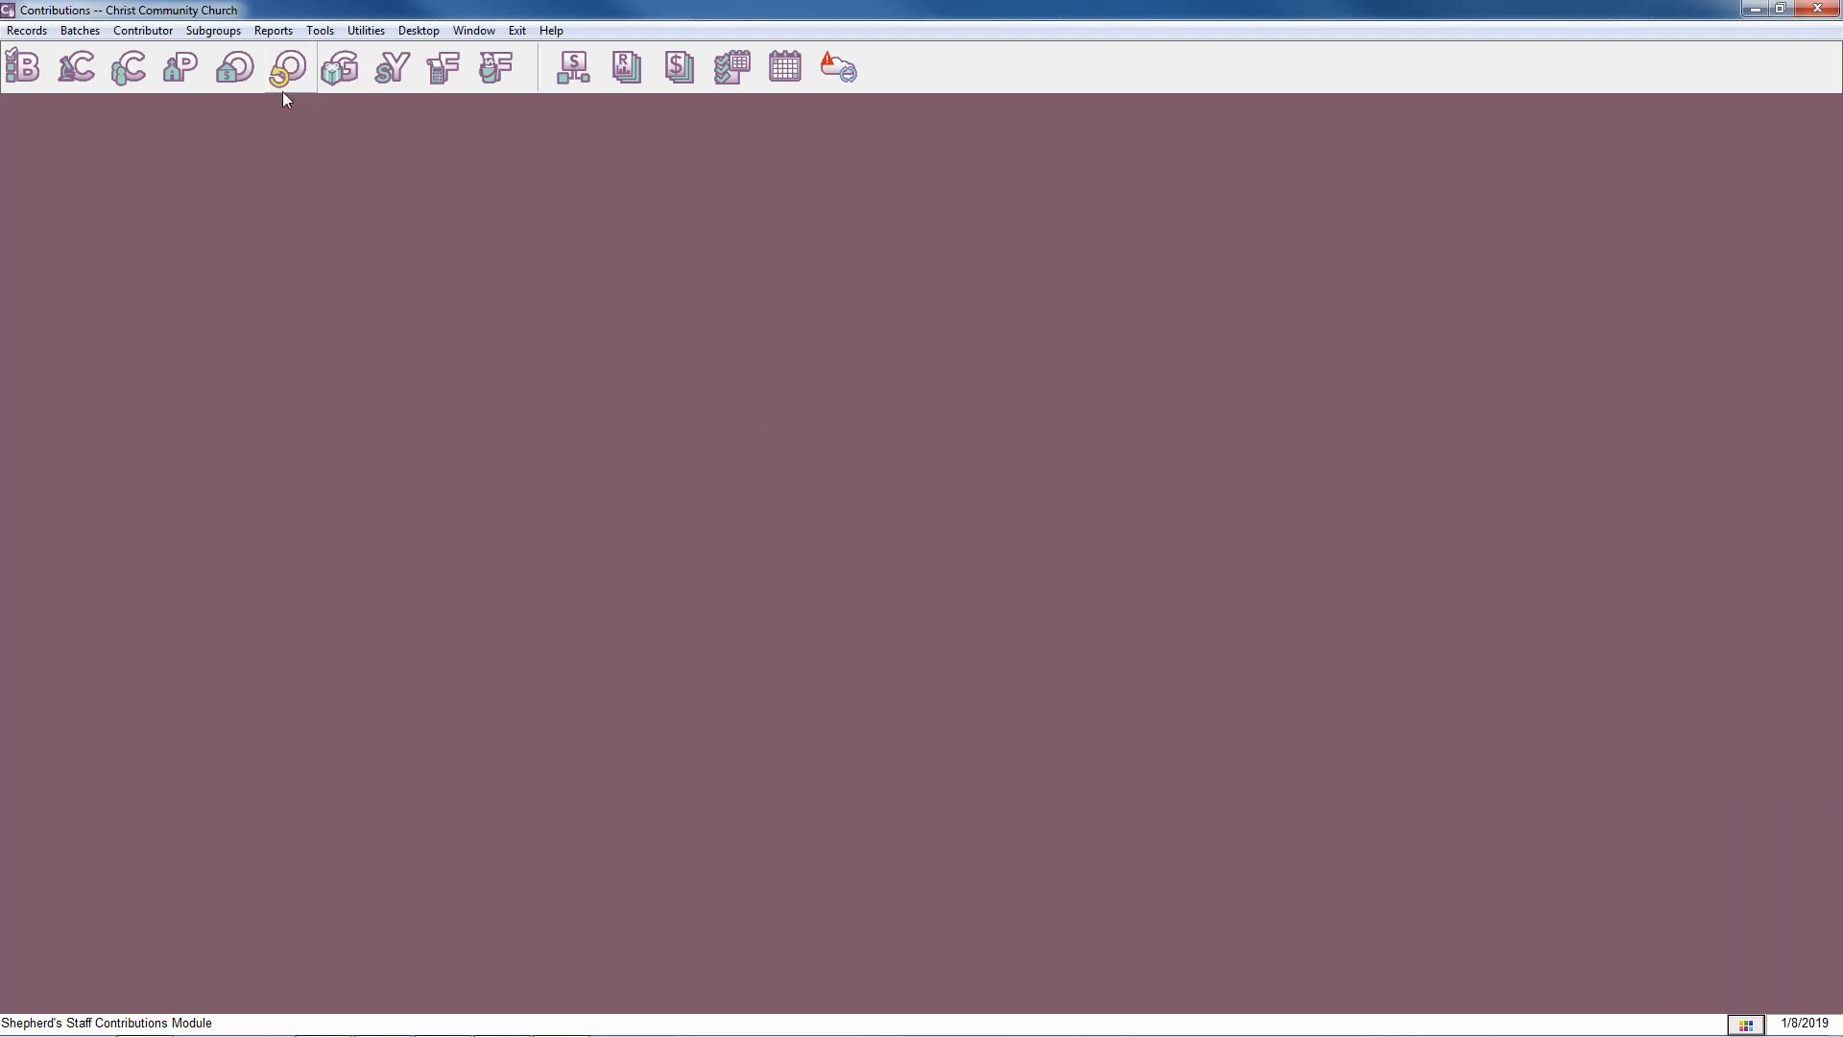
Renumber next year's envelopes alphabetically, starting with number 200, and confirm the renumbering.
click(366, 31)
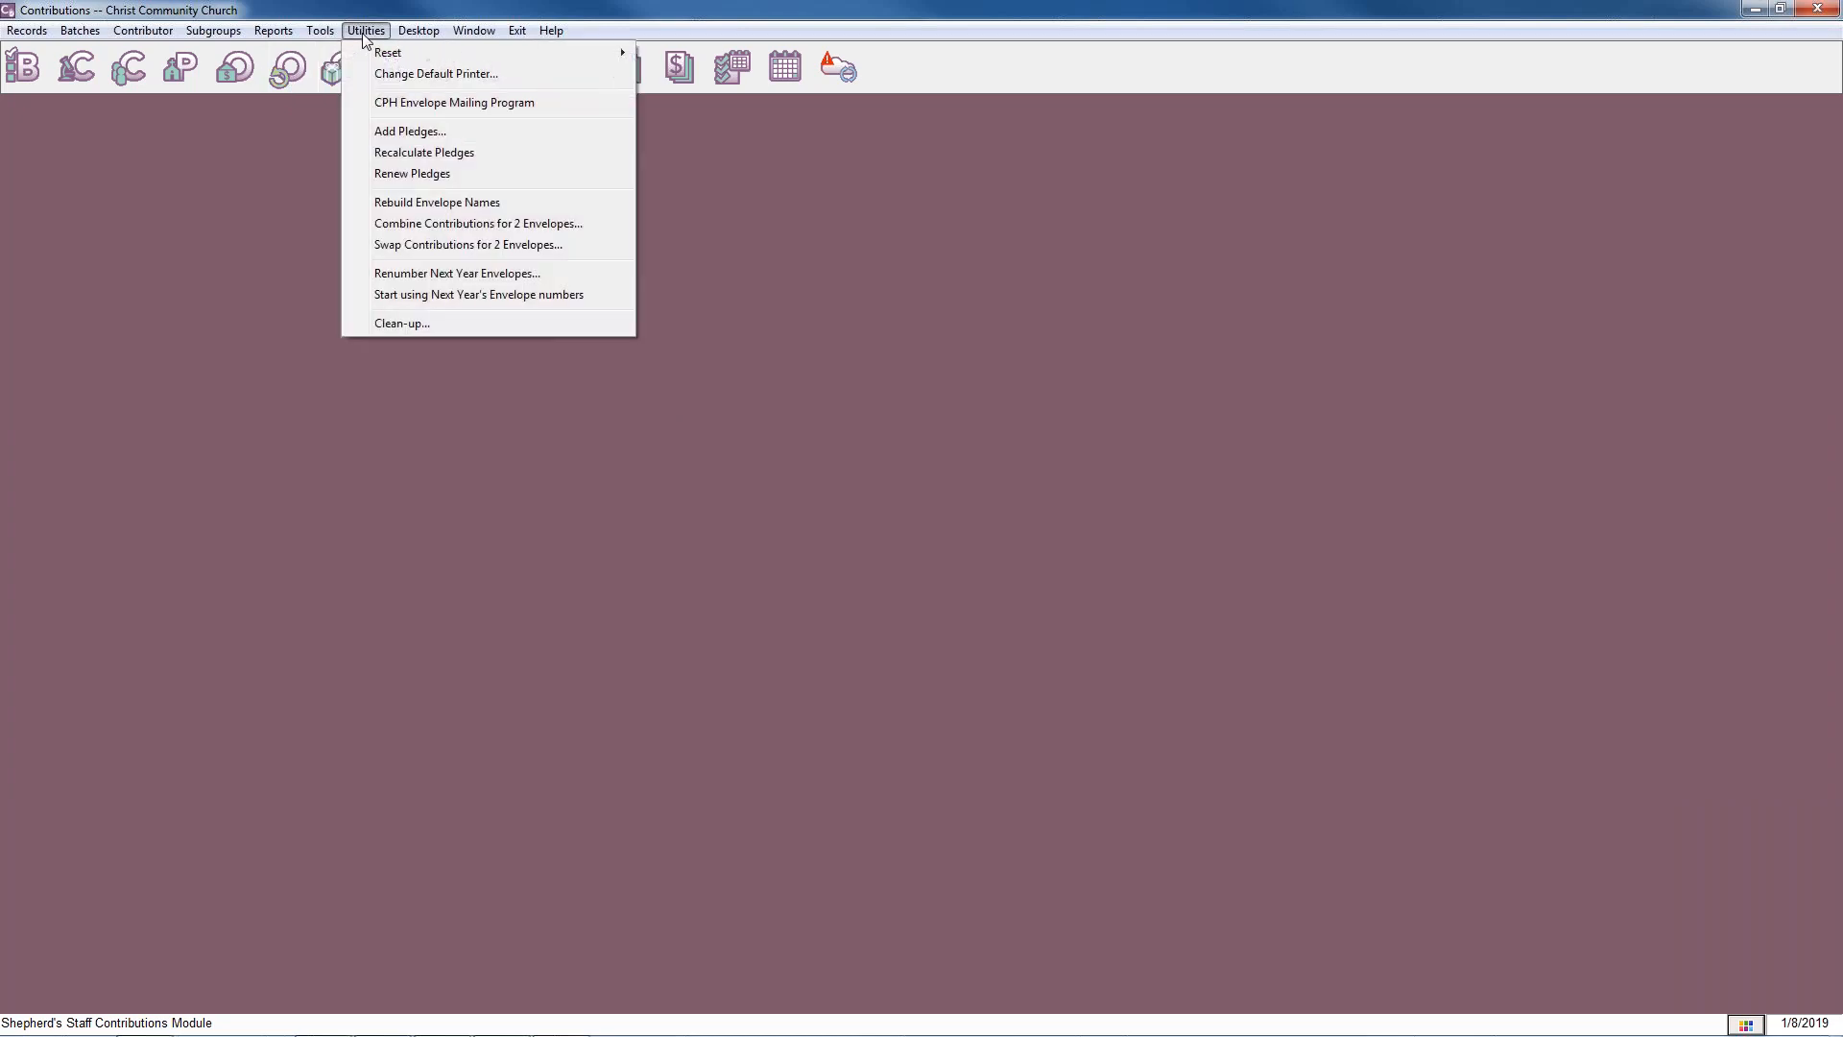
click(477, 275)
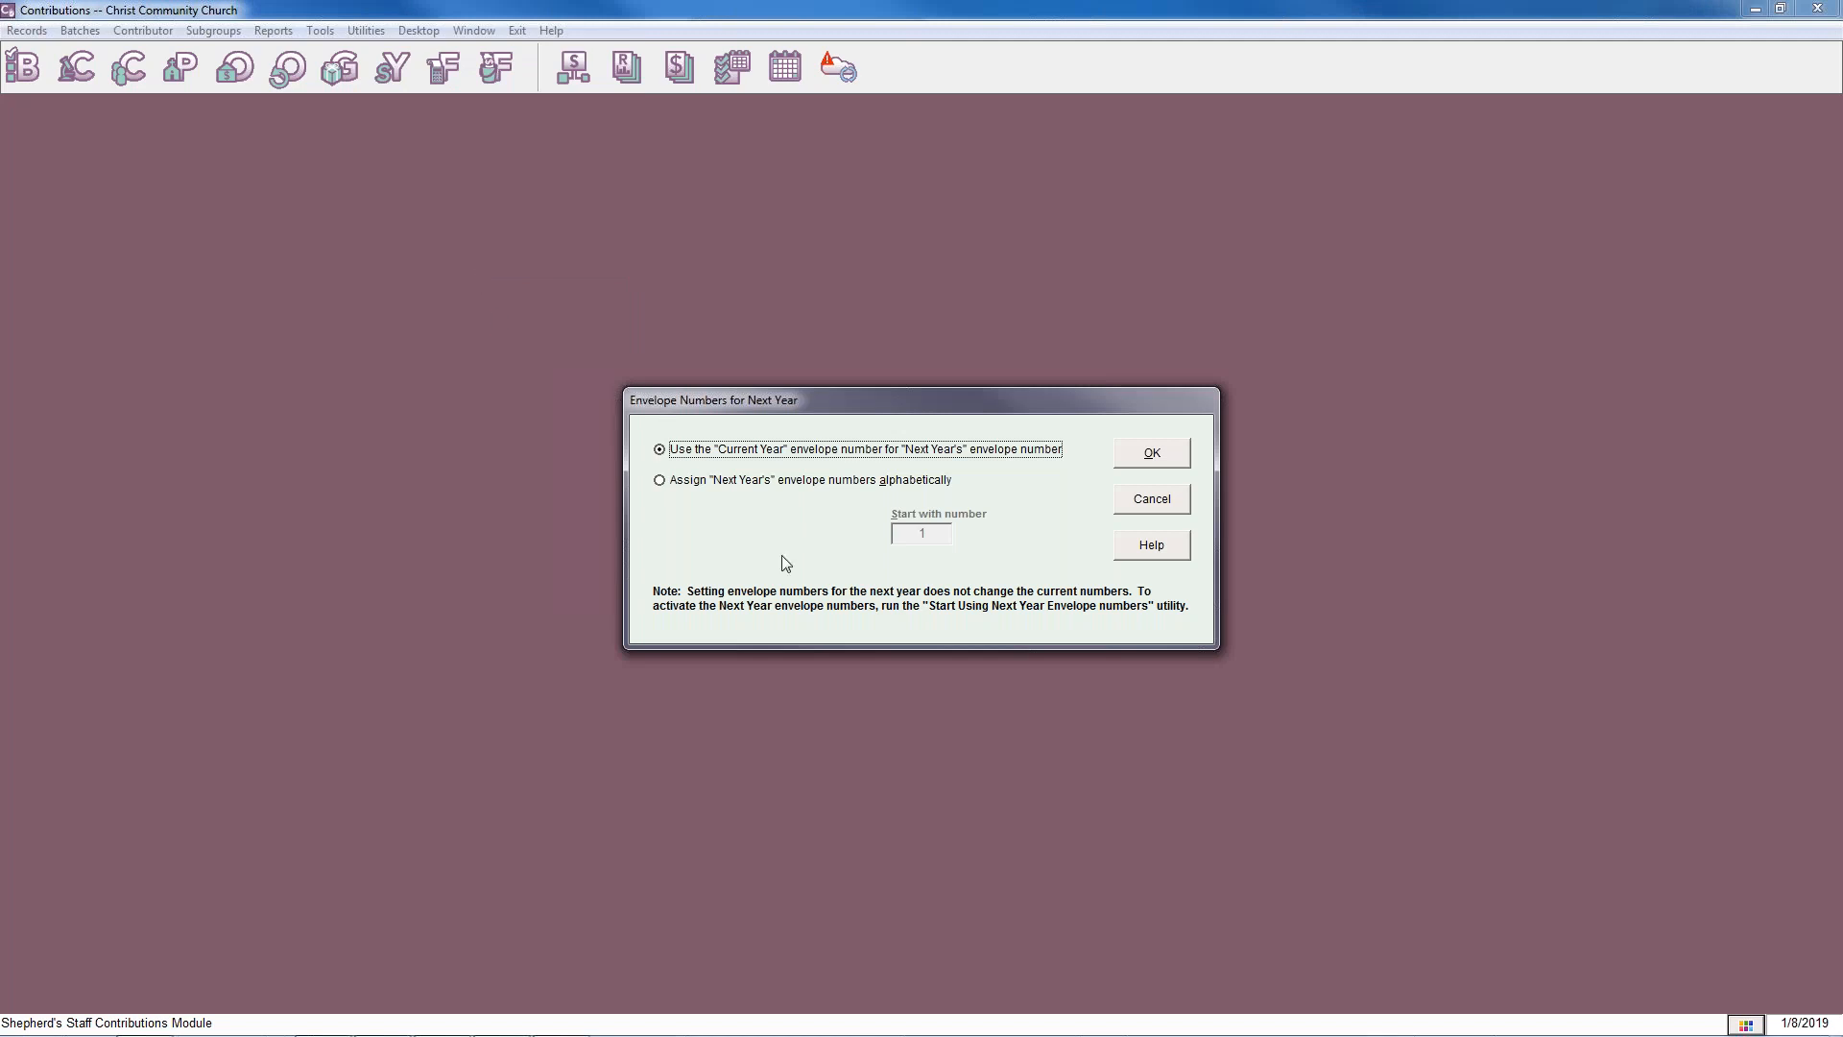
click(660, 480)
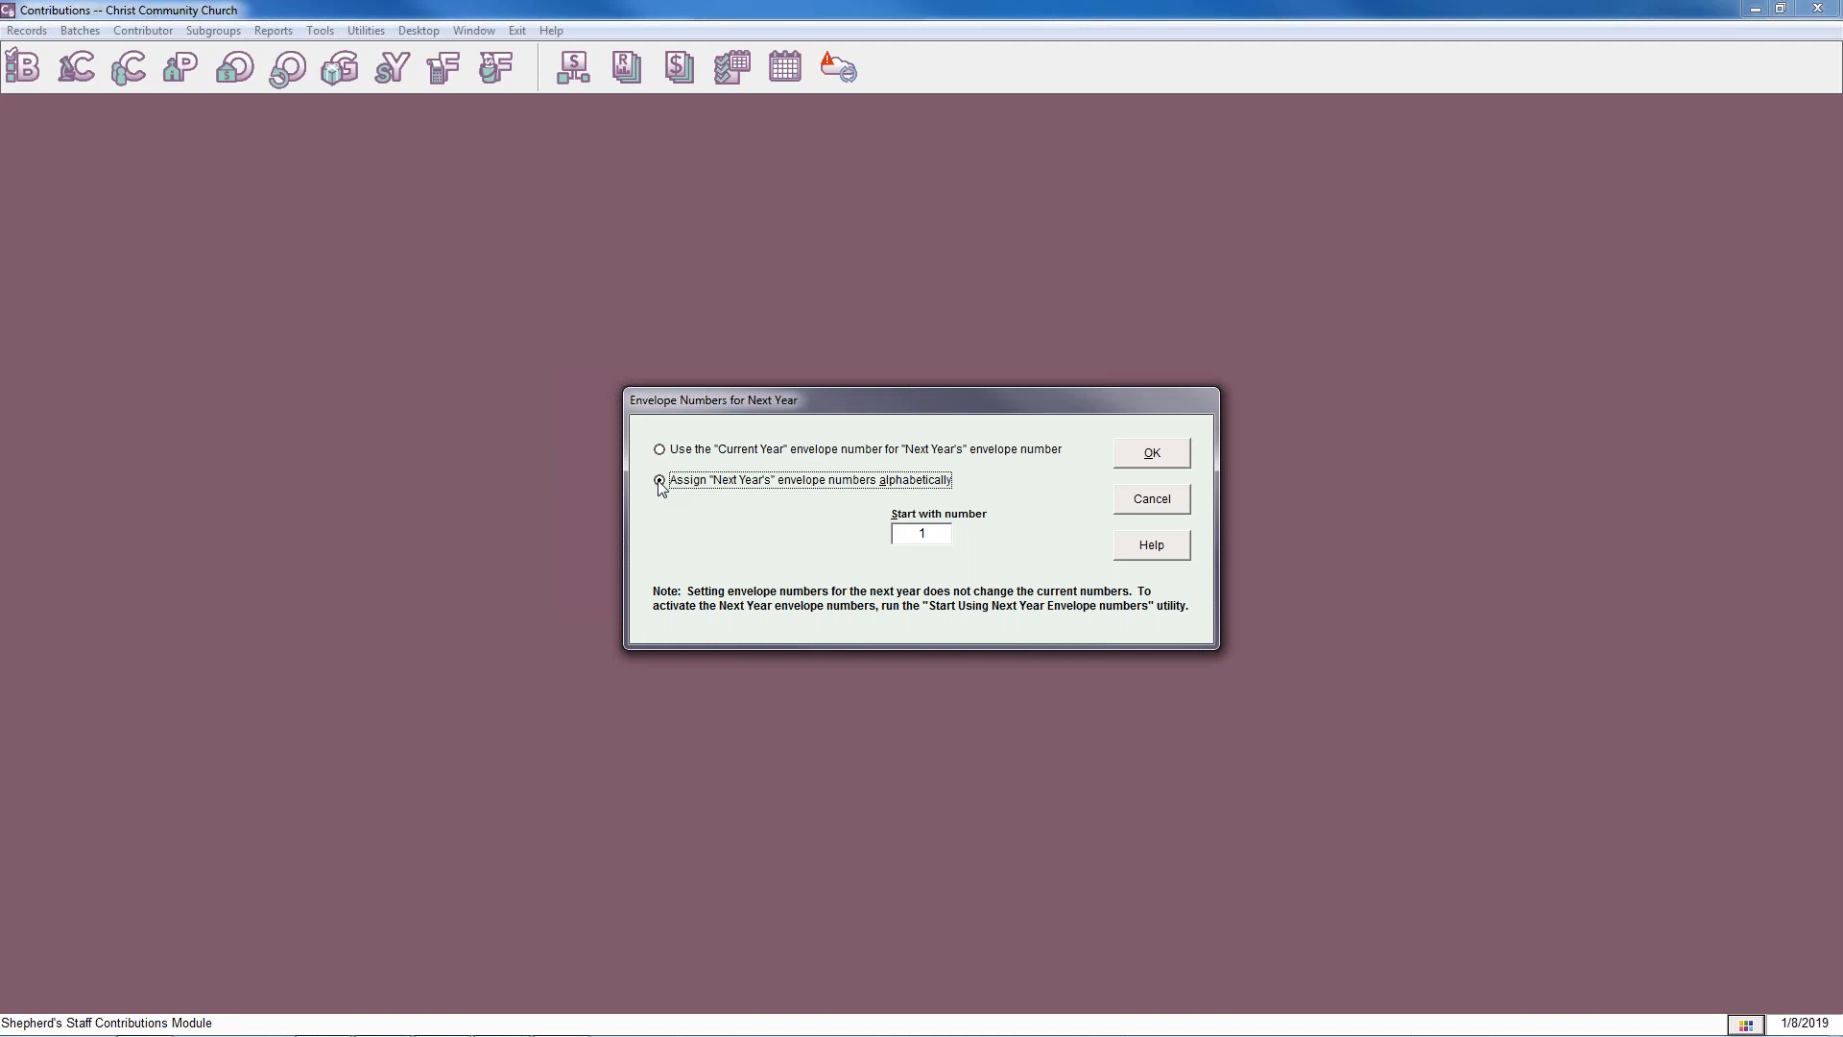
click(941, 535)
text(100)
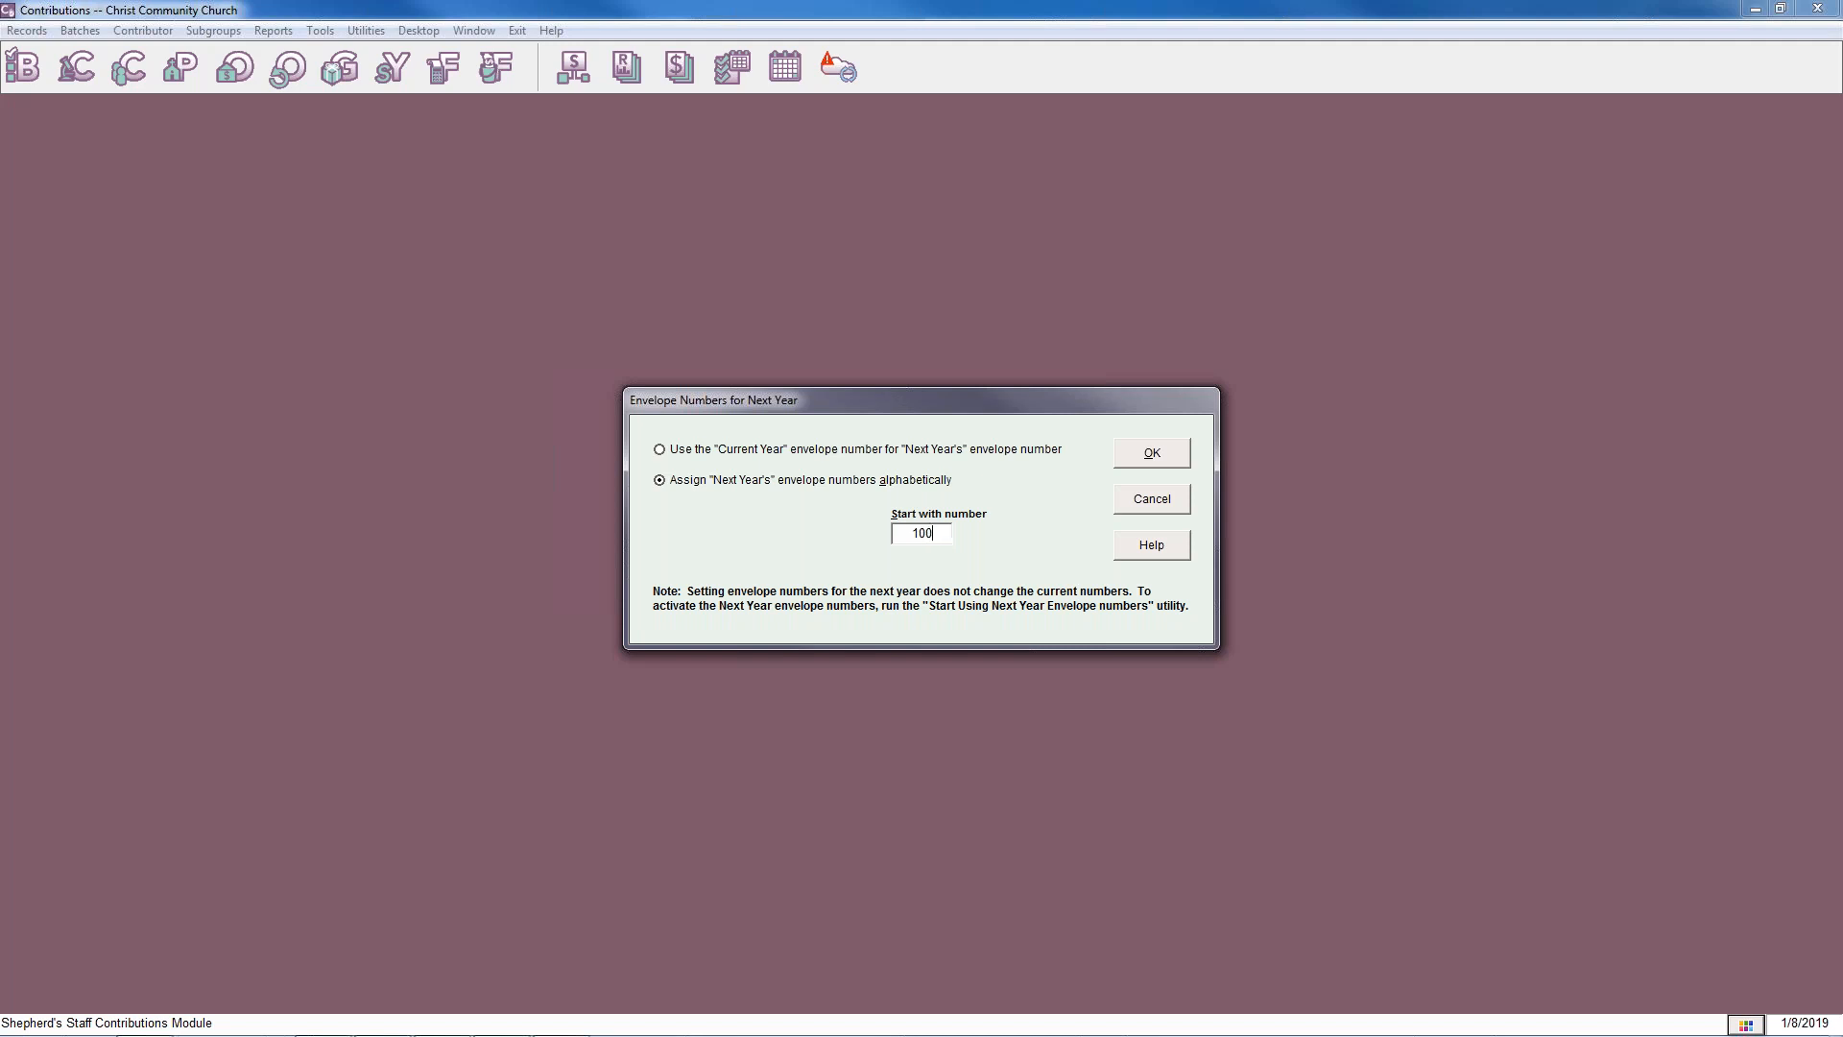
text(0)
key(BackSpace)
key(BackSpace)
text(00)
key(BackSpace)
key(BackSpace)
text(200)
click(1144, 457)
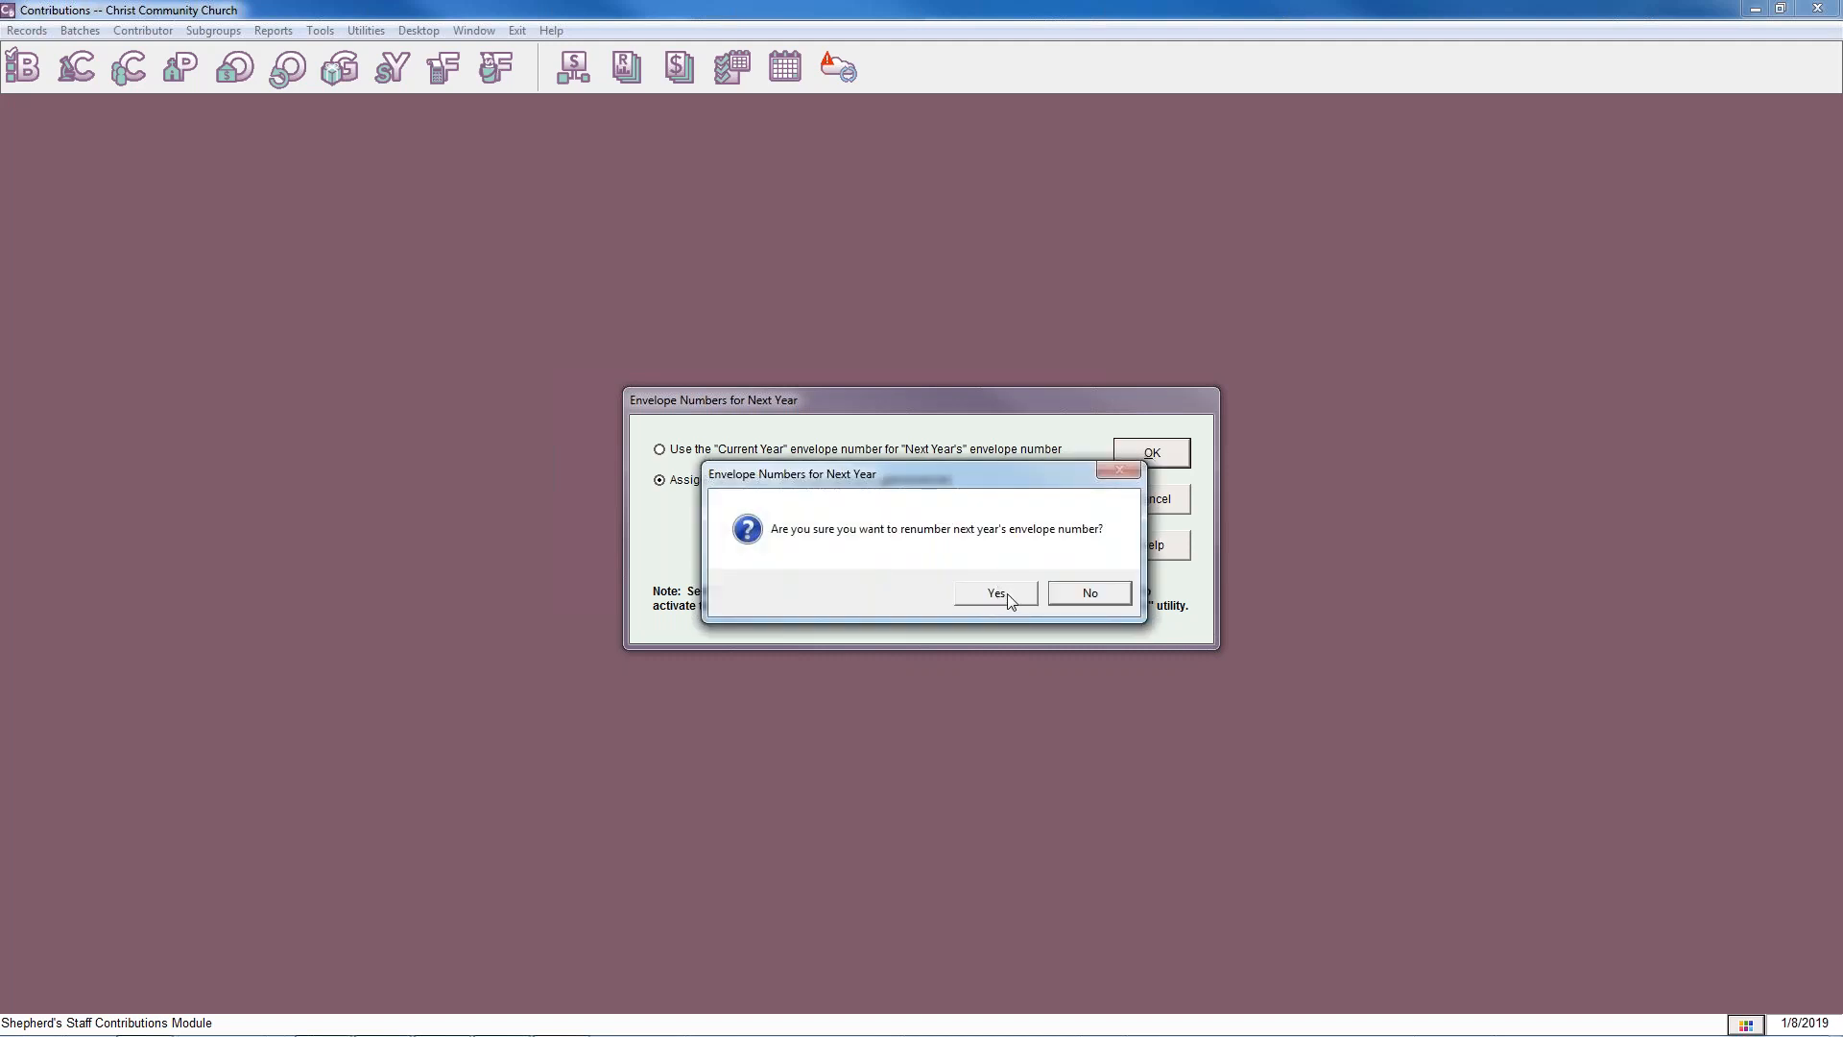
click(998, 593)
click(1067, 593)
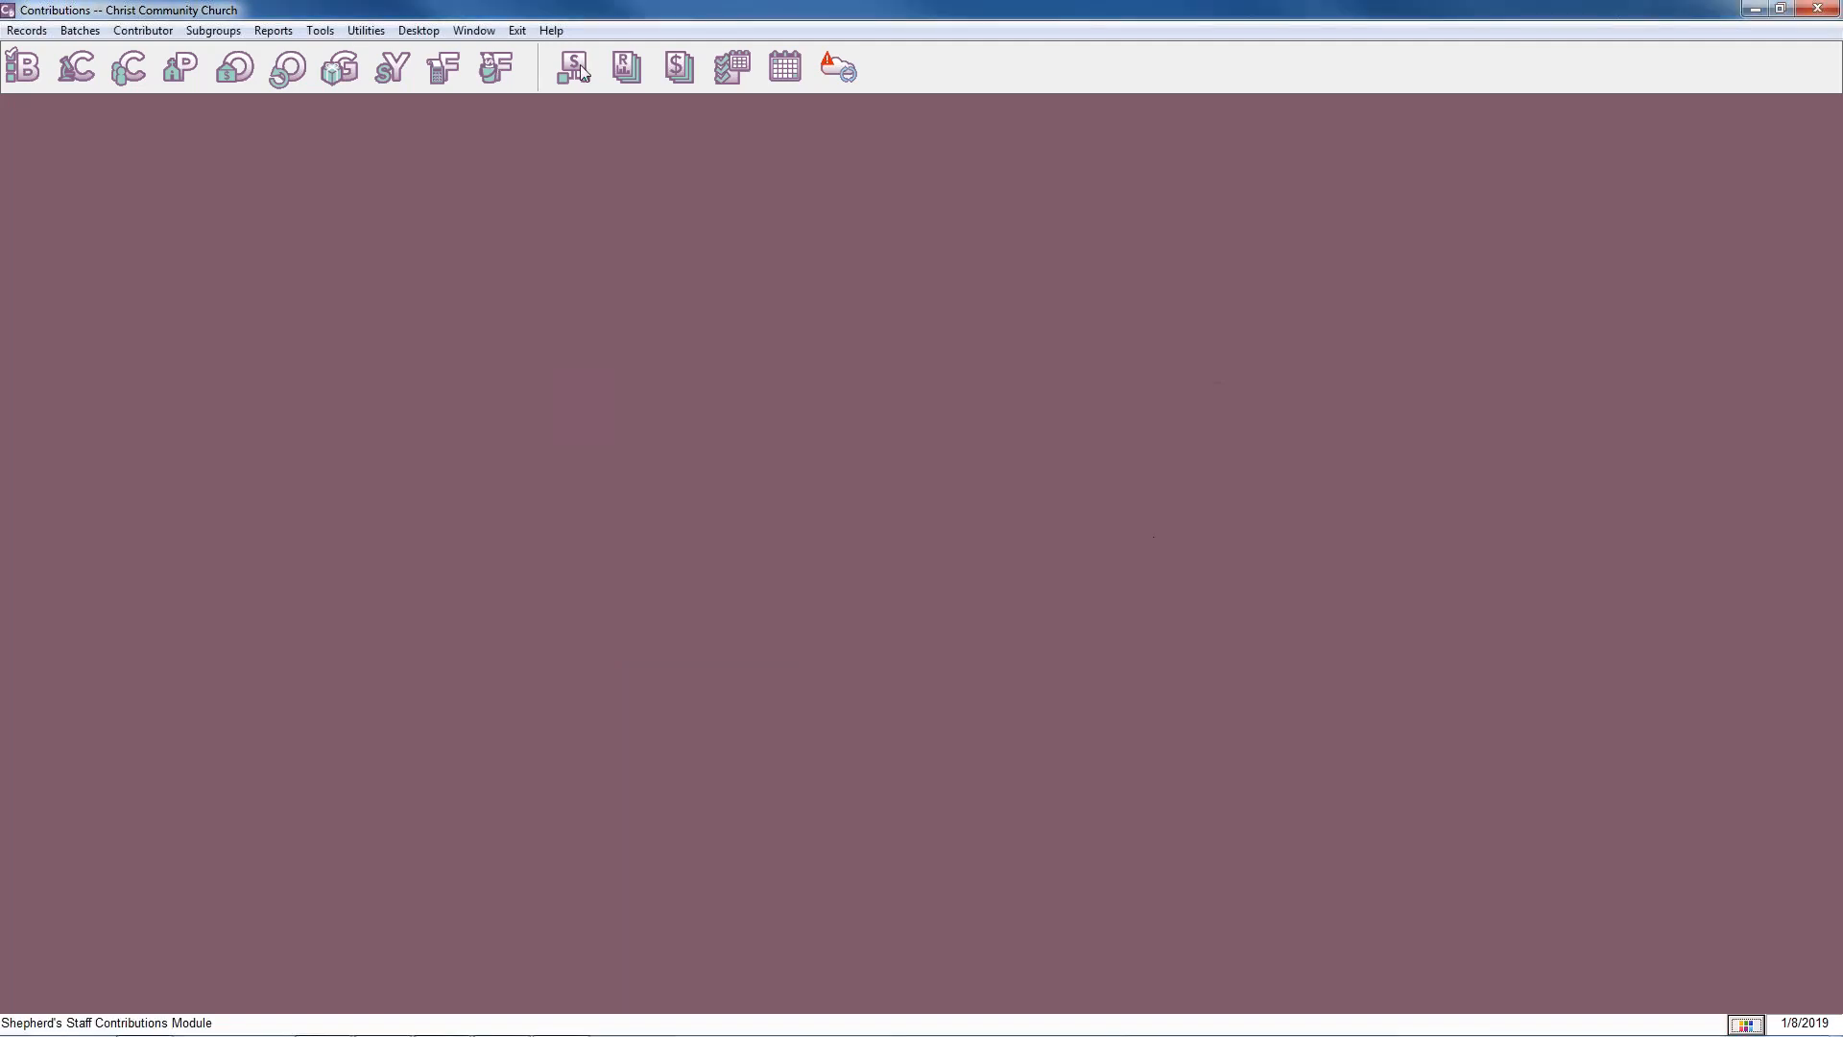
Open the Contributor Records list and examine the next-year envelope numbers through to the last record.
click(129, 67)
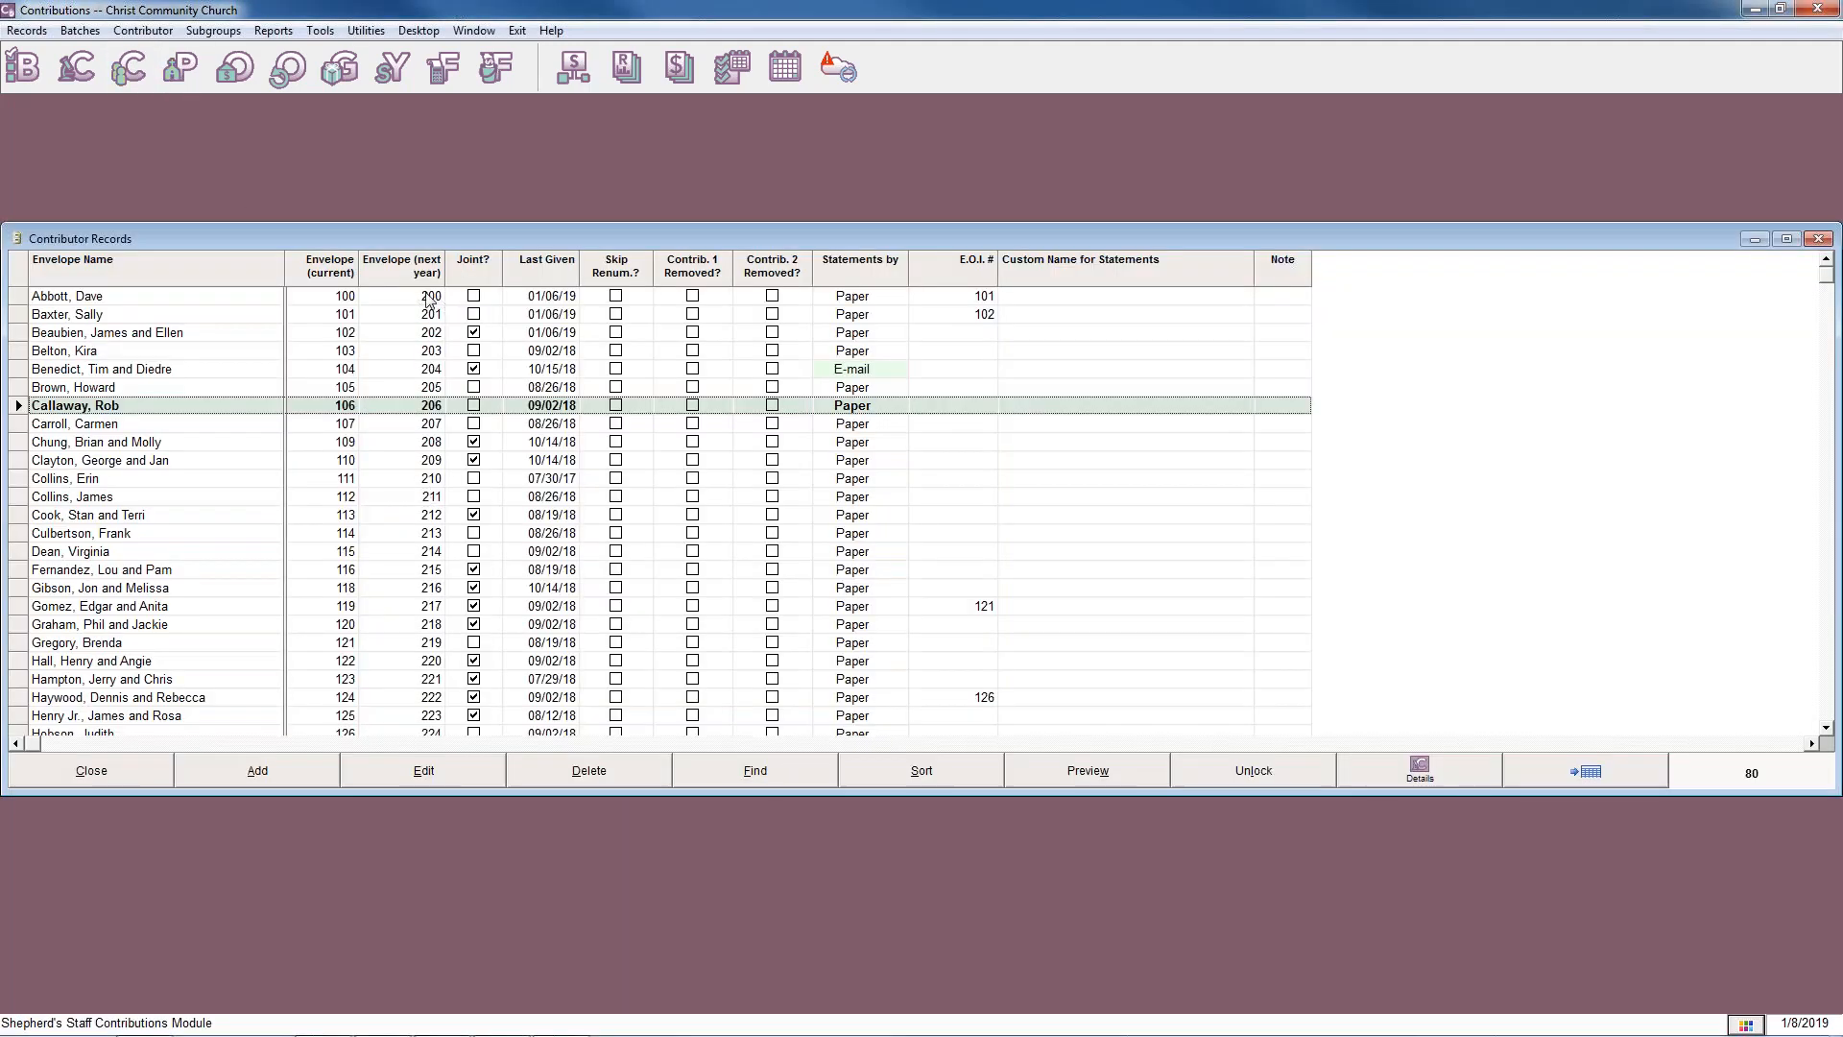
click(424, 263)
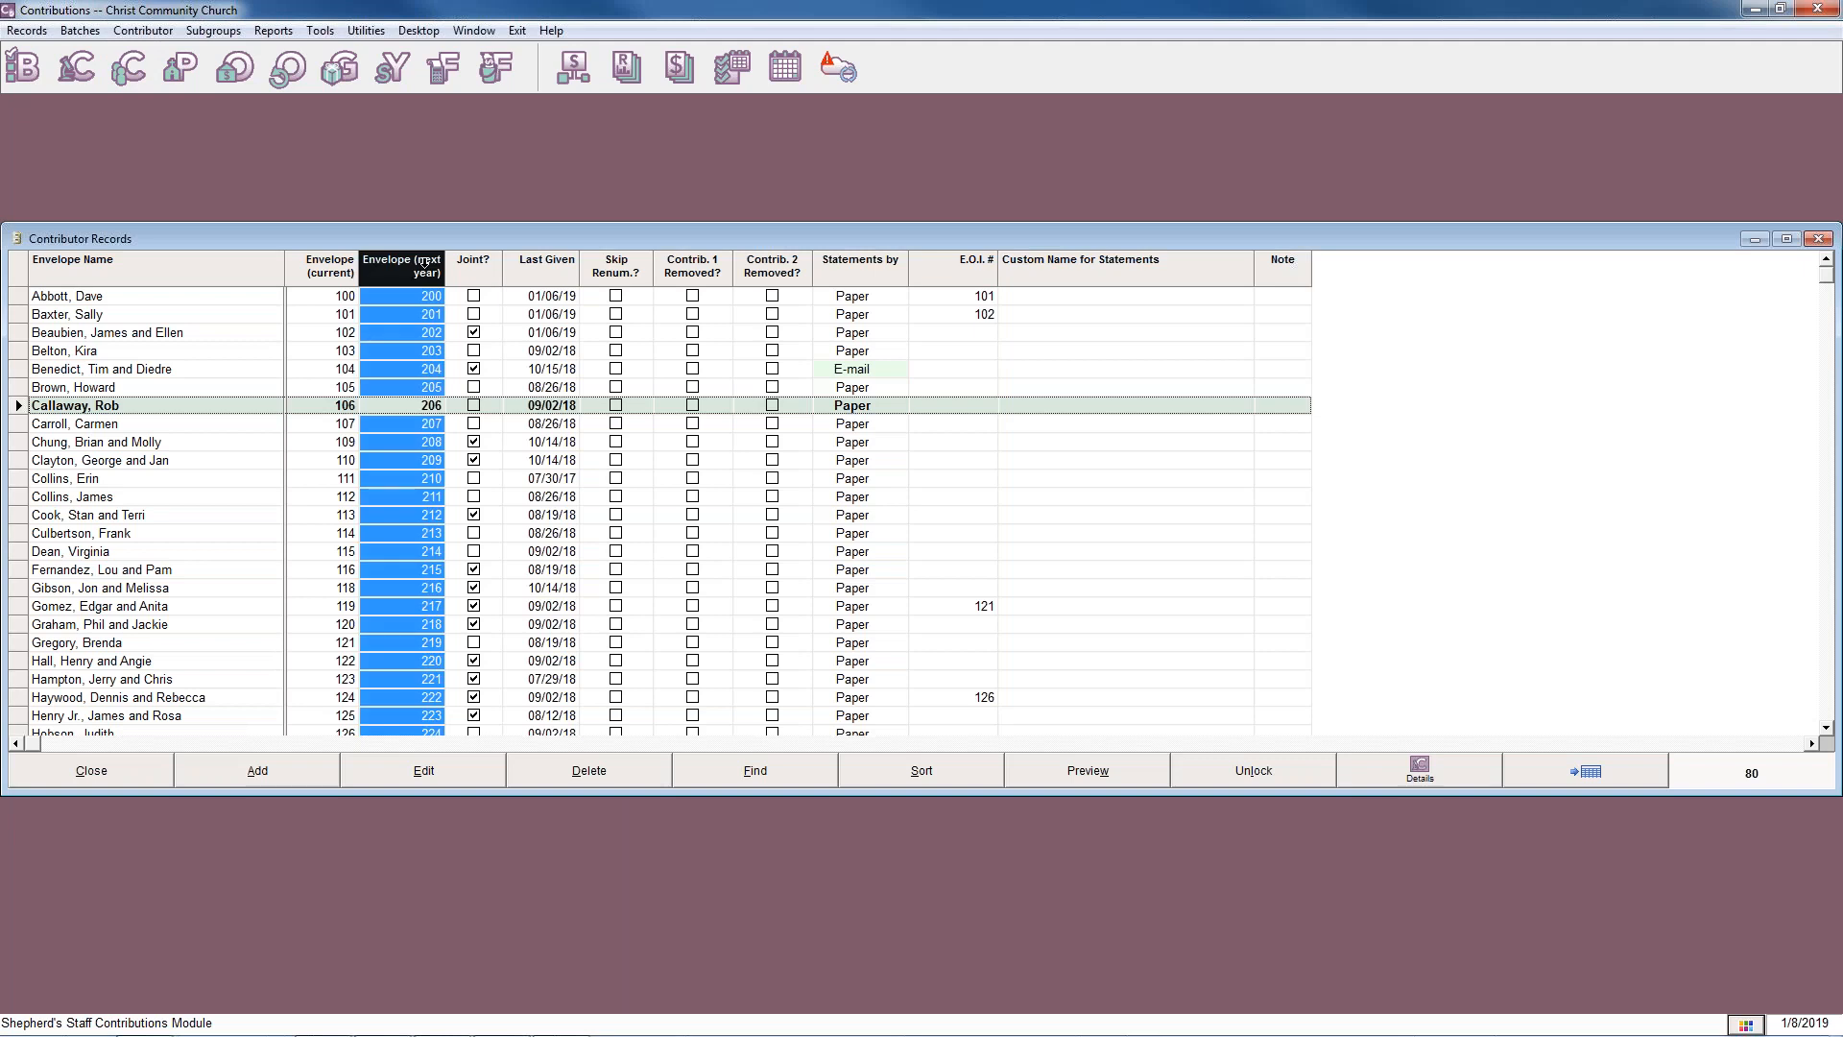
scroll(389, 411, down, 9)
scroll(390, 411, down, 10)
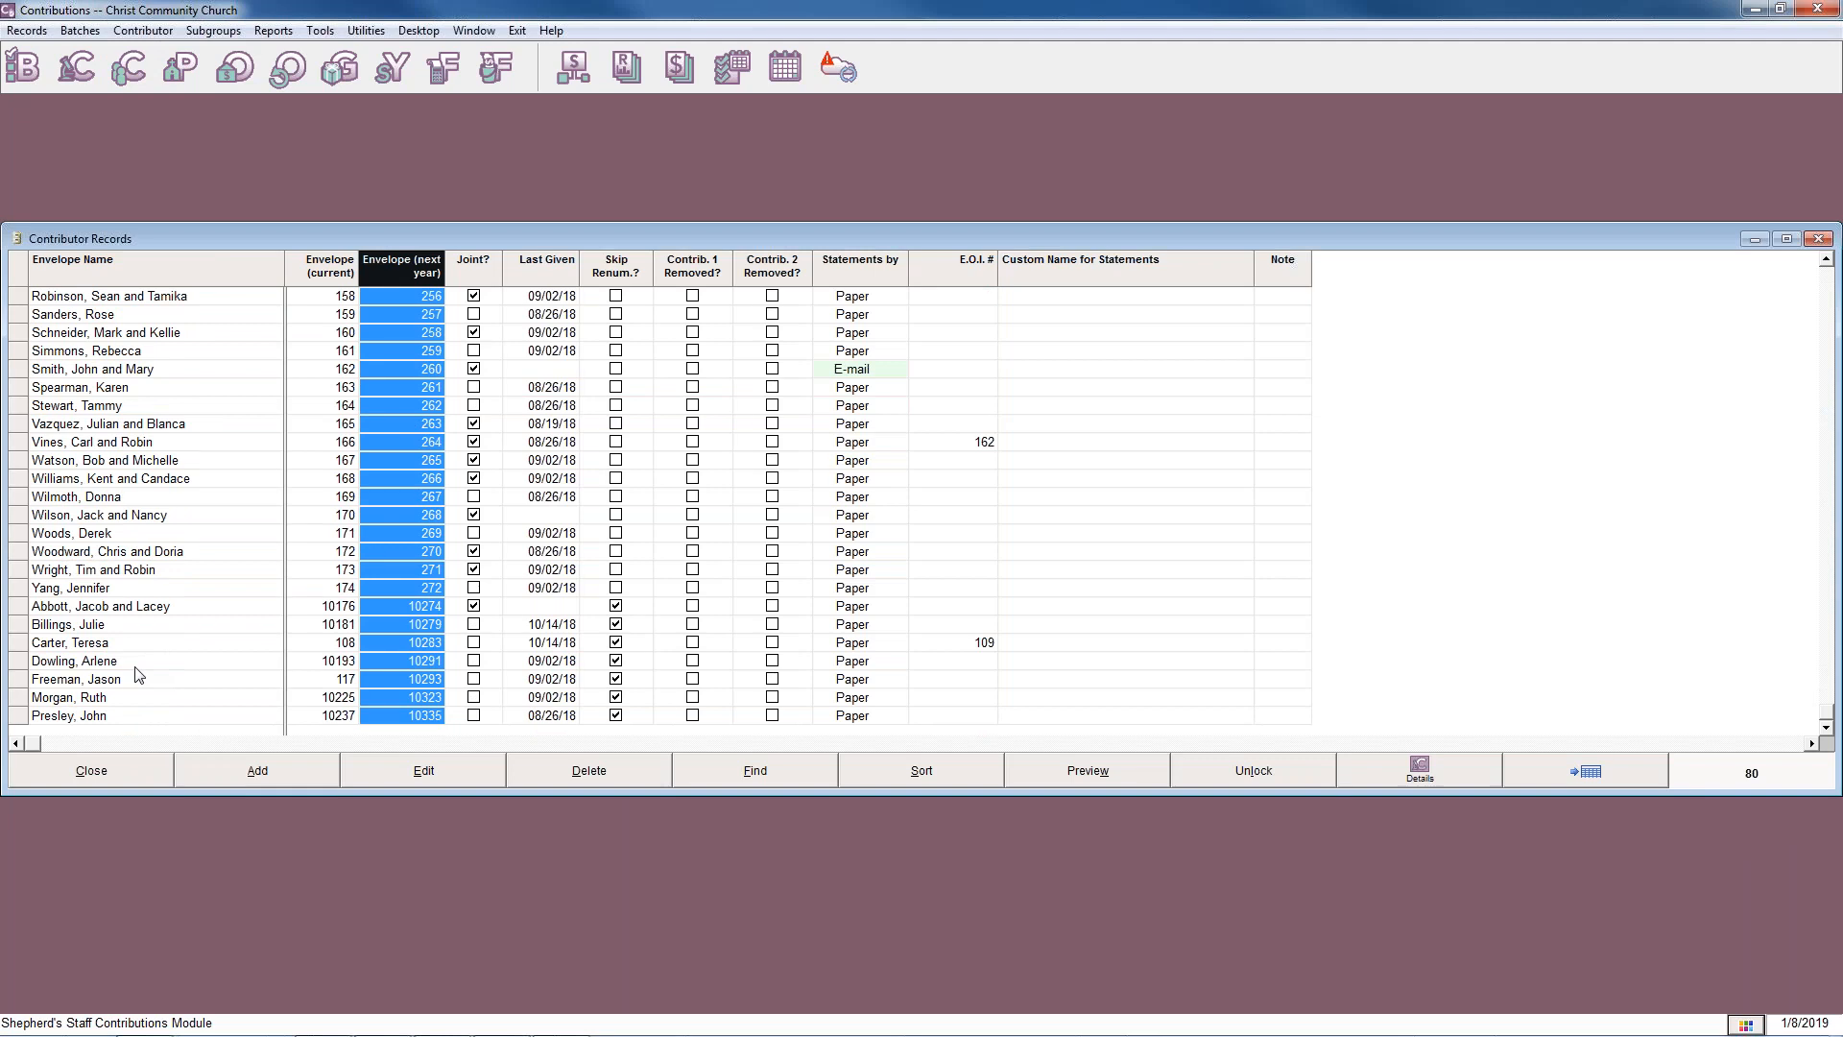
Check the next-year numbers given to envelopes 108 and 117, which skip renumbering, and close the Contributor Records list.
click(127, 682)
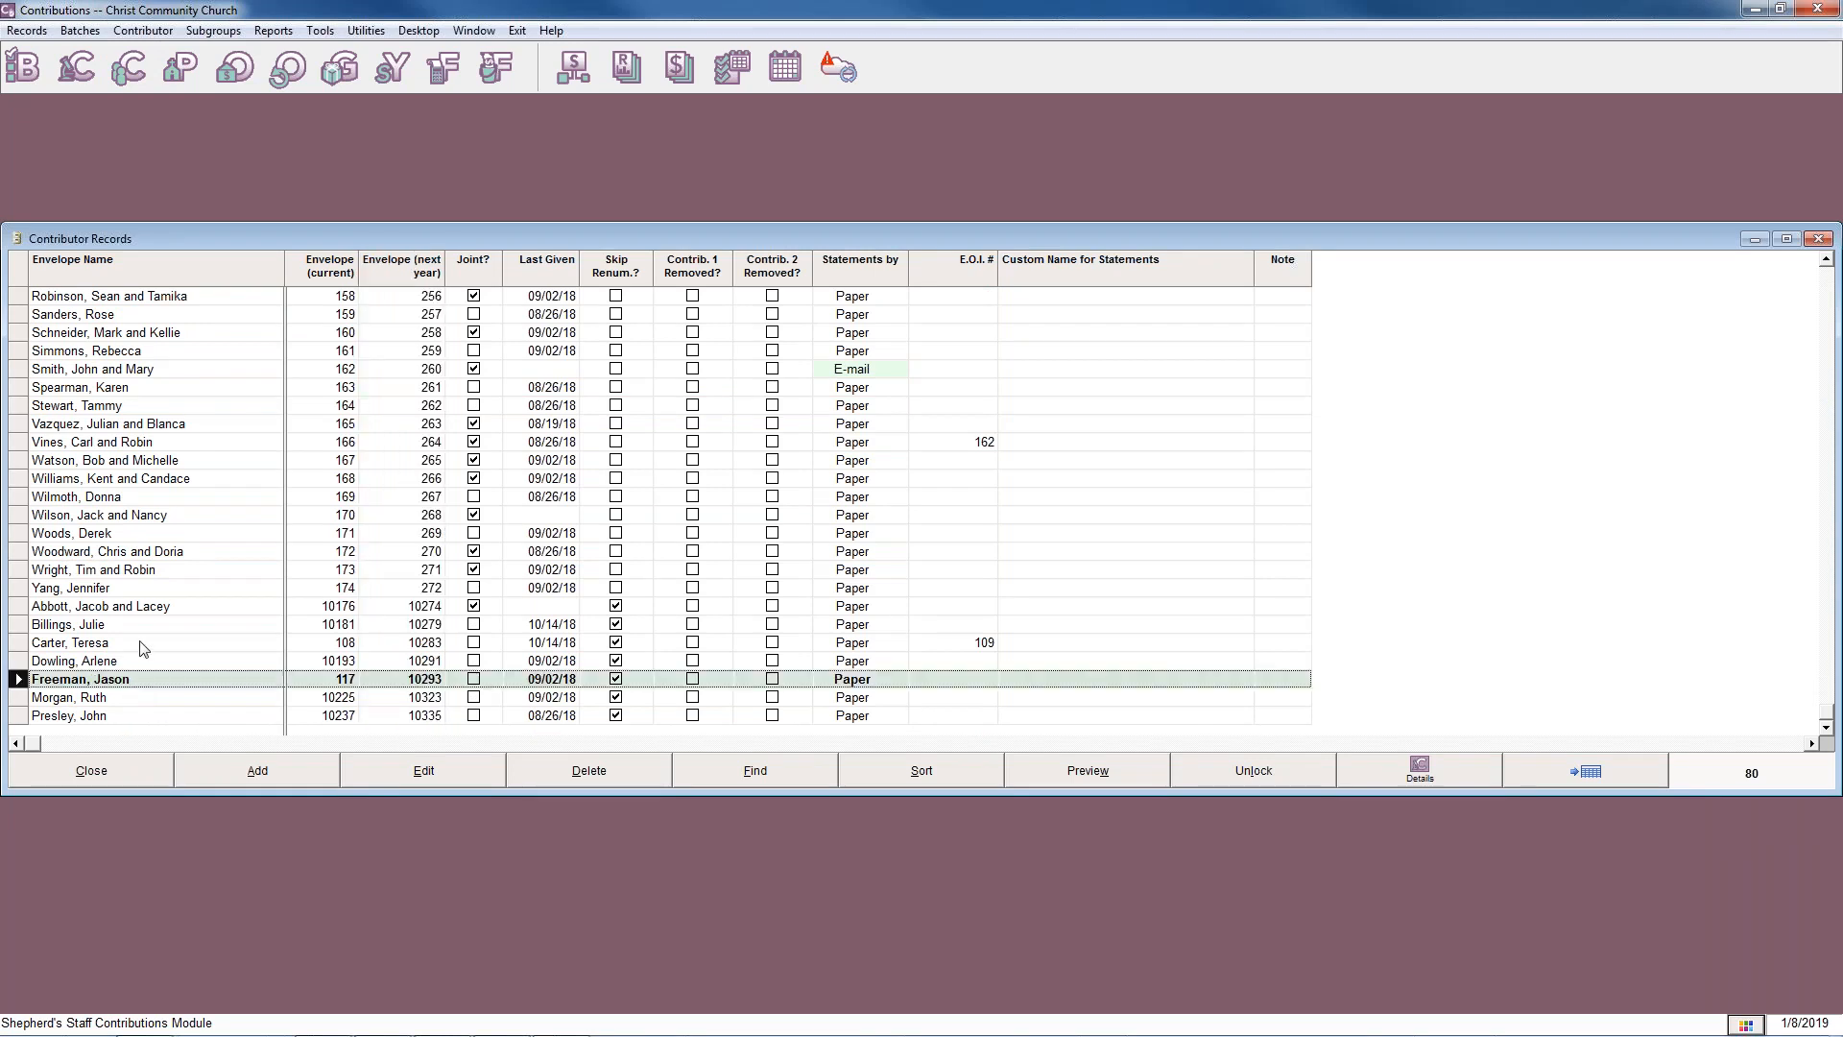
click(143, 645)
click(206, 679)
click(259, 641)
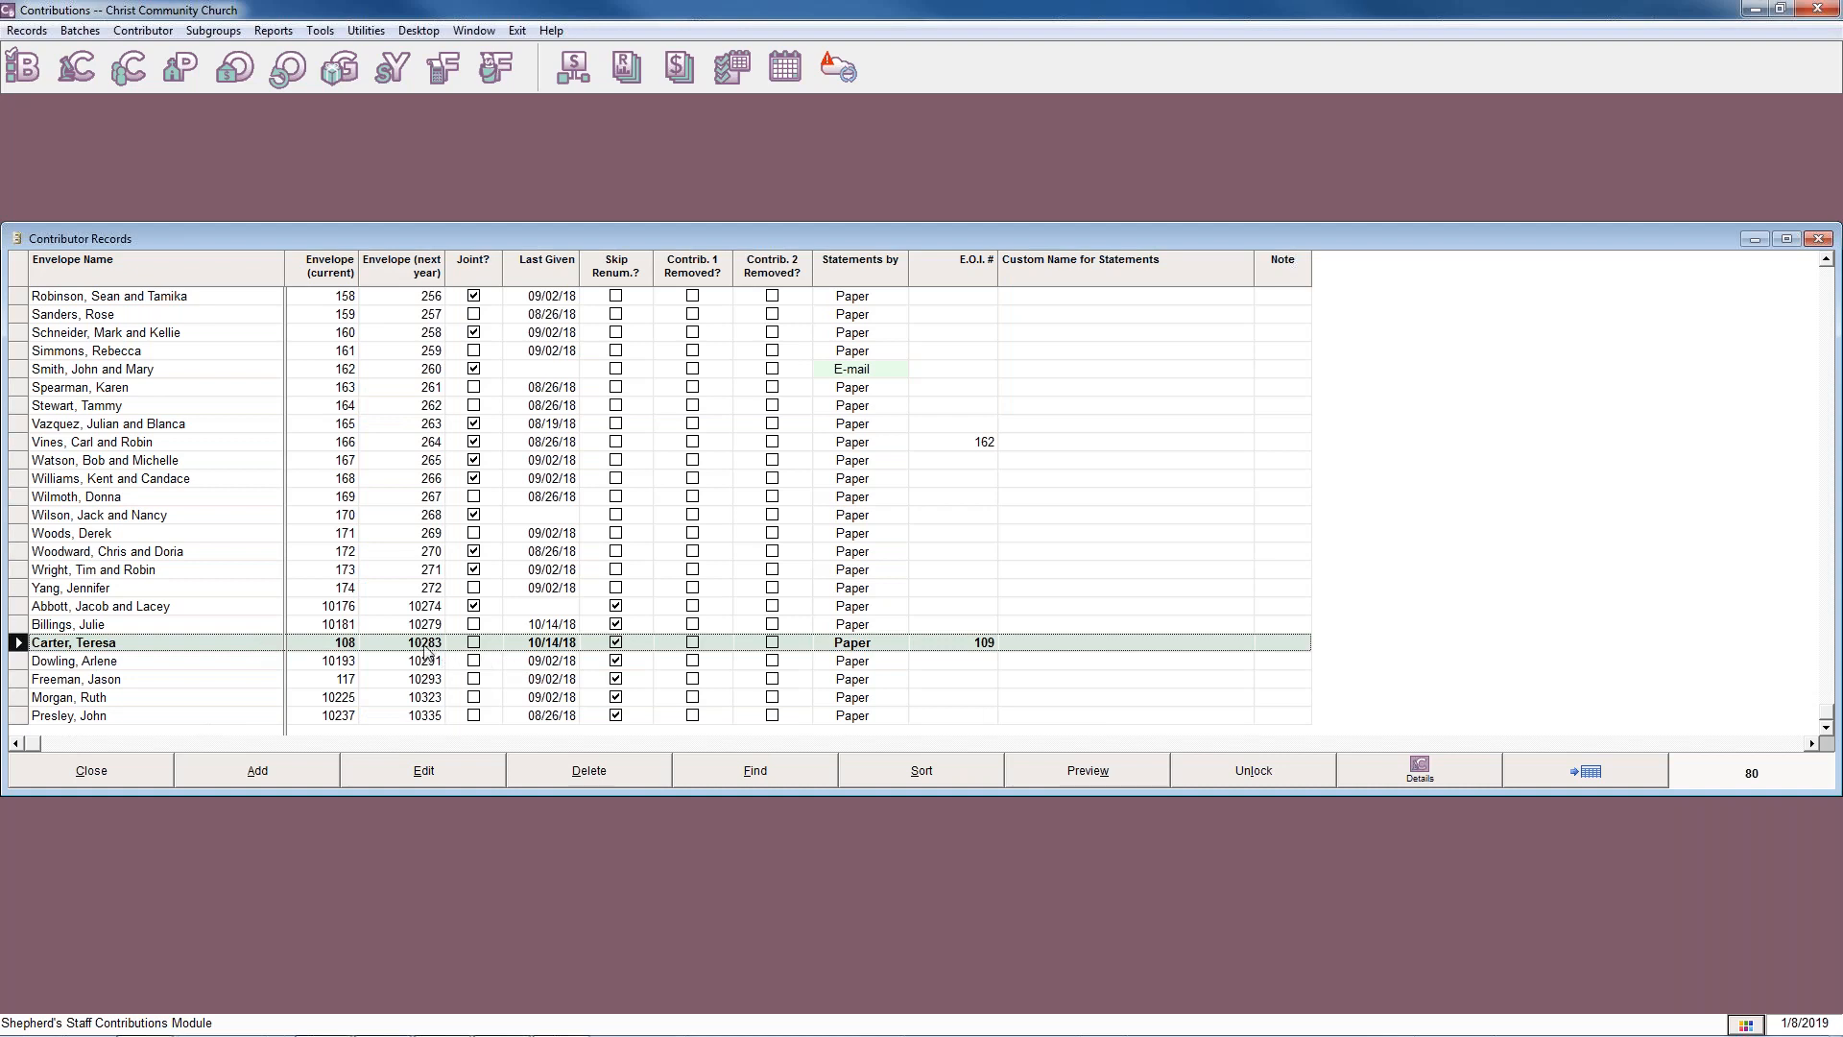
click(257, 686)
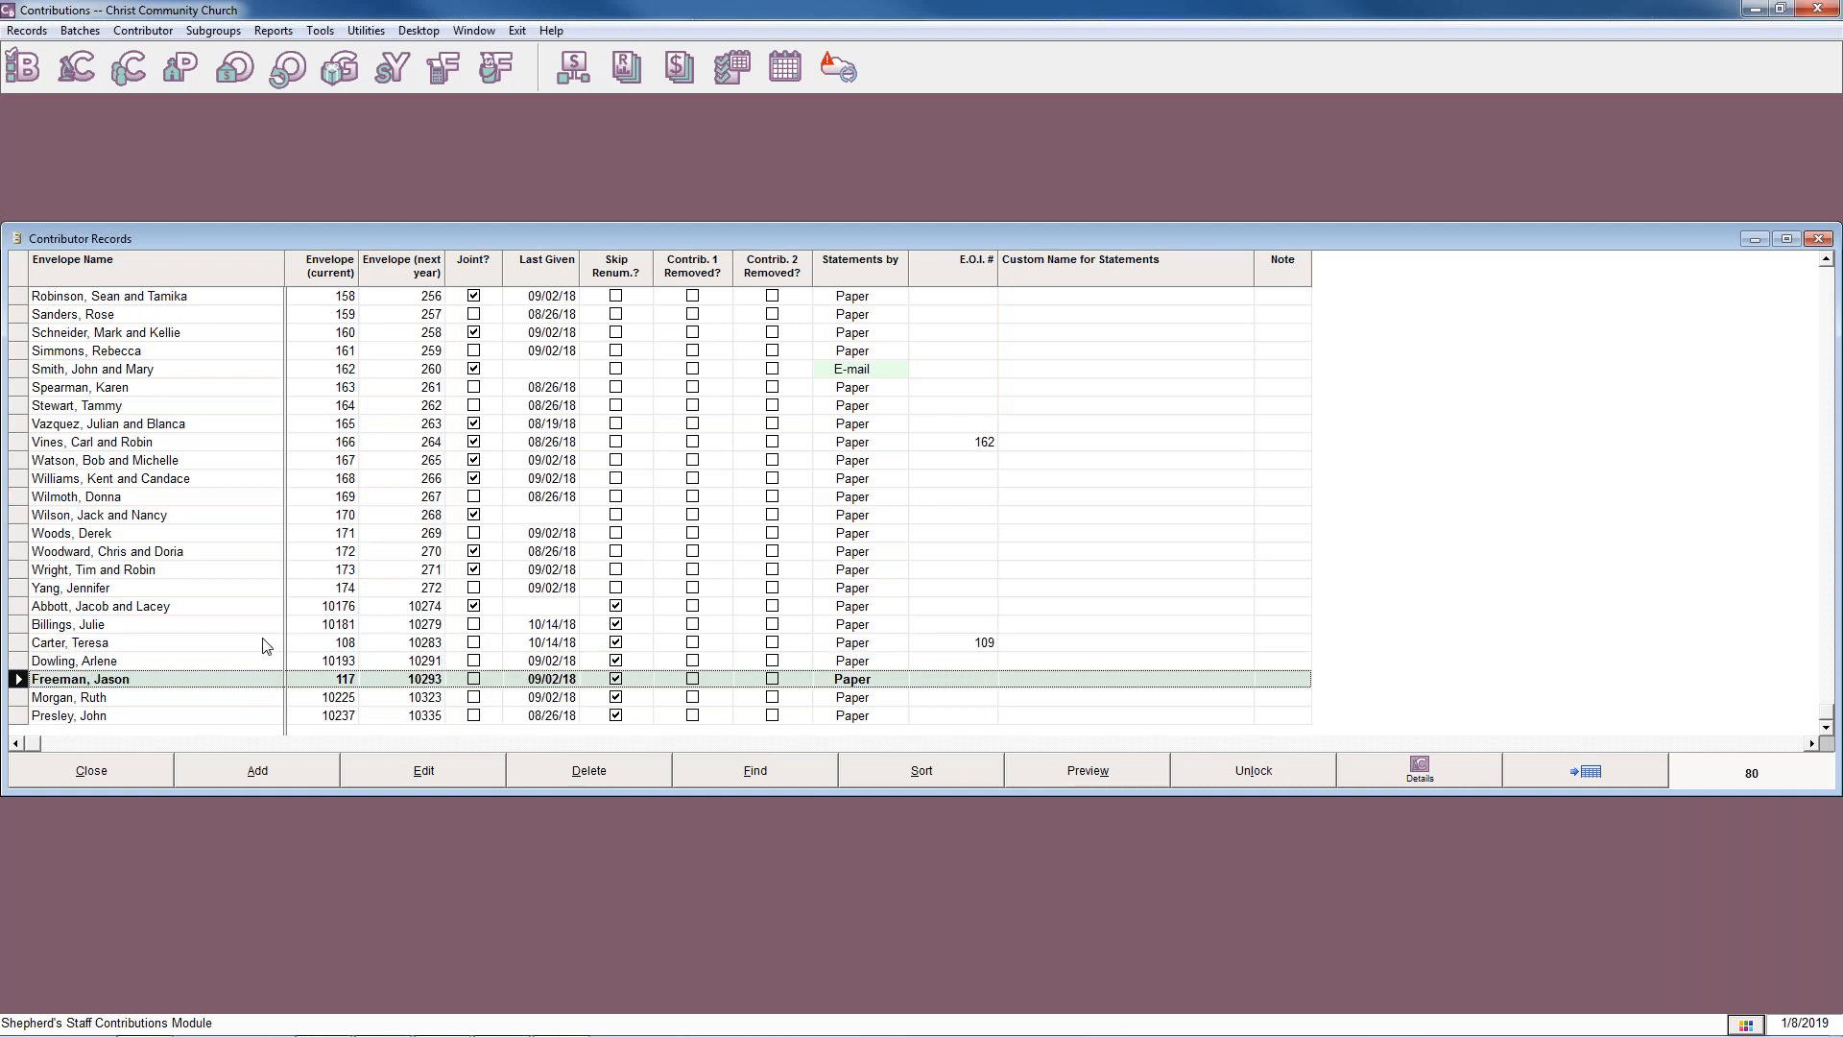
click(259, 647)
click(257, 648)
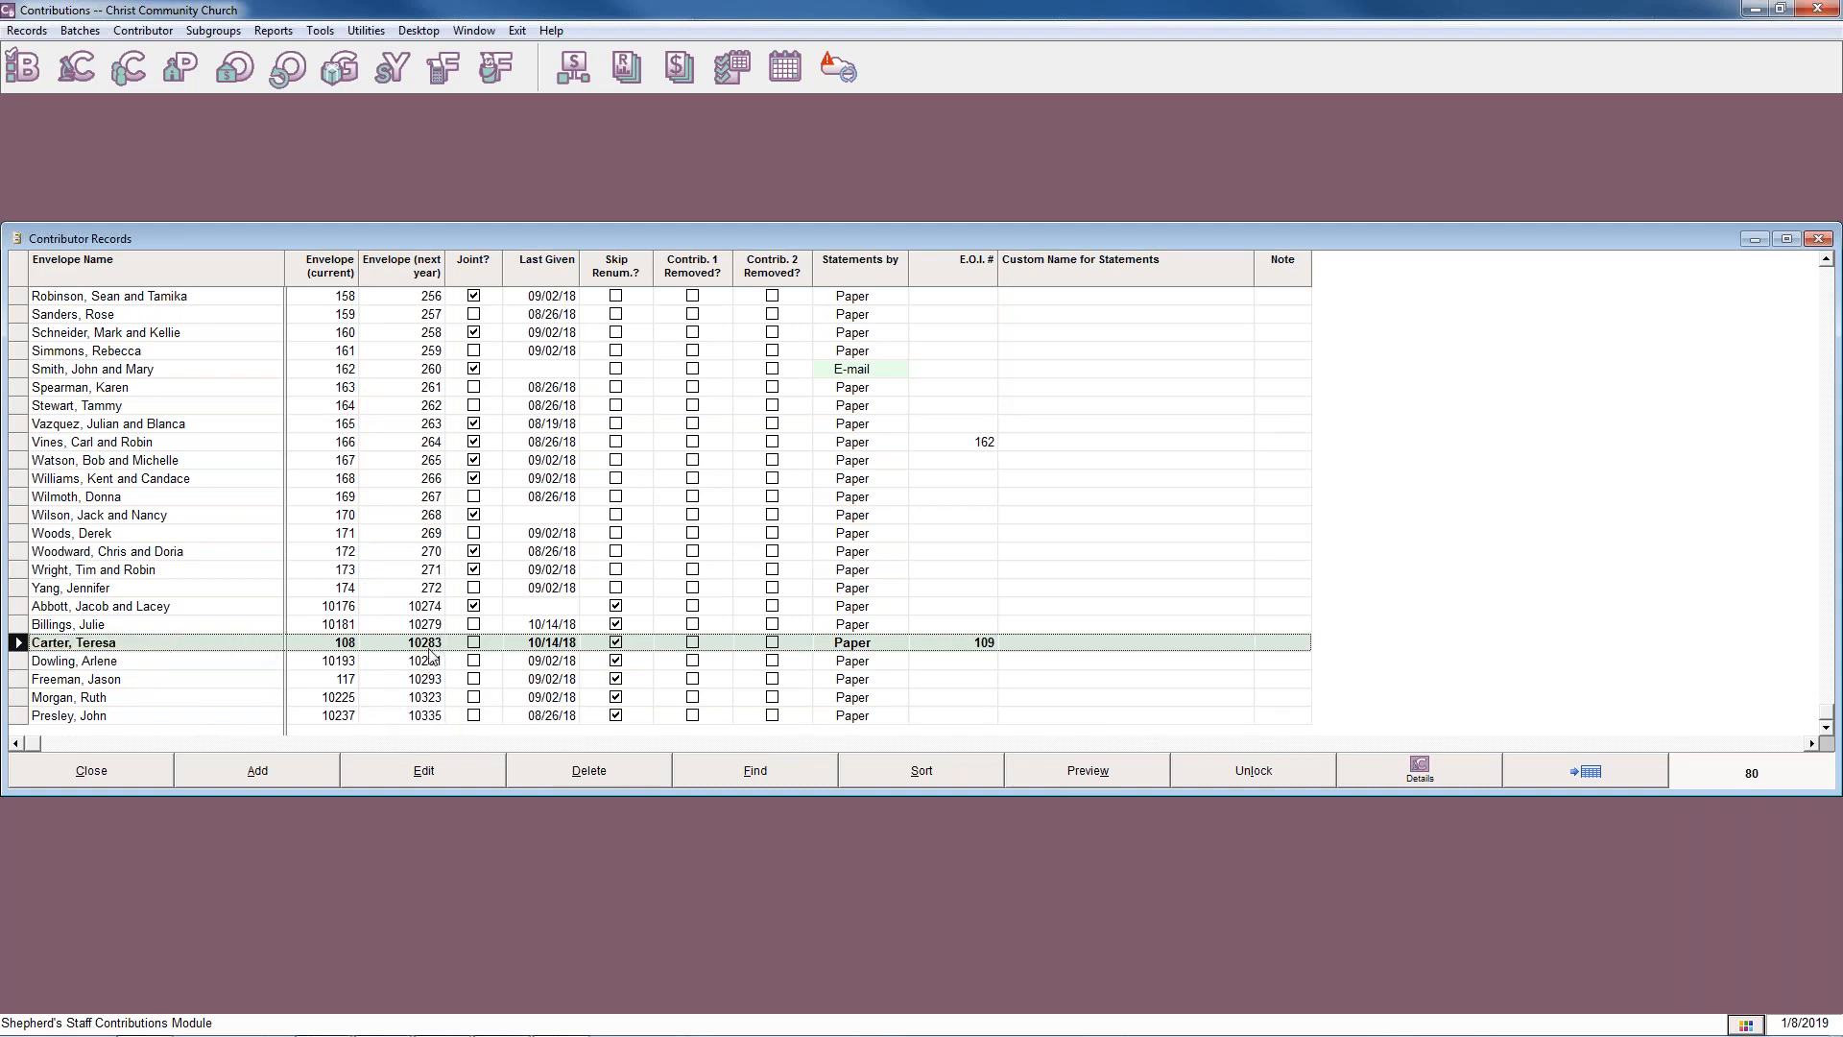
scroll(441, 653, up, 20)
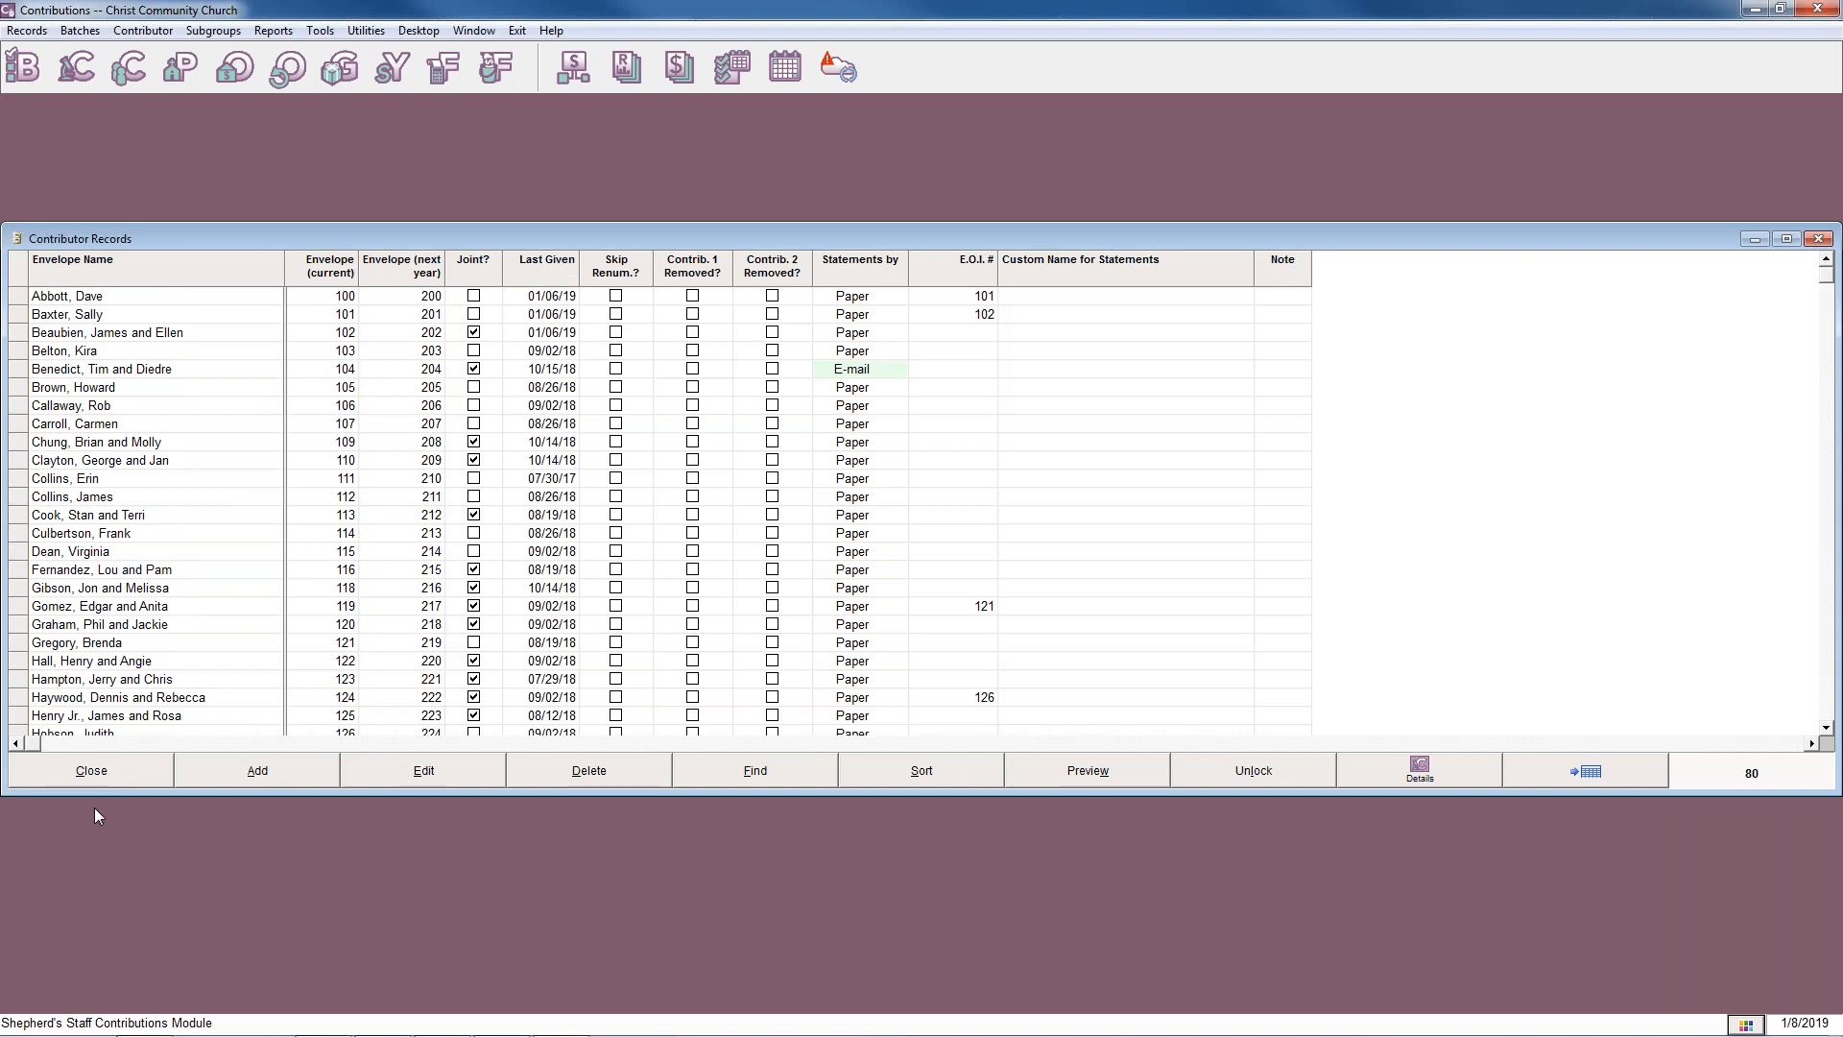
click(102, 776)
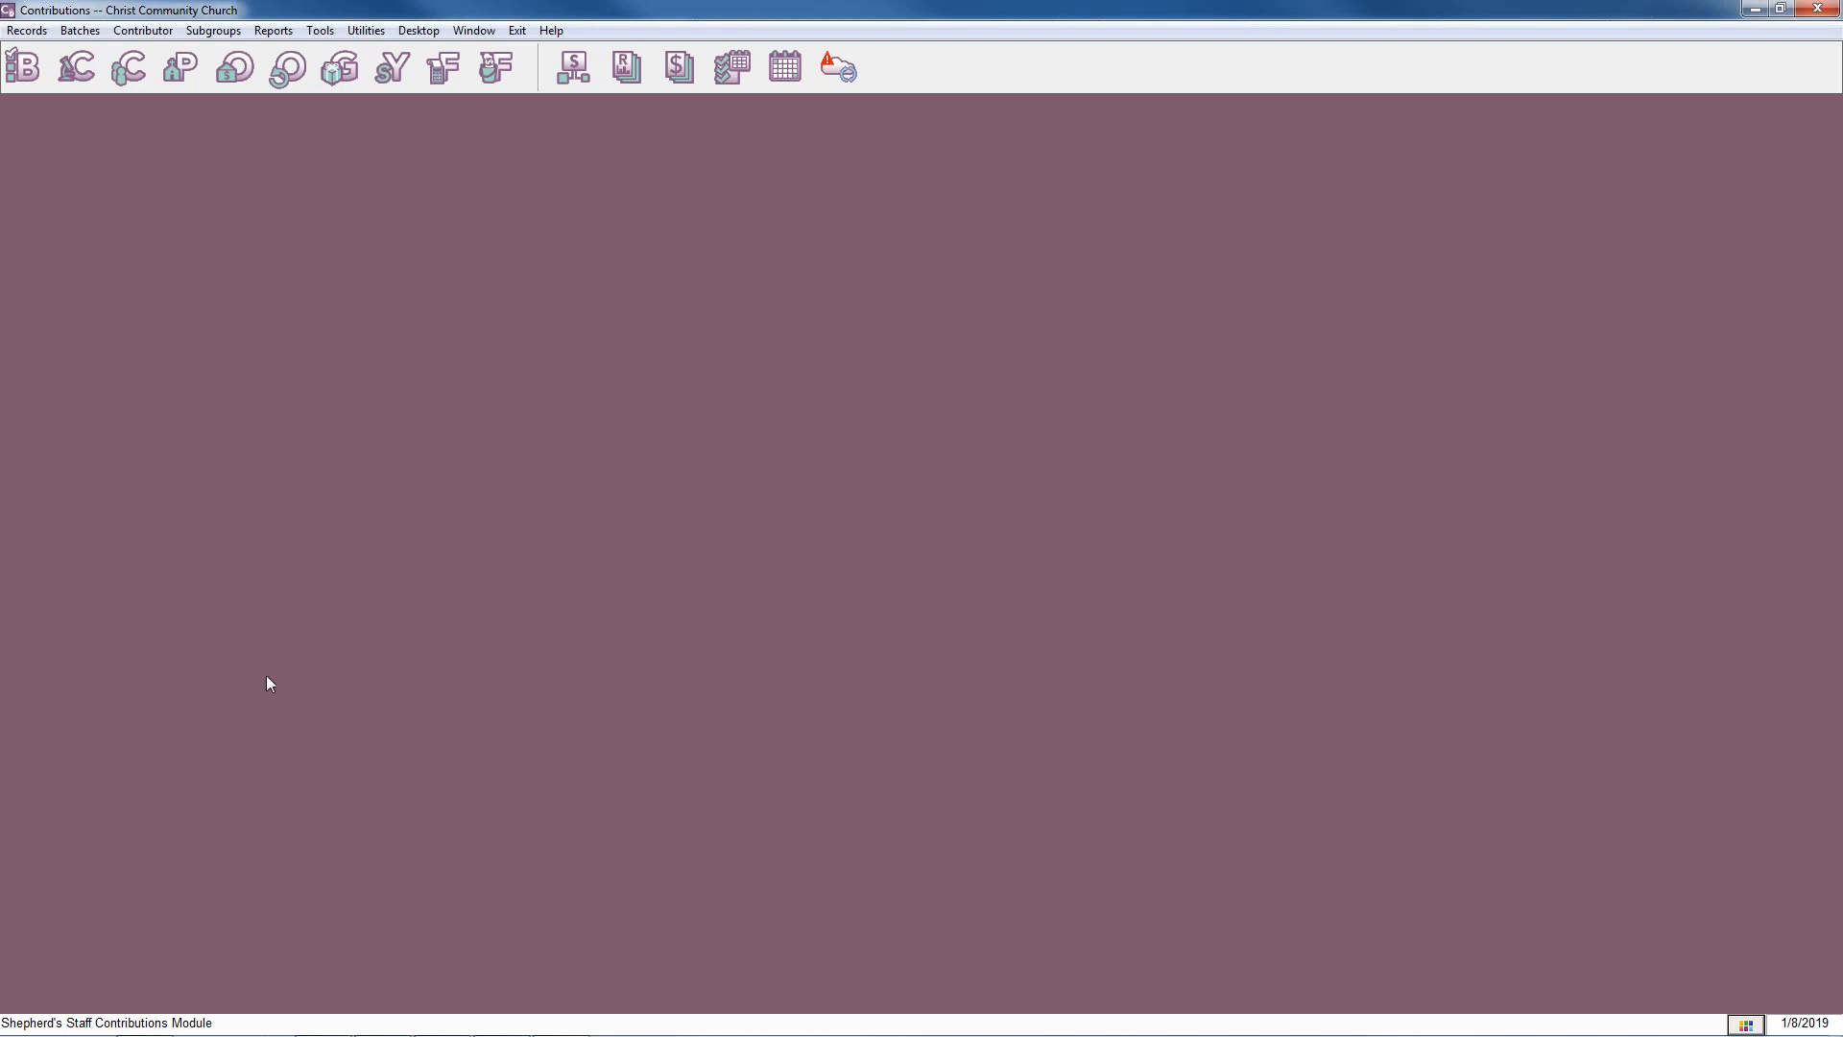
click(366, 30)
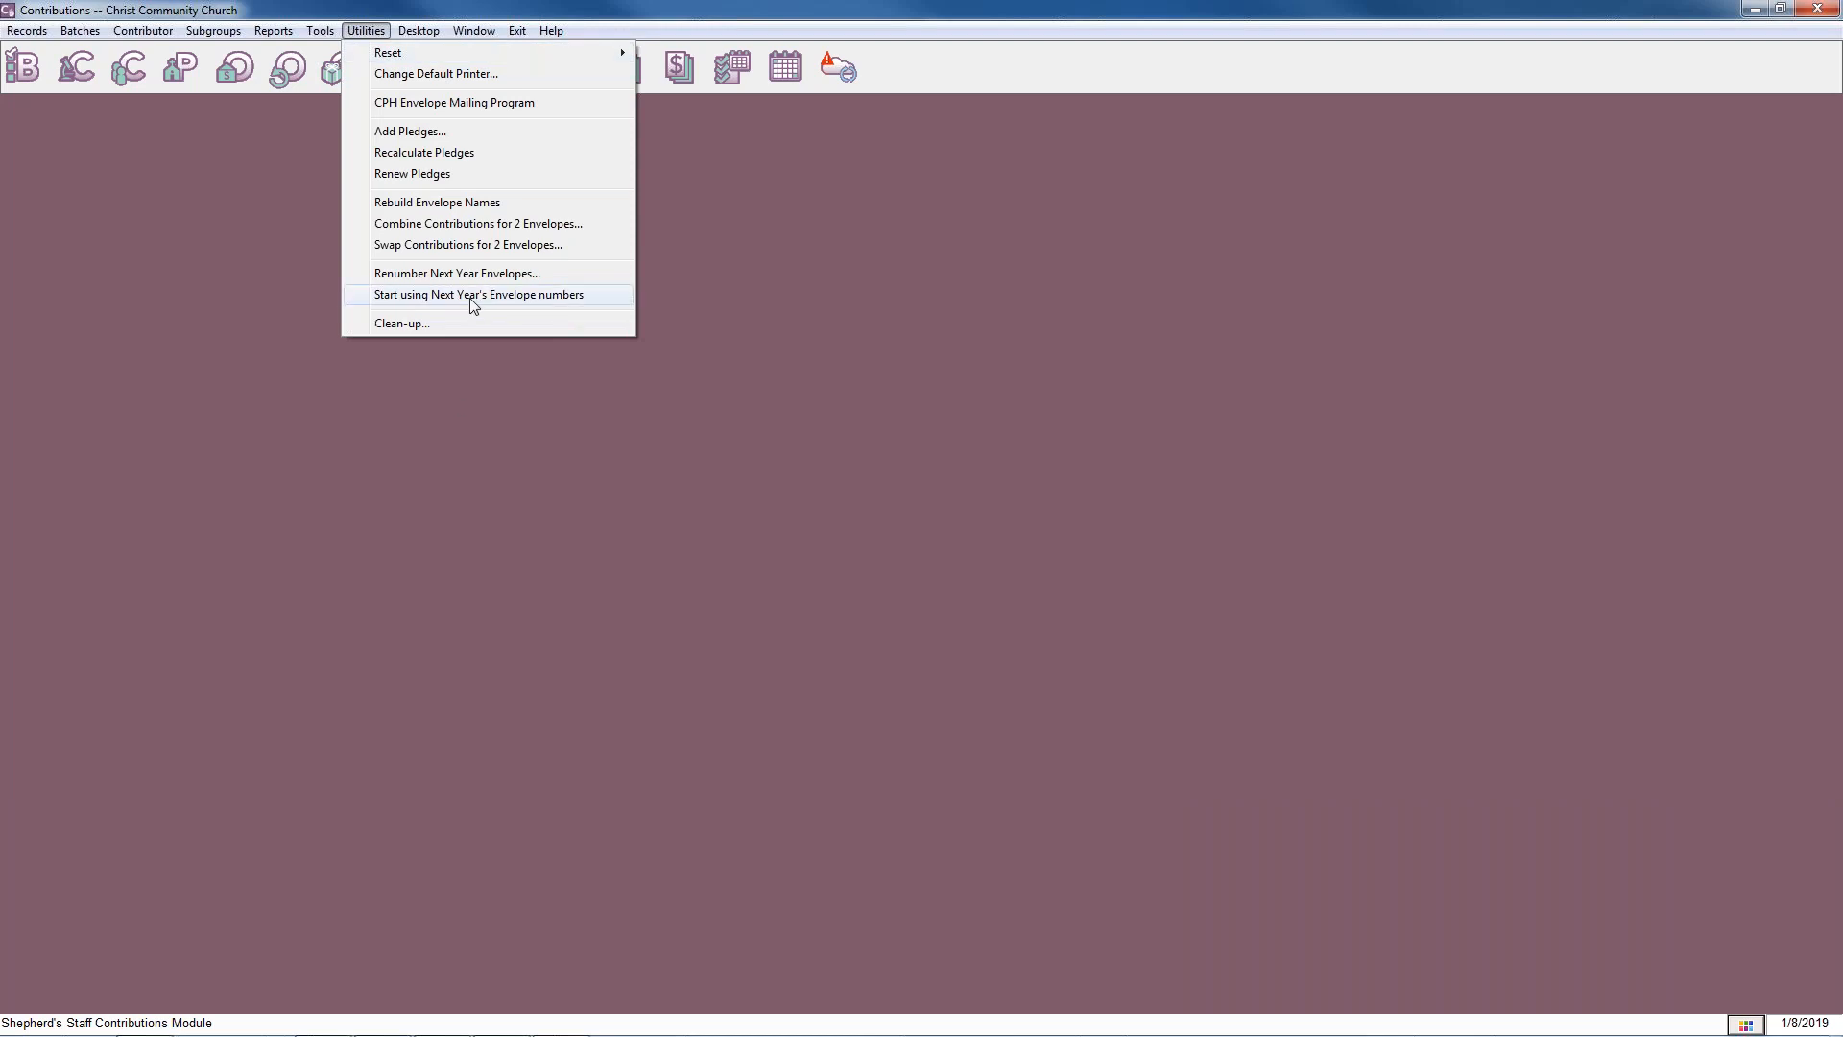
click(471, 298)
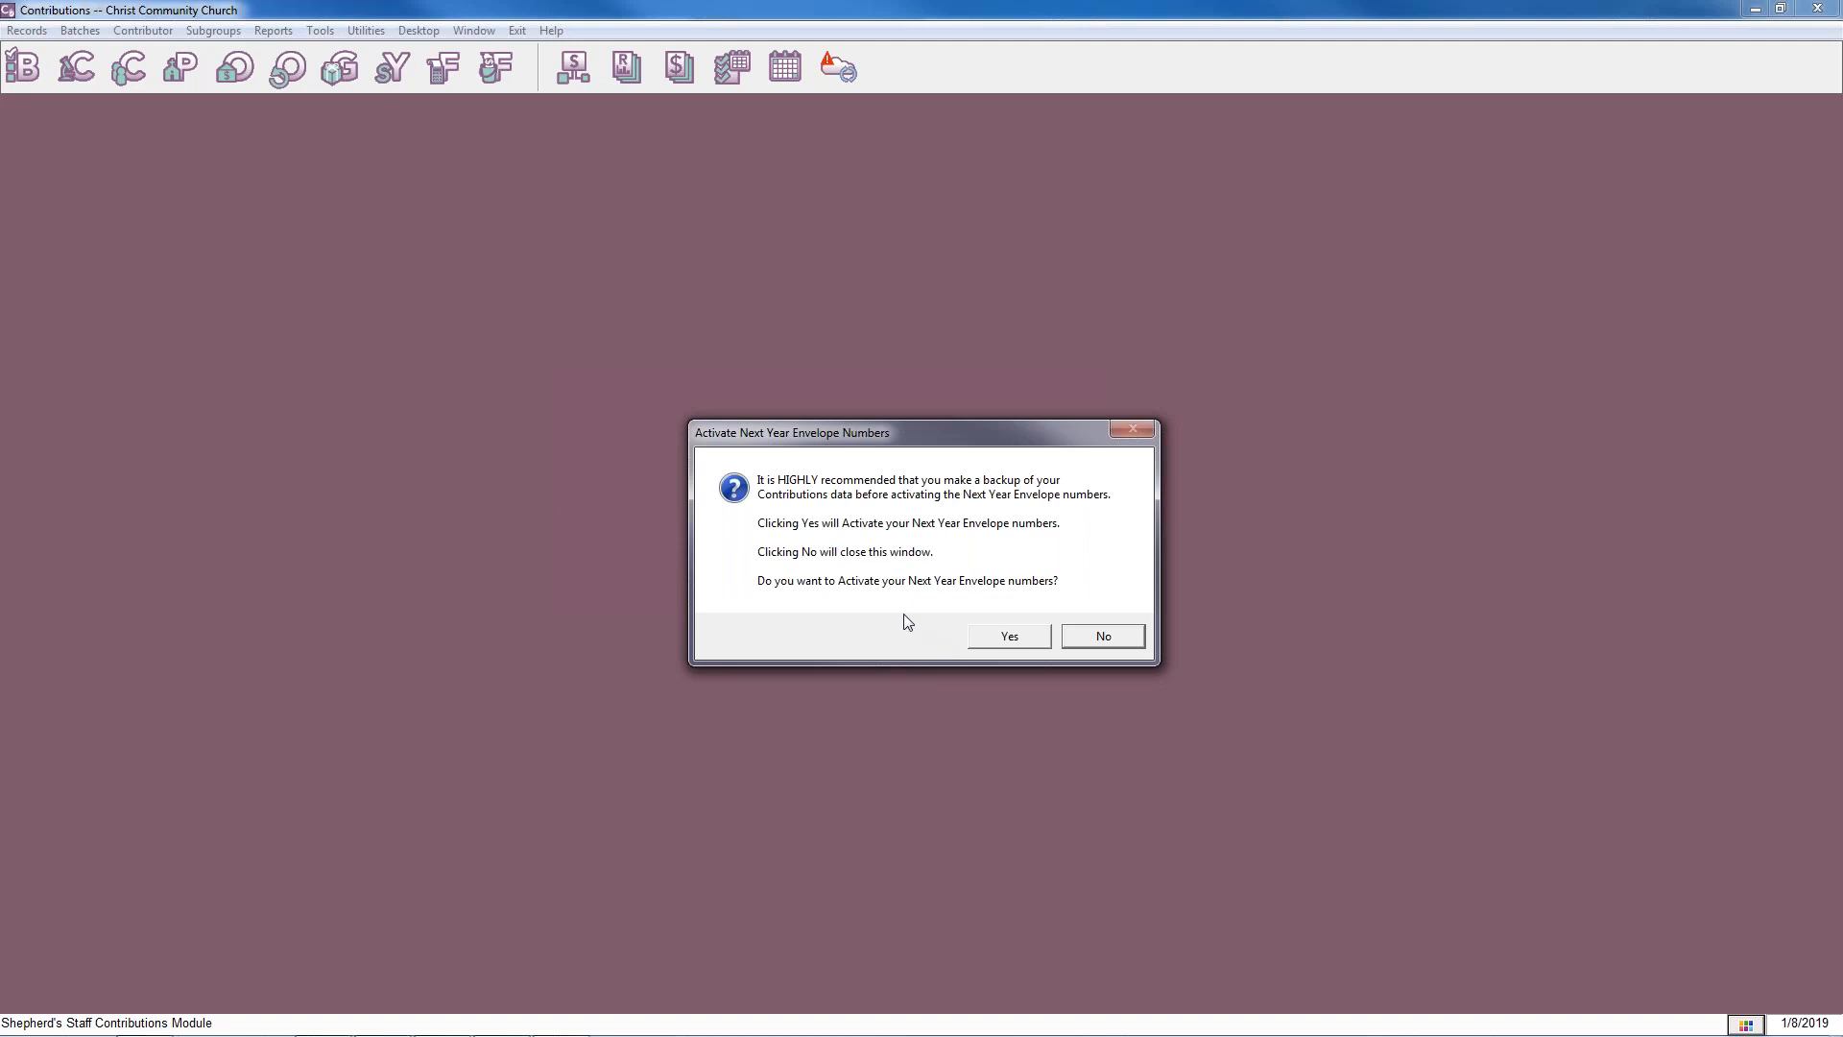
click(1104, 638)
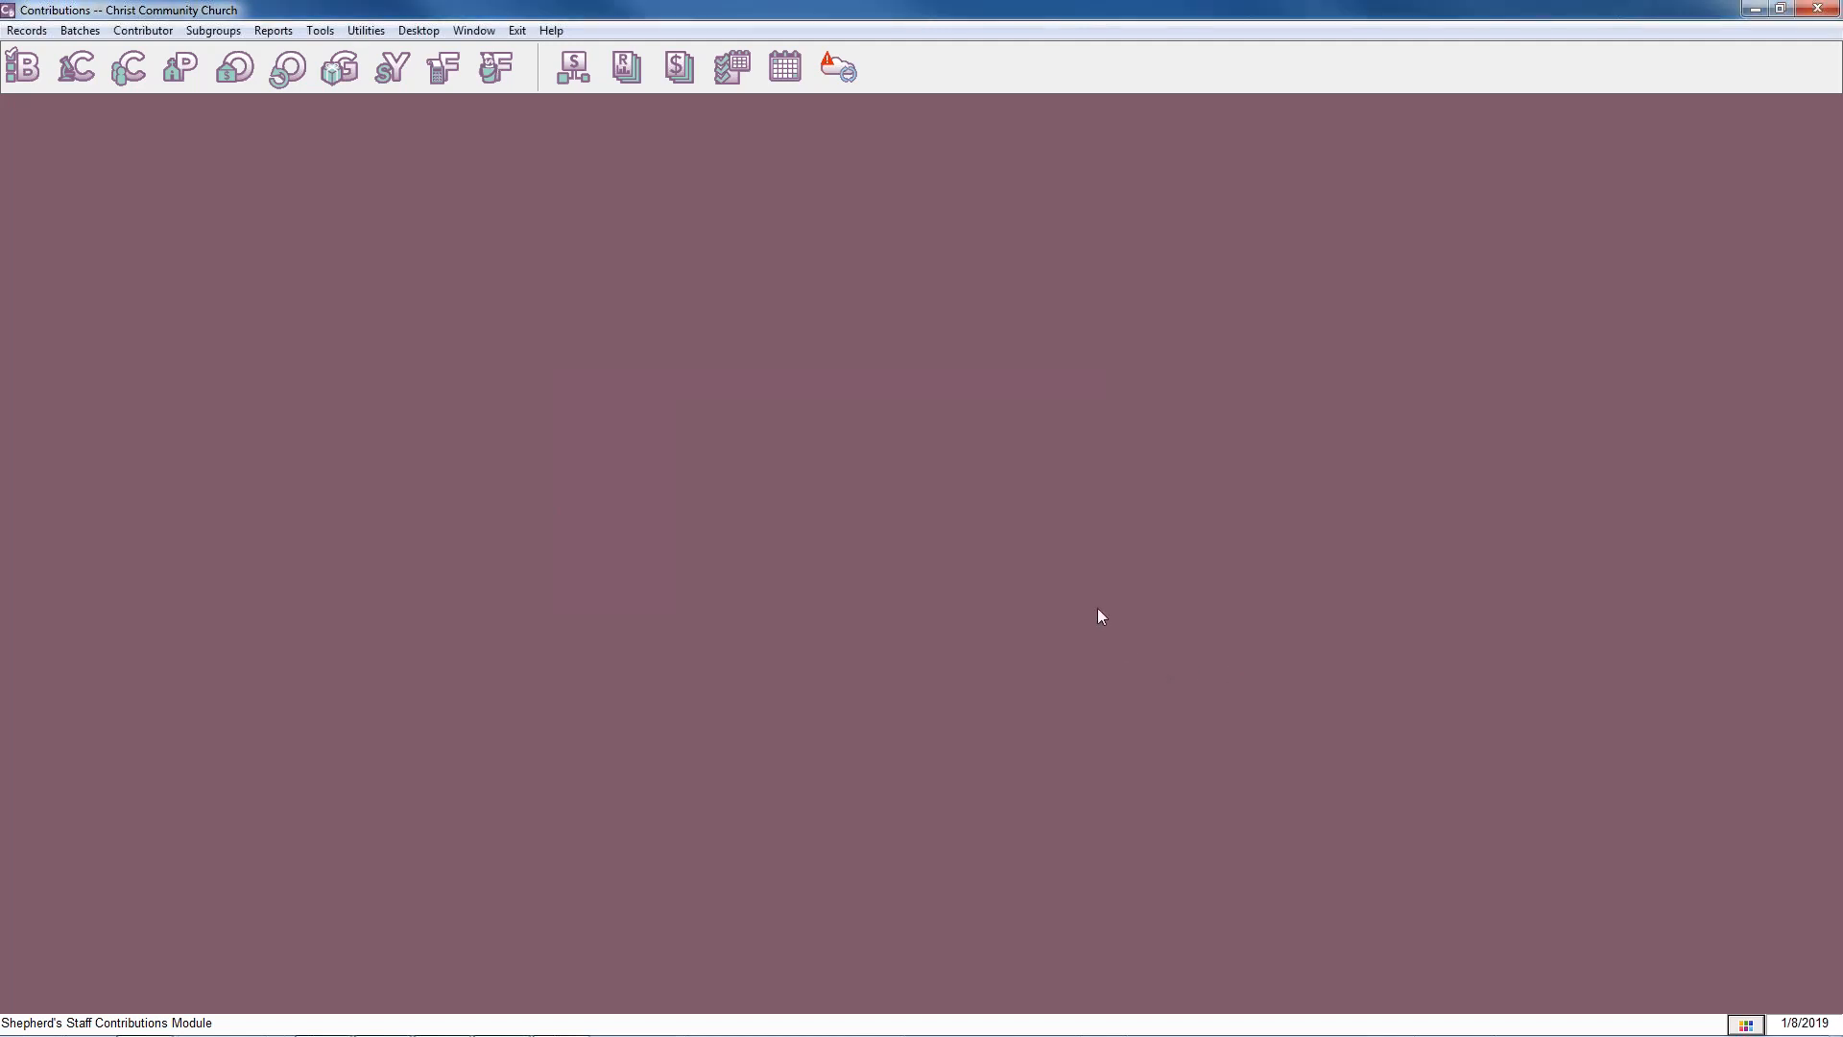
Close the Contributions module completely, without leaving a minimized window, and return to the main Shepherd's Staff screen.
click(1822, 10)
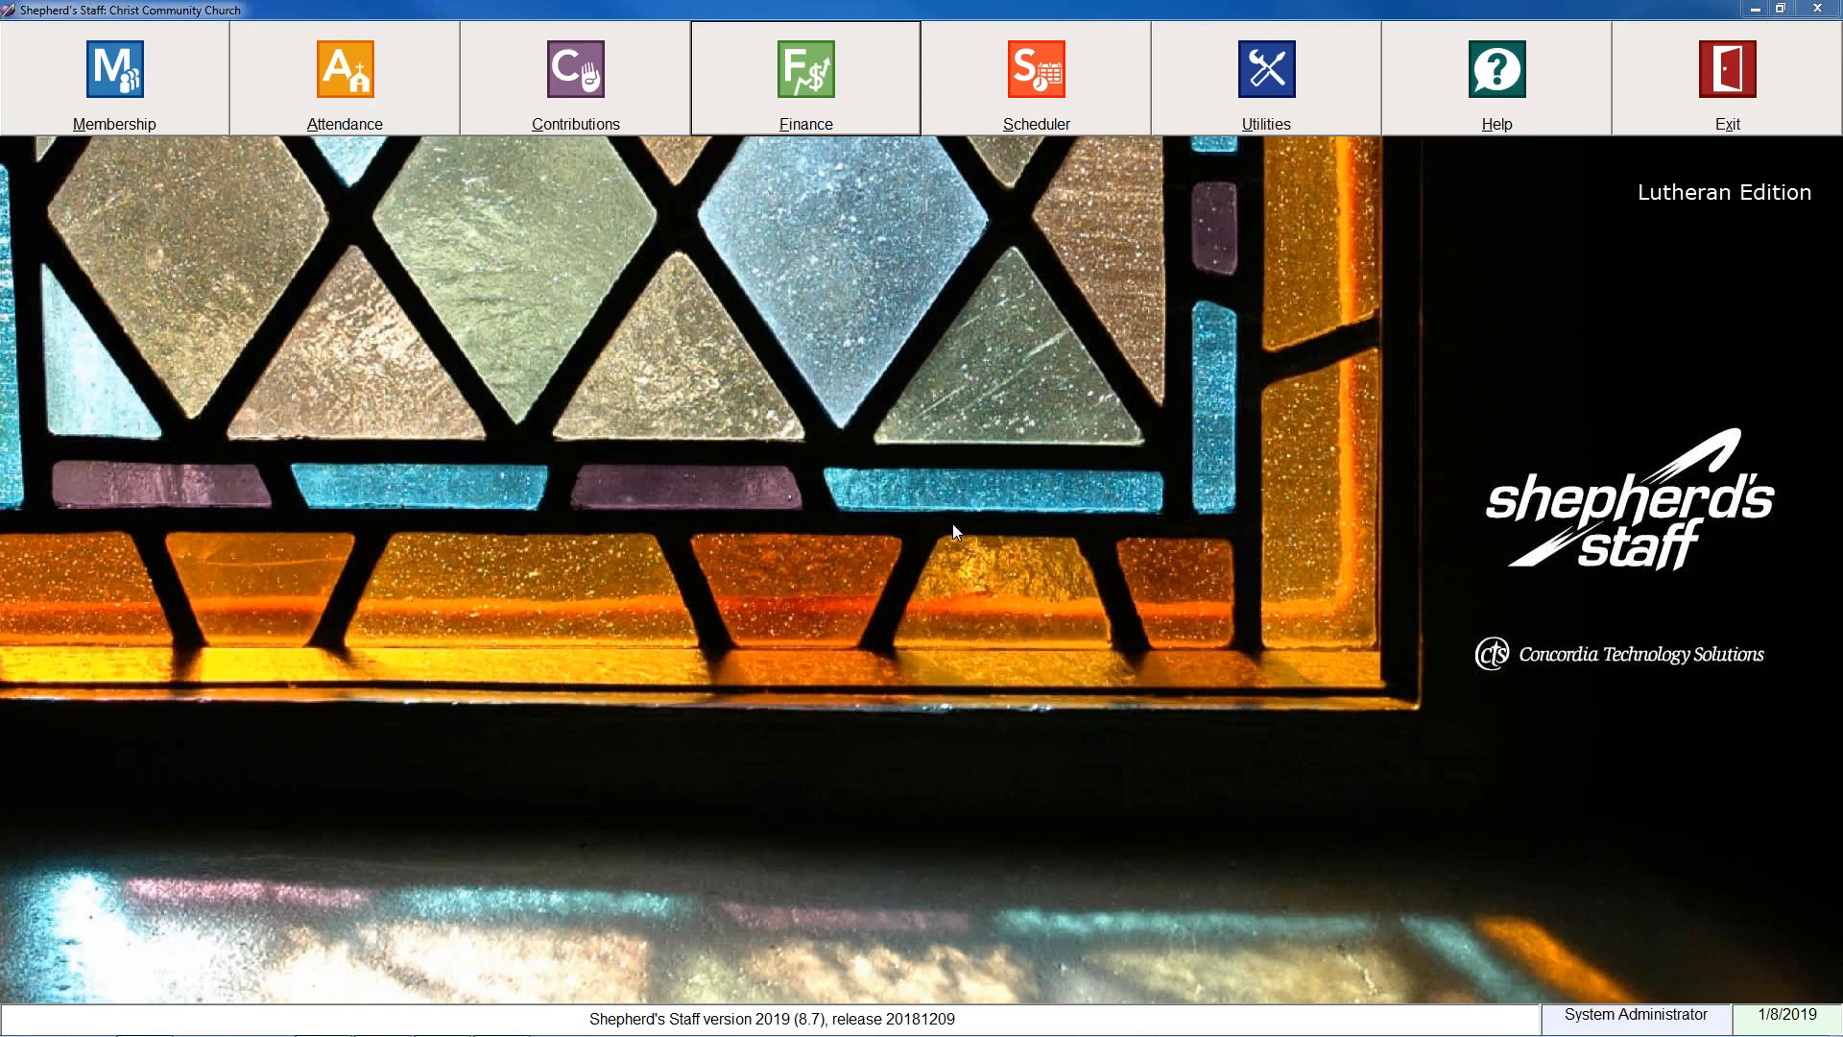
mouse_move(629, 1020)
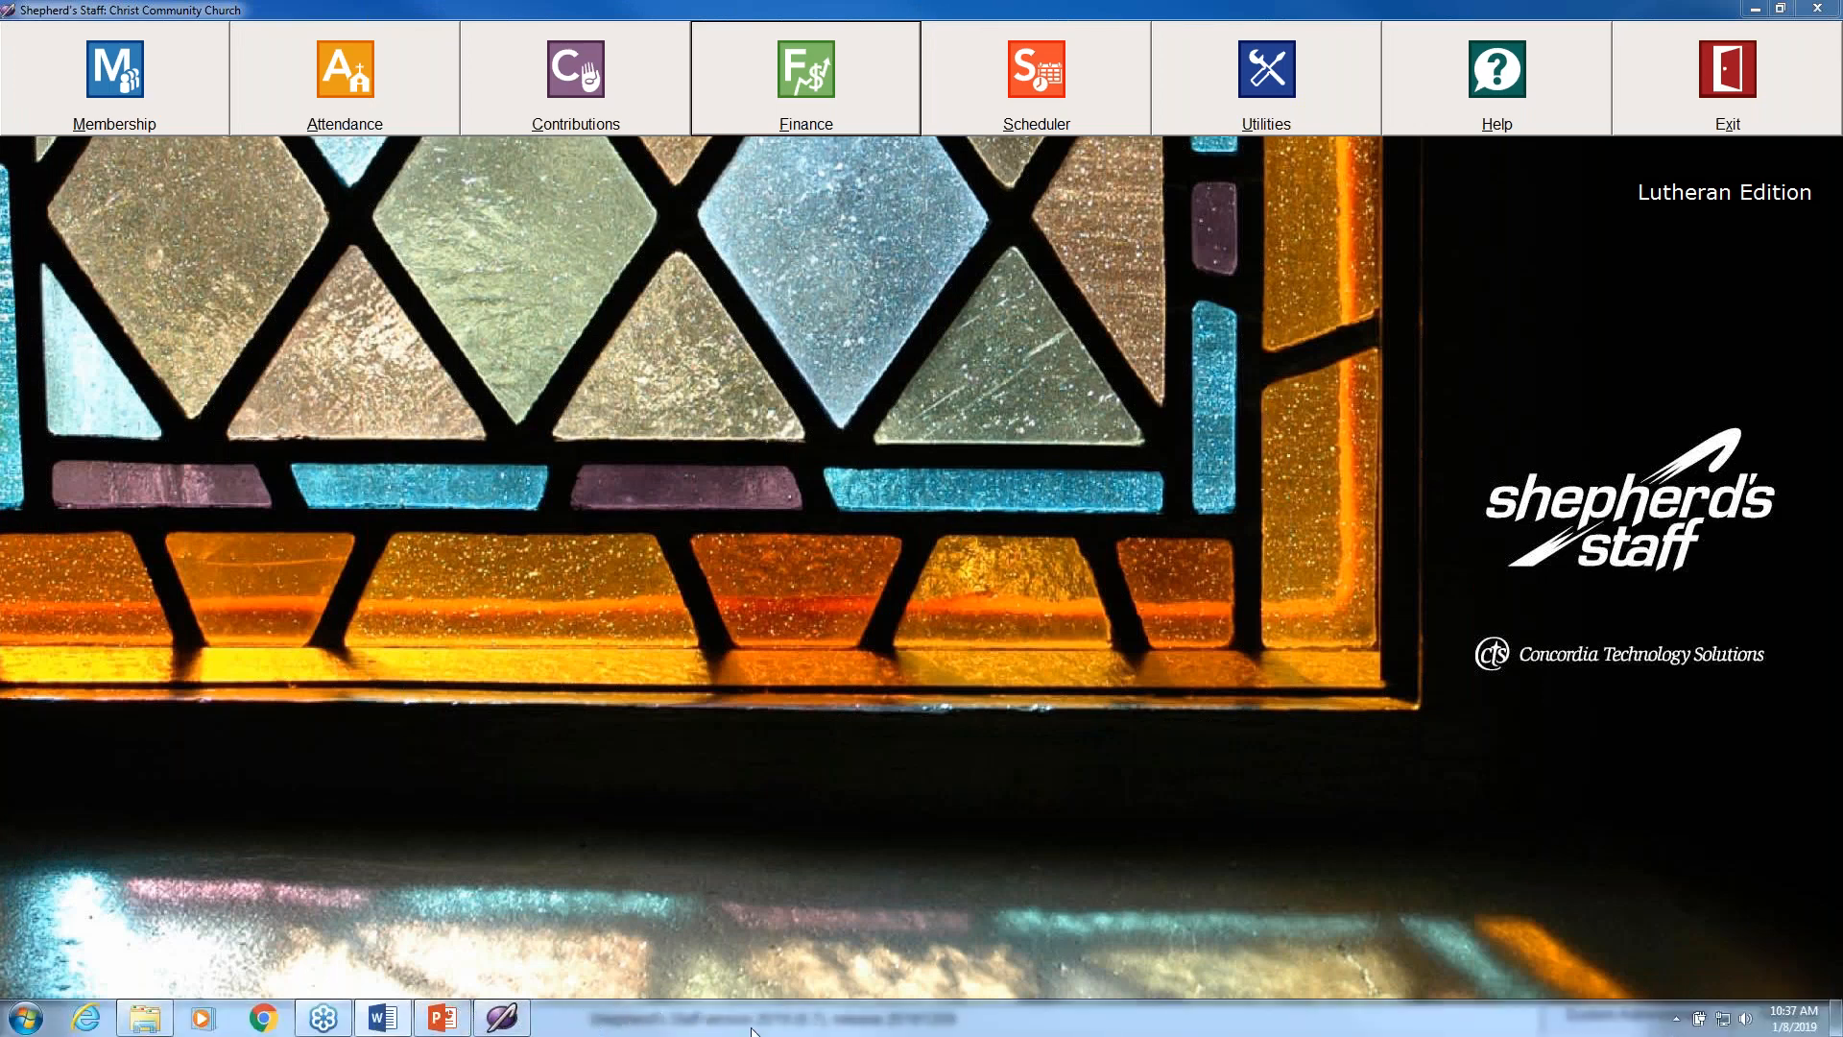
click(729, 89)
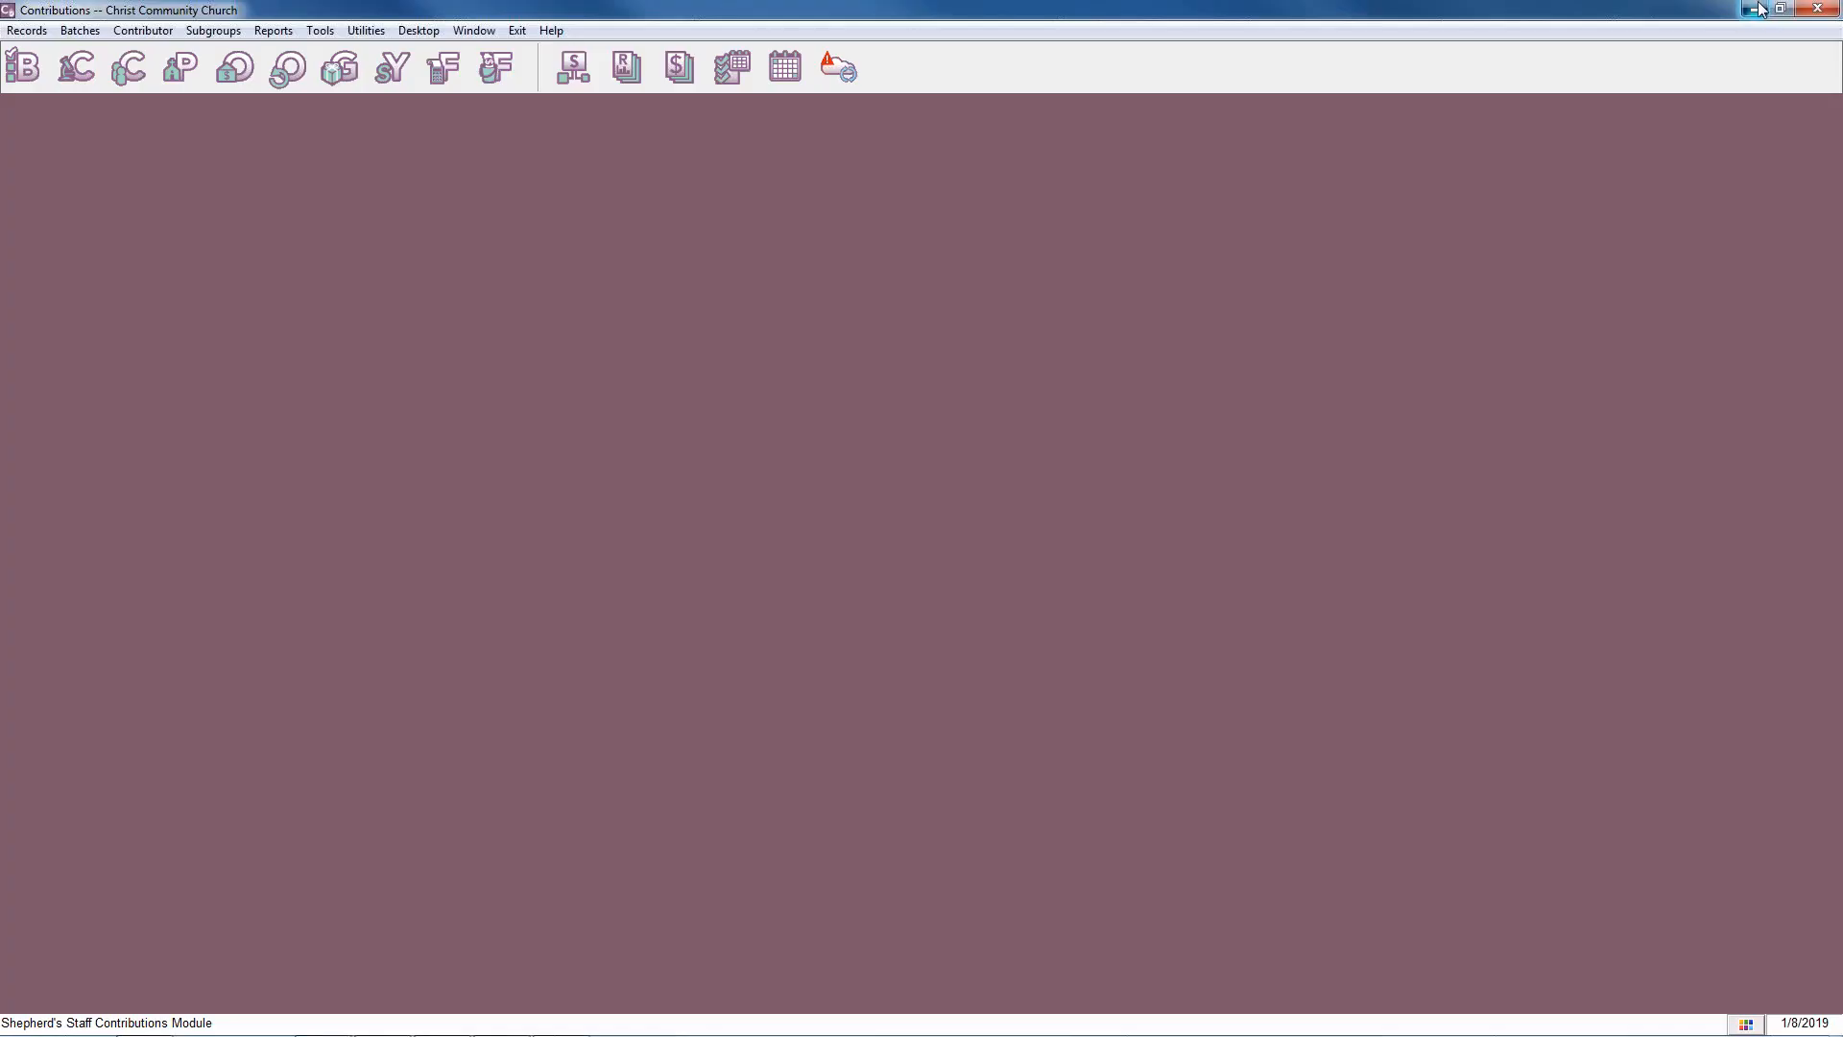
click(1759, 9)
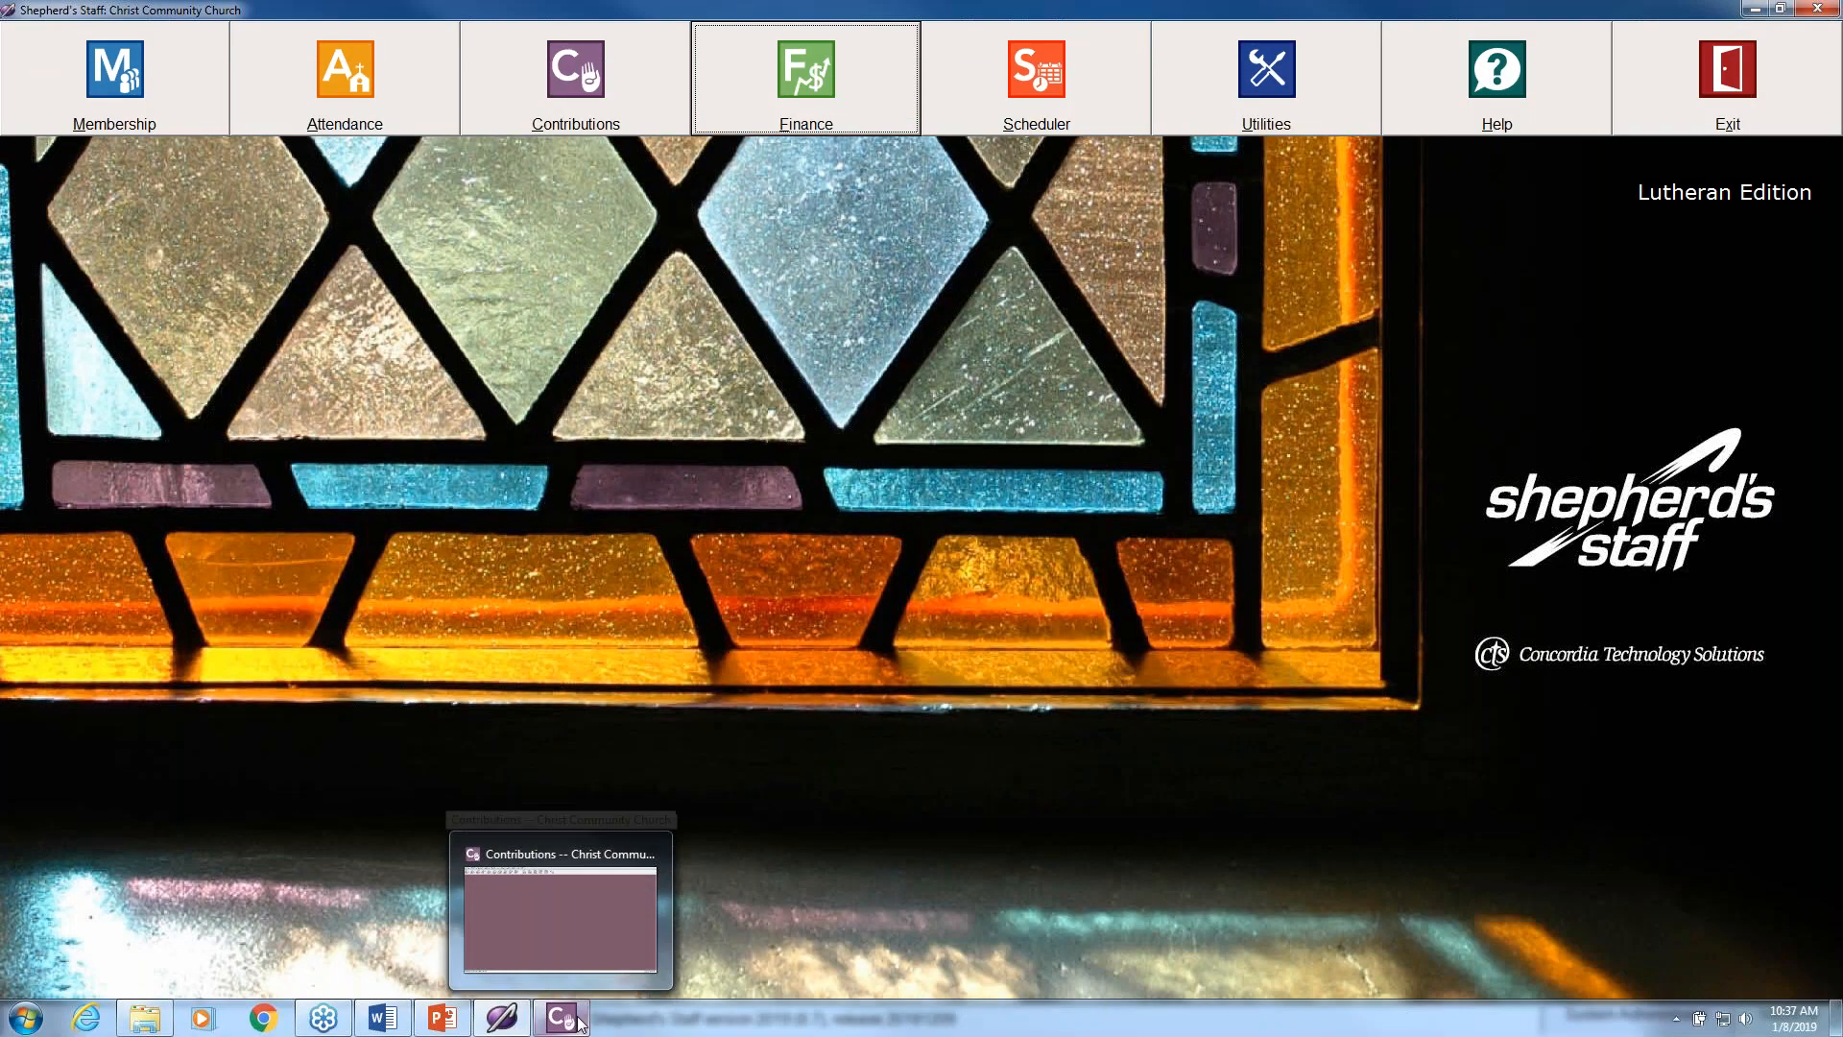
click(579, 1019)
click(1832, 7)
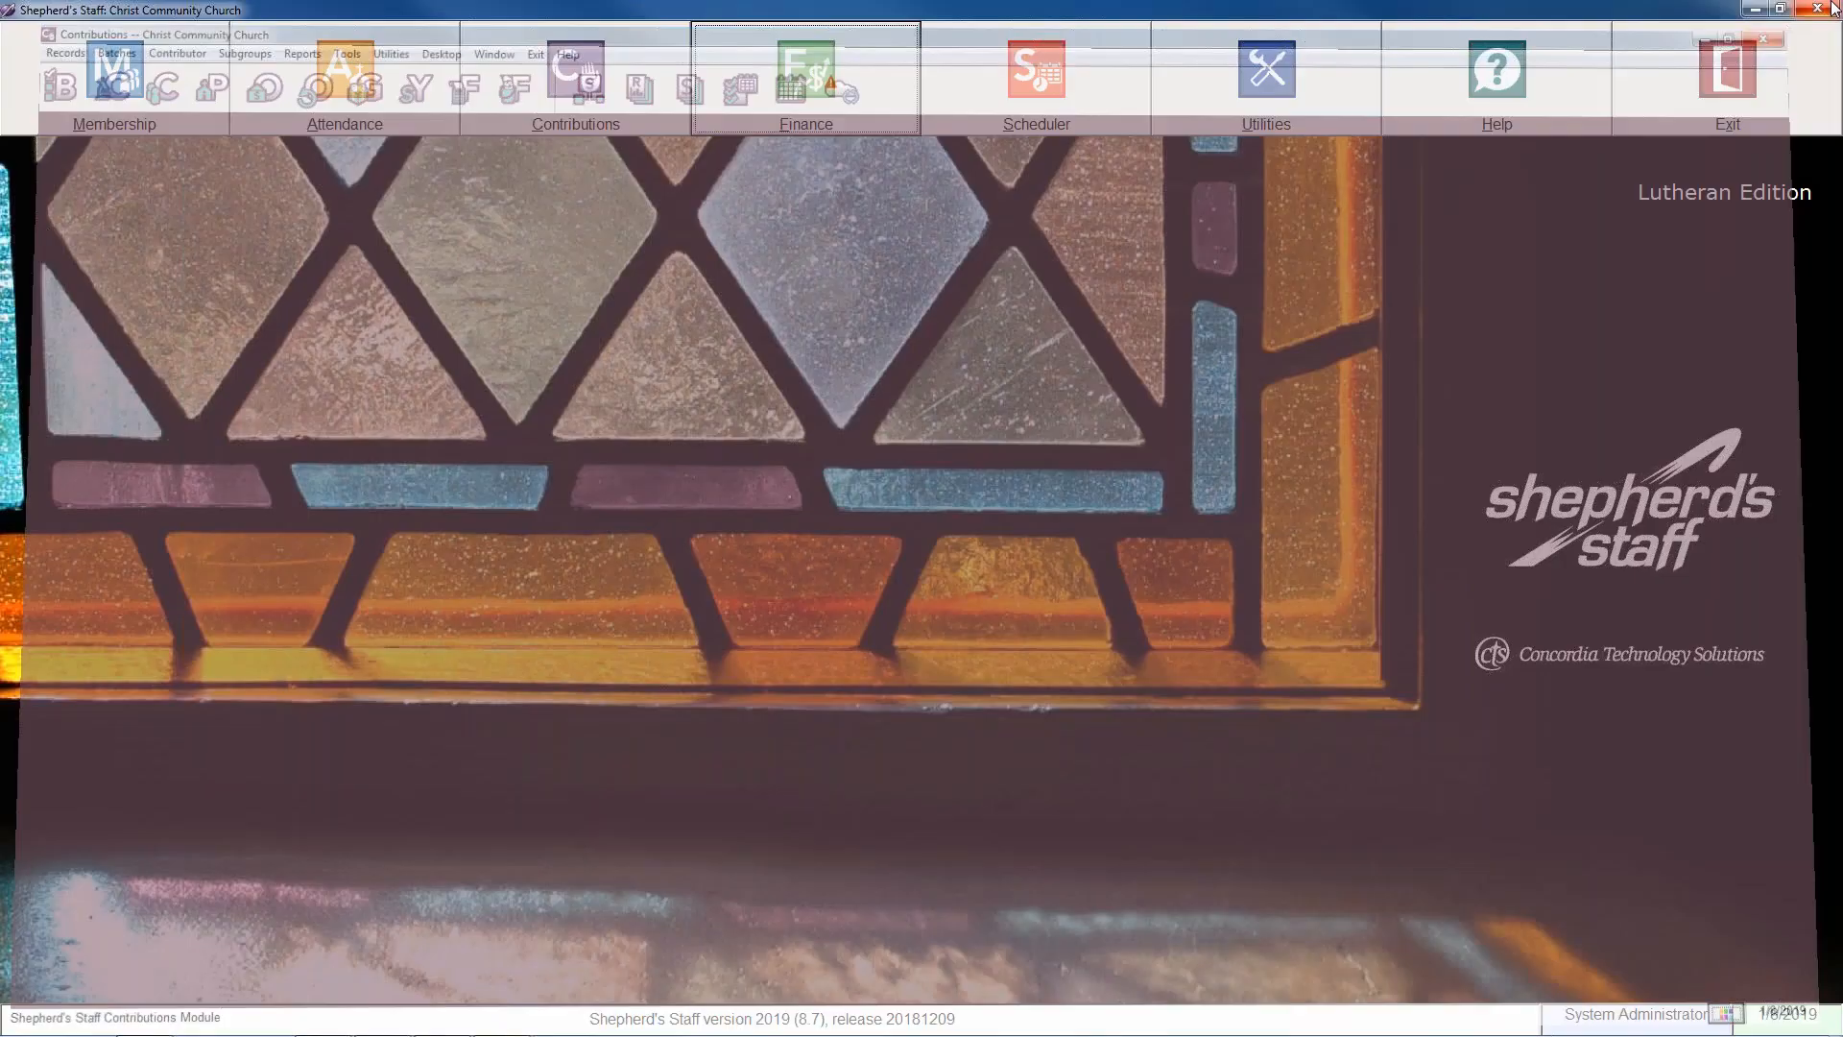
Open the database backup routine and set the backup destination to the last location used.
click(1294, 106)
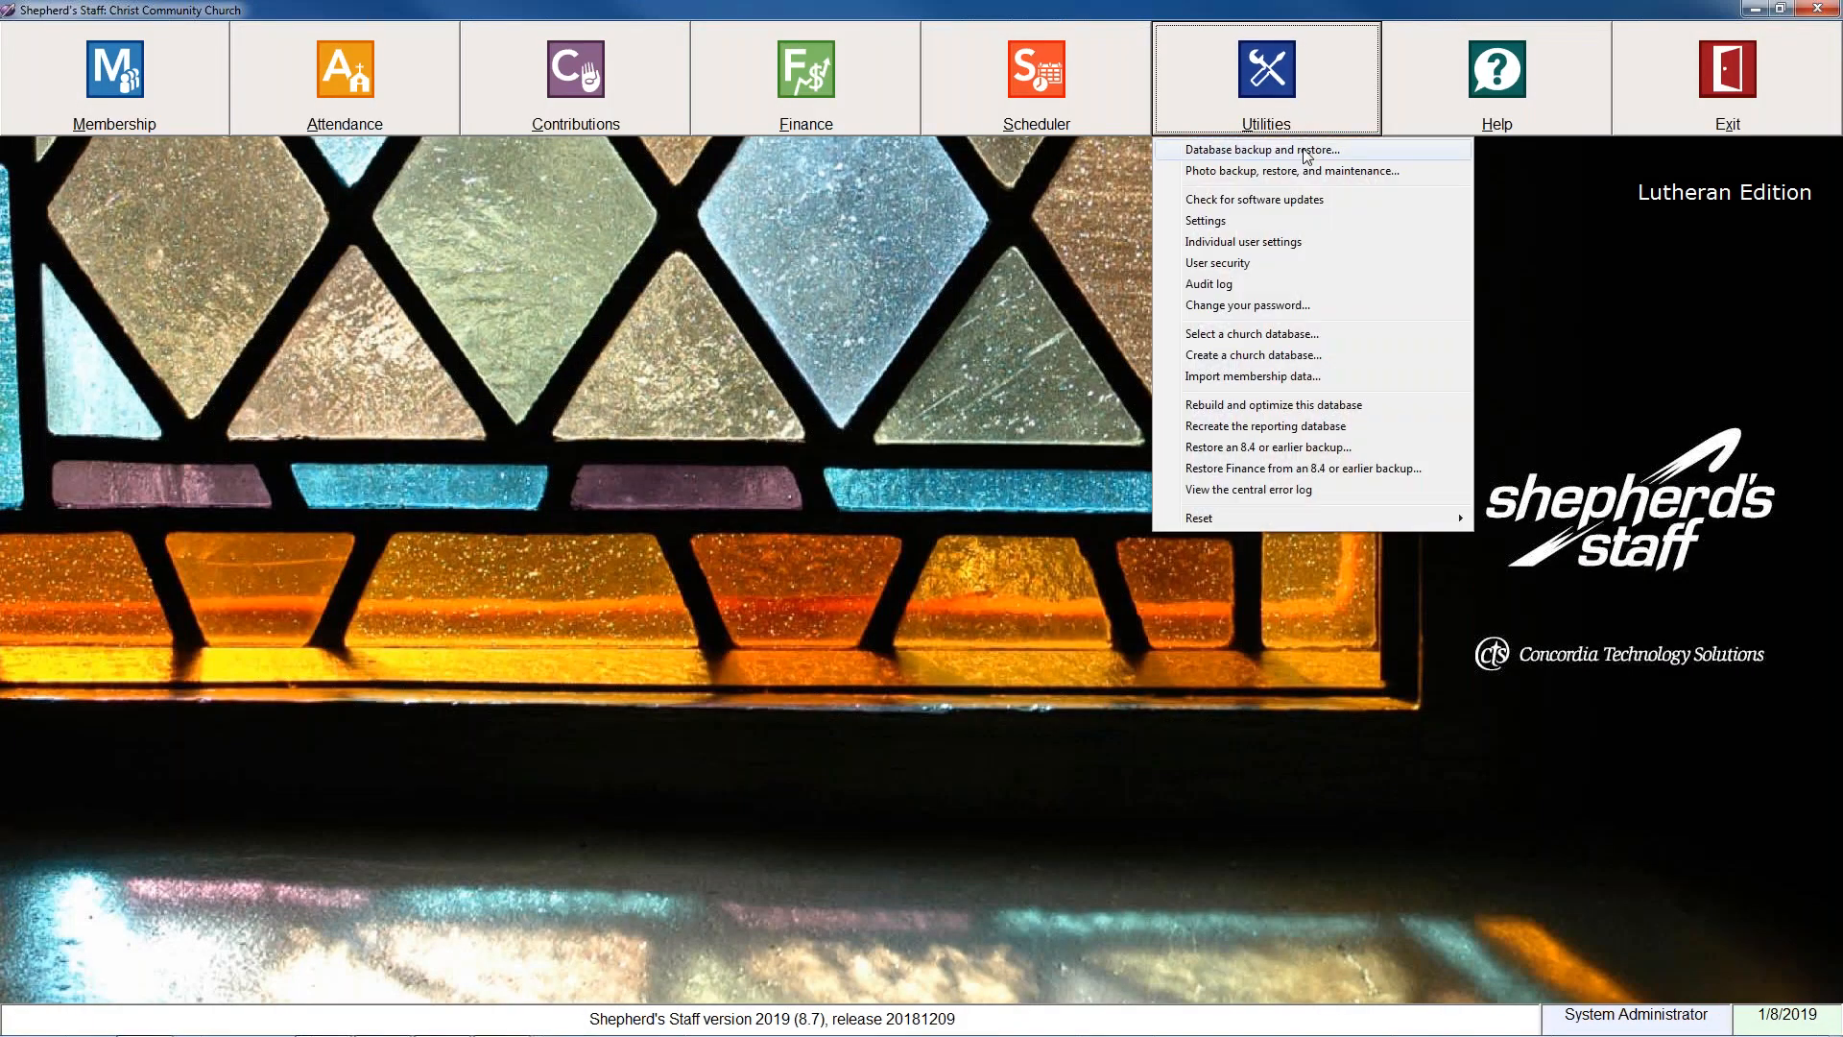
click(1308, 152)
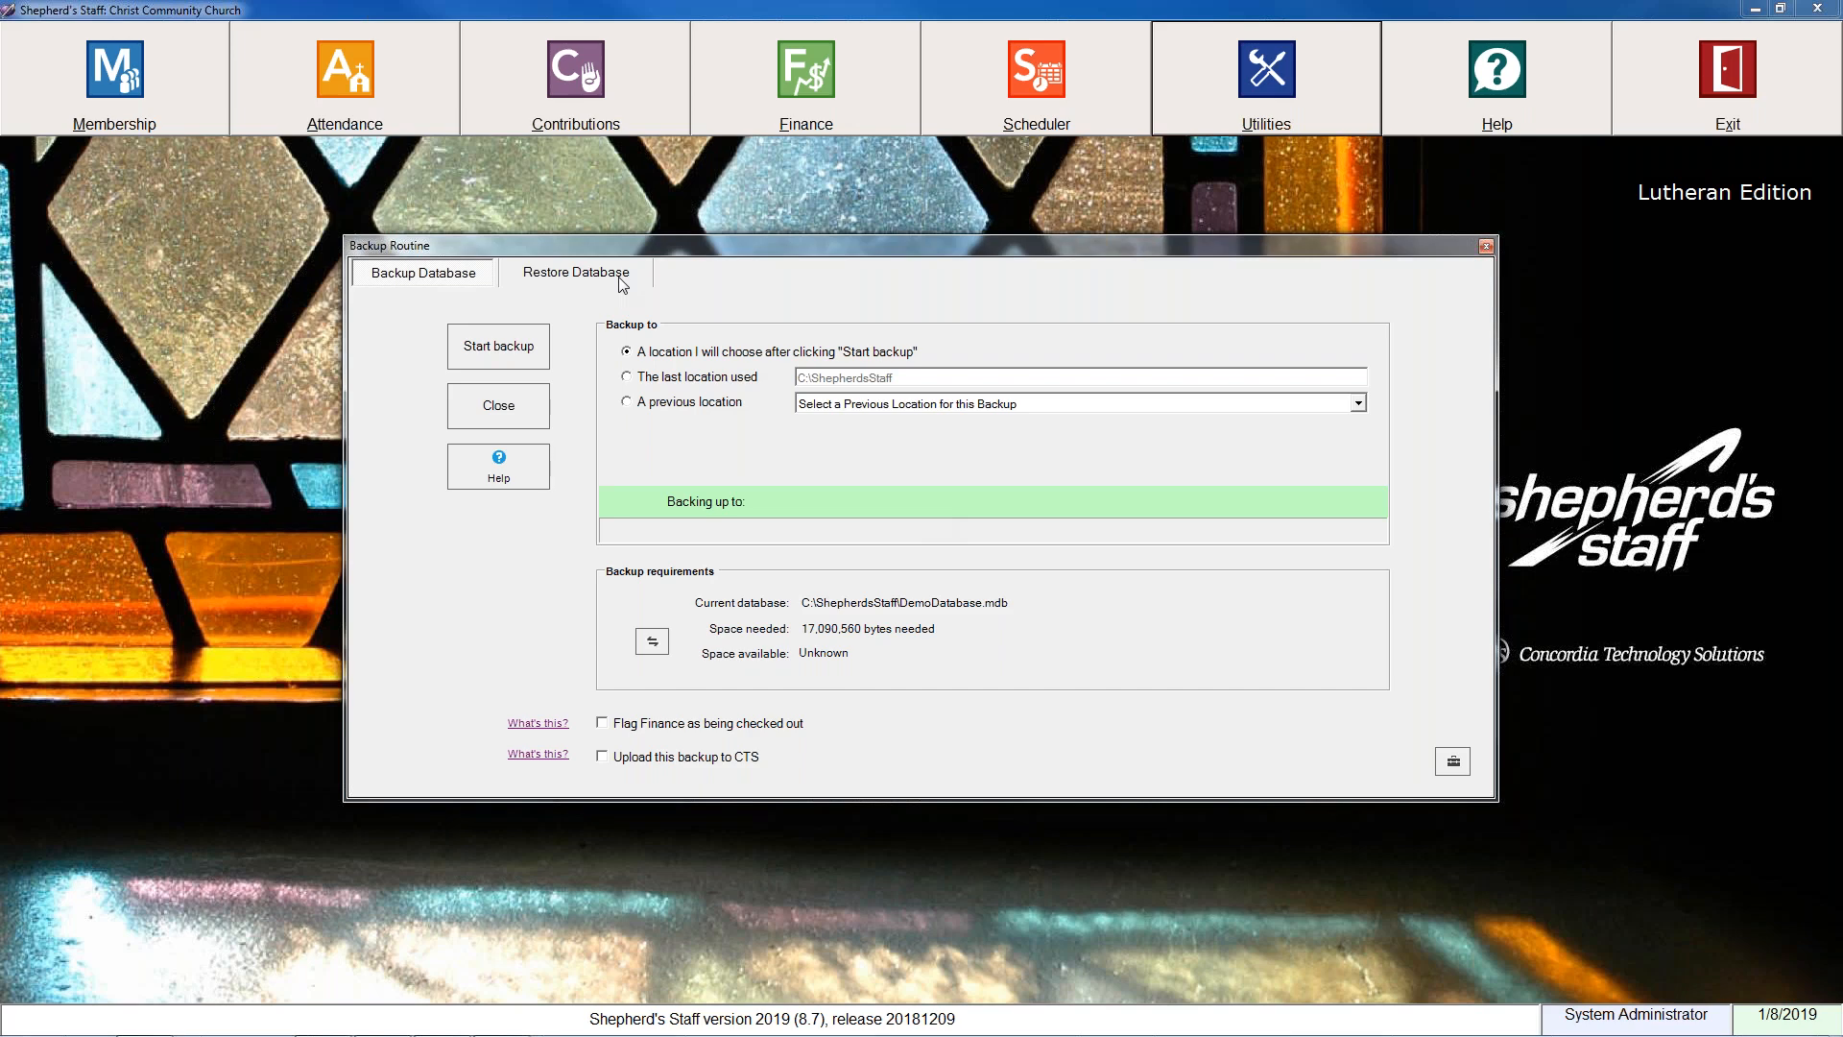
click(626, 377)
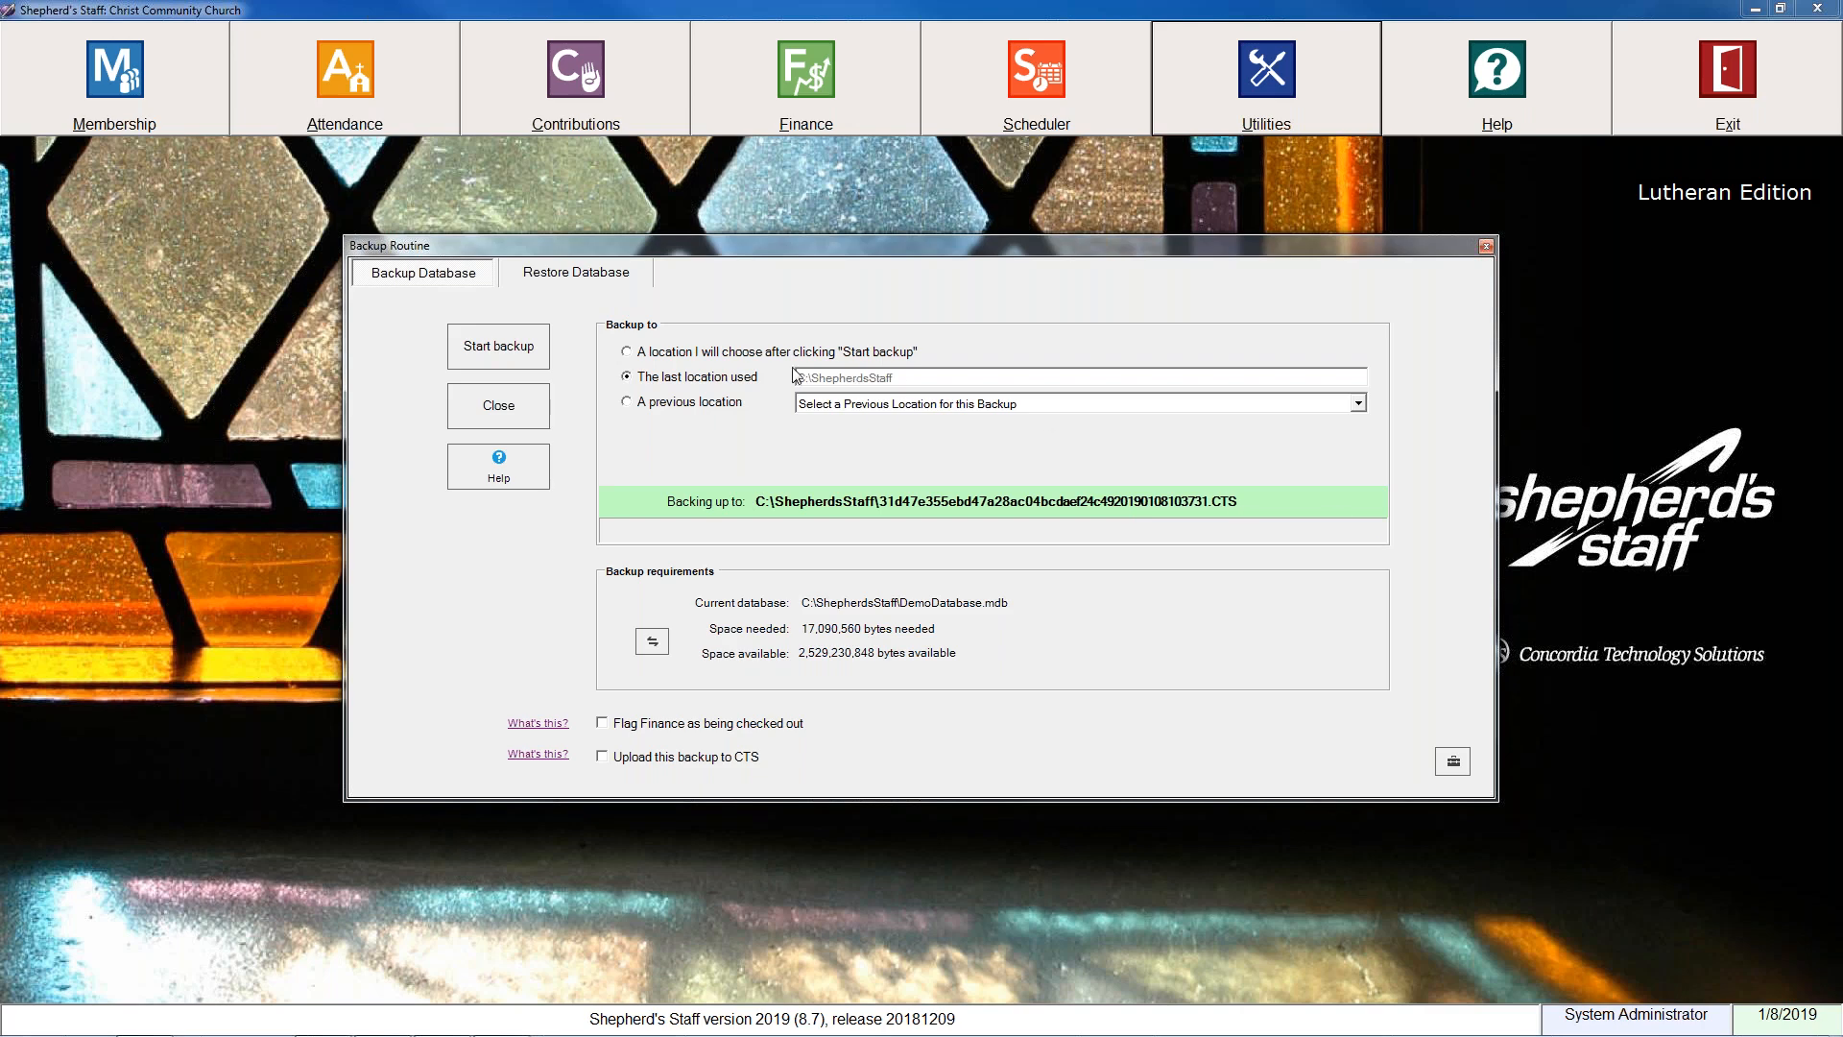
click(627, 354)
click(529, 350)
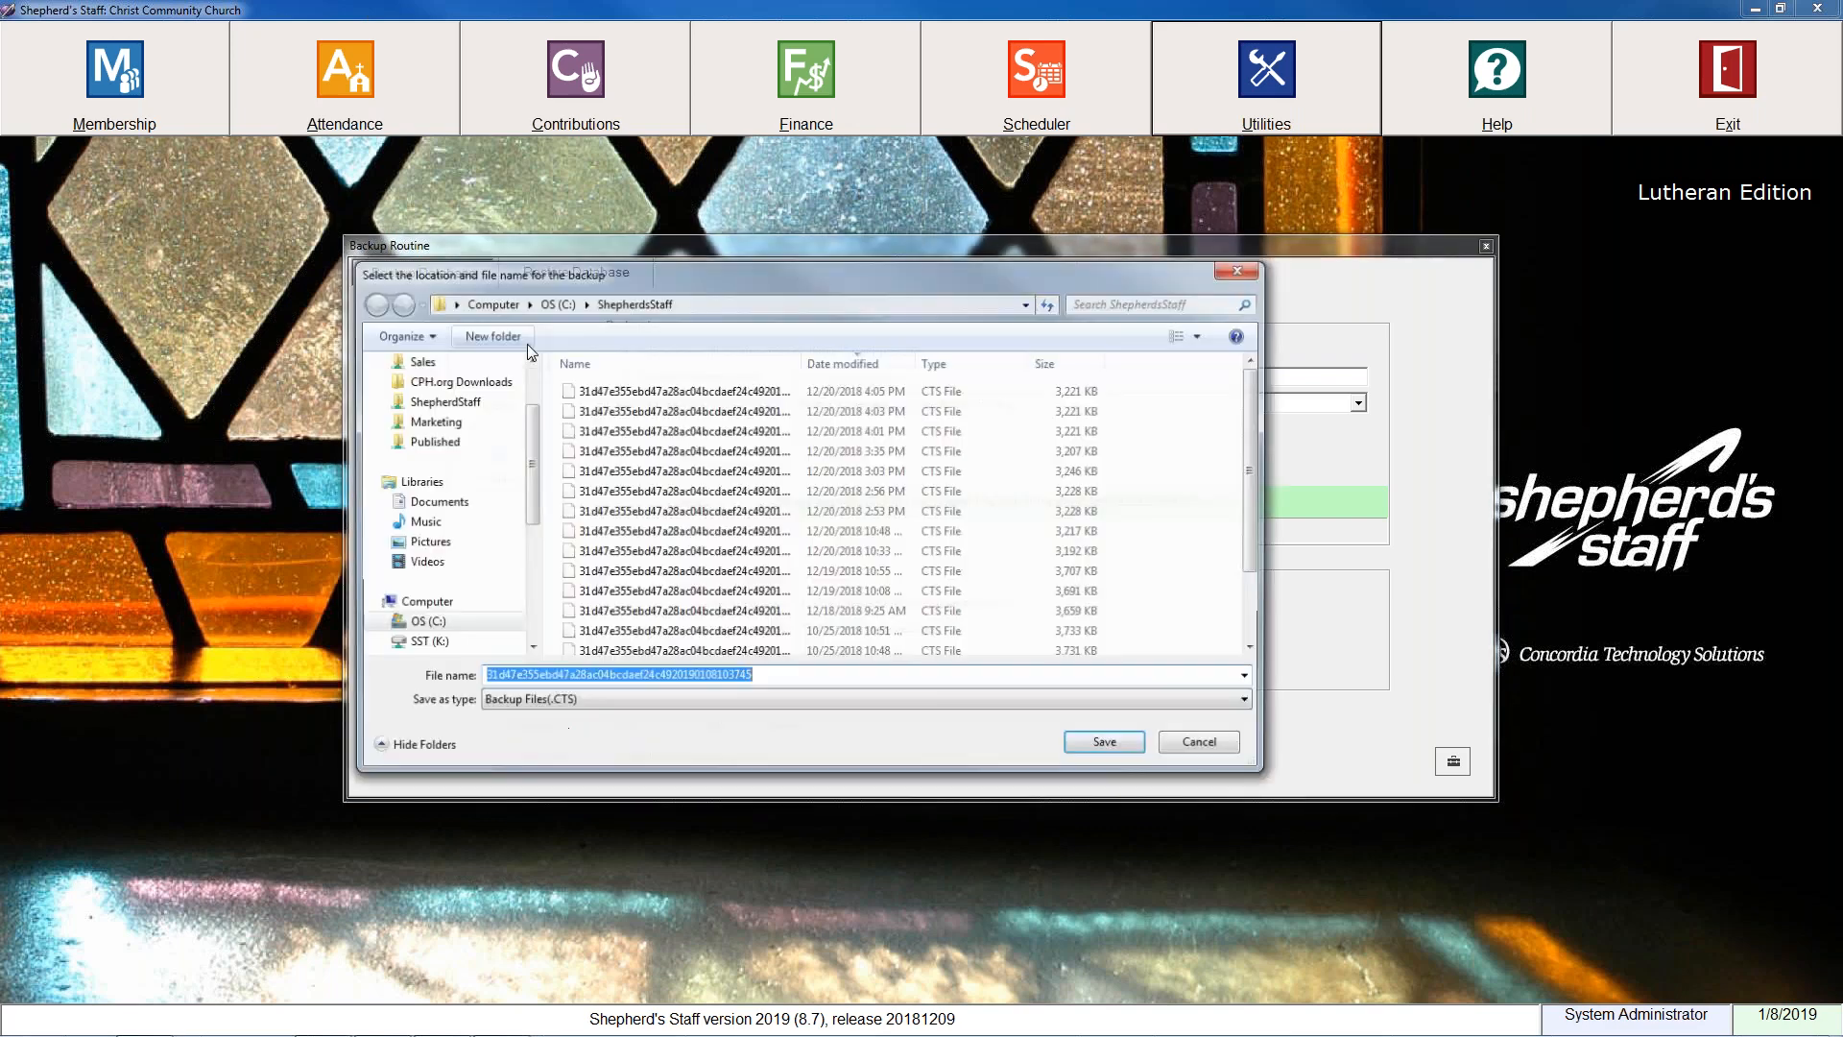
drag(528, 468, 523, 410)
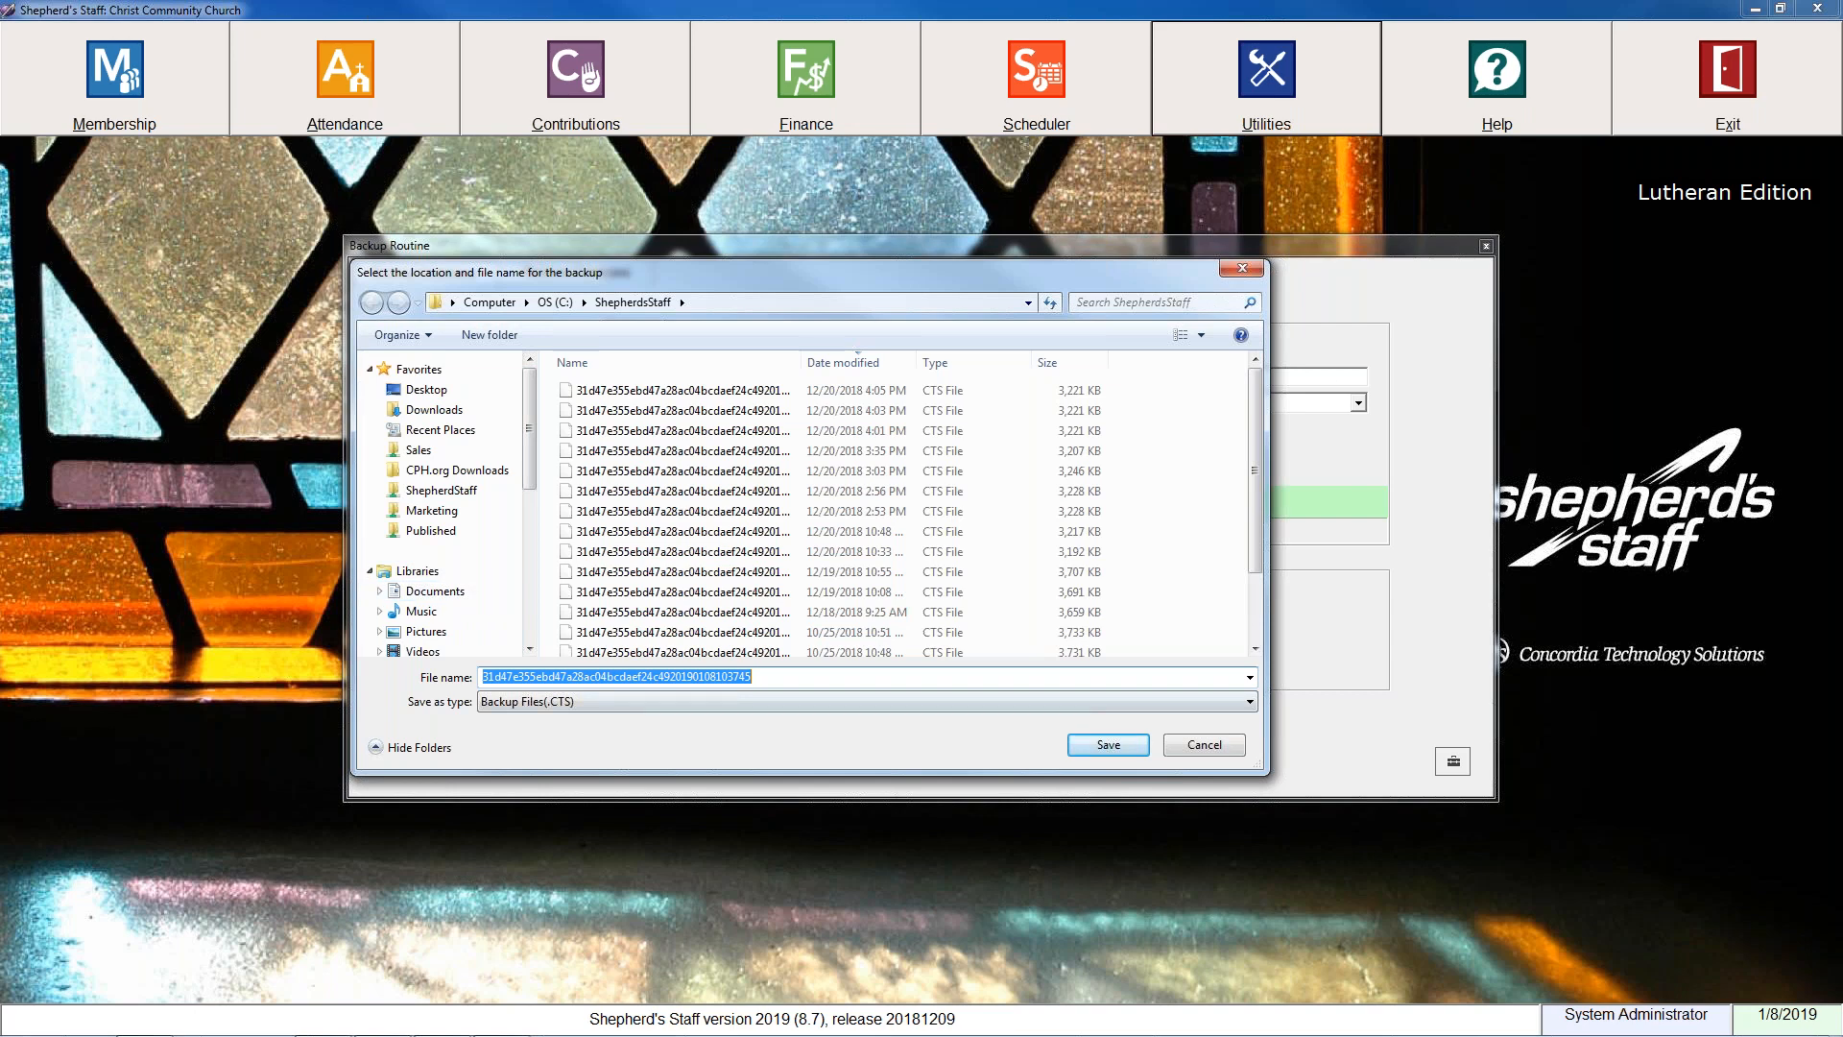
click(1244, 270)
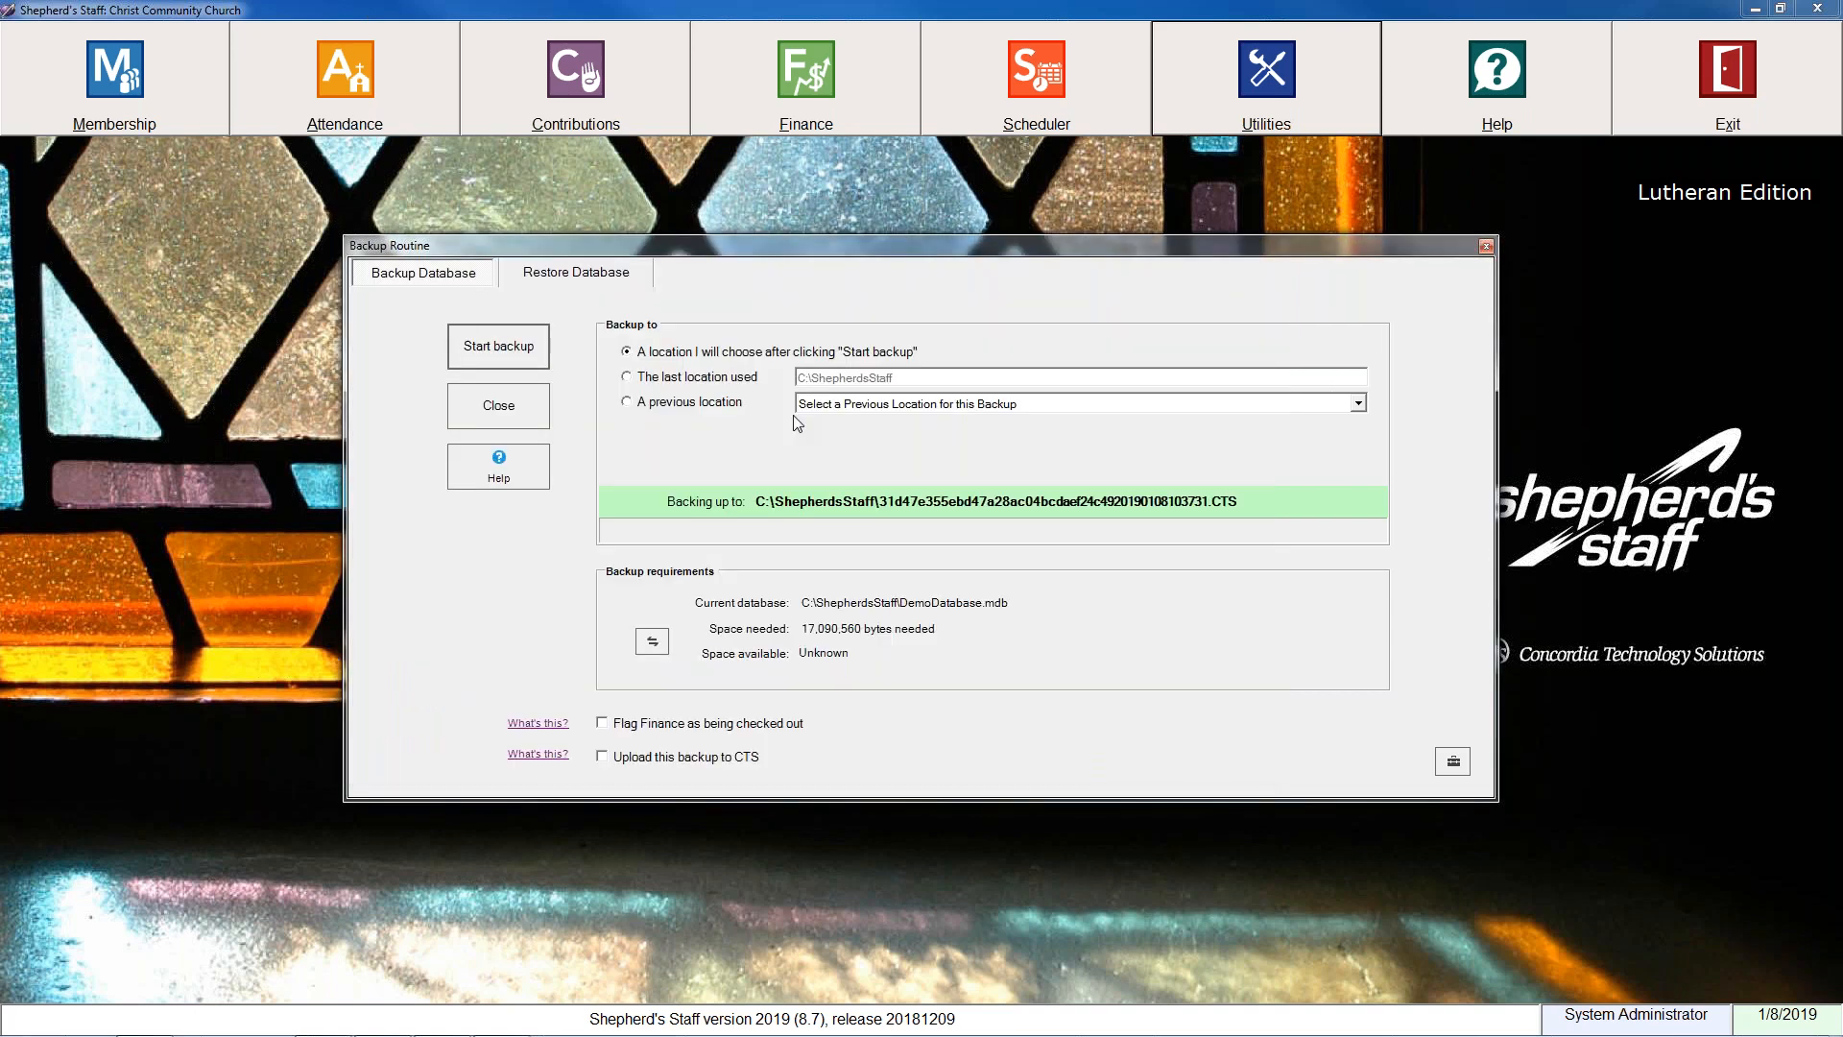
Back up the database to the last location used, C:\ShepherdsStaff, and leave the backup routine.
click(633, 378)
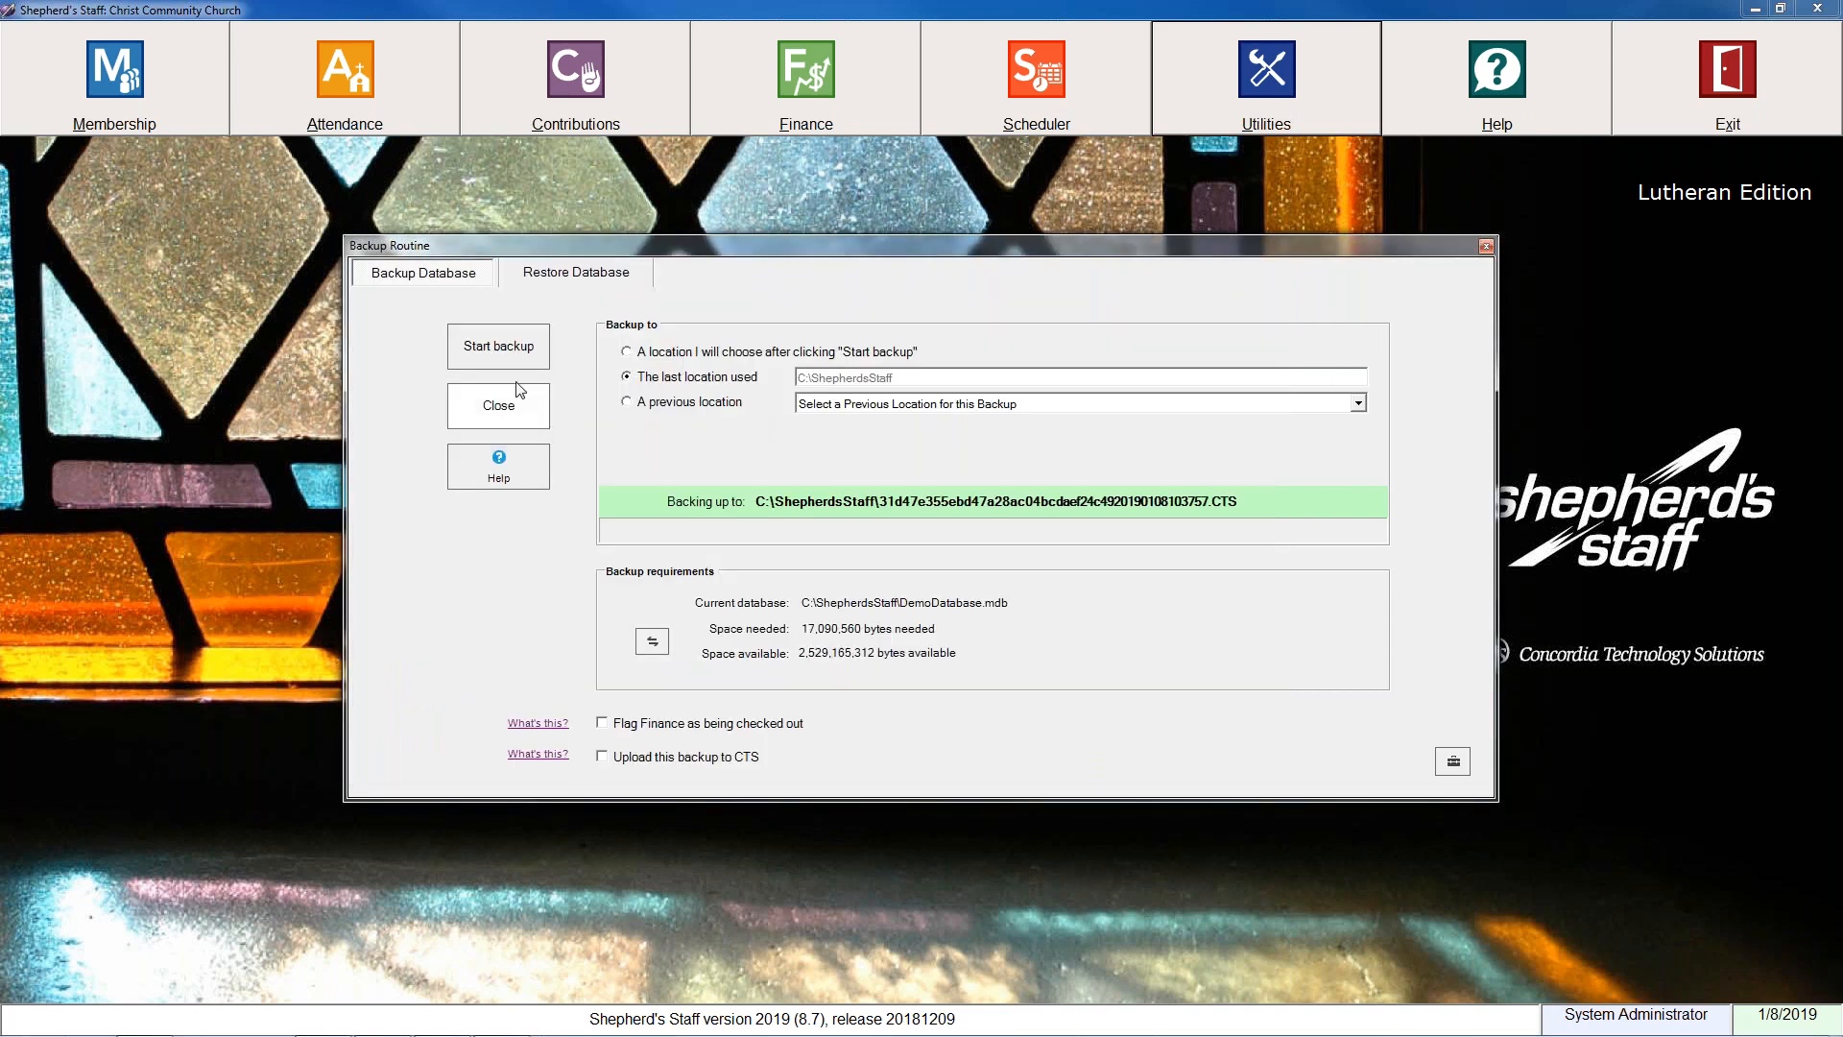
click(500, 351)
click(1025, 601)
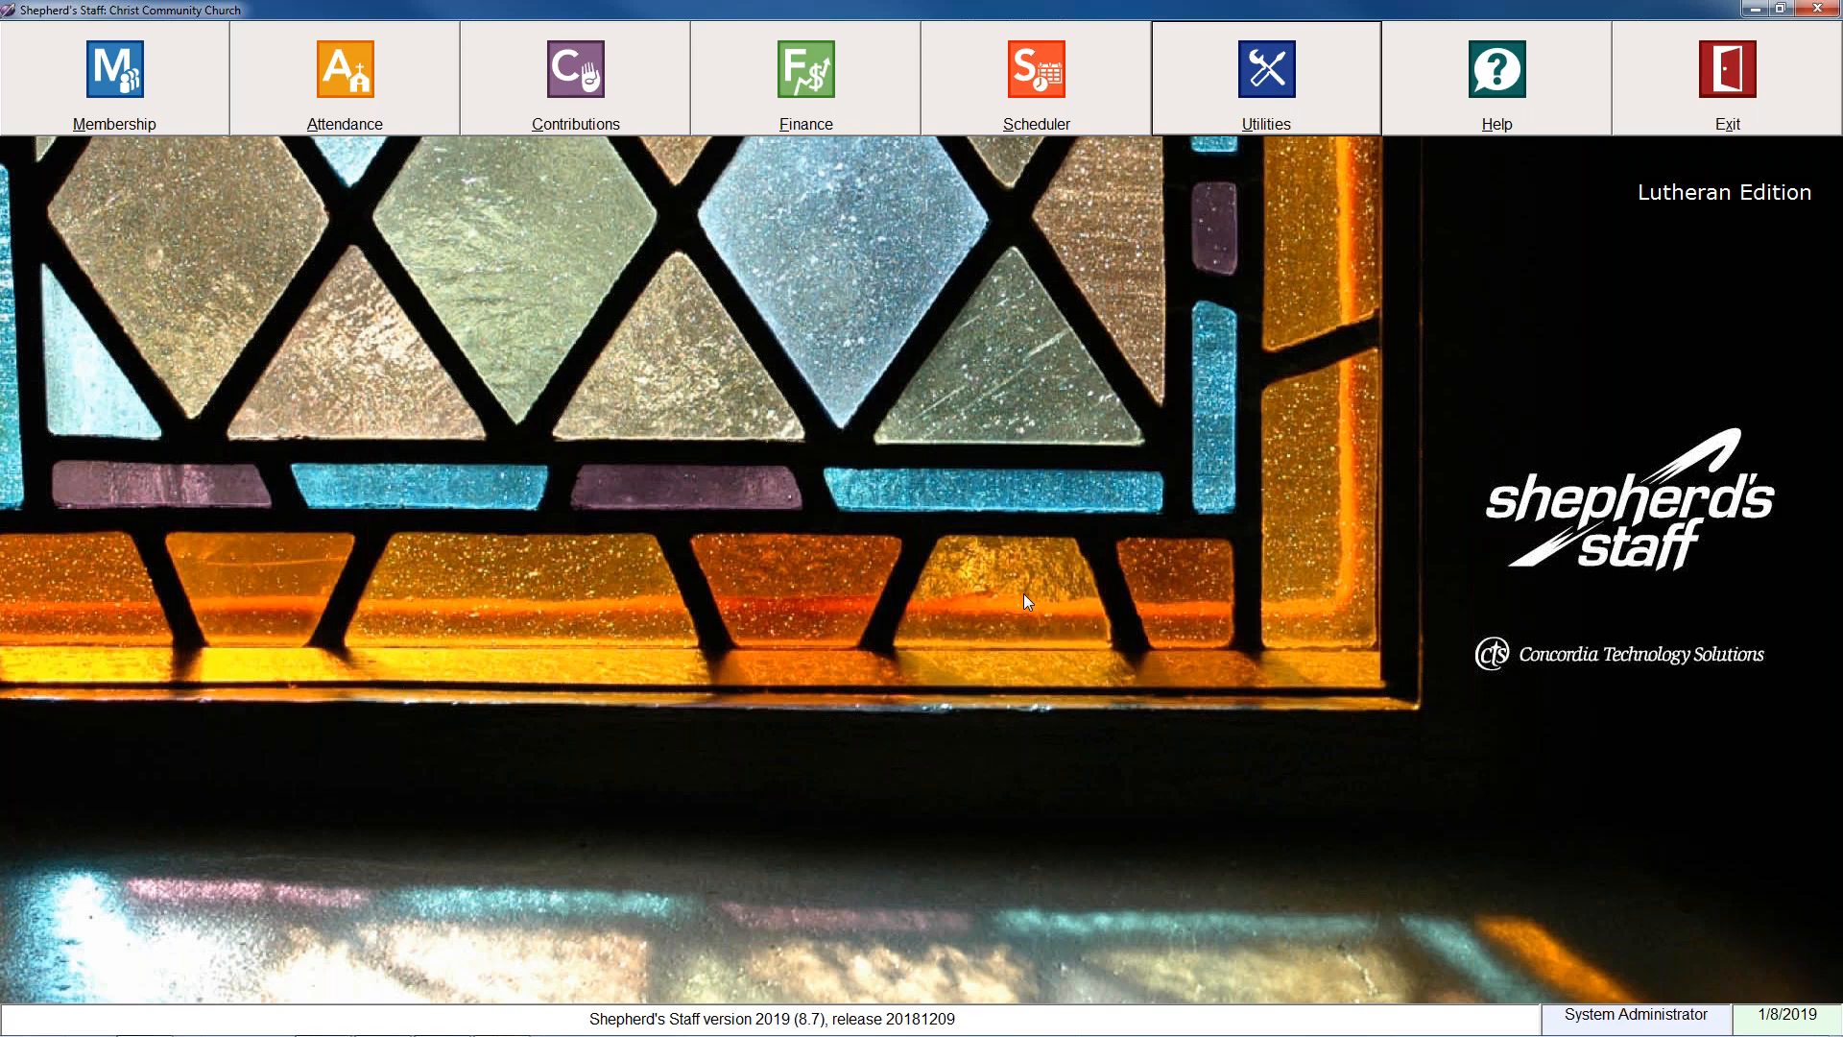
Reopen the Contributions module and start using next year's envelope numbers, confirming their activation.
click(553, 85)
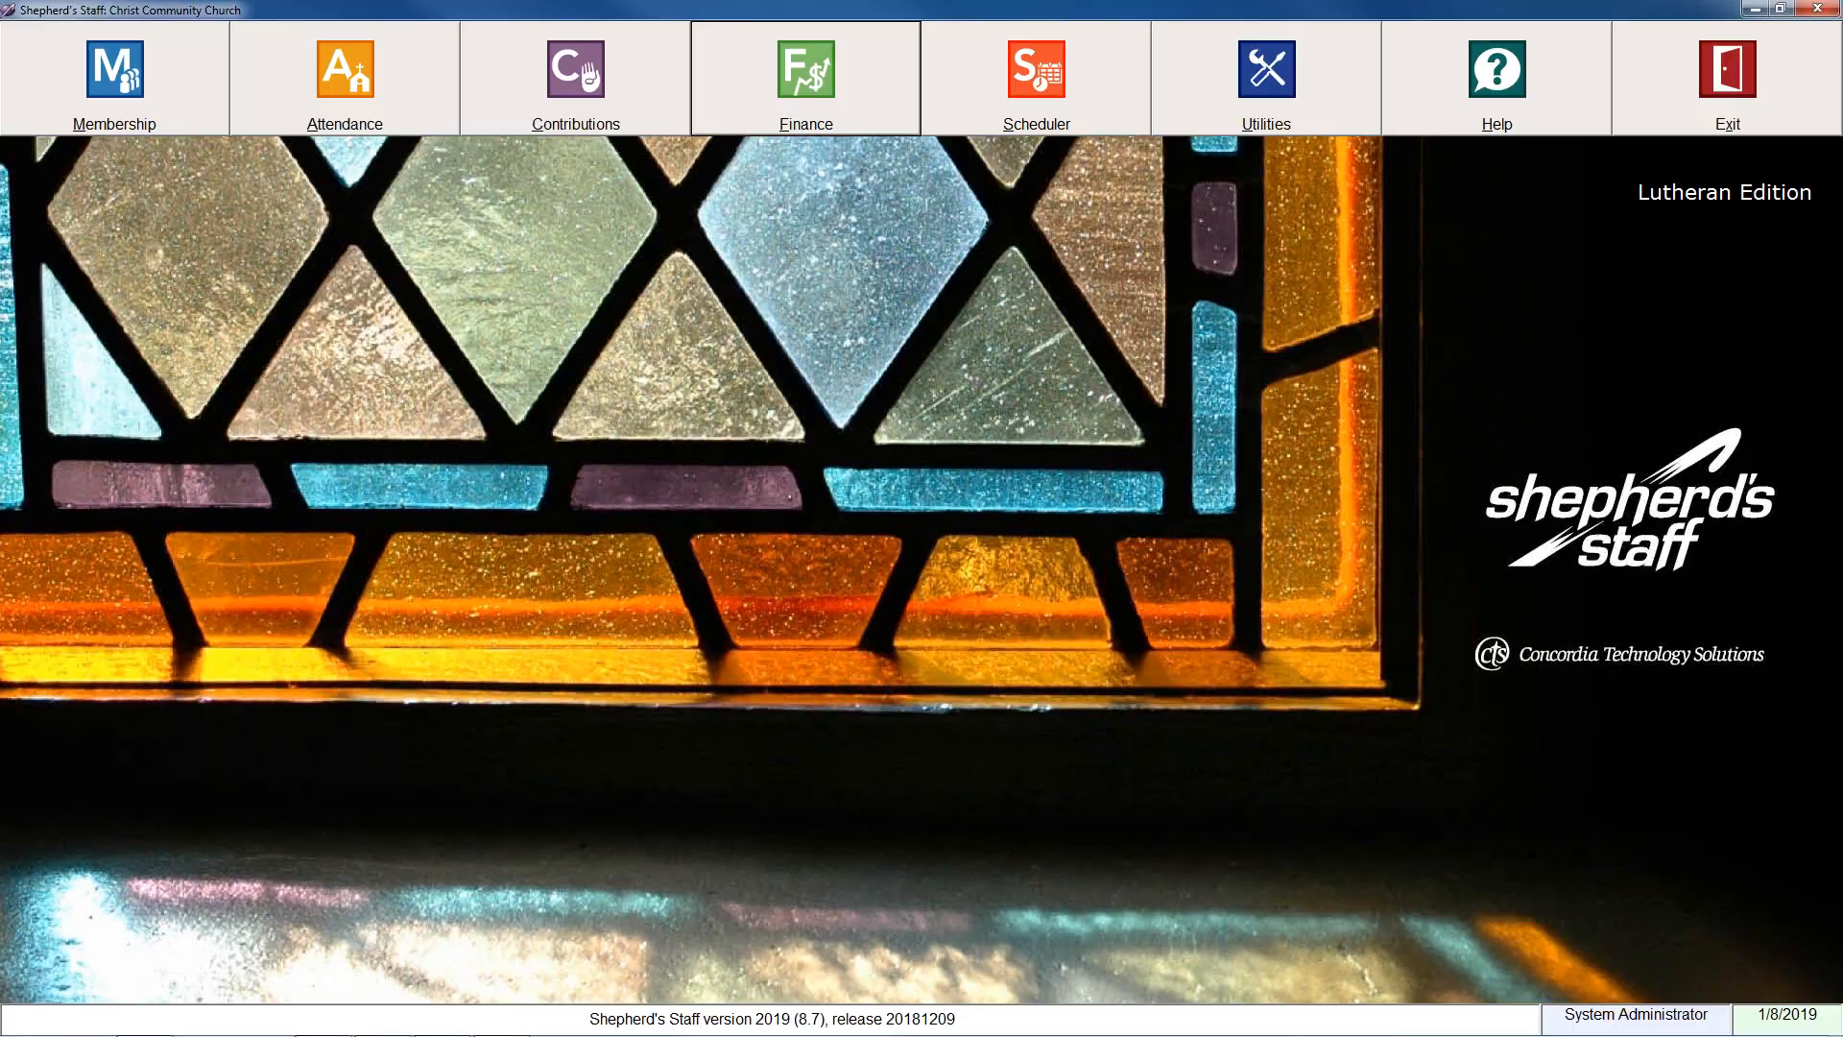
click(367, 30)
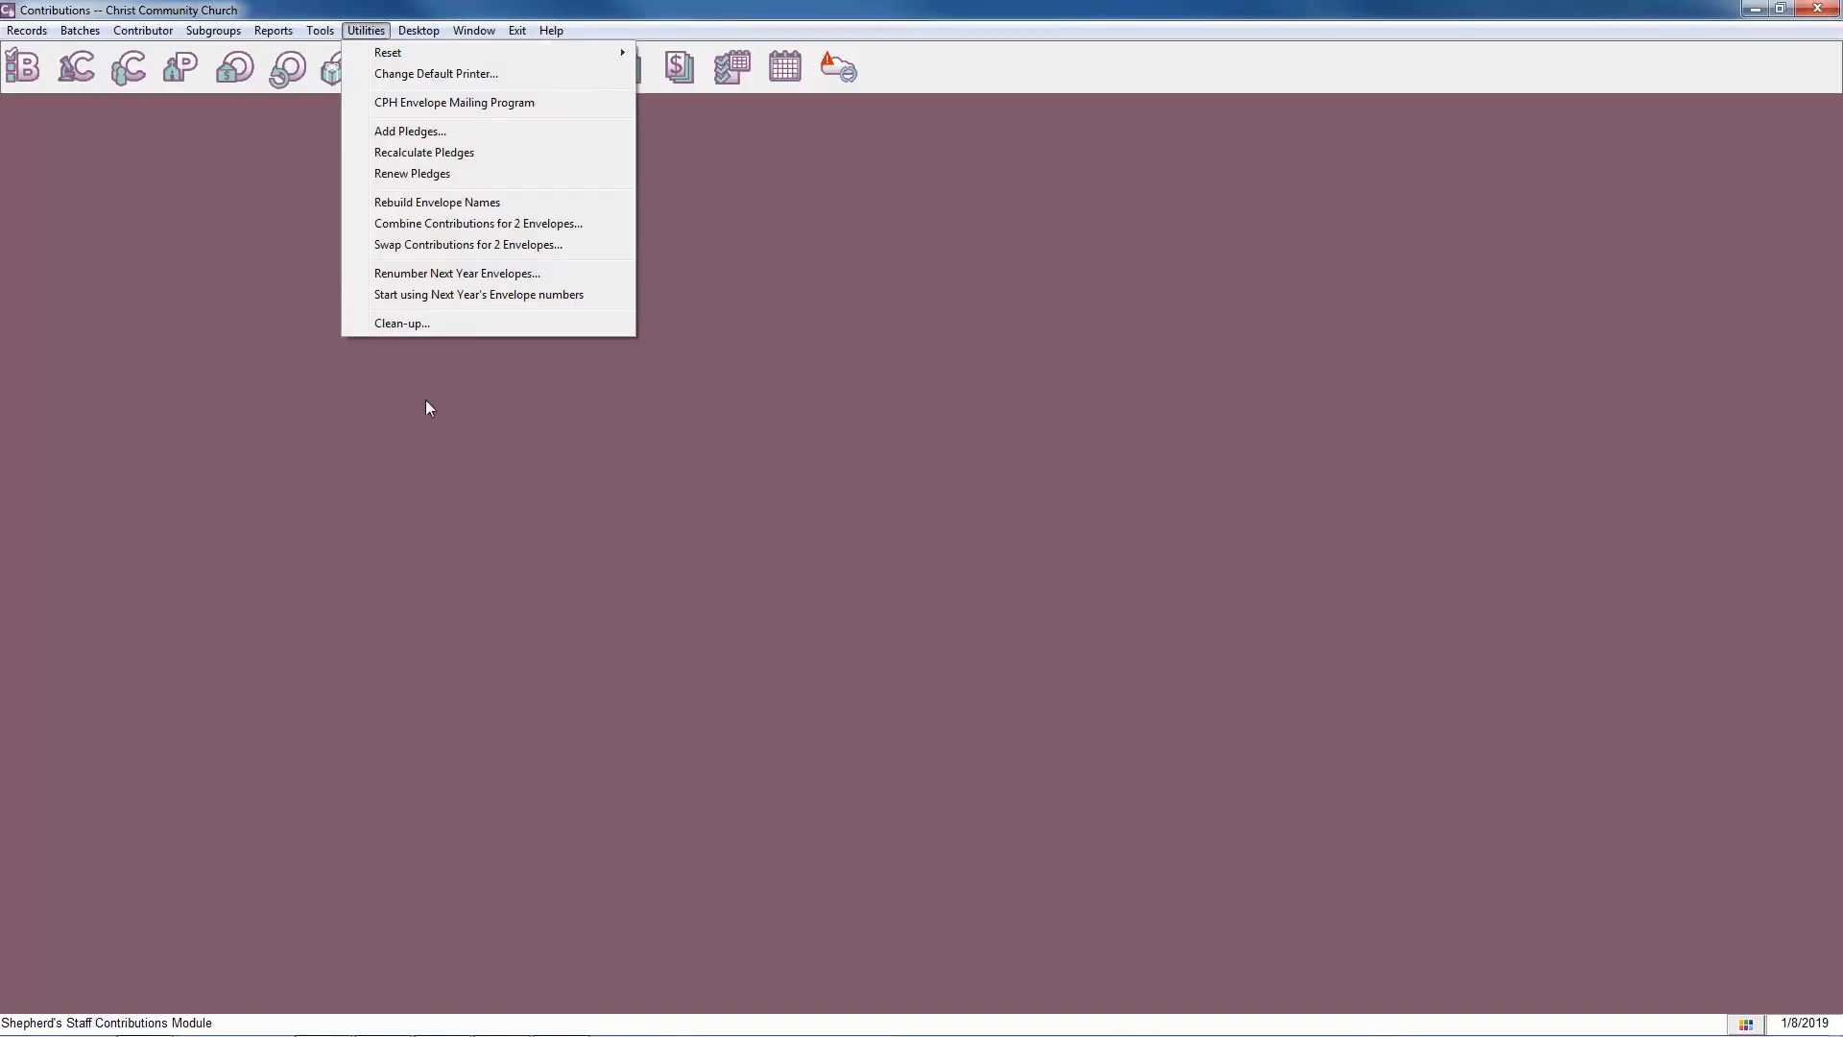
click(469, 296)
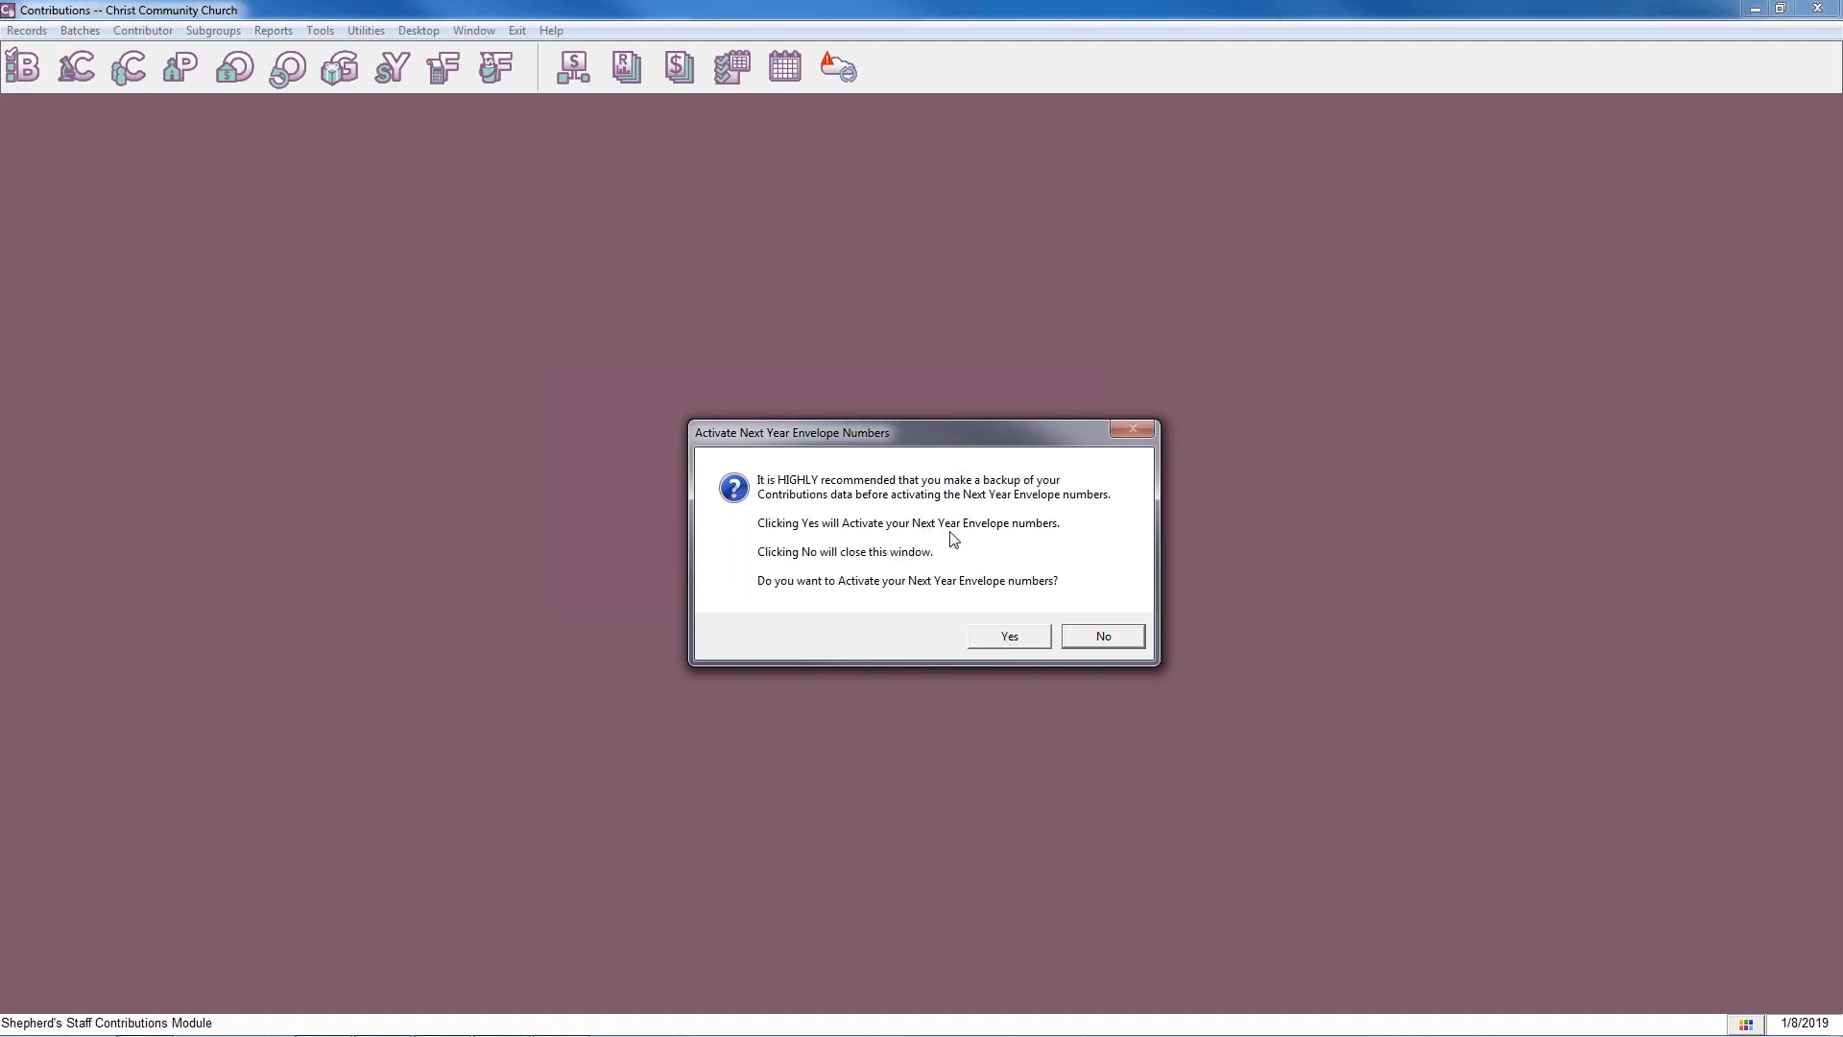
click(1034, 640)
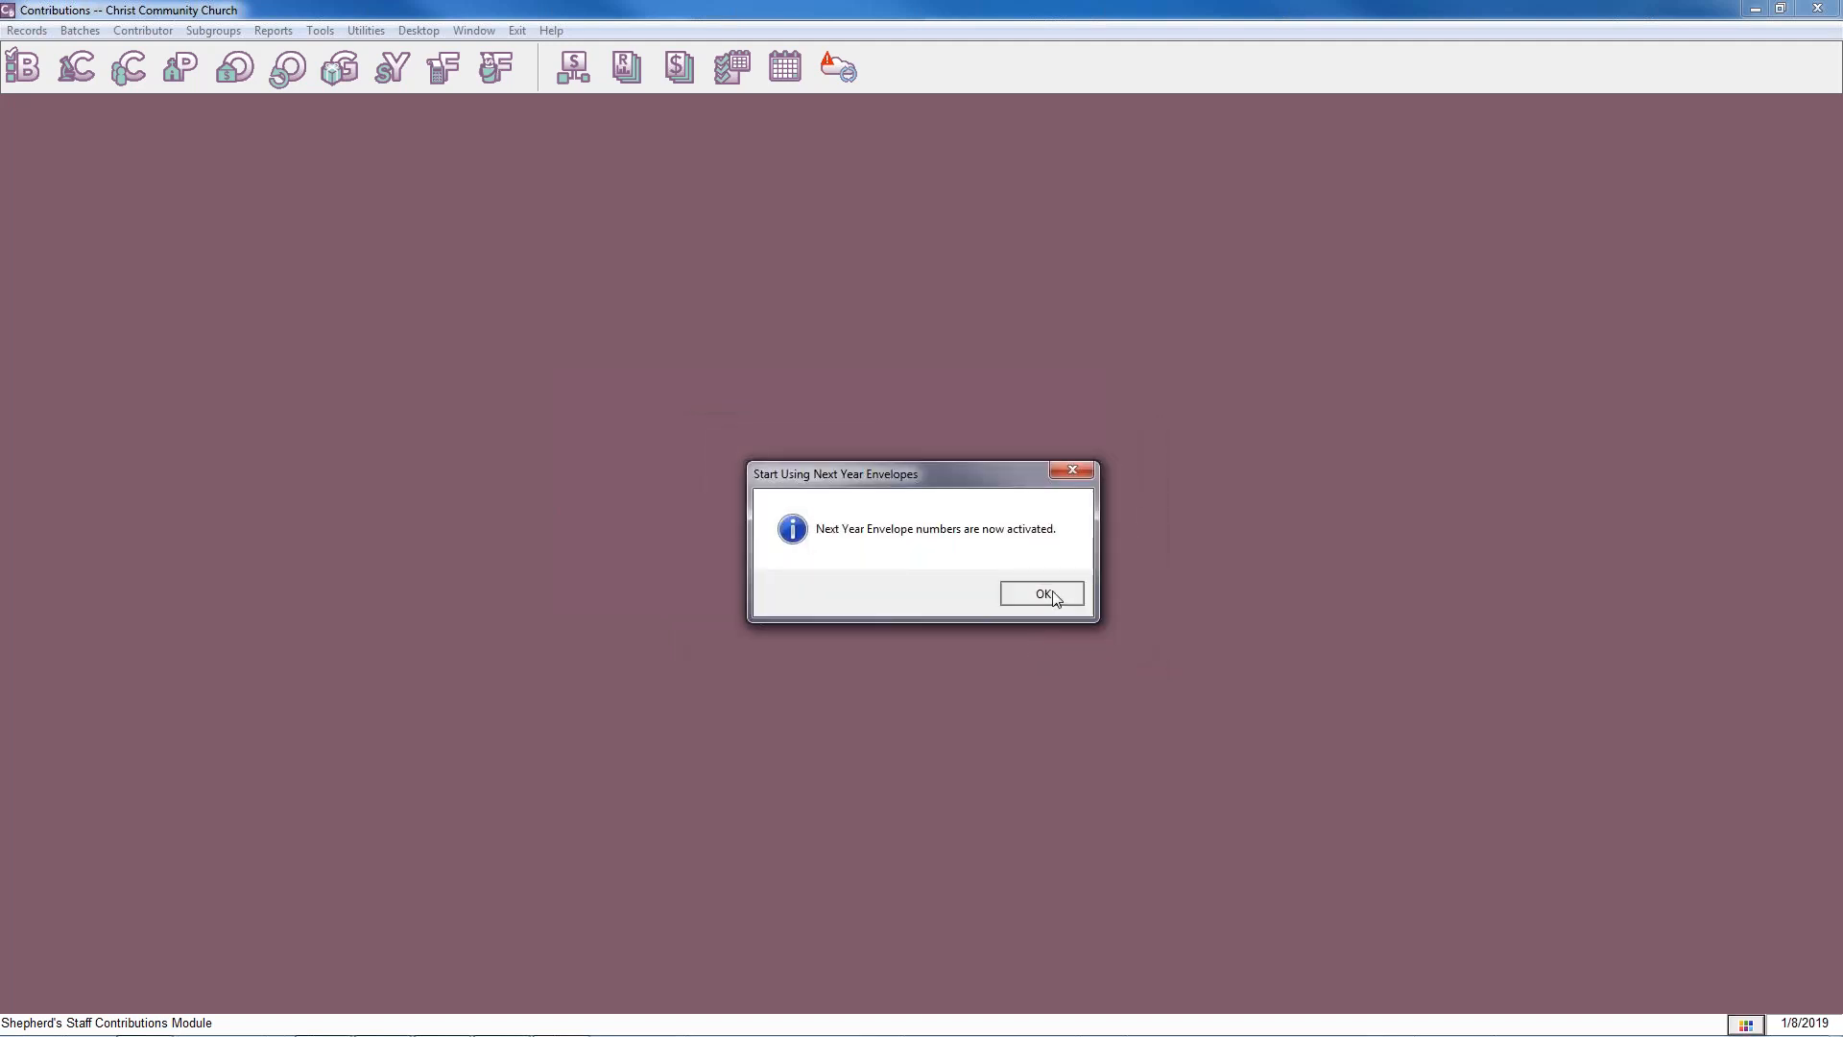
click(1041, 593)
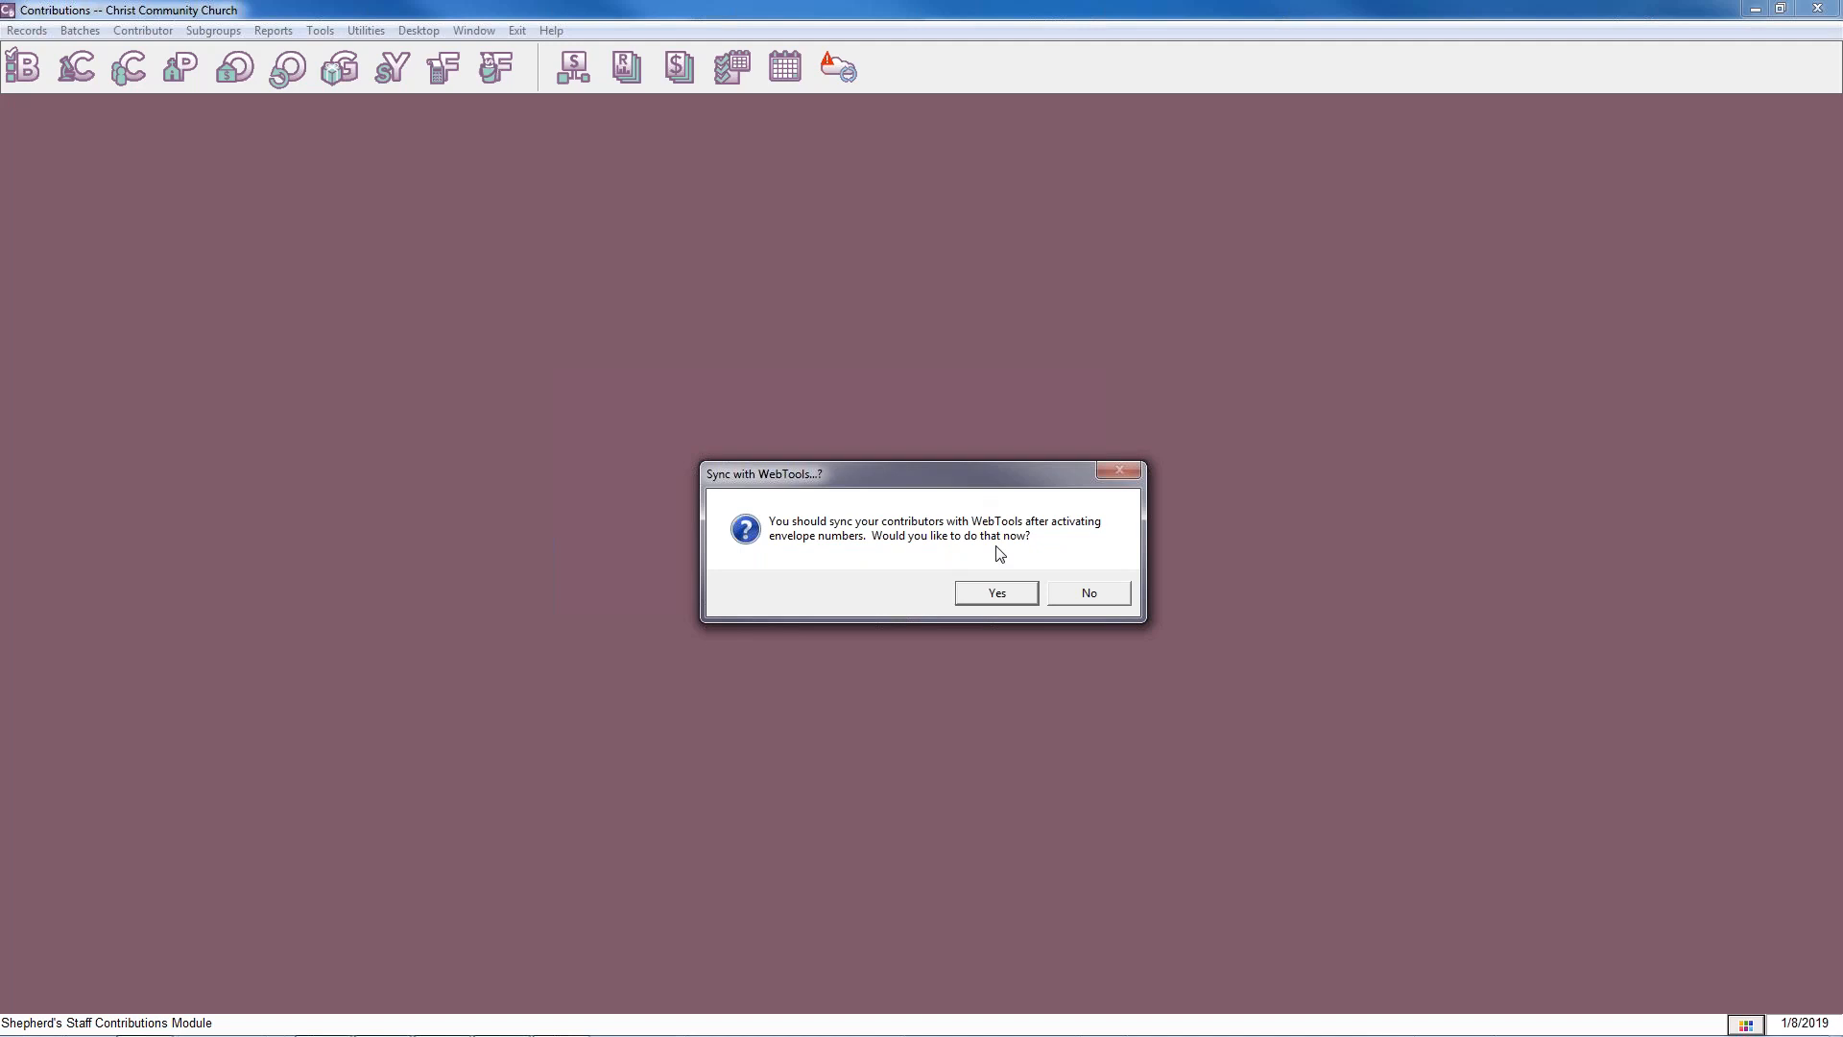
Accept the offer to sync the contributors with WebTools, run the sync, and close the WebTools window.
click(1004, 597)
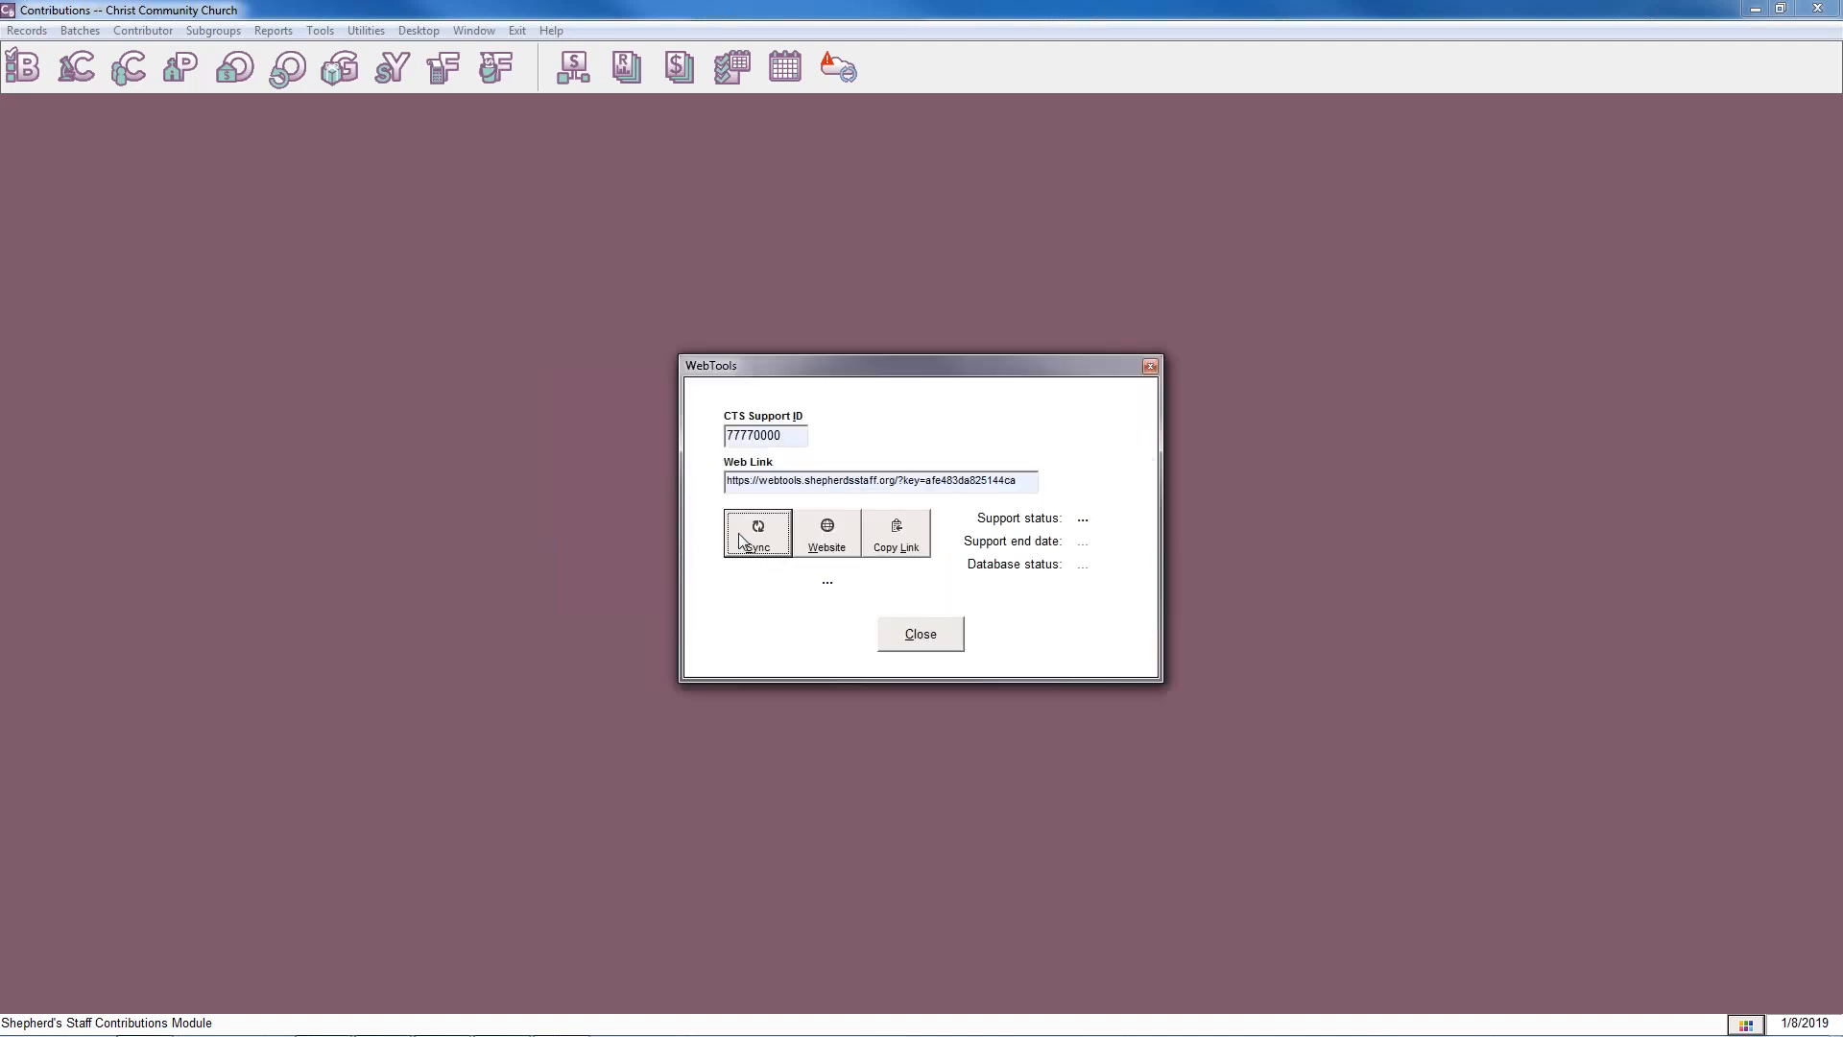
click(739, 541)
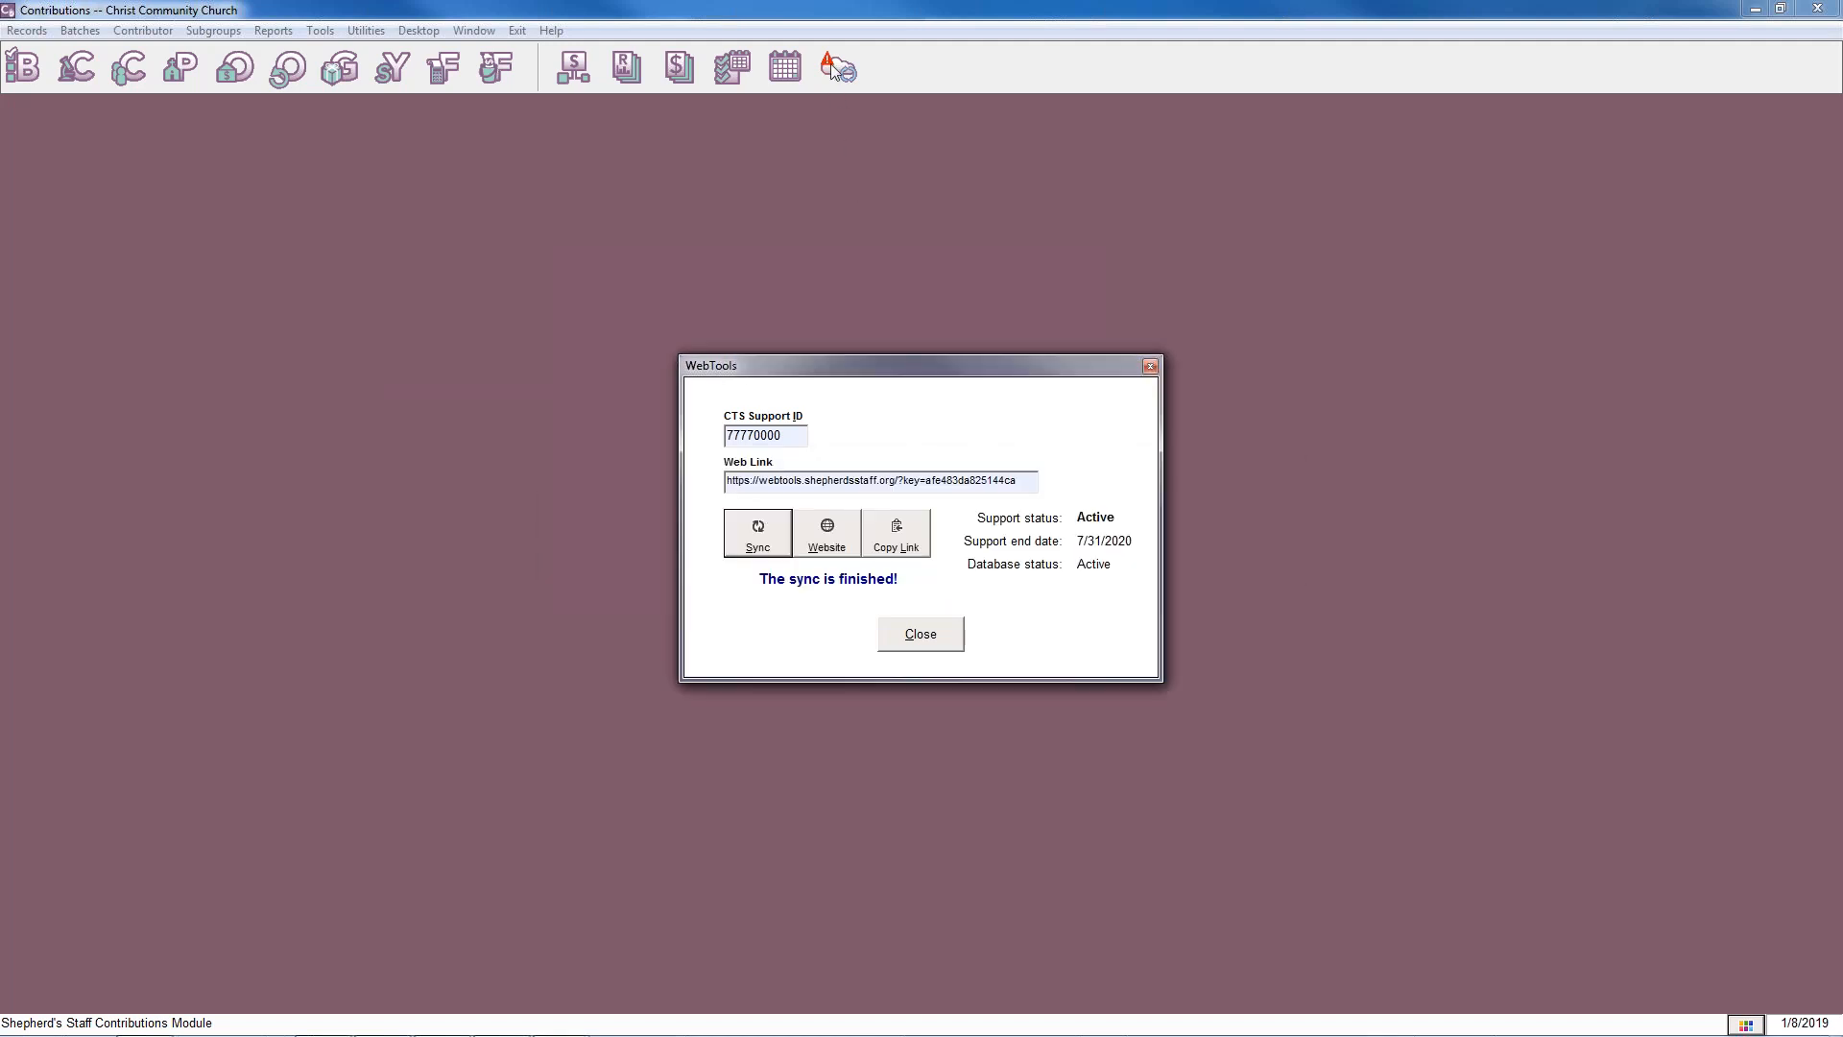
click(920, 635)
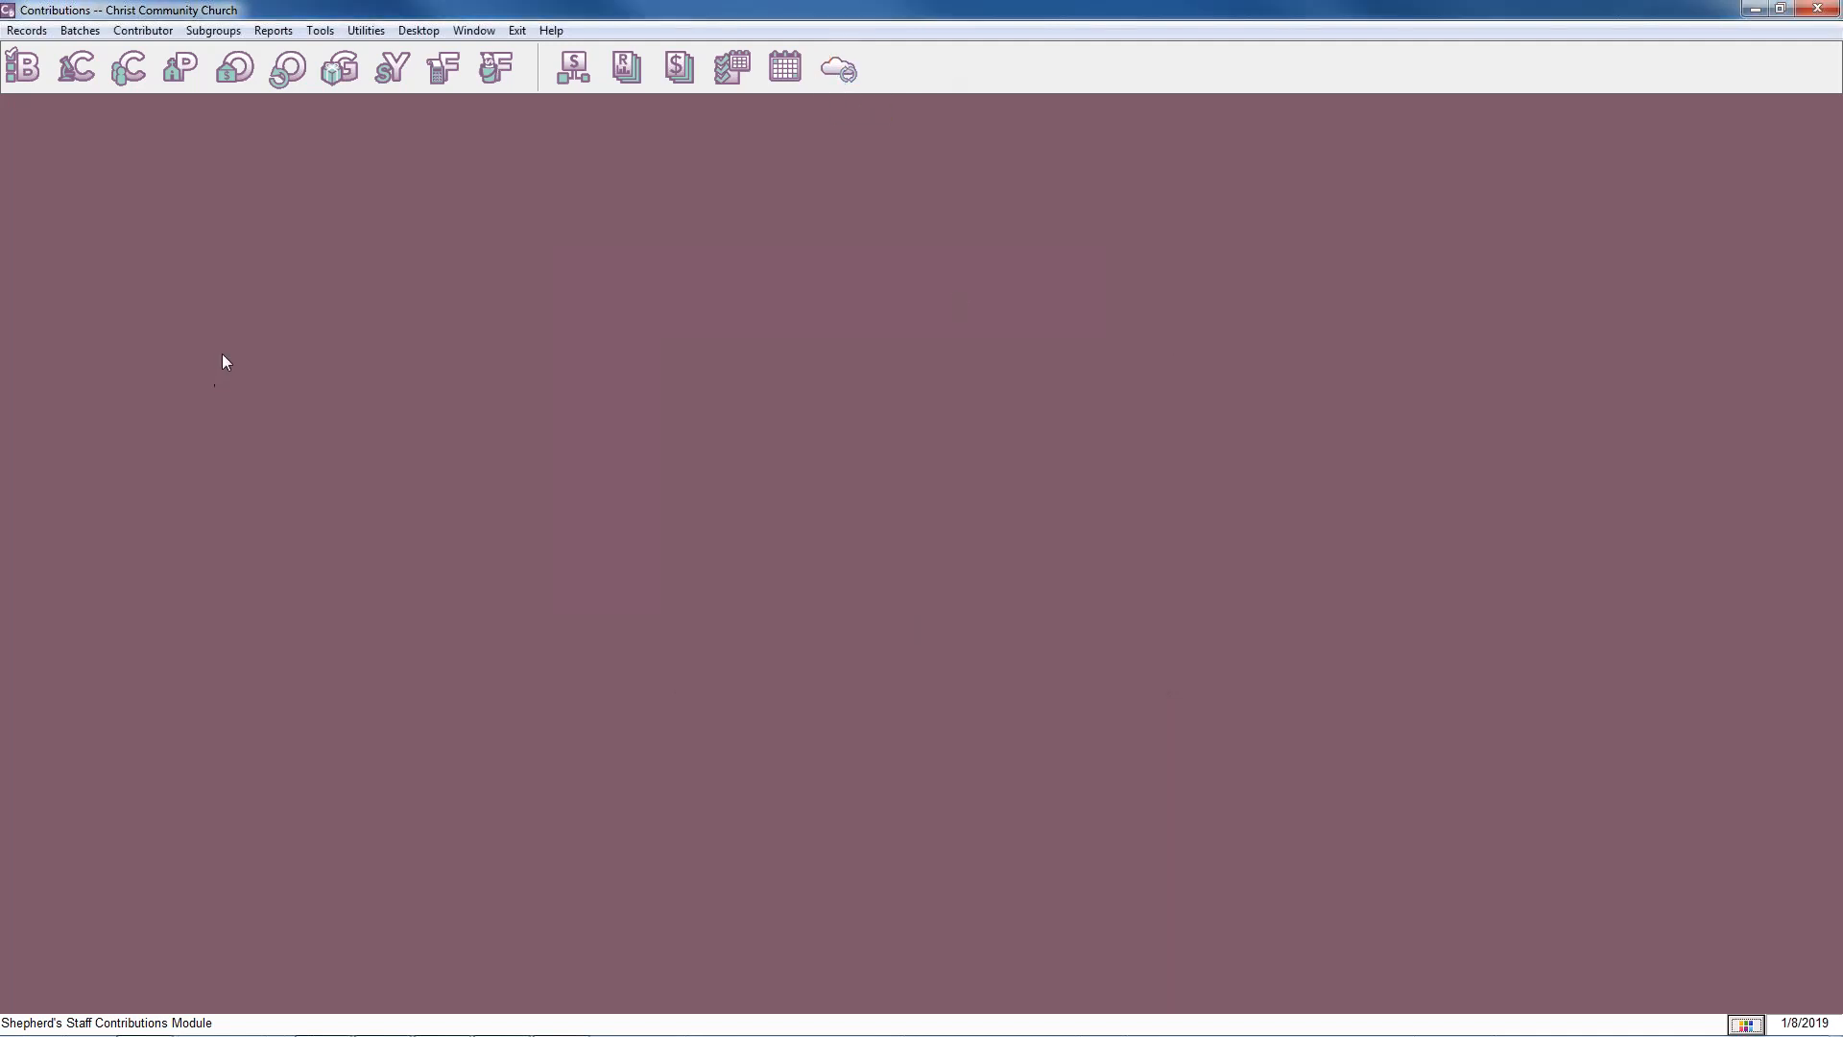
Check the current and next-year envelope numbers in the Contributor Records list, and close the list and the Contributions module.
click(135, 84)
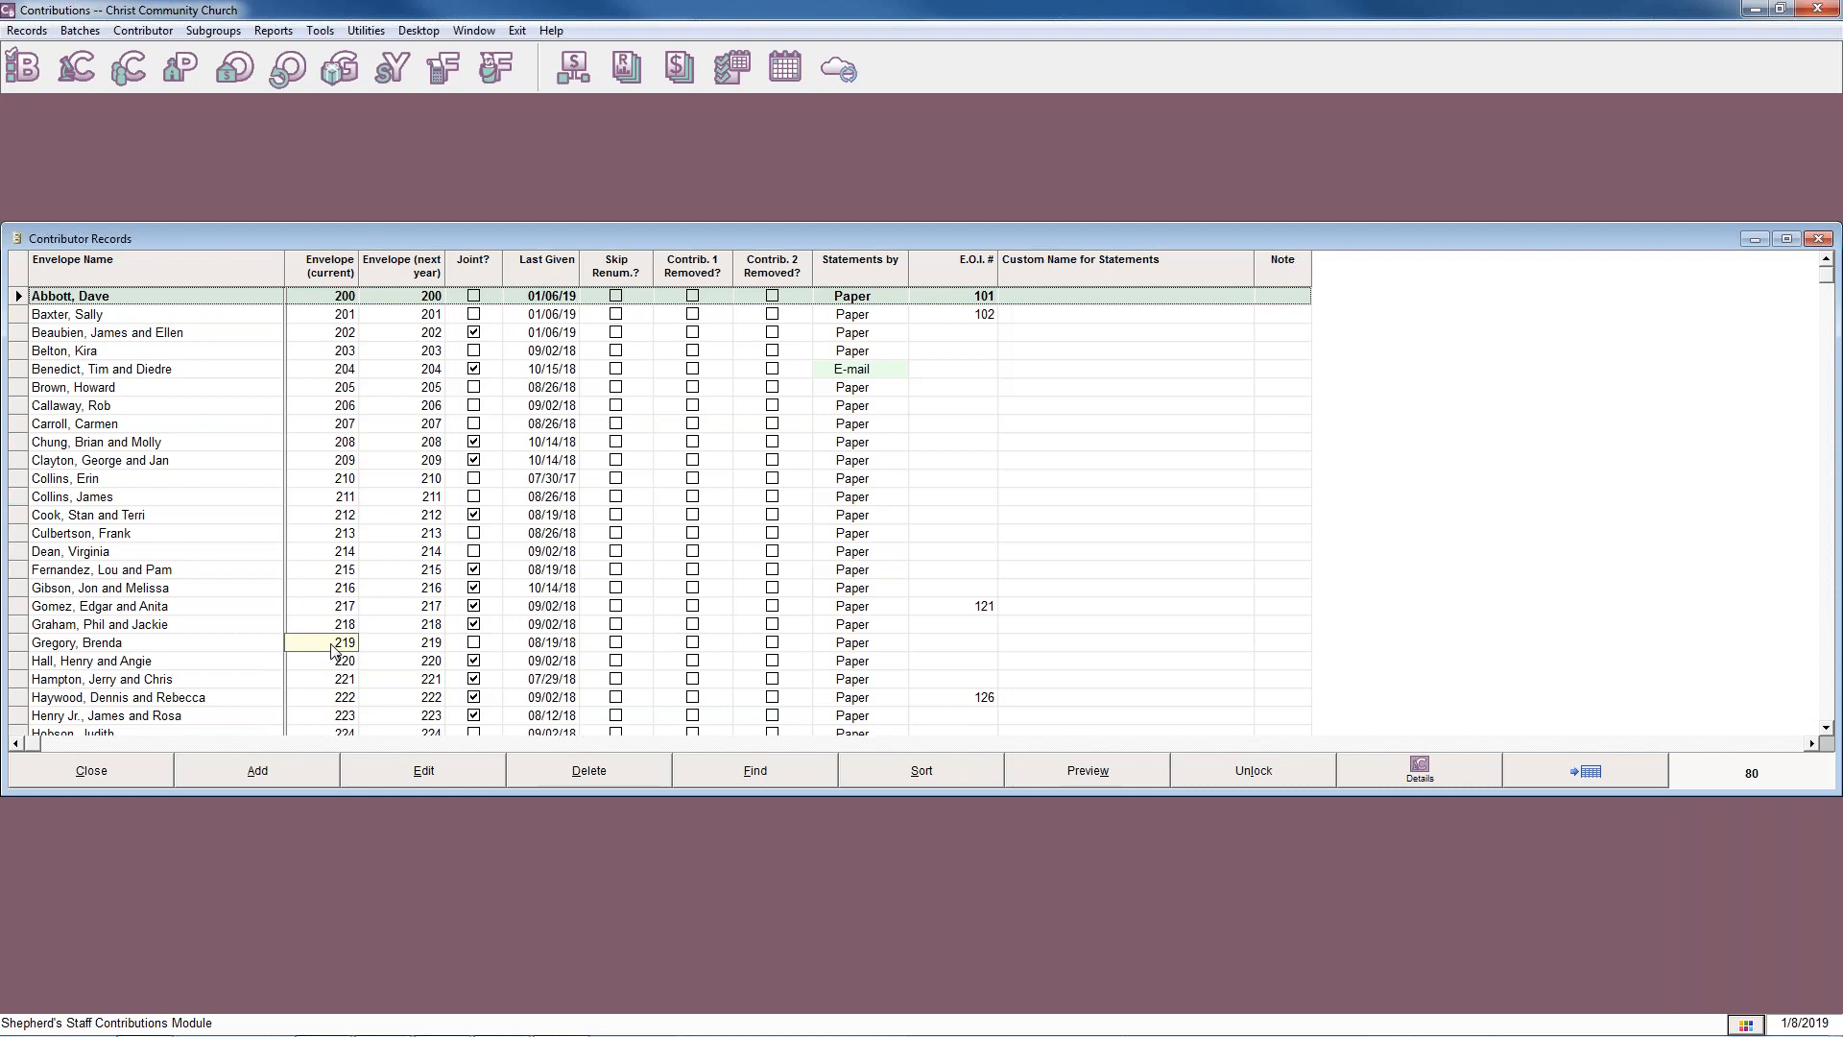
click(105, 769)
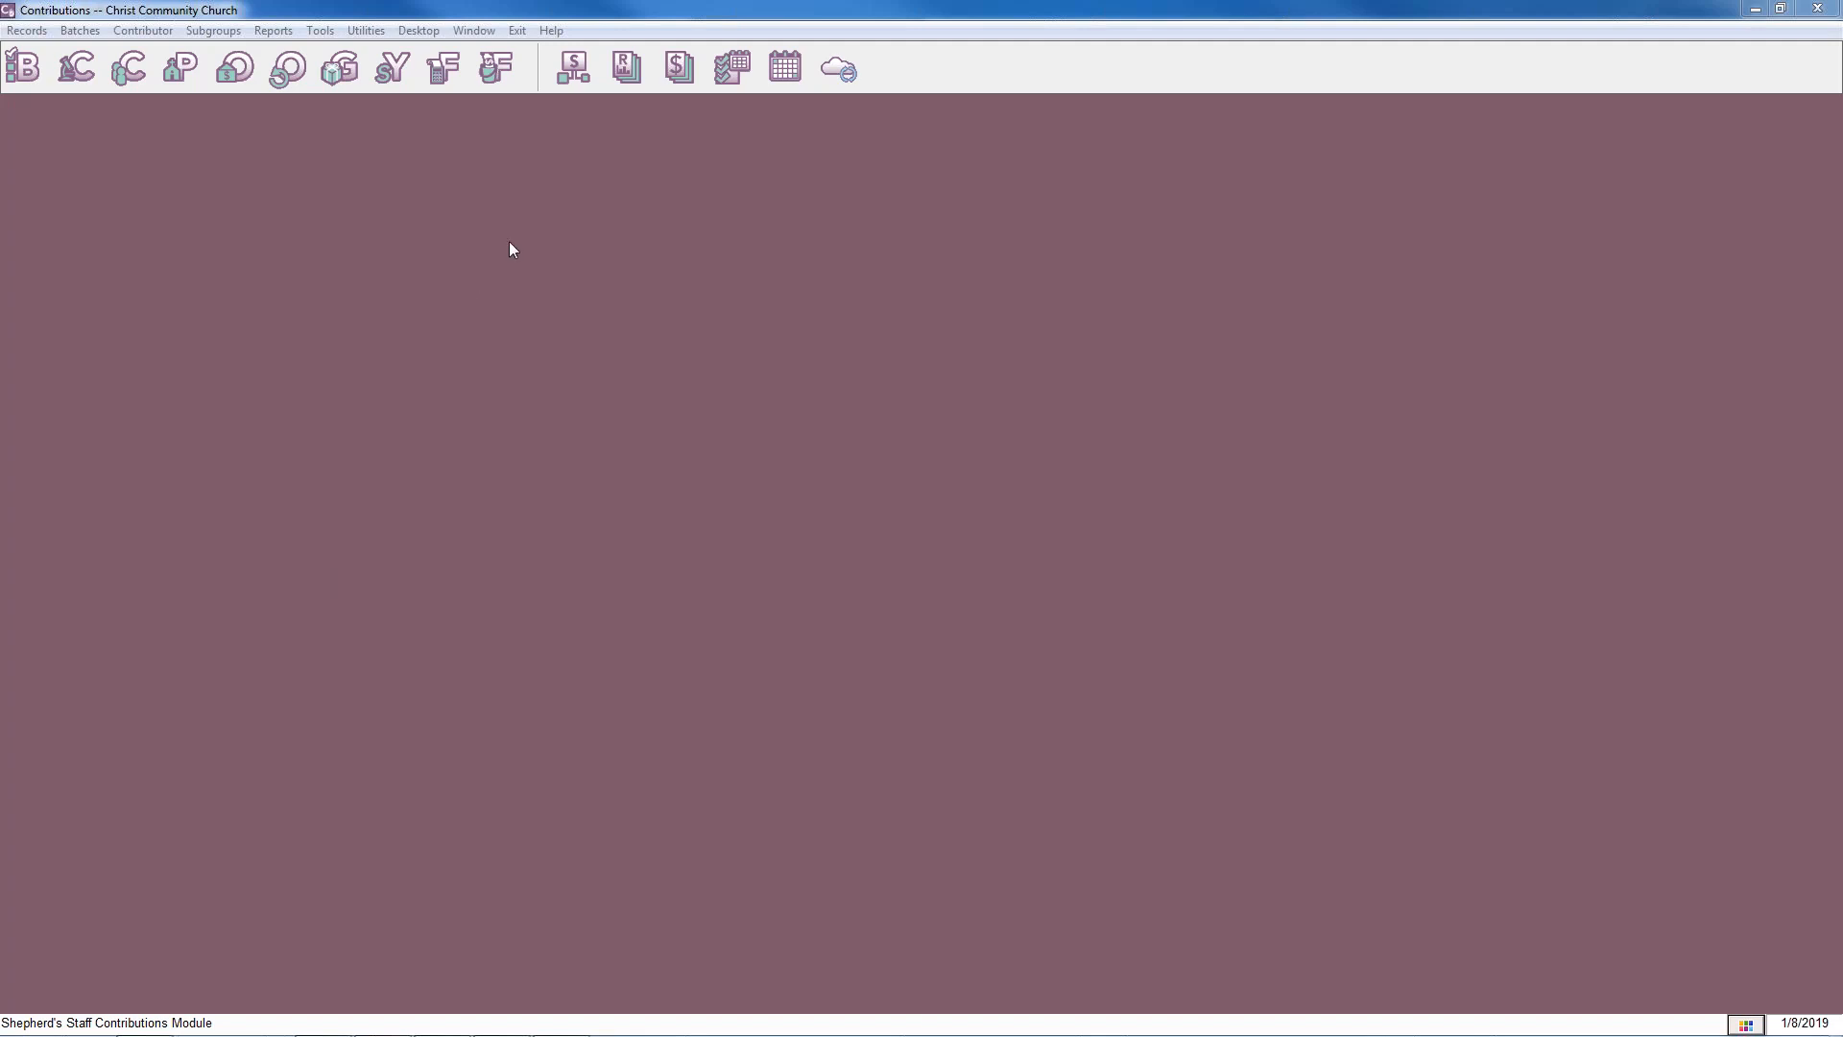
click(1817, 8)
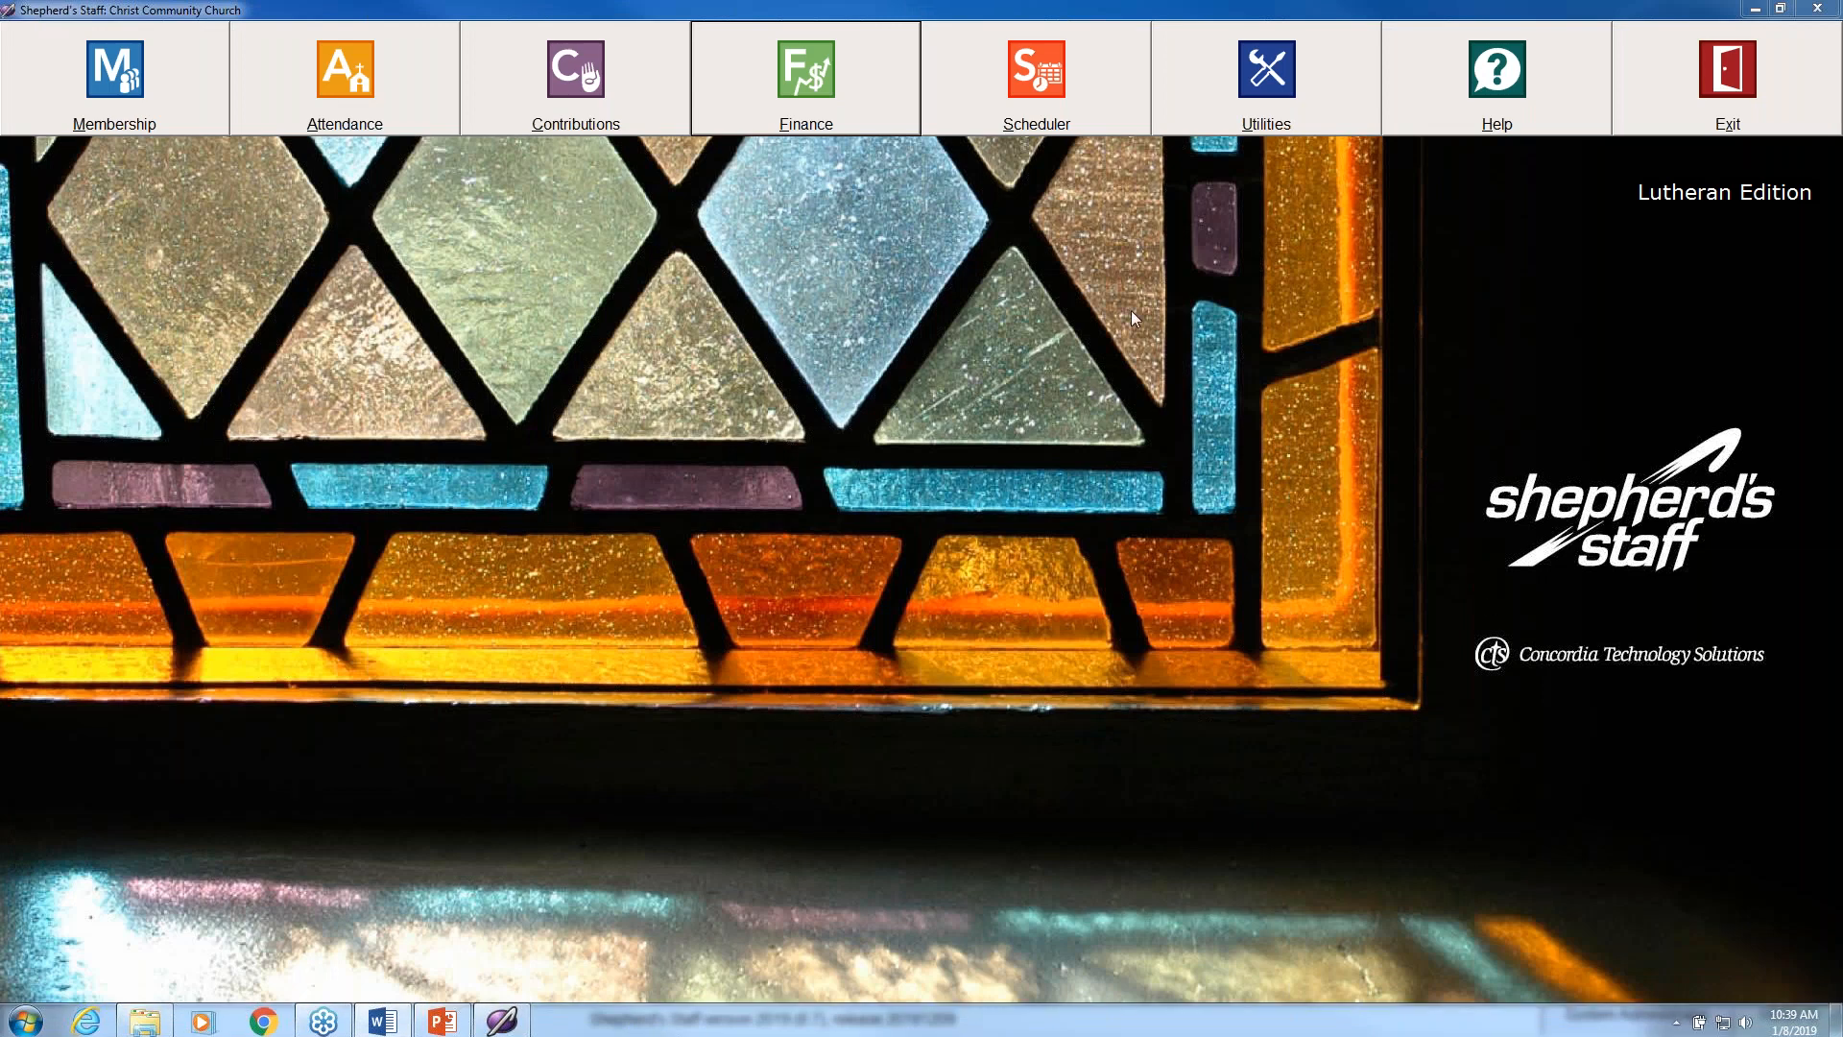
Back up the database to the last location used, C:\ShepherdsStaff, and leave the backup routine.
click(1296, 73)
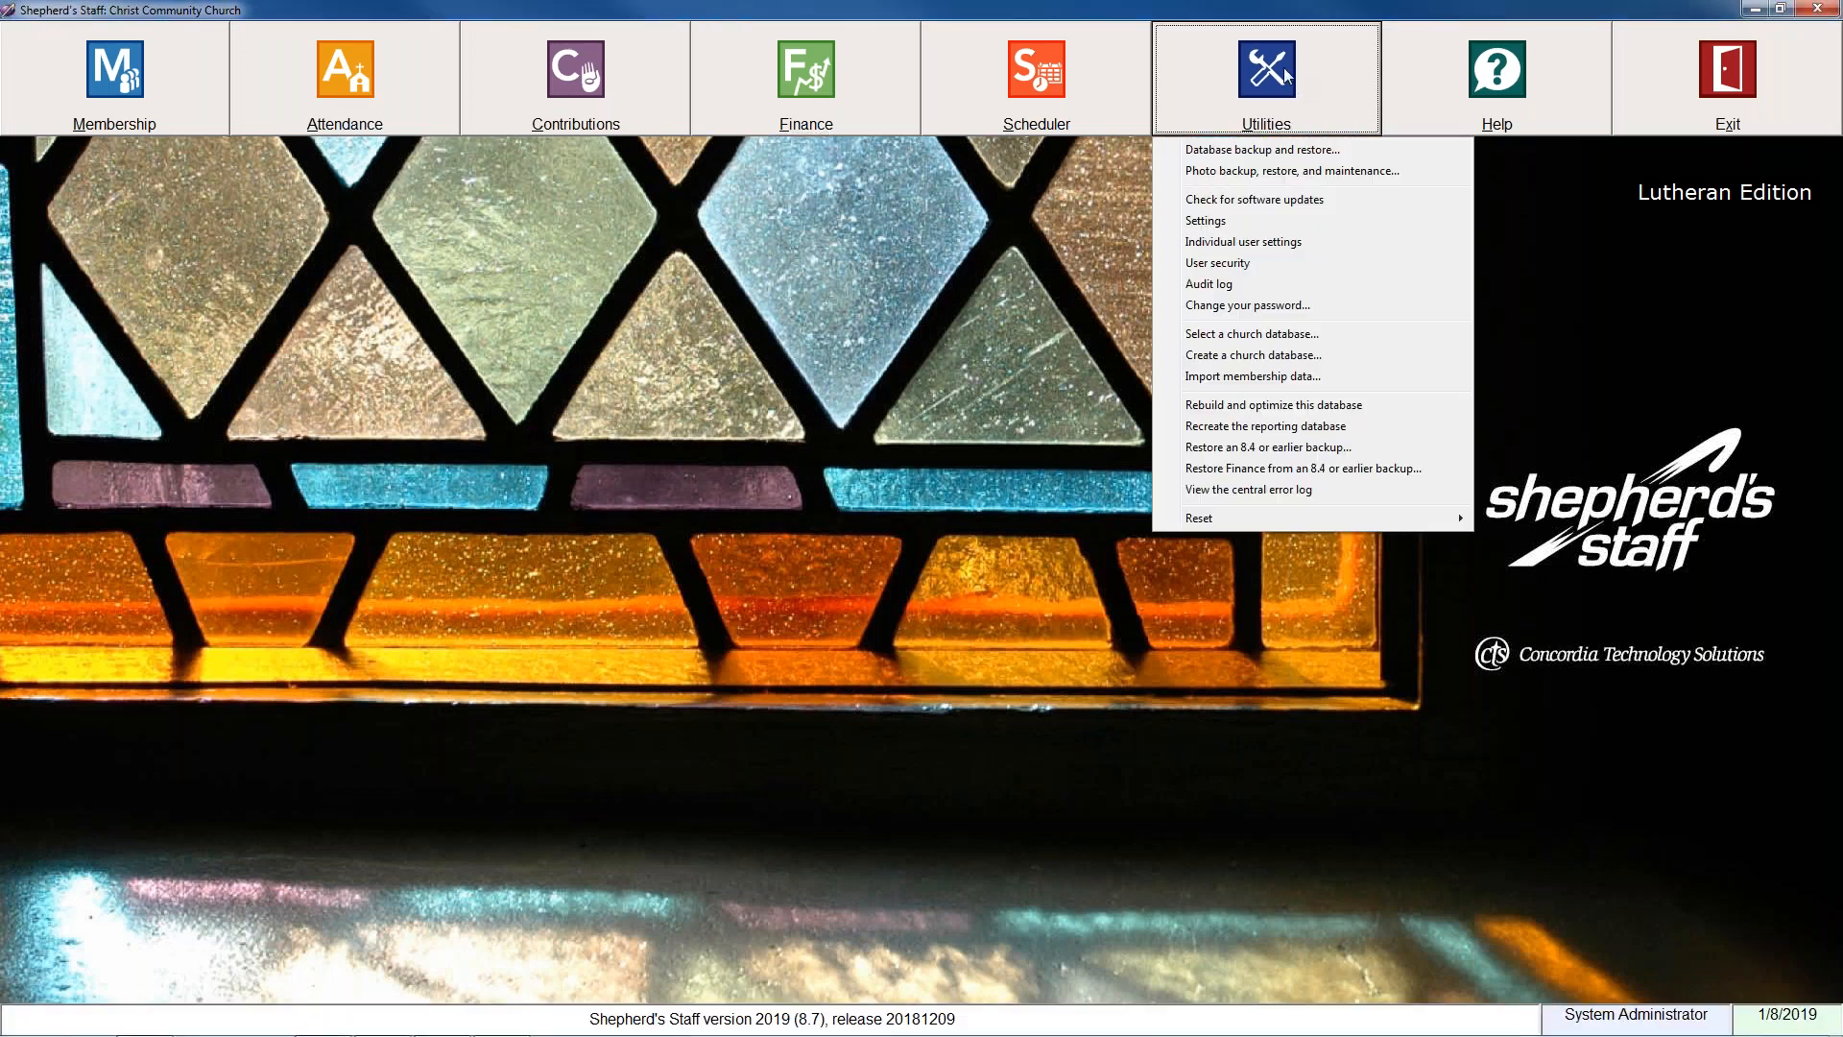
click(1260, 148)
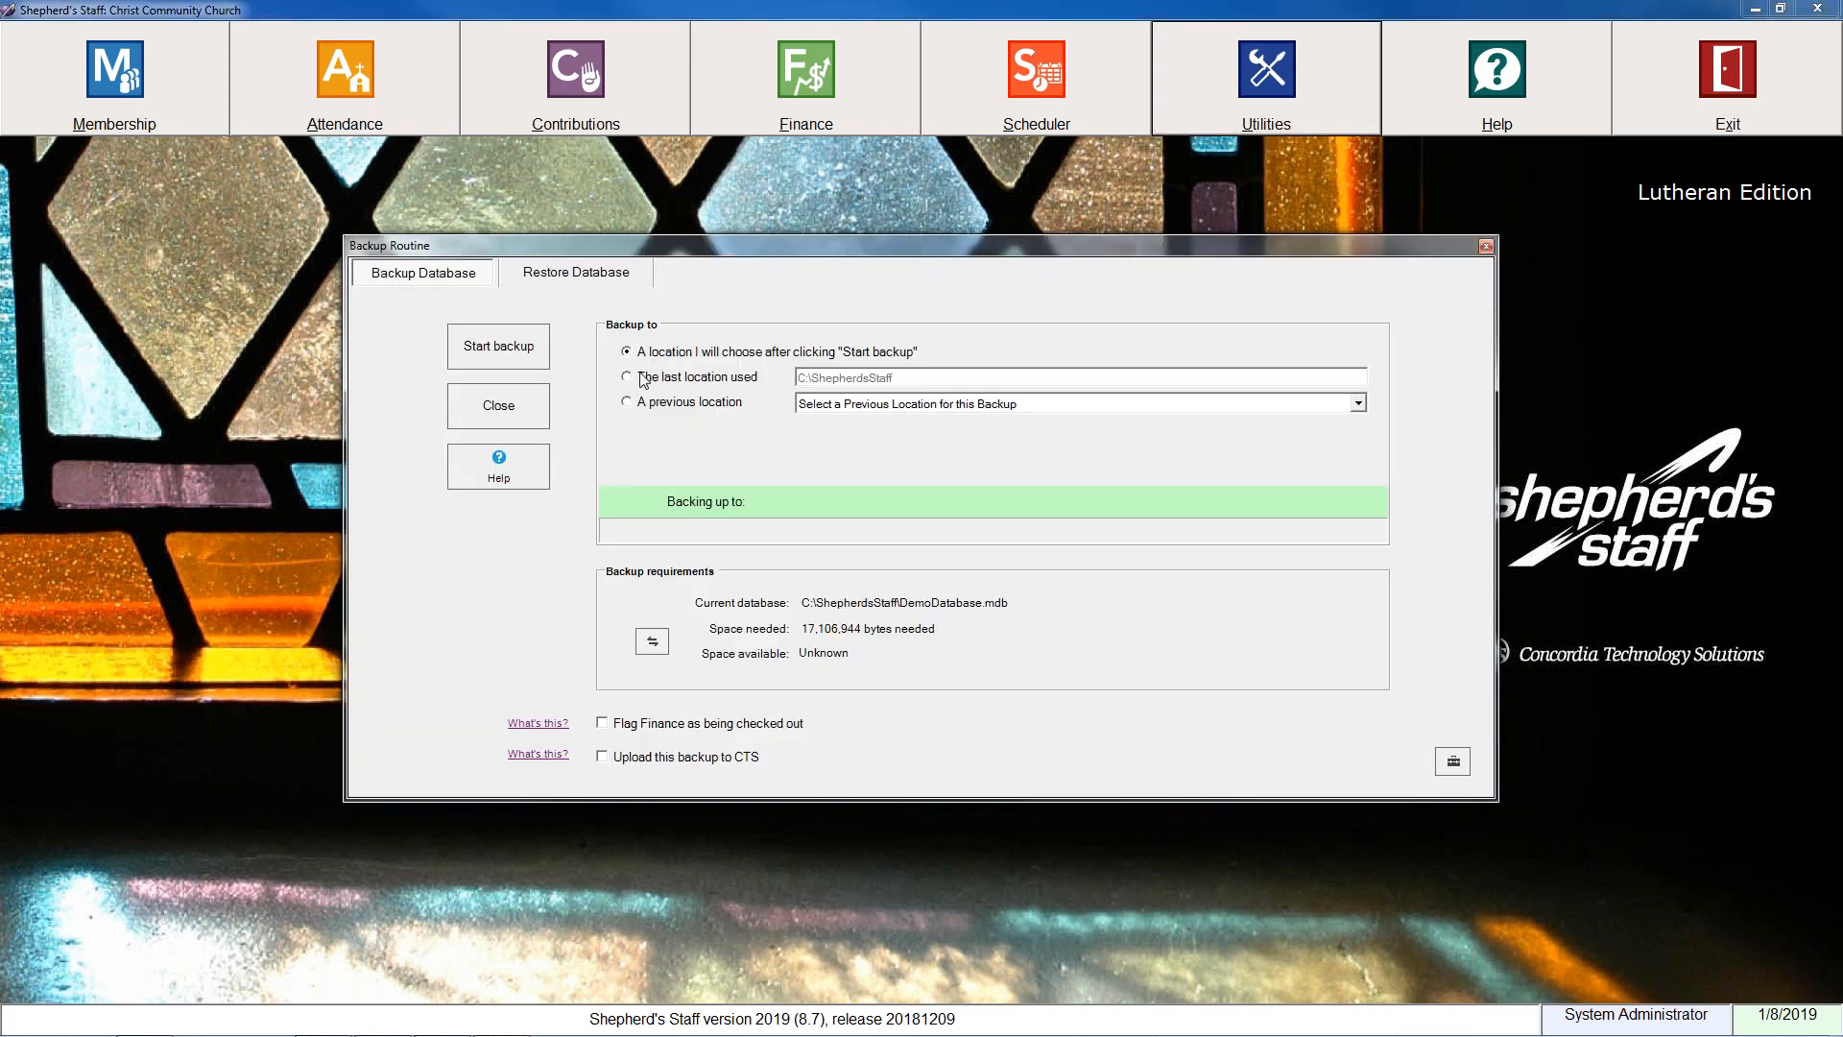
click(641, 378)
click(498, 347)
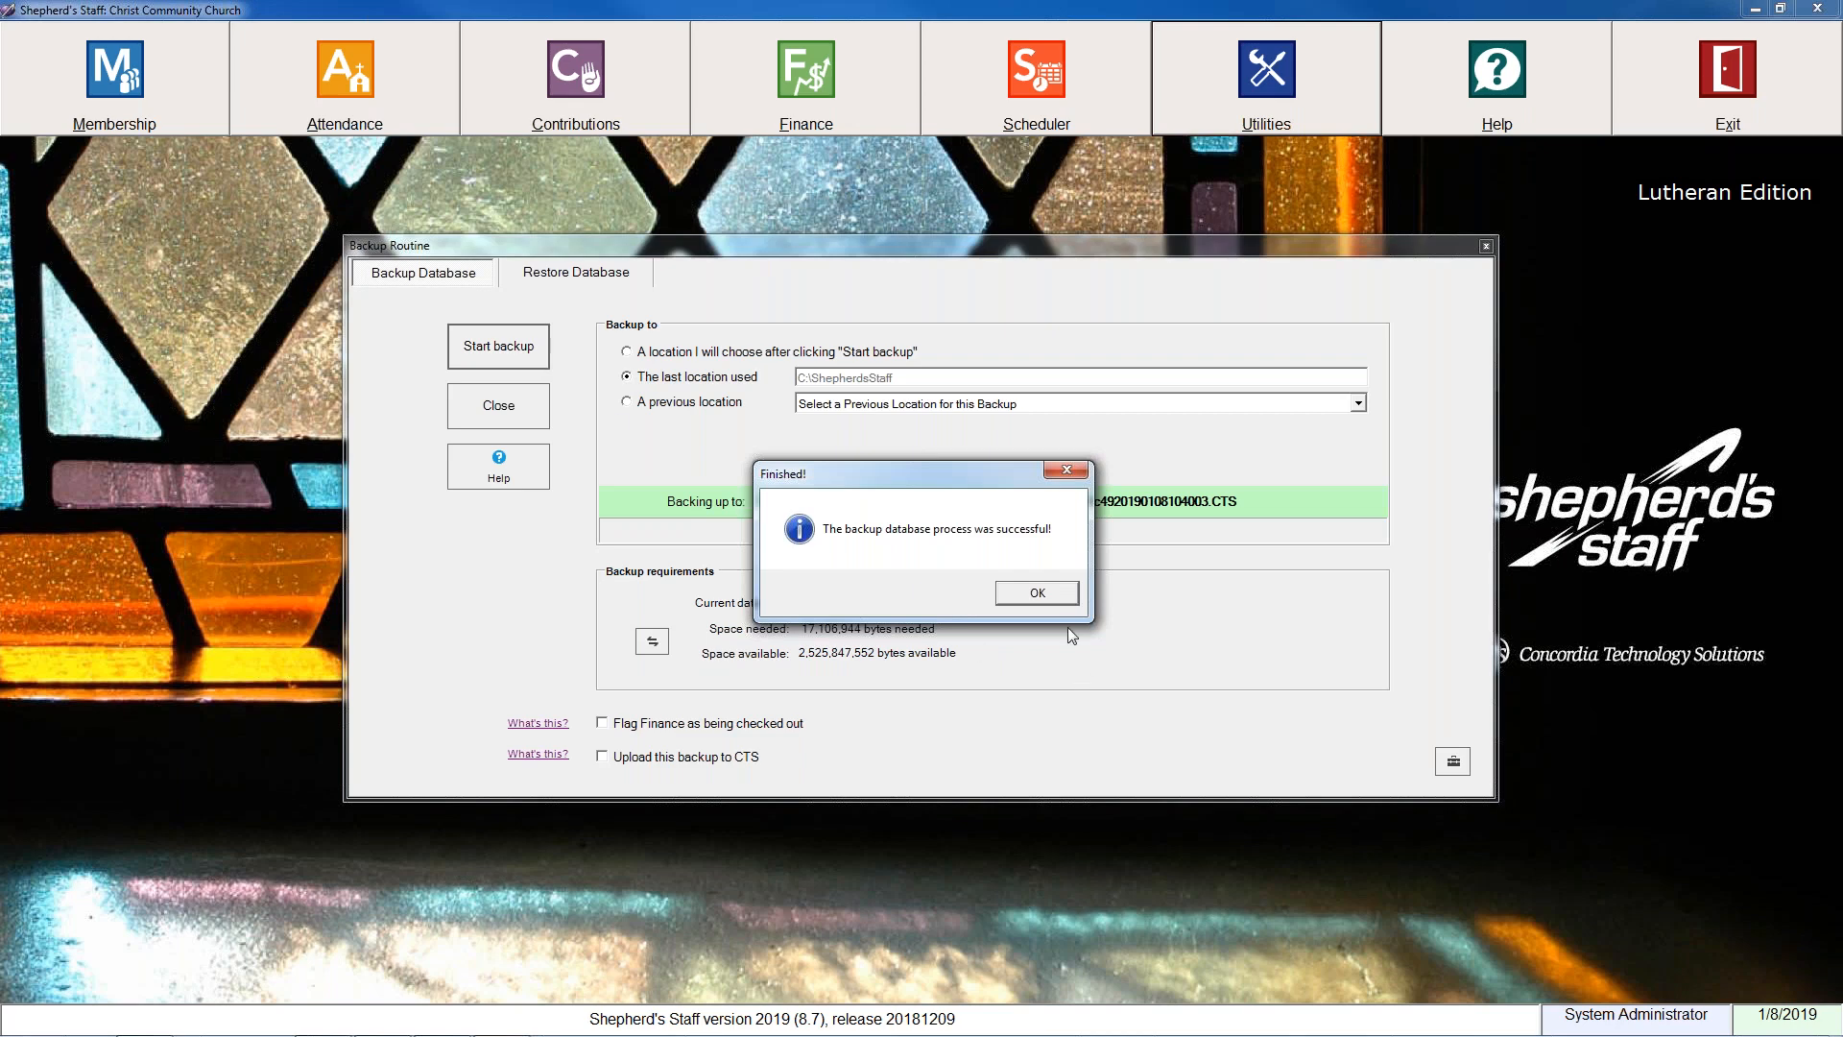
click(1038, 594)
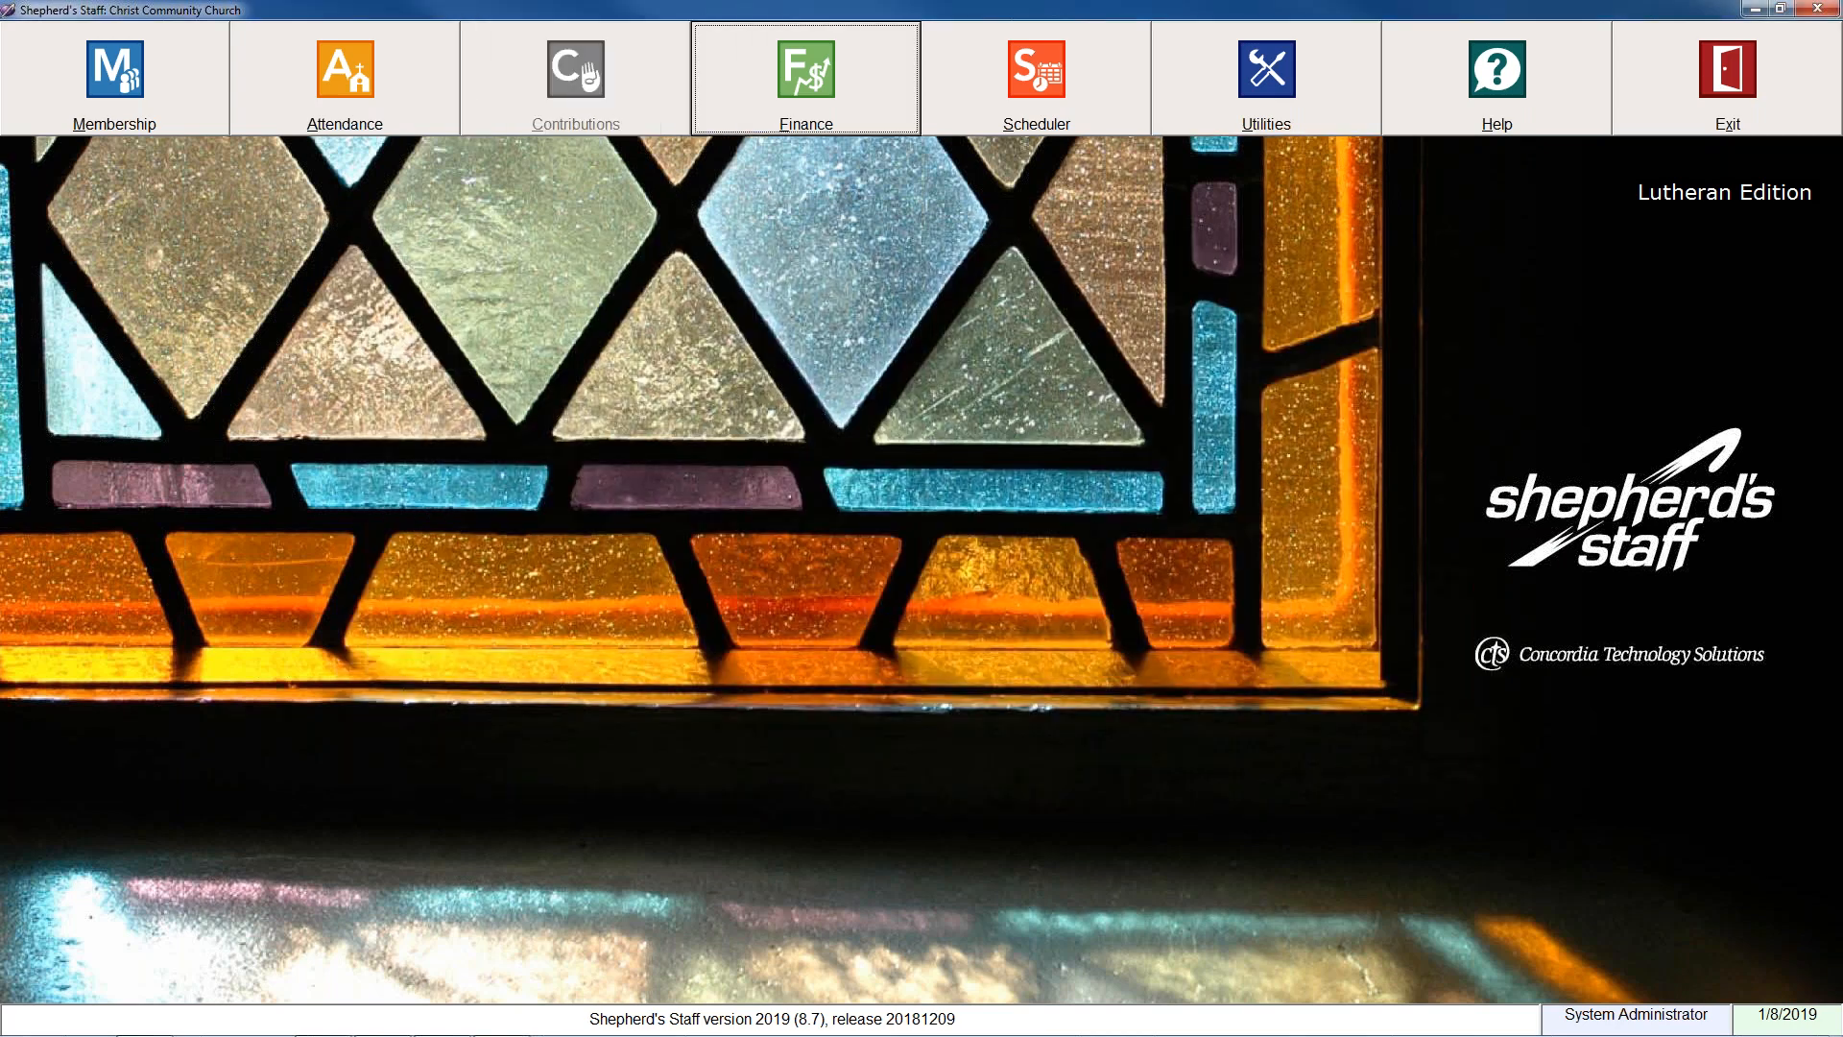
Run the Contributions Clean-up Utility to delete all pledges and offerings older than 1/1/2009, and close the utility.
click(578, 79)
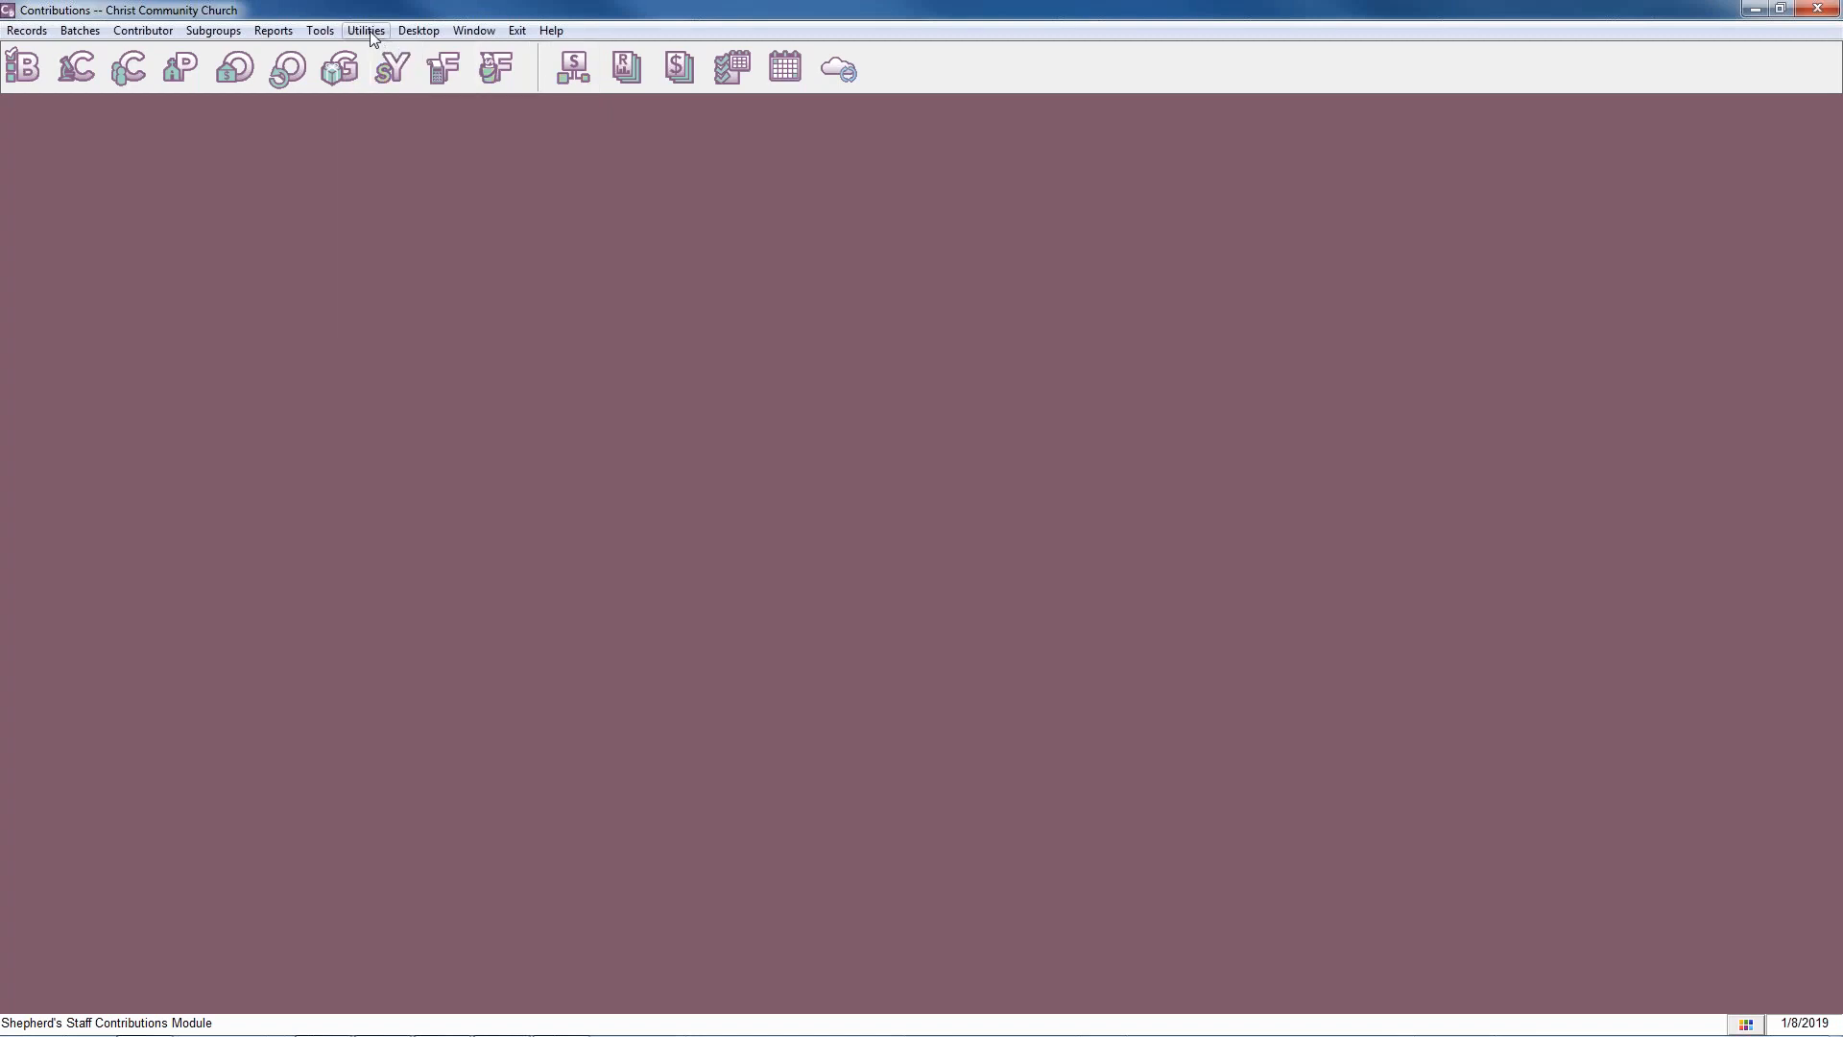
click(366, 31)
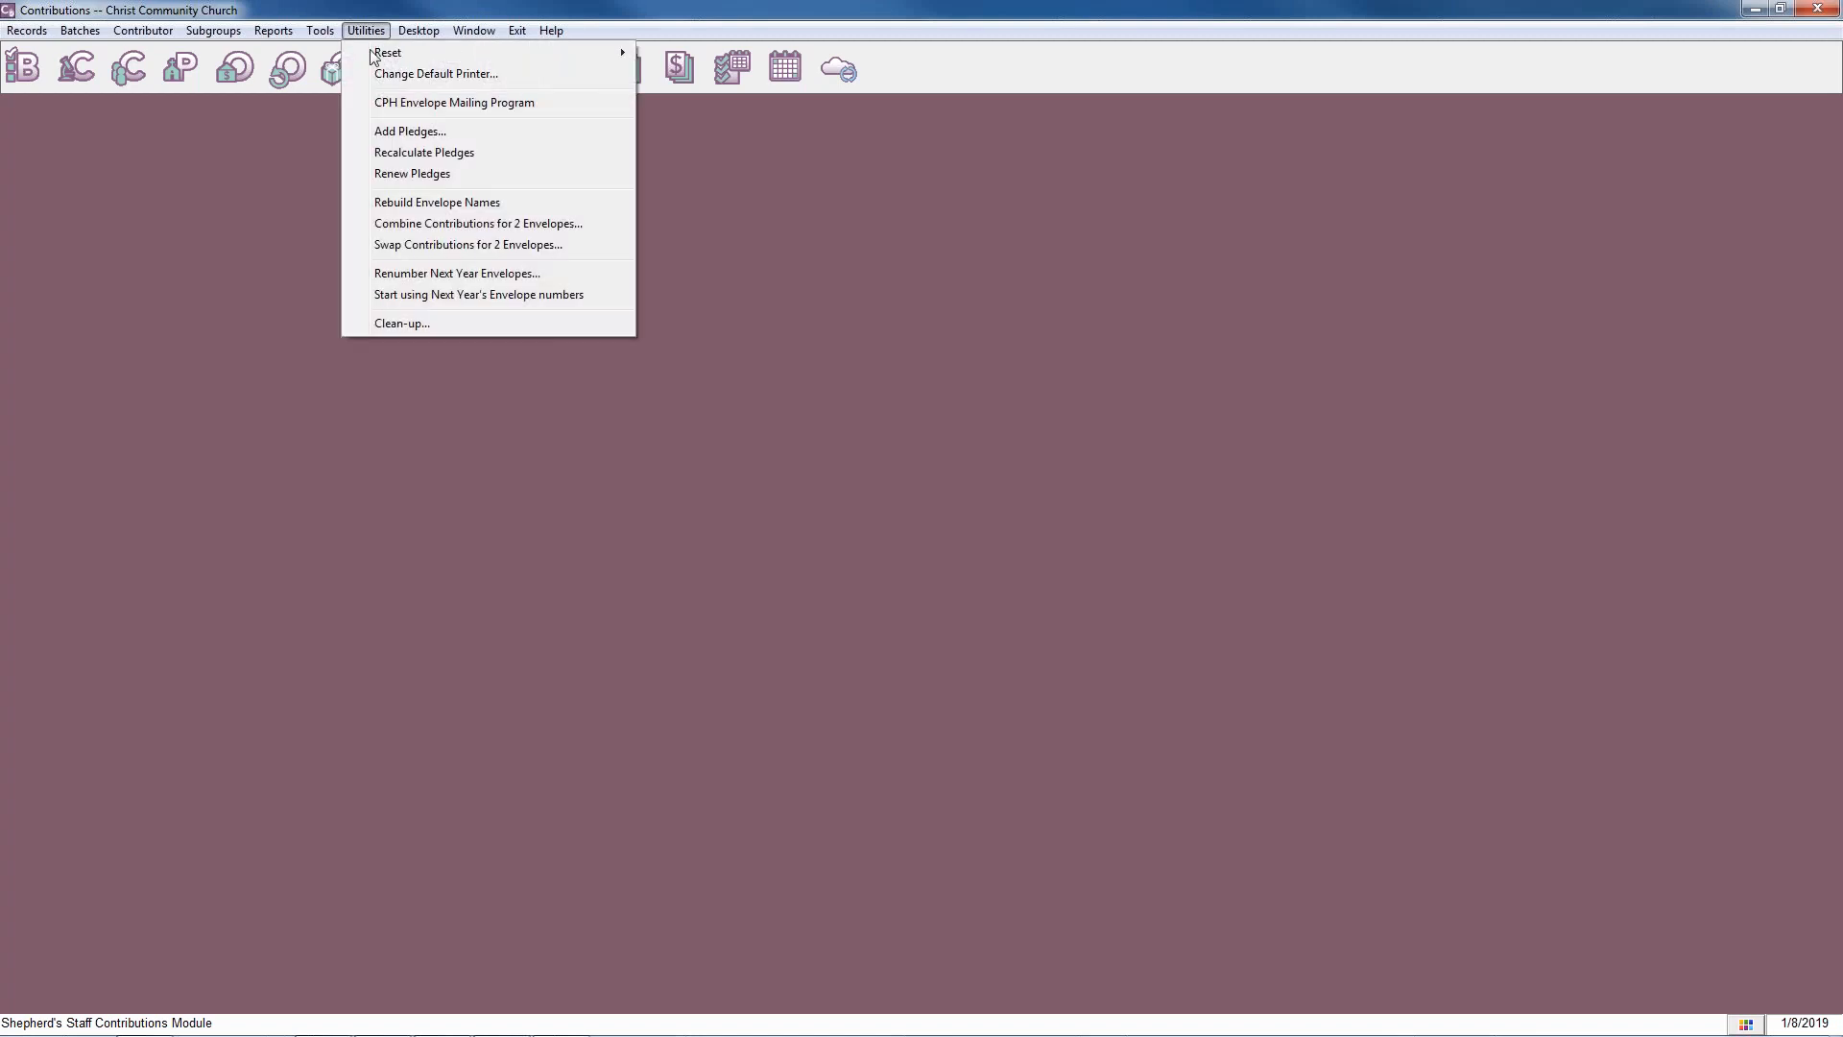
click(403, 325)
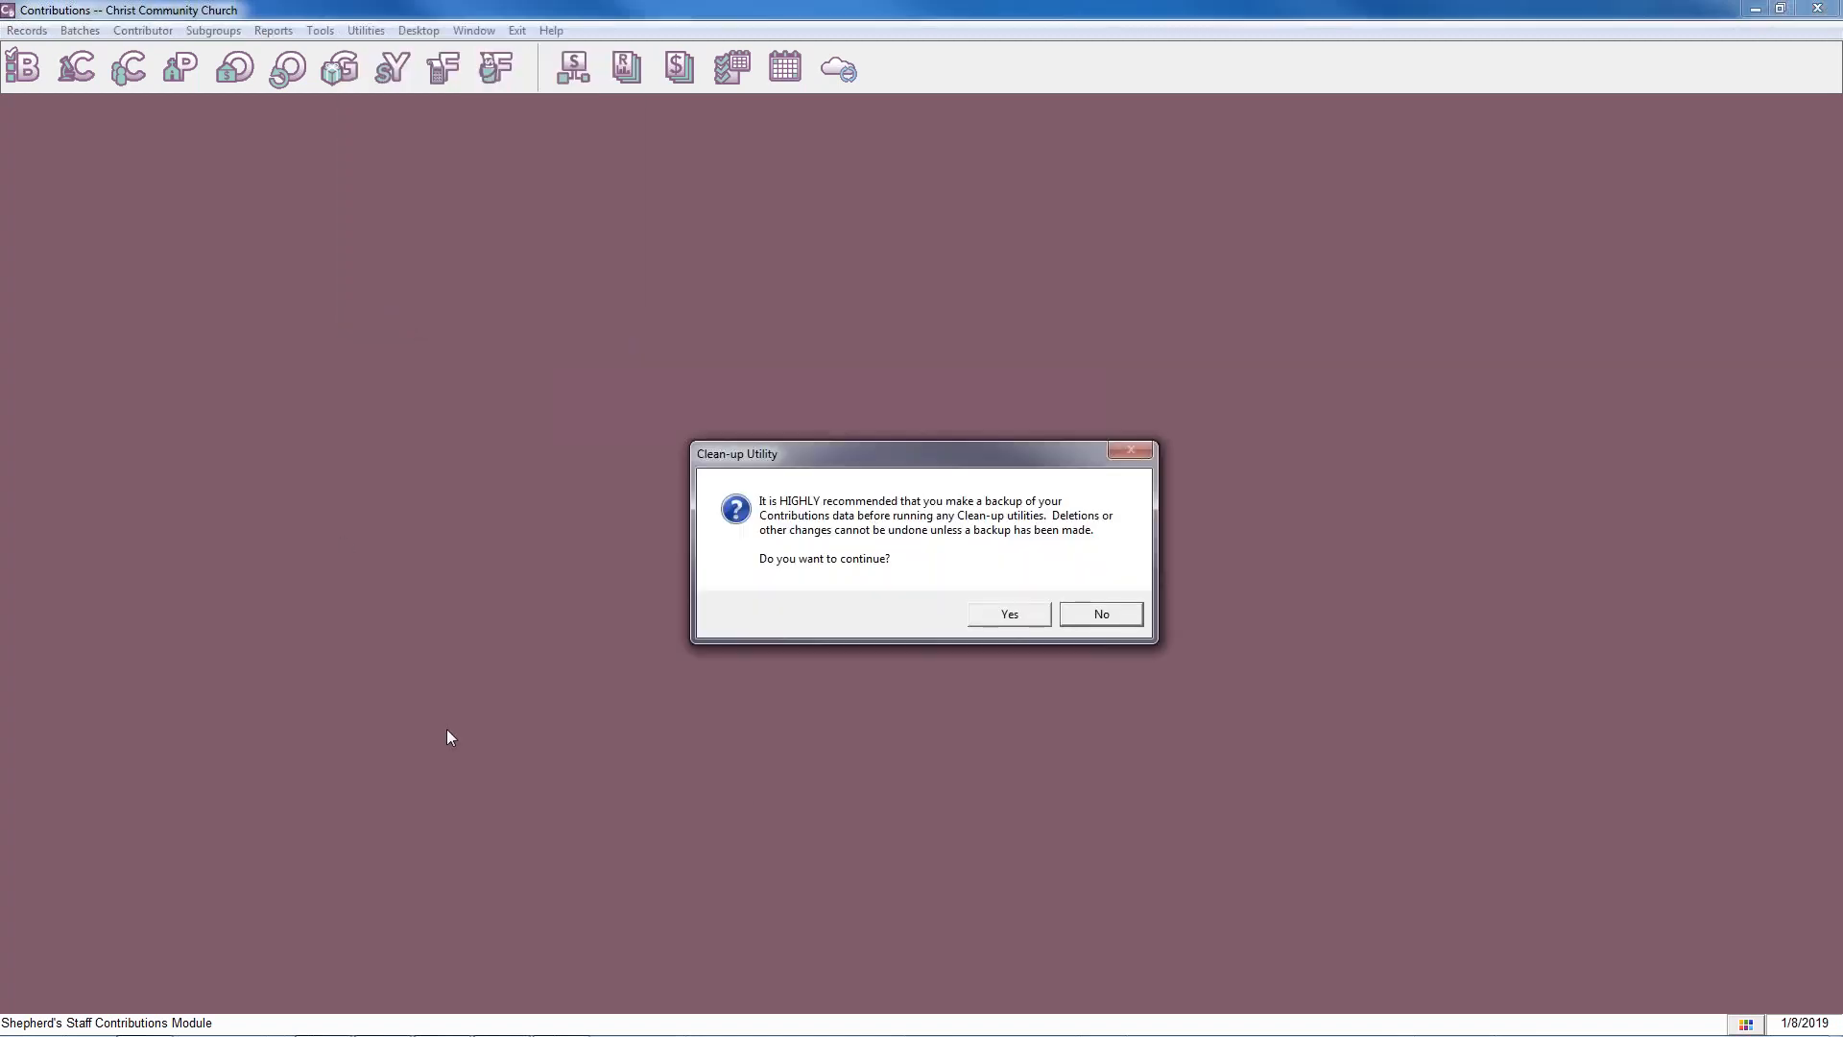
click(1023, 620)
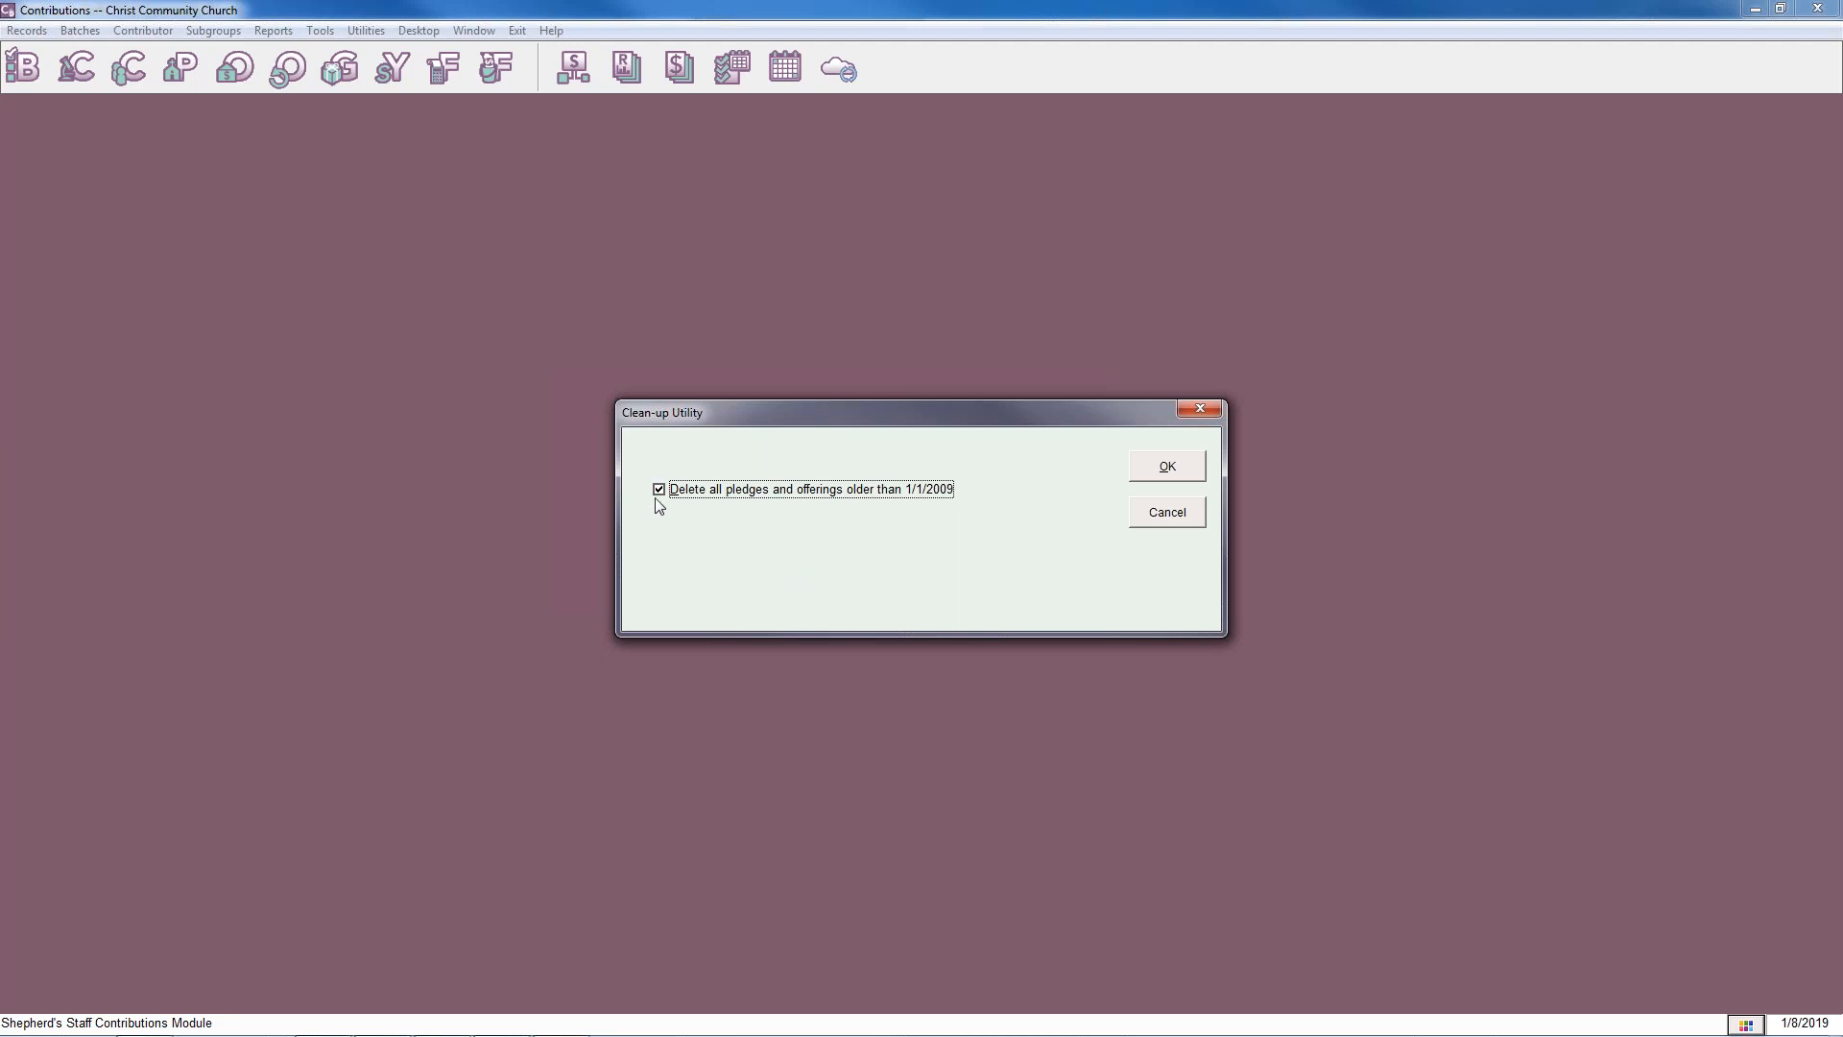
click(1198, 467)
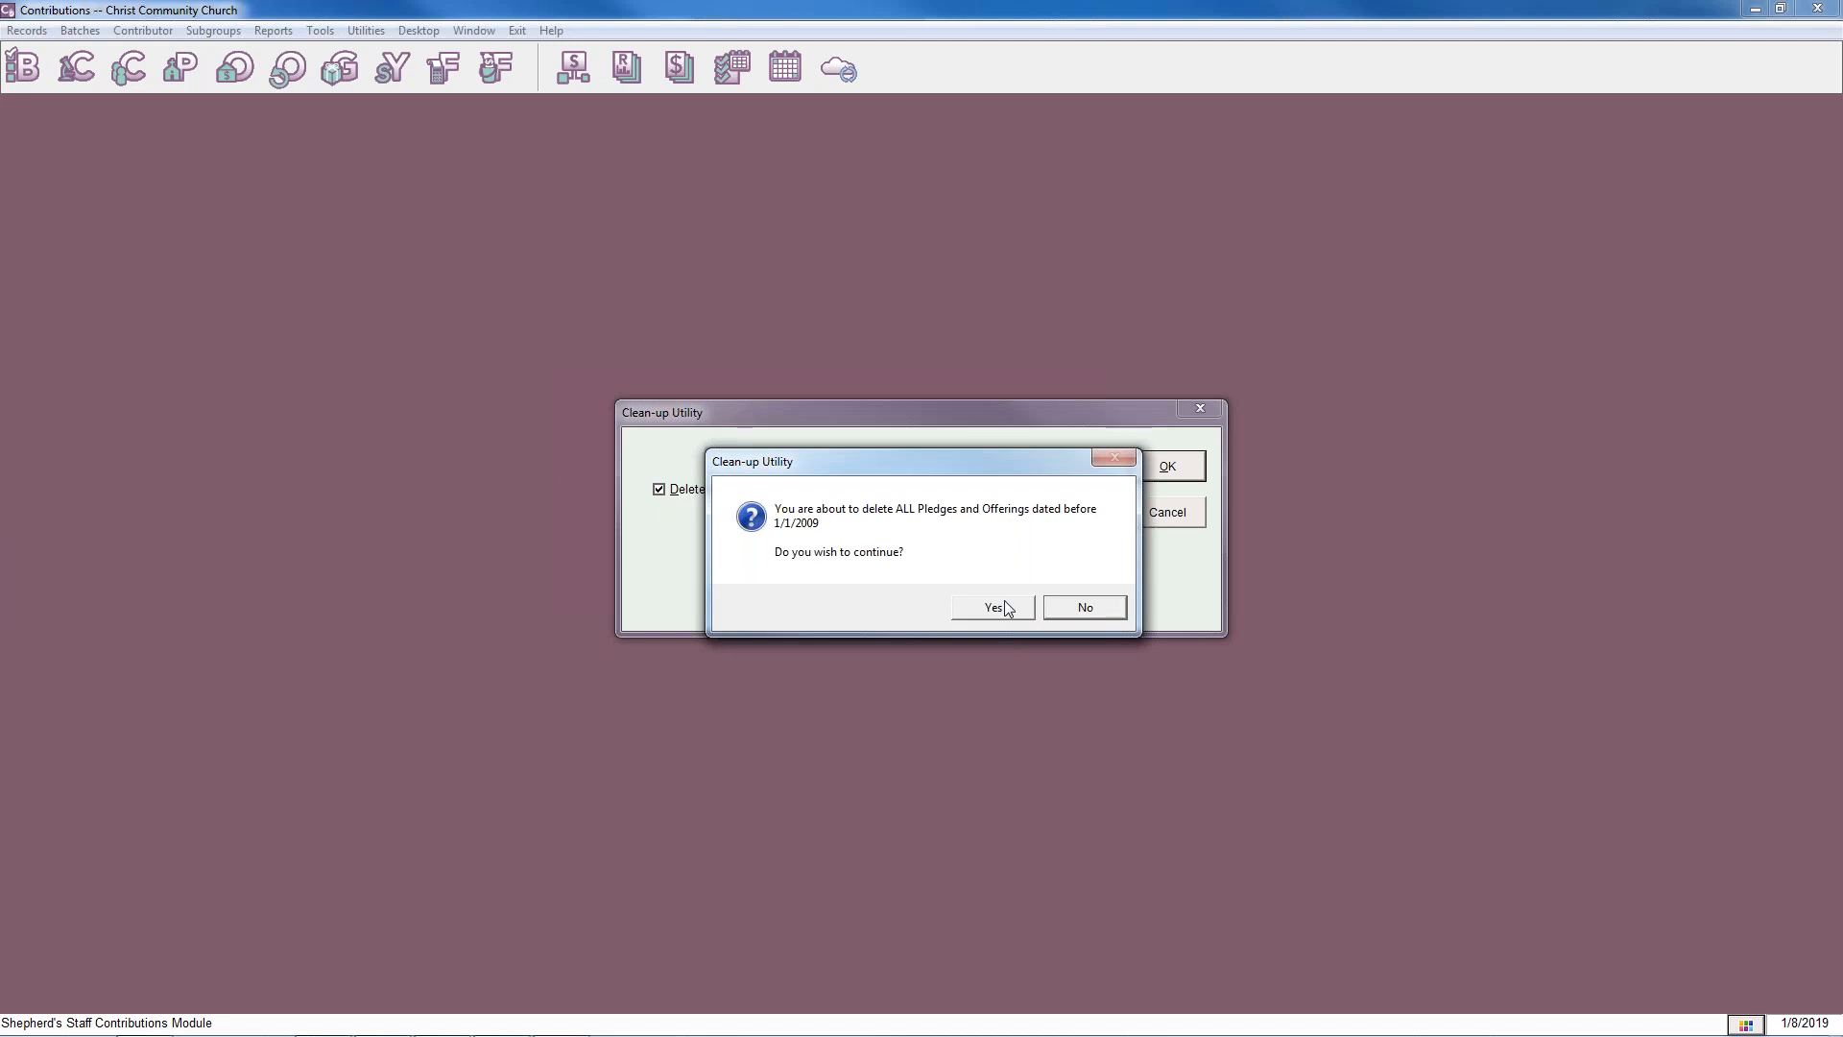
click(1005, 601)
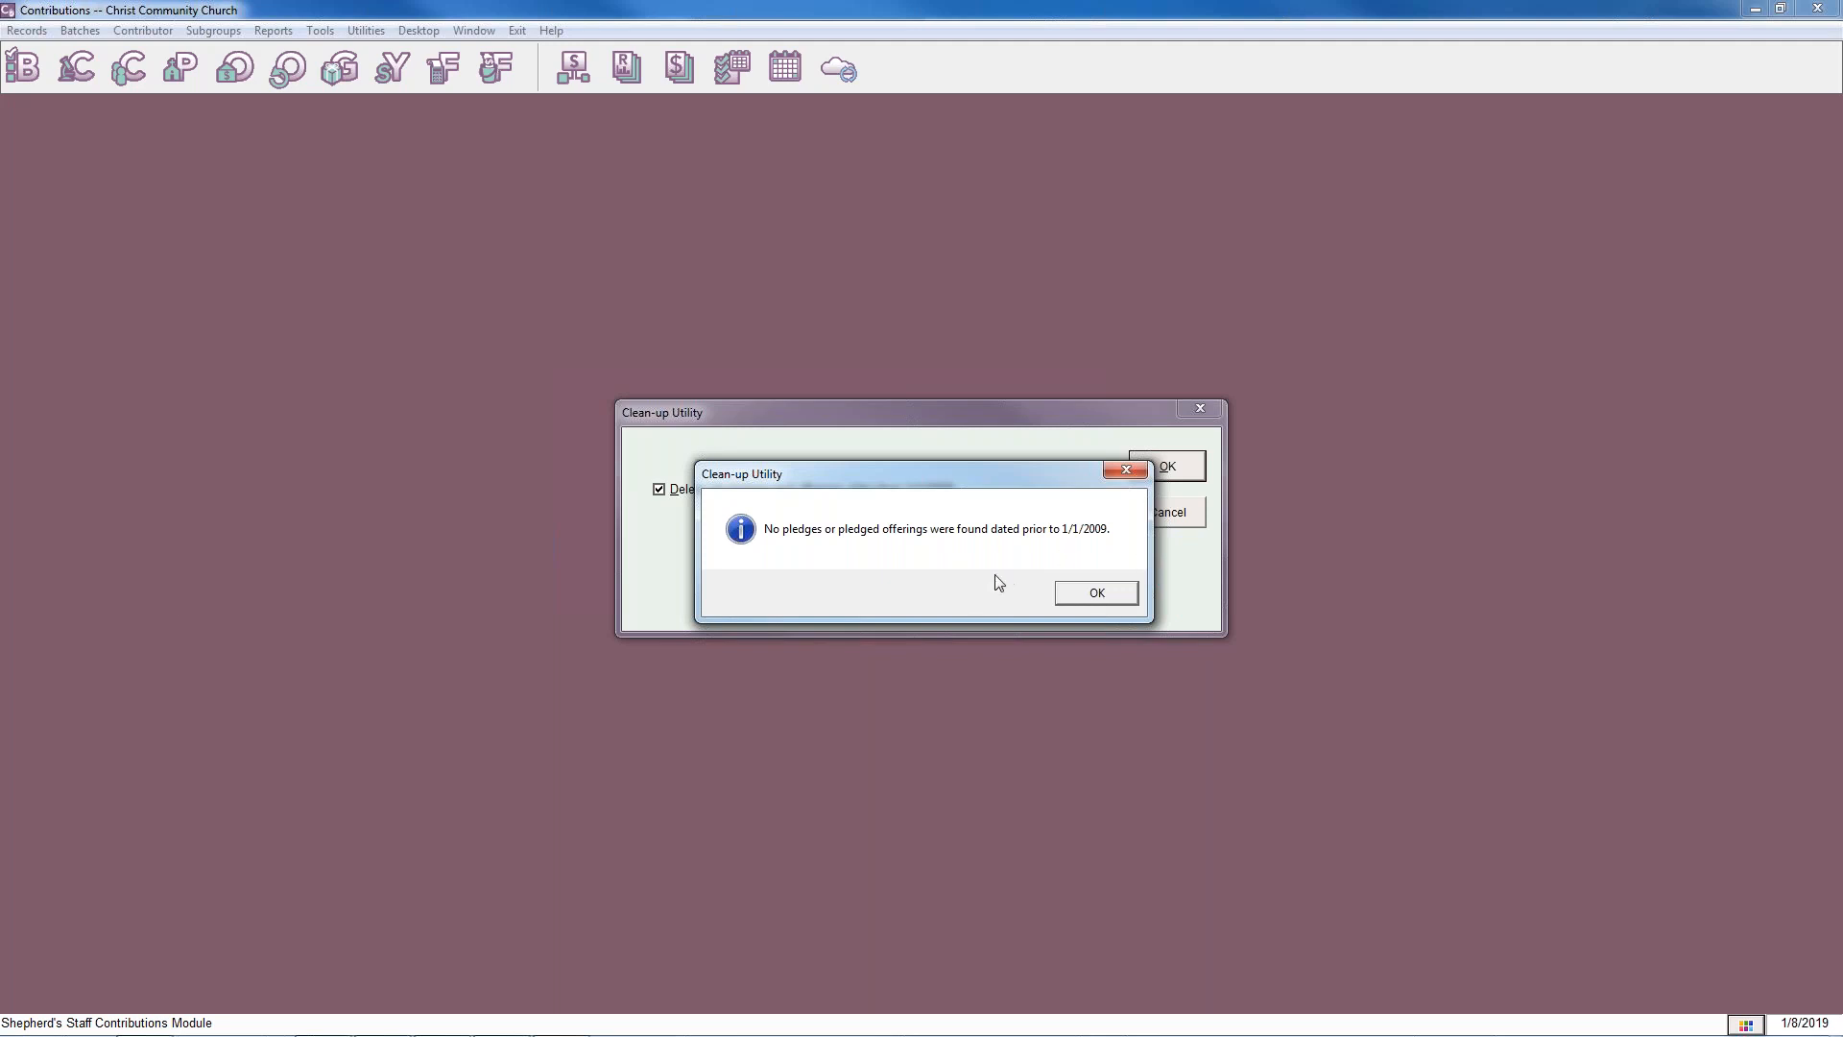
mouse_move(859, 1006)
click(1102, 601)
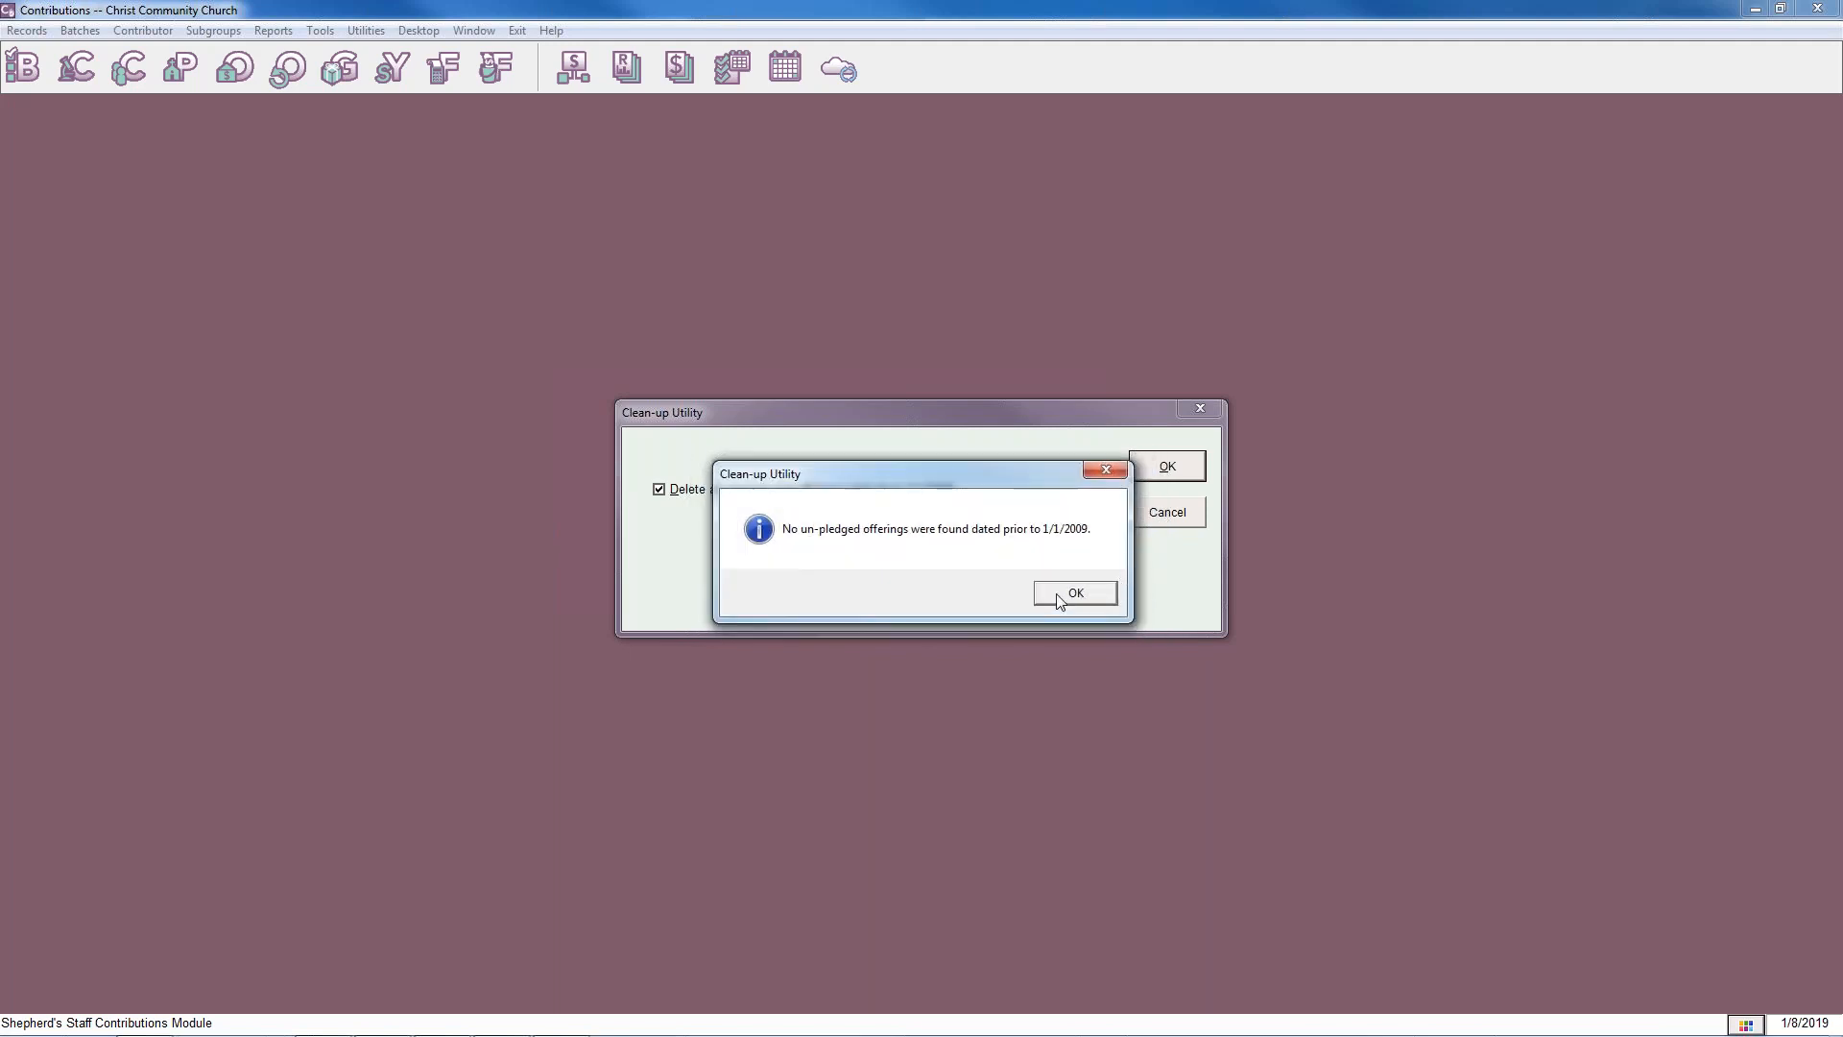
click(1064, 595)
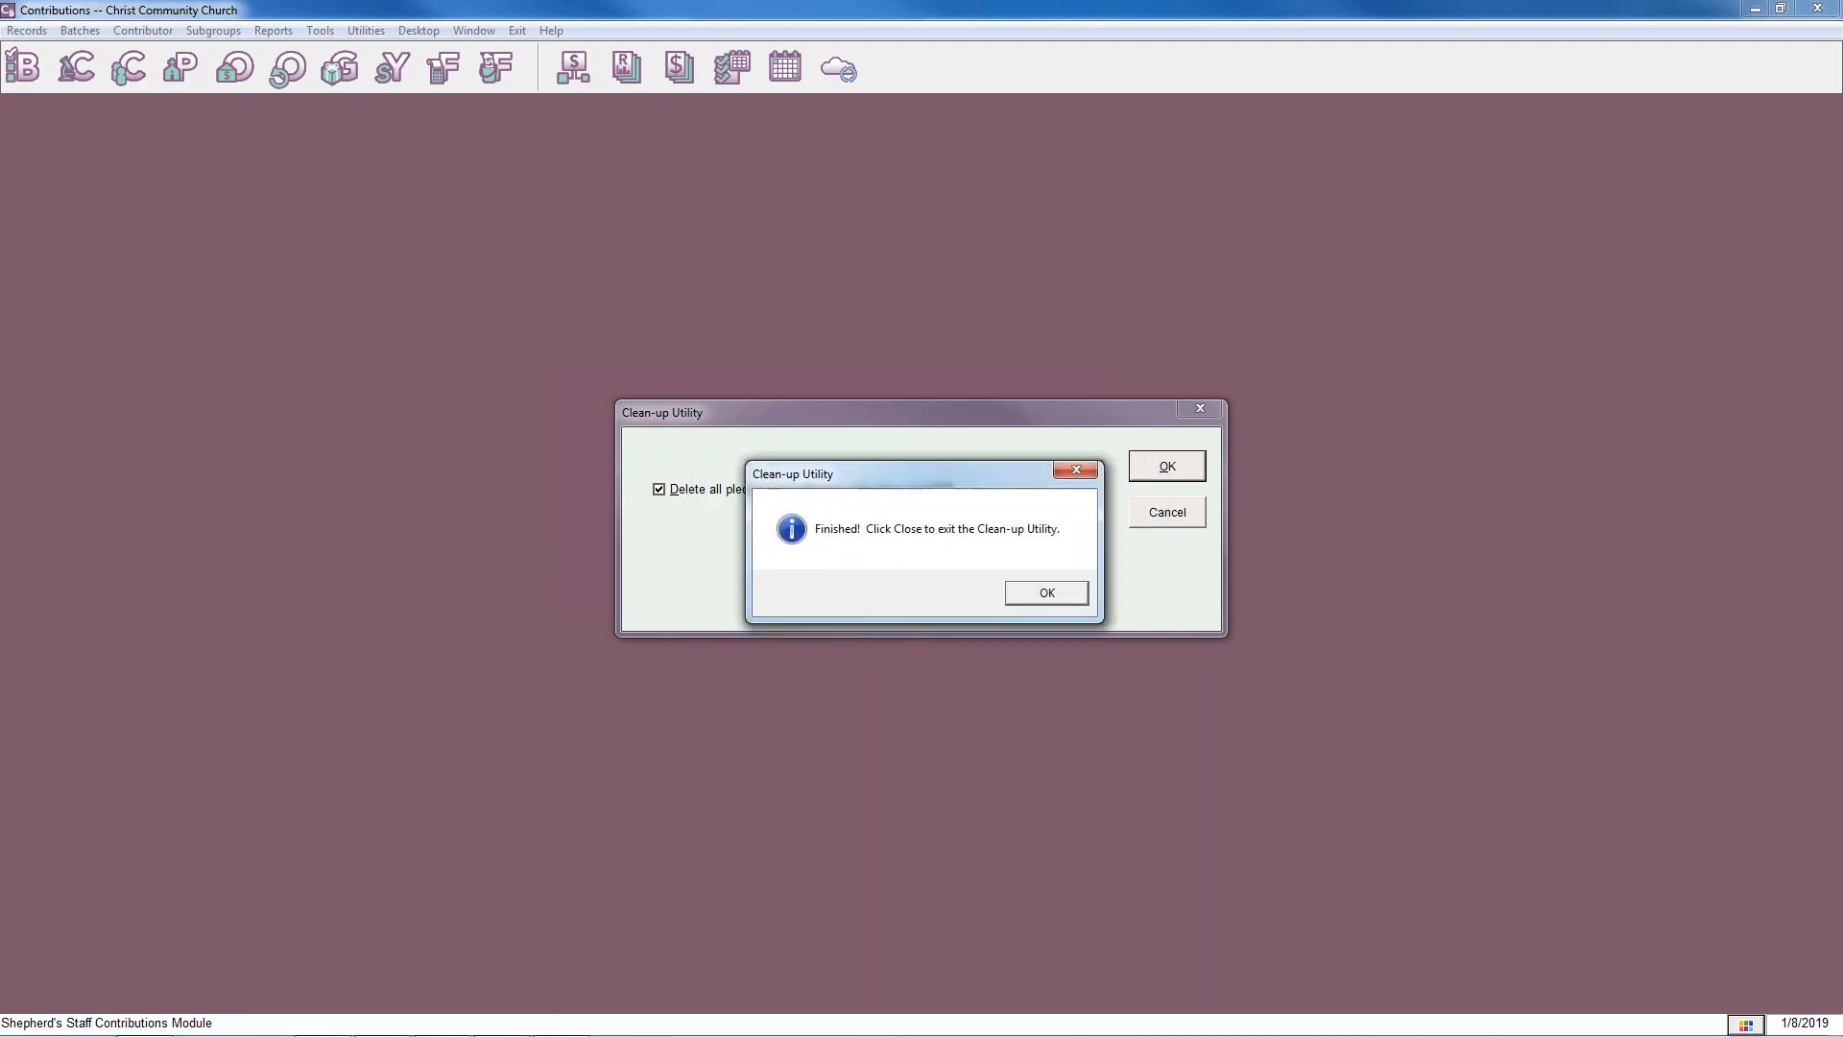
click(1047, 593)
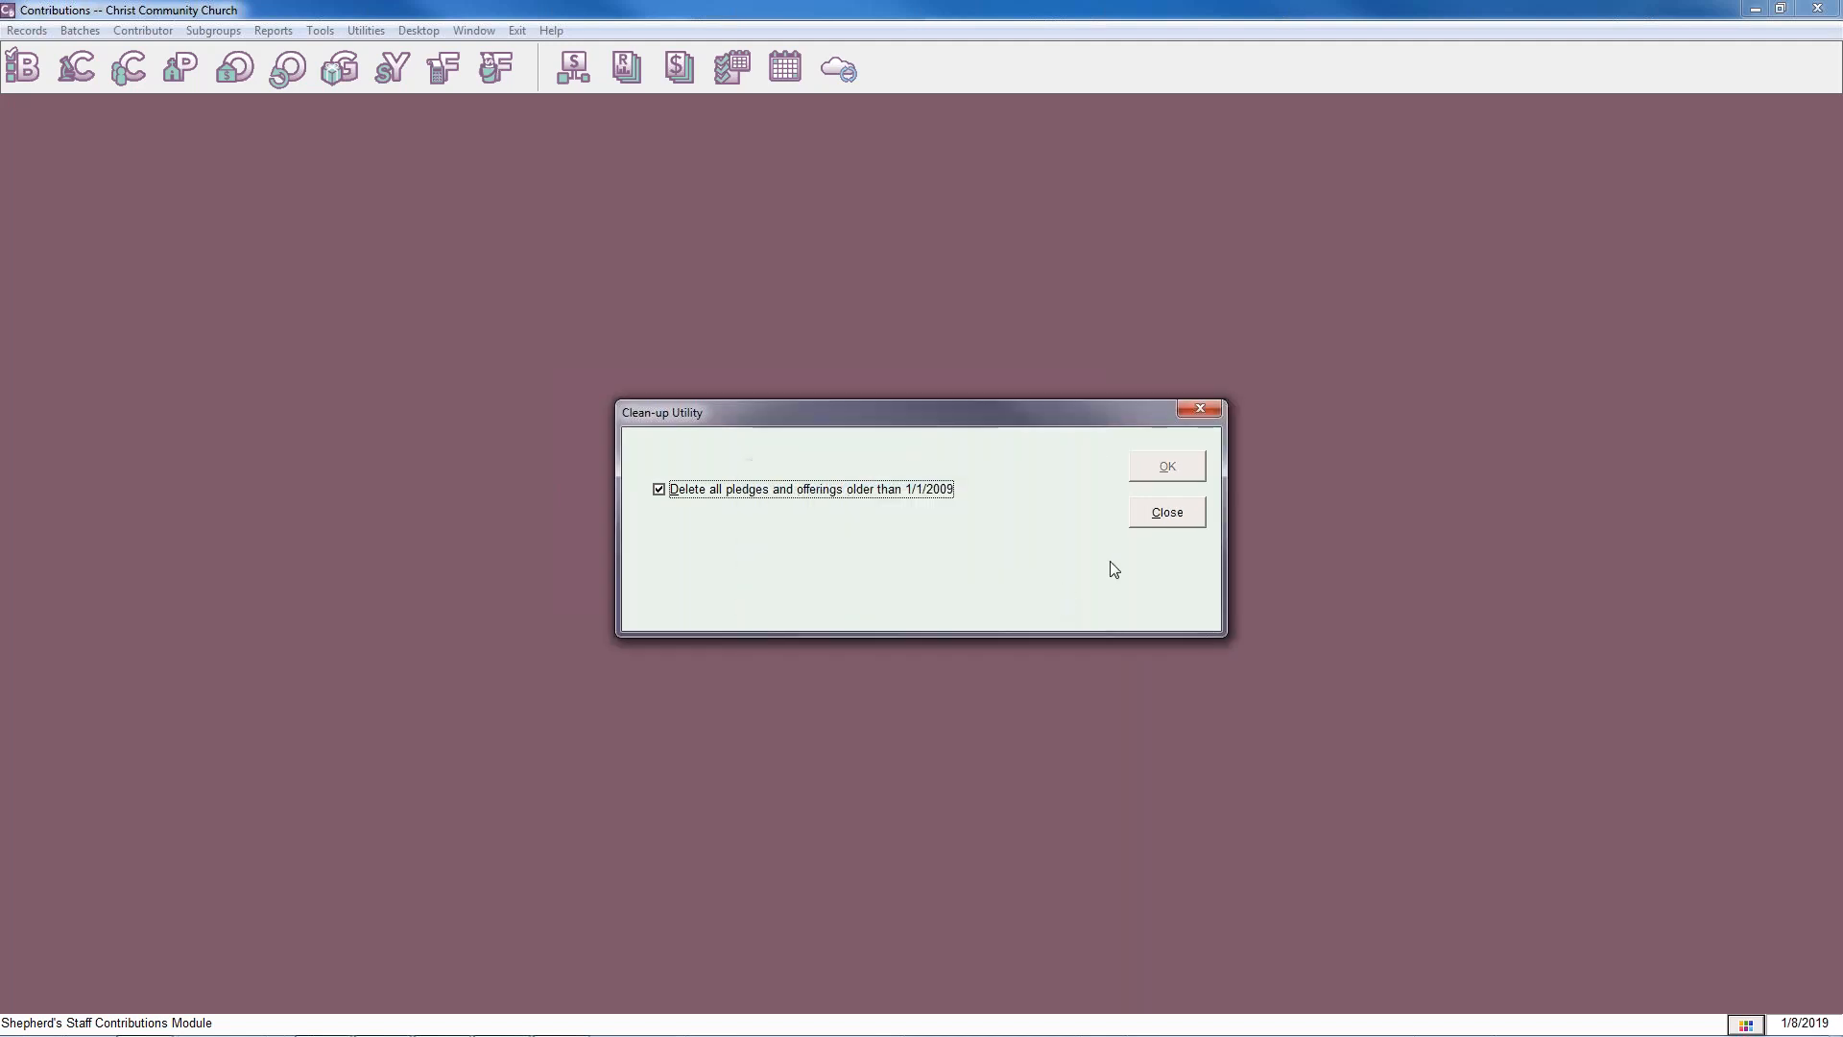
click(1164, 514)
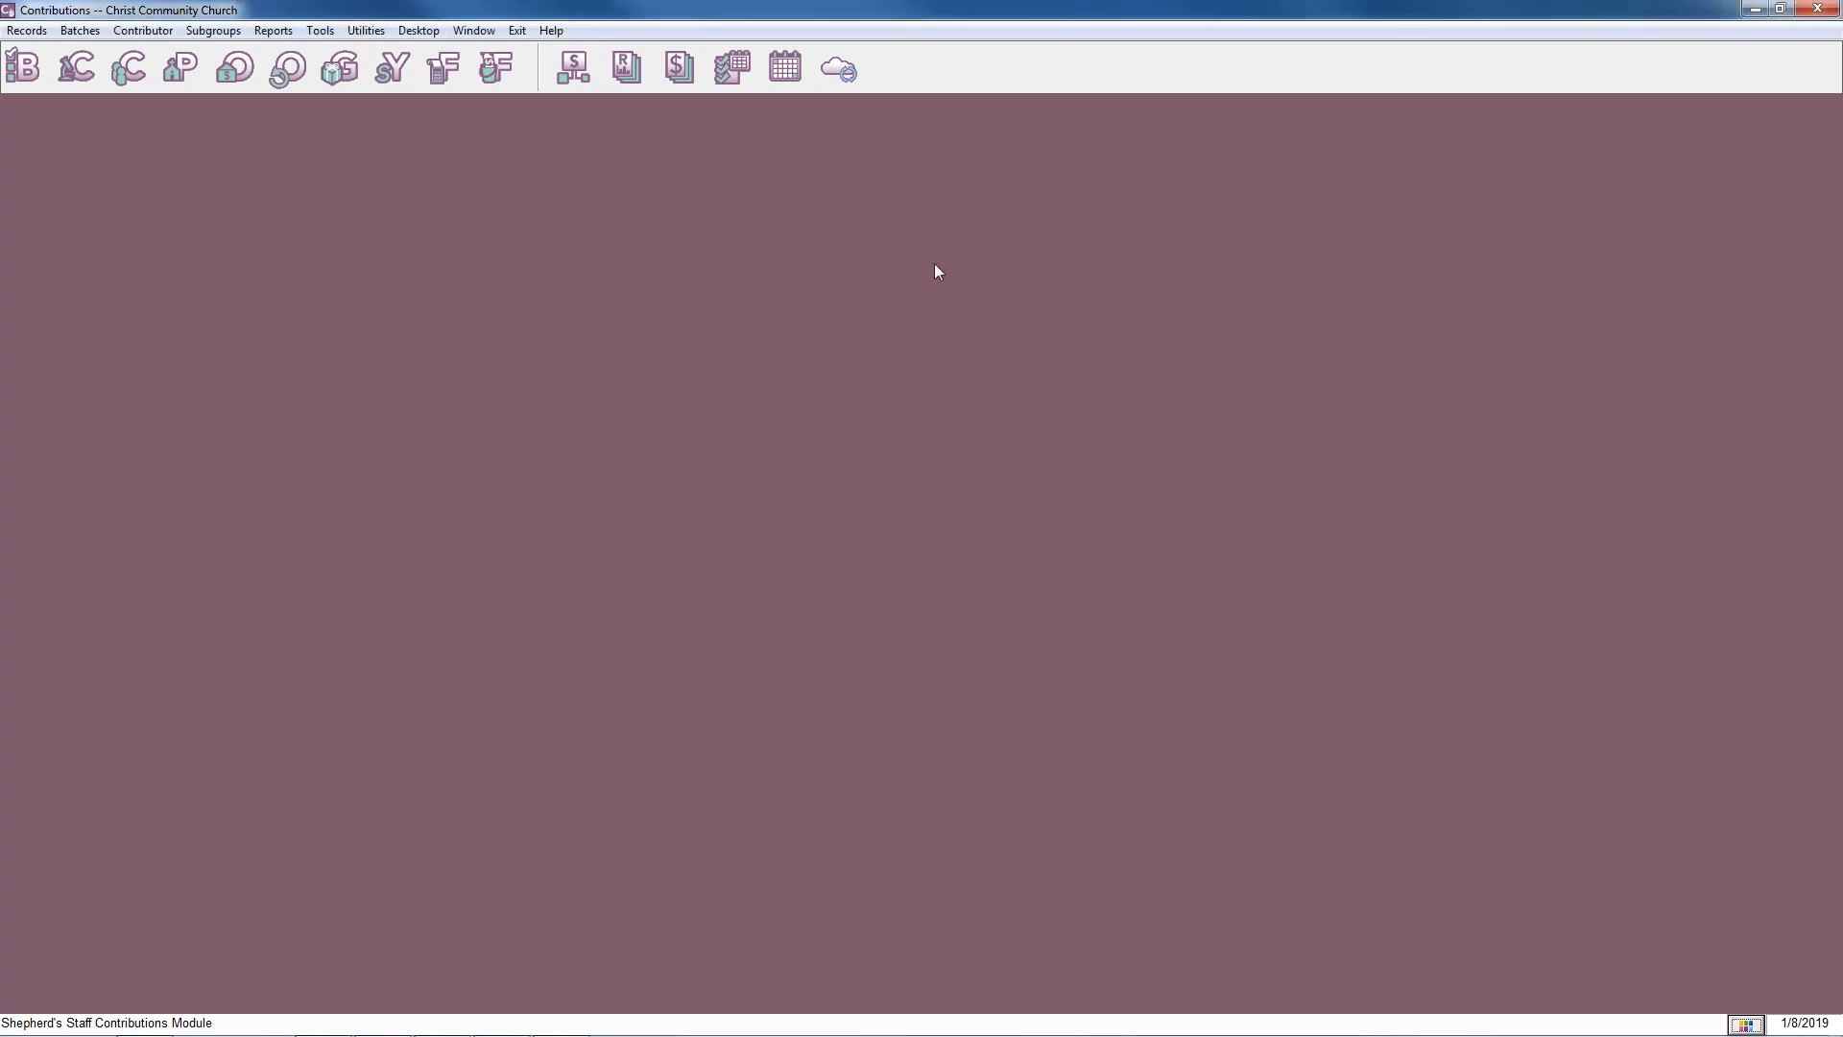
Switch from Contributions to the Attendance module and post the Contemporary Worship batch dated 1/6/2019.
click(1819, 14)
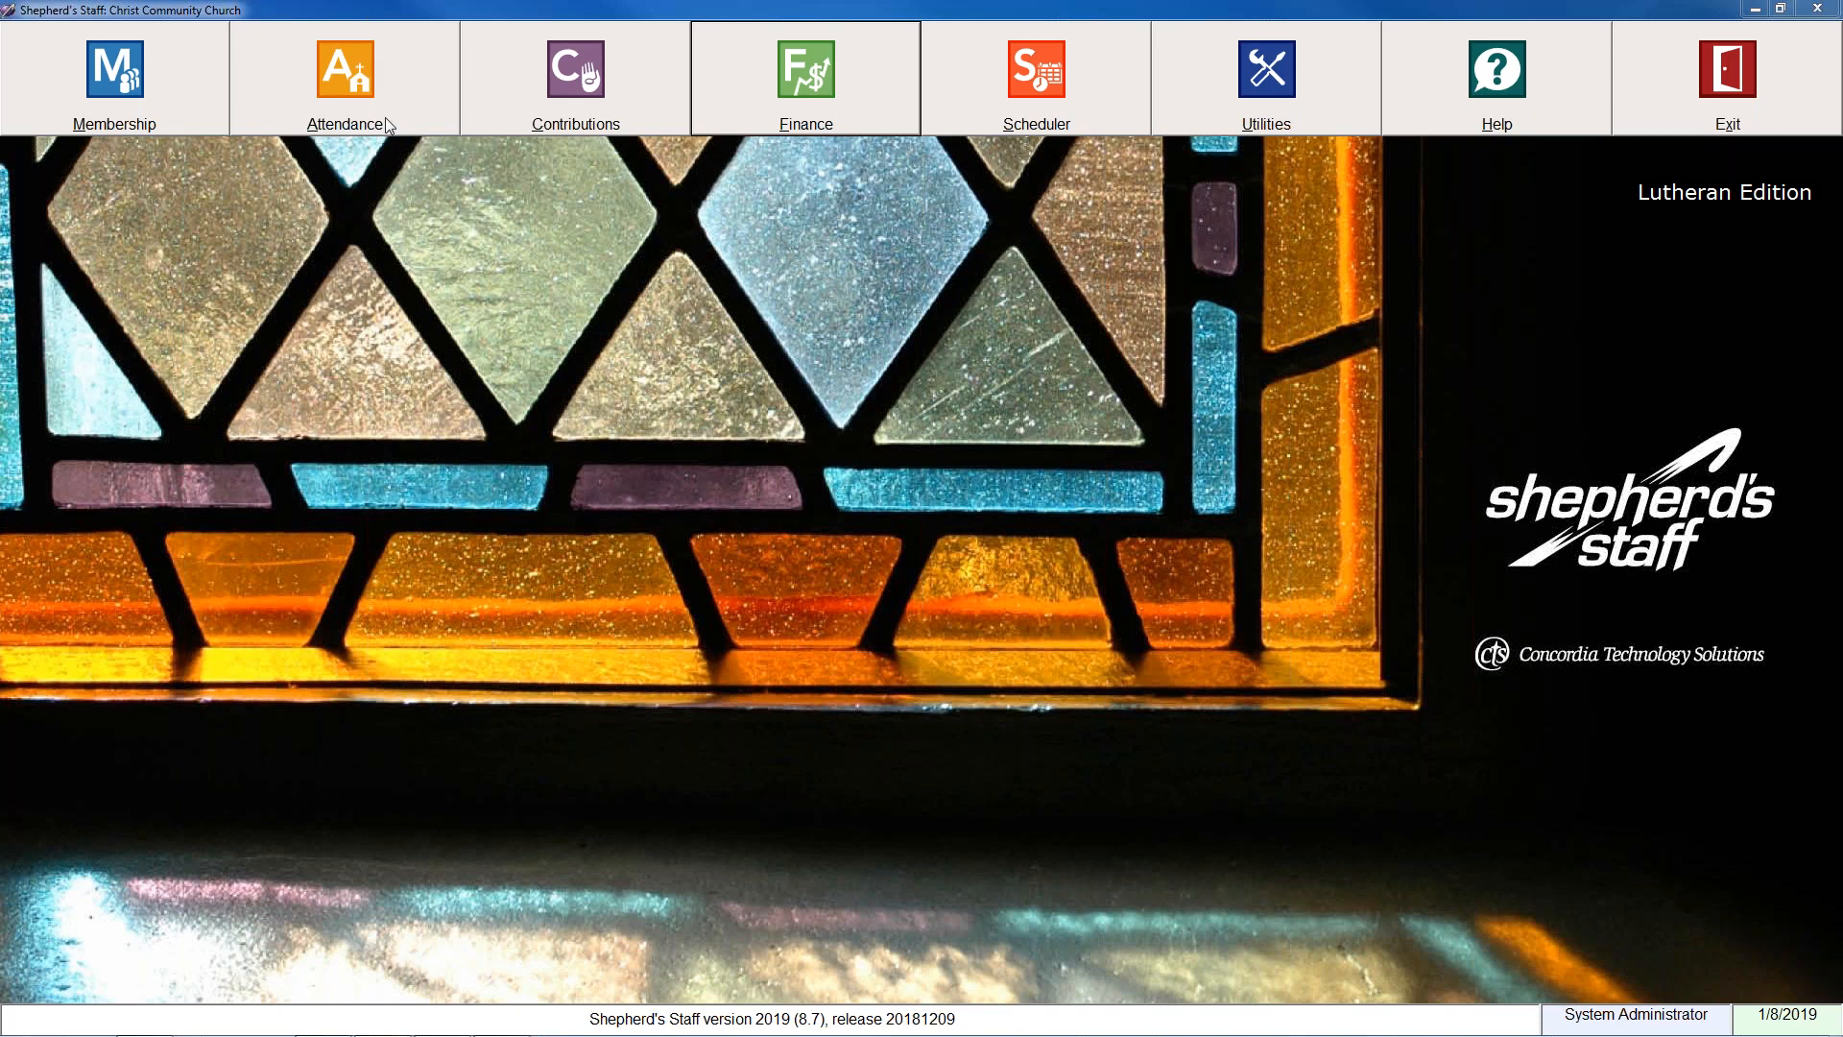
click(391, 89)
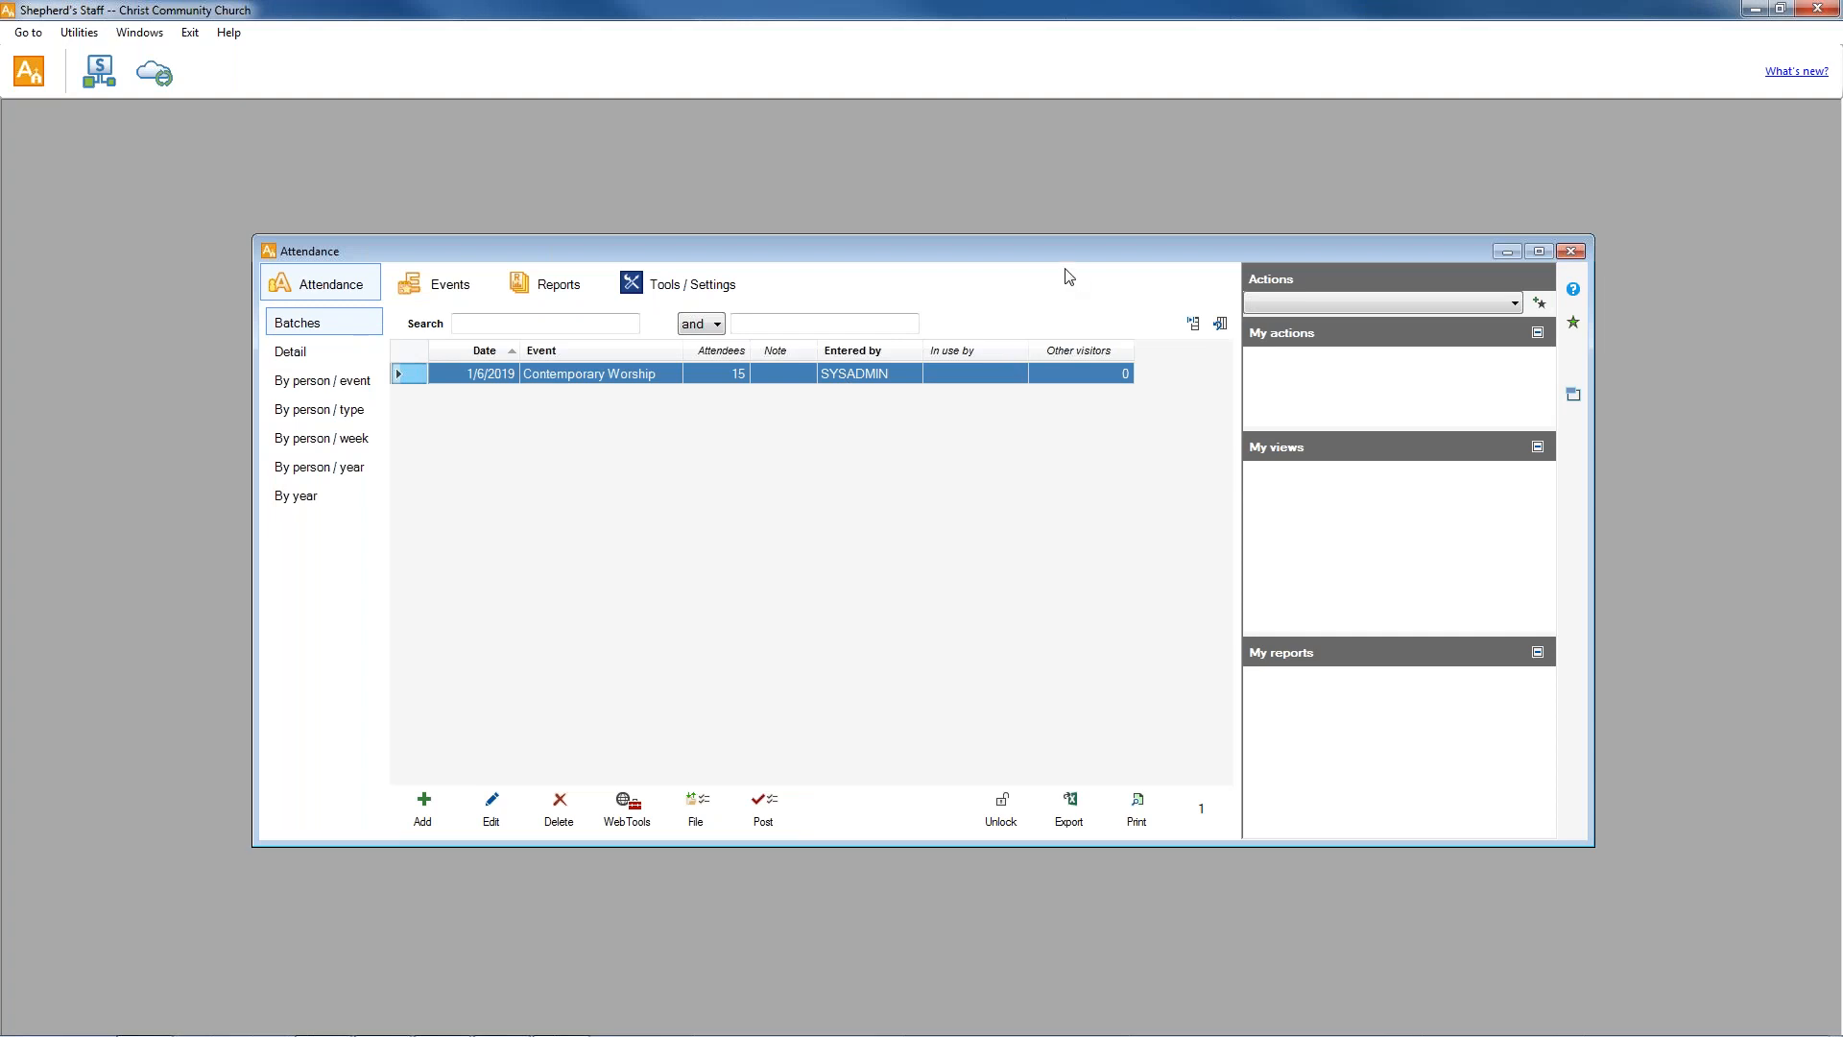
drag(1040, 253, 1049, 187)
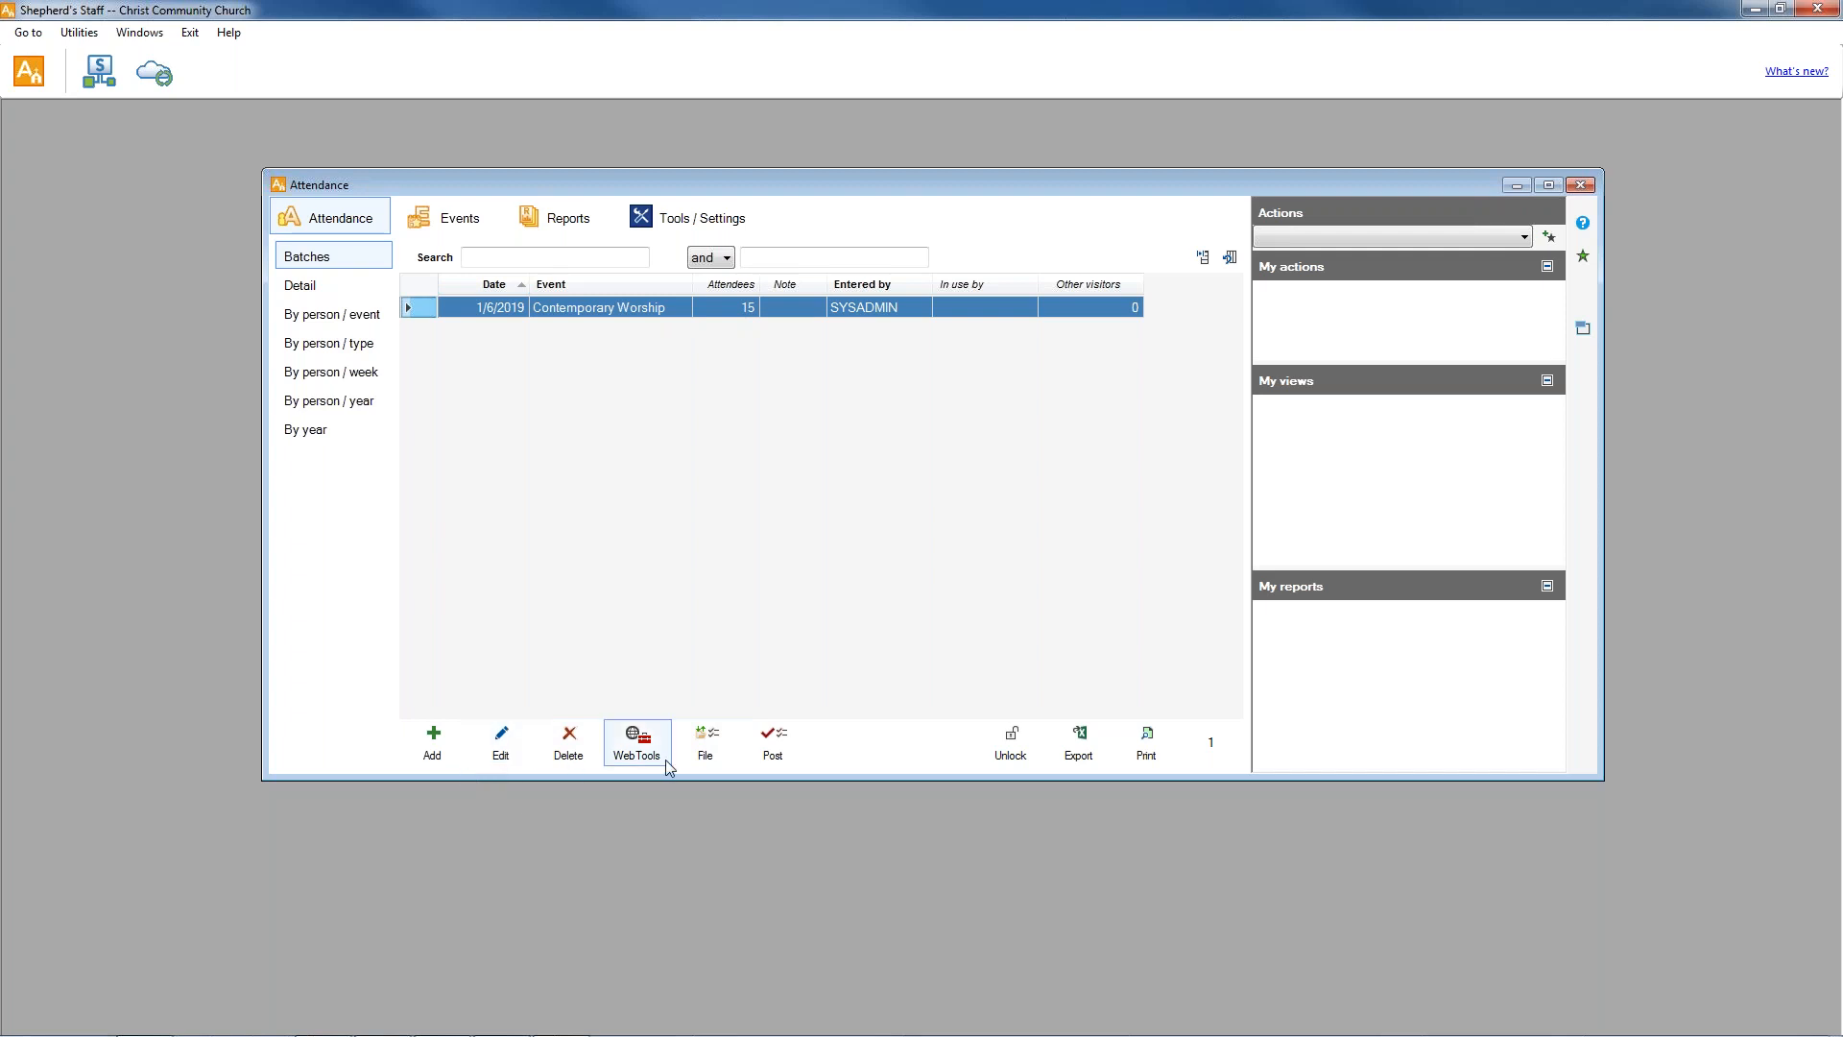
click(777, 752)
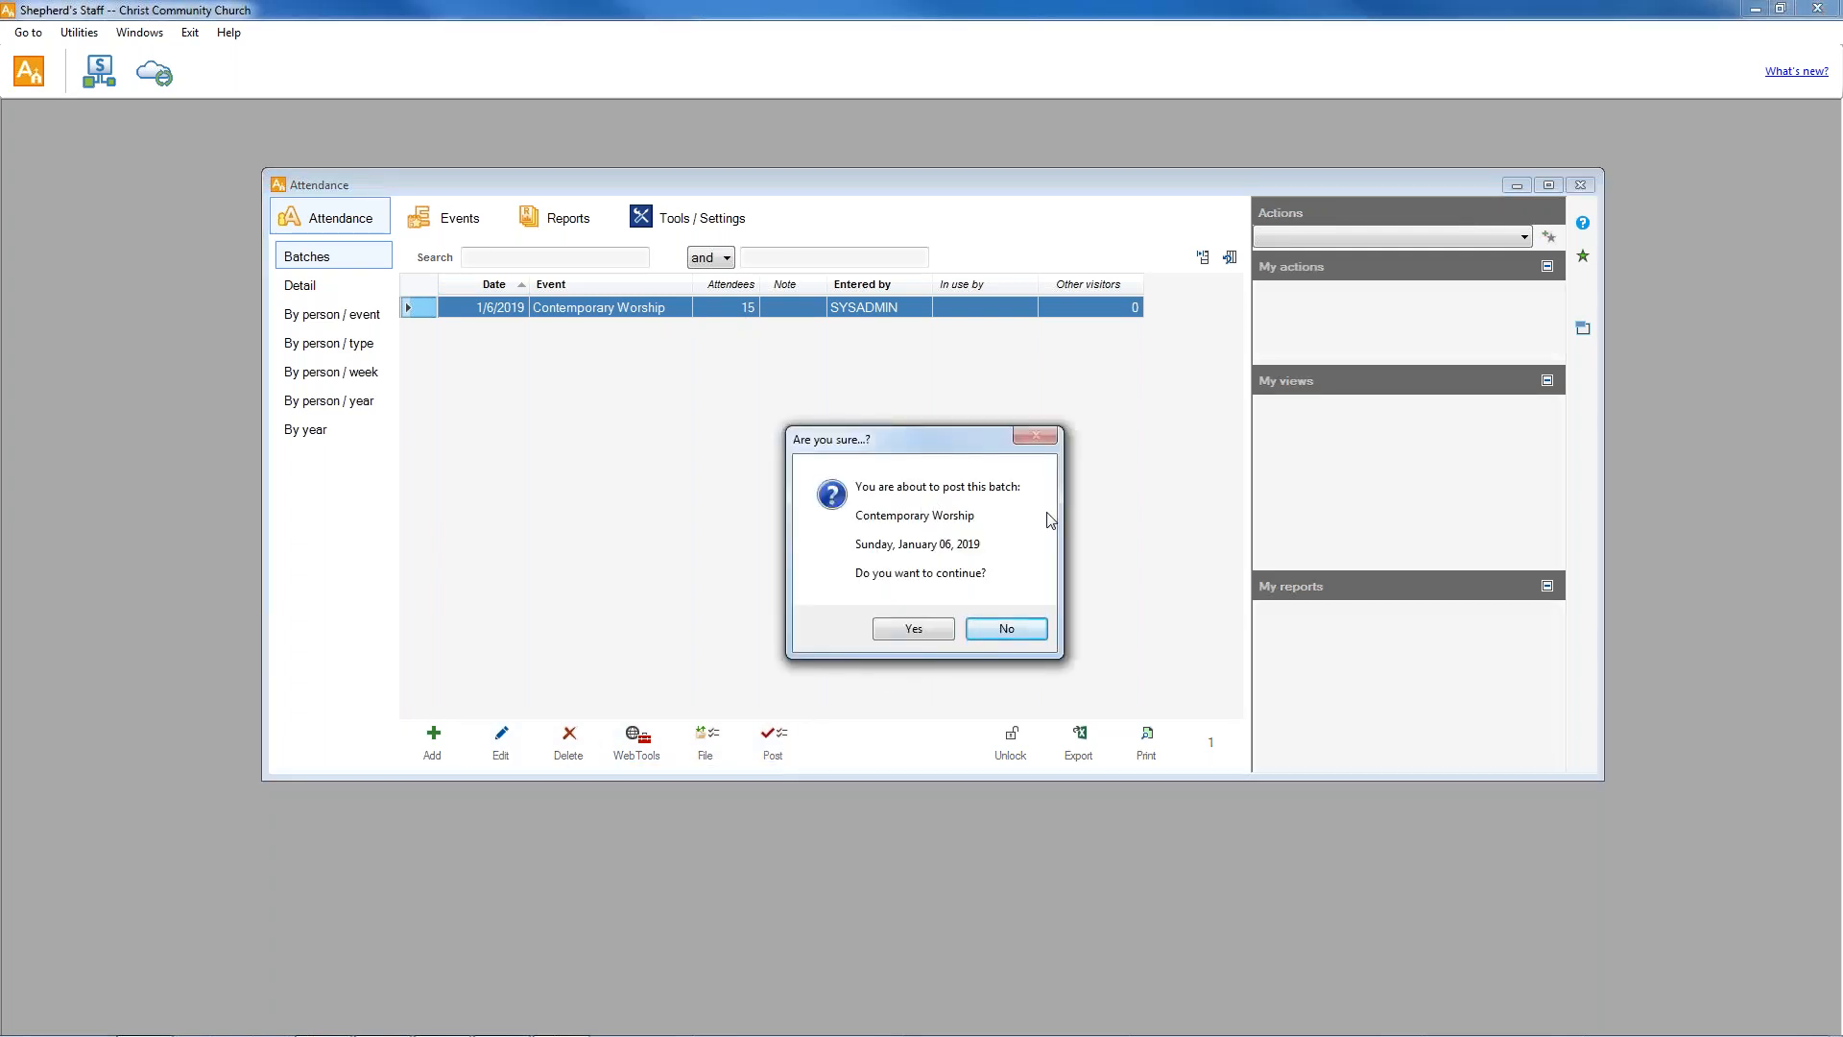
click(914, 637)
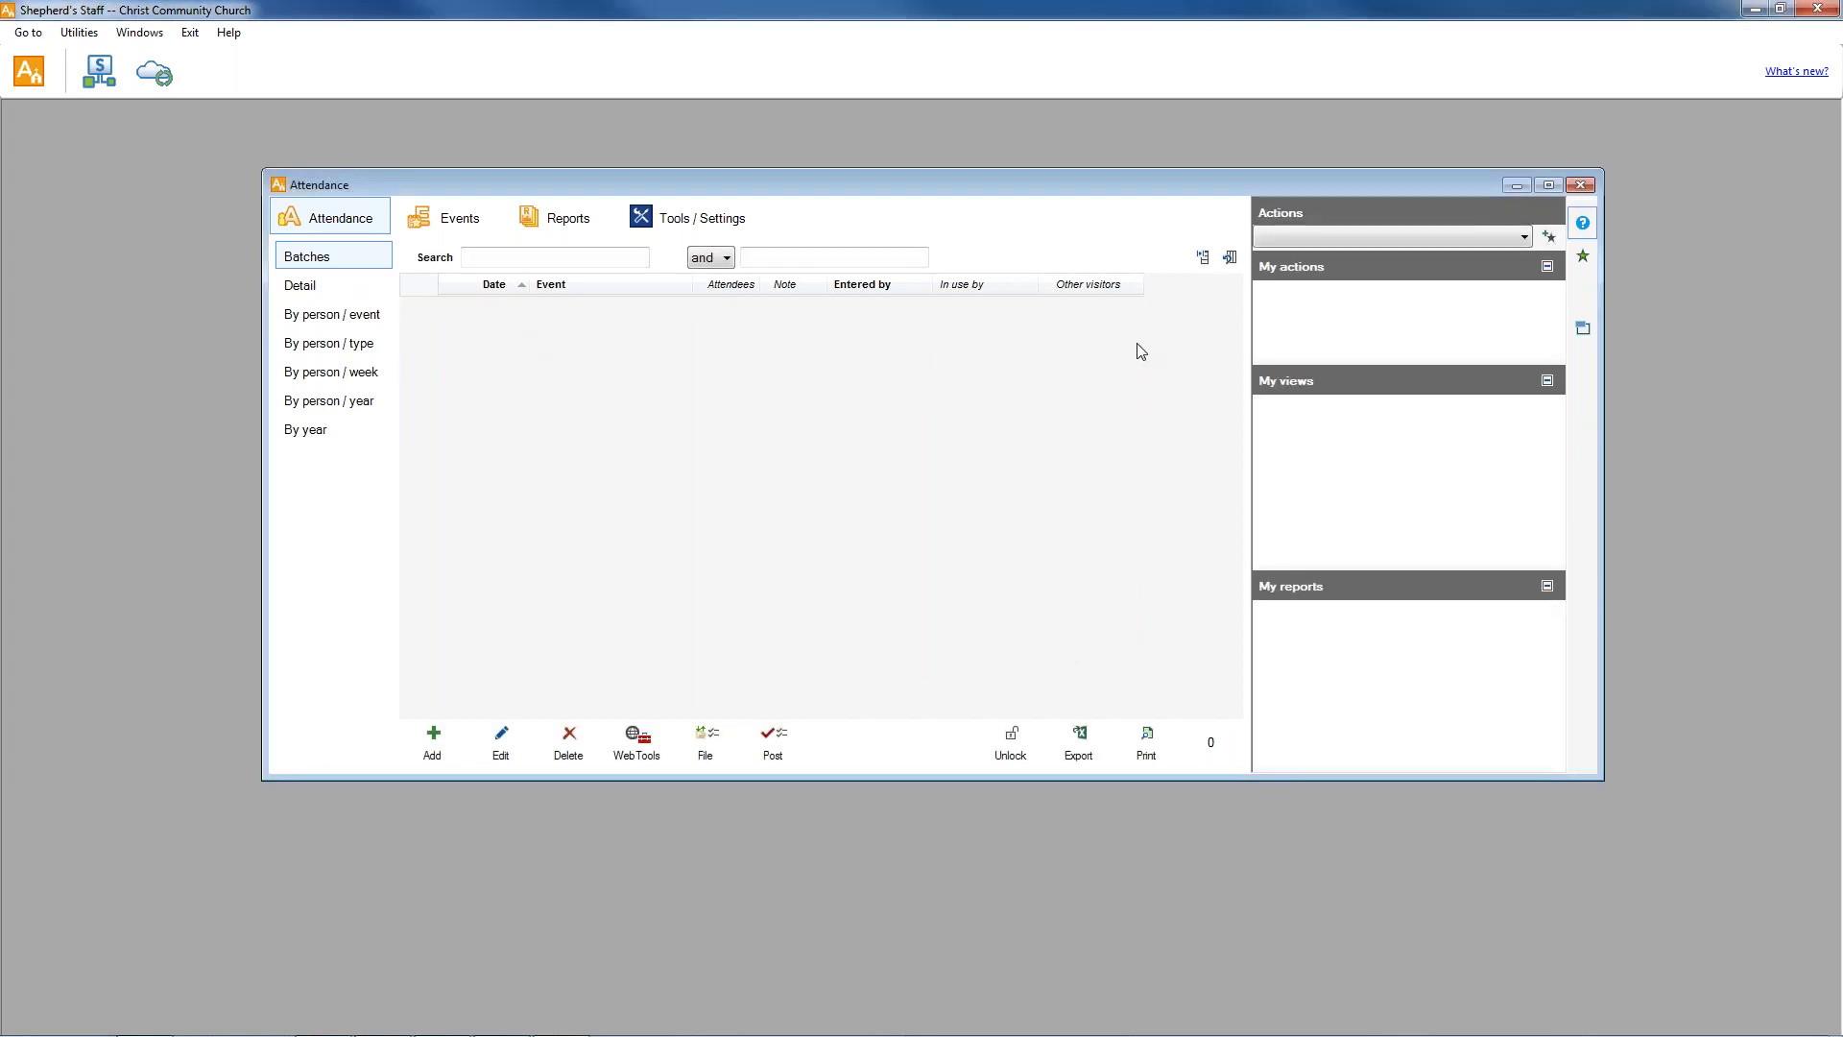
Review the list of attendance events and the event attendance figures by date.
click(450, 220)
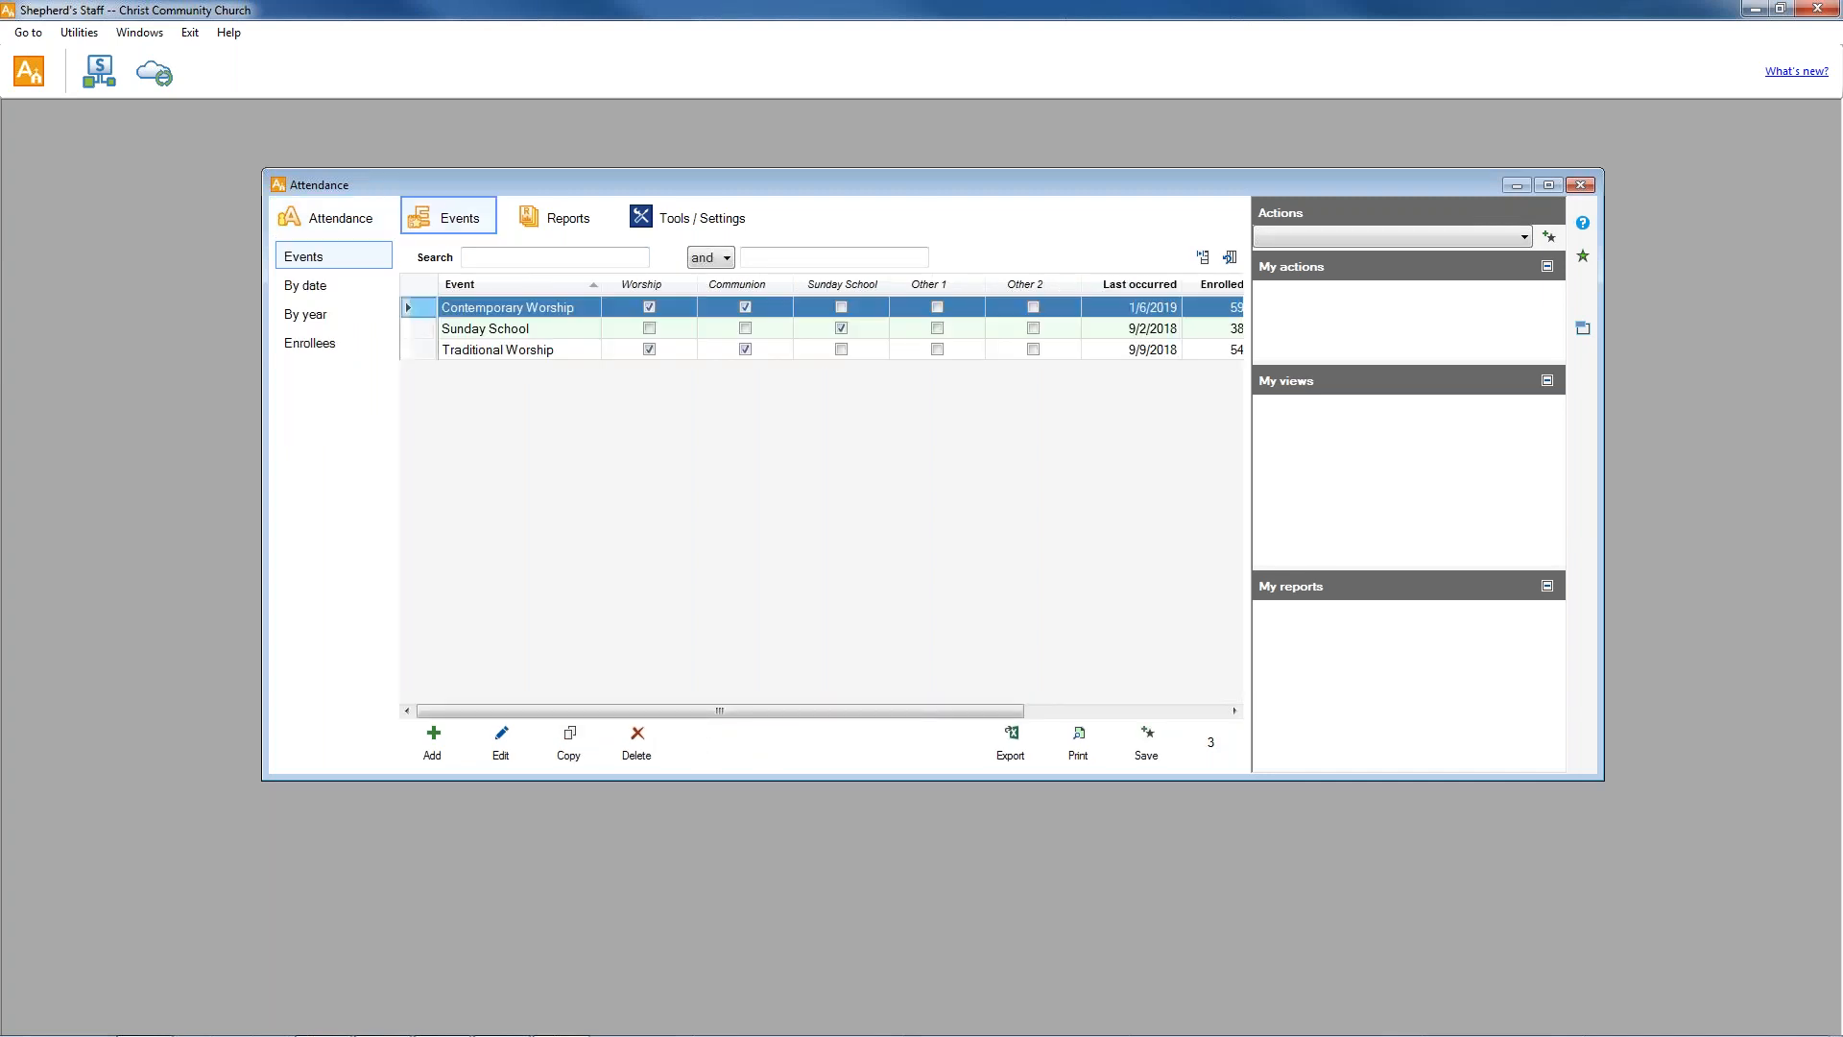
click(347, 285)
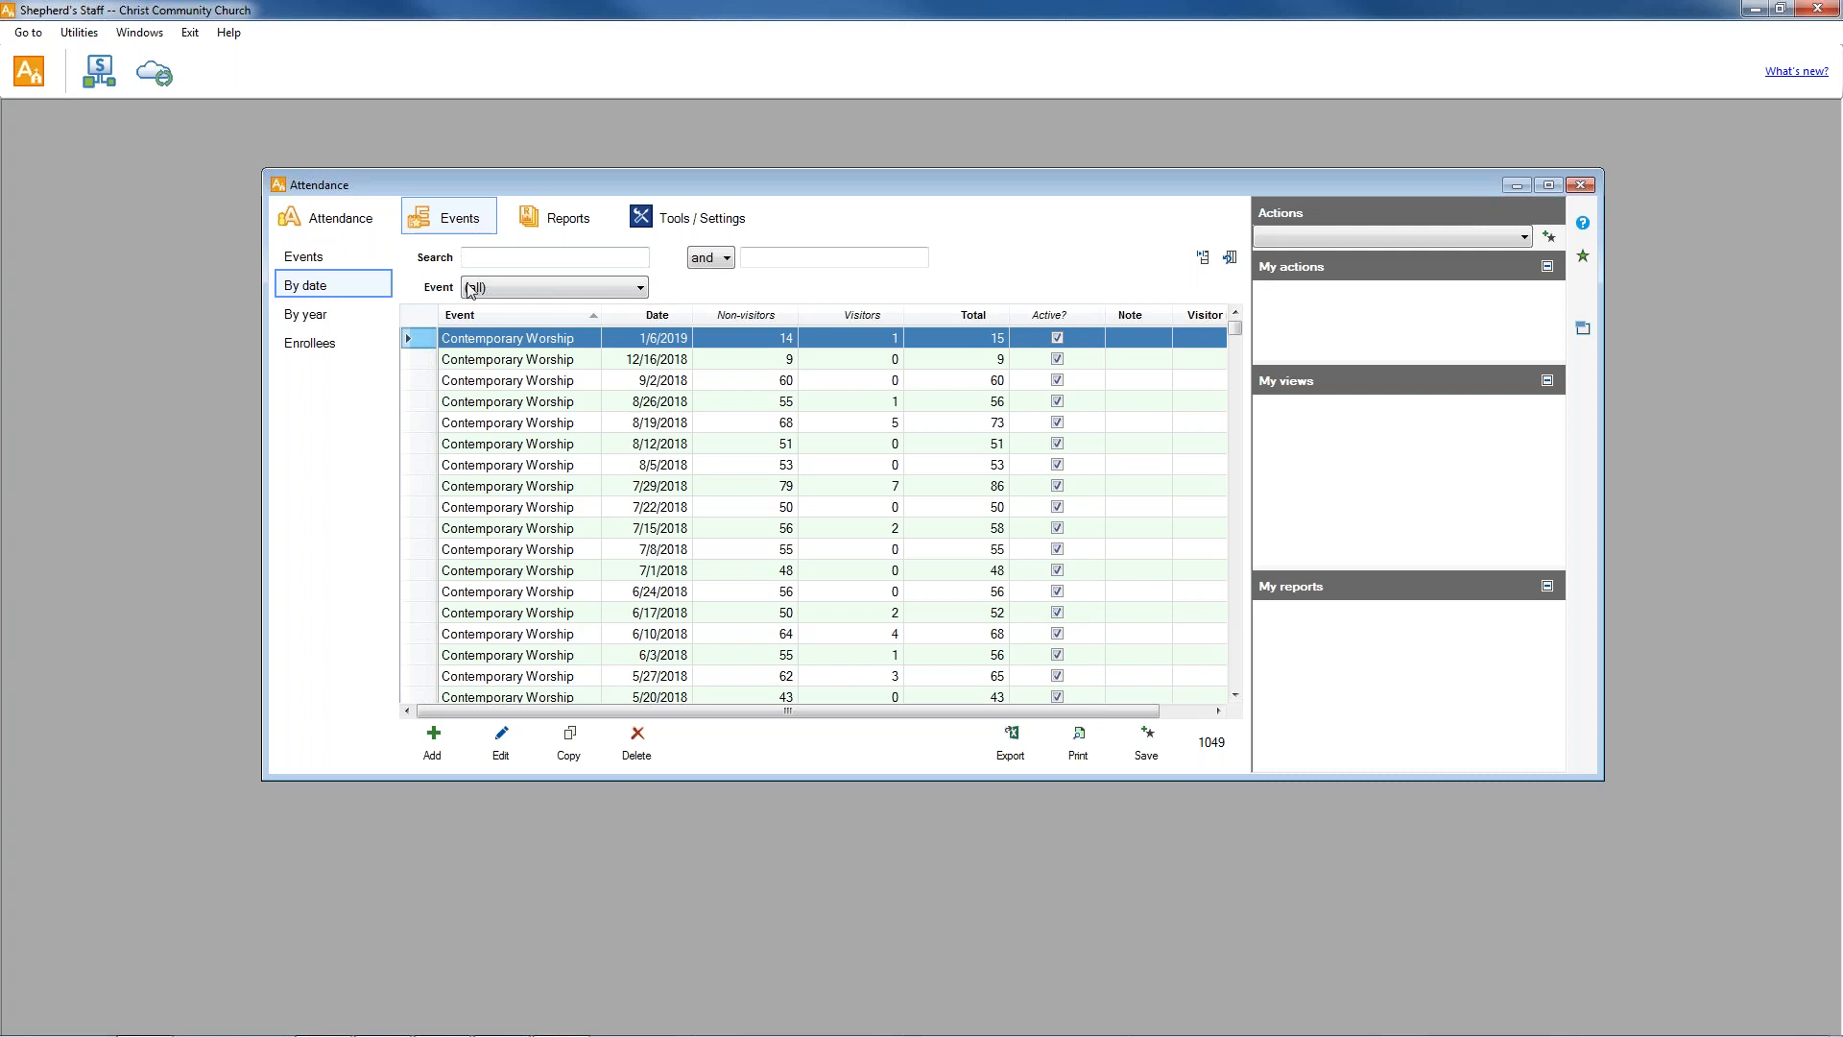
Open the Attendance by Event report and set it to cover everyone.
click(542, 223)
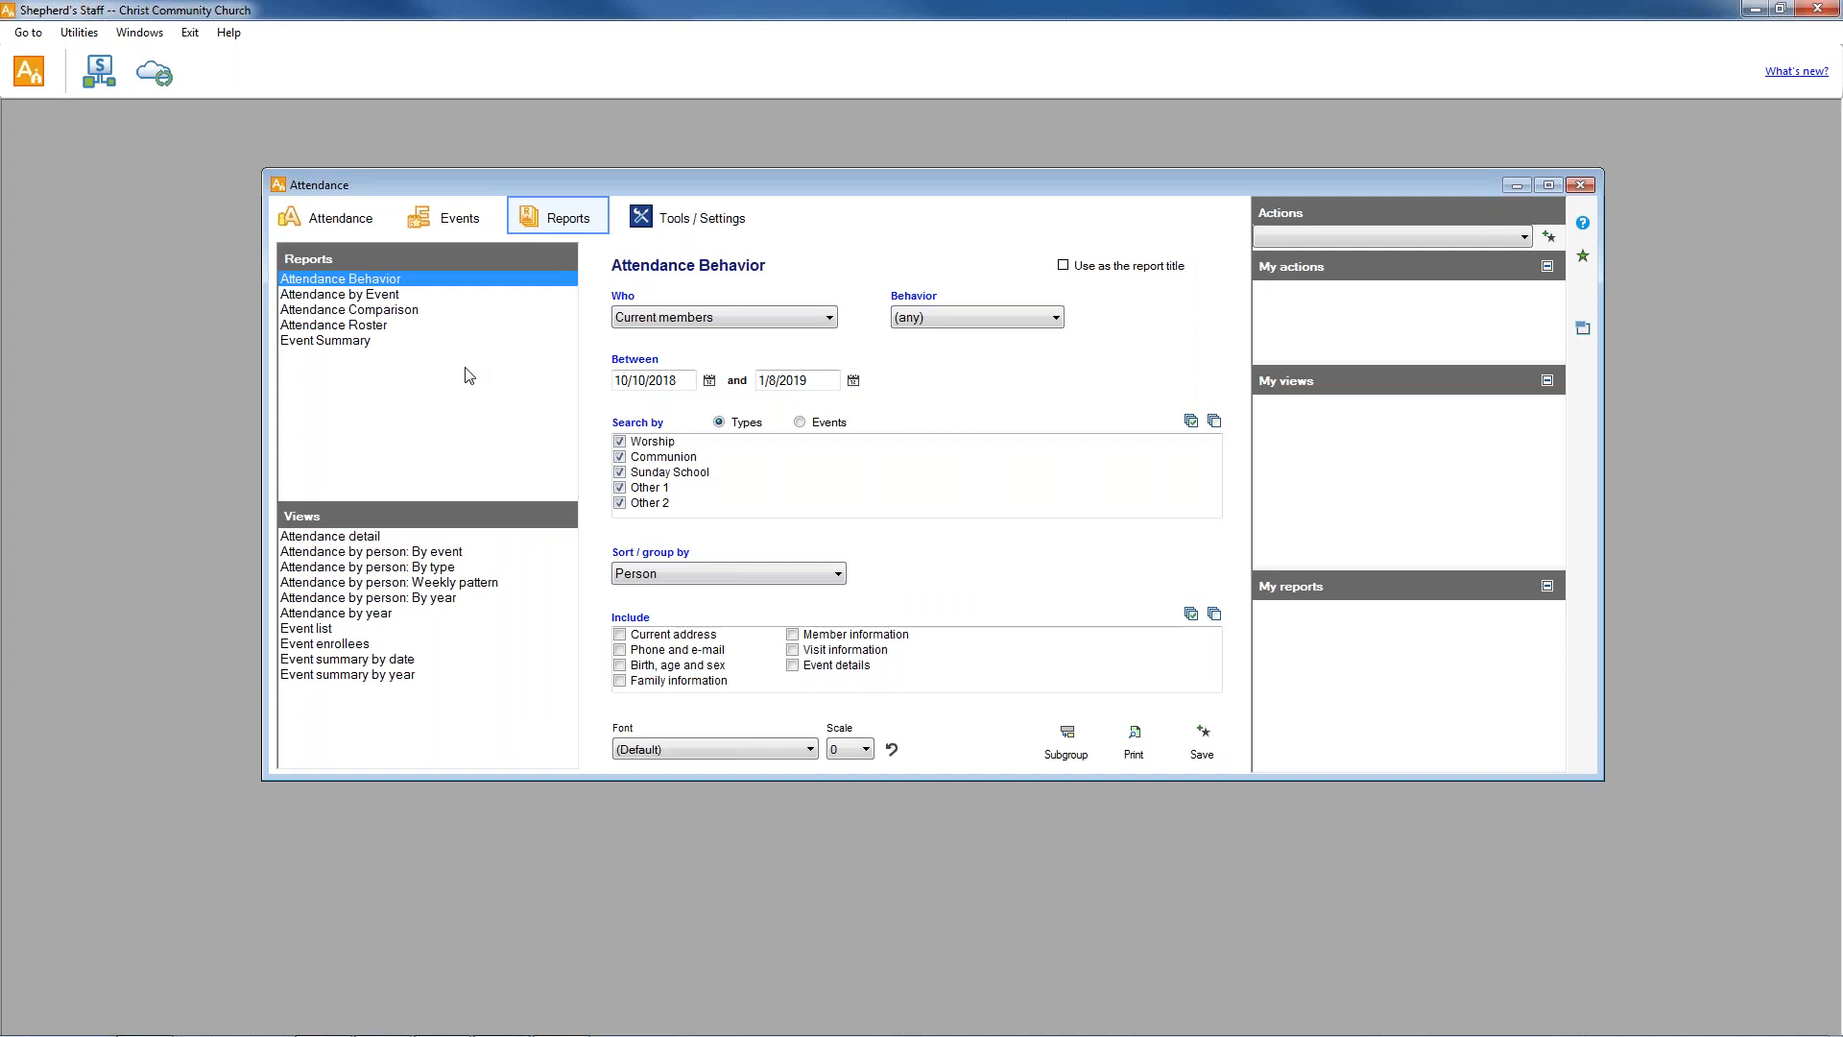
click(391, 297)
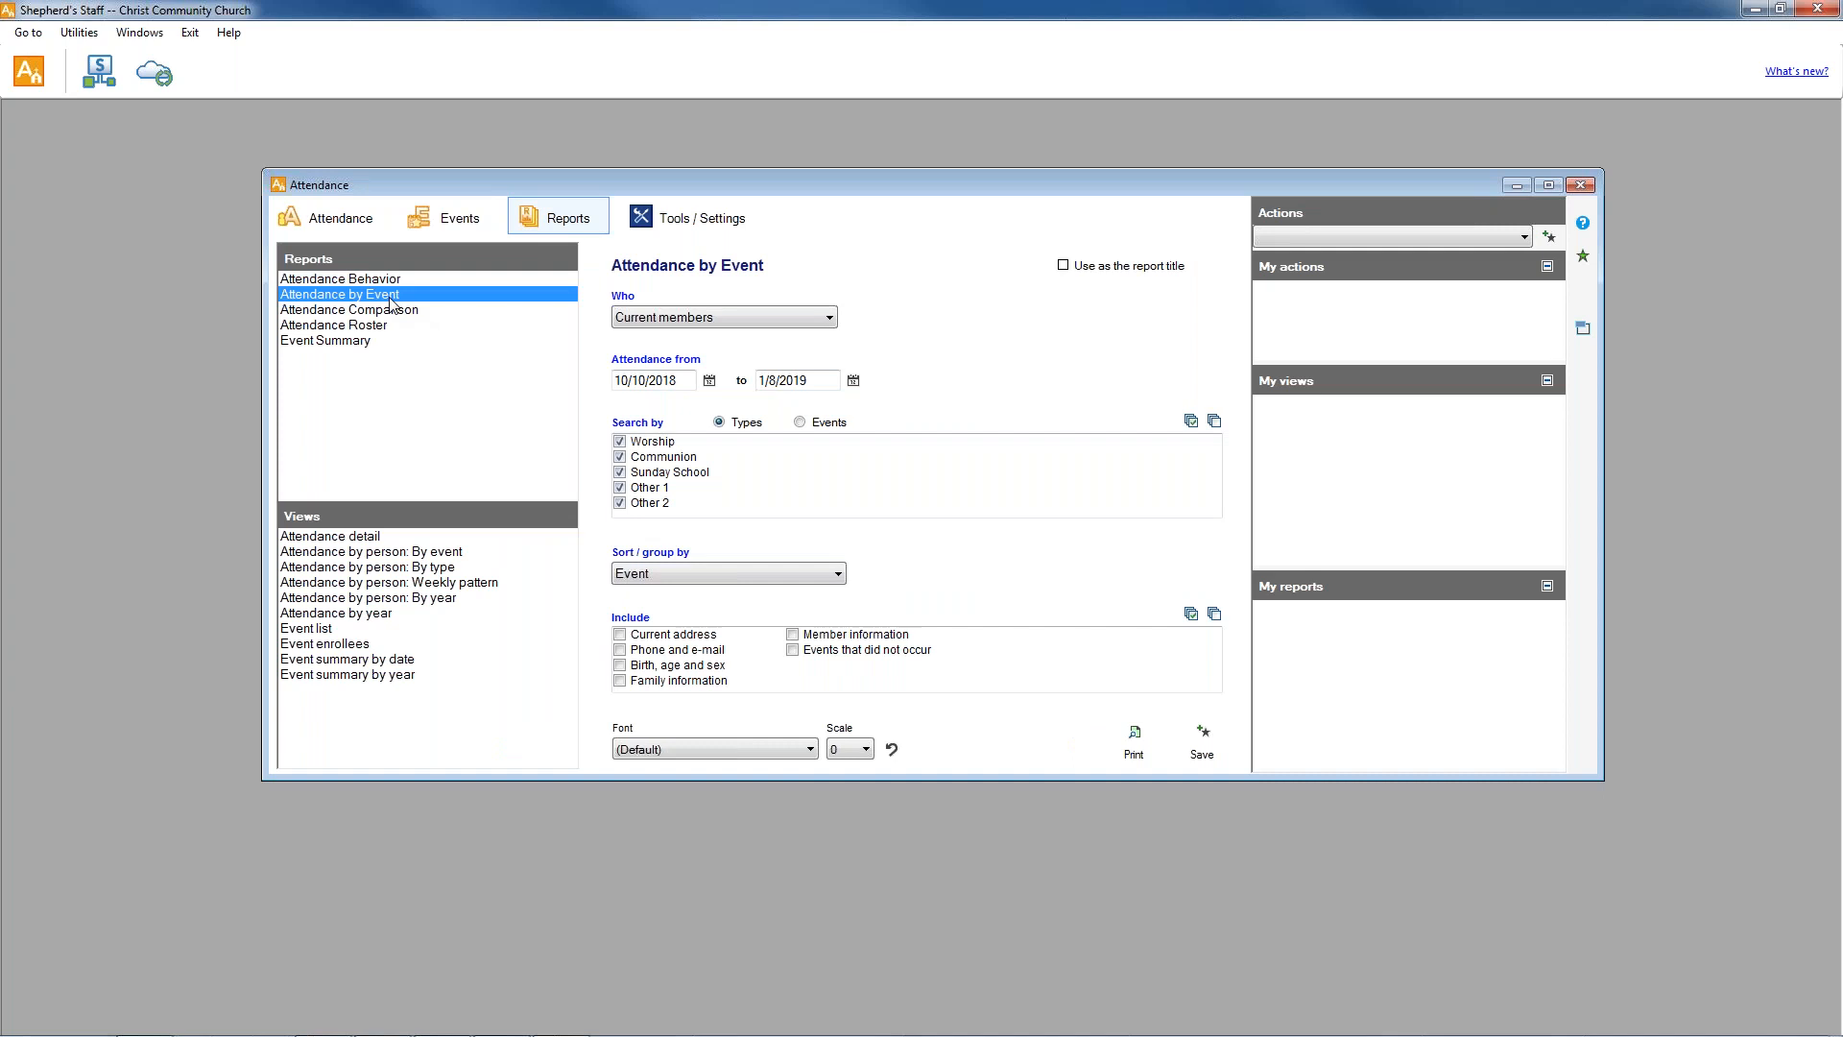
click(829, 319)
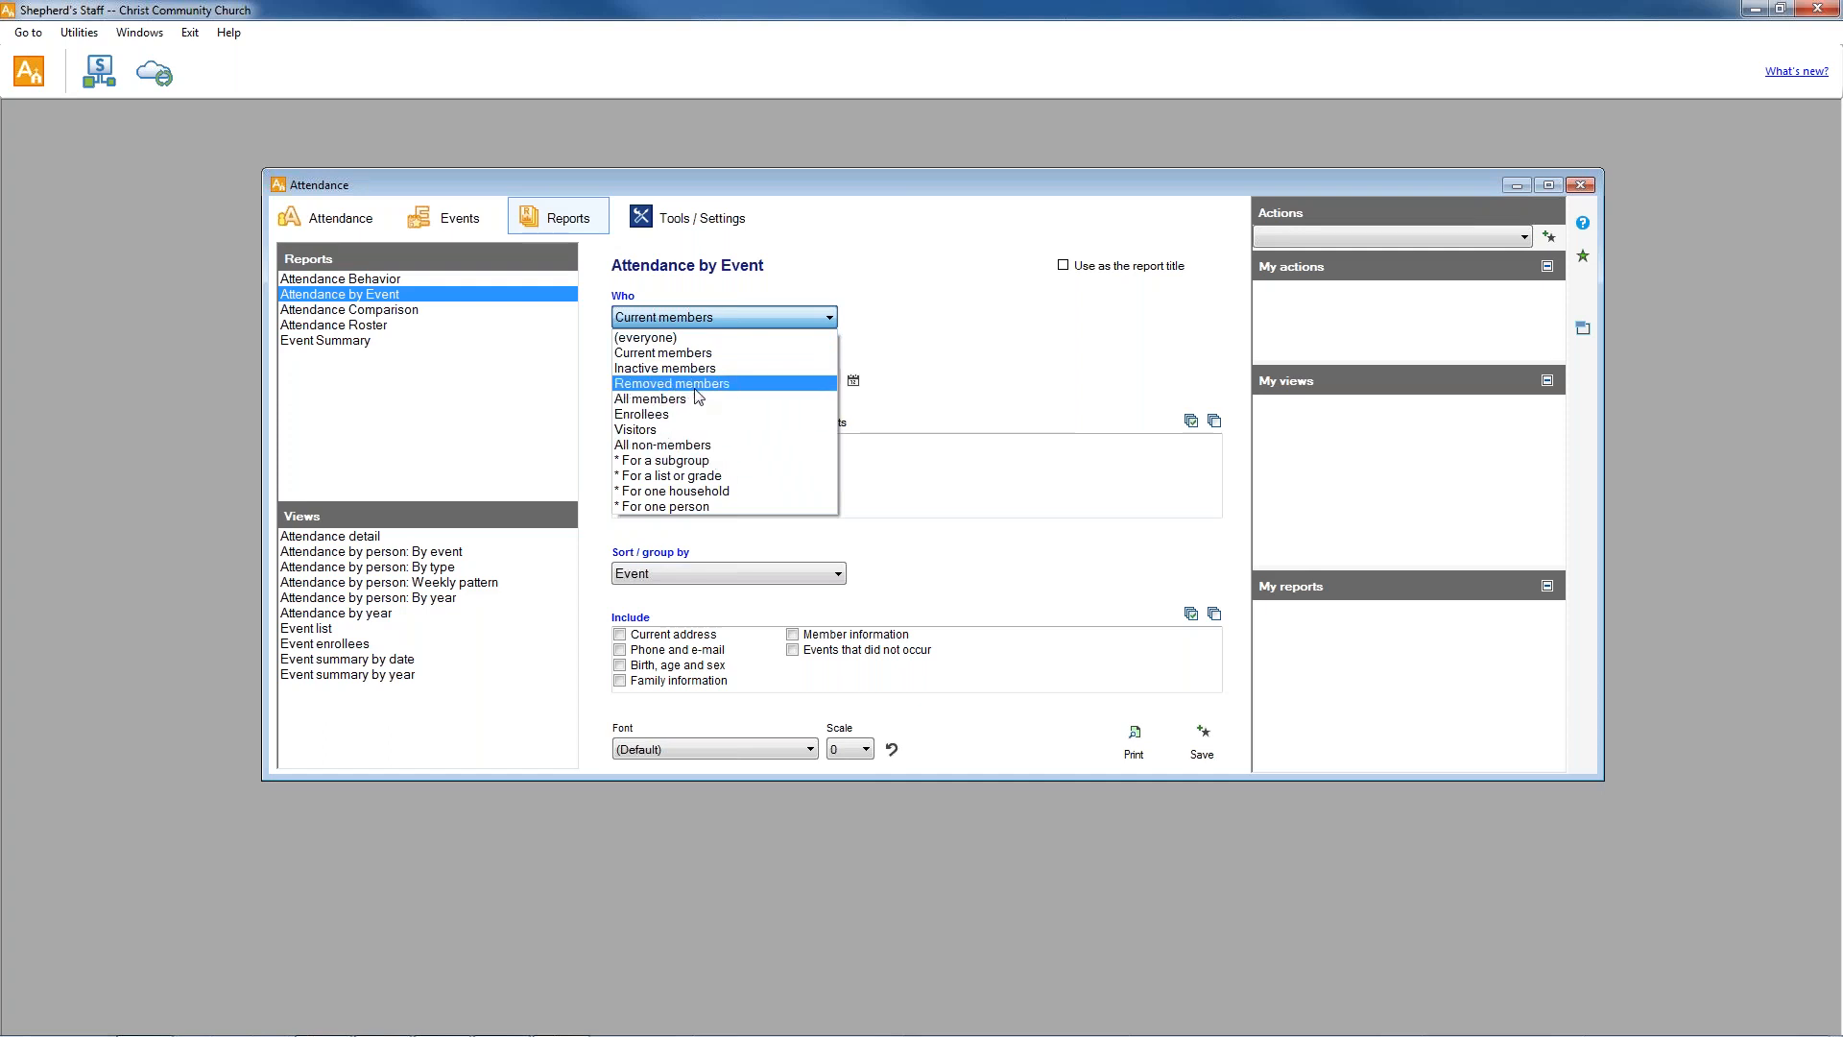
click(672, 337)
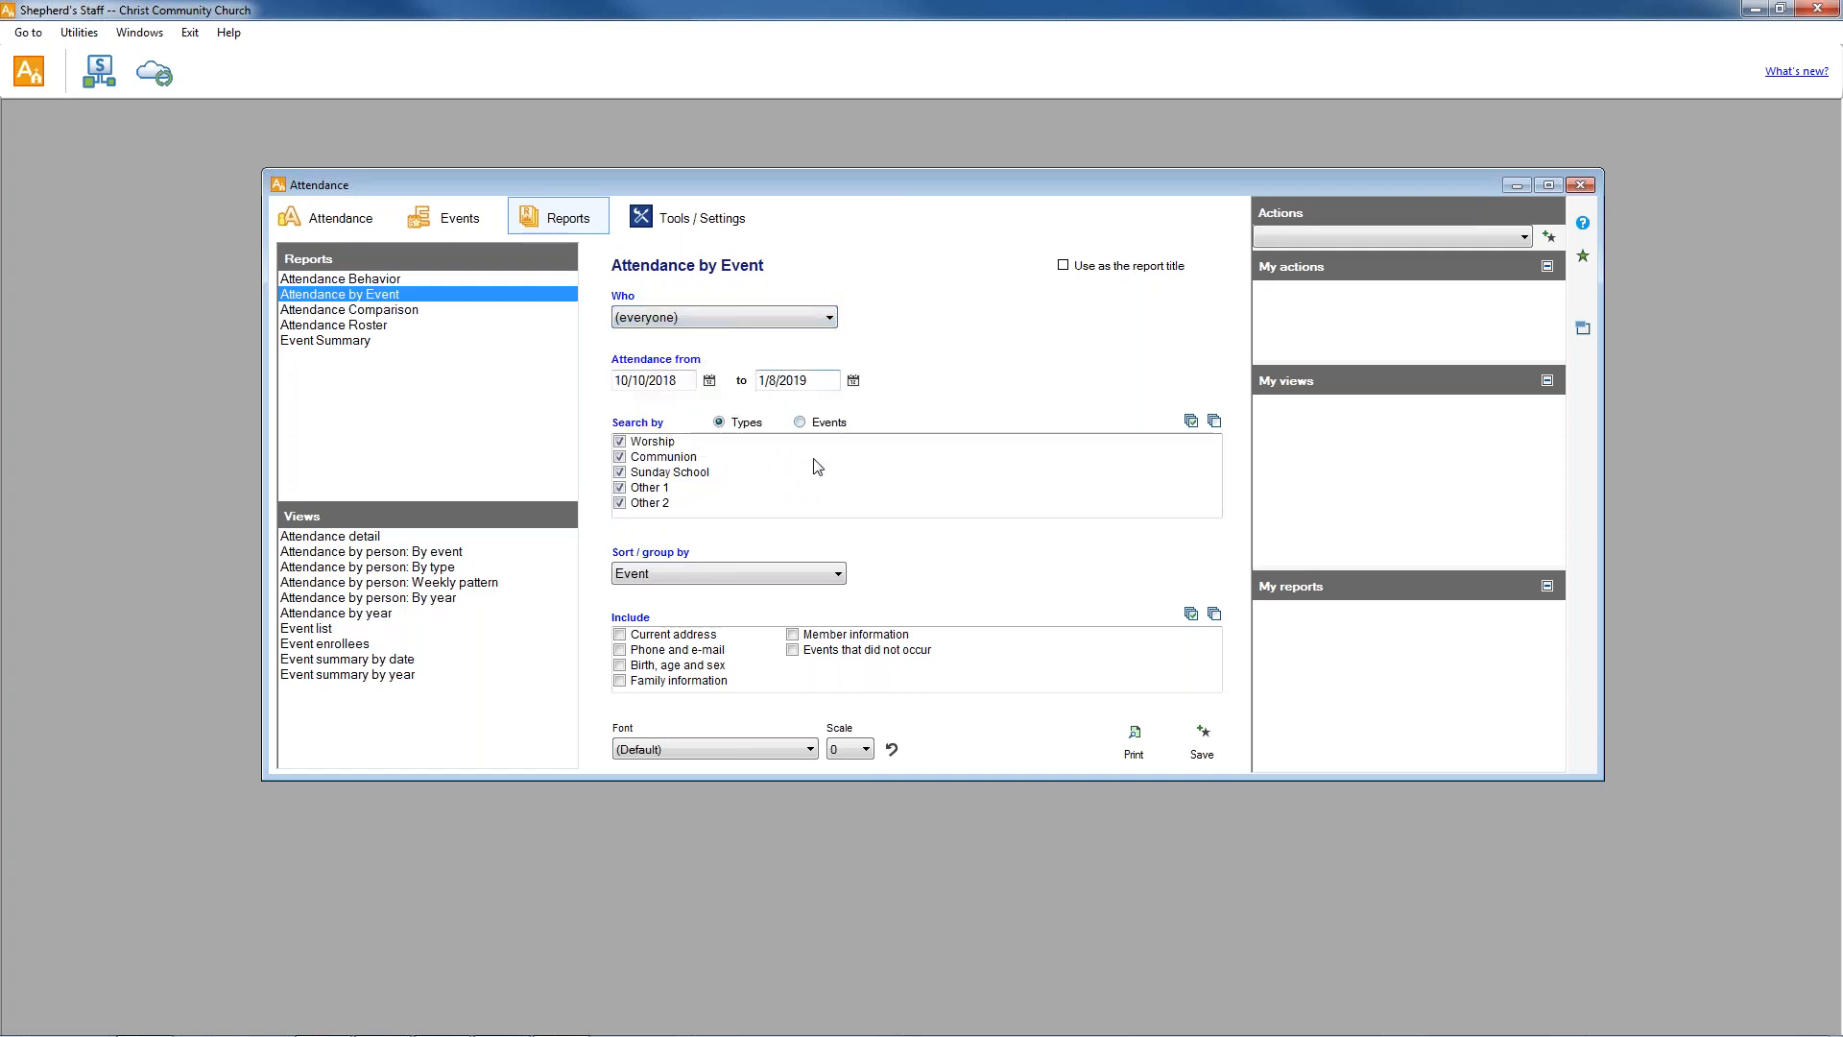
Set the report's attendance date range from 1/1/2018 to 12/31/2018.
click(709, 381)
click(624, 413)
click(624, 413)
click(624, 413)
click(624, 413)
click(624, 413)
click(623, 413)
click(624, 413)
click(623, 413)
click(624, 413)
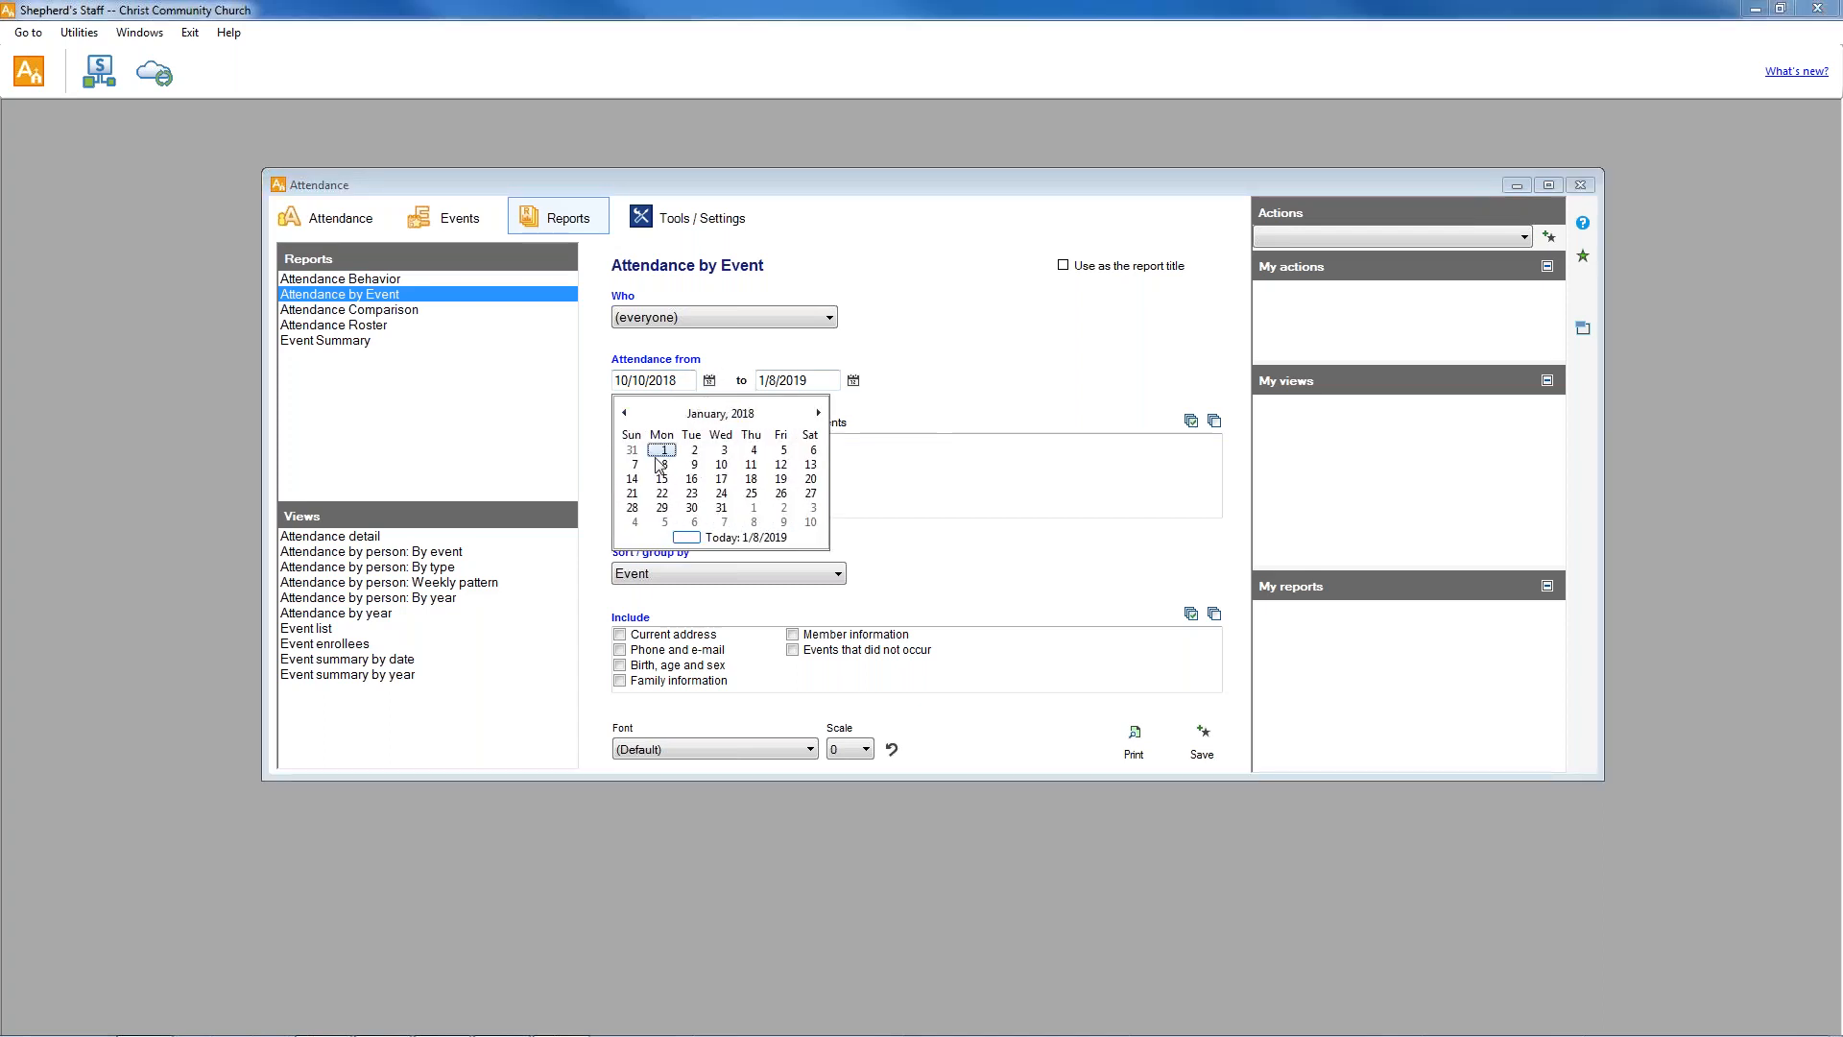
click(662, 450)
click(853, 381)
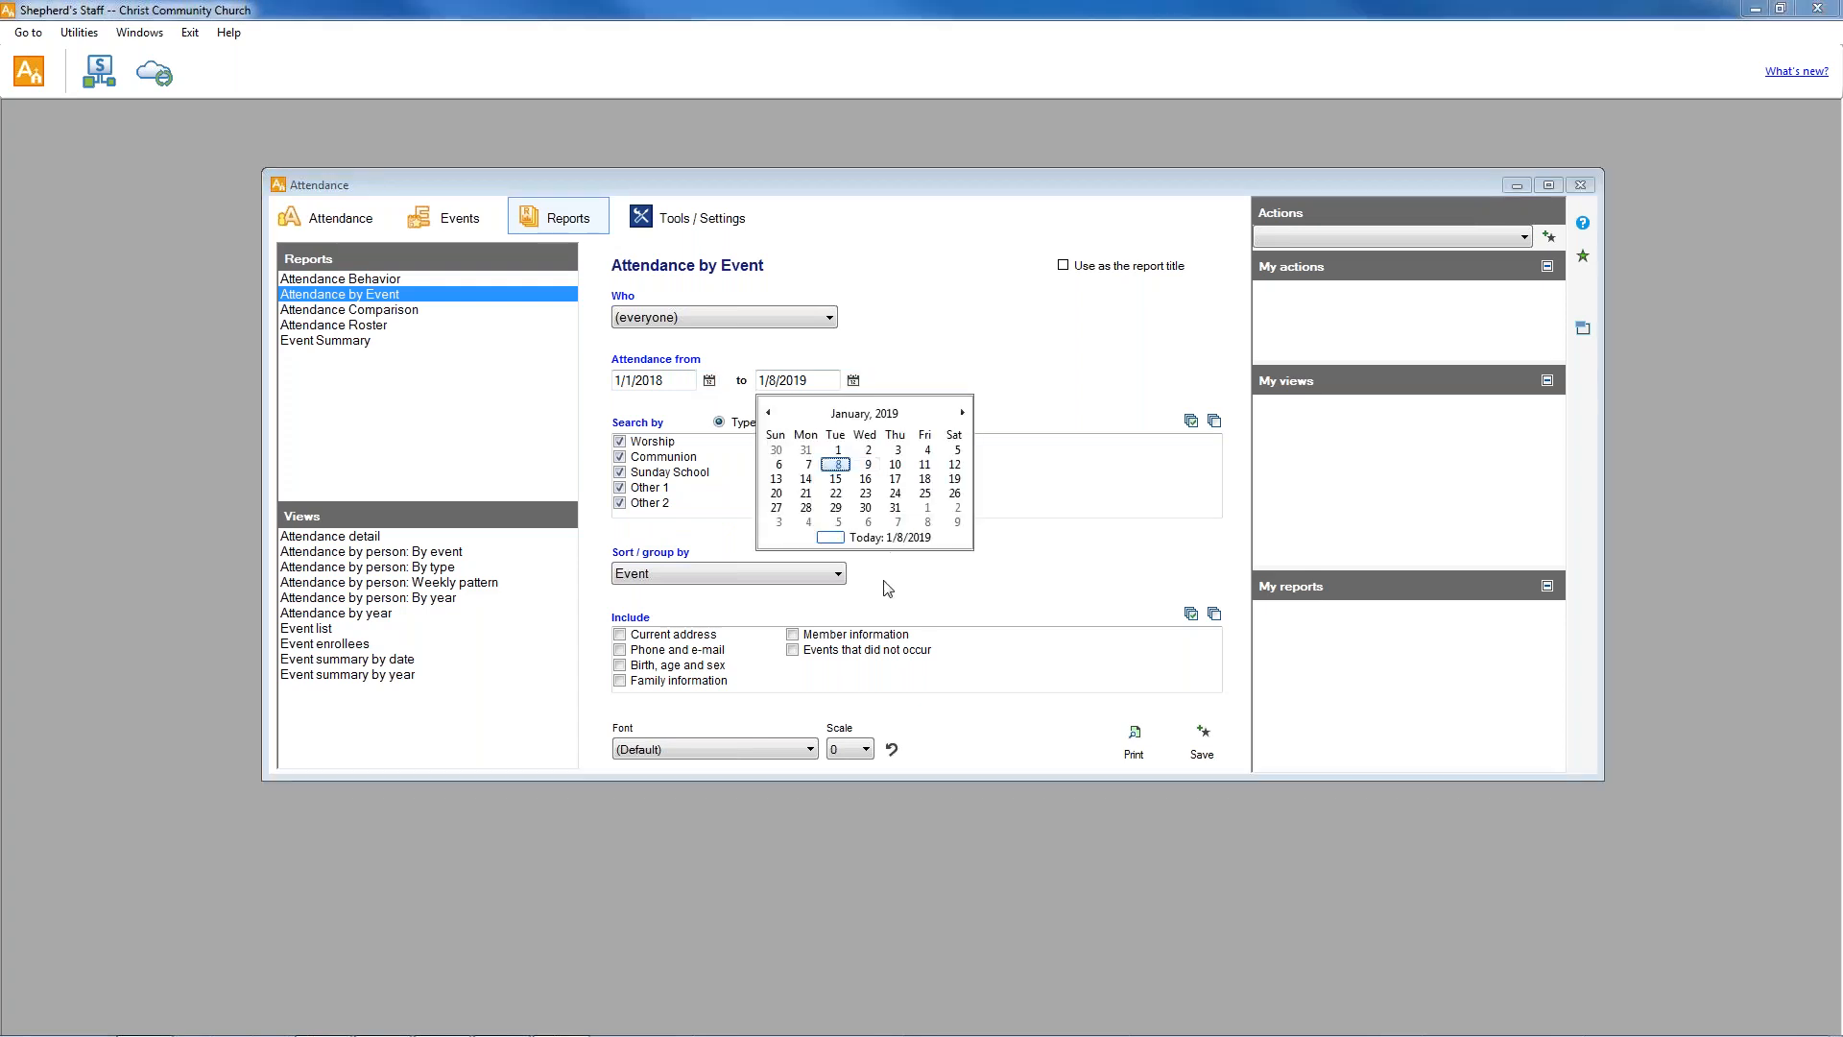
click(768, 413)
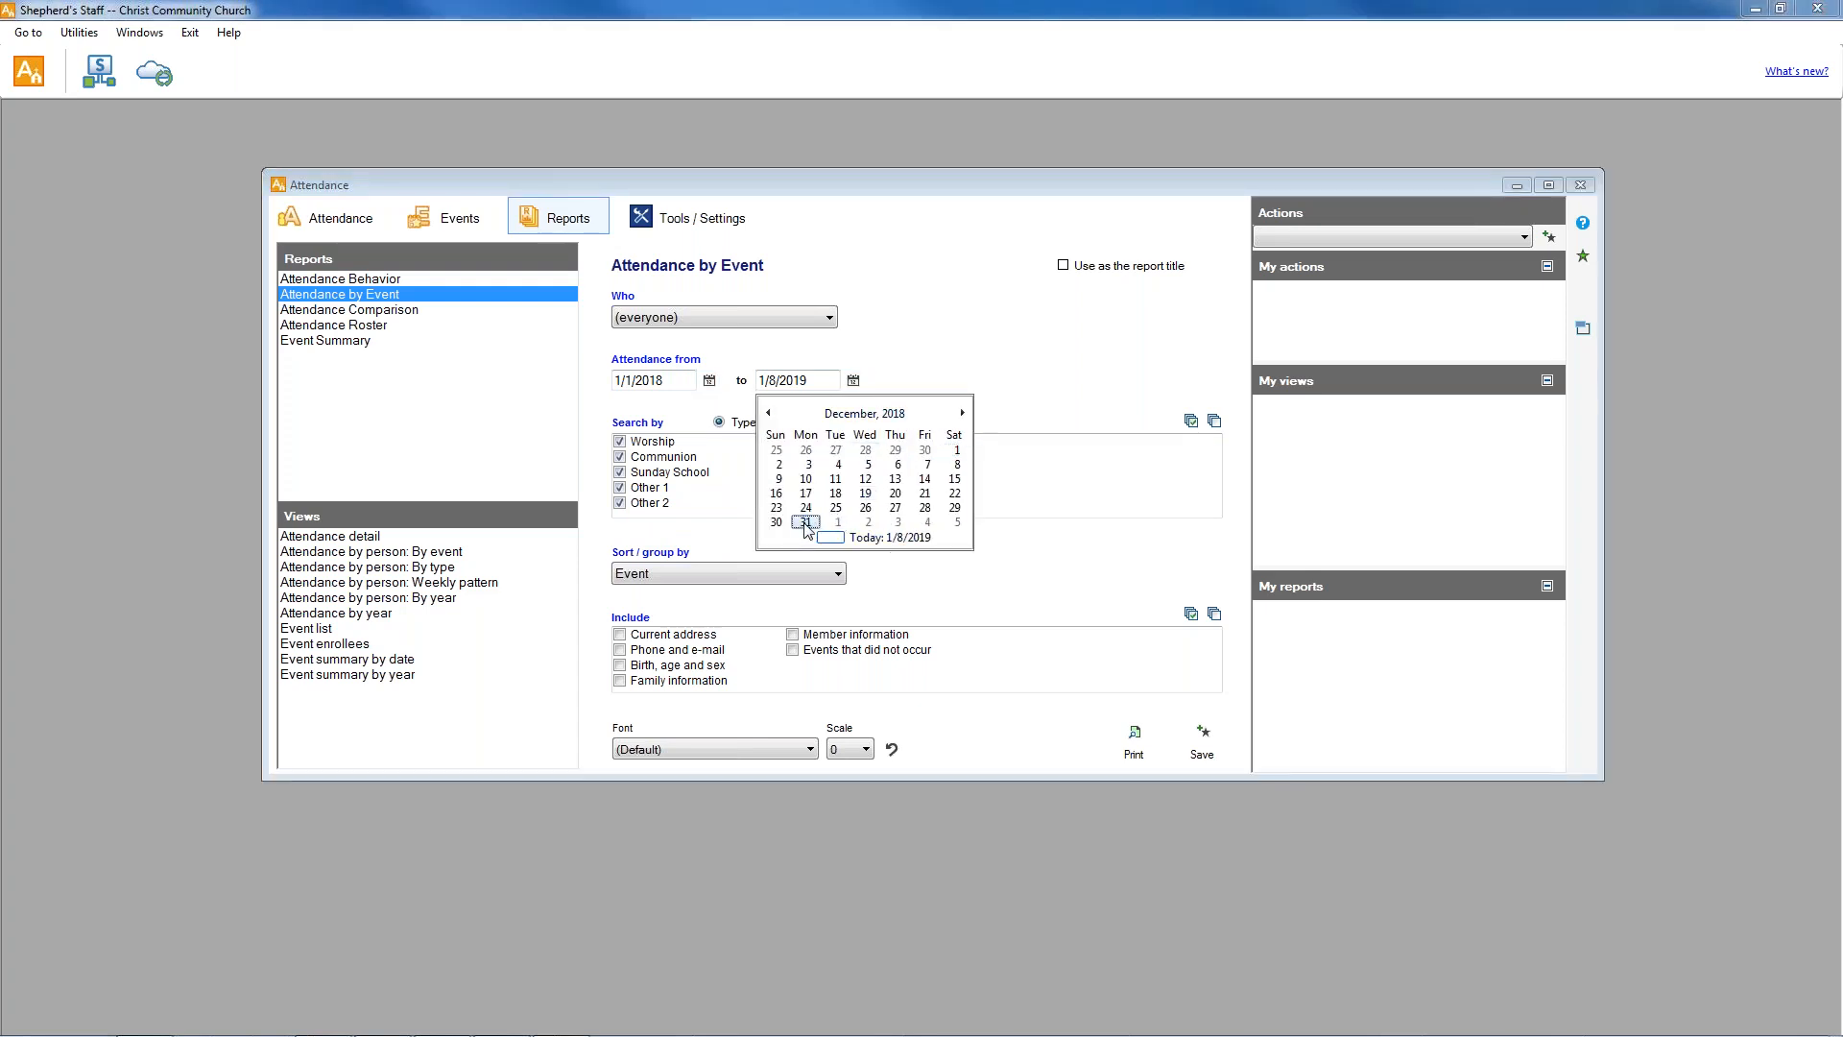
click(805, 521)
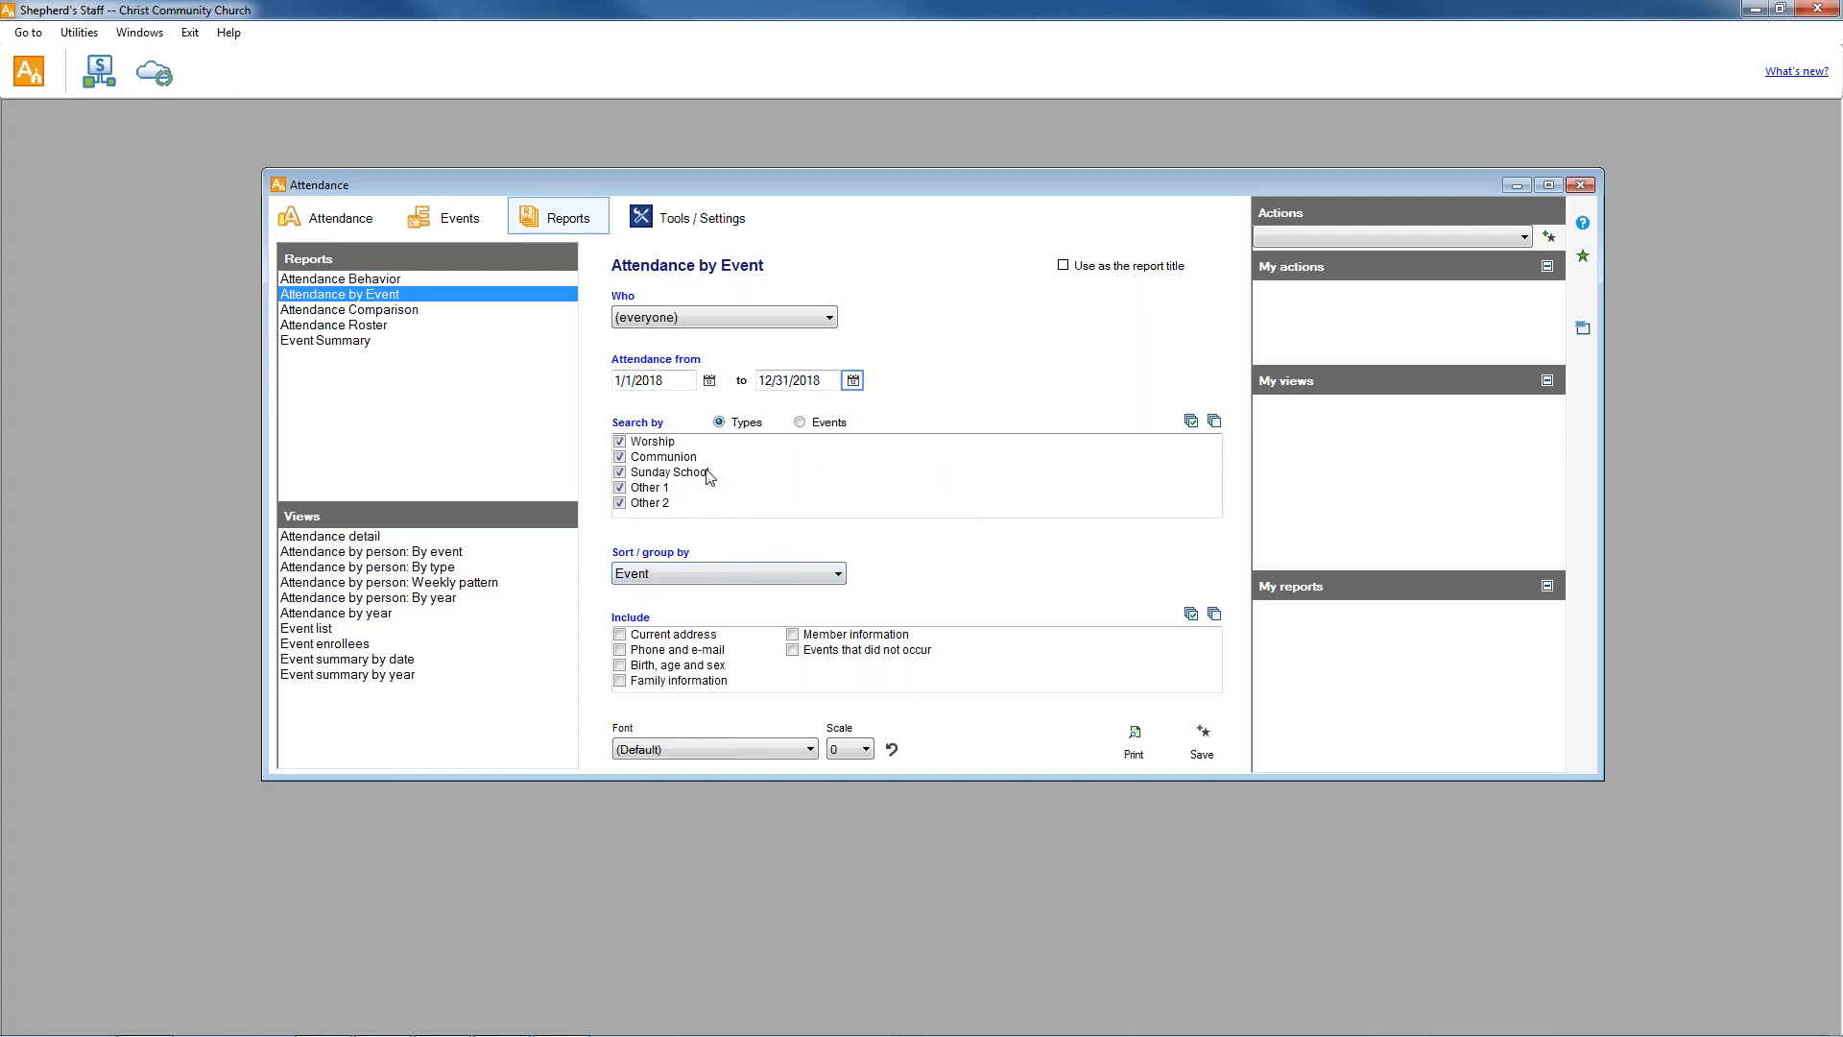
click(800, 424)
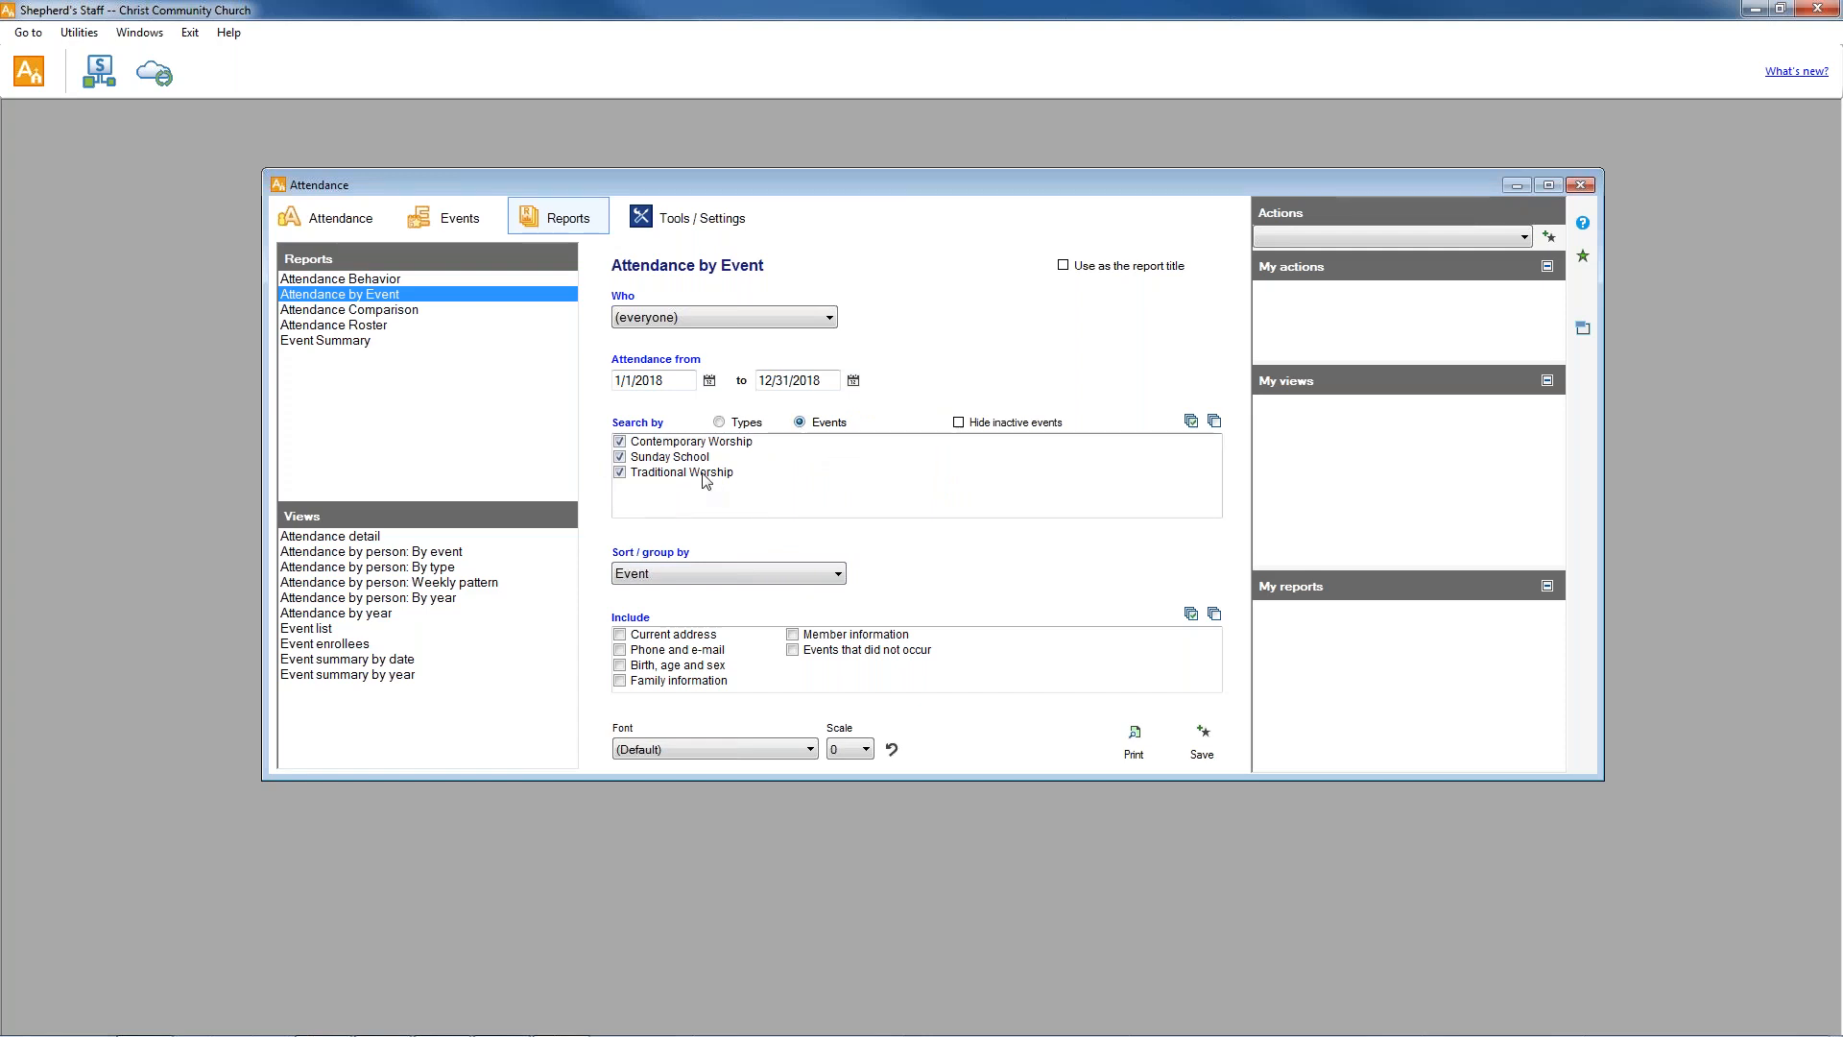
click(619, 472)
click(619, 456)
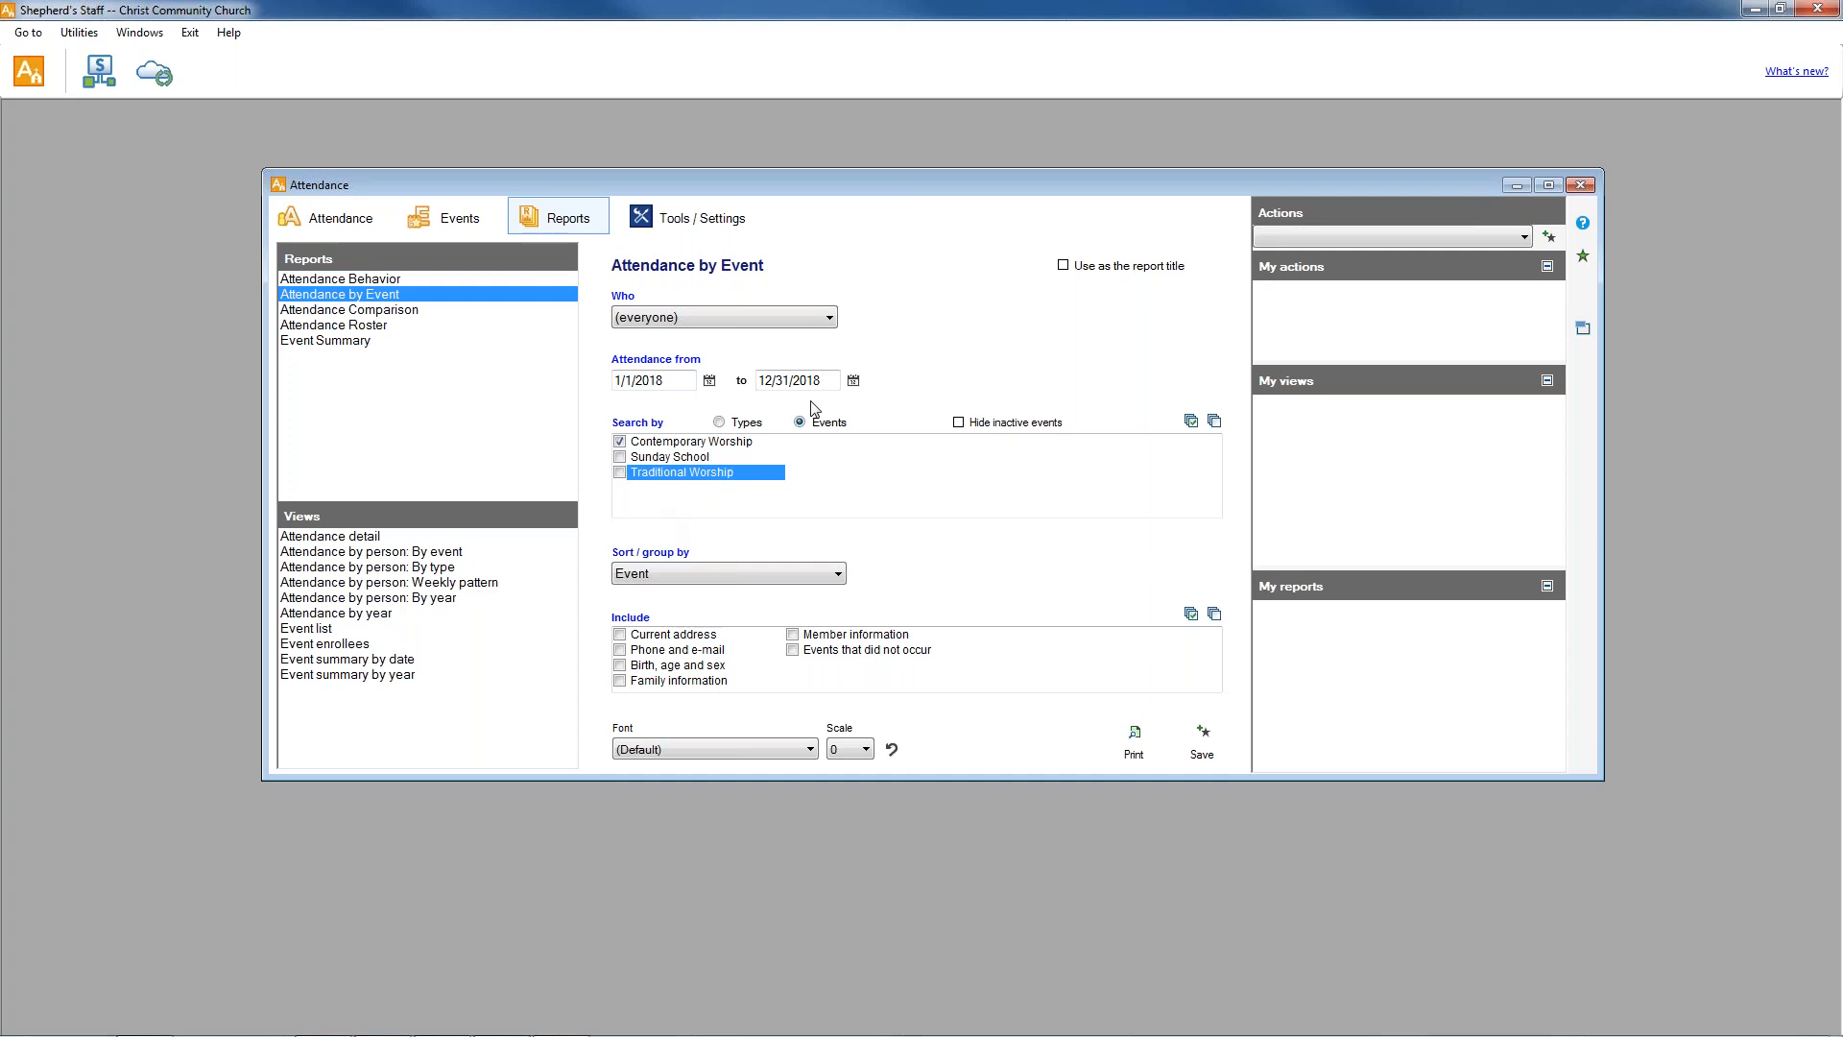
click(621, 457)
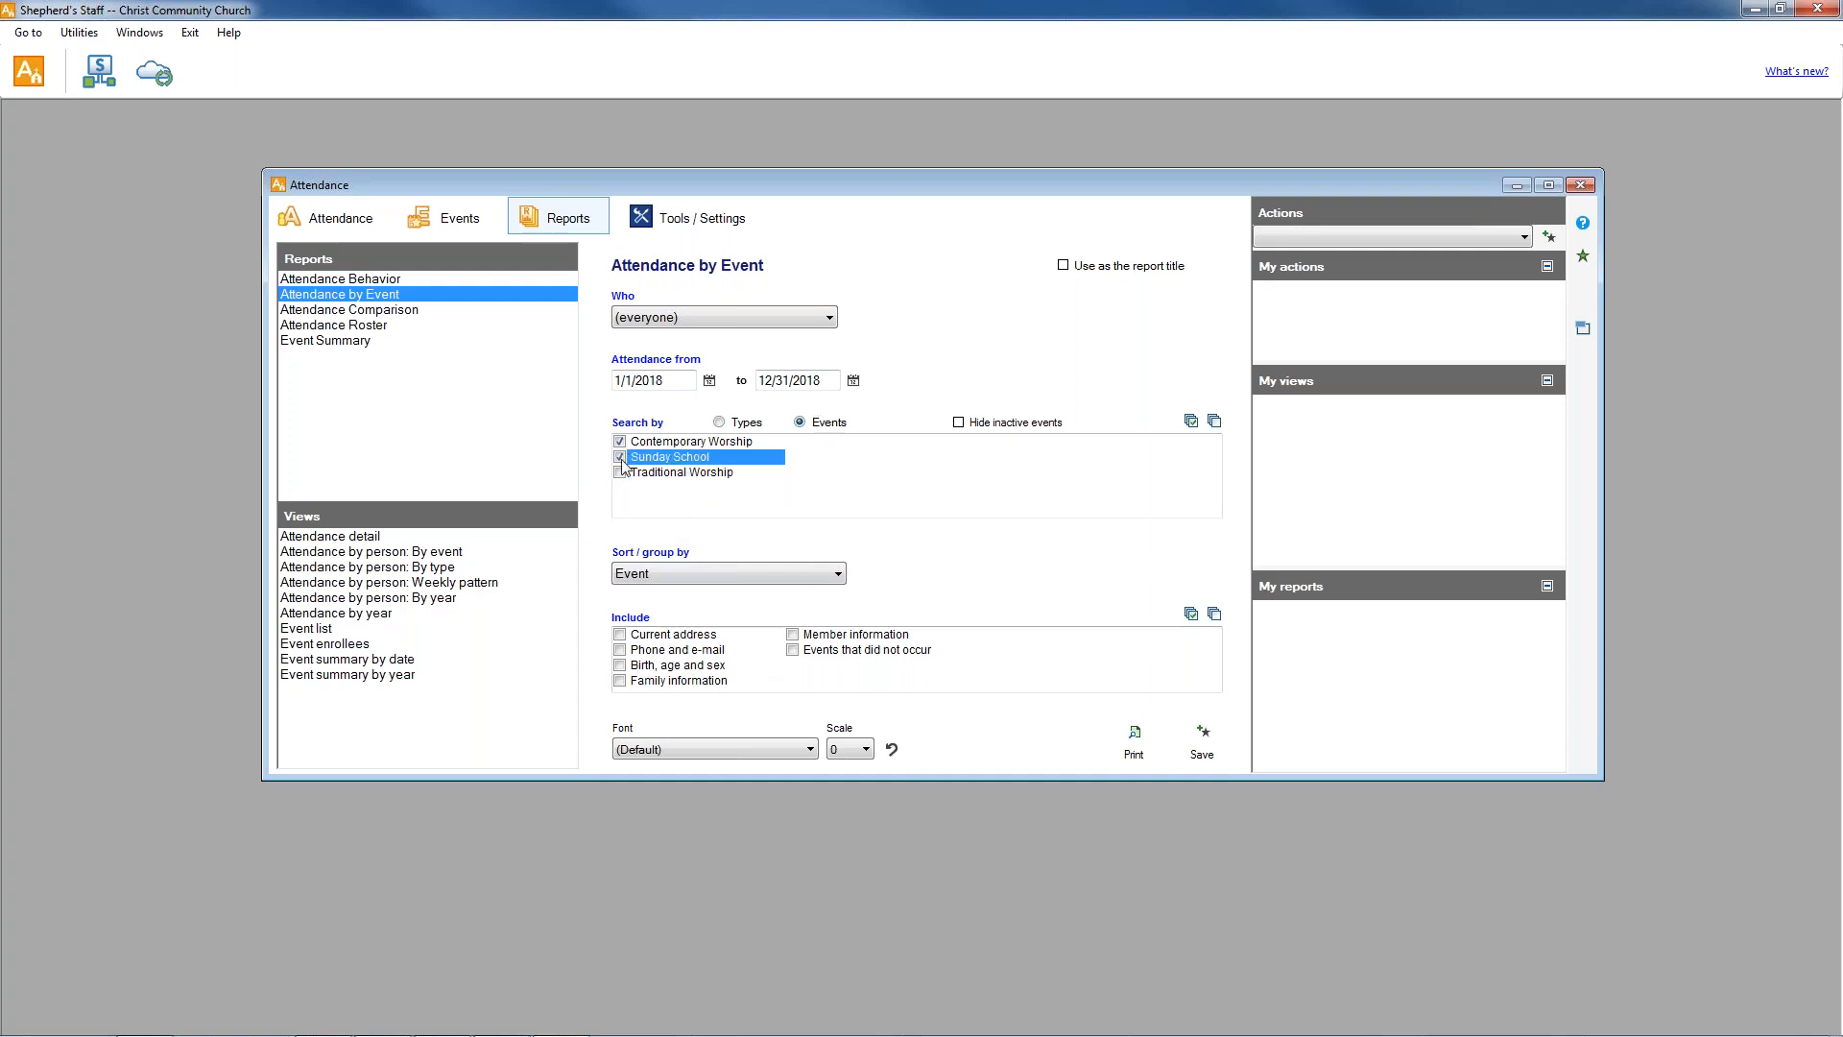
click(619, 471)
click(619, 457)
Search by types and limit the report to Worship, Communion and Sunday School, excluding Other 1 and Other 2.
click(619, 471)
click(619, 487)
click(620, 503)
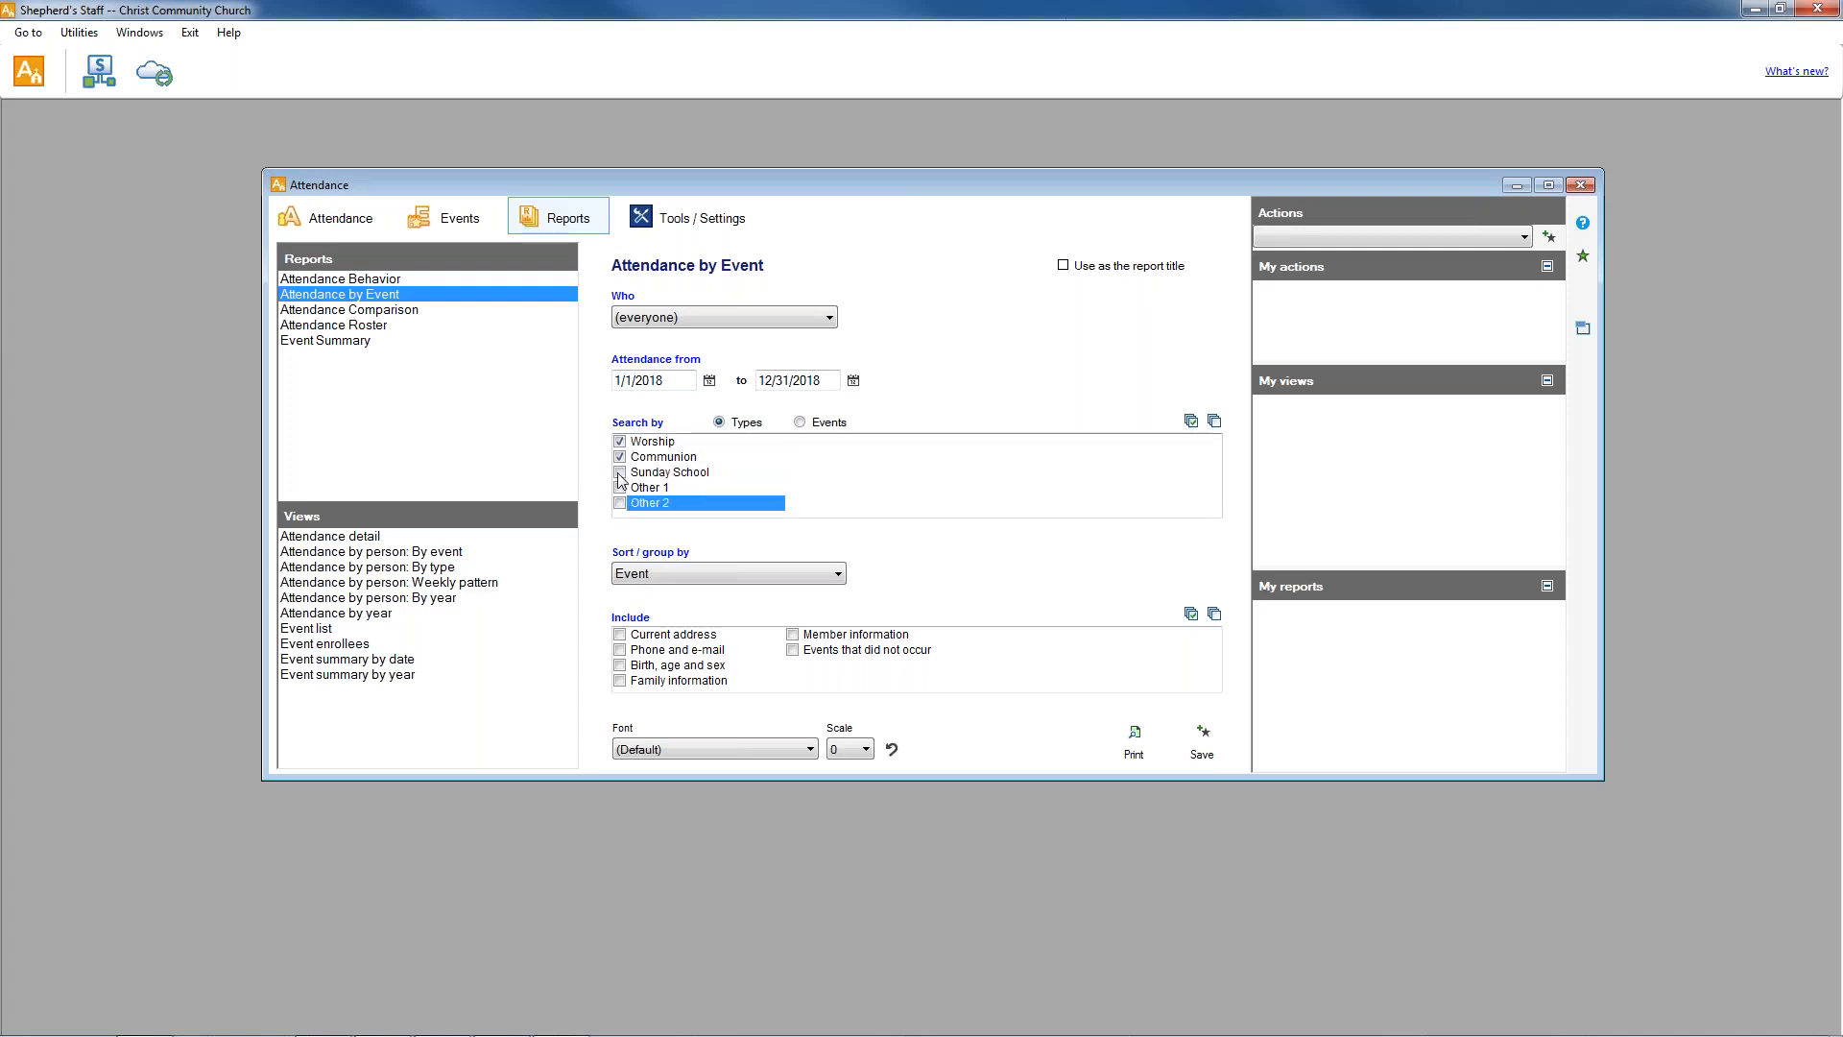
click(619, 471)
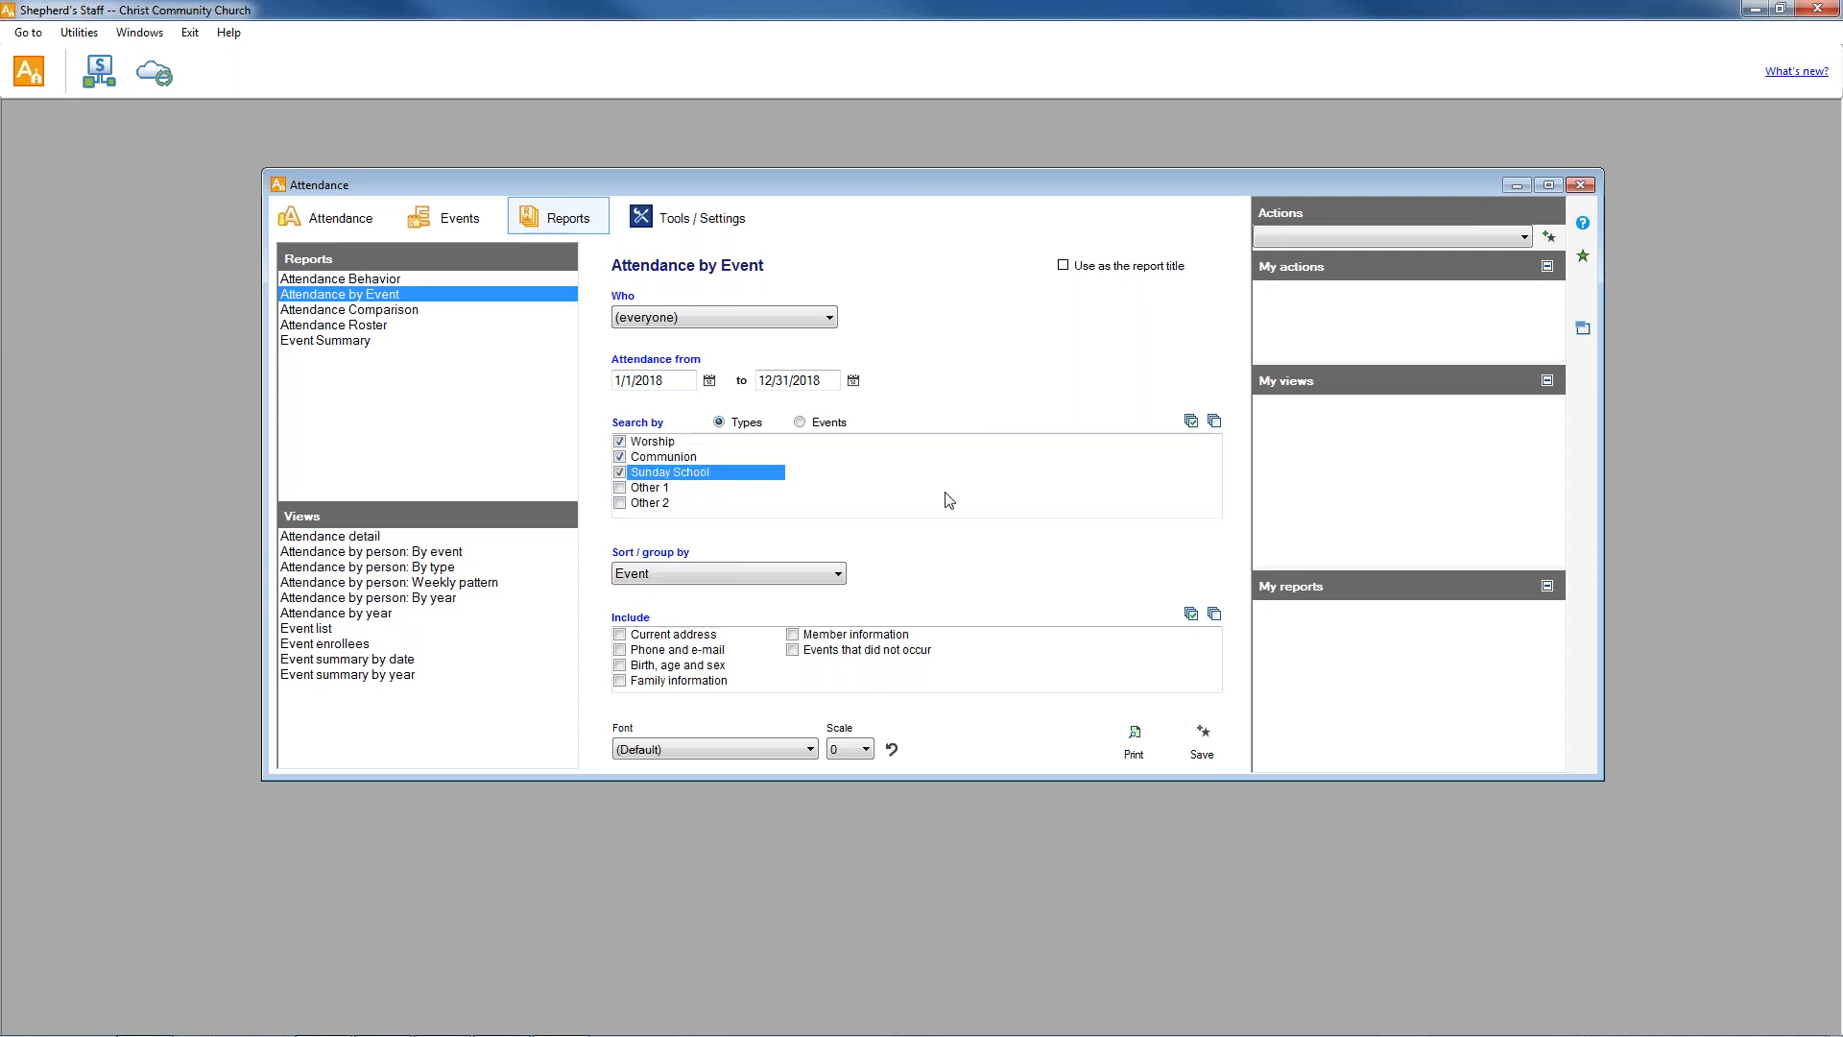
Sort and group the Attendance by Event report by Person.
click(741, 572)
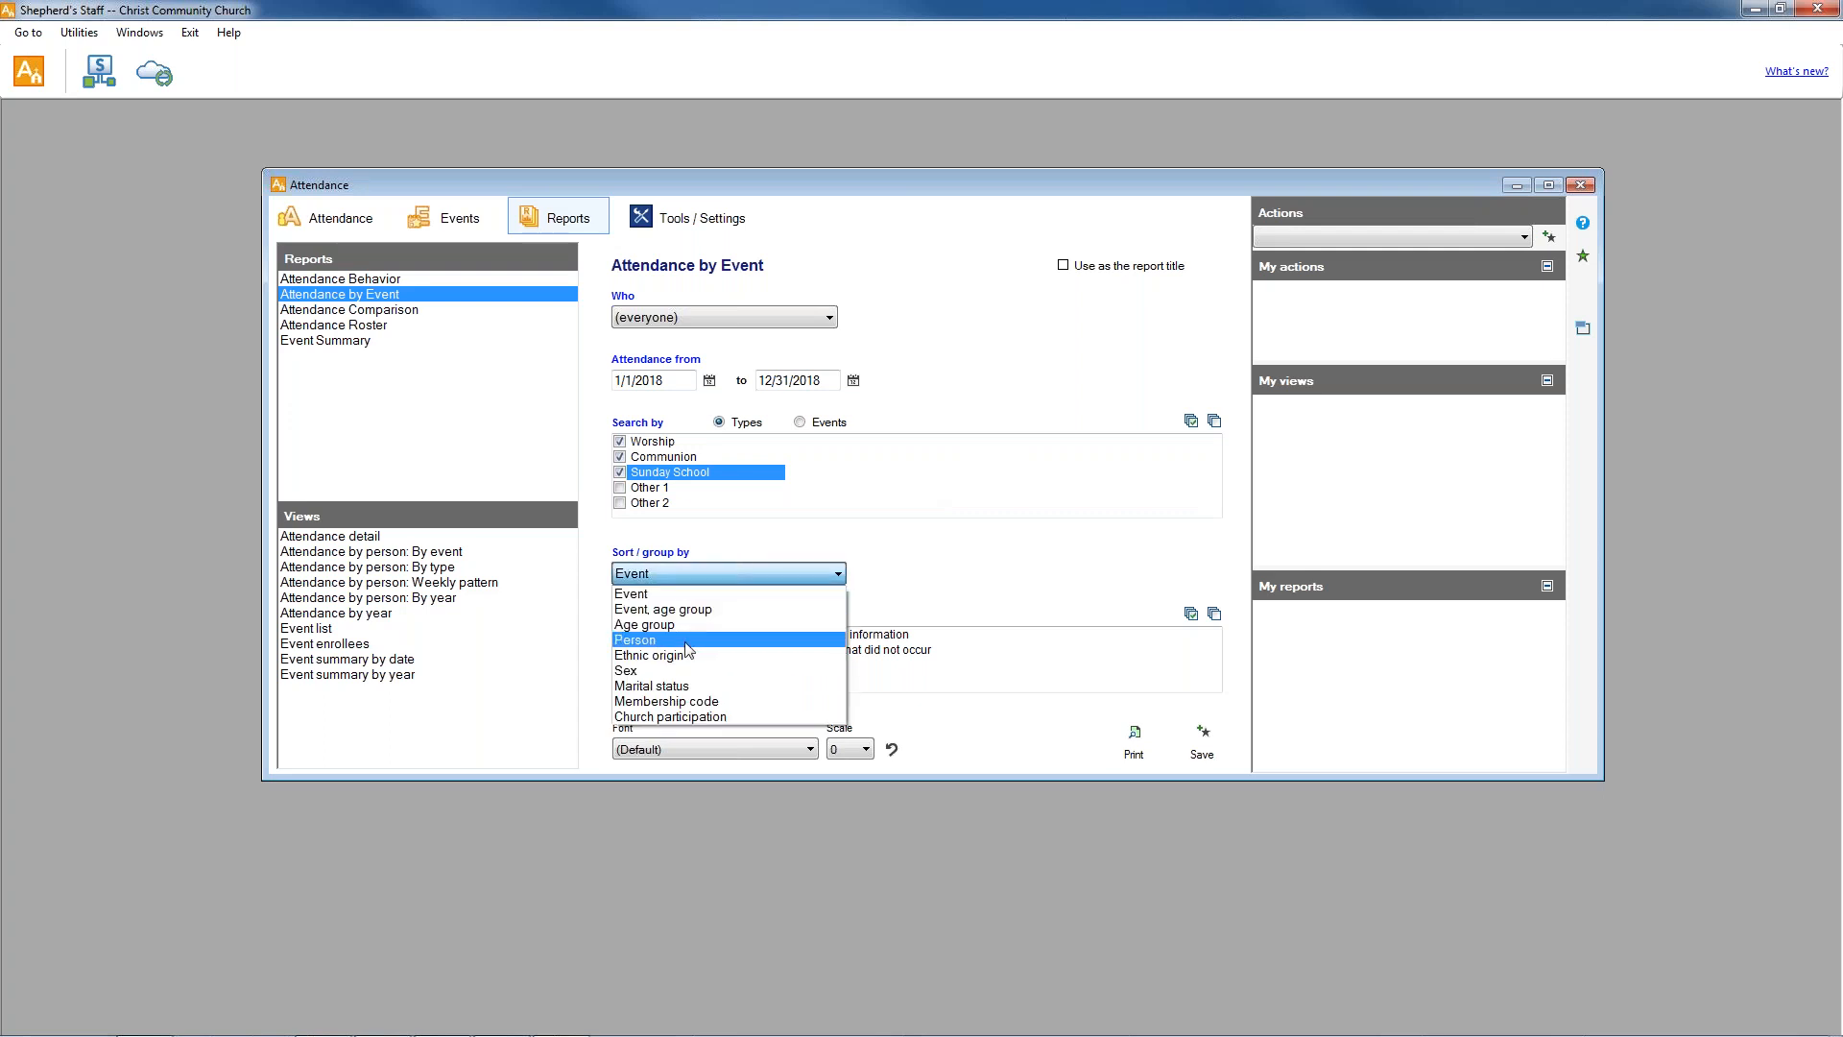
click(687, 642)
click(763, 574)
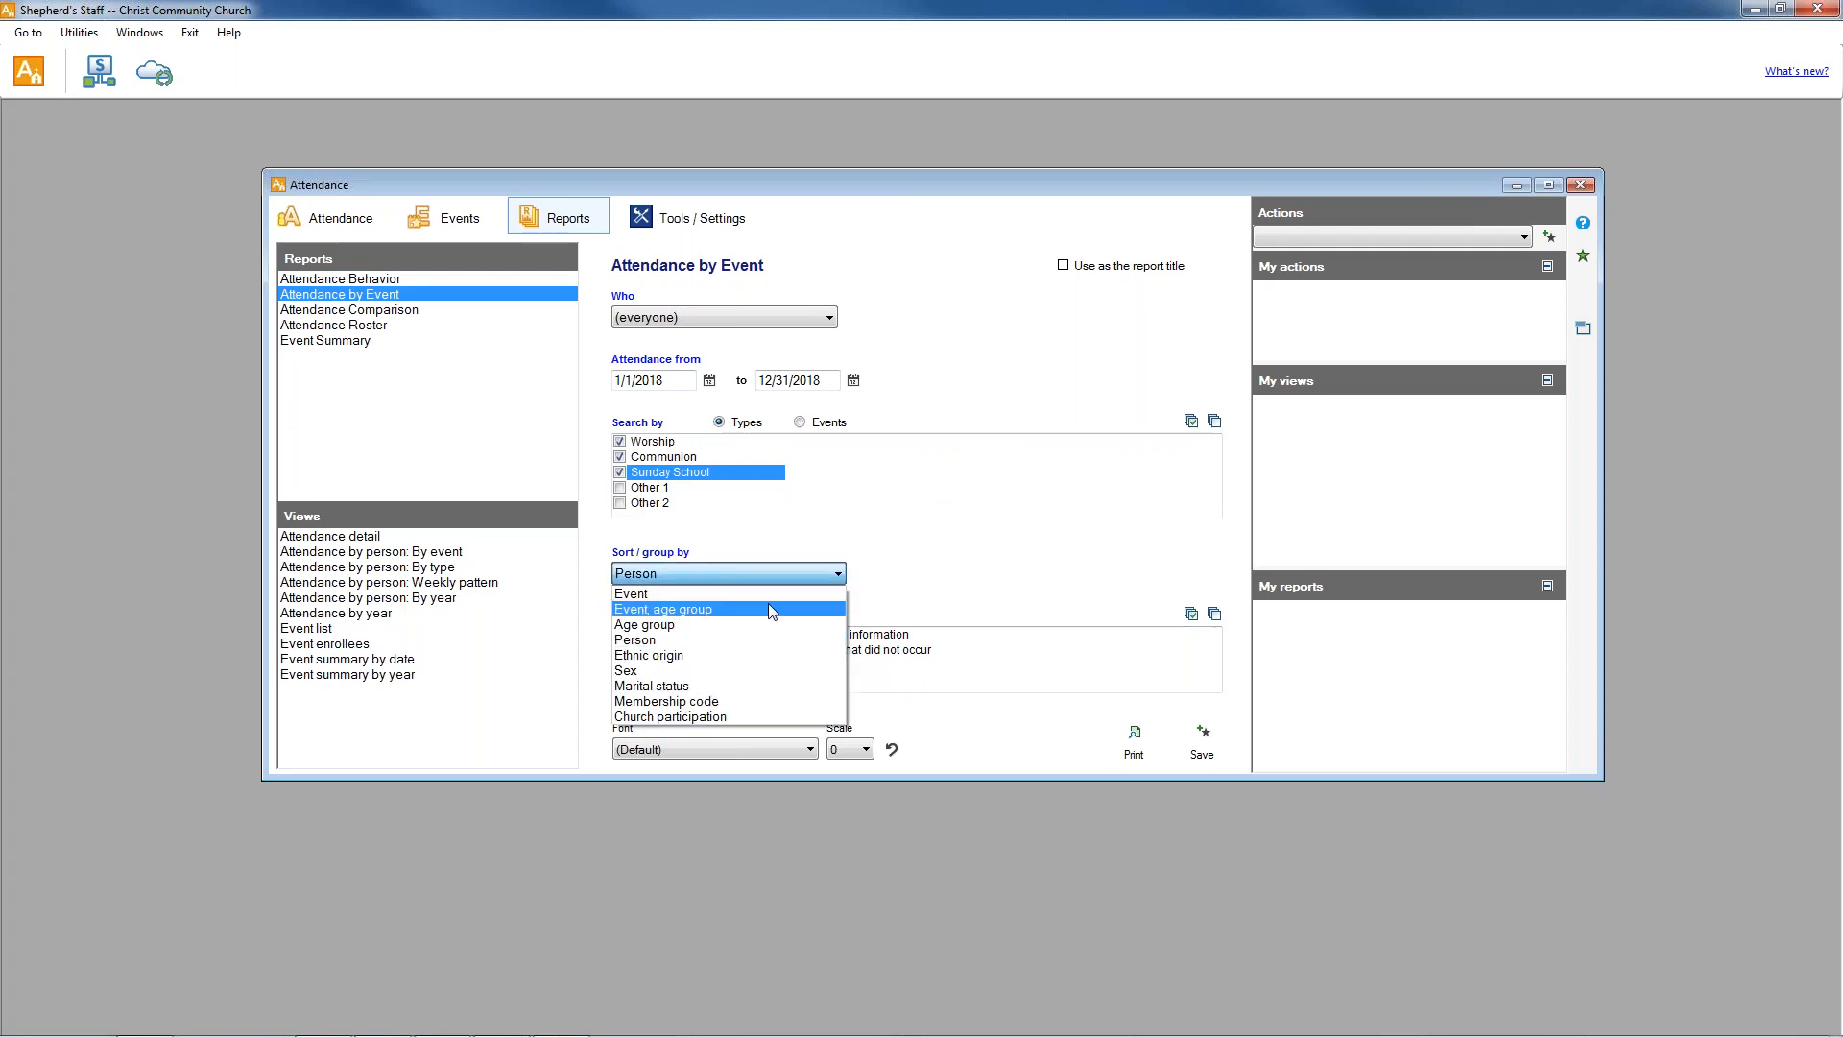
click(722, 640)
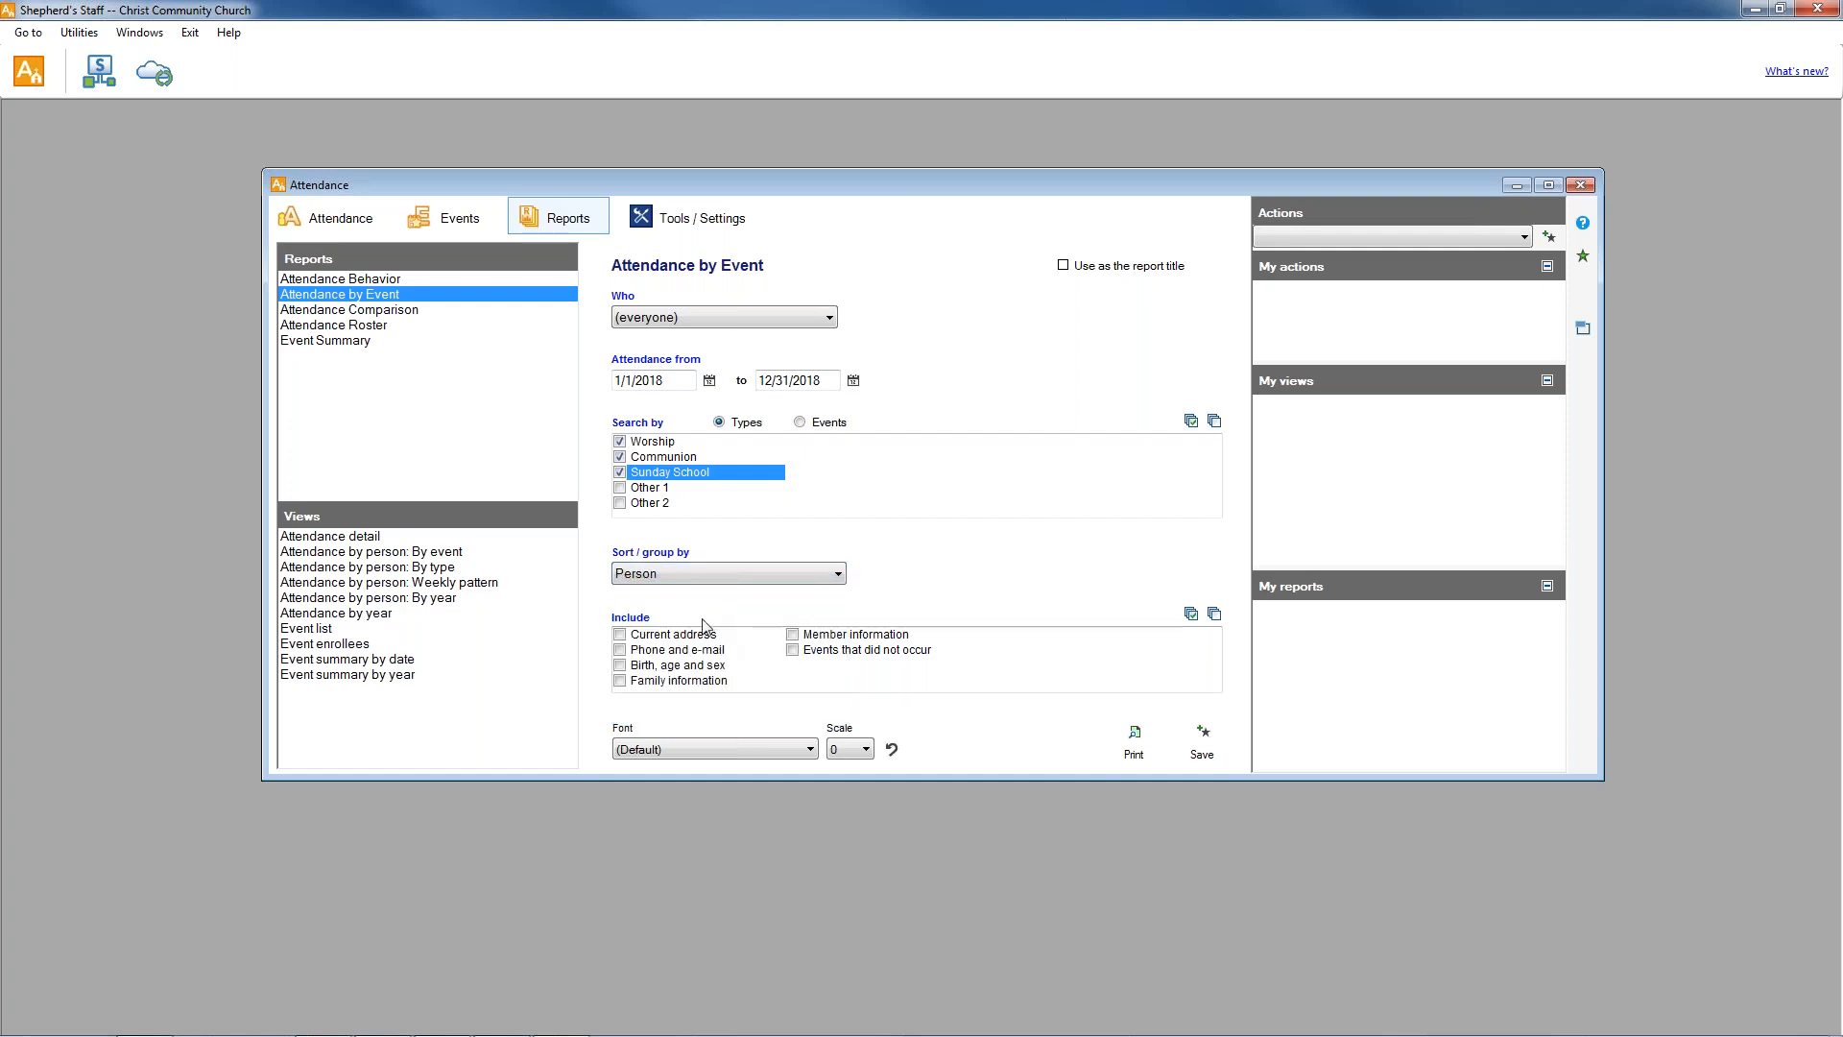
Include current address, phone and e-mail, birth, age and sex, family information, member information and events that did not occur in the report.
click(619, 636)
click(619, 650)
click(619, 665)
click(620, 681)
click(795, 635)
click(793, 651)
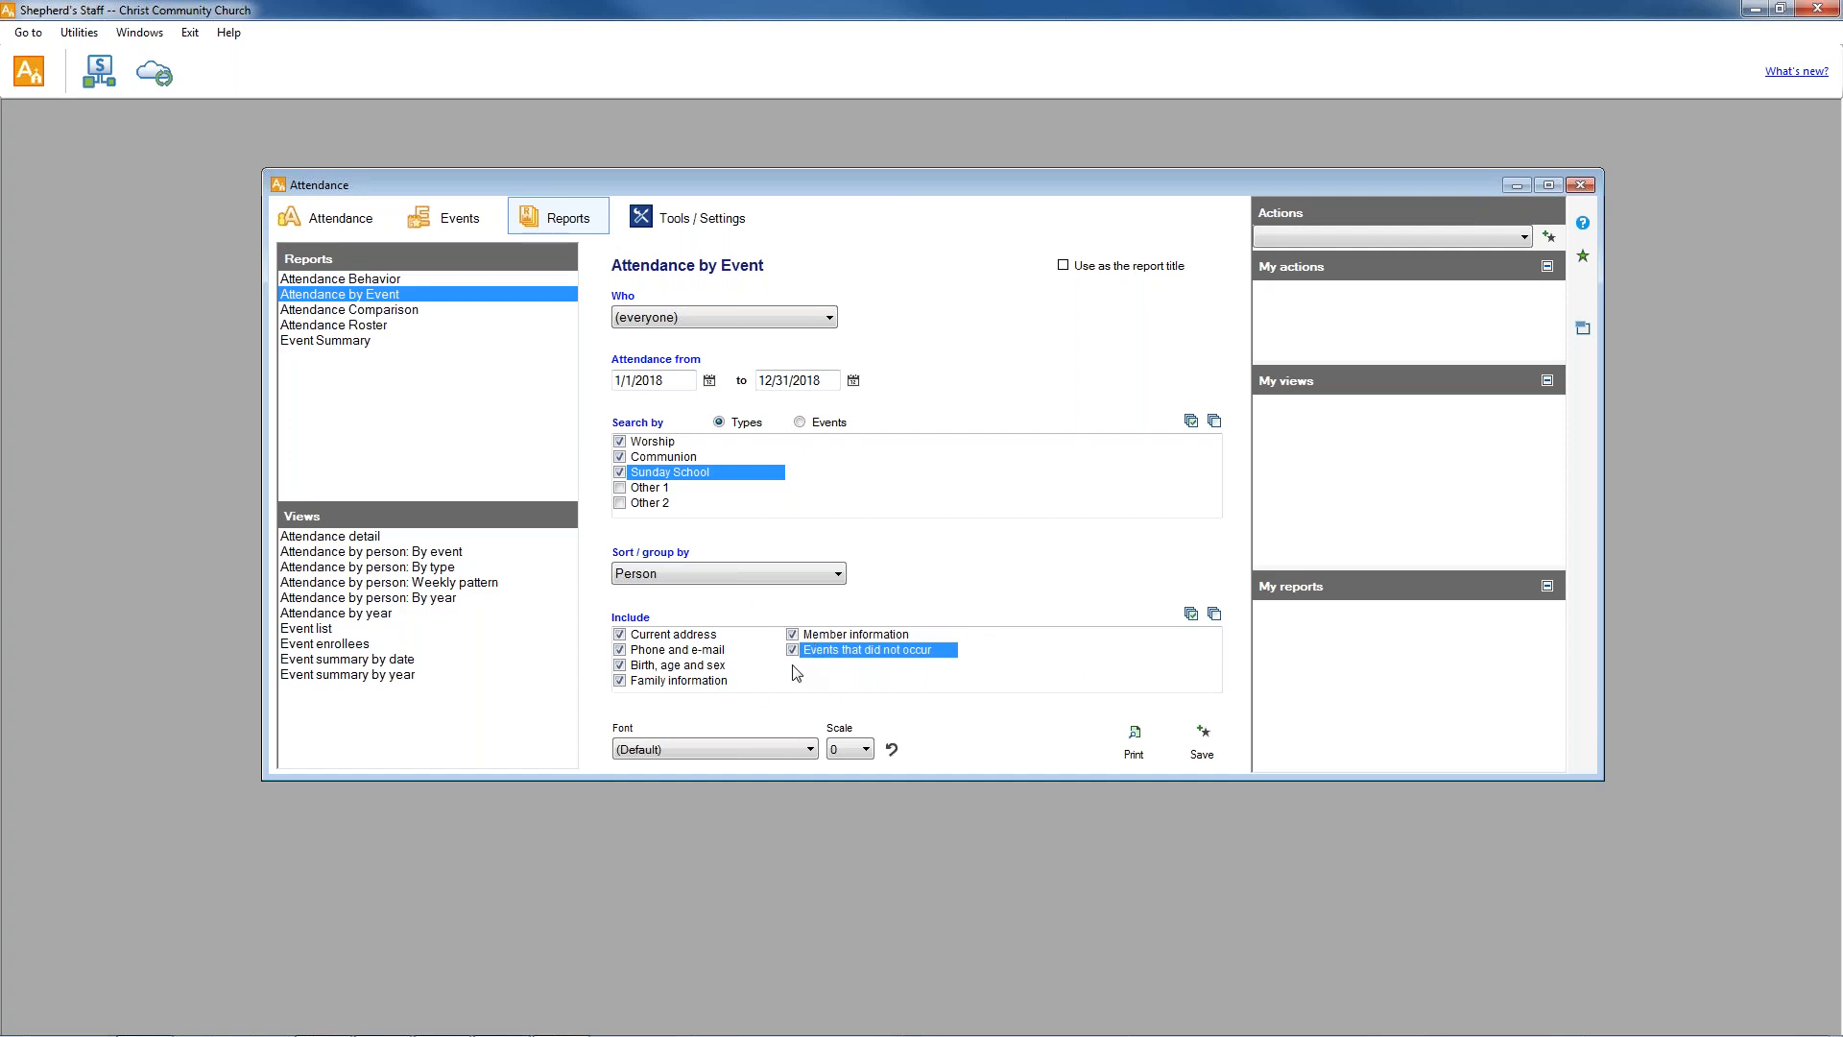
Generate the Attendance by Event print preview, check its last page and return to the first page.
click(1130, 747)
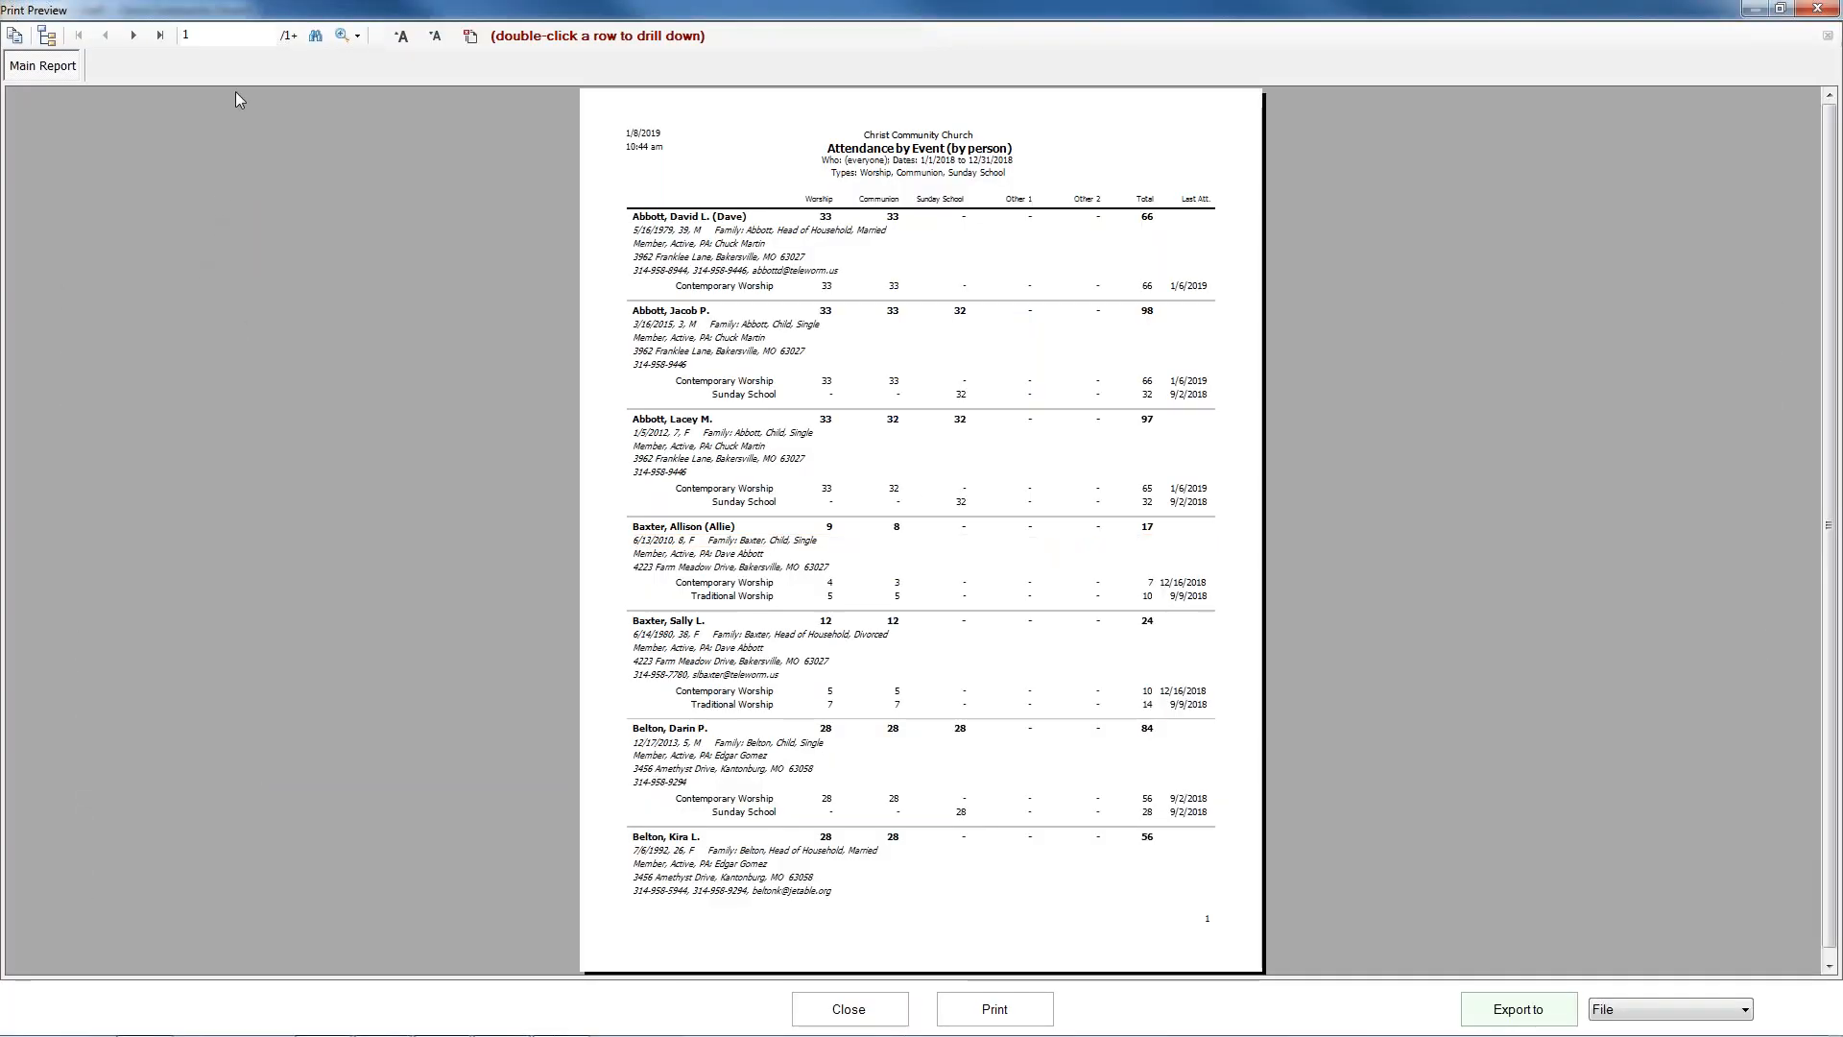
click(160, 36)
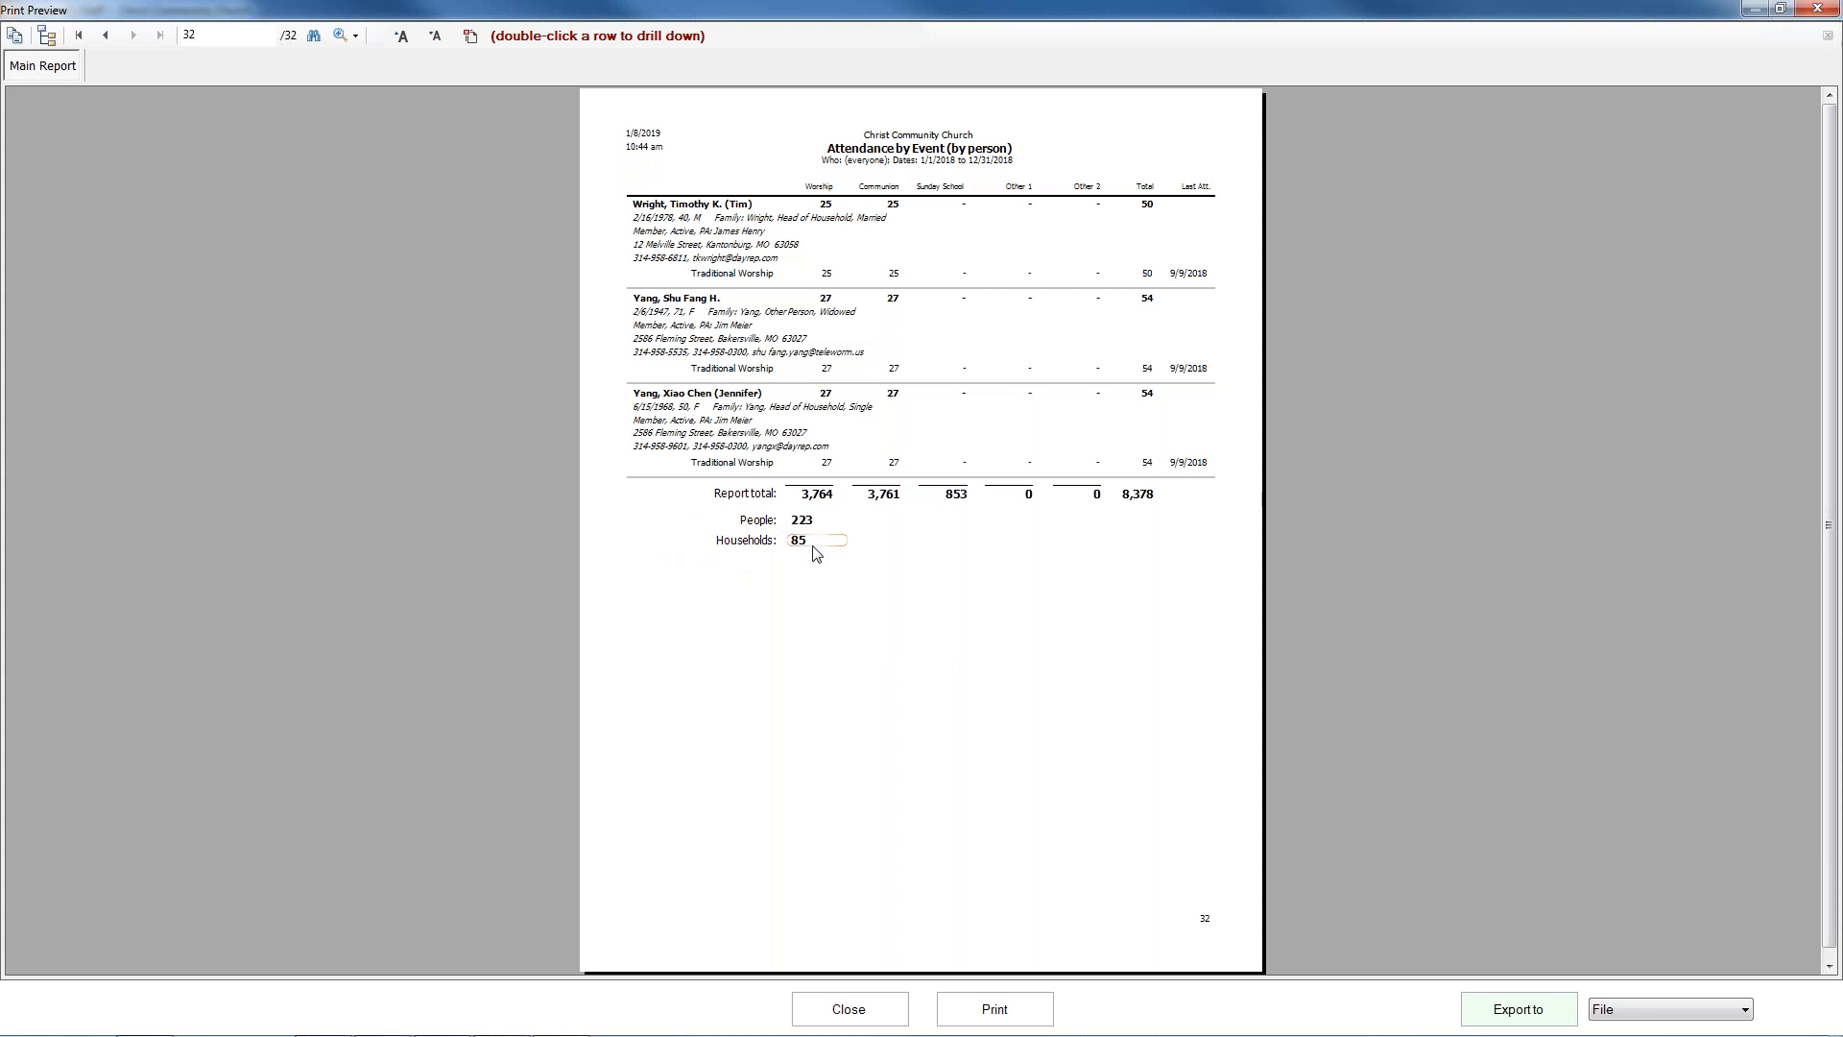
click(78, 35)
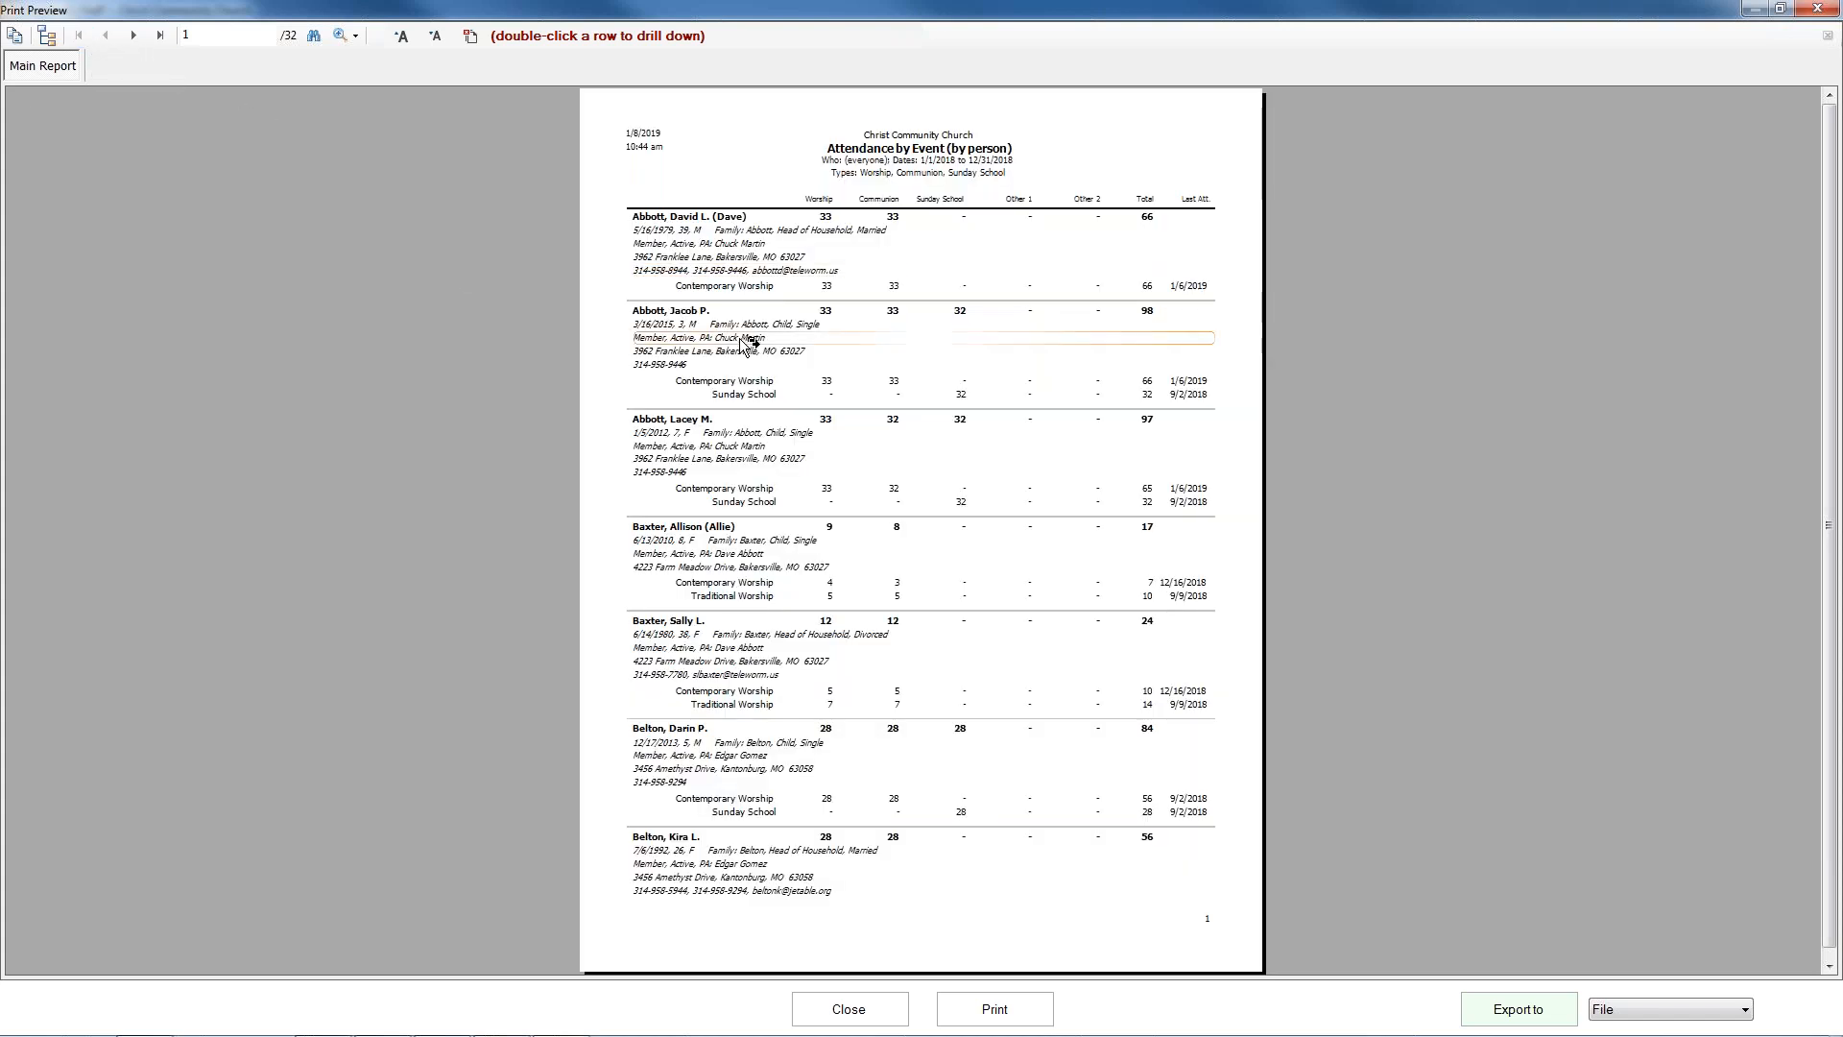
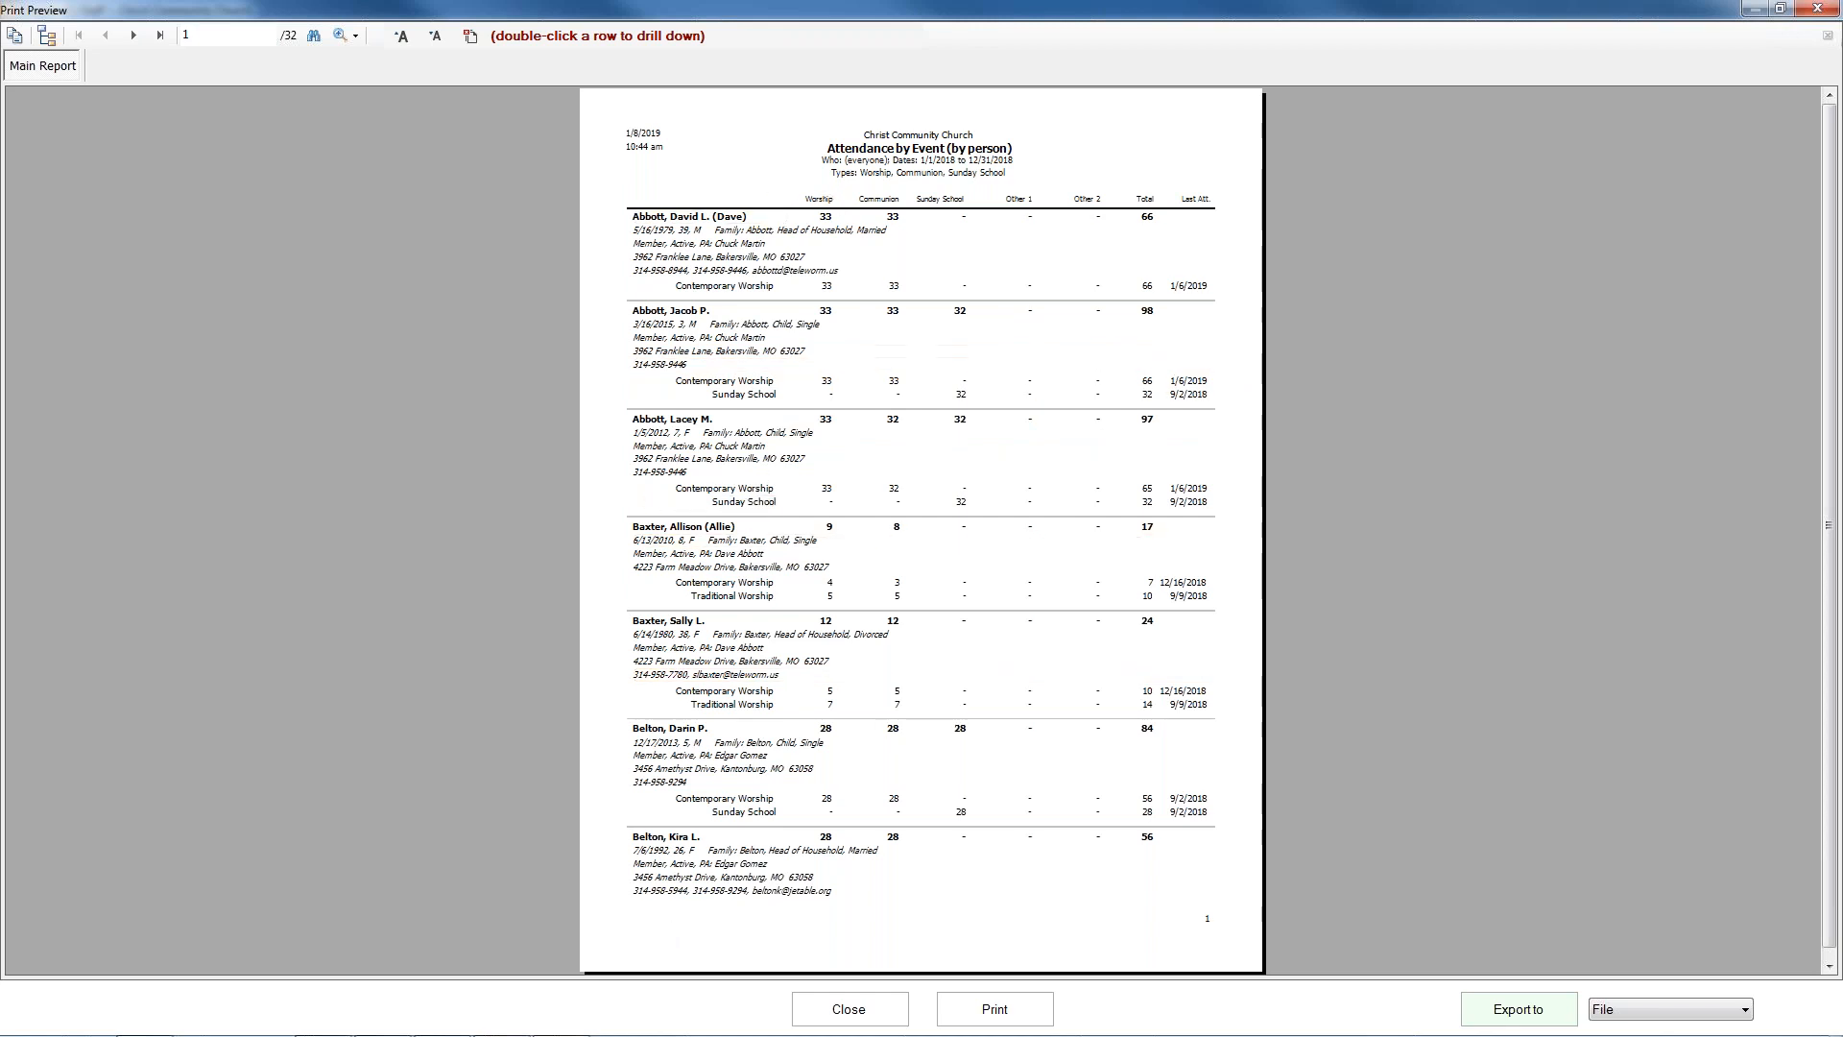
Sort and group the Attendance by Event report by Event and generate its print preview.
click(836, 1005)
click(798, 572)
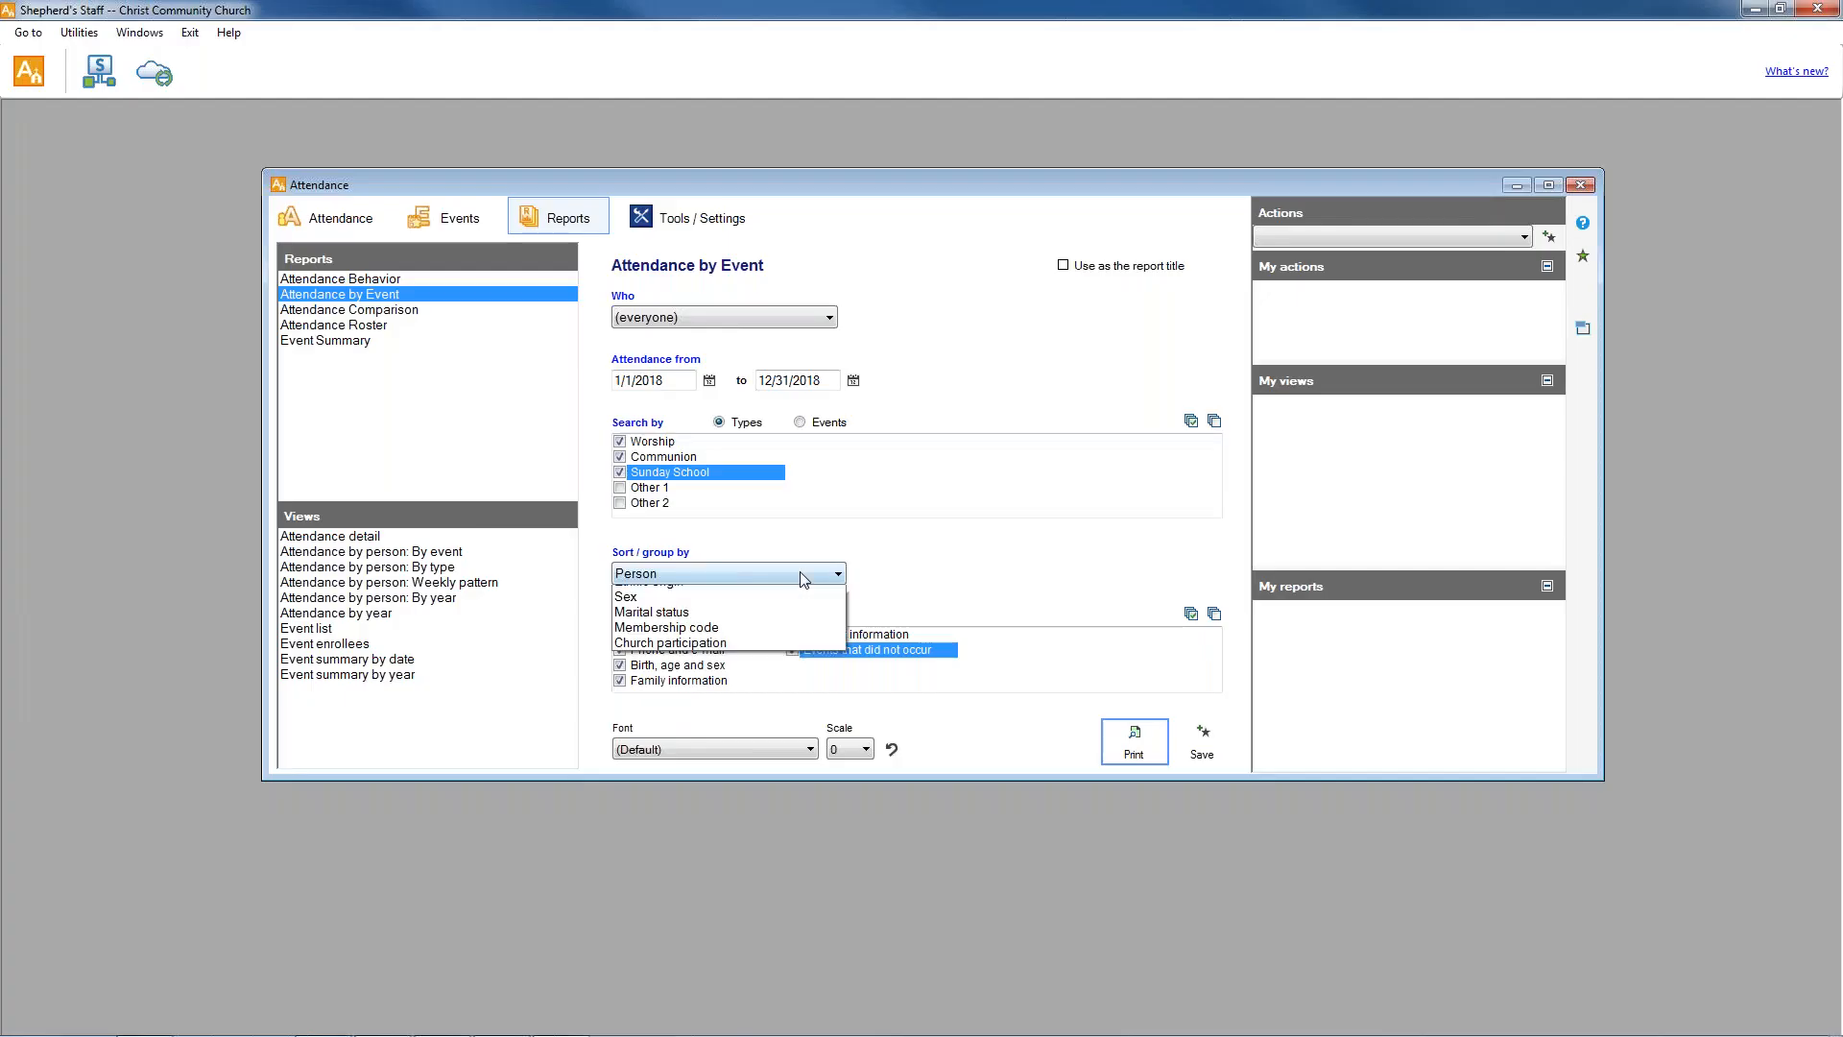
click(706, 594)
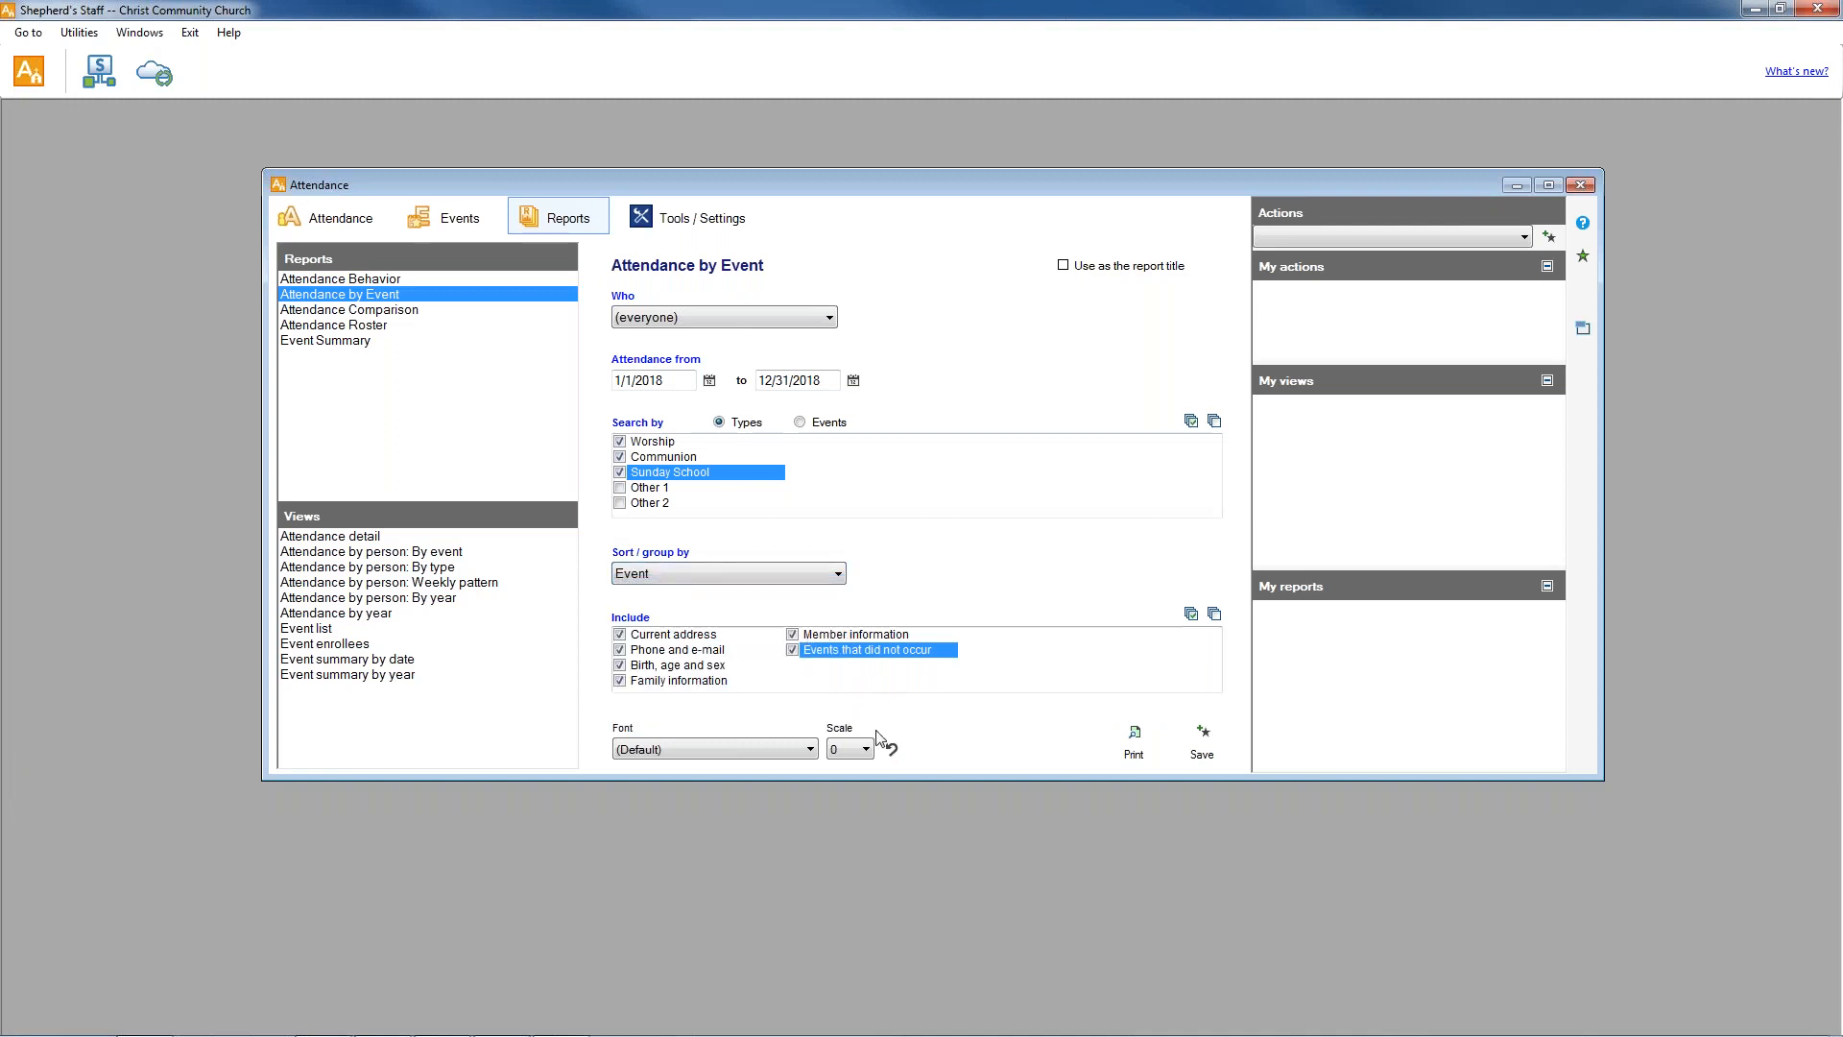
click(1134, 744)
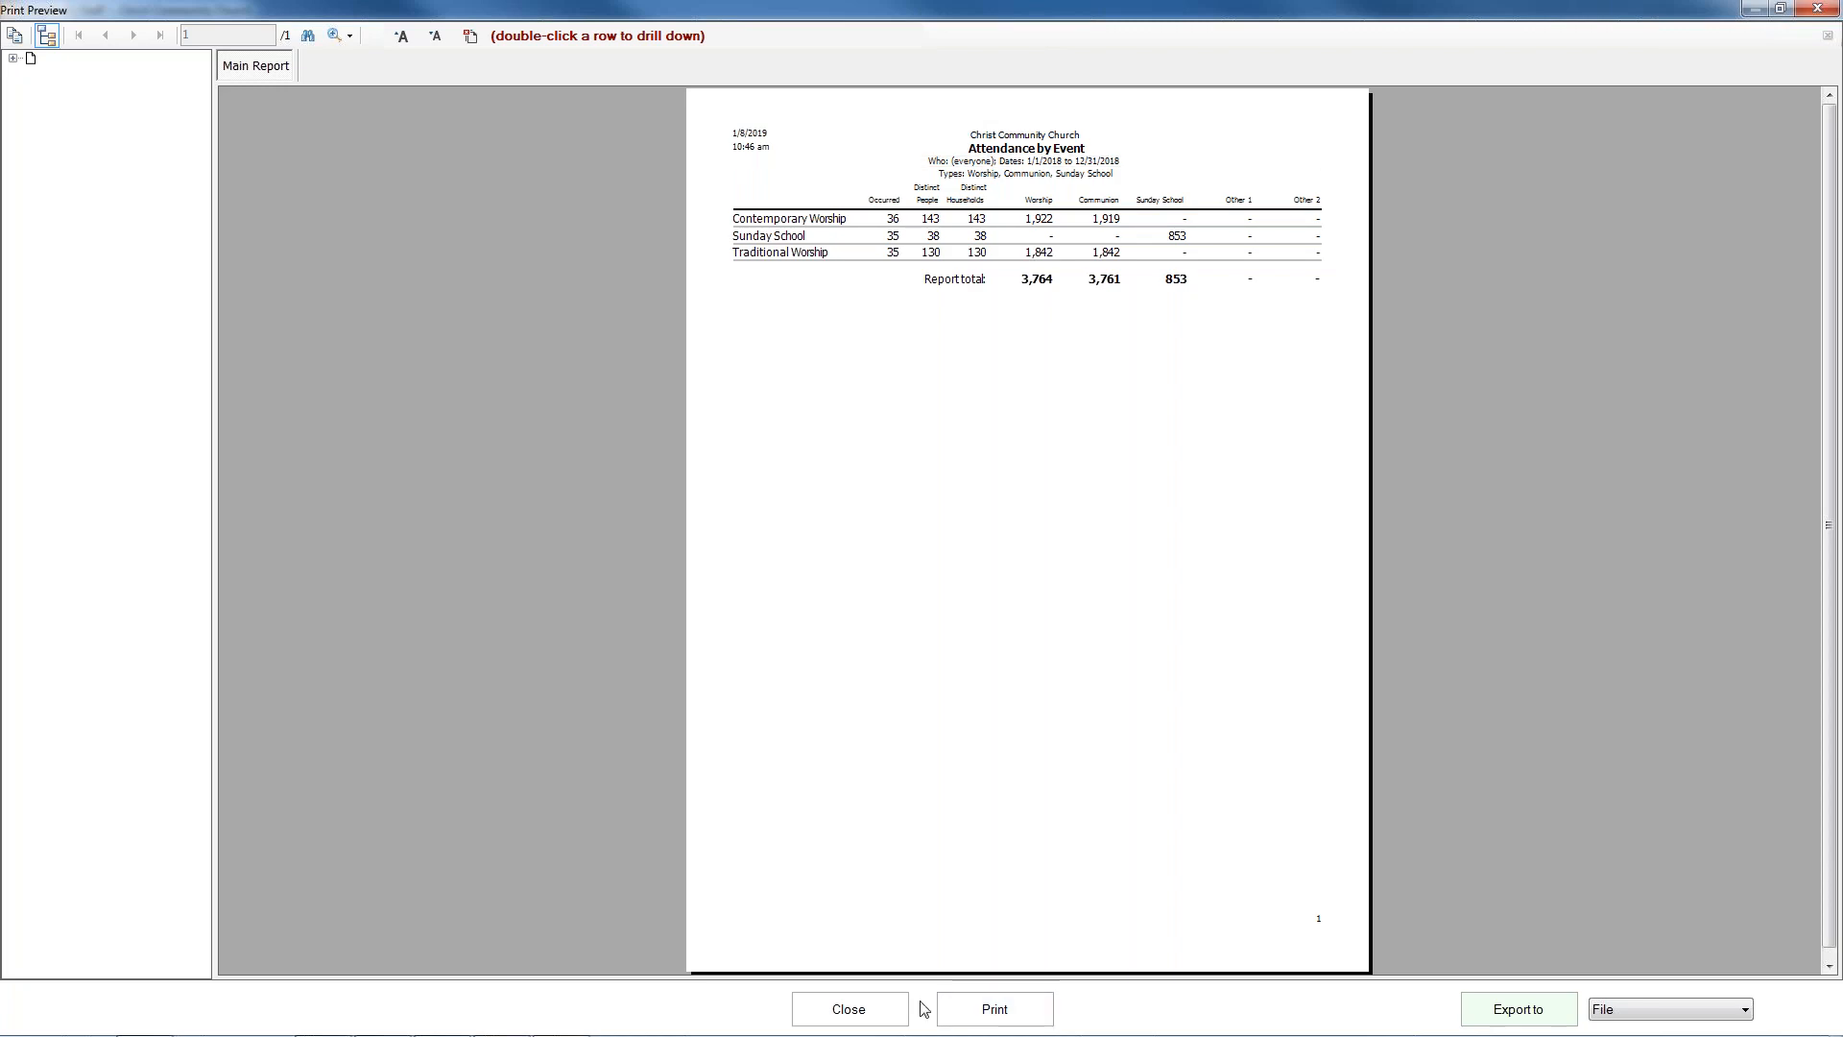
click(849, 1009)
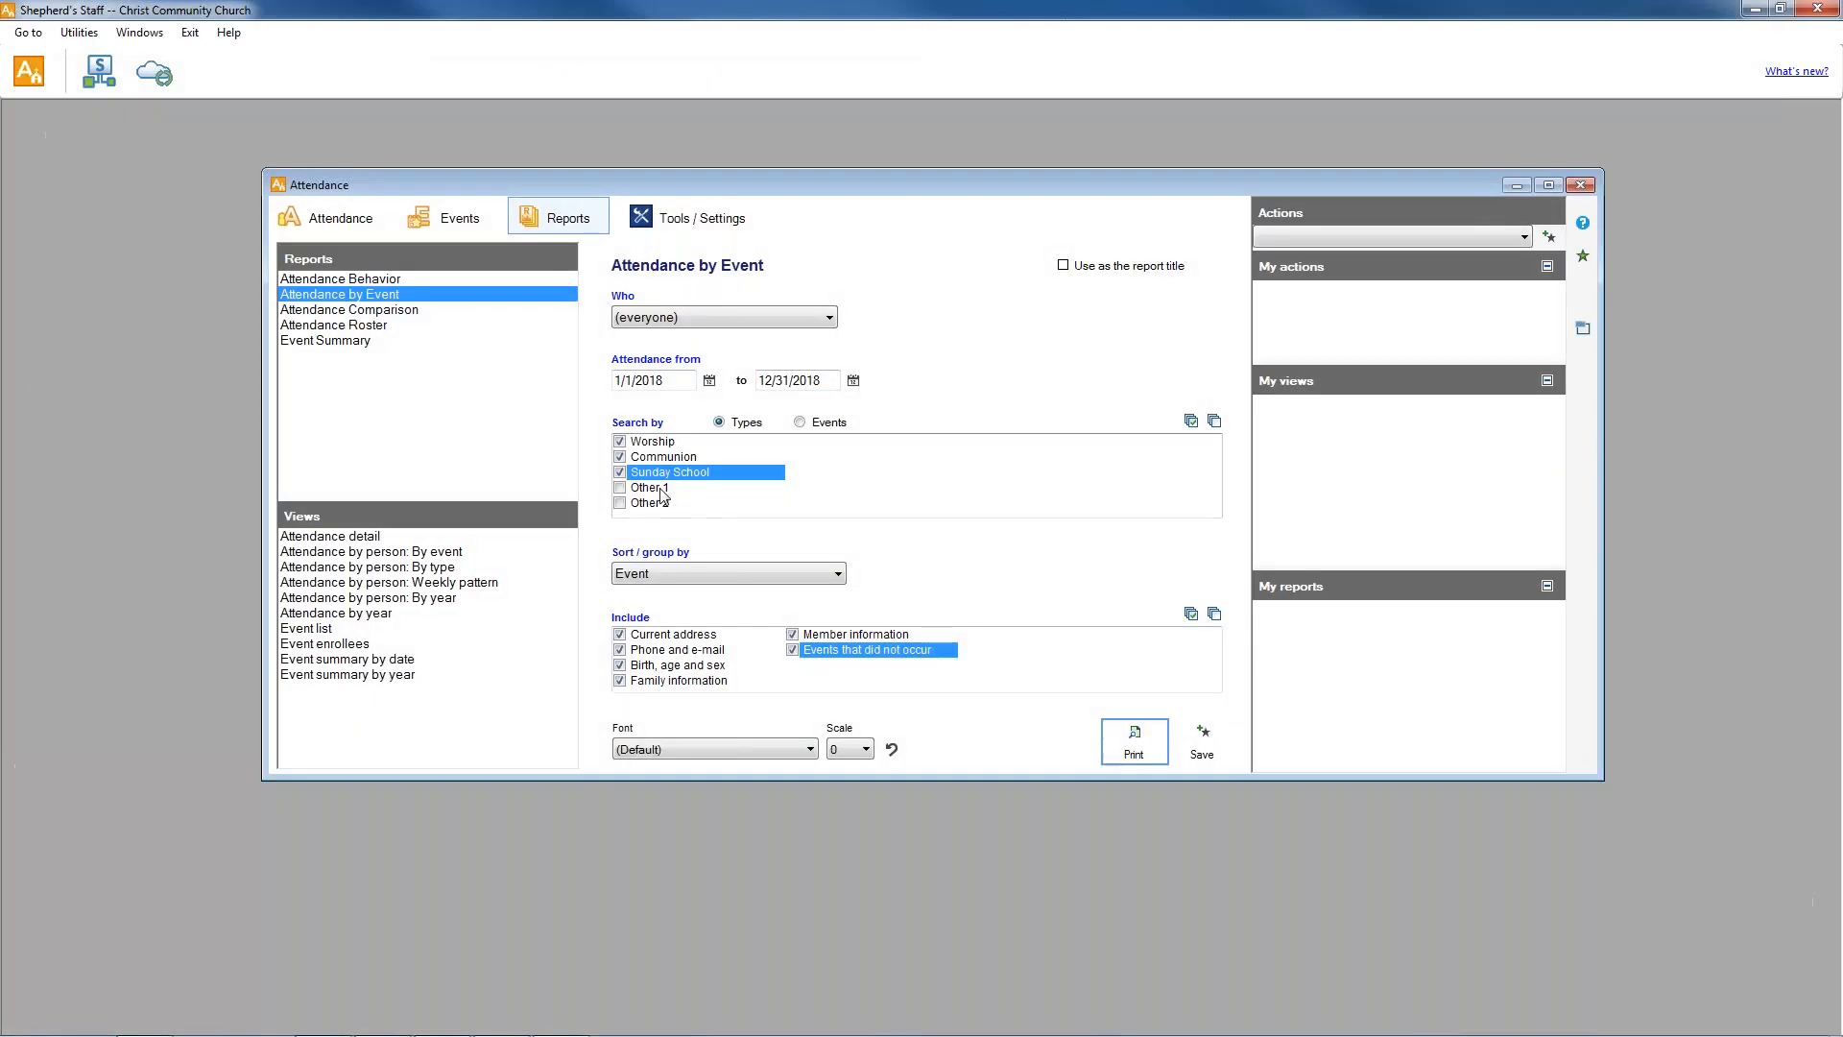
Keep the report grouped by Event, preview it again and review the export formats, leaving File selected.
click(751, 576)
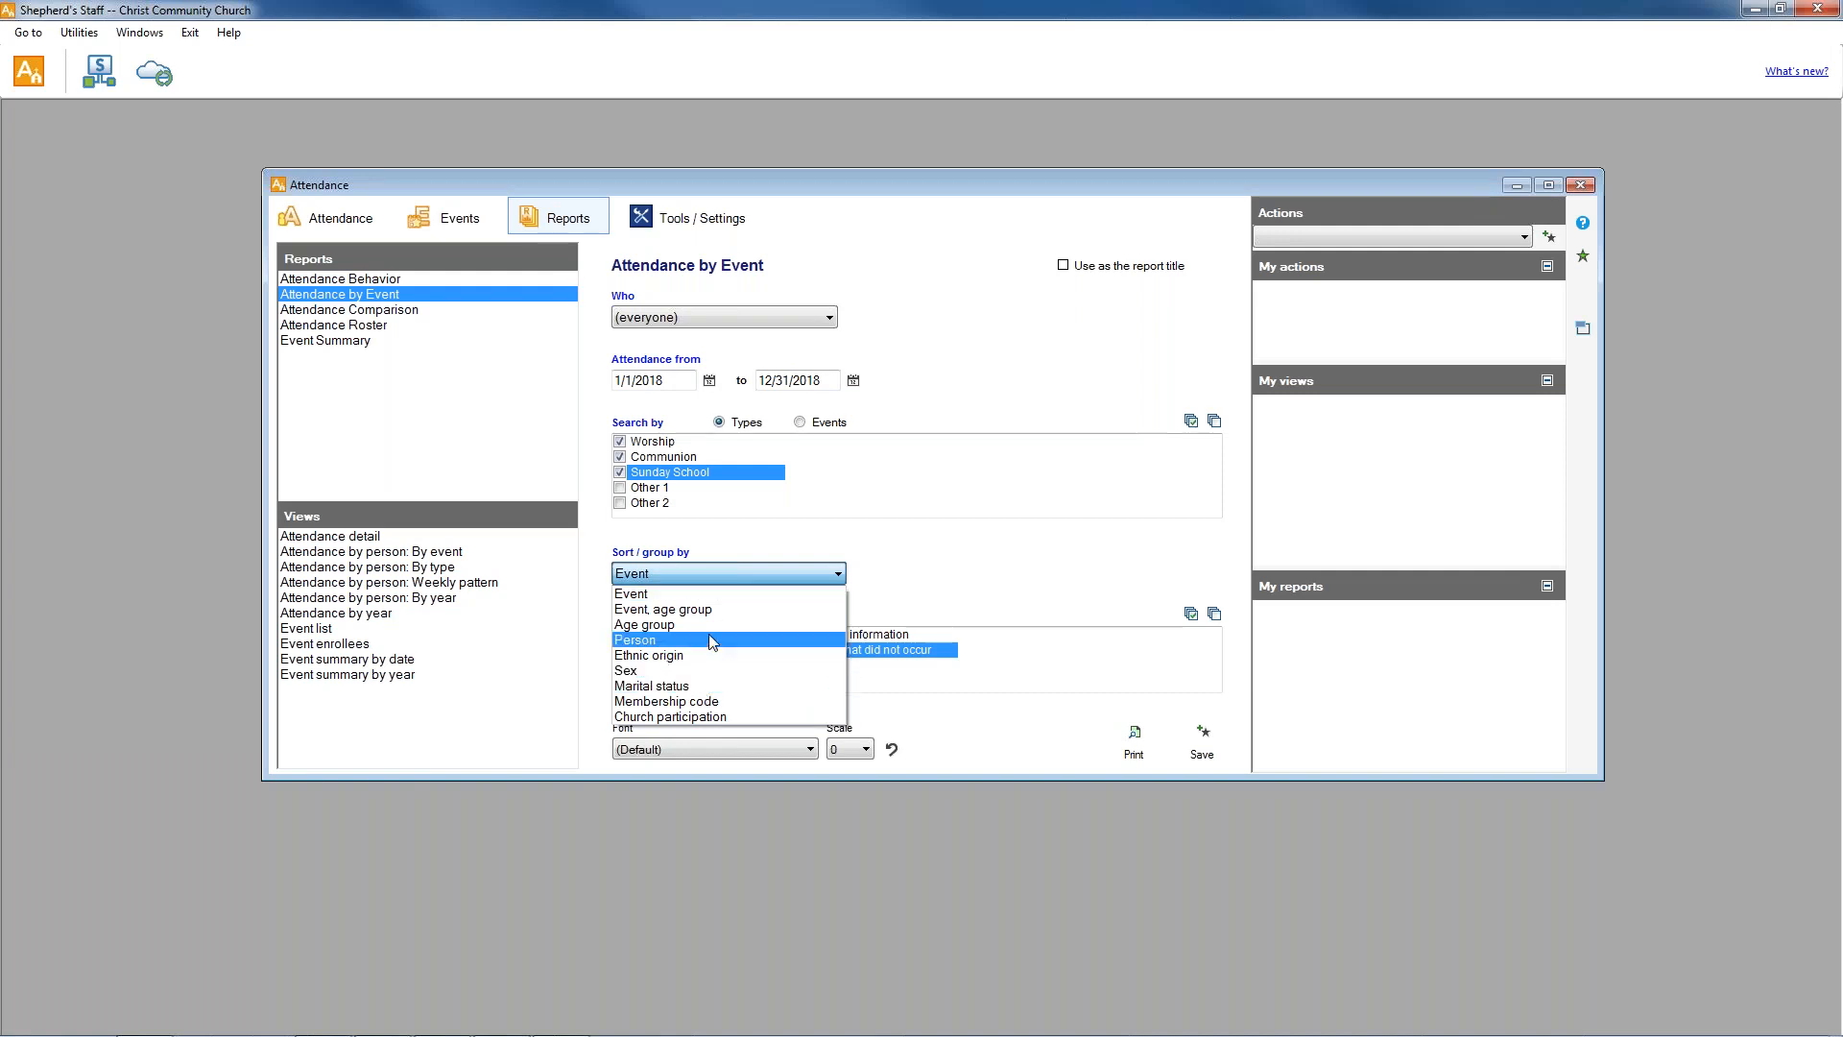
click(867, 553)
click(1133, 737)
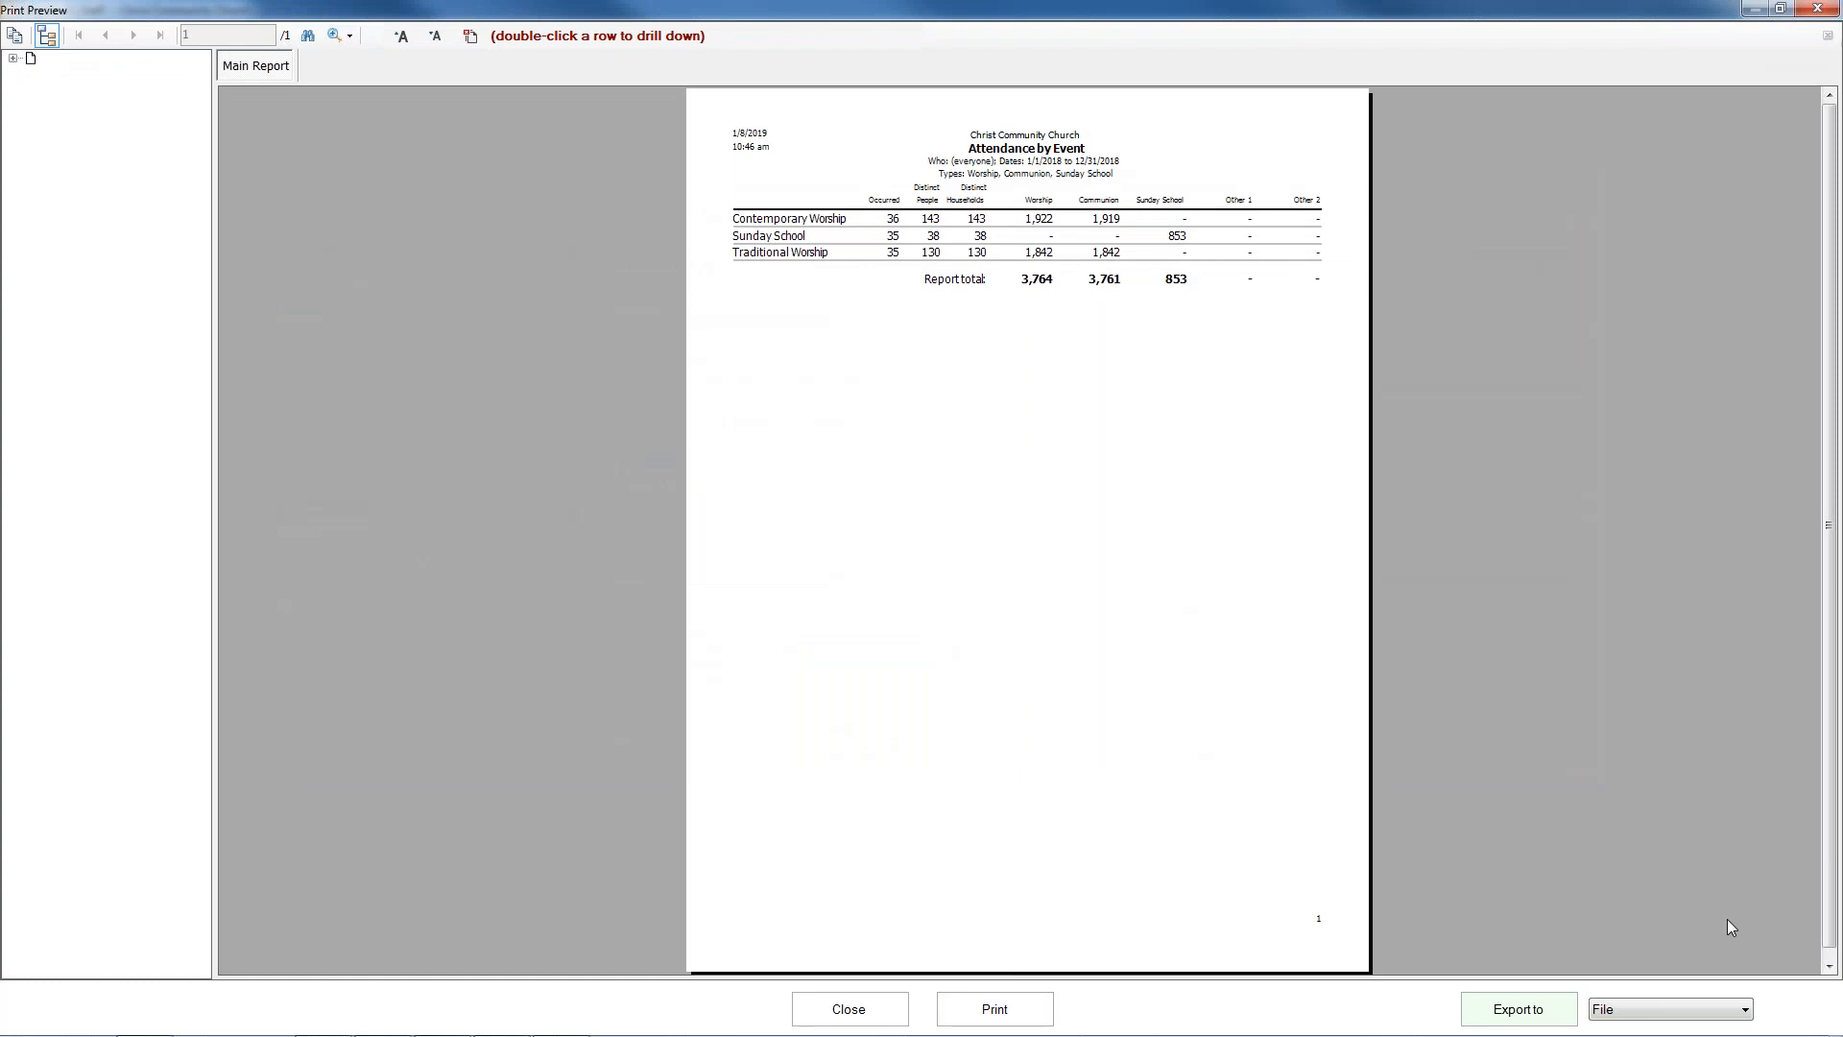
click(1741, 1010)
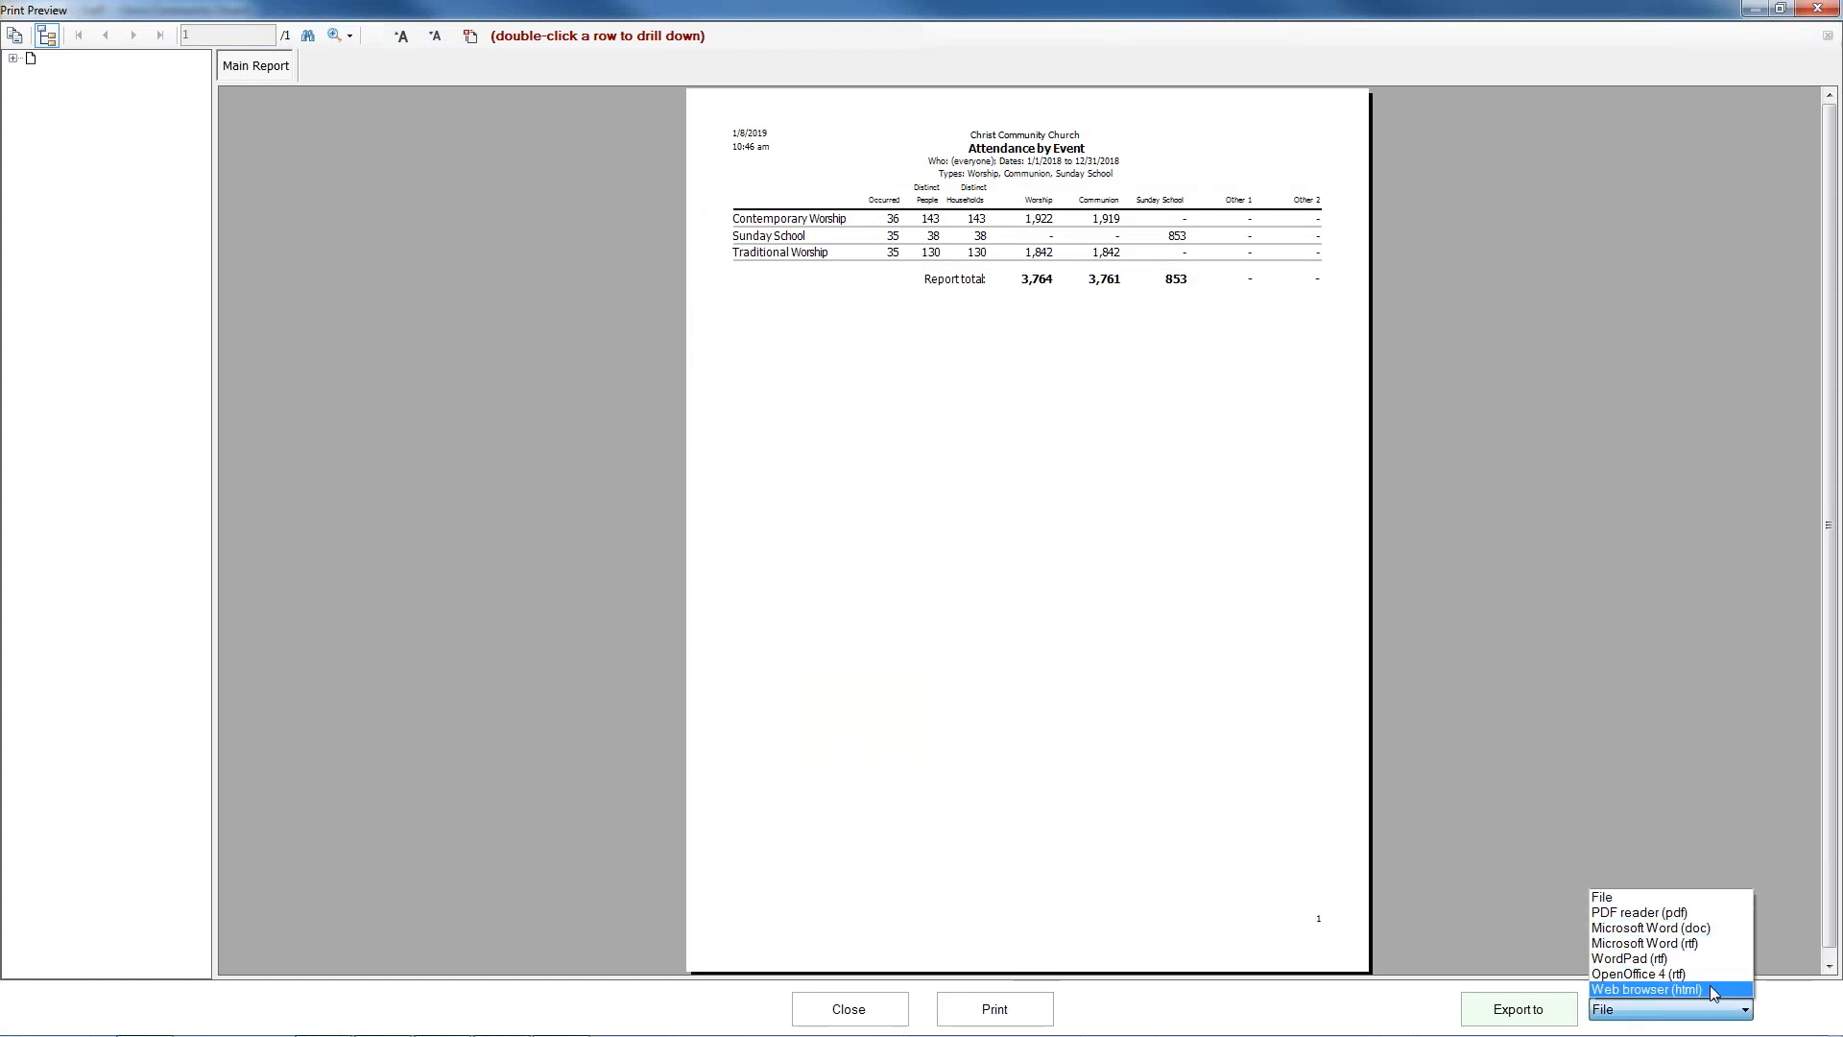
click(1715, 897)
click(848, 1008)
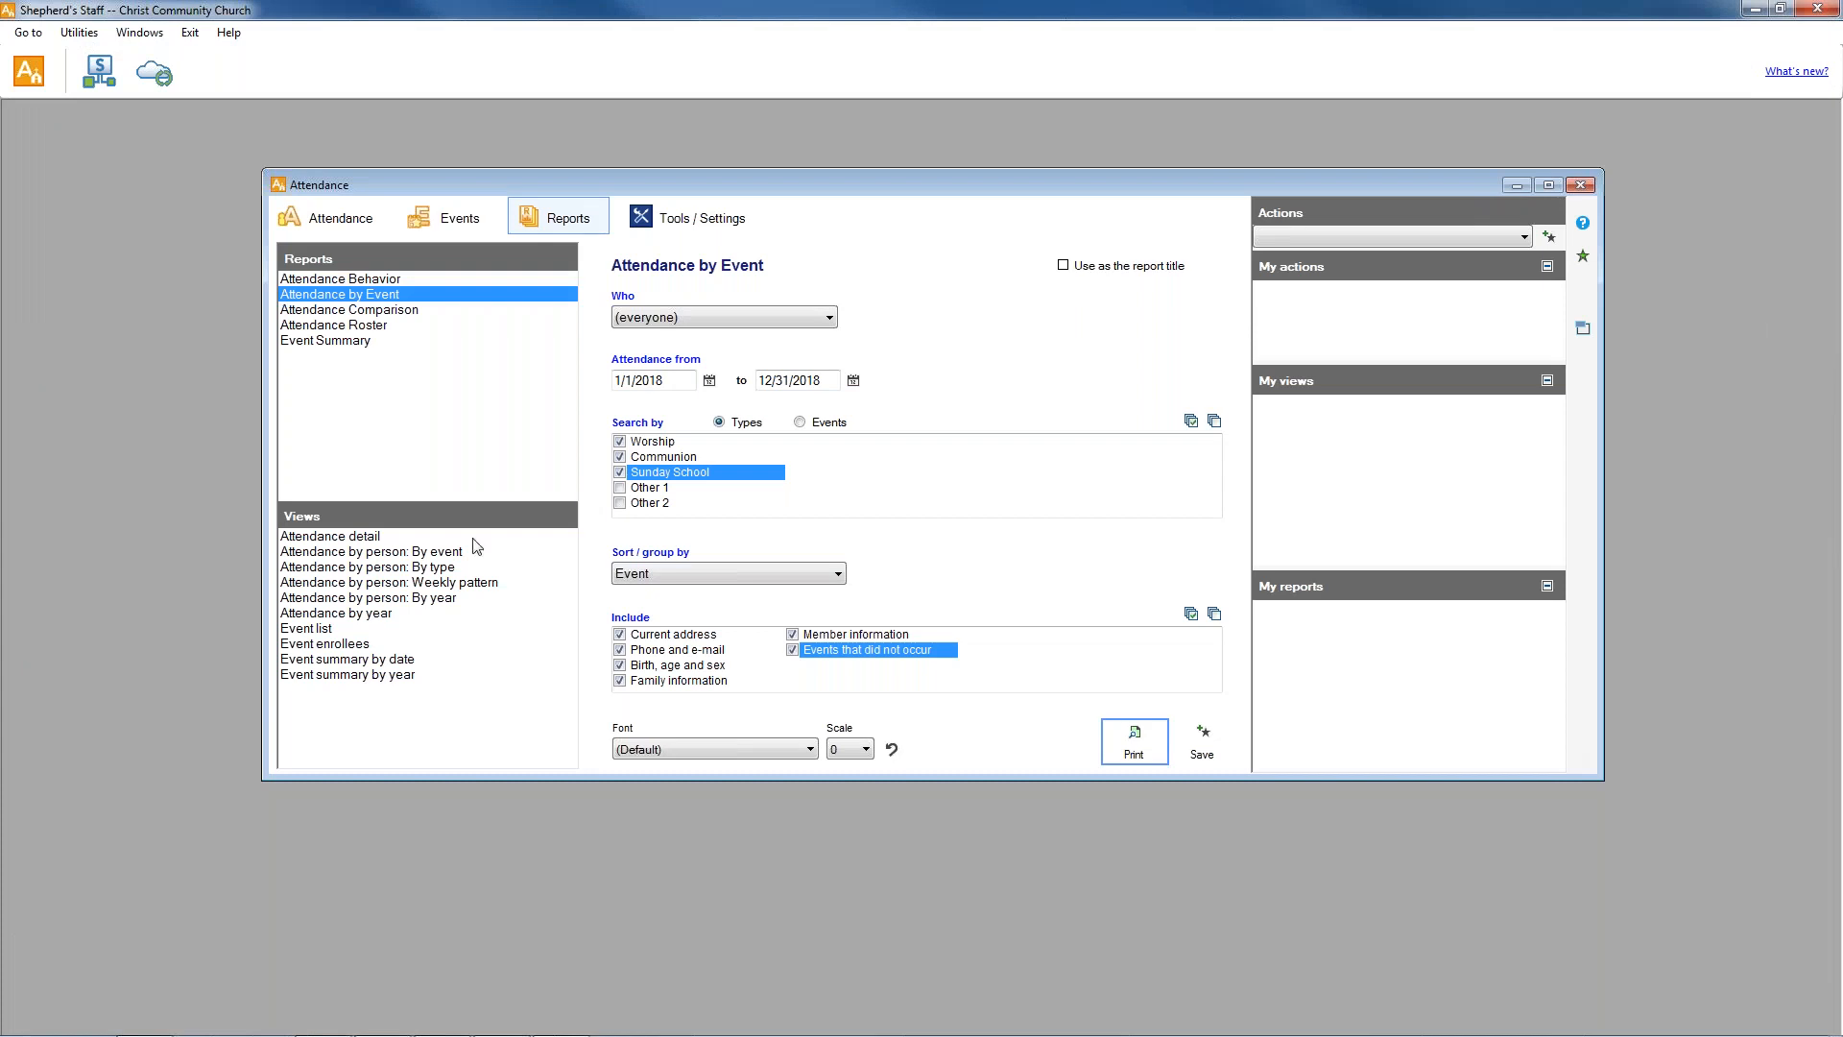
Set up the Attendance Behavior report for current members with the behavior Did not attend.
click(368, 279)
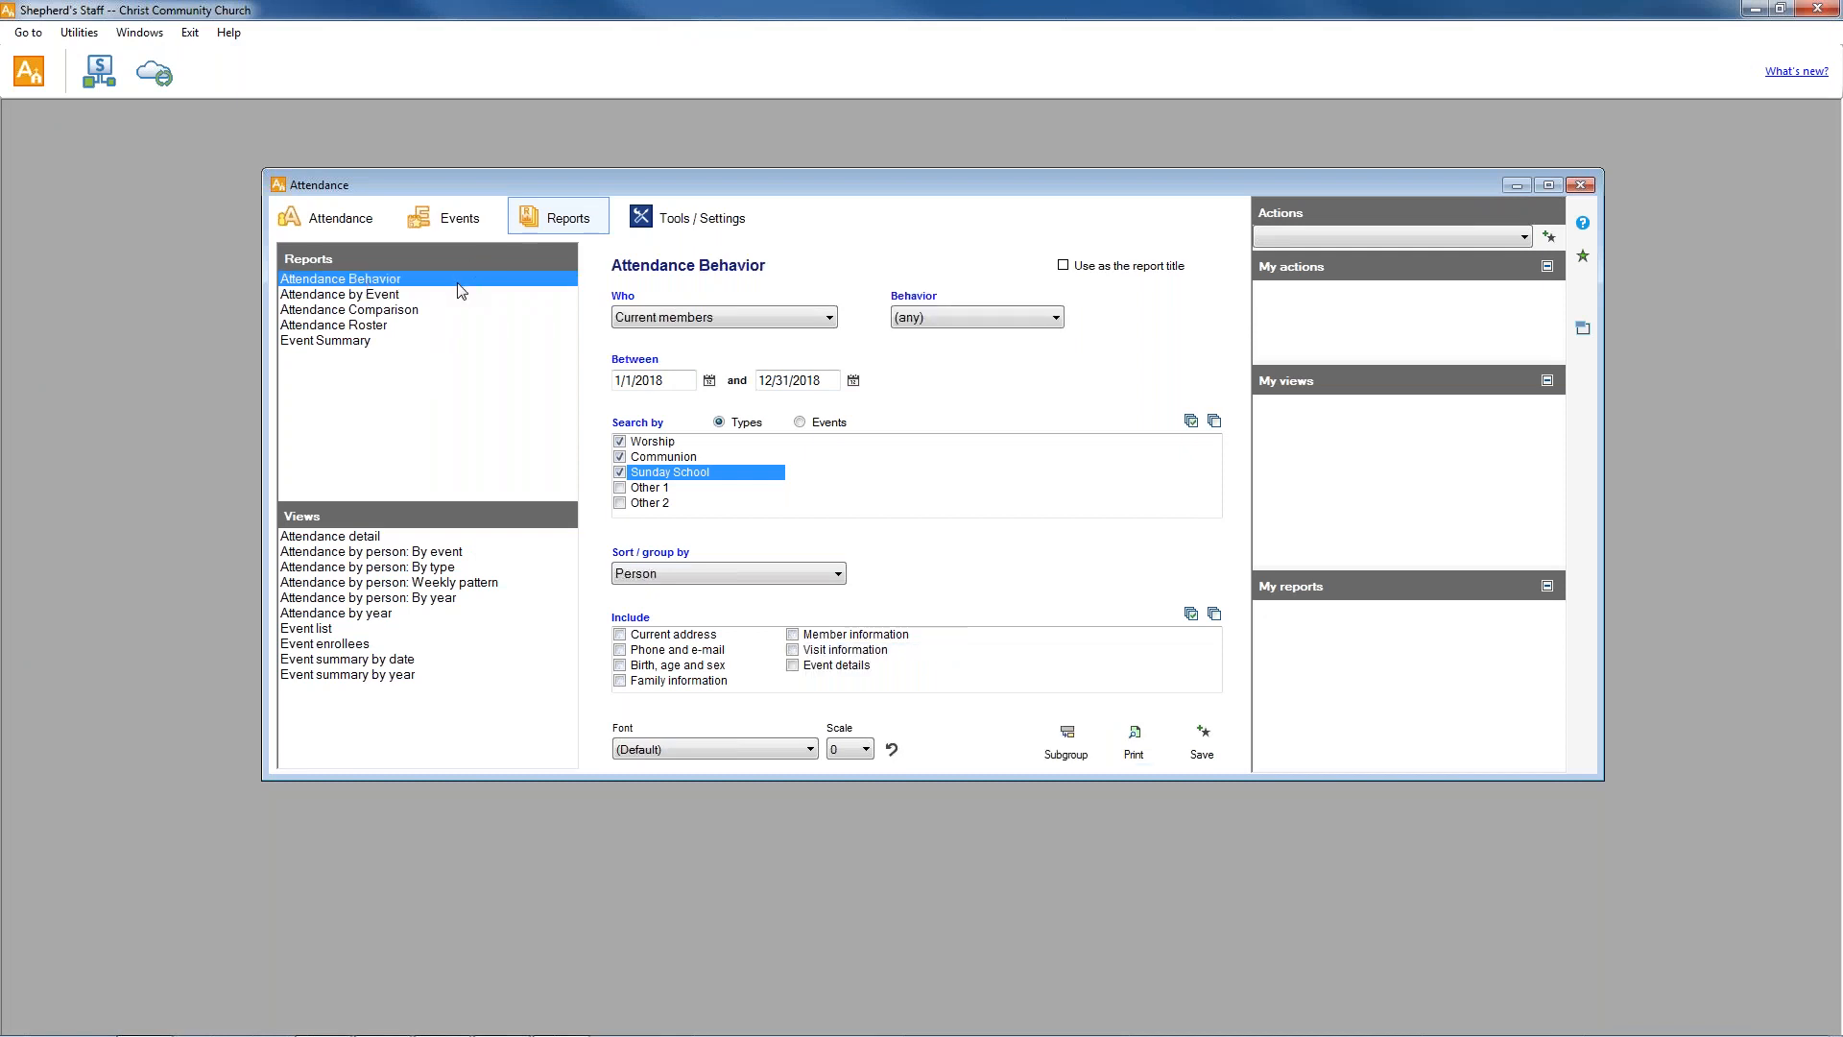
click(829, 318)
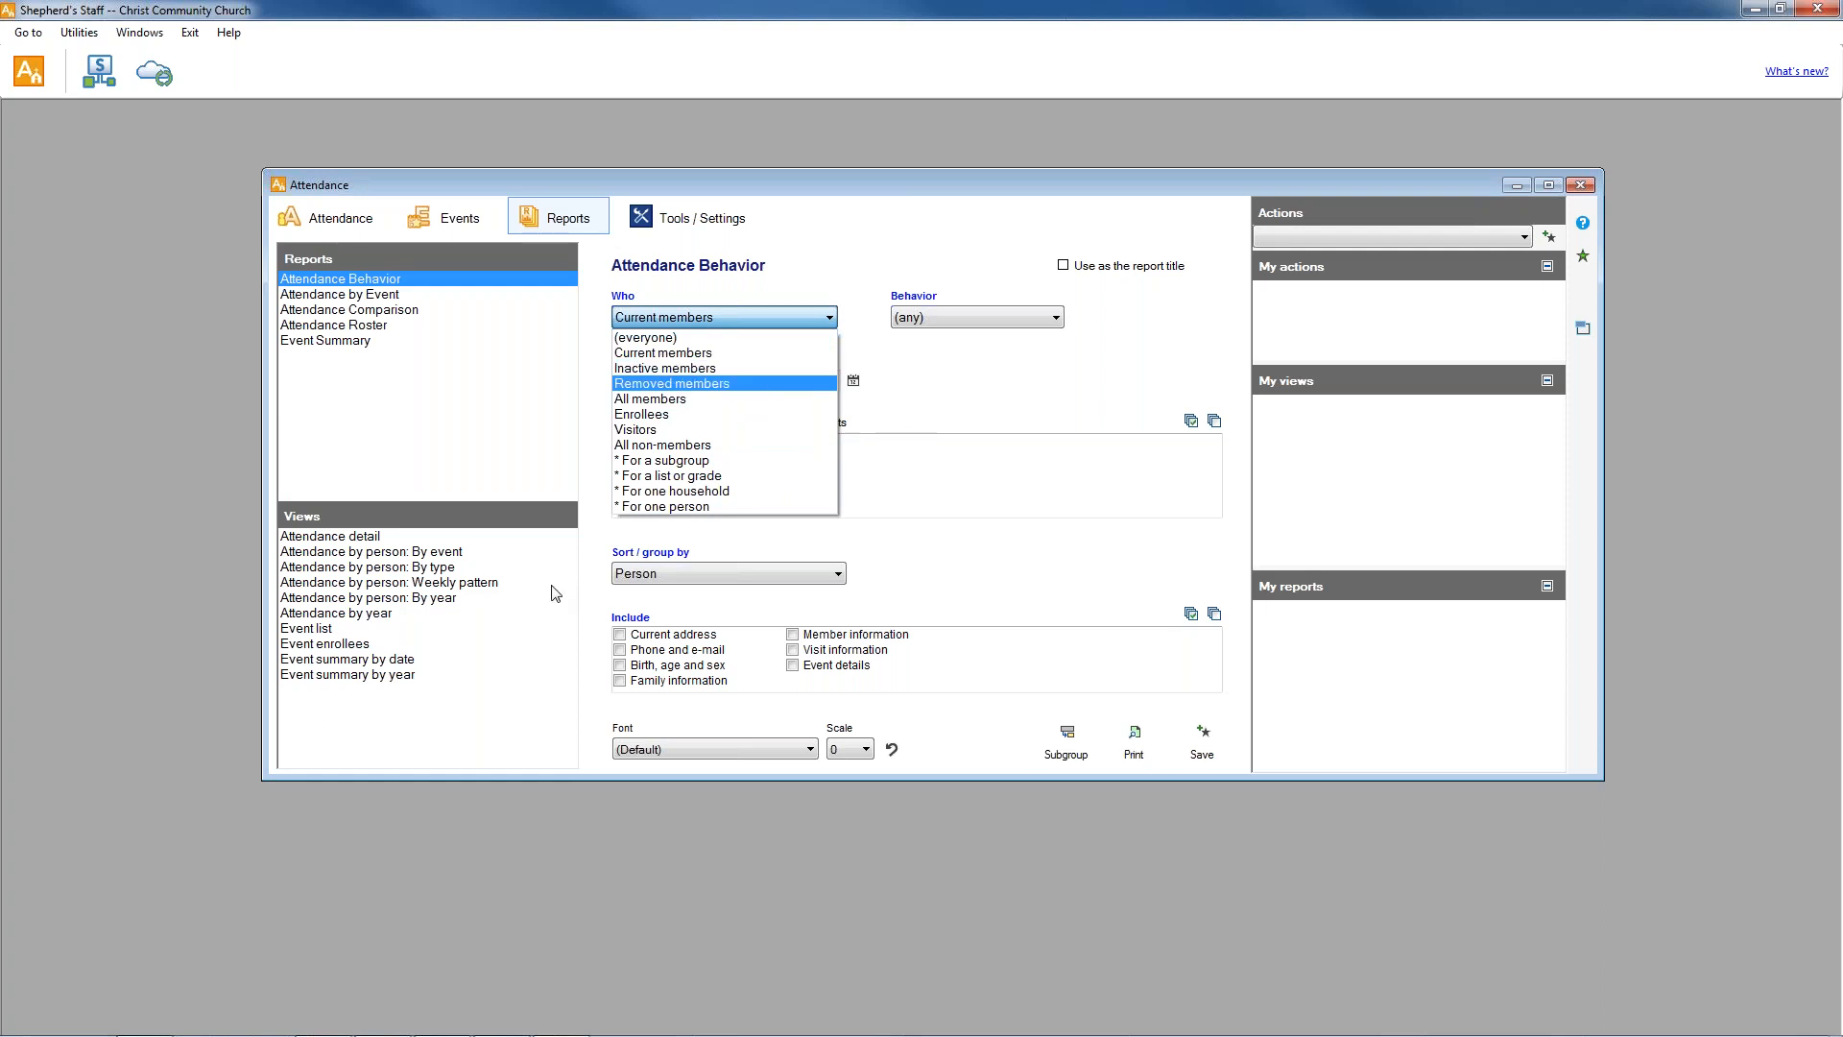
click(744, 324)
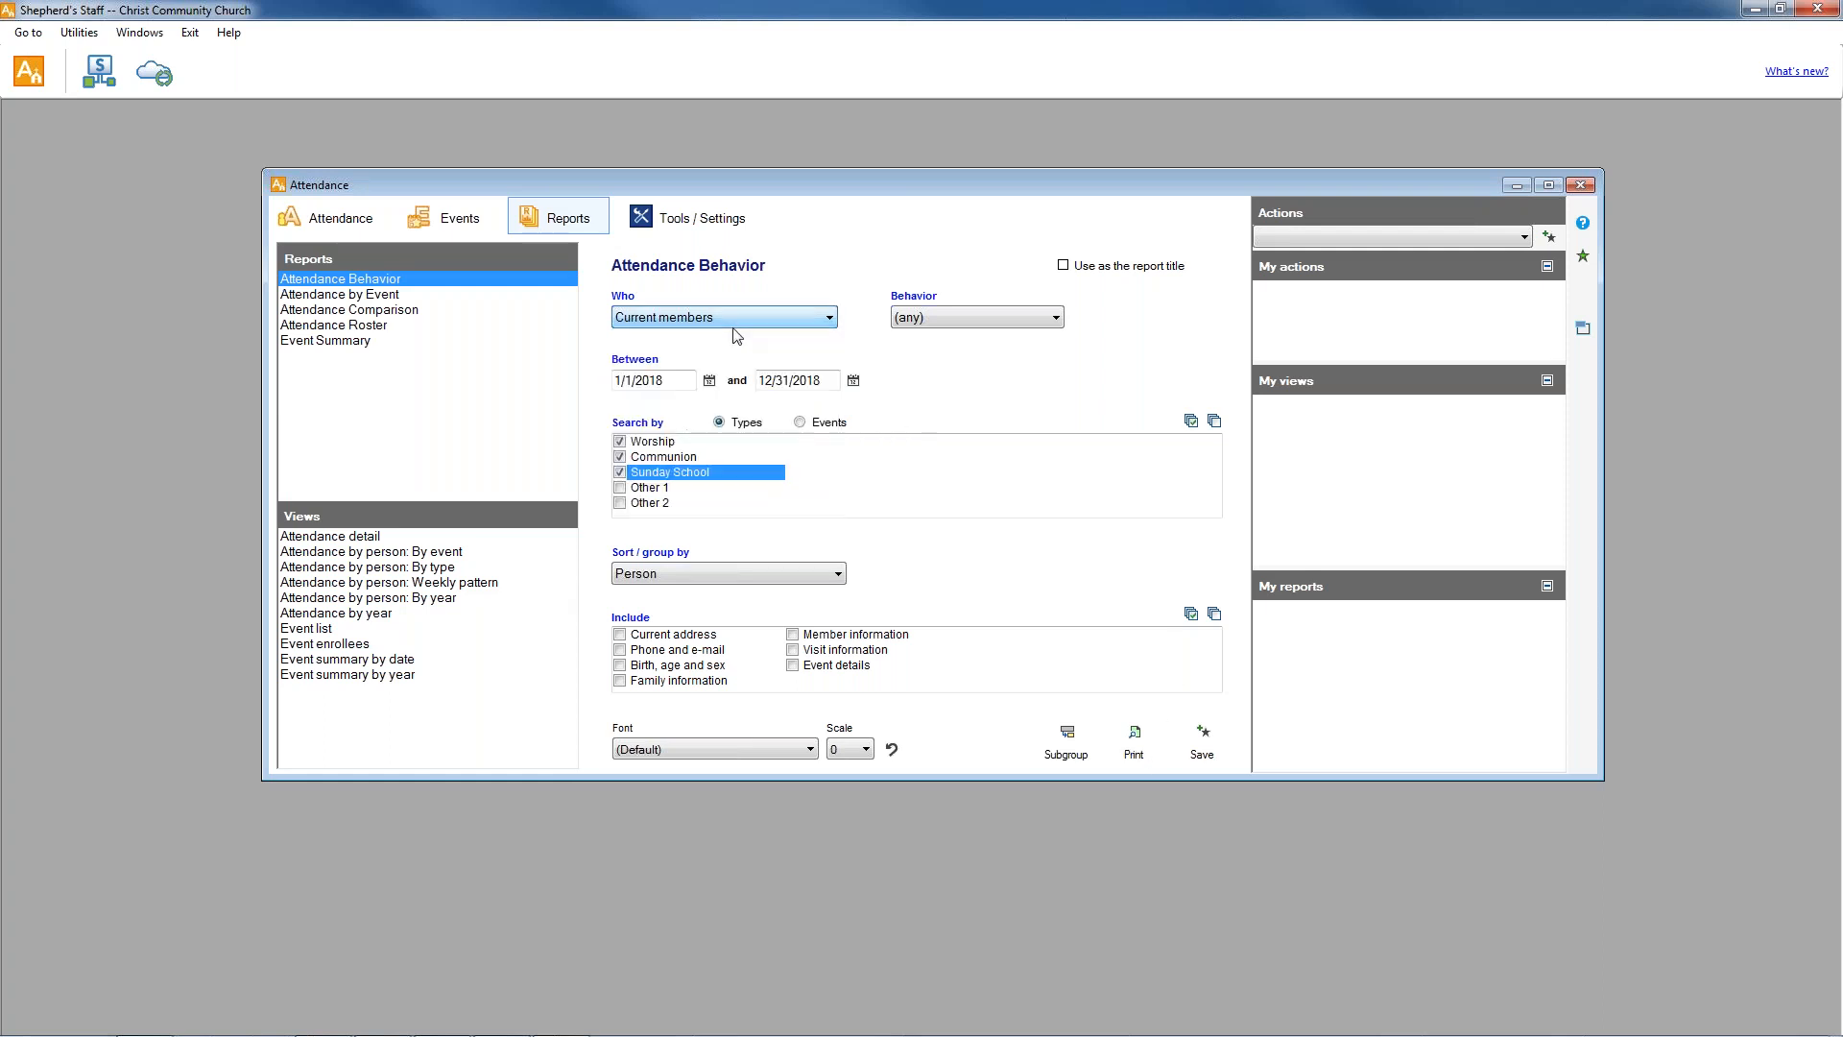
click(789, 321)
click(712, 344)
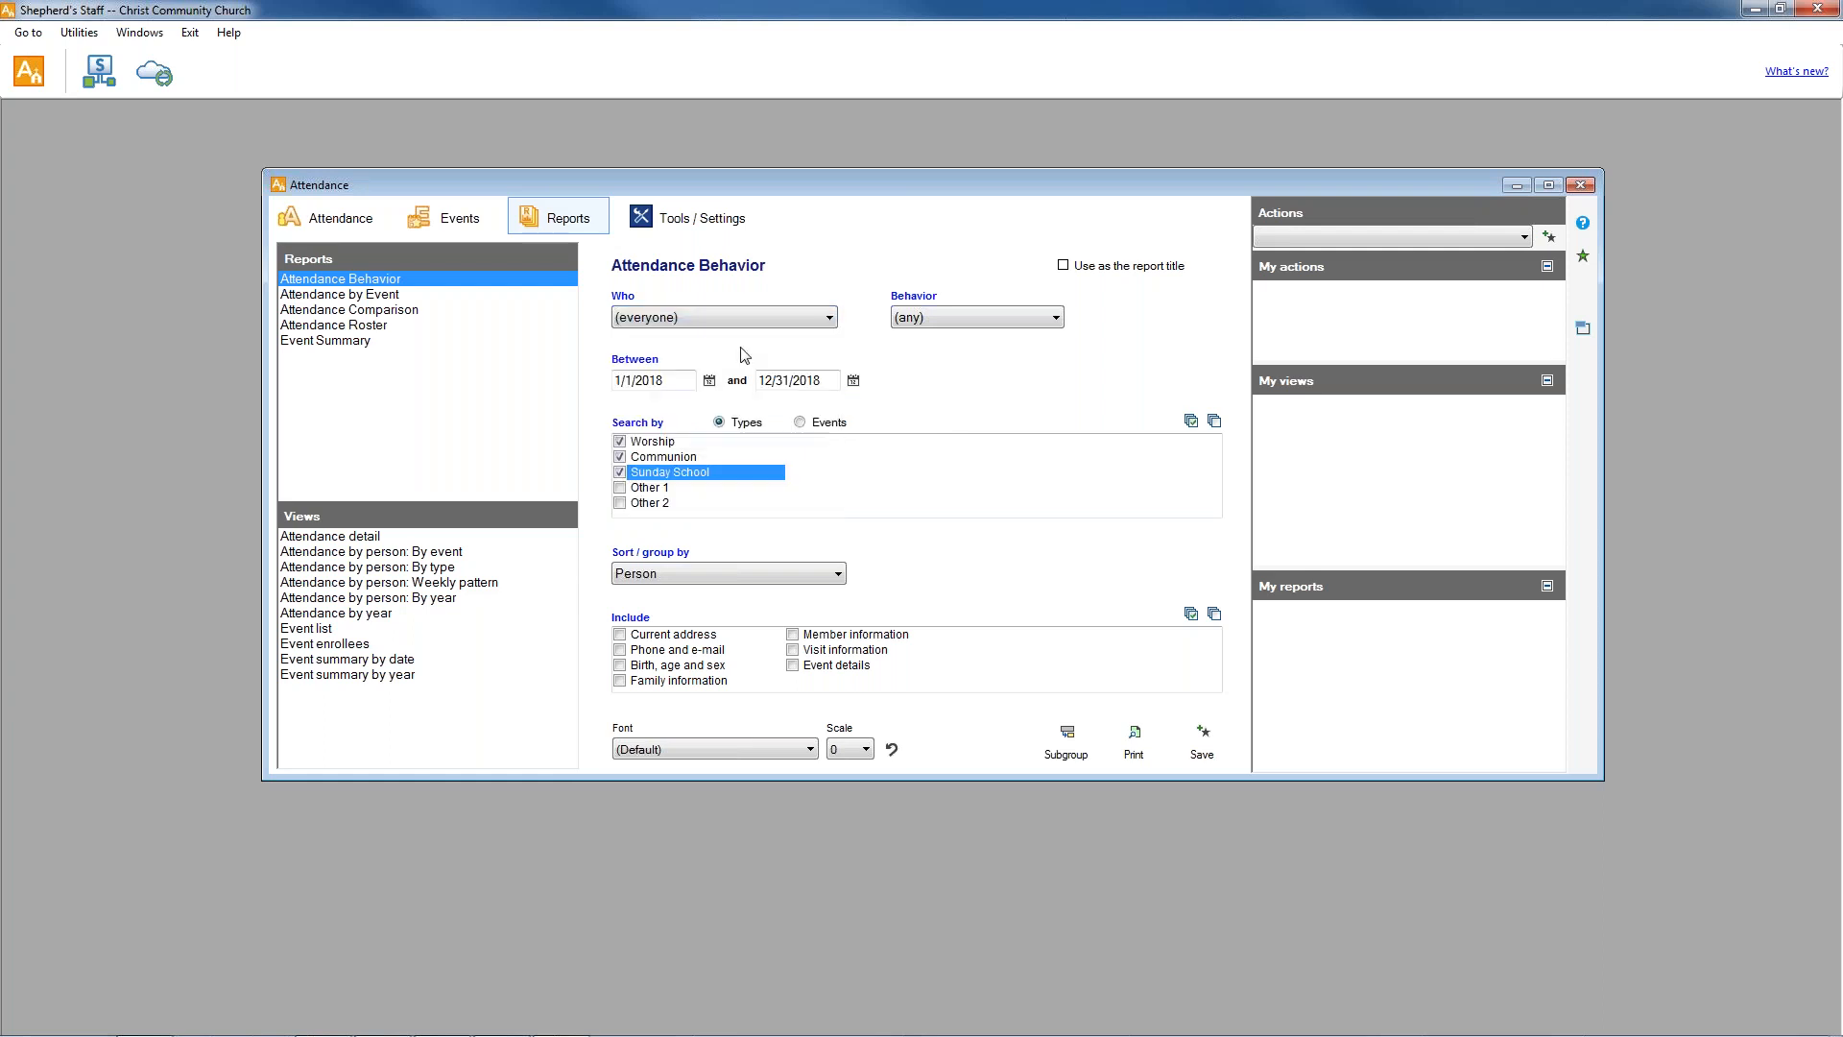
click(1047, 323)
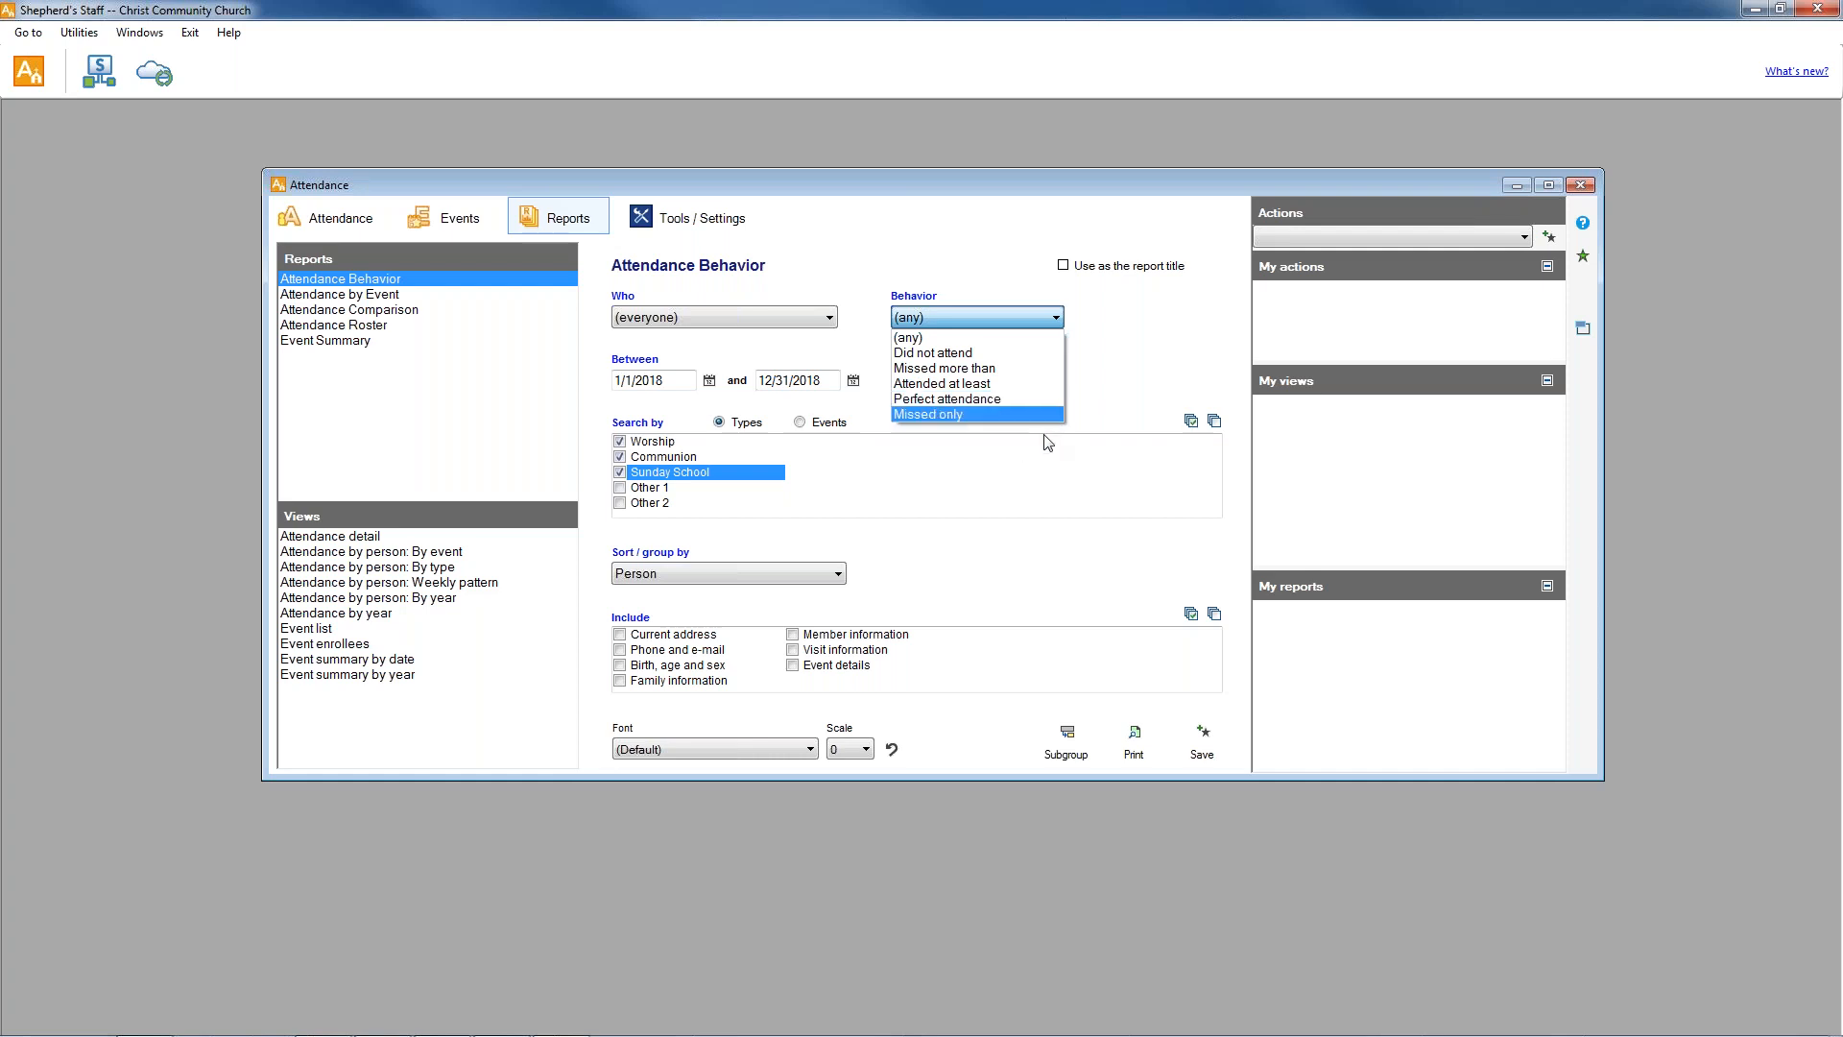
click(936, 353)
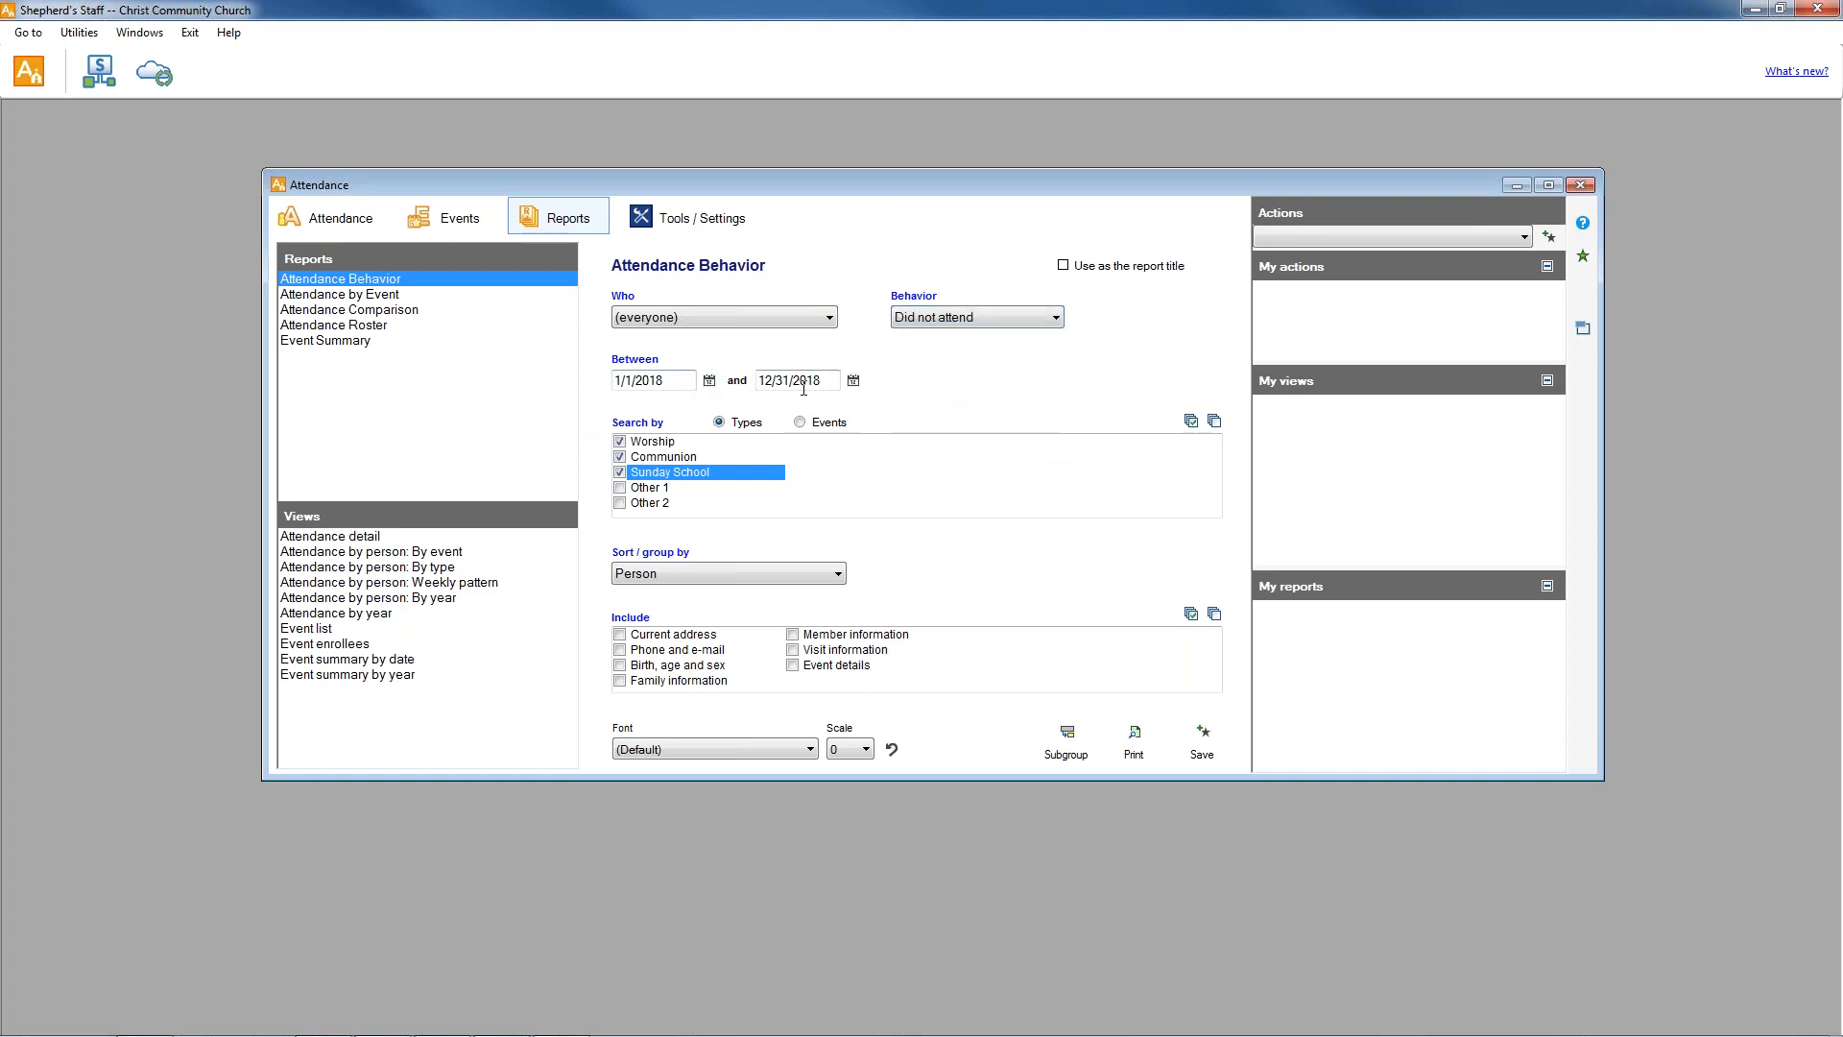
click(831, 318)
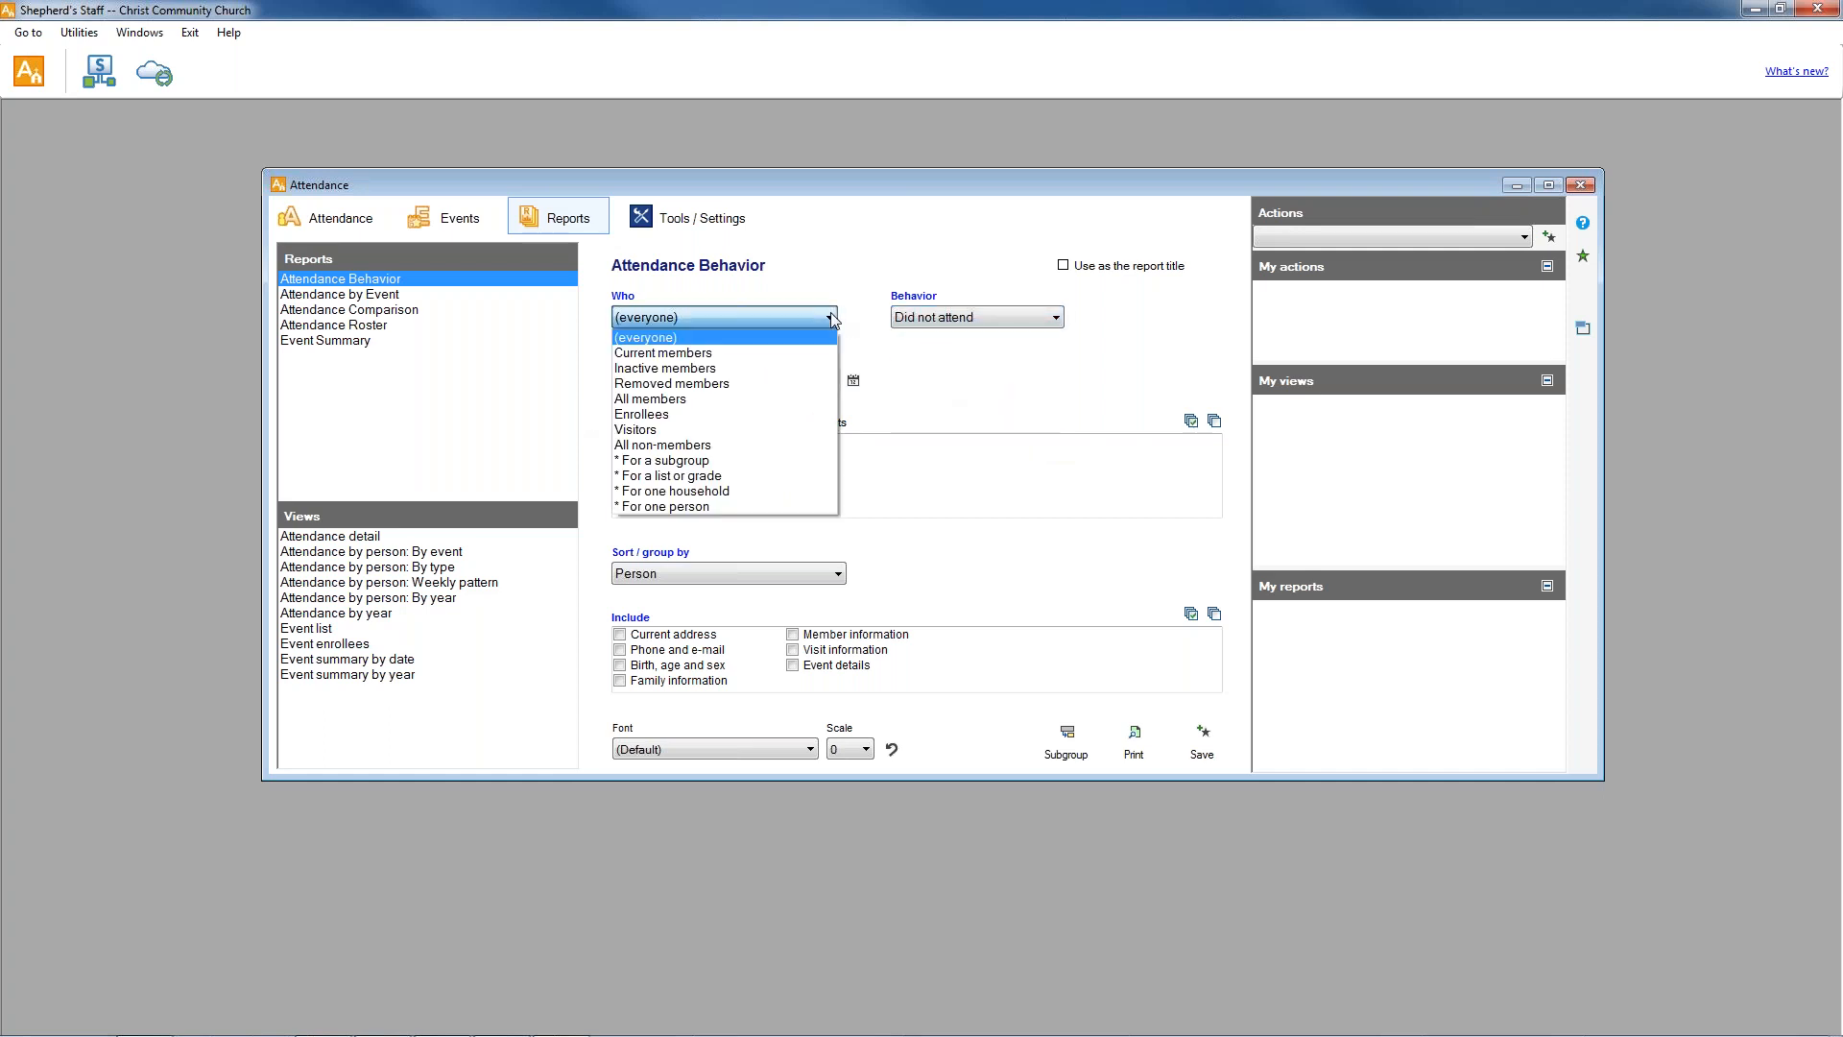
click(741, 360)
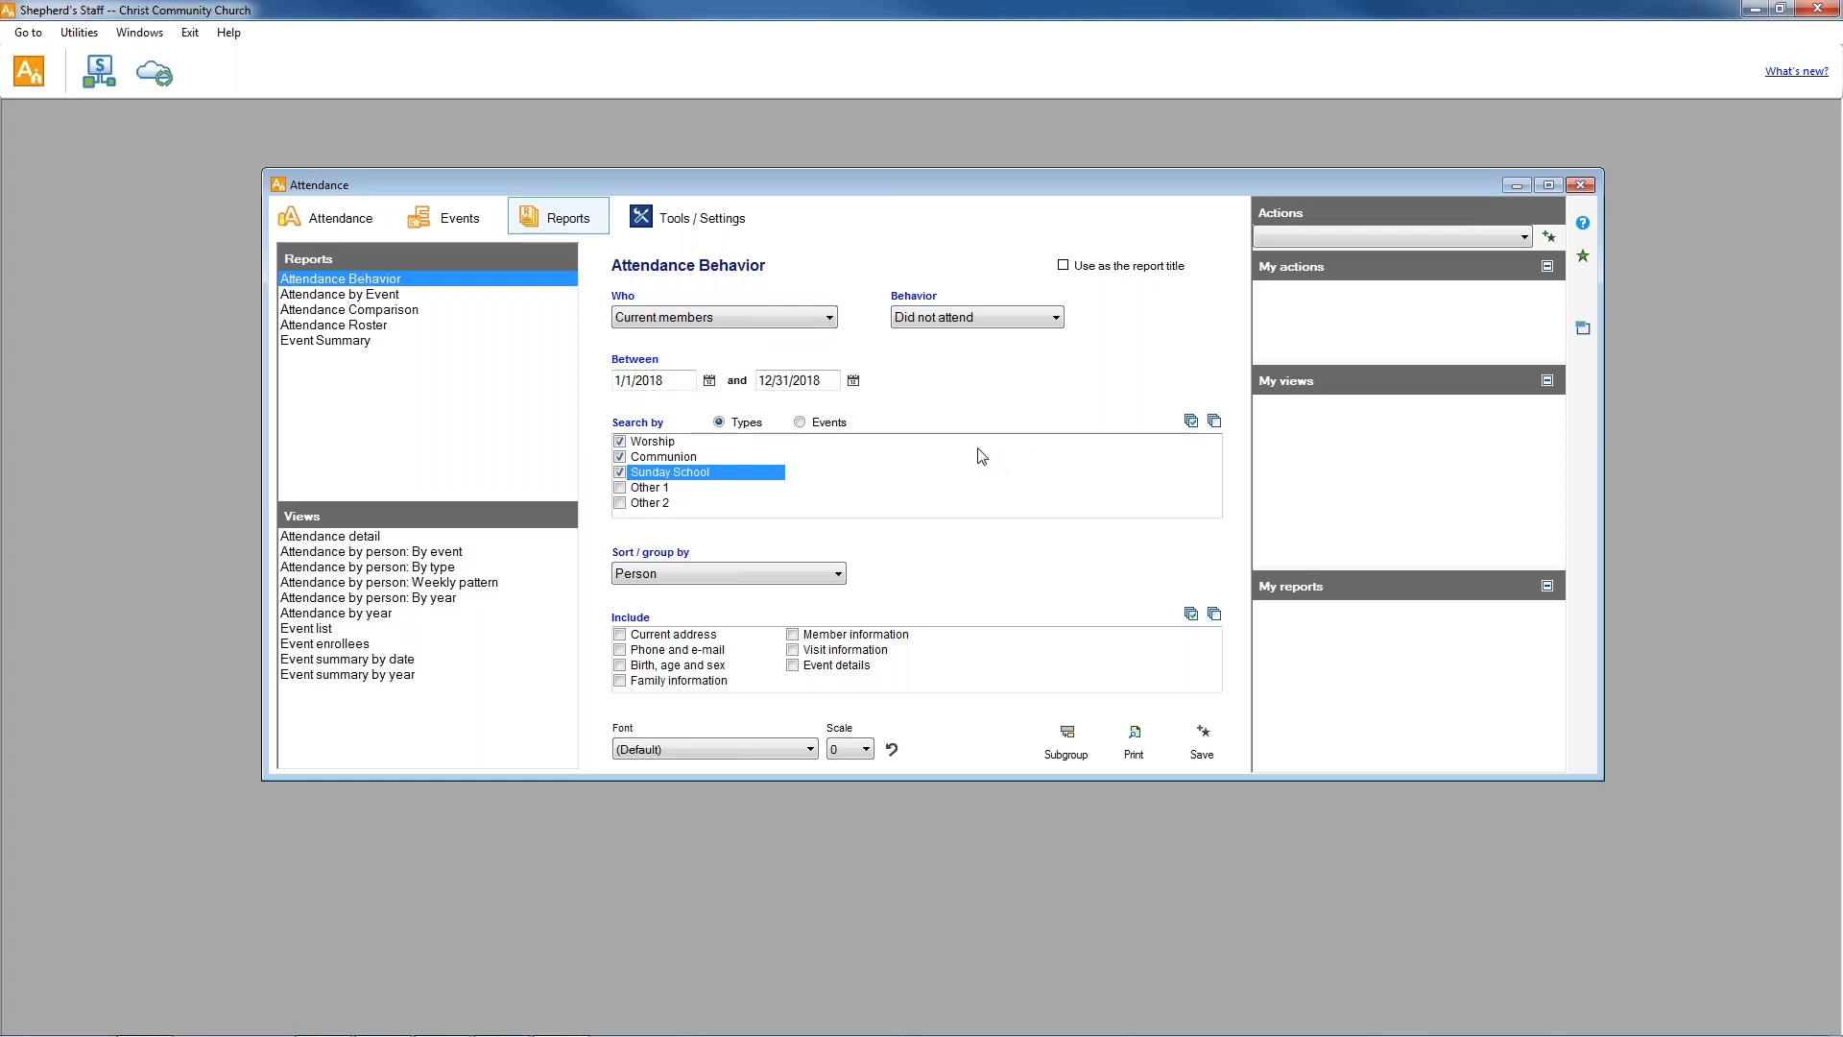
click(1043, 317)
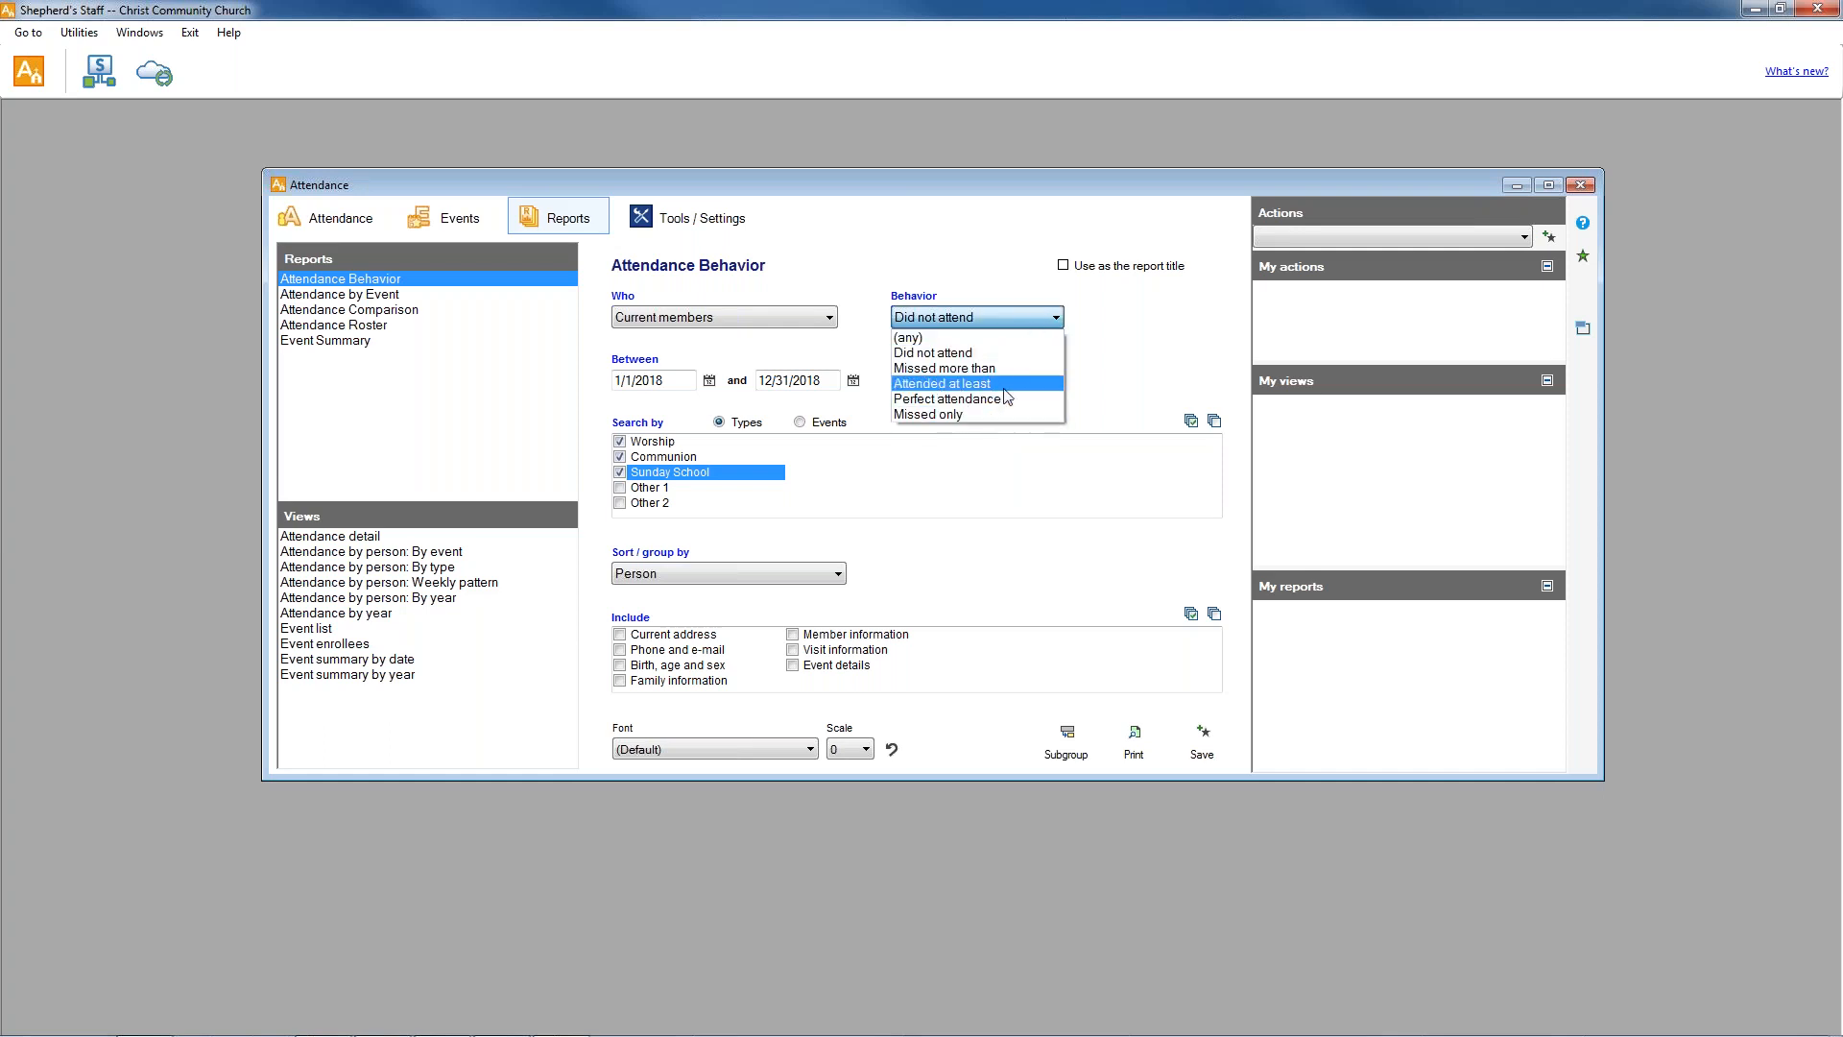
click(830, 317)
click(829, 317)
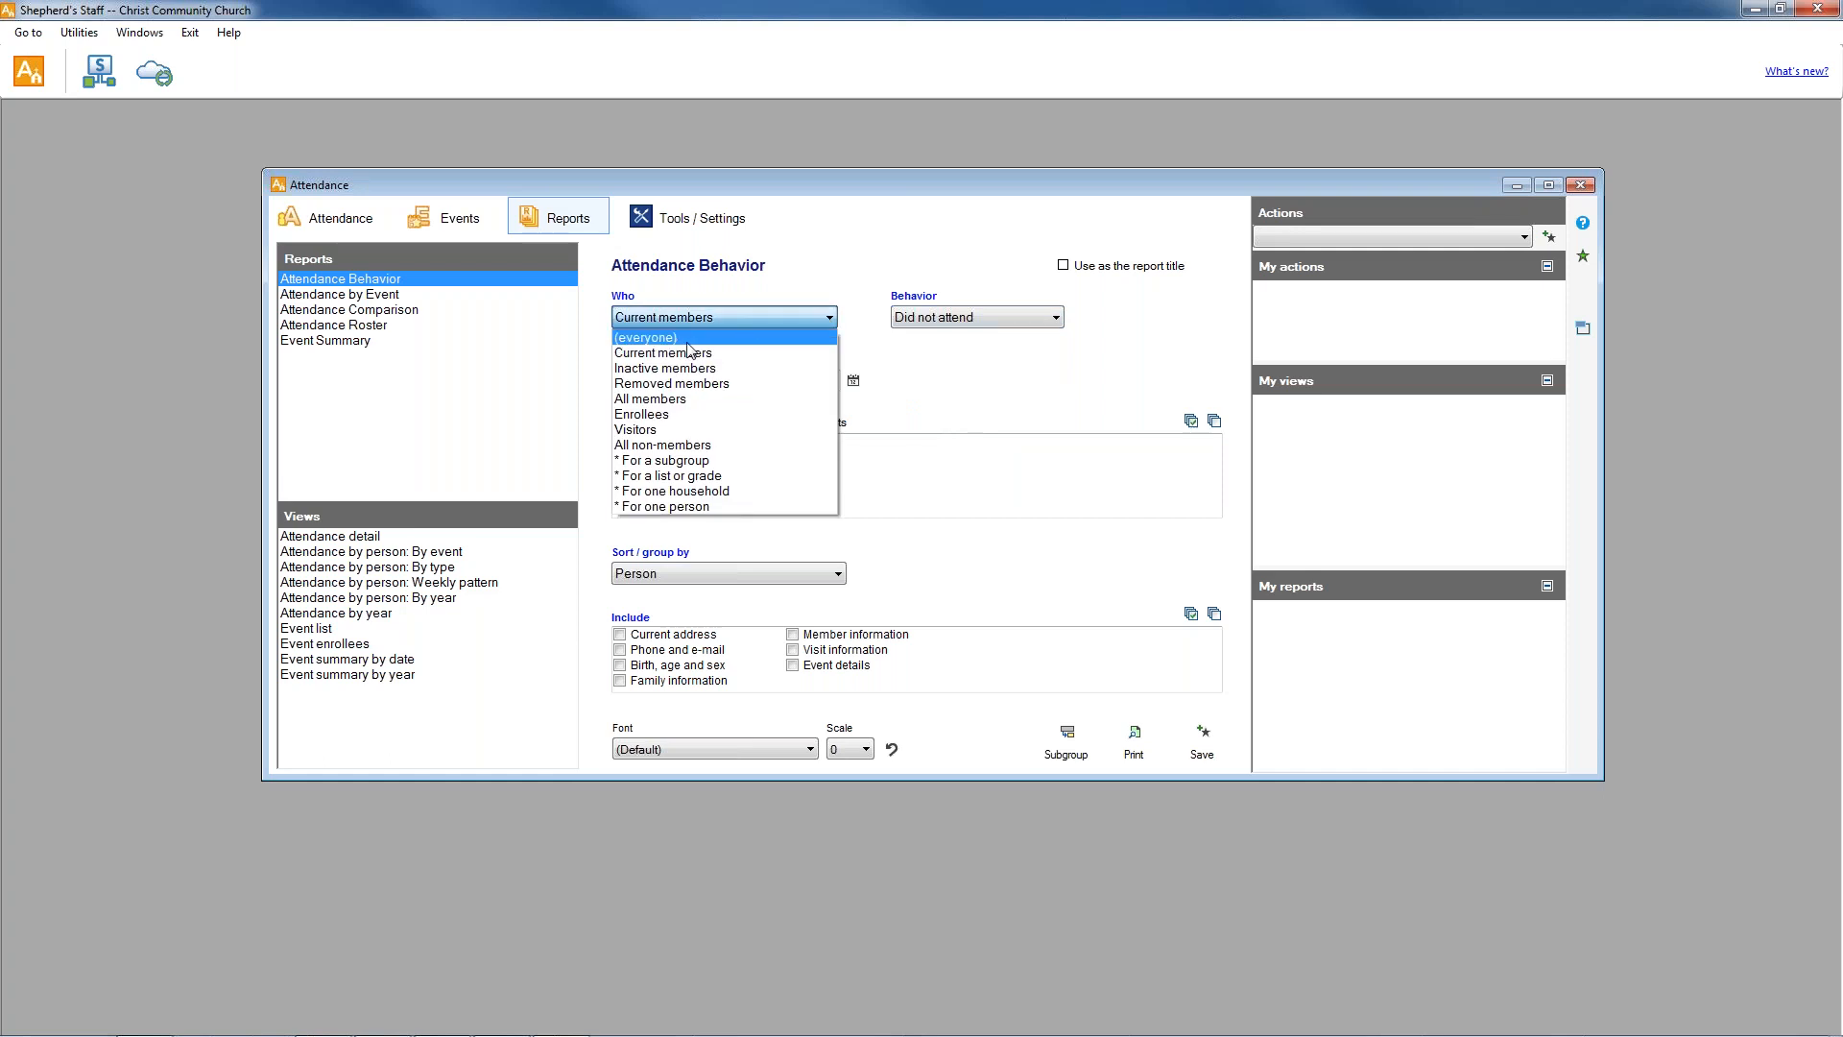
click(936, 420)
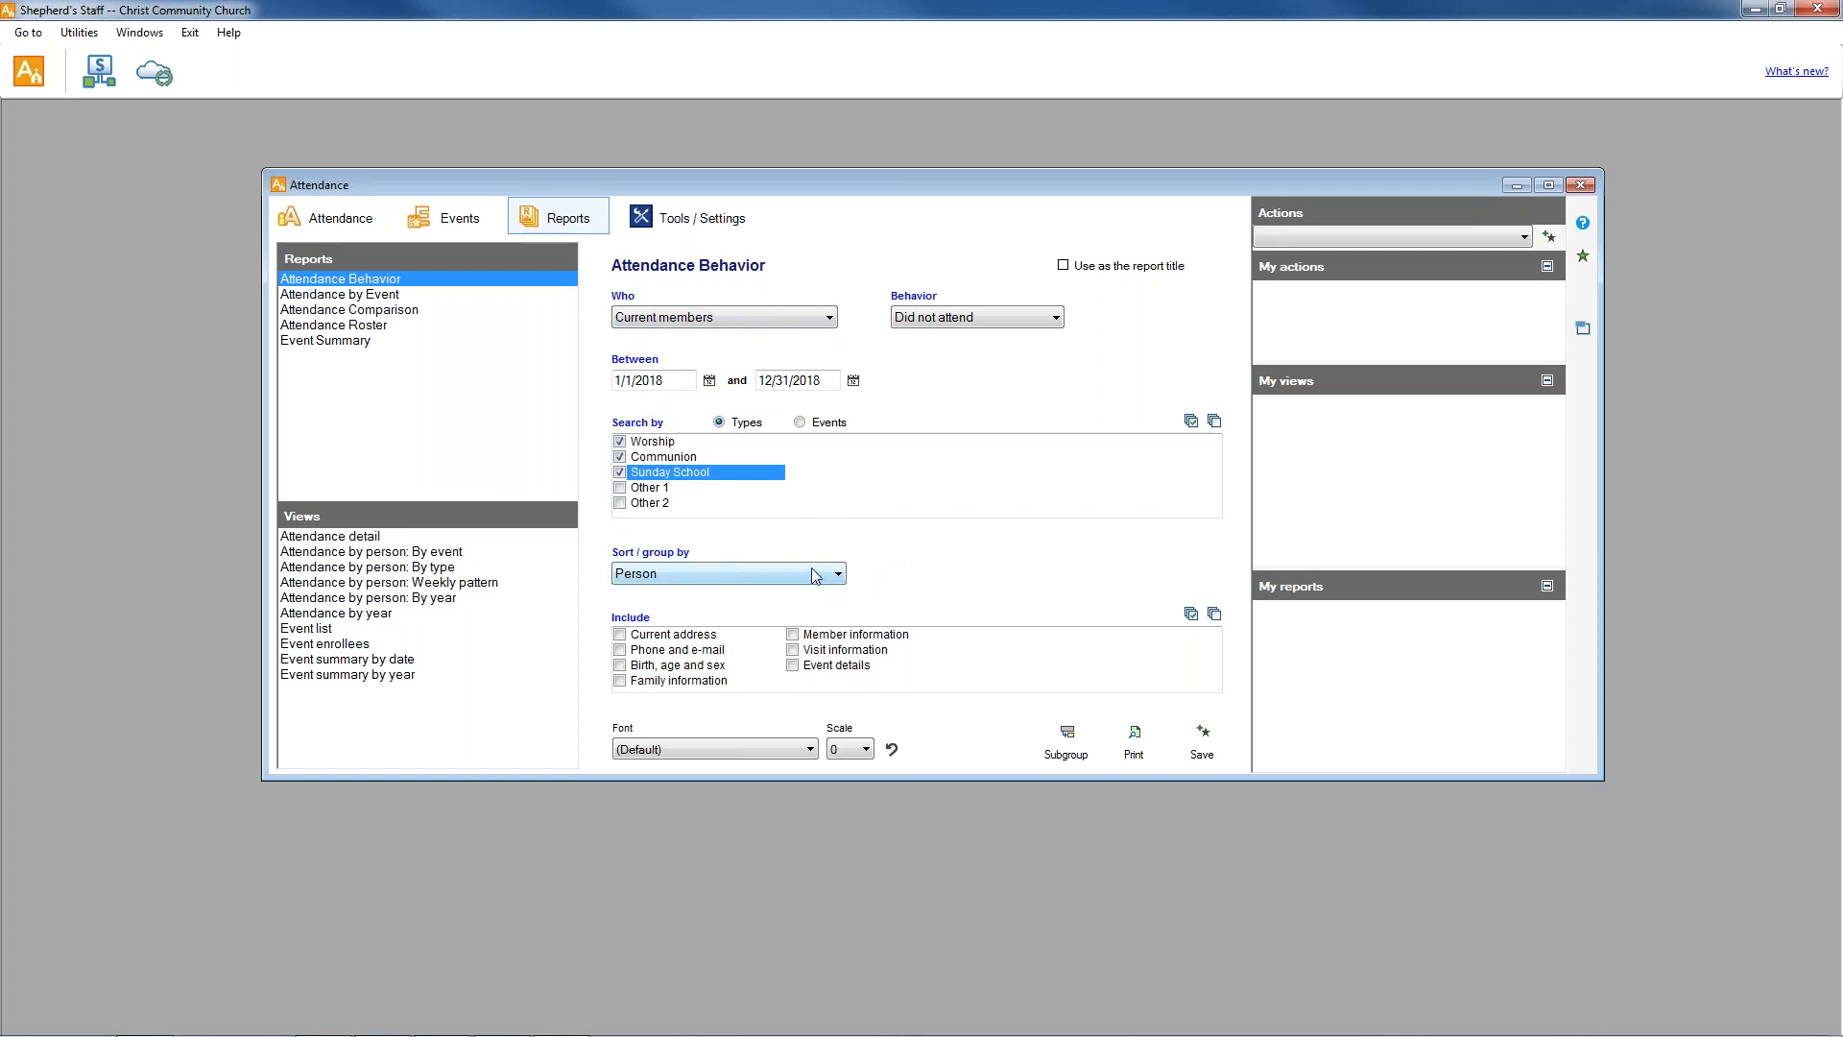
Include all address, contact, birth, family, member, visit and event details in the Did not attend report and generate its print preview.
click(619, 635)
click(619, 650)
click(619, 665)
click(619, 680)
click(792, 666)
click(792, 651)
click(793, 636)
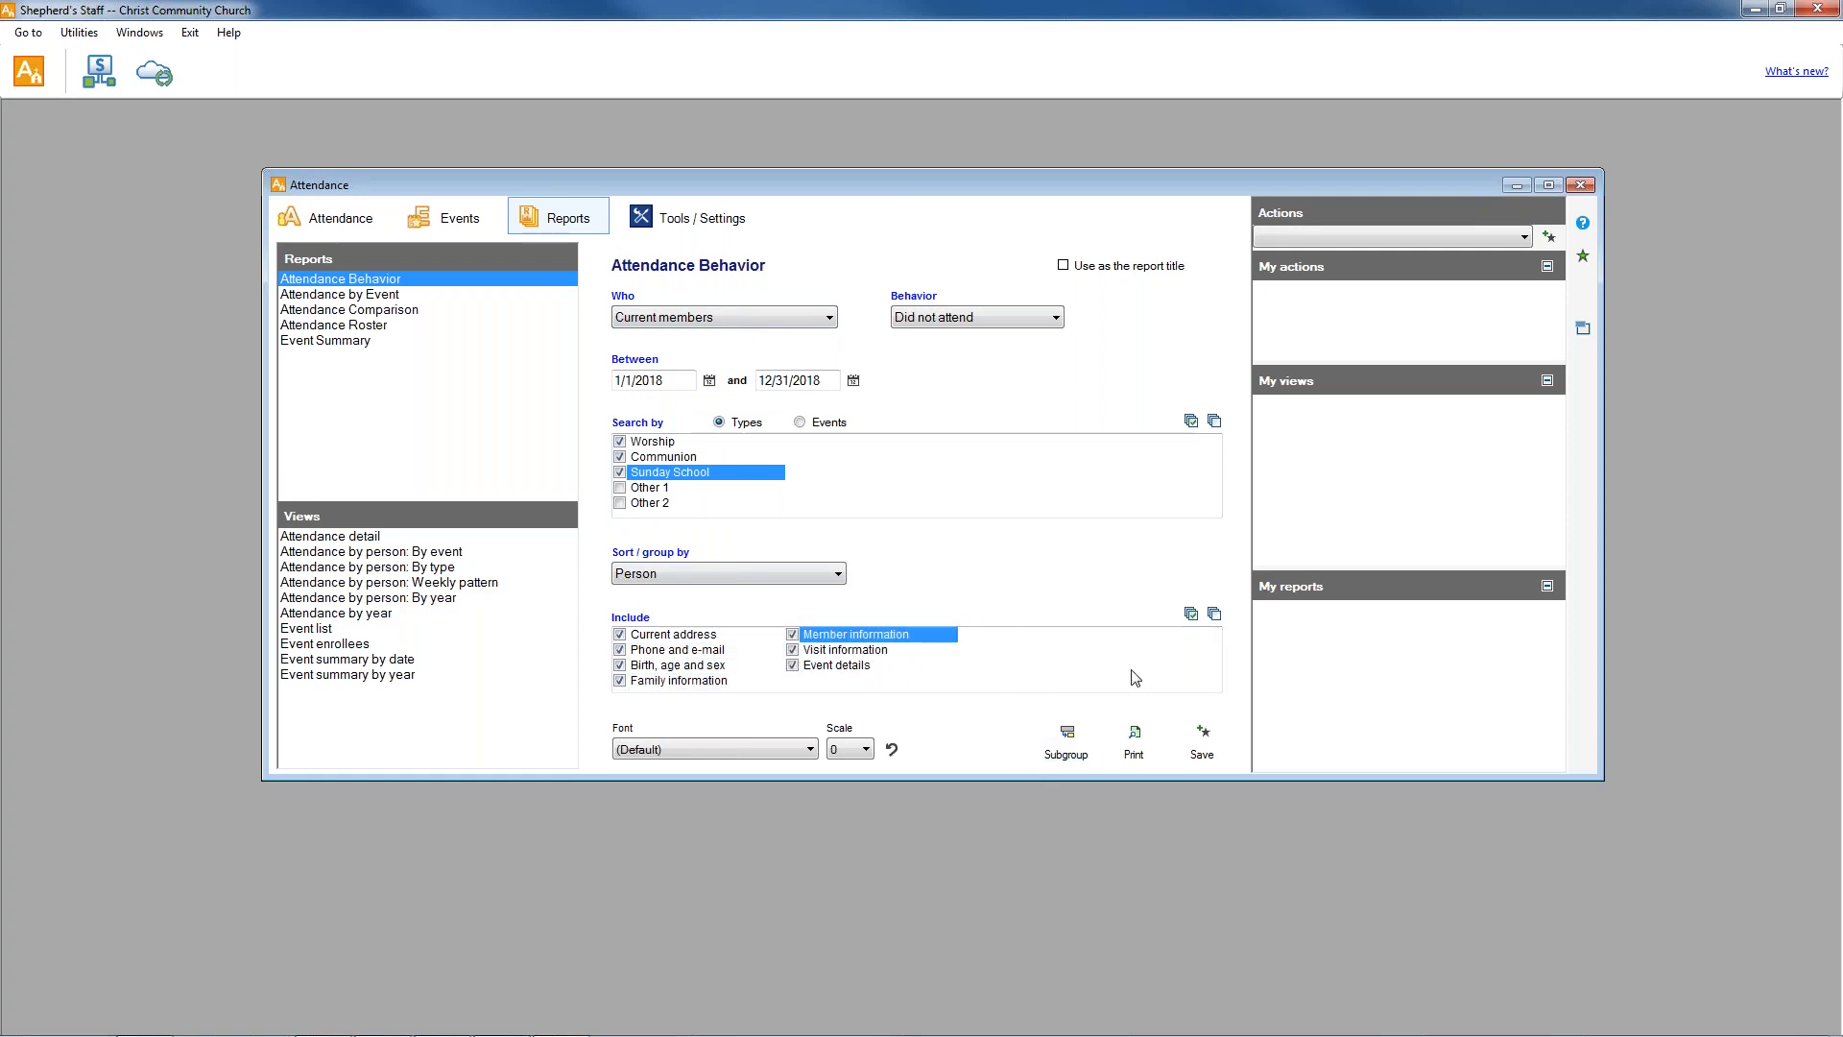
click(1214, 613)
click(1191, 613)
click(1153, 747)
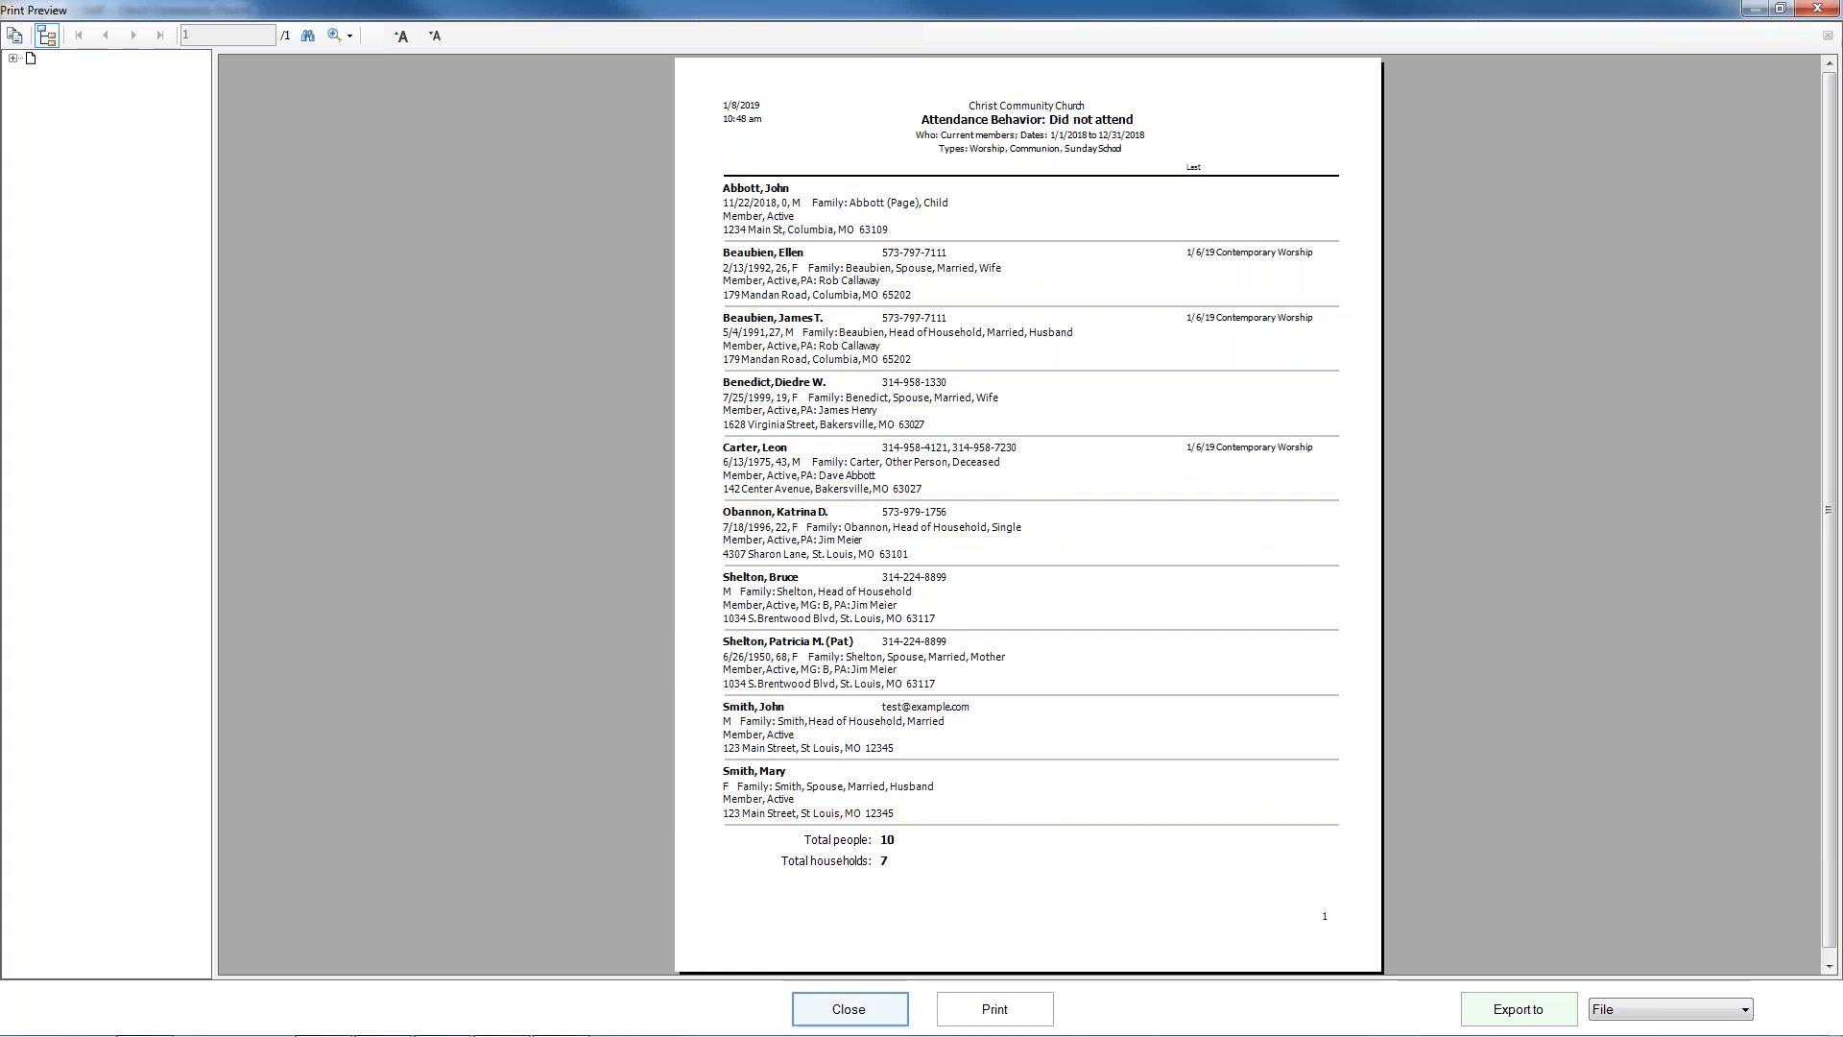
click(848, 1009)
Set the Attendance Behavior report to everyone who attended at least 2 times.
click(830, 317)
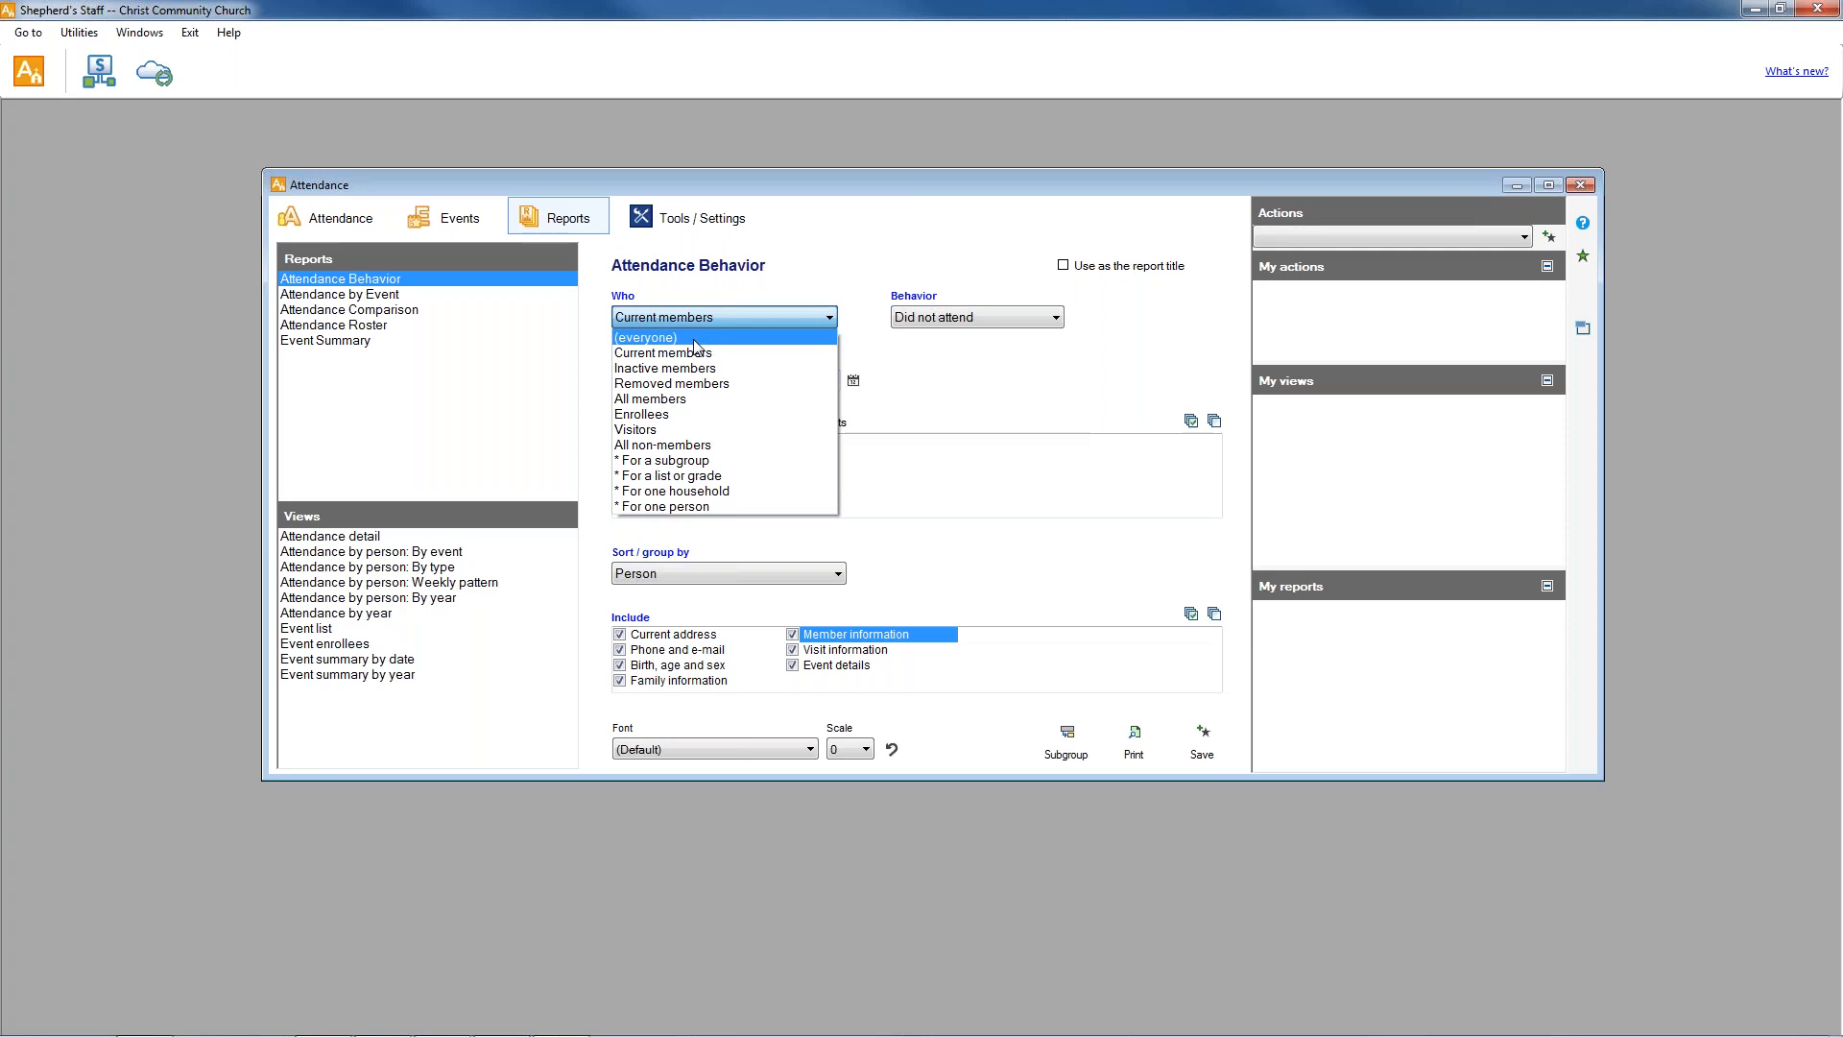
click(695, 342)
click(987, 322)
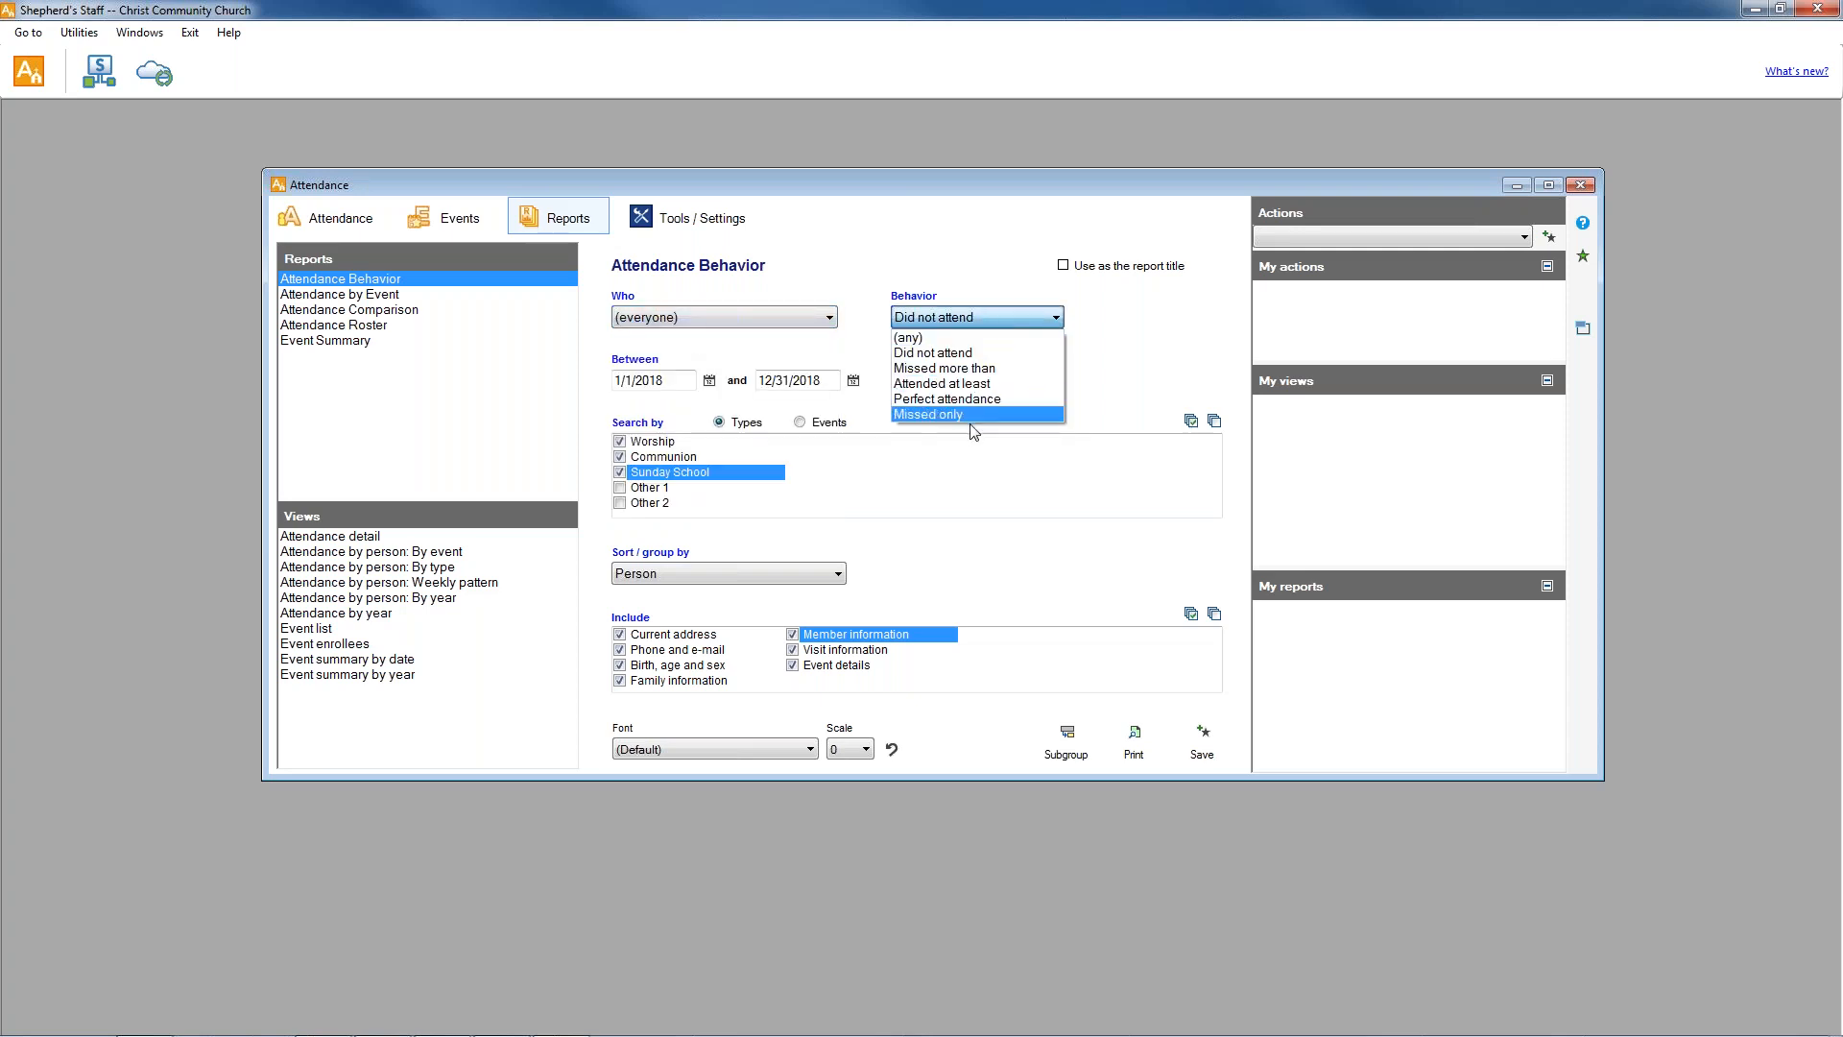
click(969, 384)
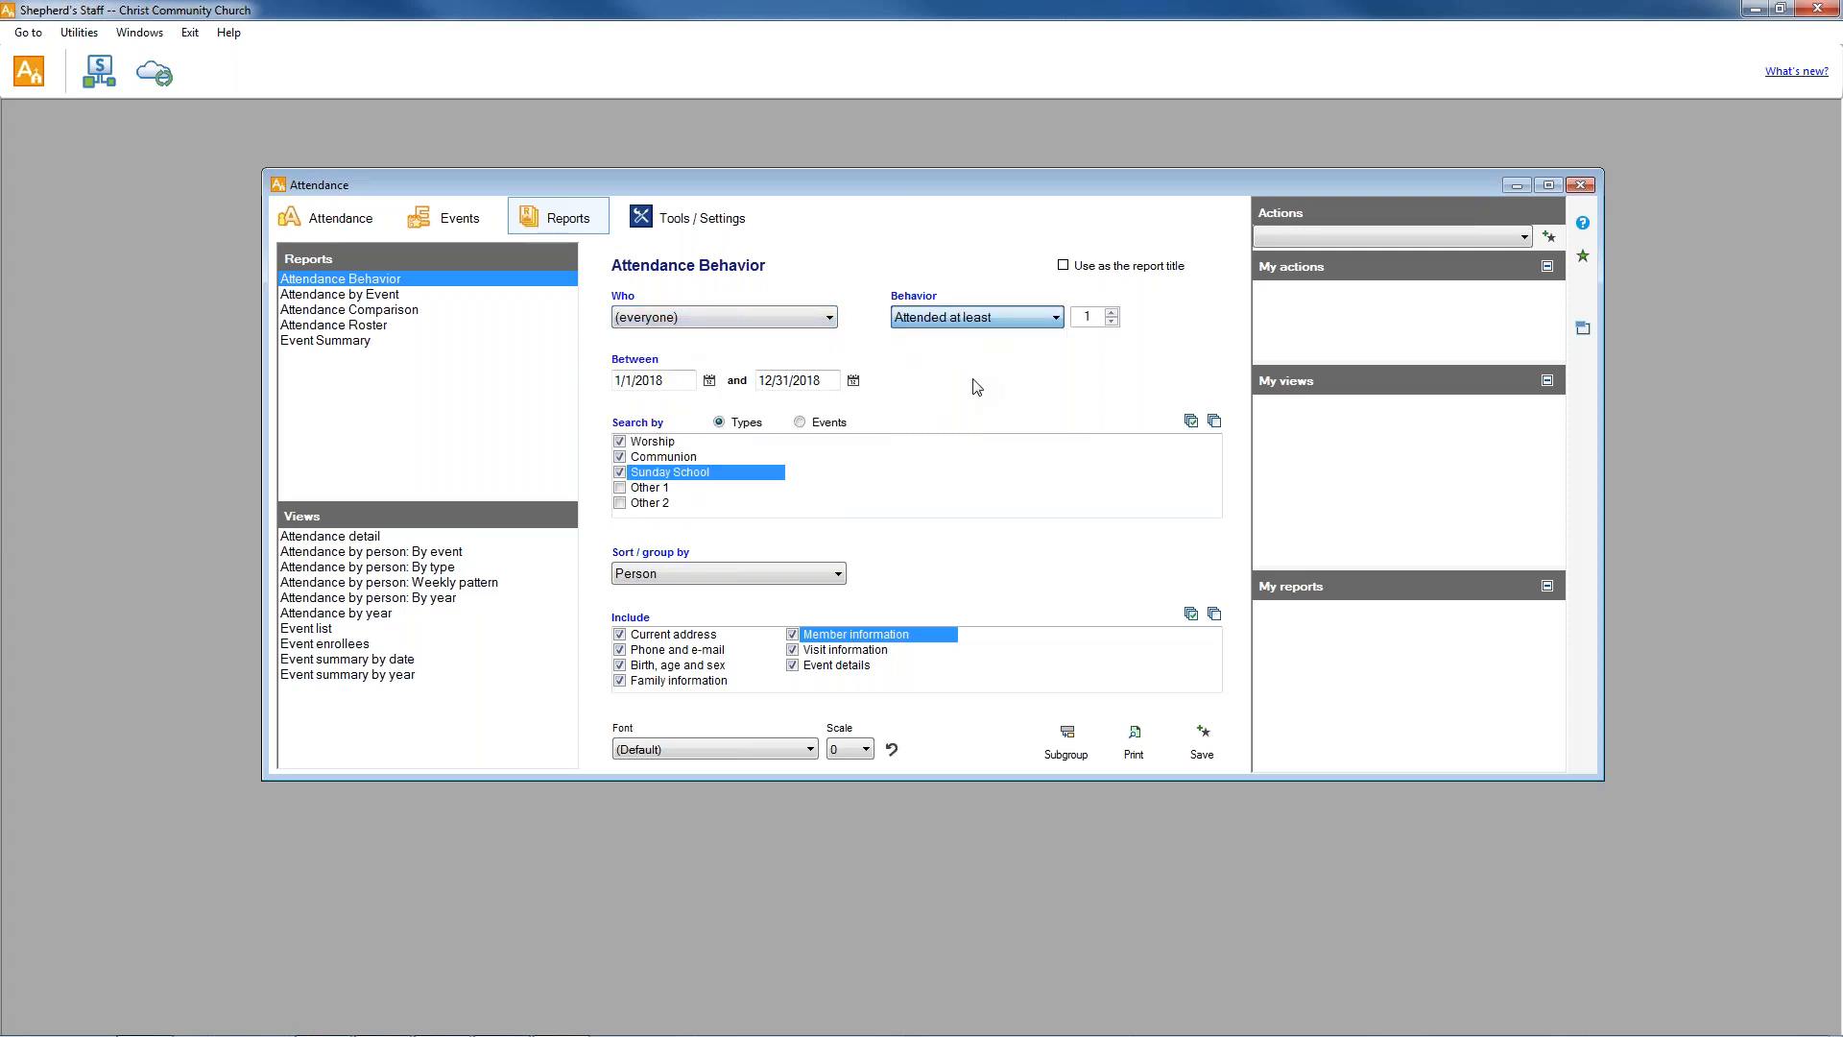
click(1112, 313)
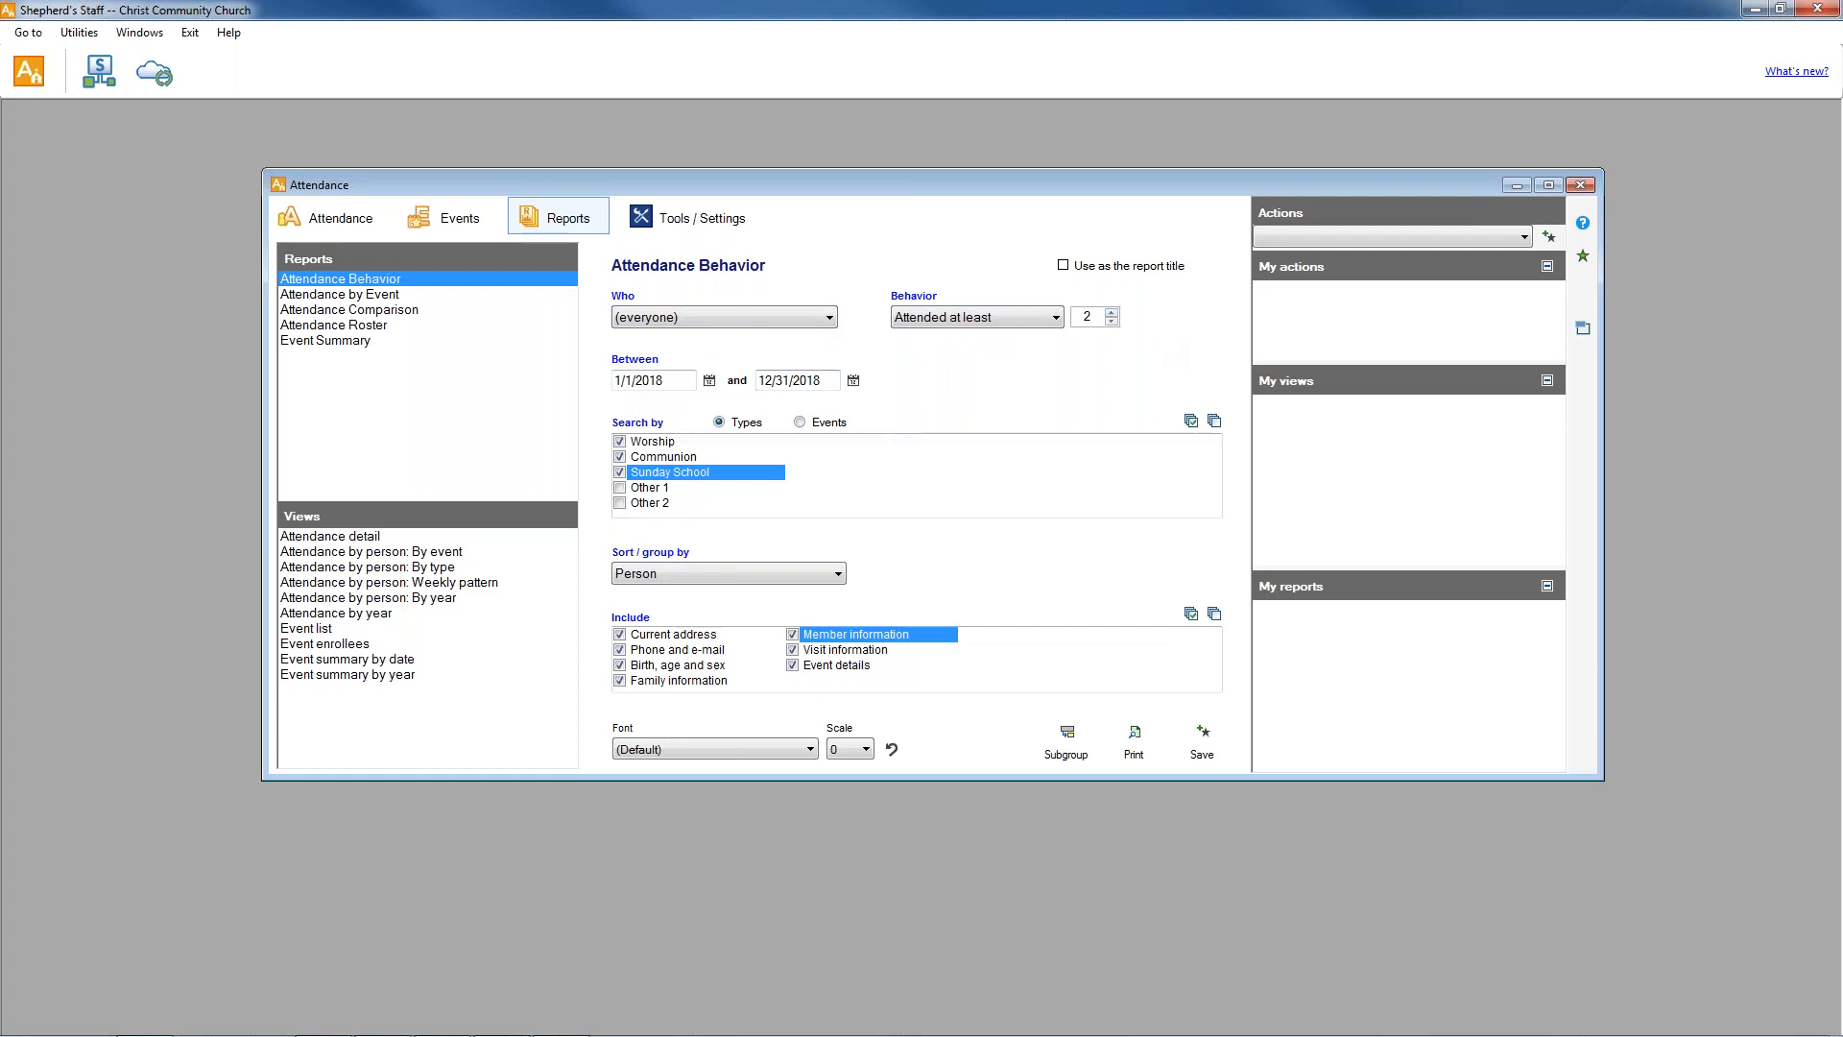
Generate the Attended at least 2 print preview, check its last page, return to the first page and close it.
click(1133, 744)
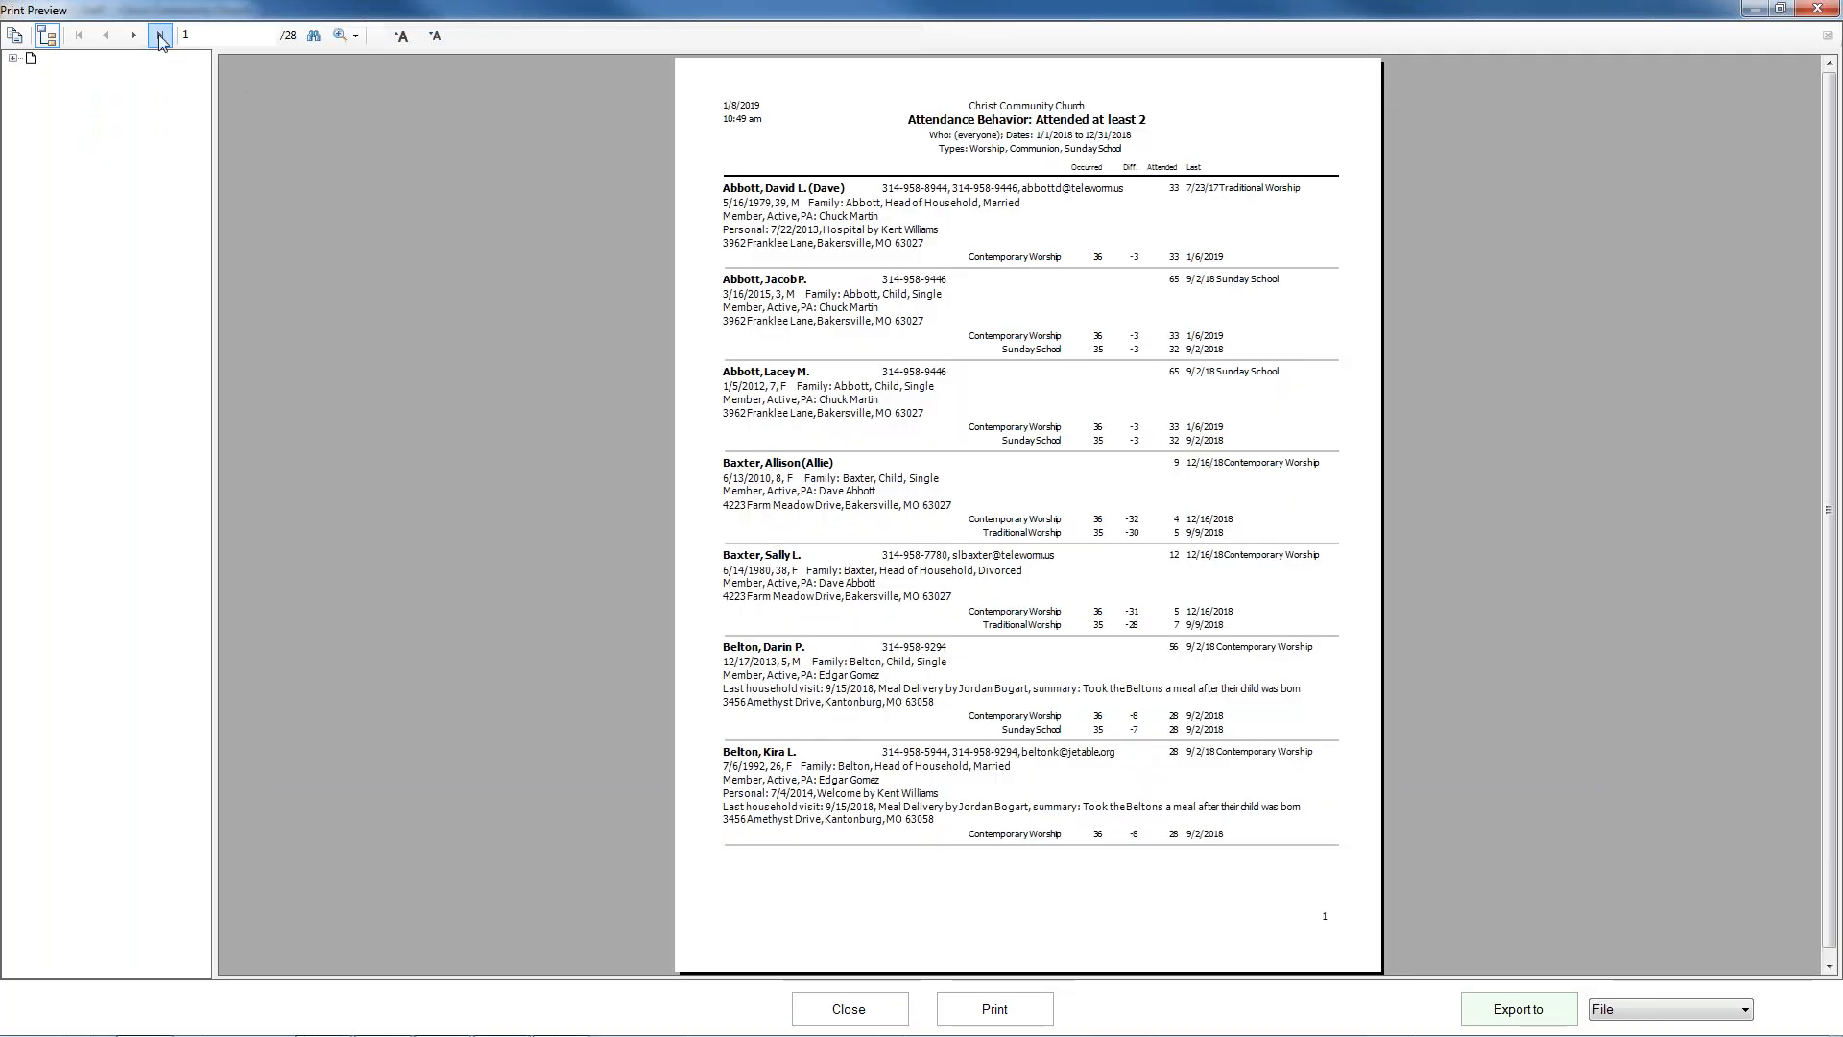
click(160, 36)
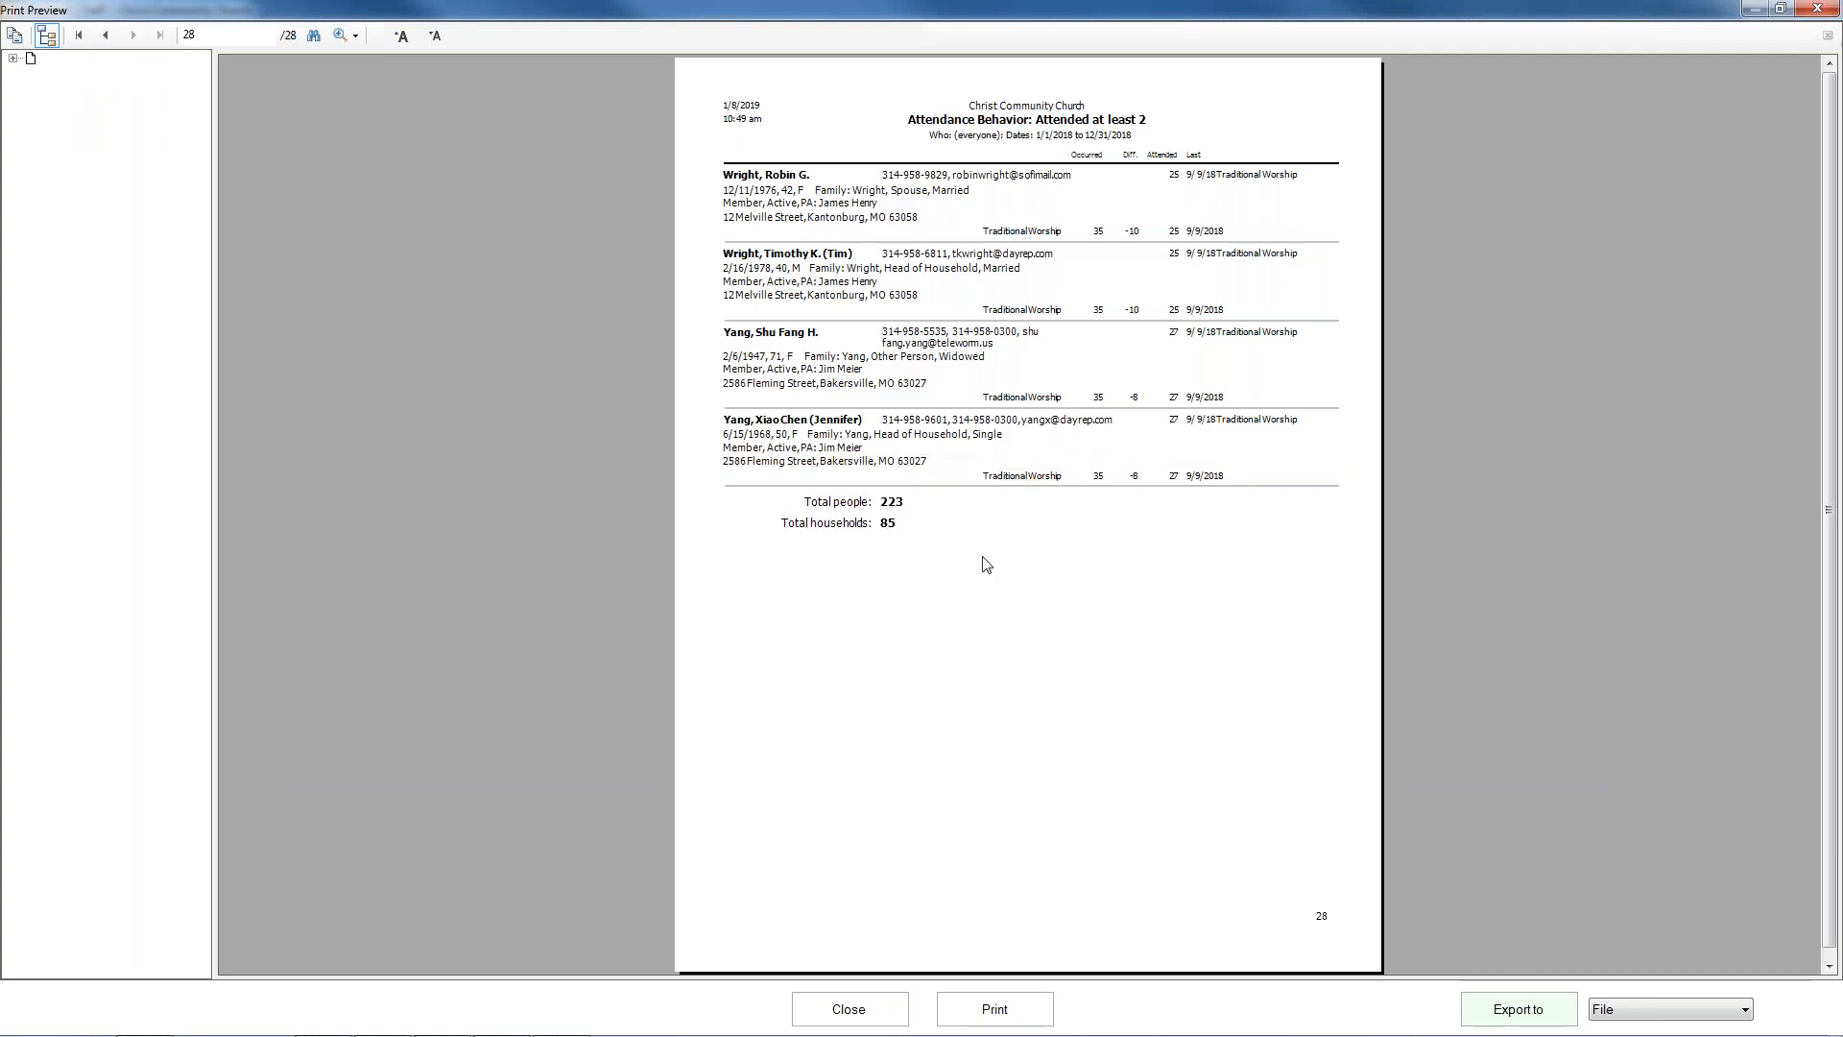
click(79, 36)
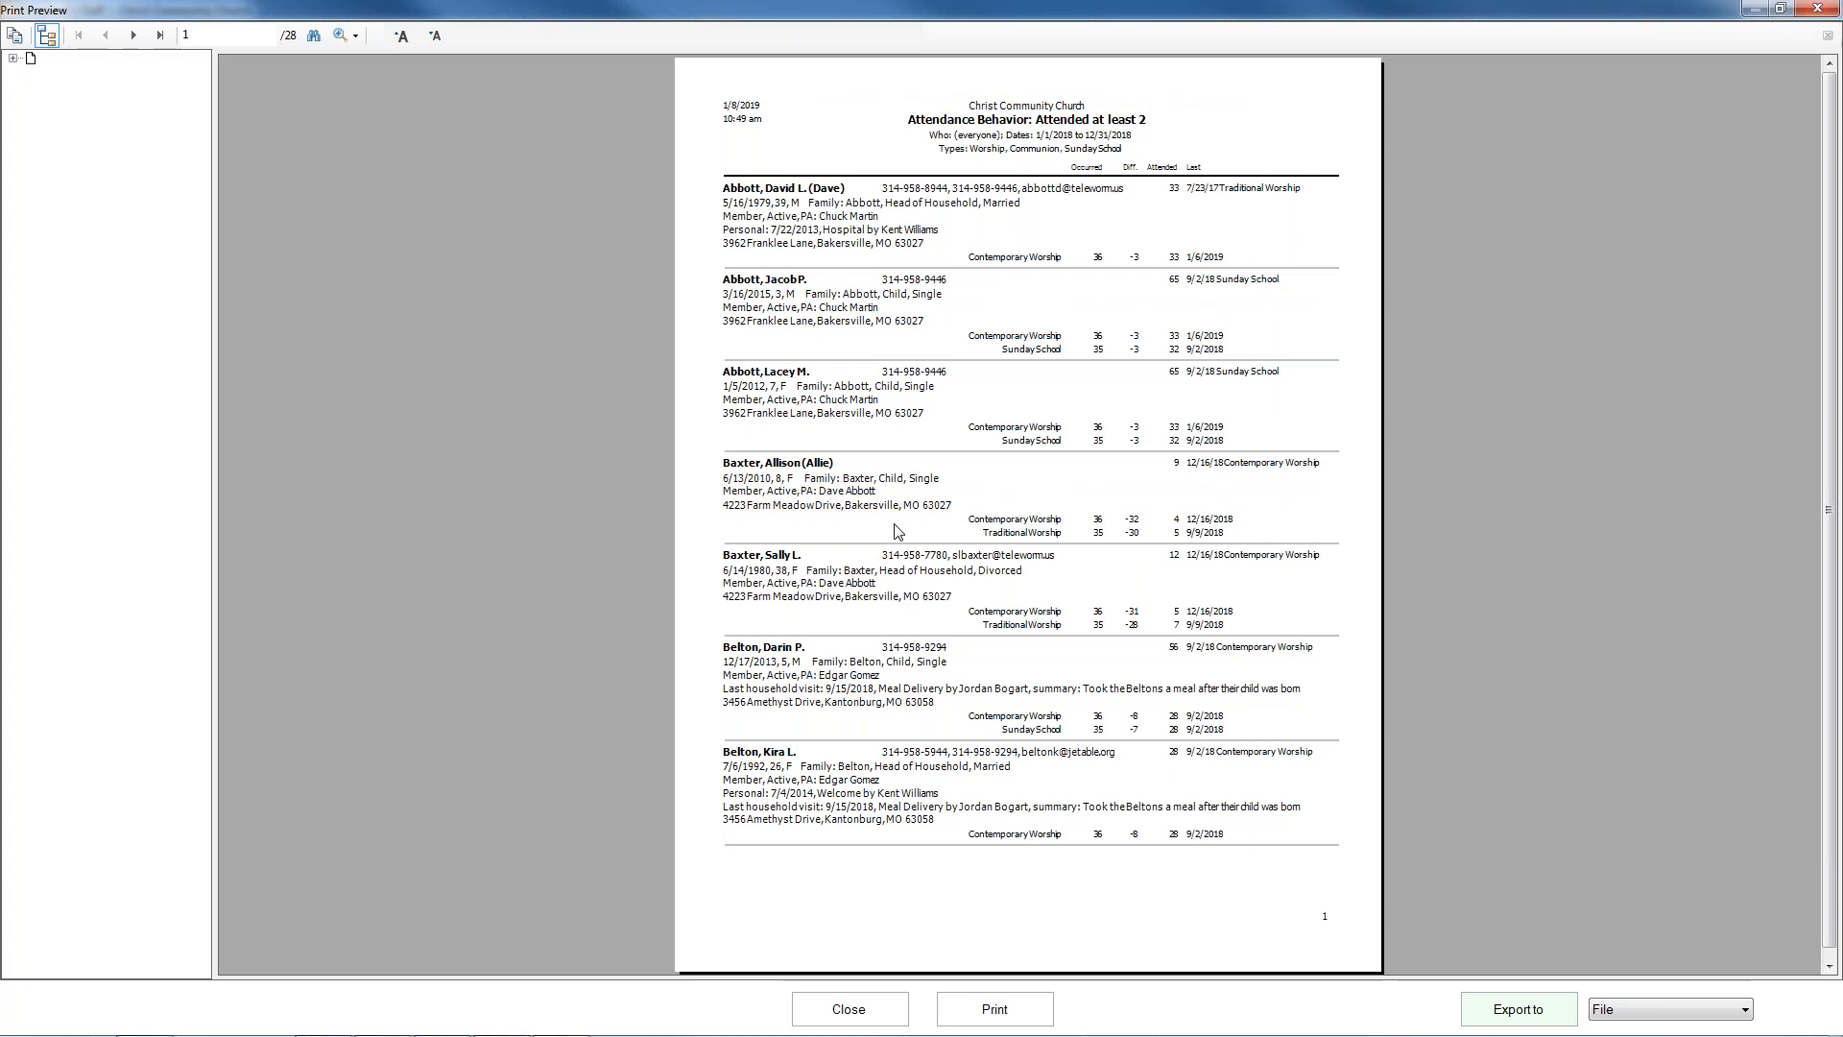
click(838, 1011)
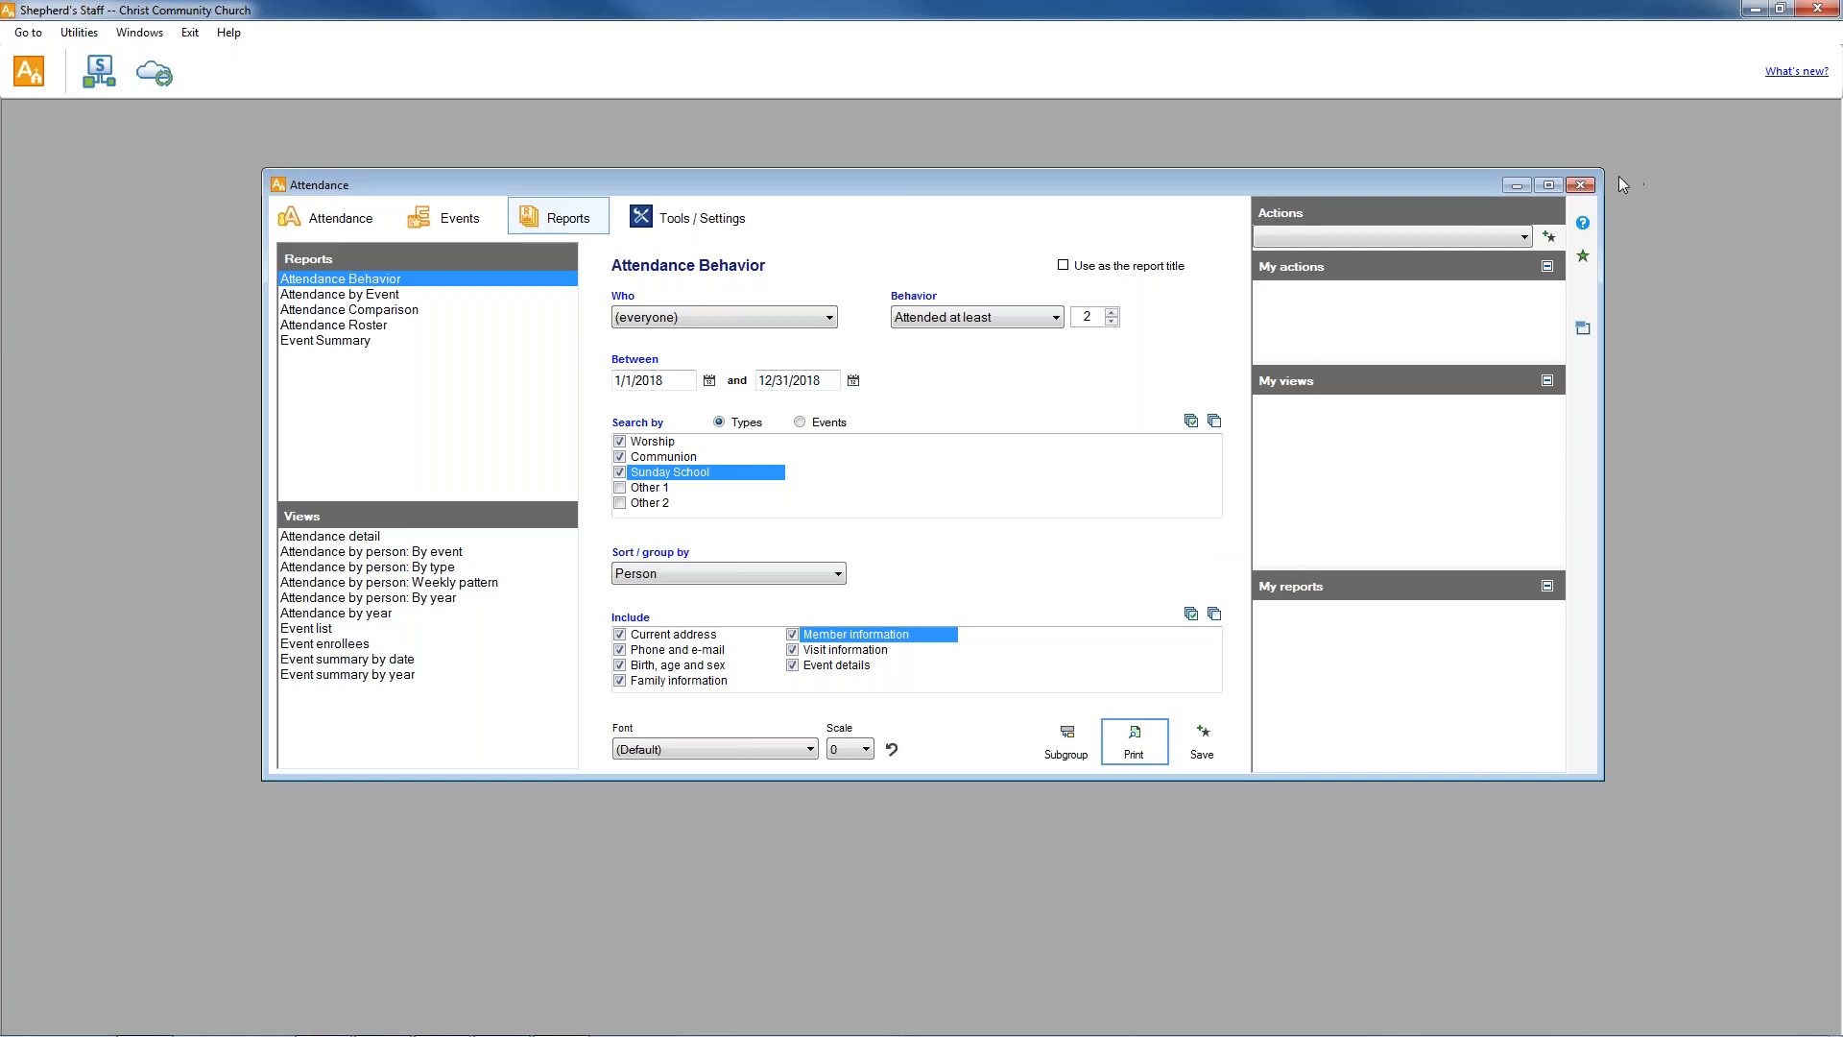
Reopen Attendance, start the attendance data cleanup tool, mark deletion of detail records before 1/8/2009 and cancel it.
click(1580, 184)
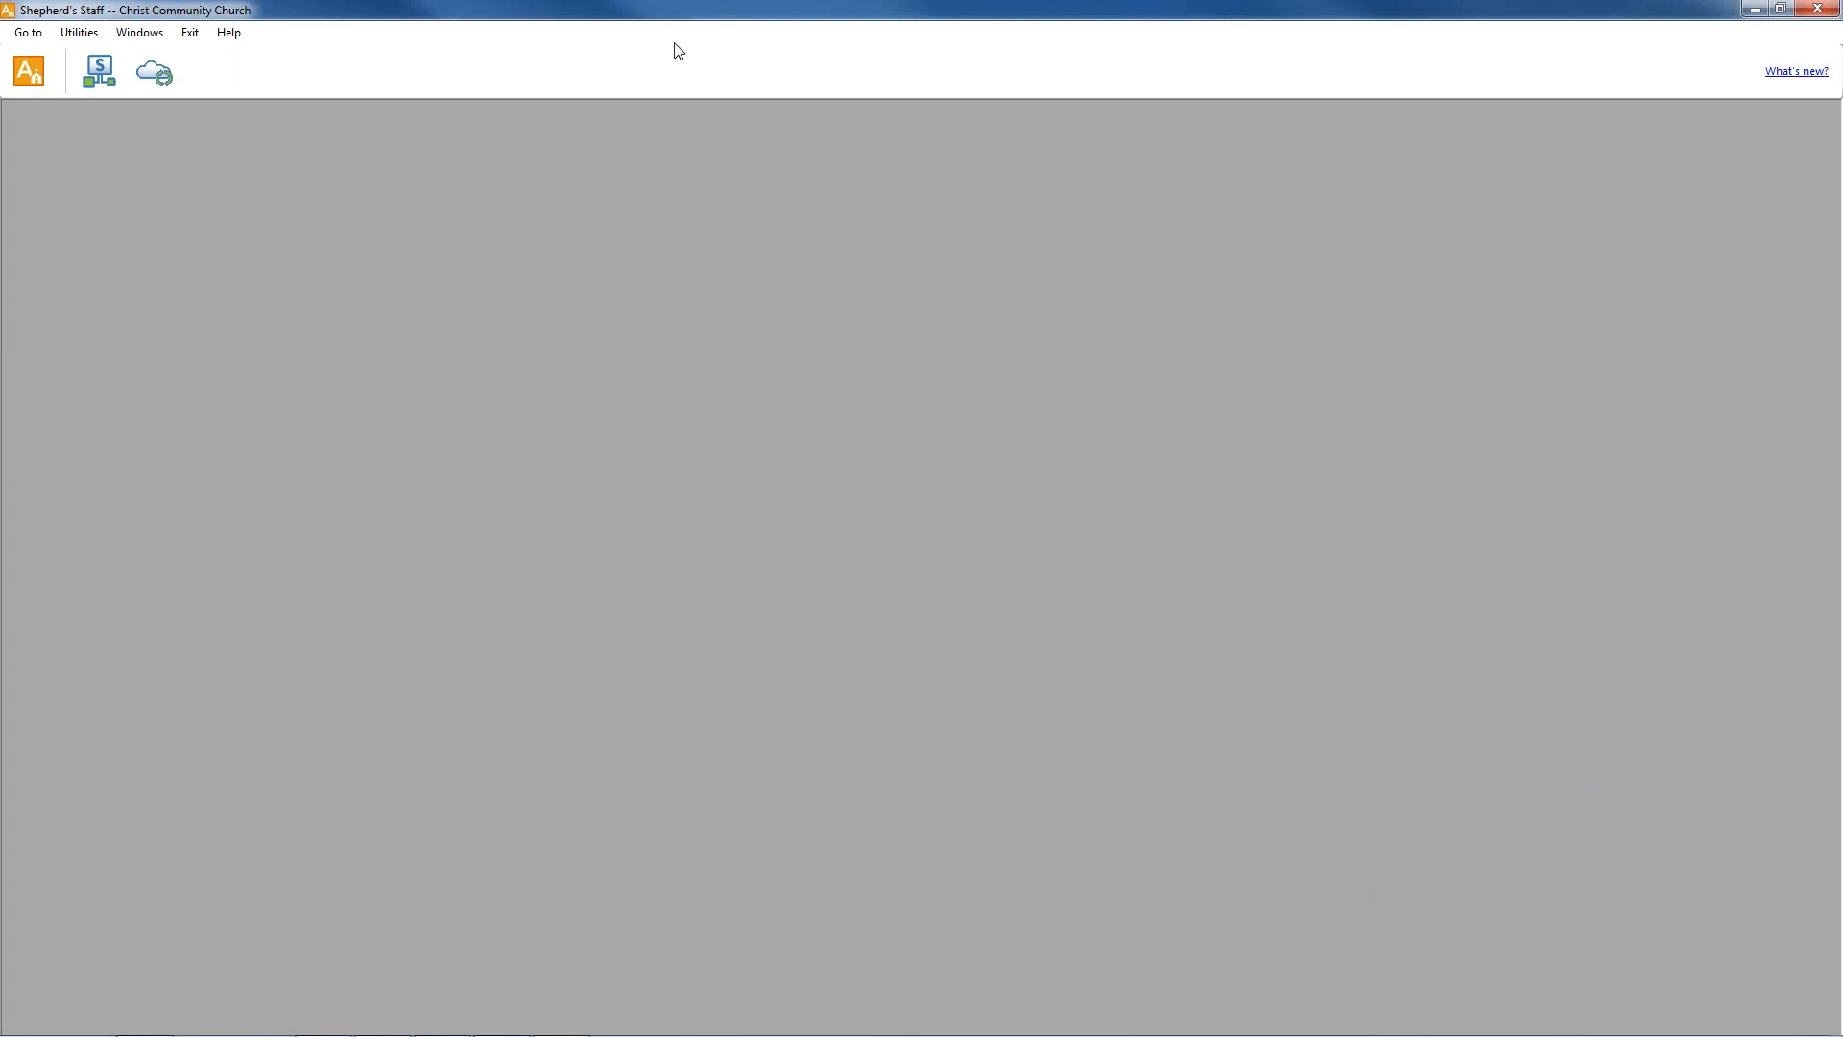
click(42, 86)
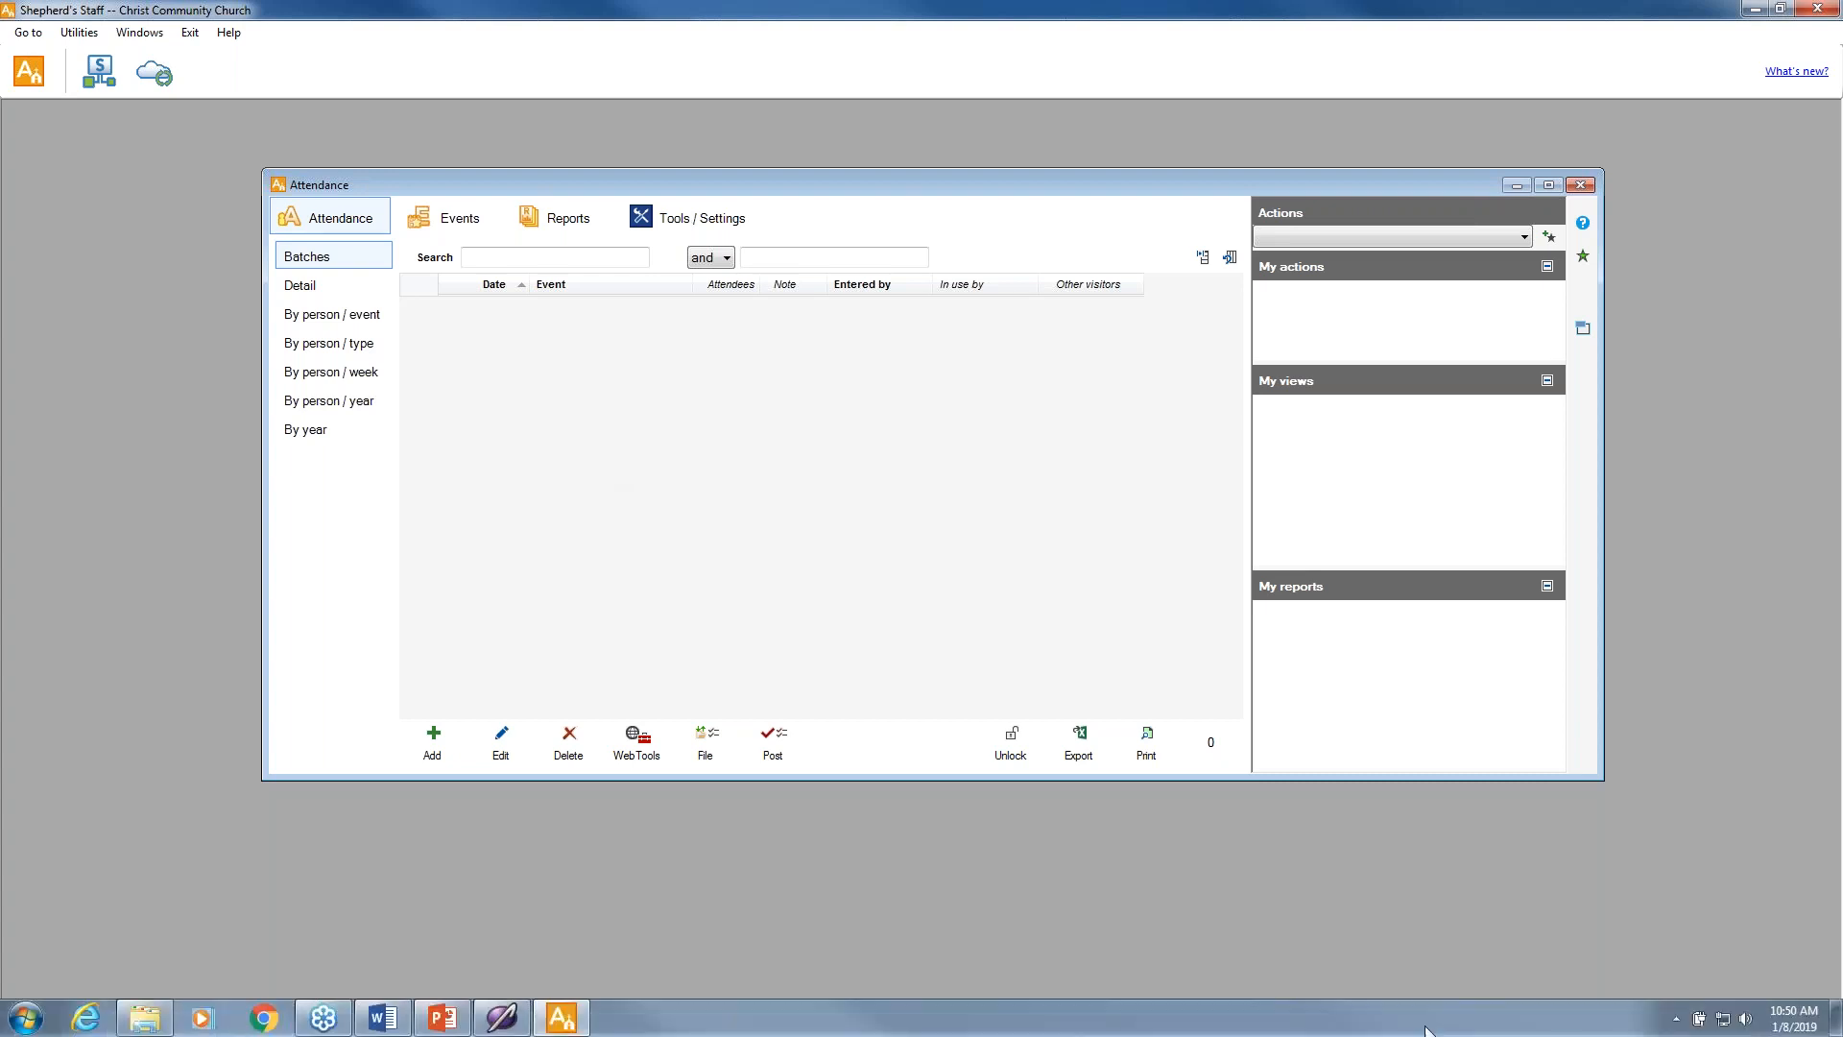
click(664, 216)
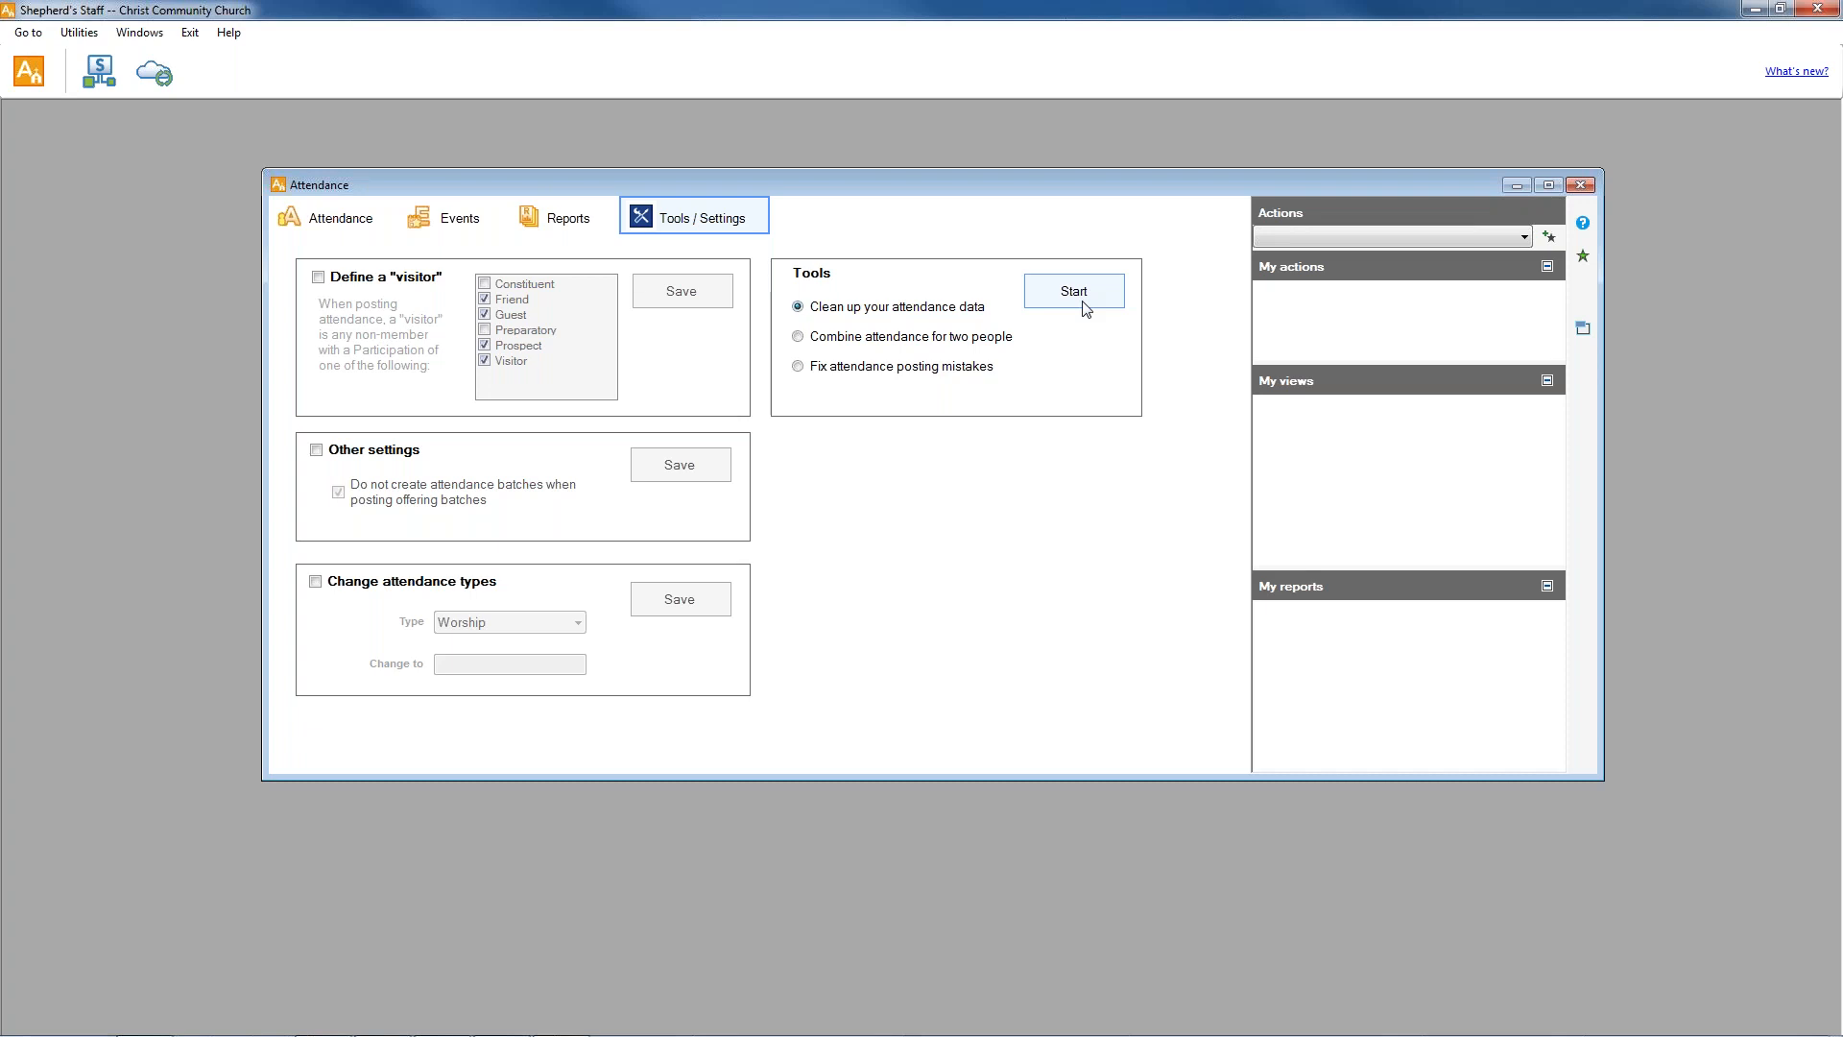
click(1029, 303)
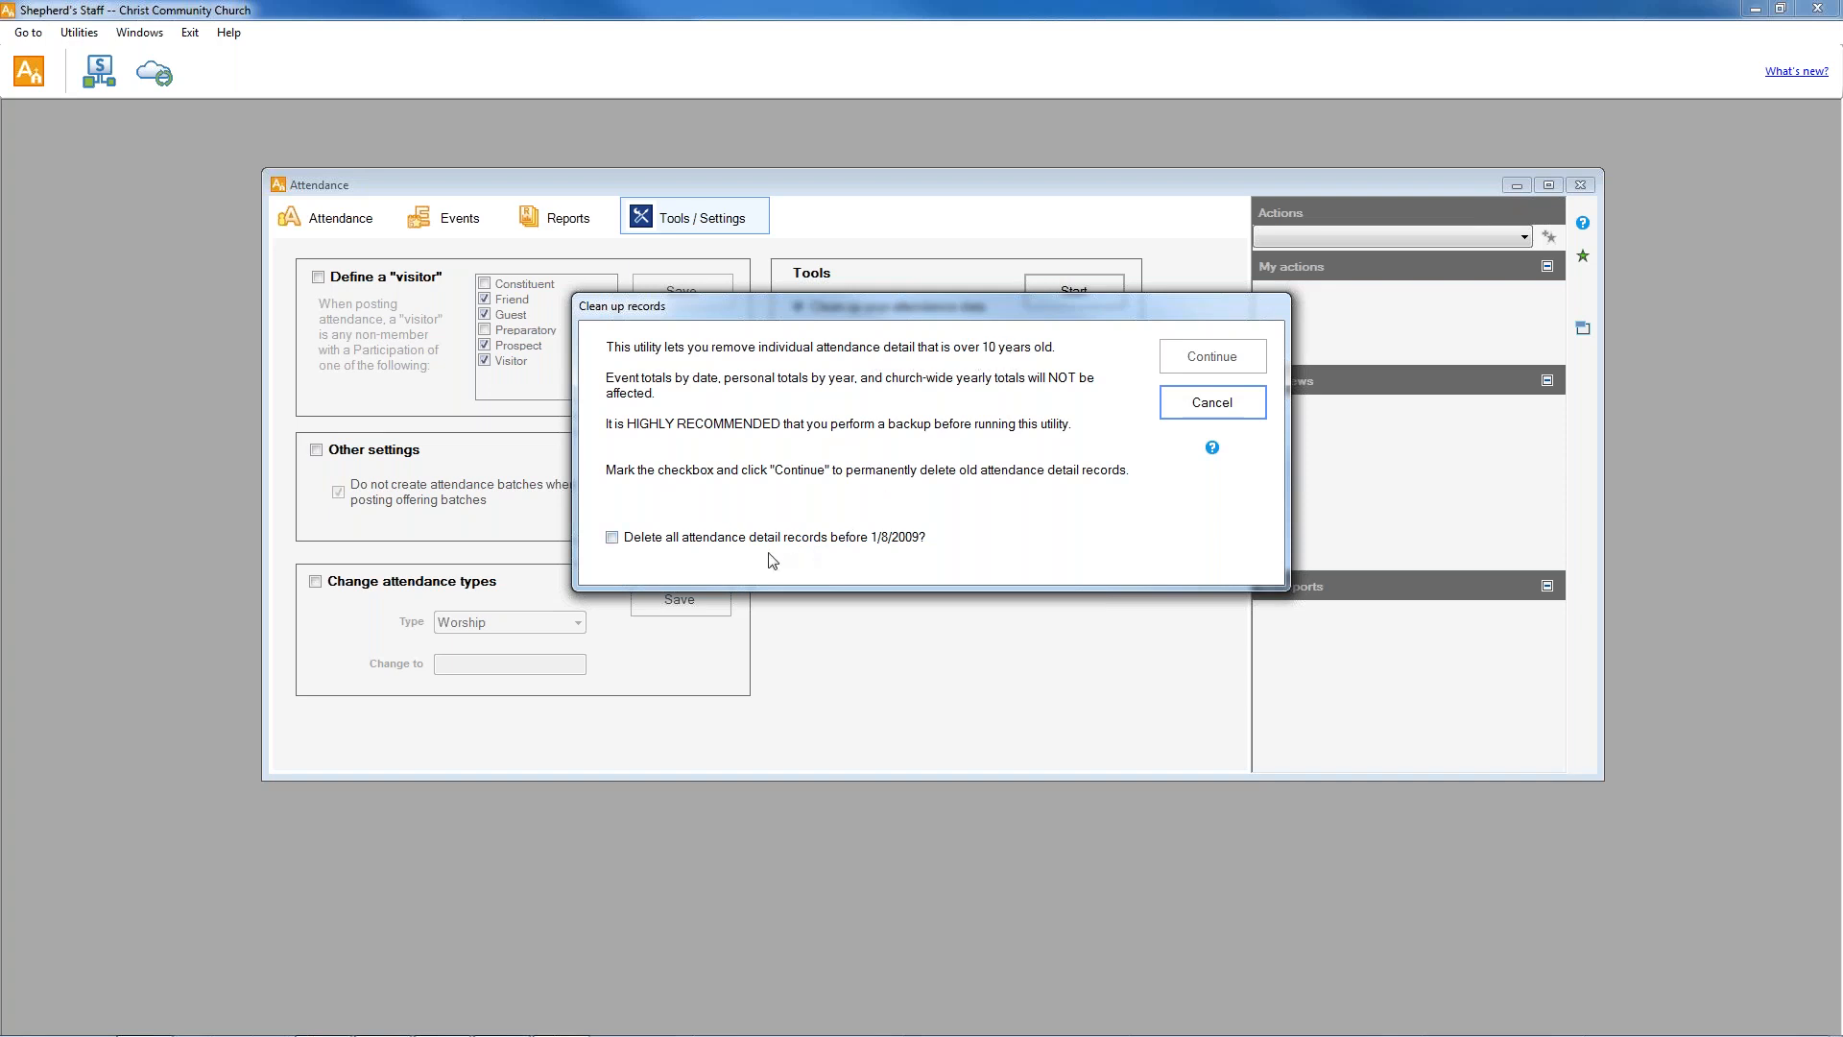
click(614, 539)
click(1208, 407)
Close Attendance and back up the church database to the last location used, C:\ShepherdsStaff.
click(1819, 11)
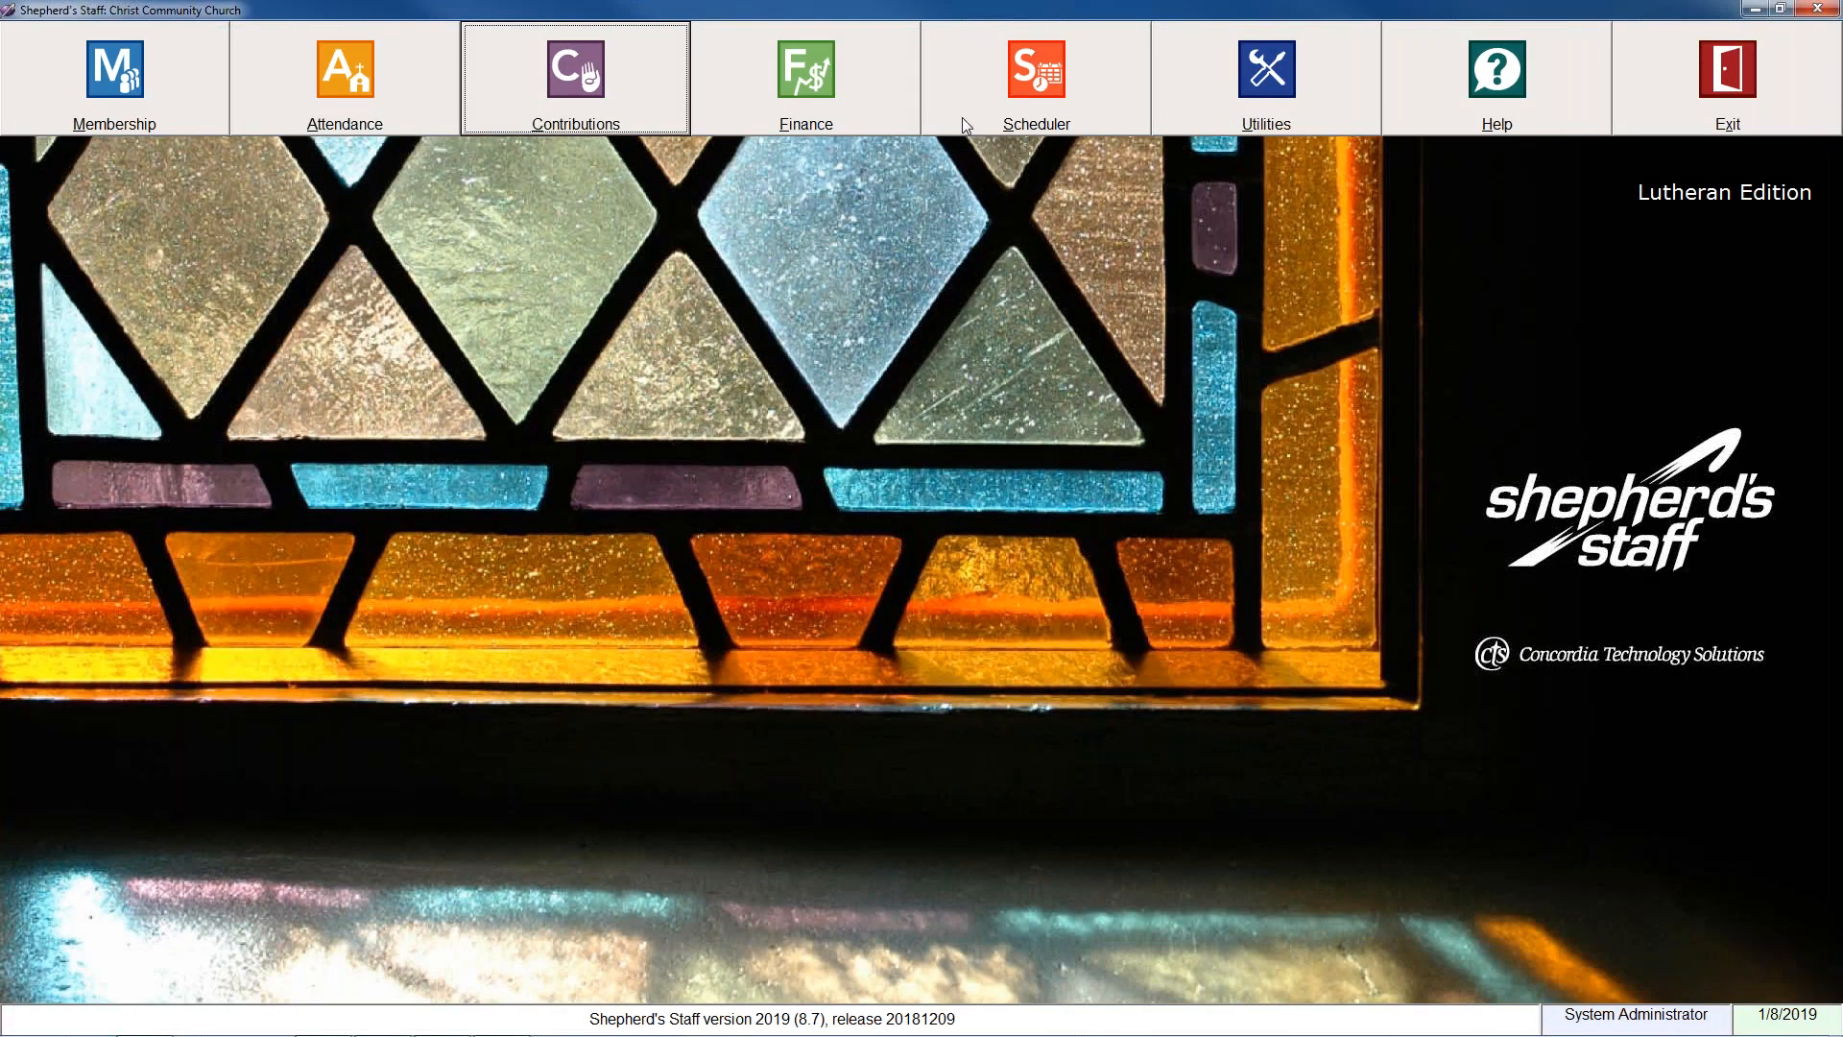
click(1300, 82)
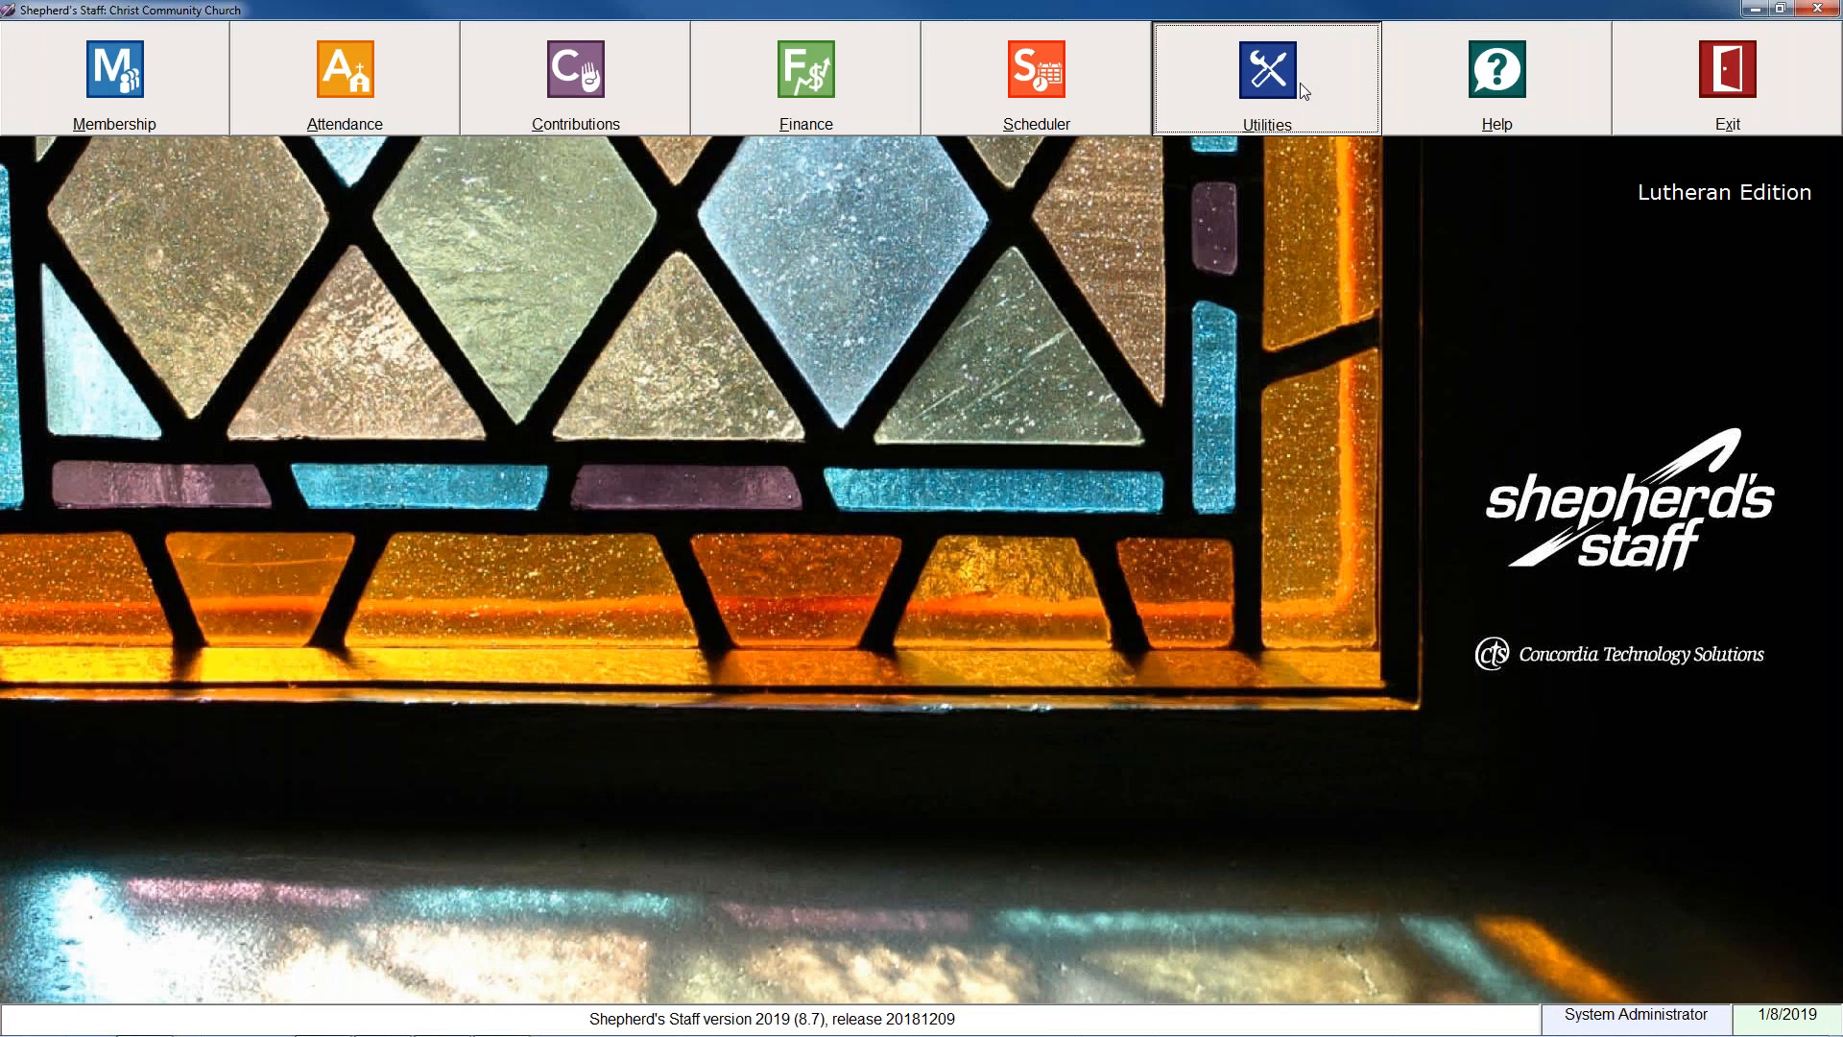
click(1300, 83)
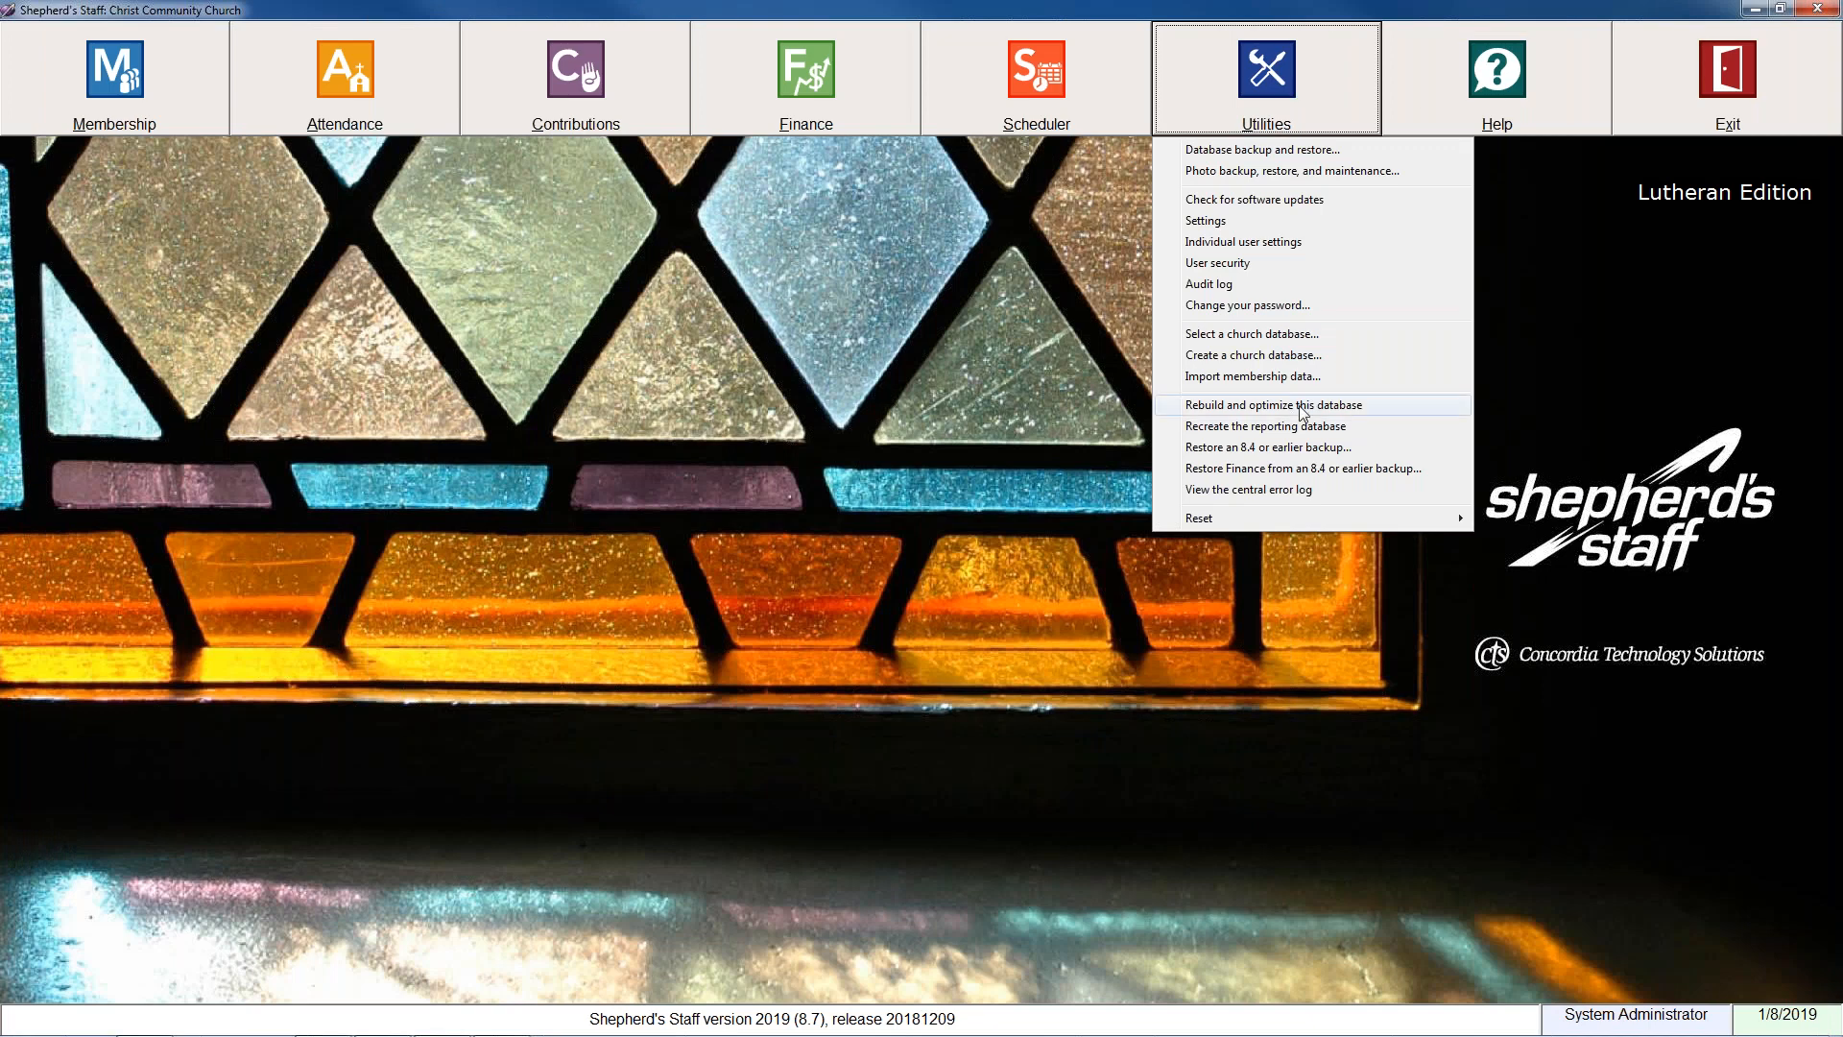
click(1329, 150)
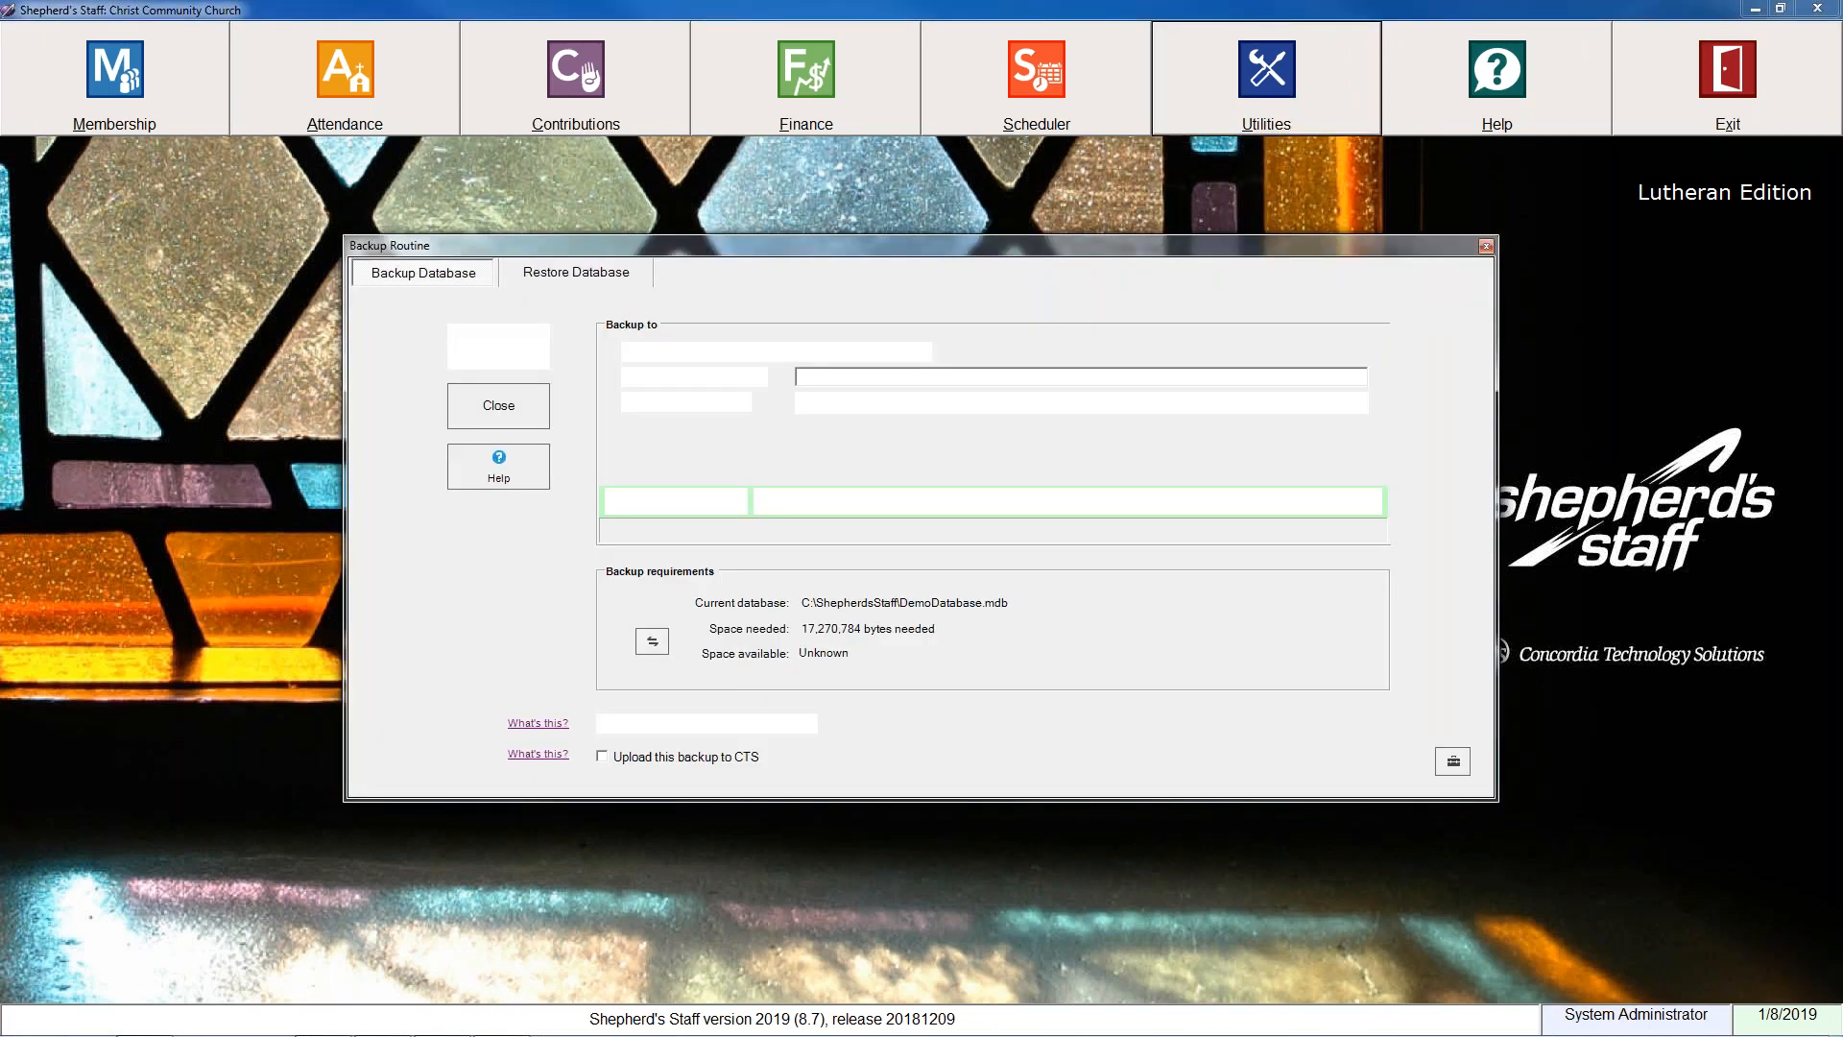
click(504, 347)
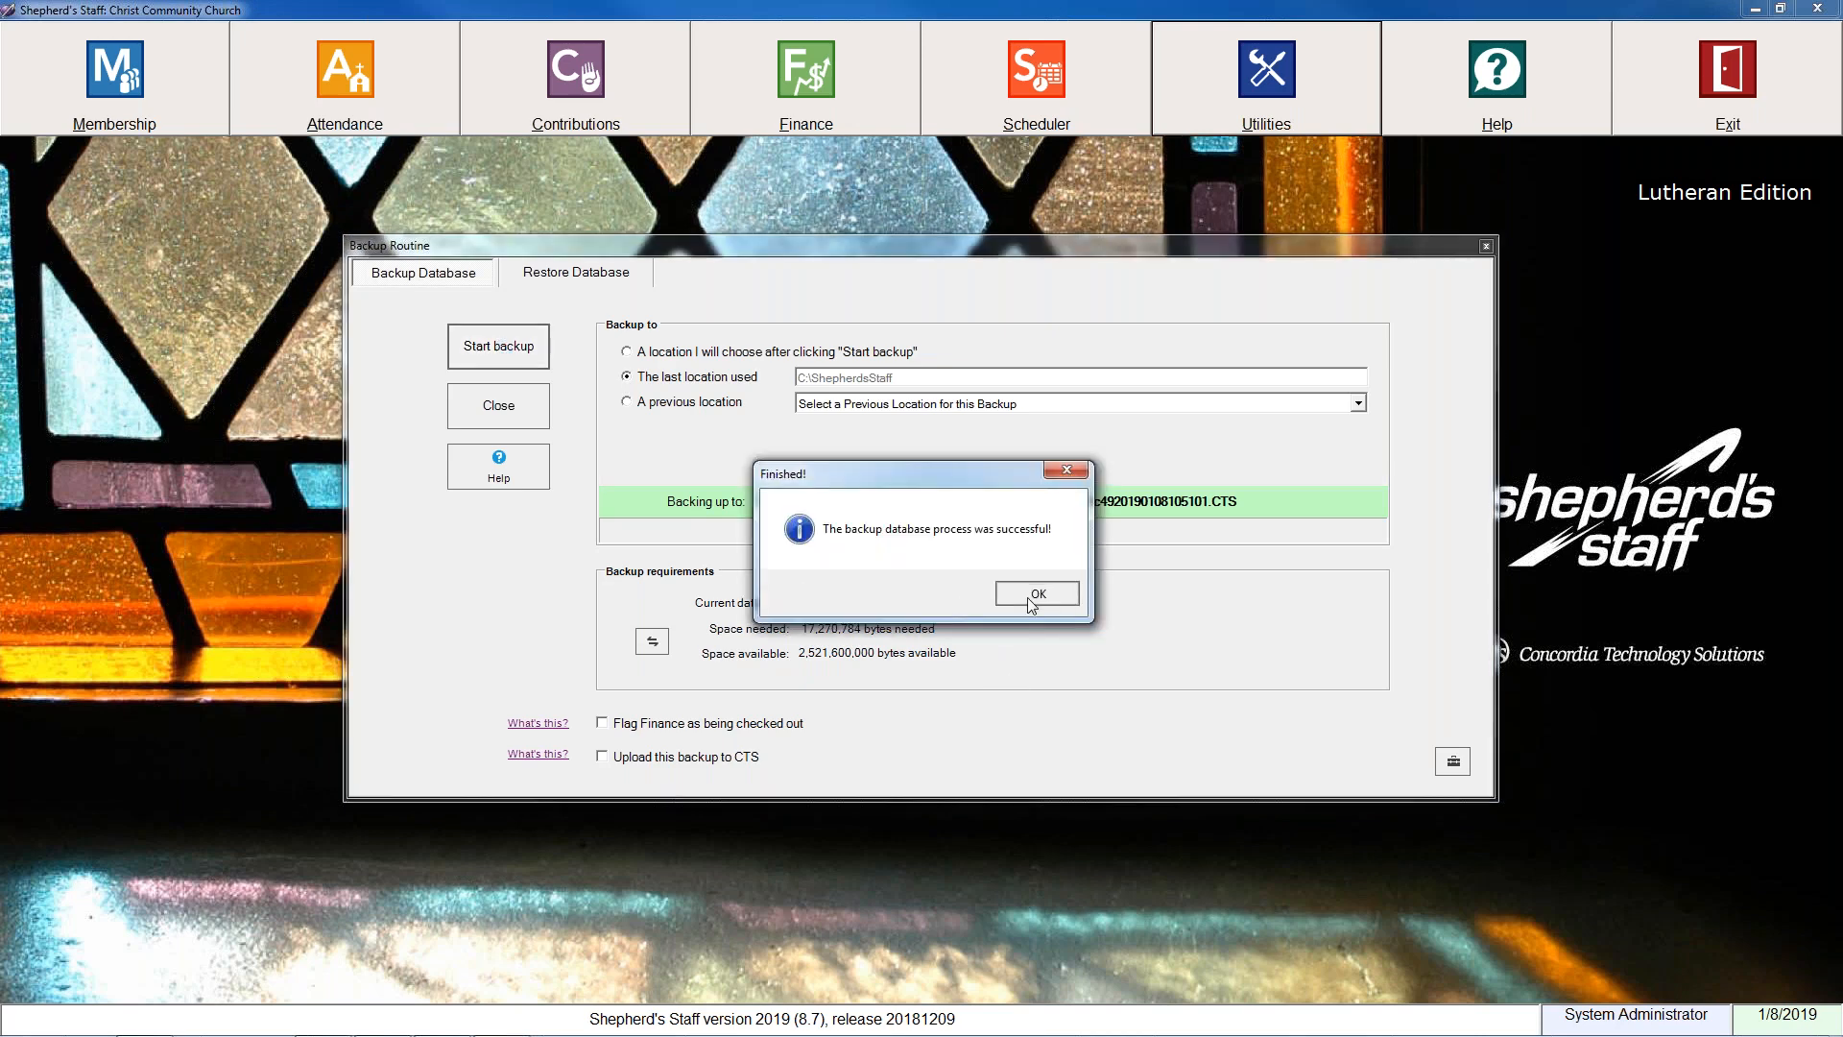
click(1031, 600)
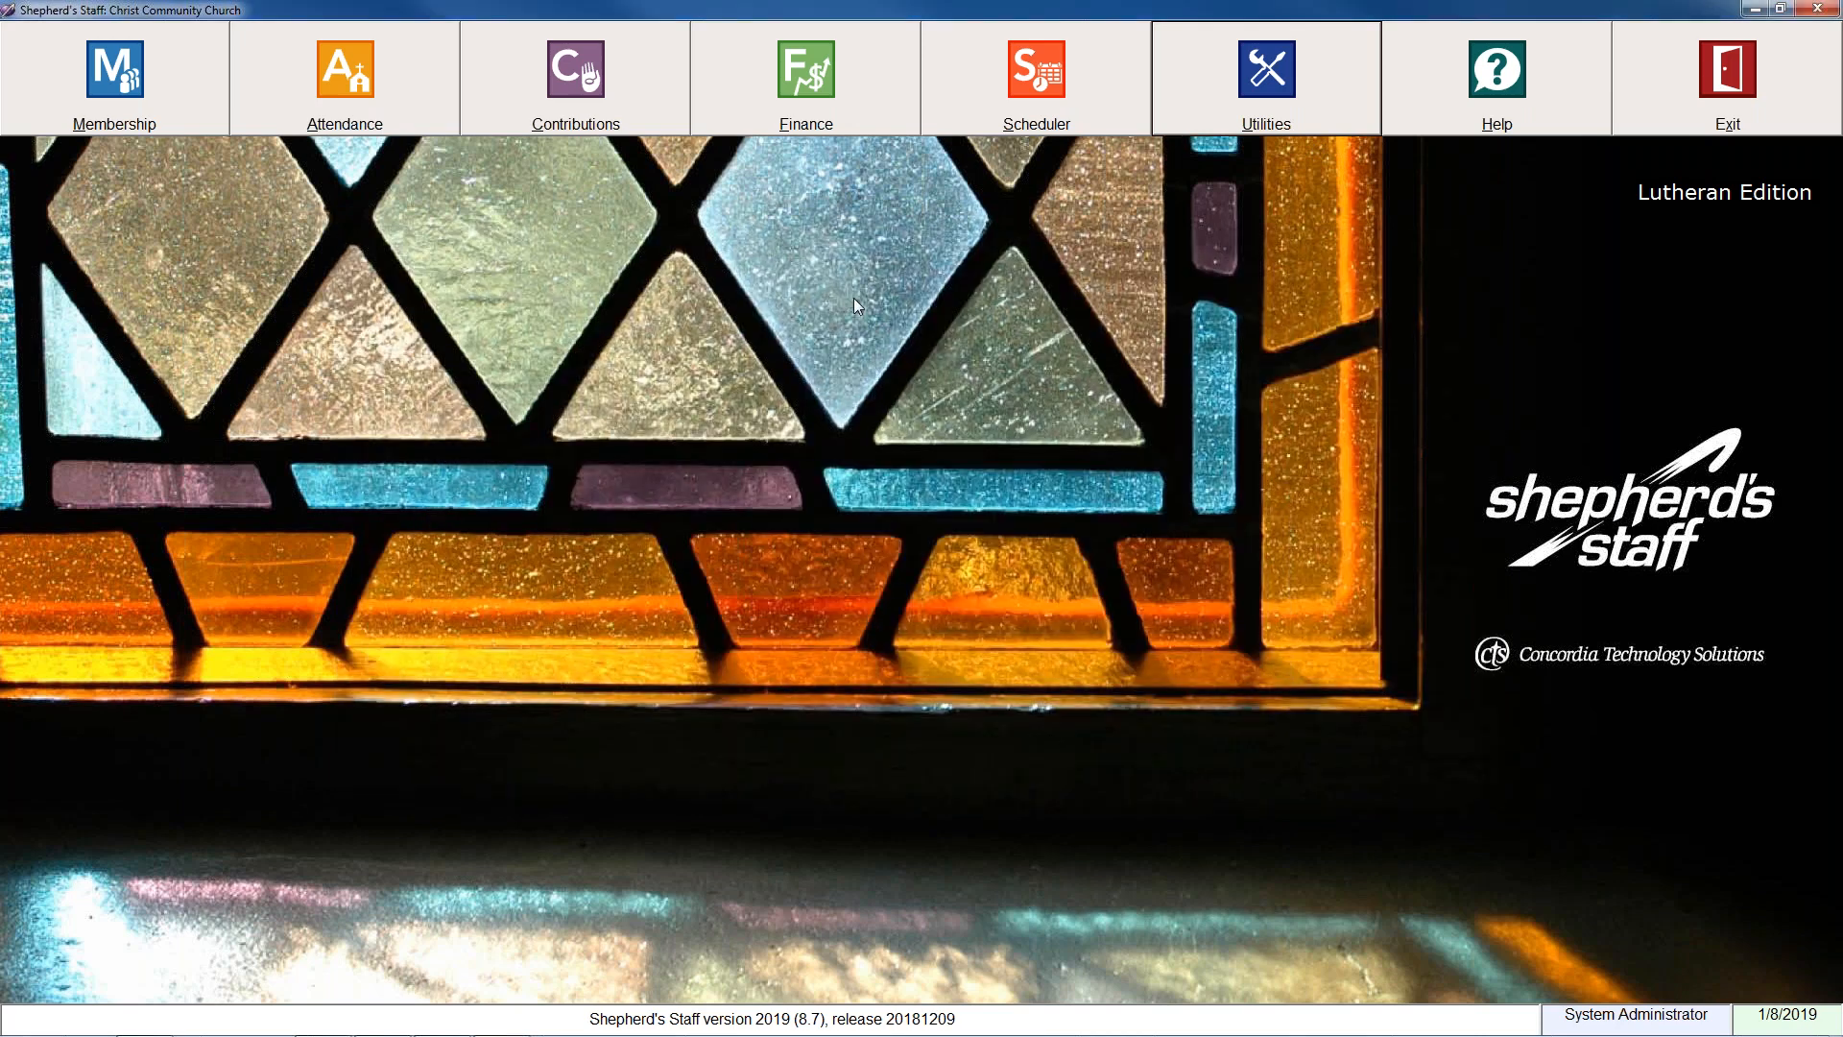
Try to delete all attendance detail records before 1/8/2009 with the attendance data cleanup tool, dismiss it and close Attendance.
click(370, 79)
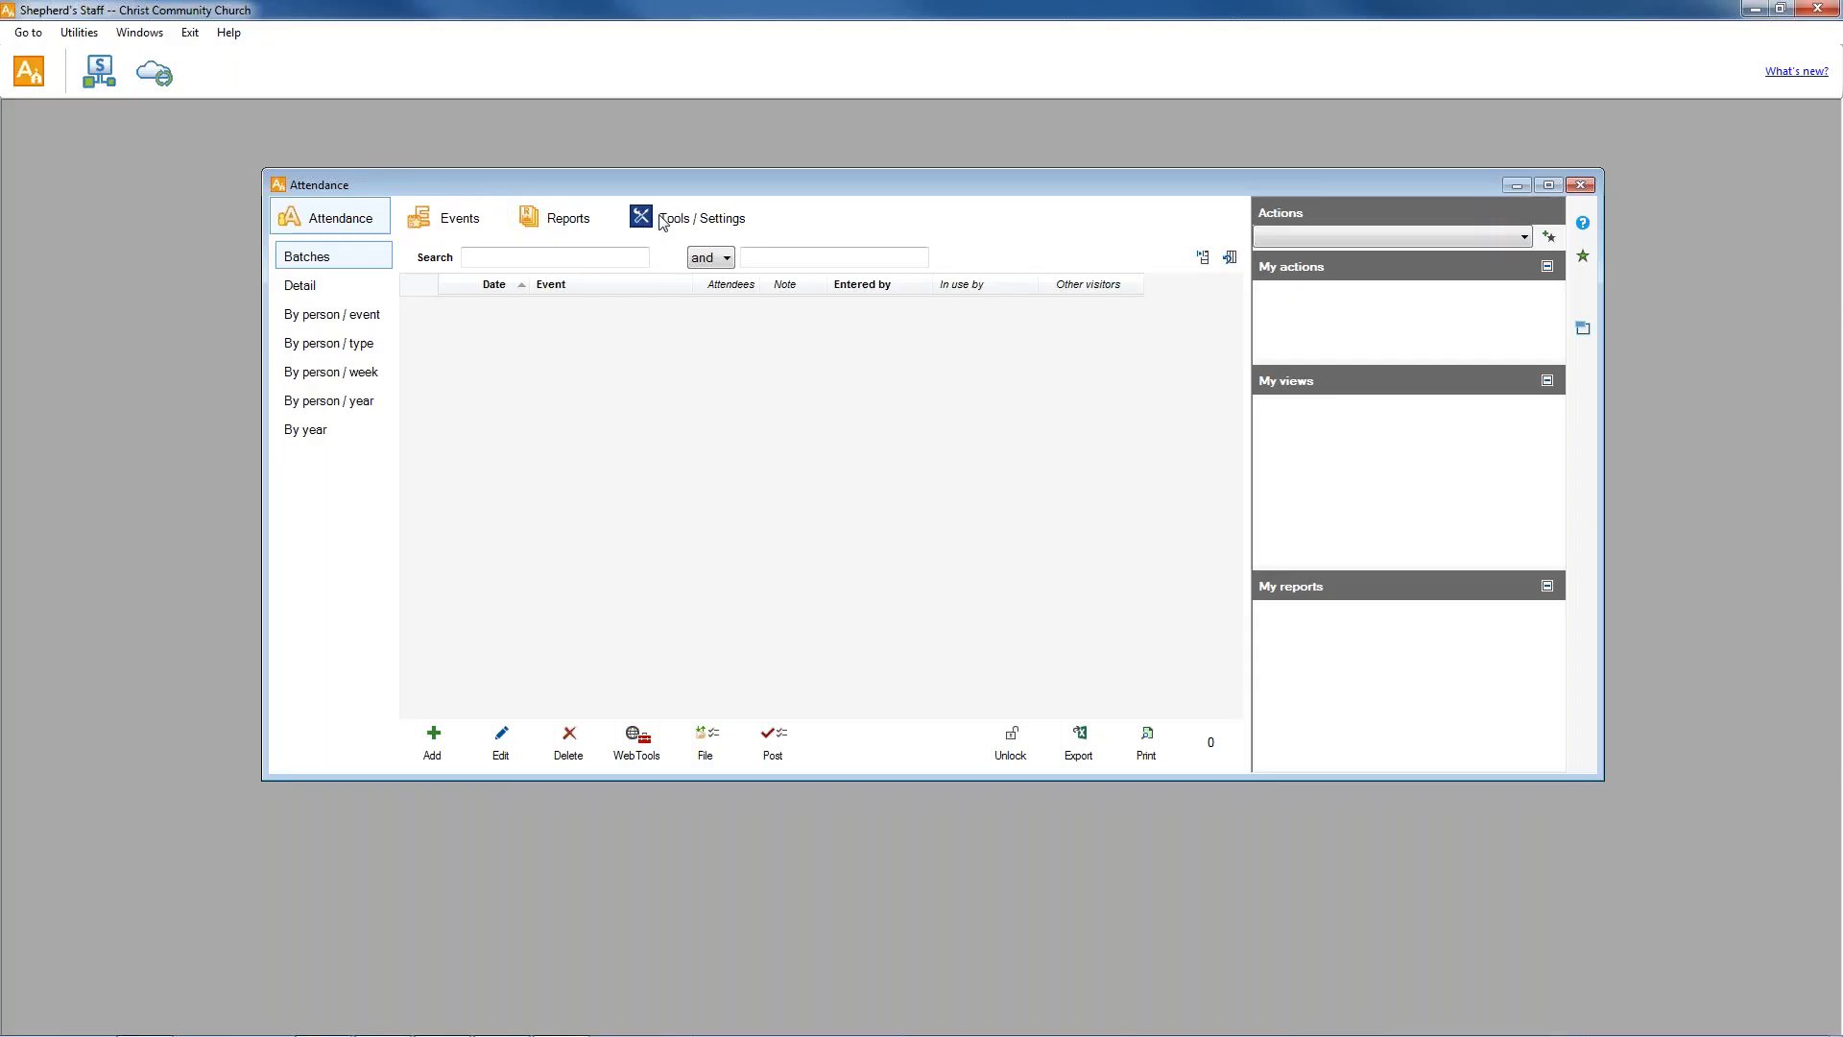
click(661, 223)
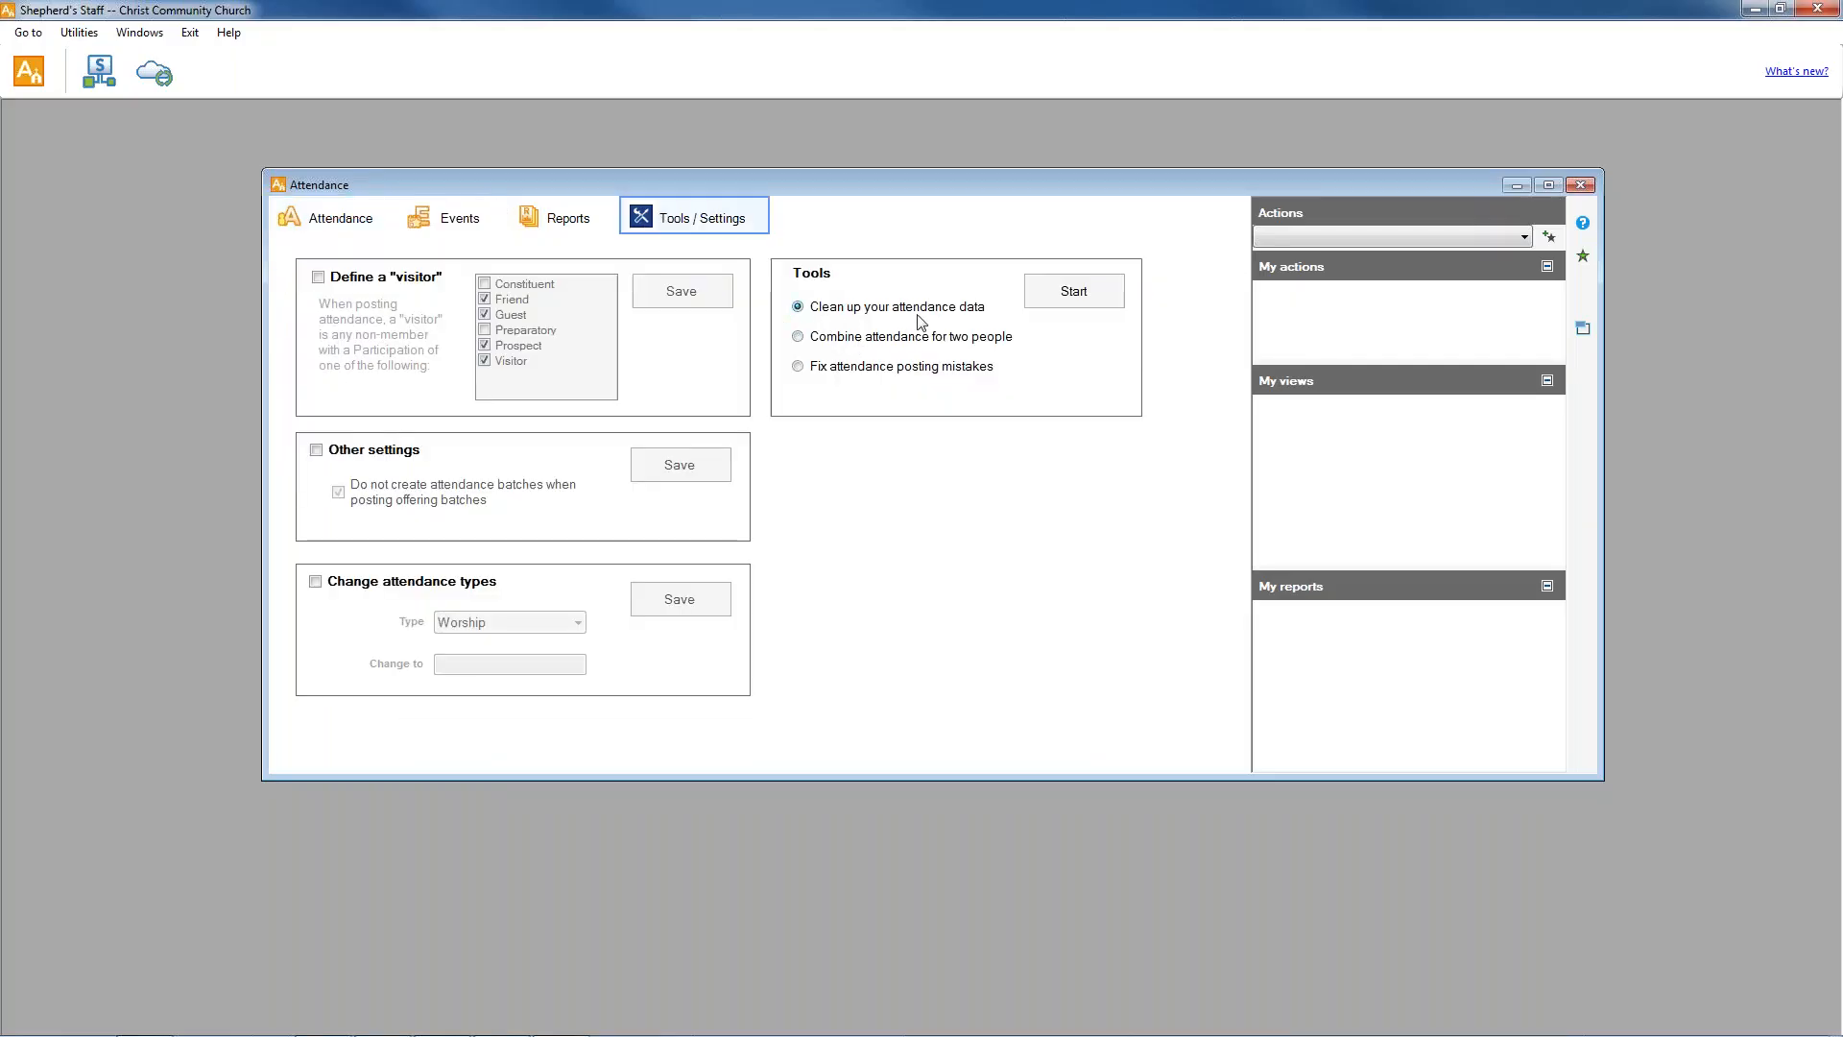
click(1072, 291)
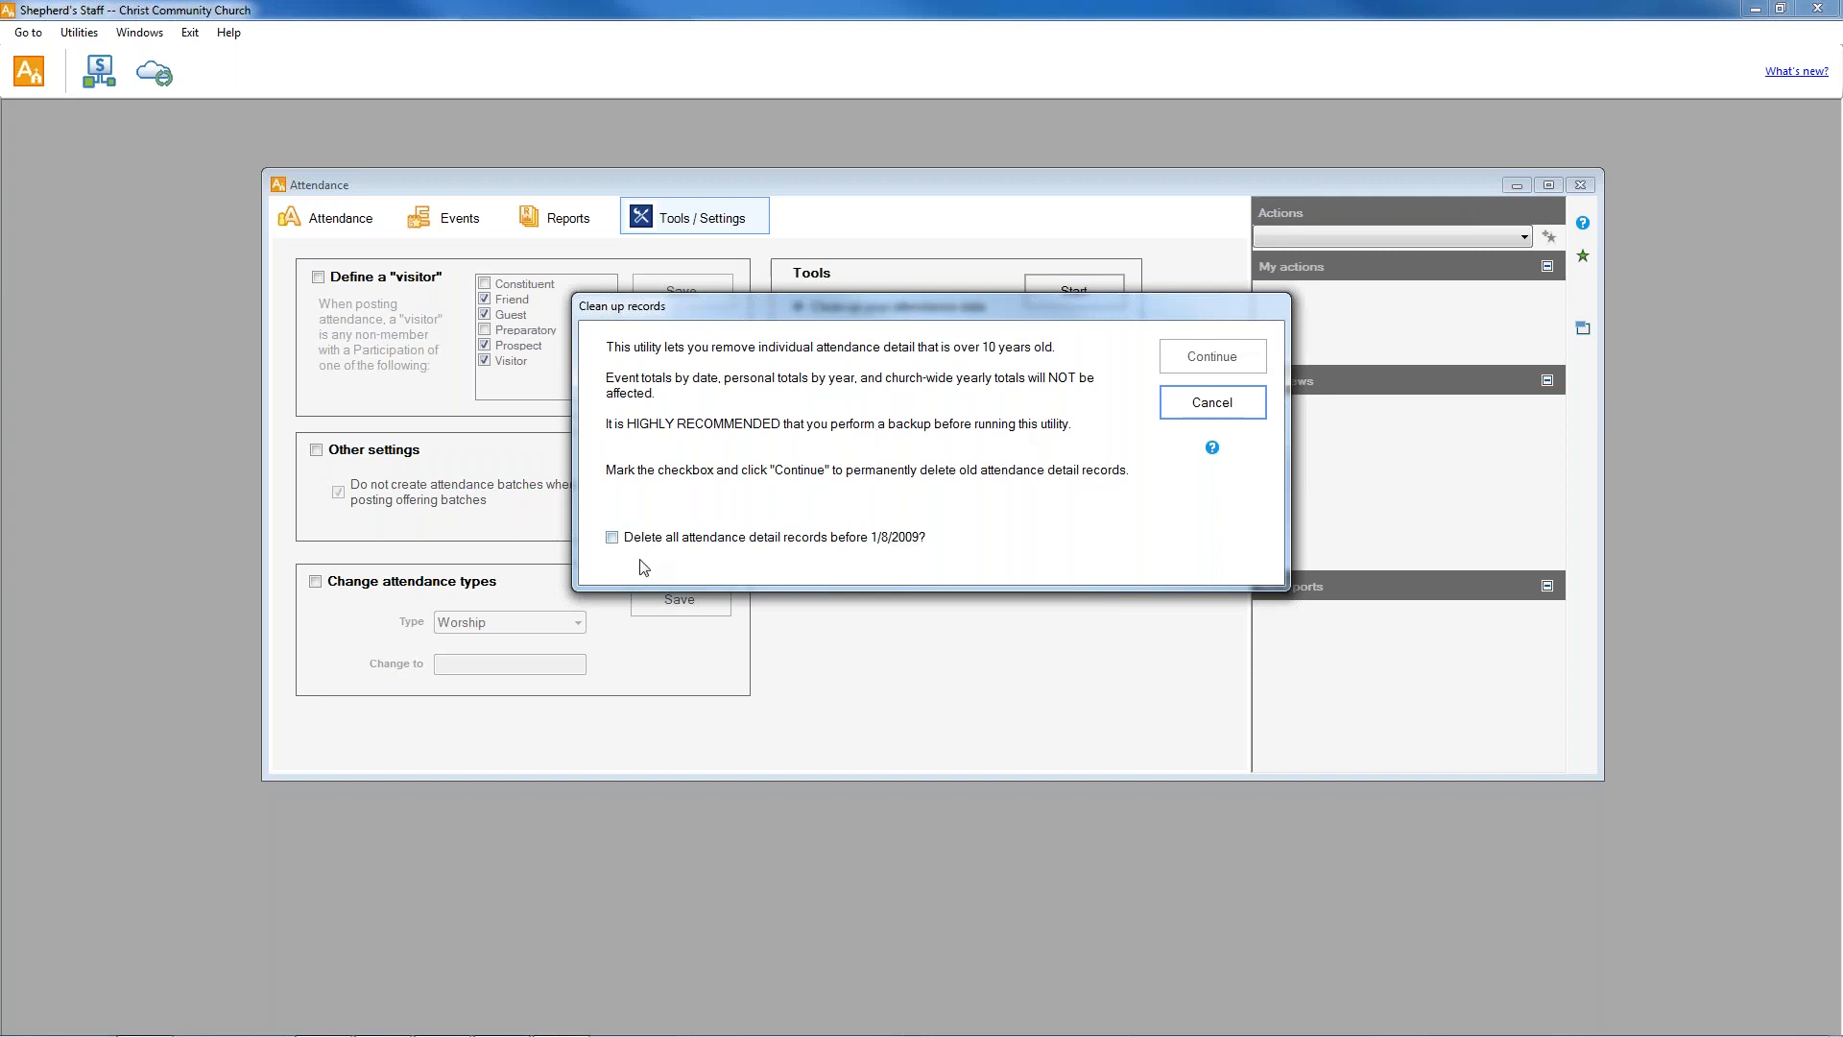
click(612, 539)
click(1208, 361)
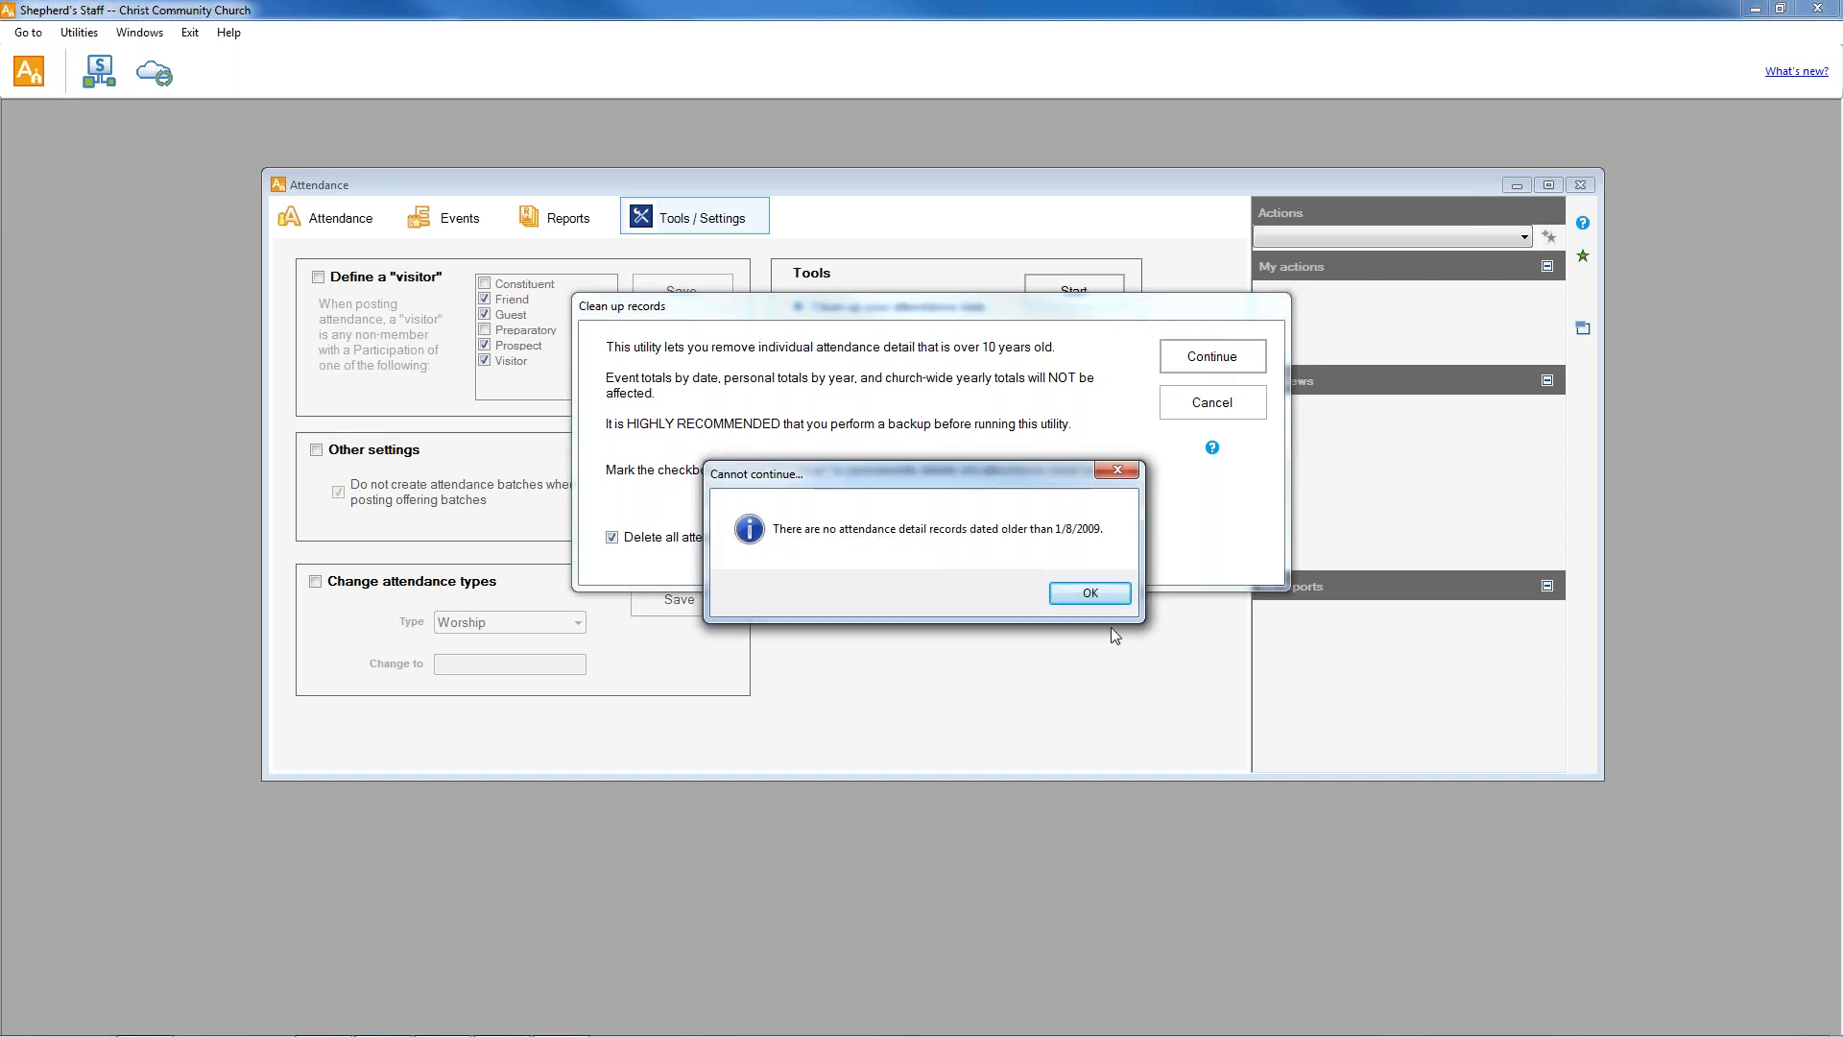
click(1077, 593)
click(1200, 408)
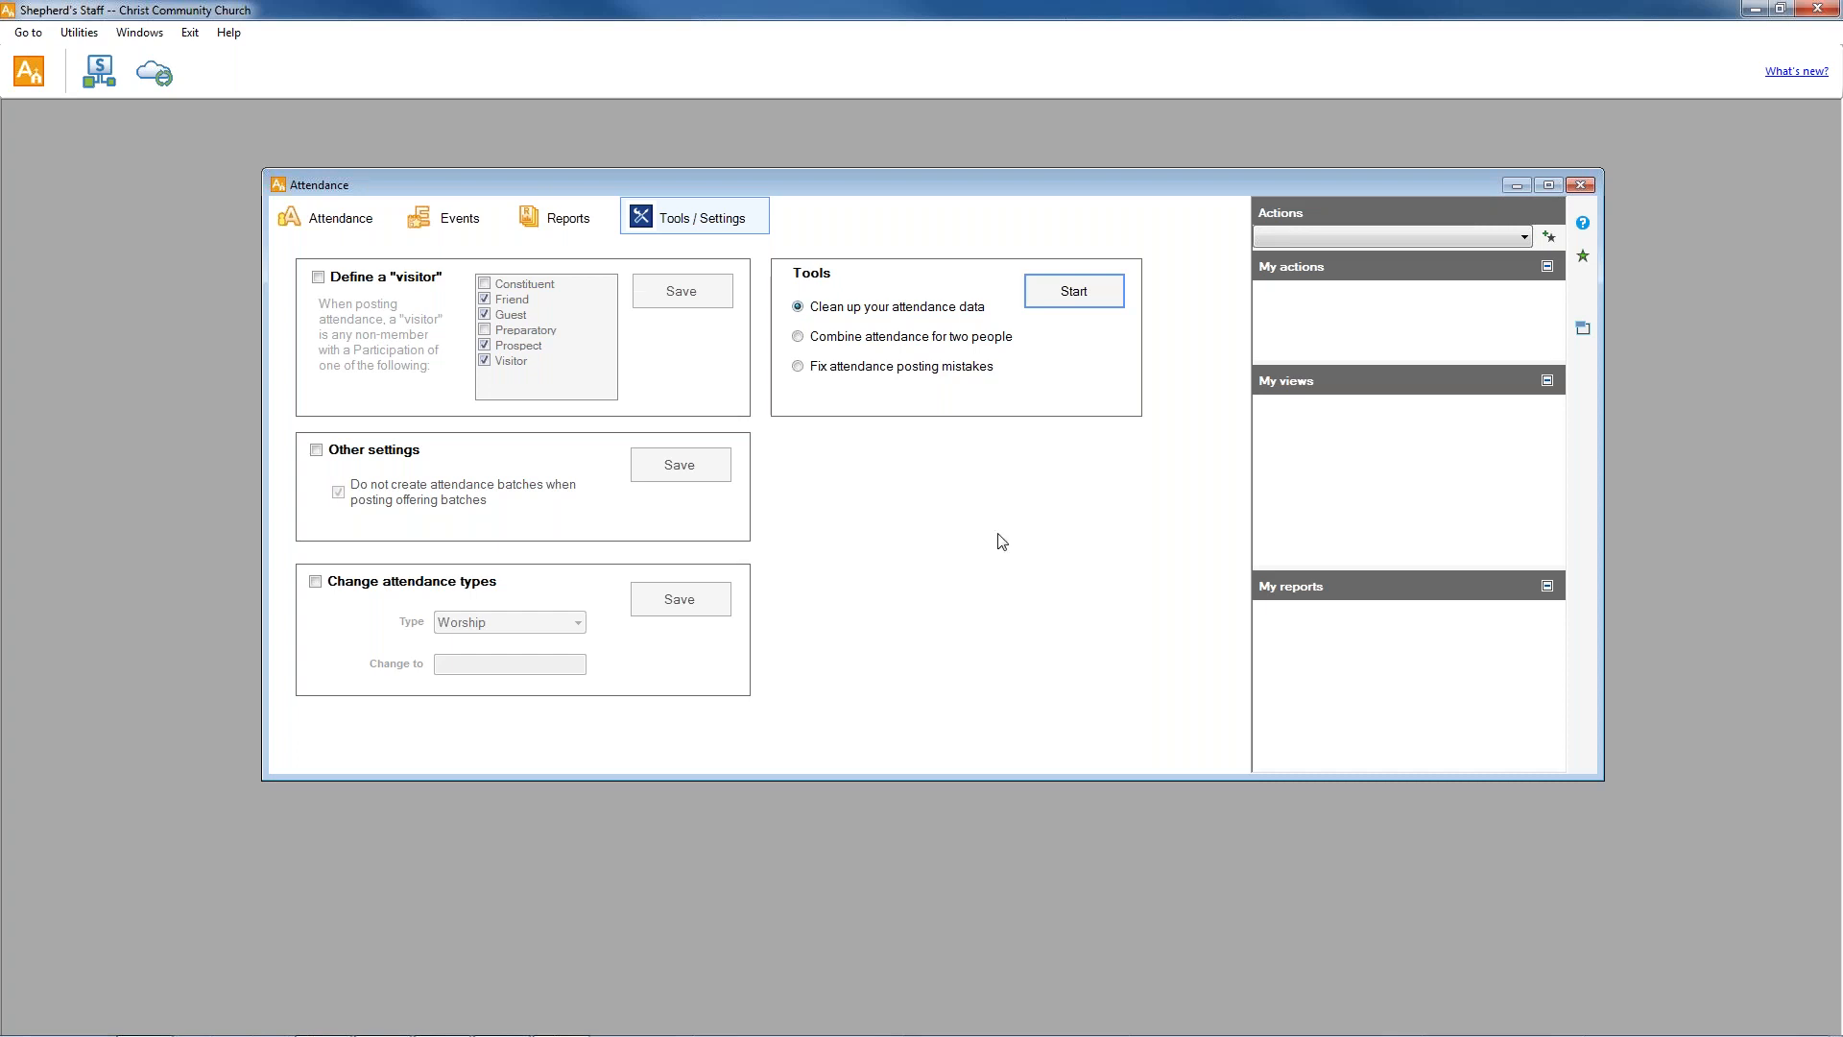
click(1579, 188)
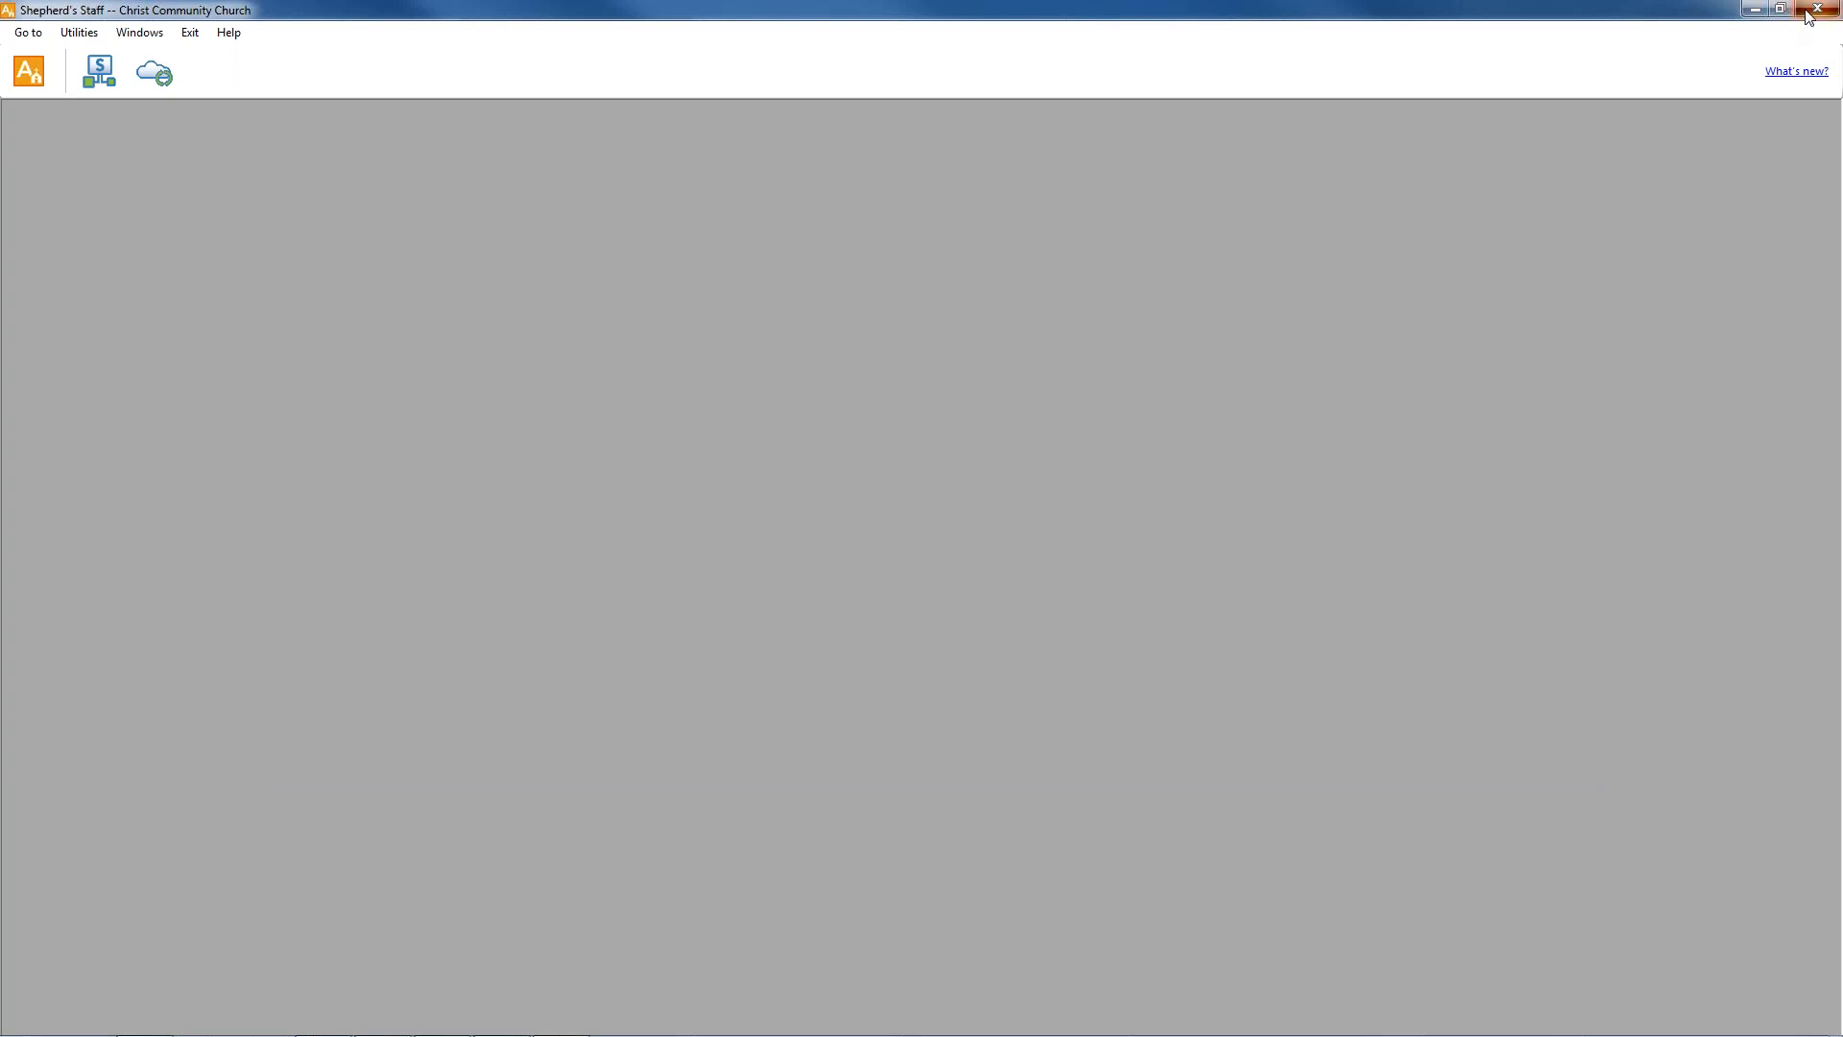
click(1807, 11)
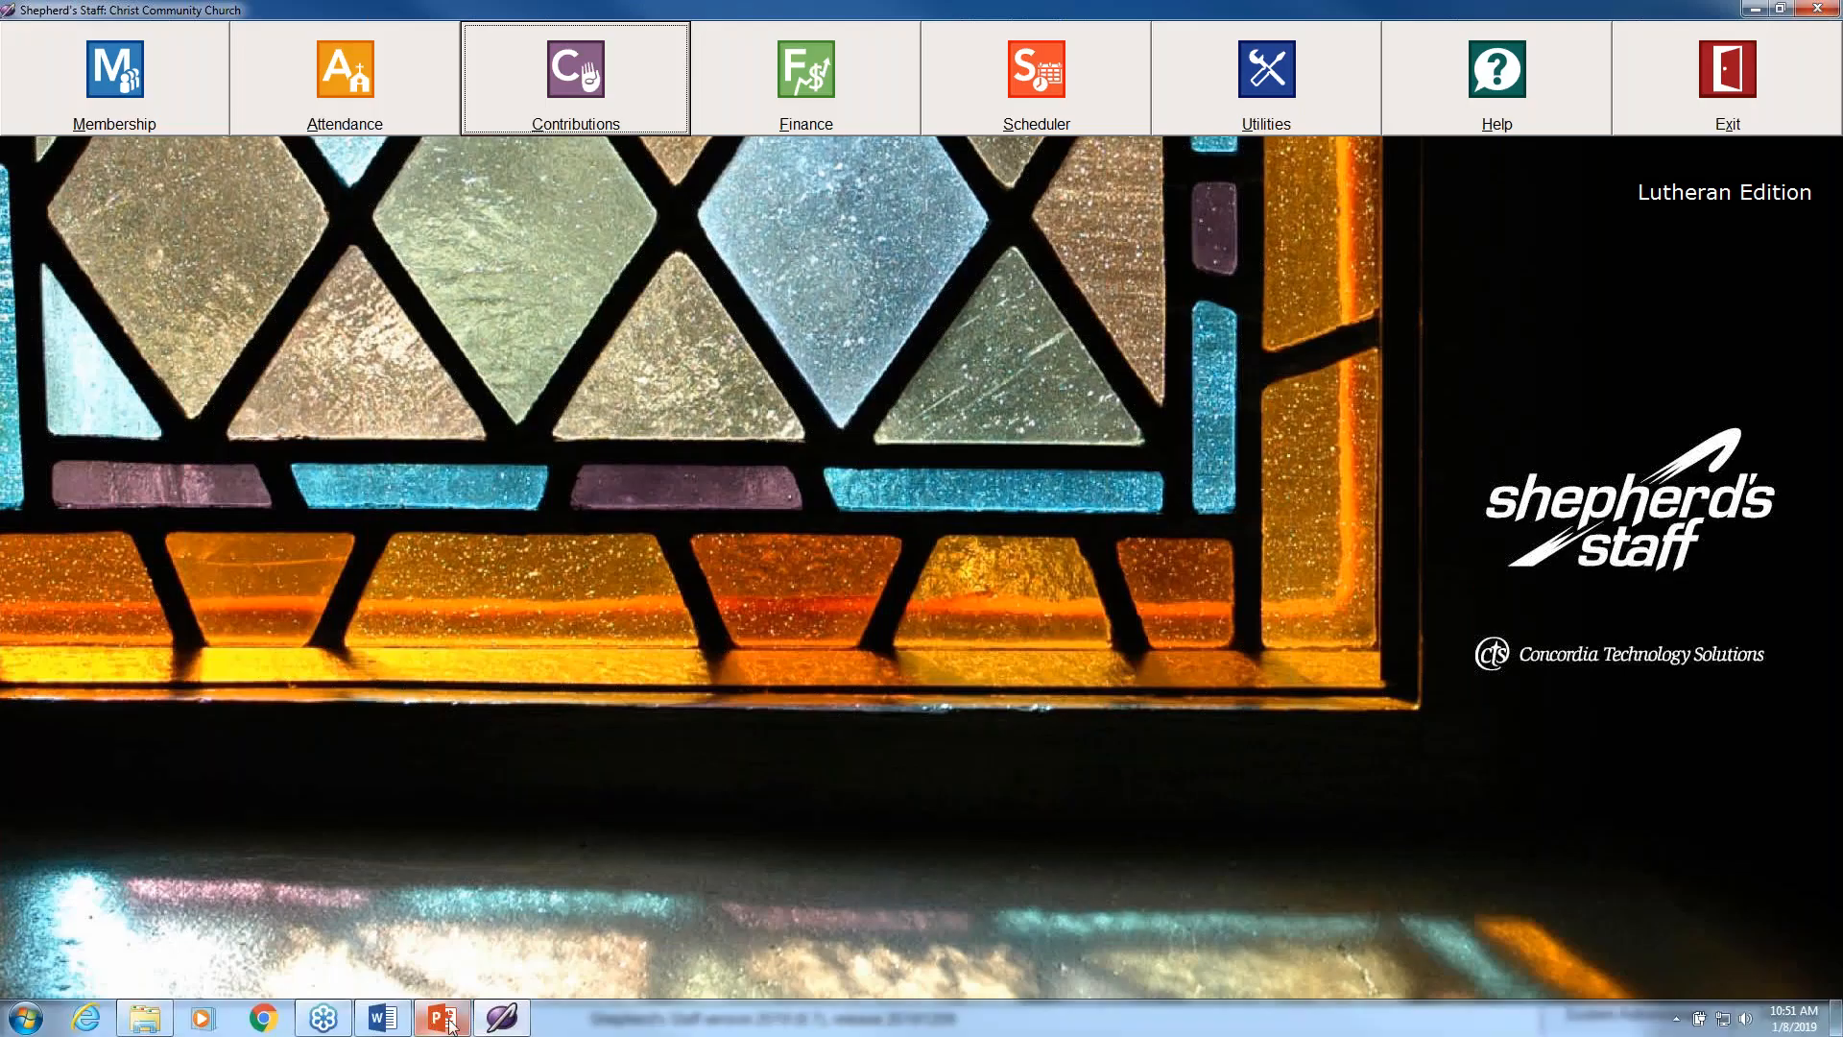